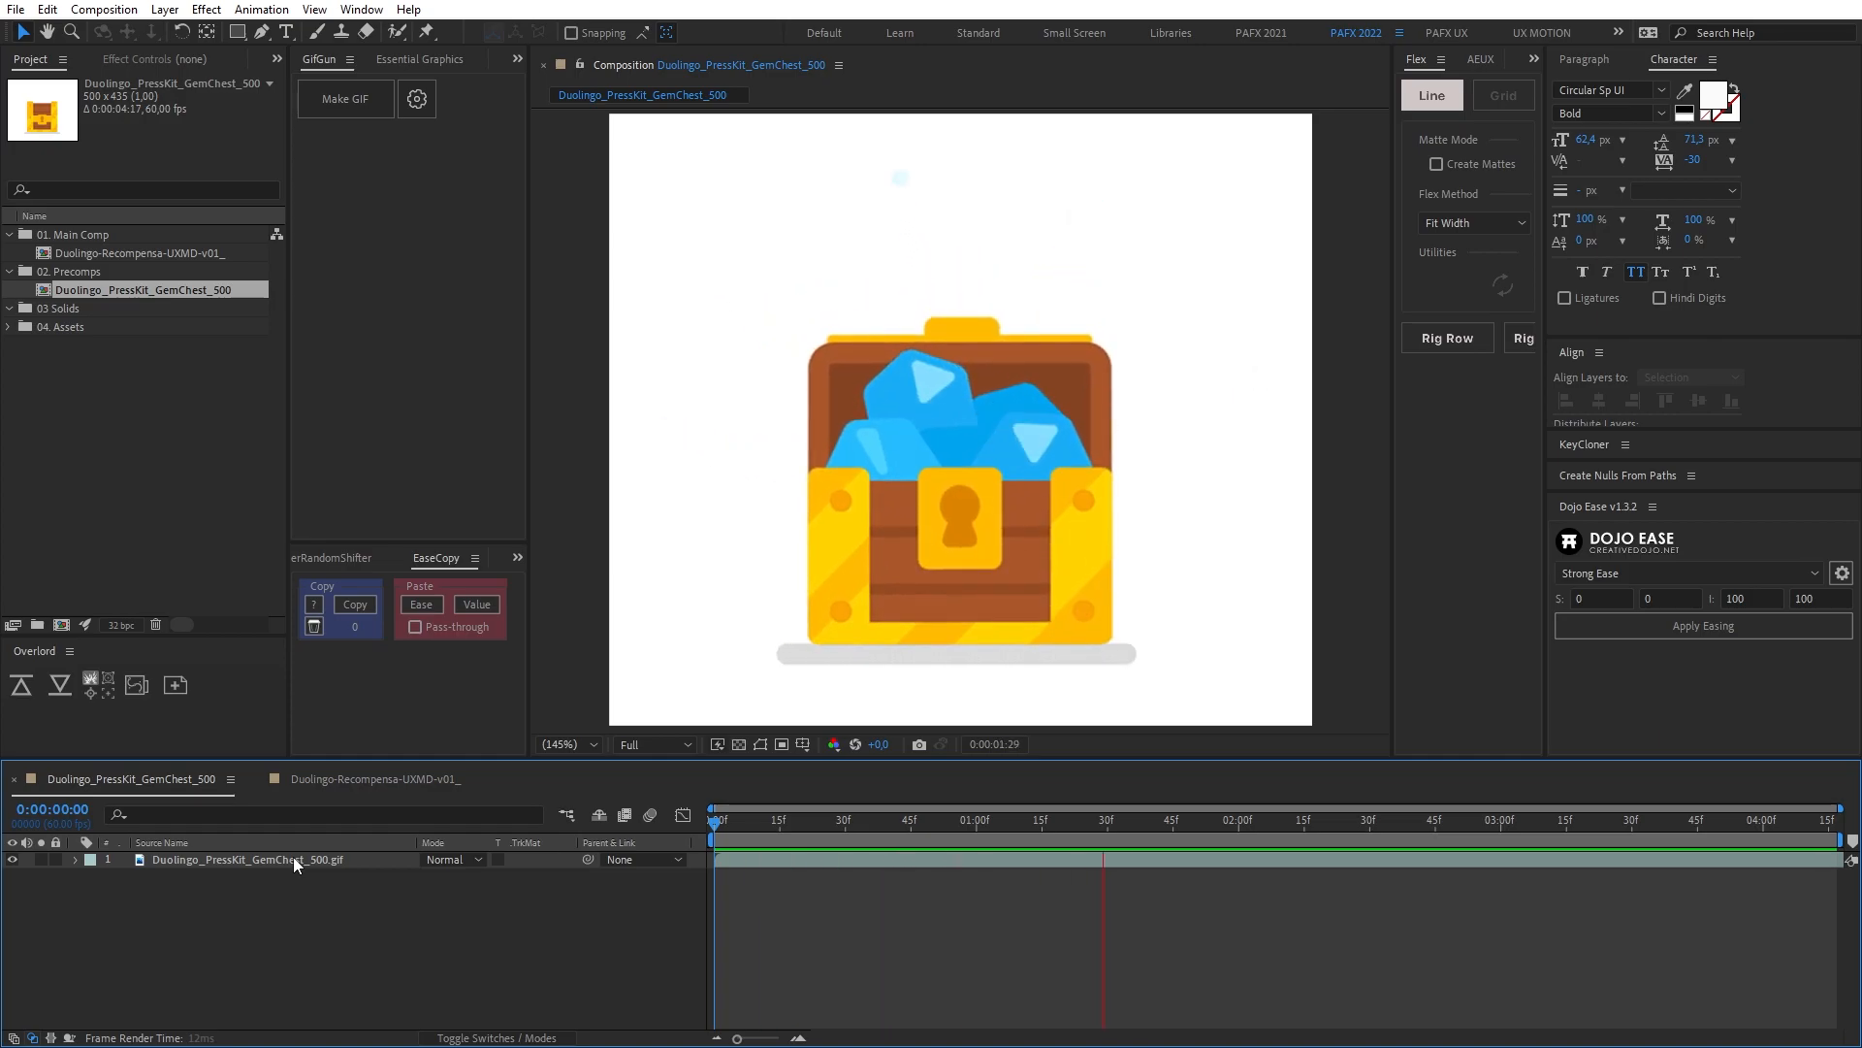
Step: Stop the reference preview and scrub the Duolingo-Recompensa-UXMD-v01_ composition from the closed chest to the open chest
key("space")
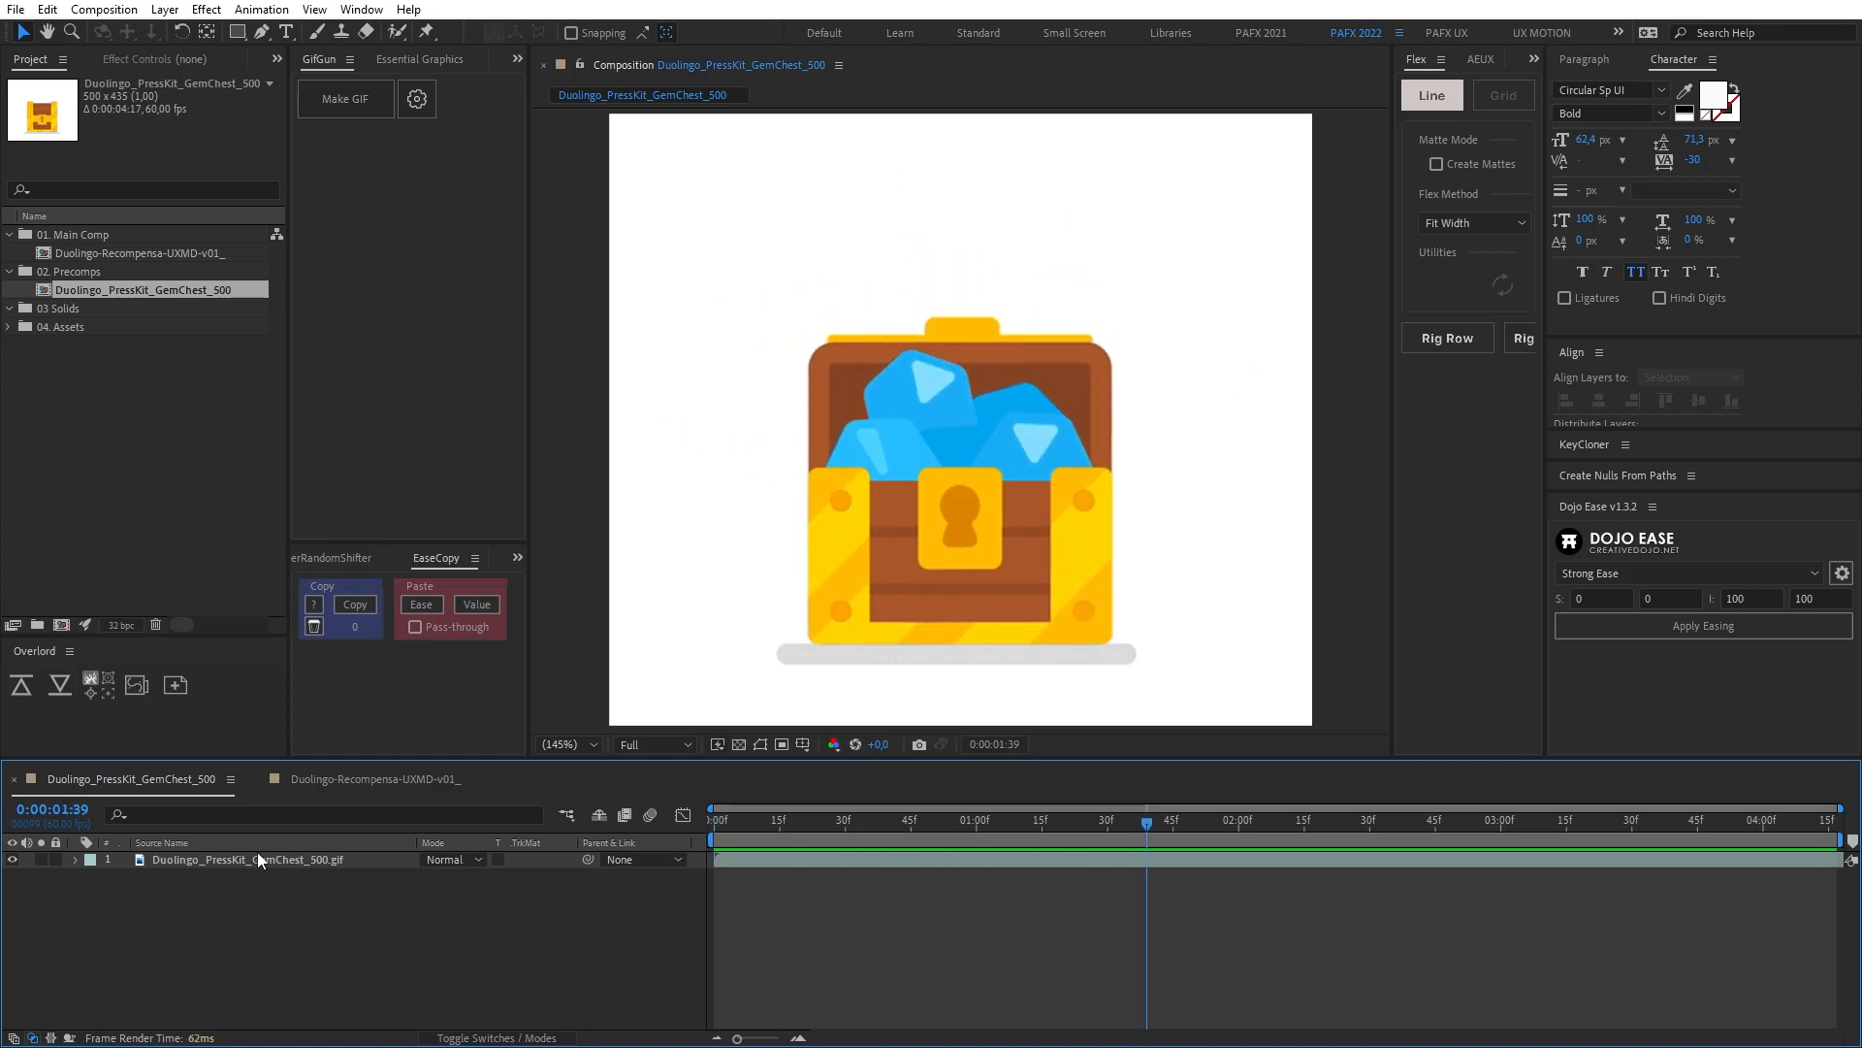
left_click(374, 779)
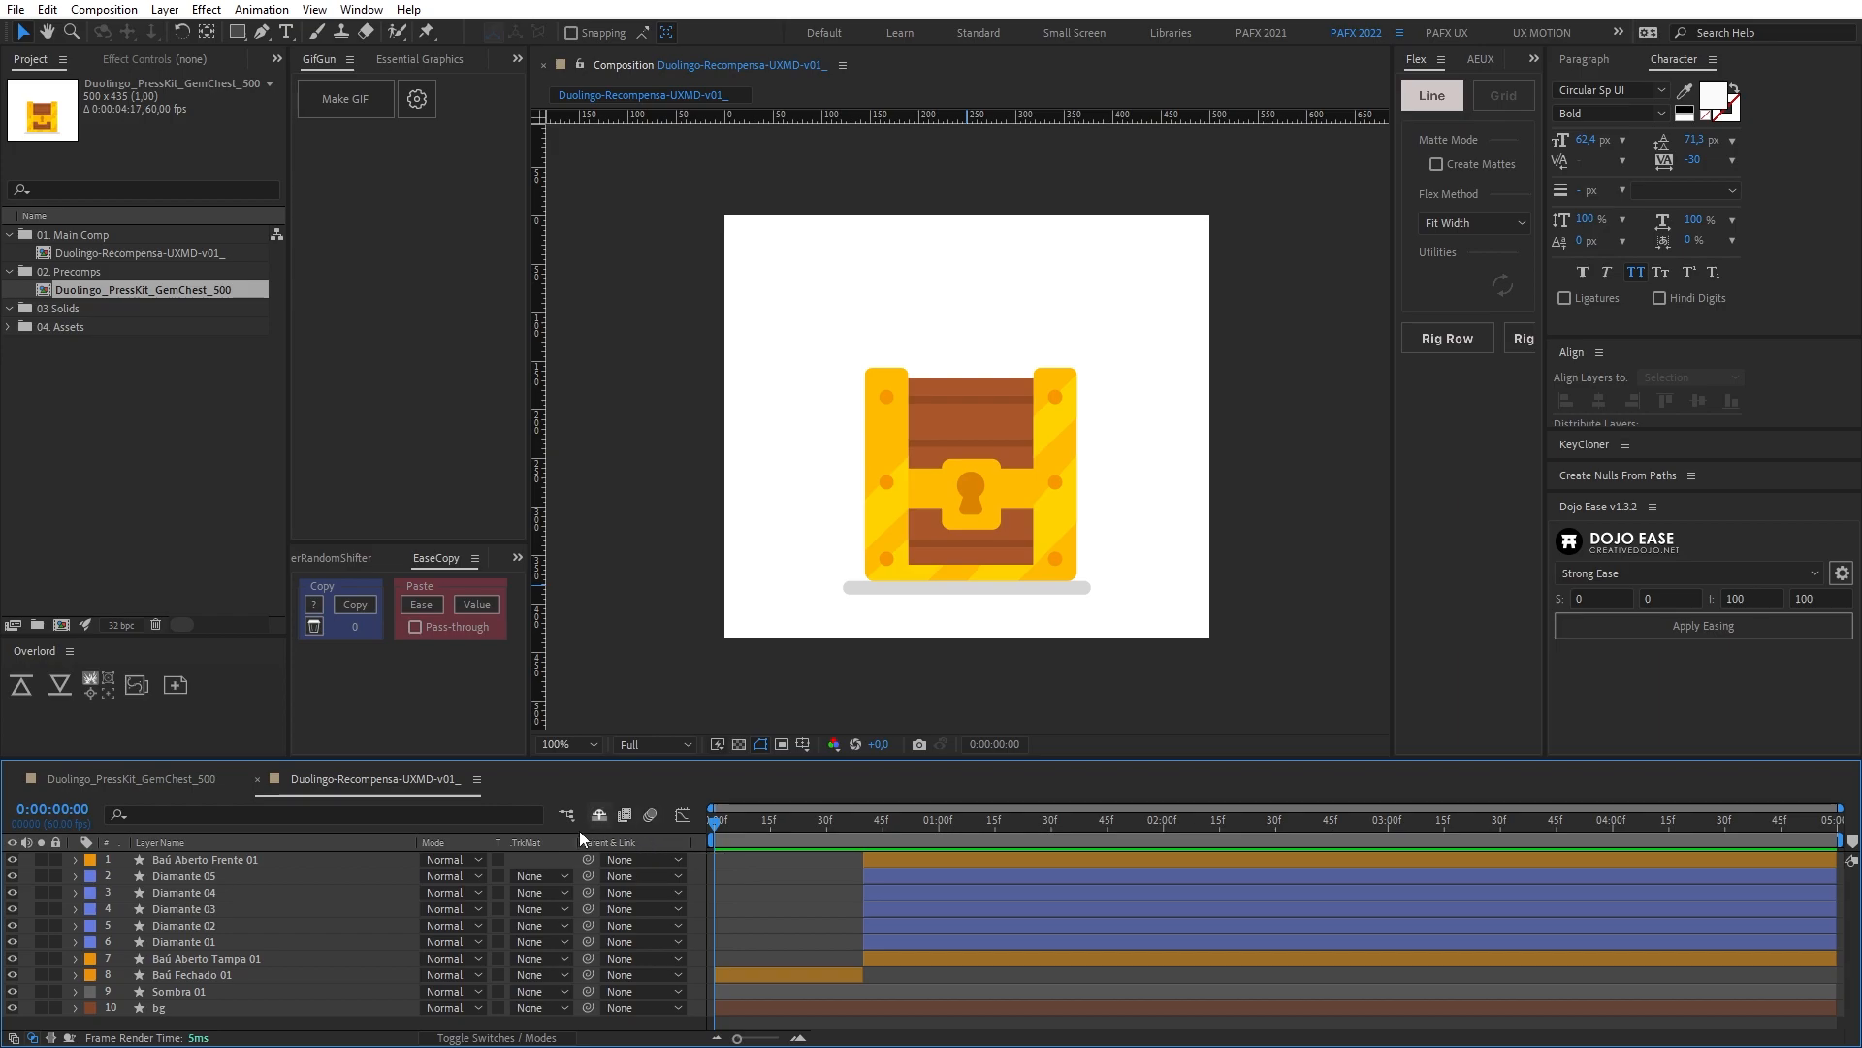
left_click(199, 975)
left_click_drag(716, 816, 884, 816)
left_click(846, 878)
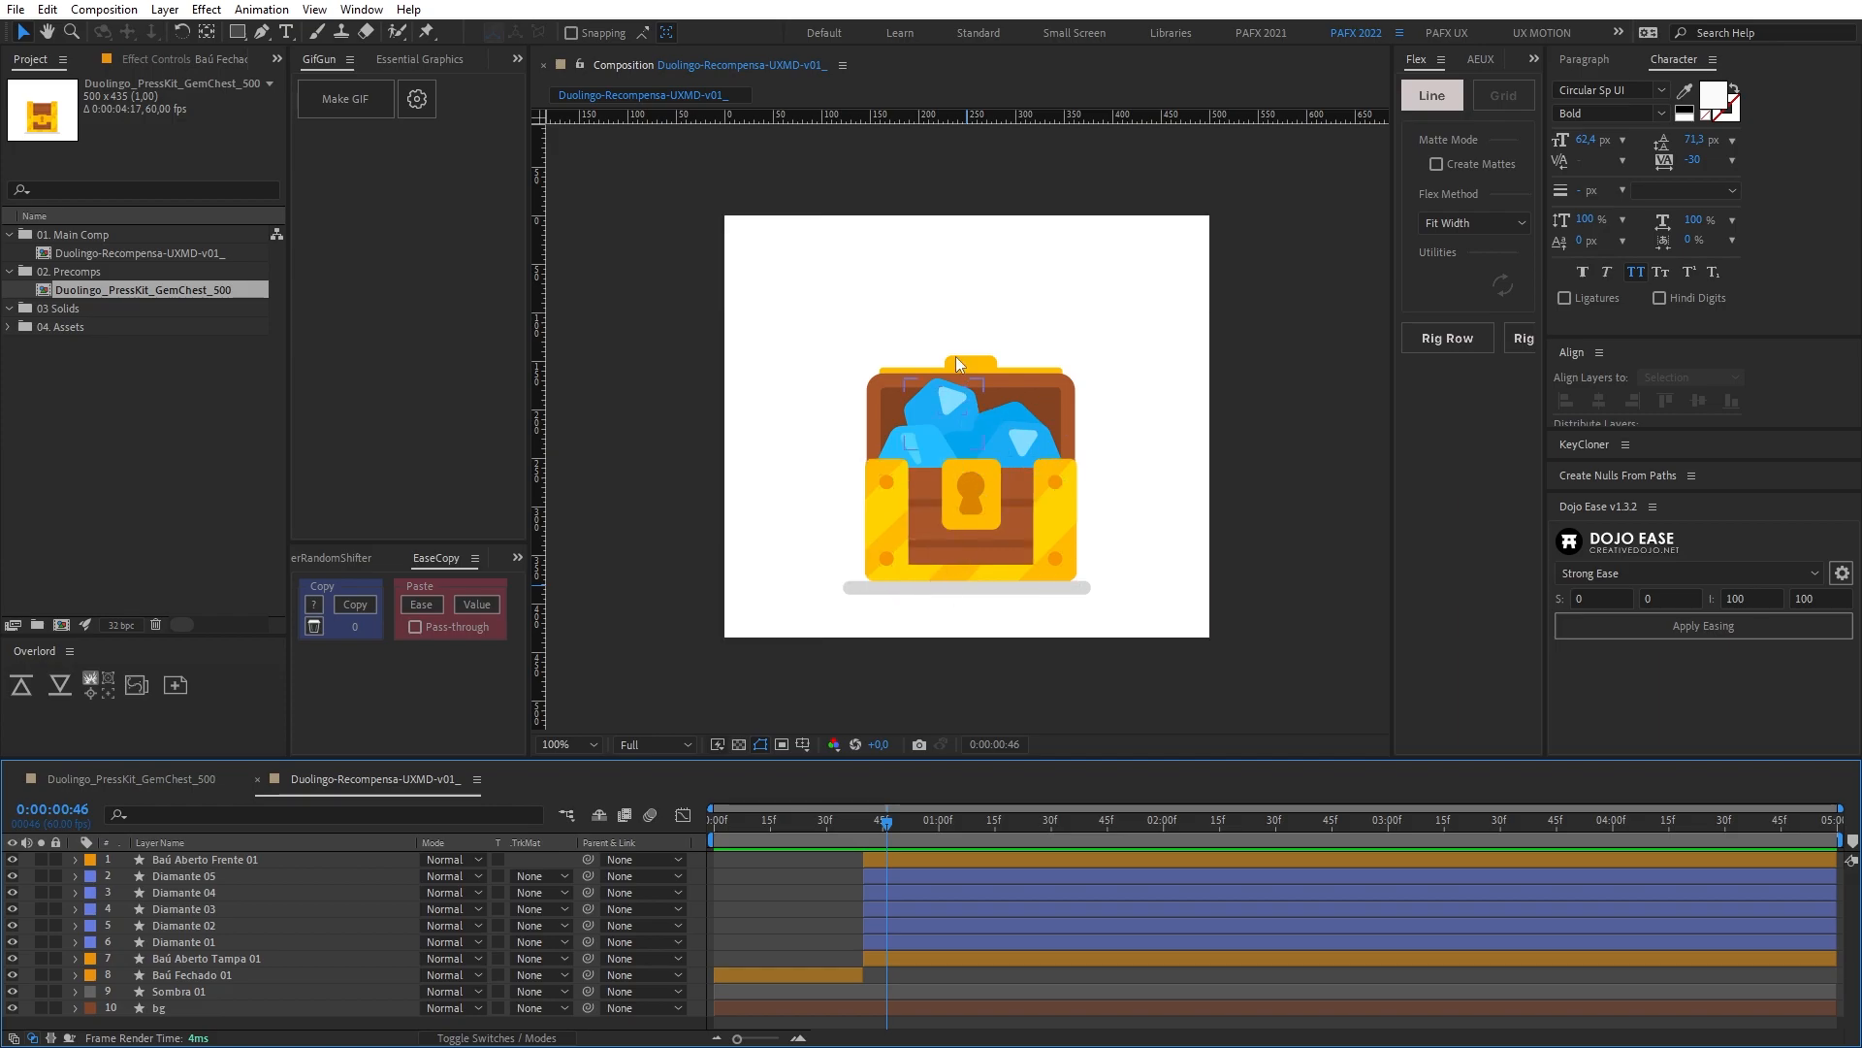
key("period")
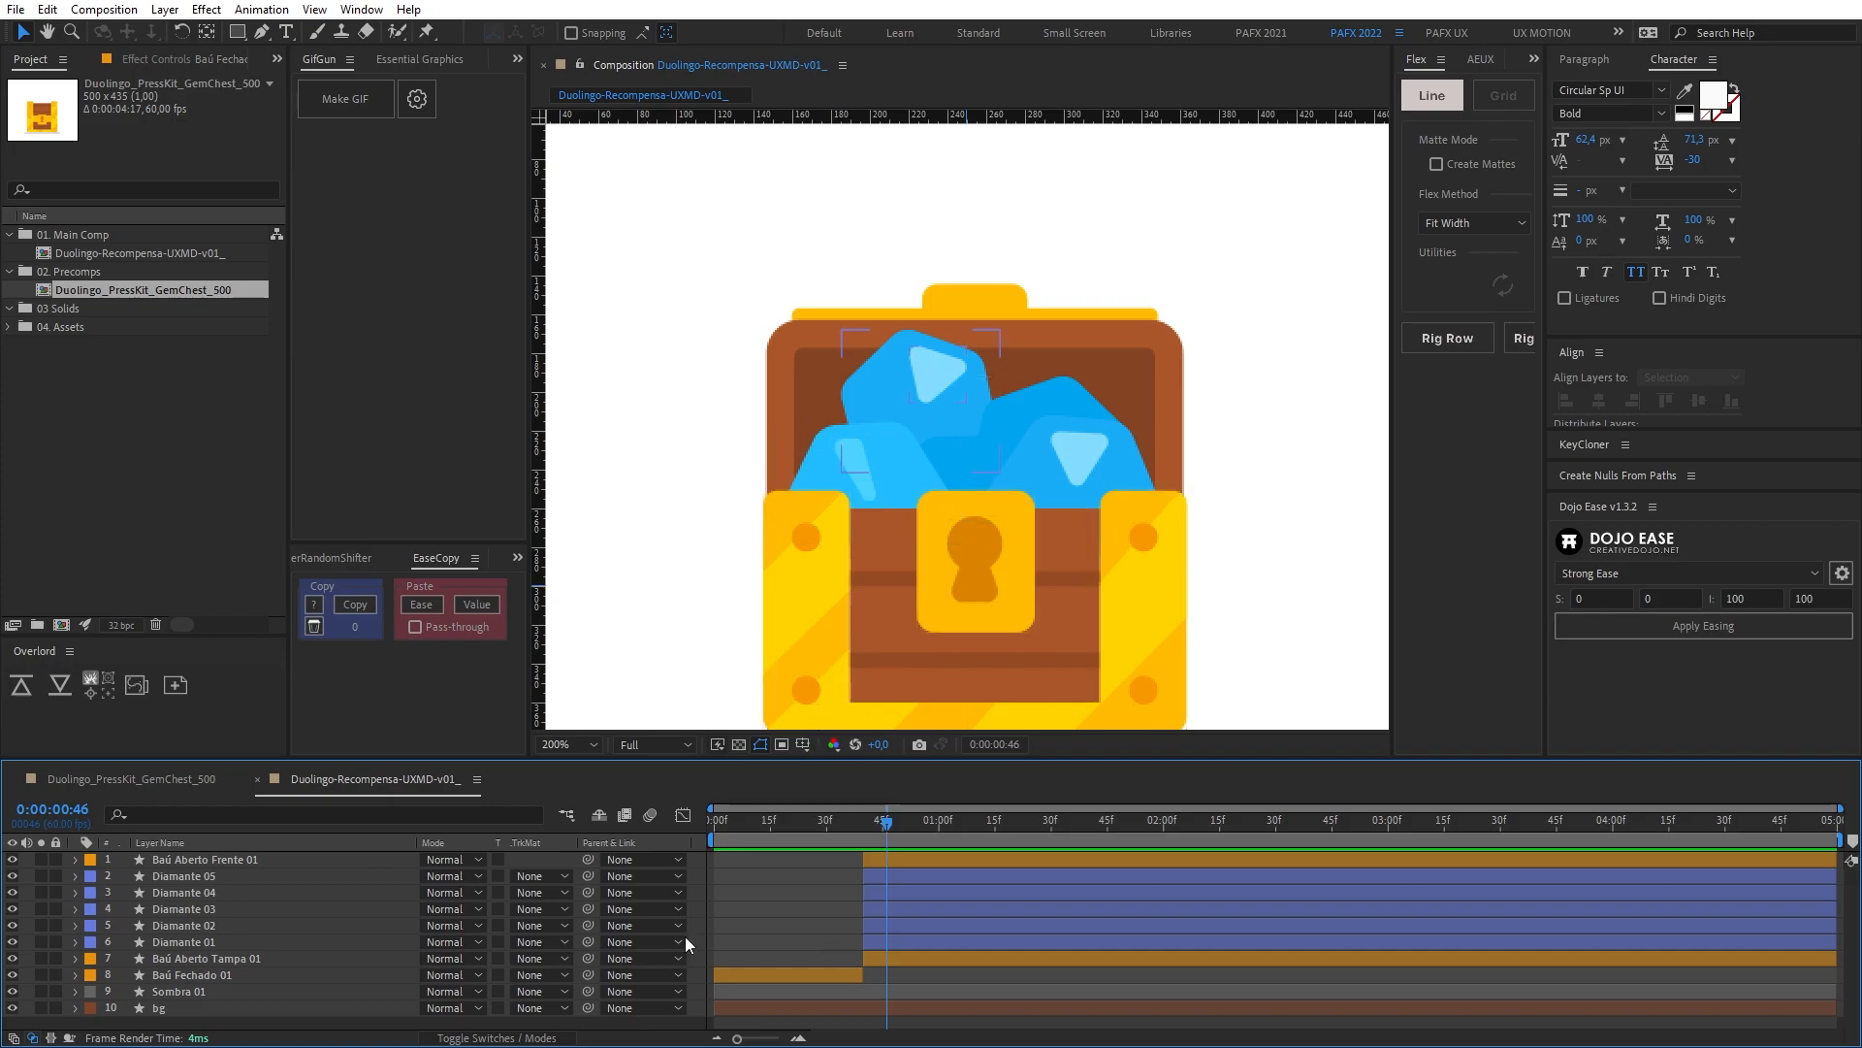
Step: Inspect the artwork of each open-chest layer, from Baú Aberto Tampa 01 through Diamante 01 to 05 up to Baú Aberto Frente 01
left_click(241, 961)
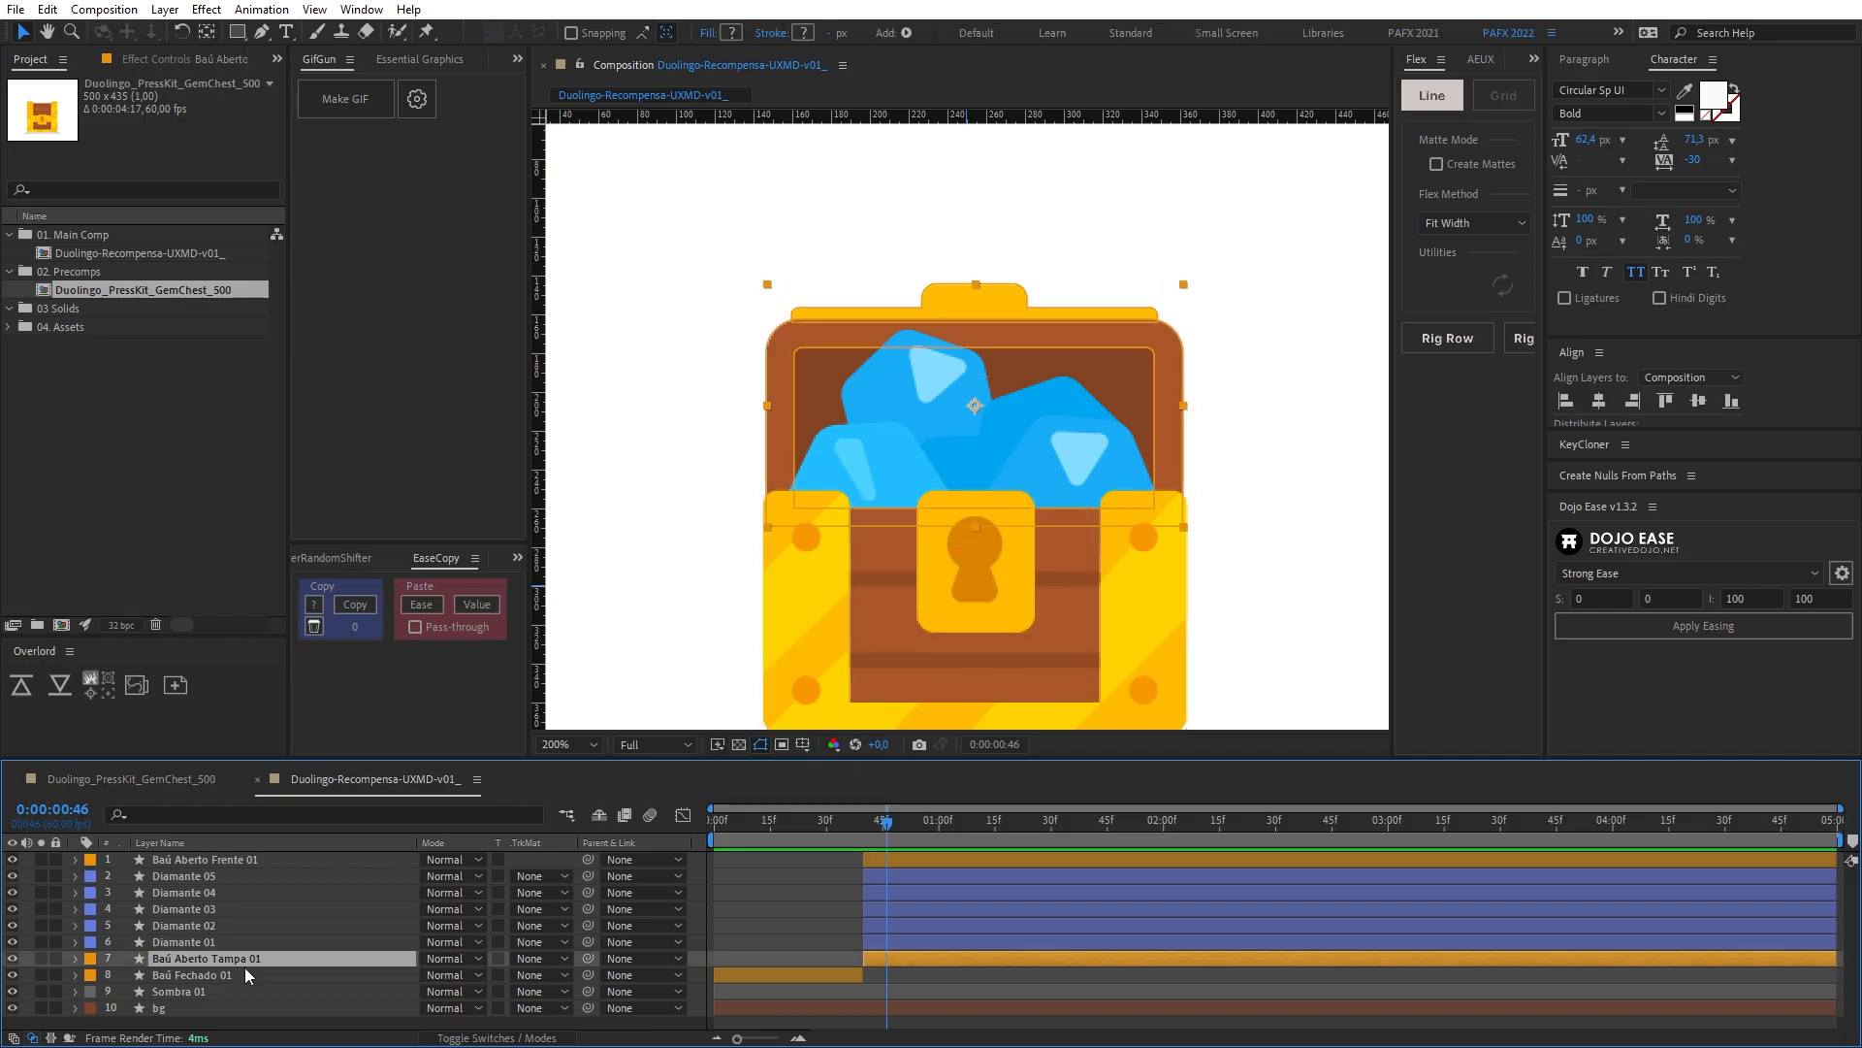
left_click(187, 943)
left_click(198, 927)
left_click(207, 910)
left_click(209, 893)
left_click(212, 877)
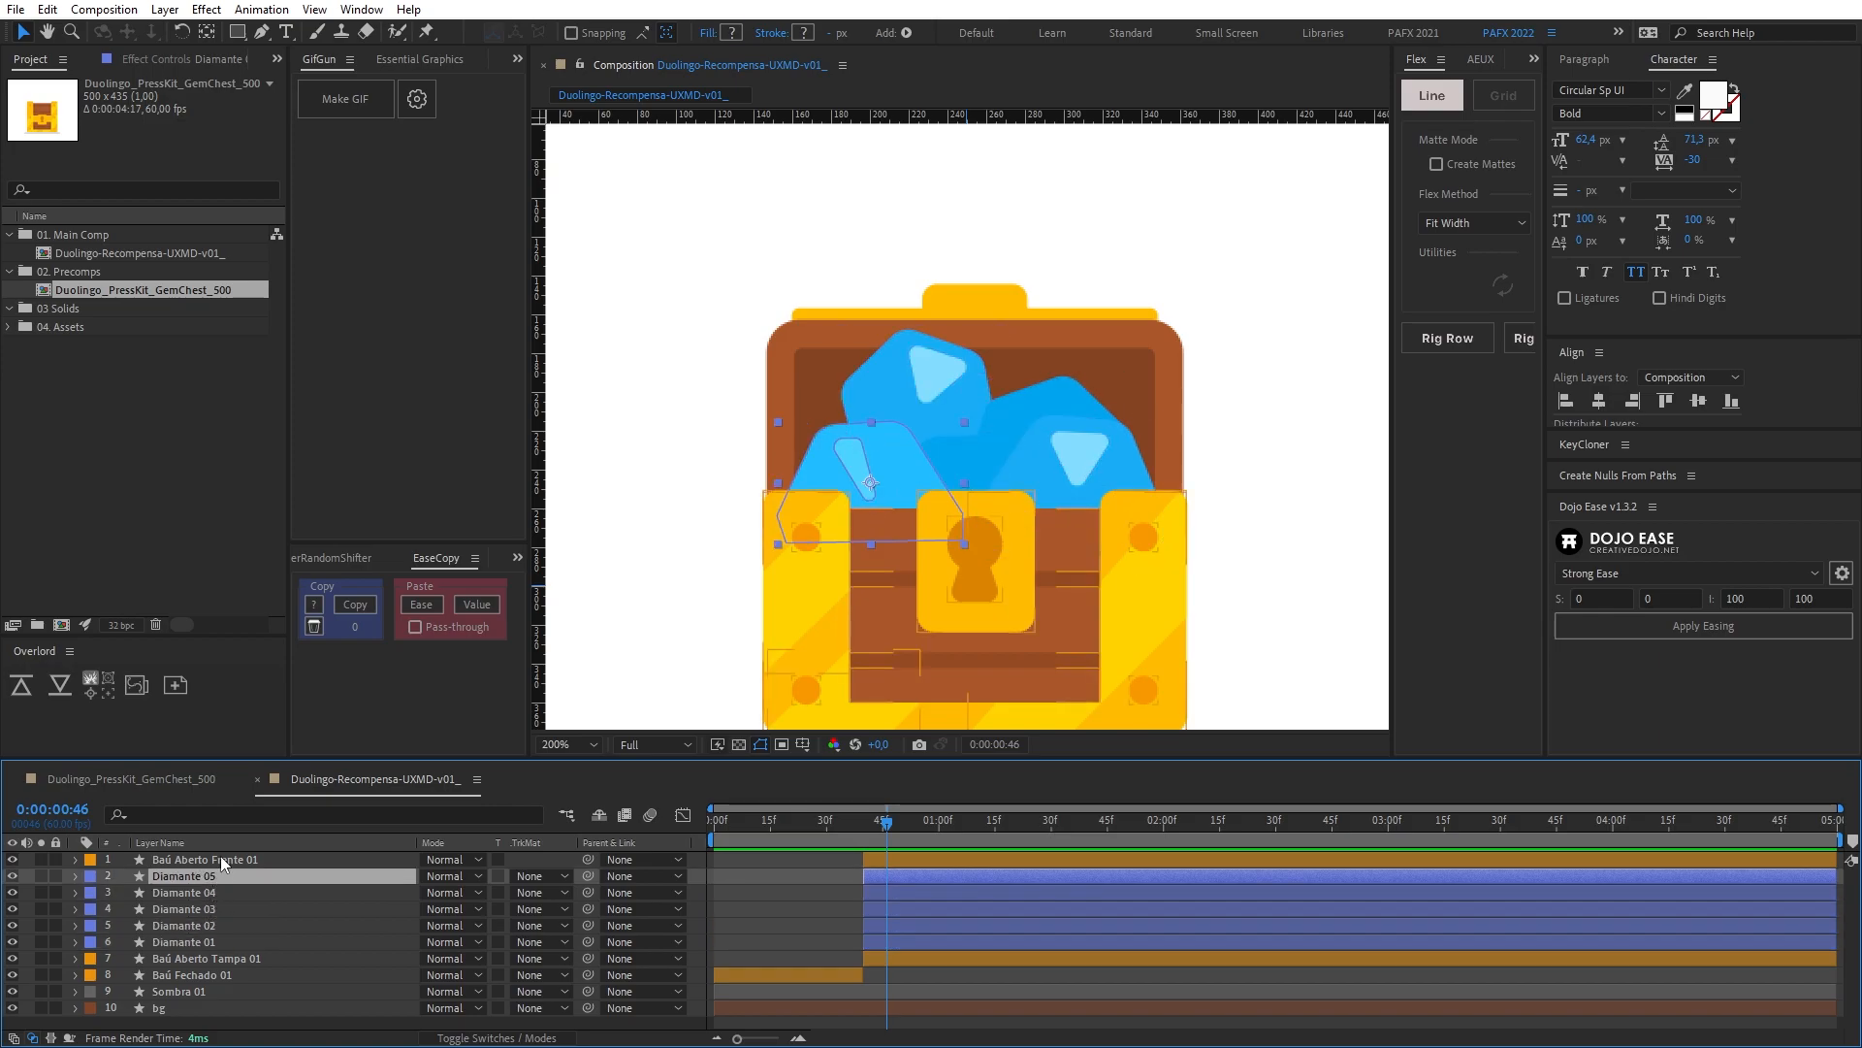
left_click(224, 859)
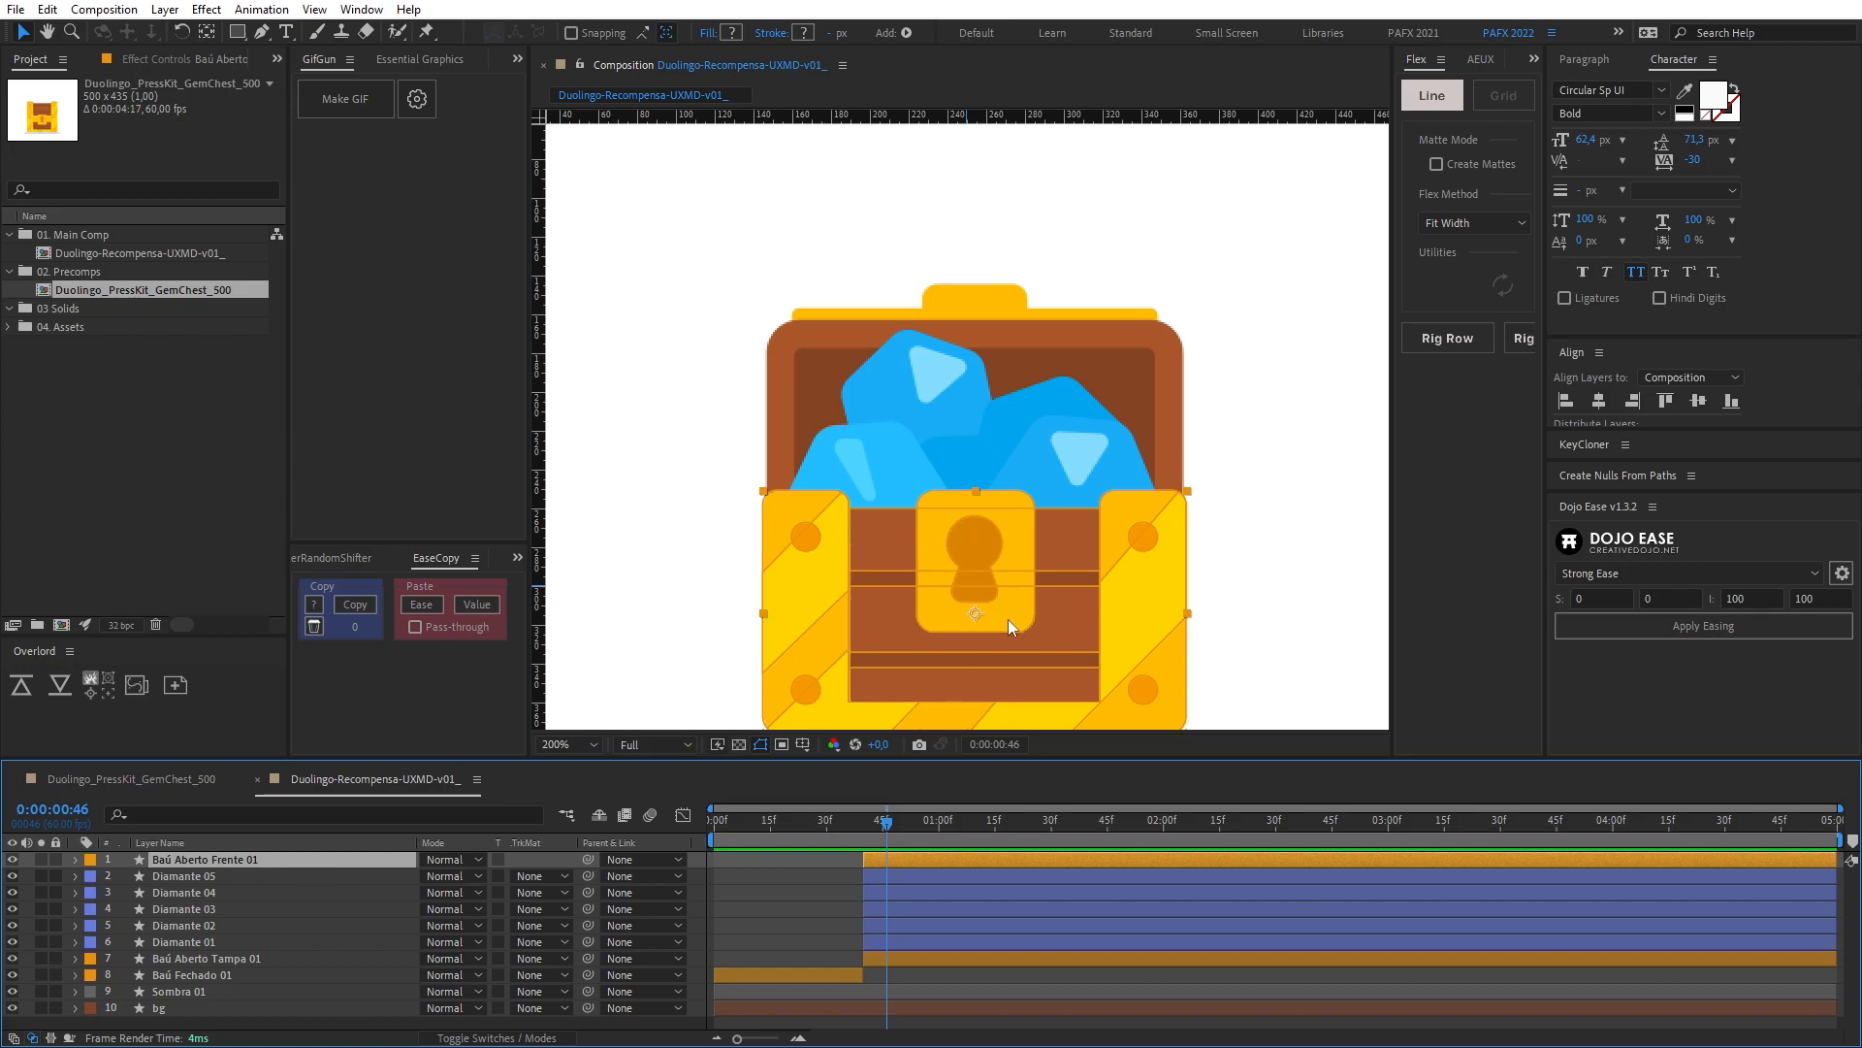
scroll(991, 600, "down", 3)
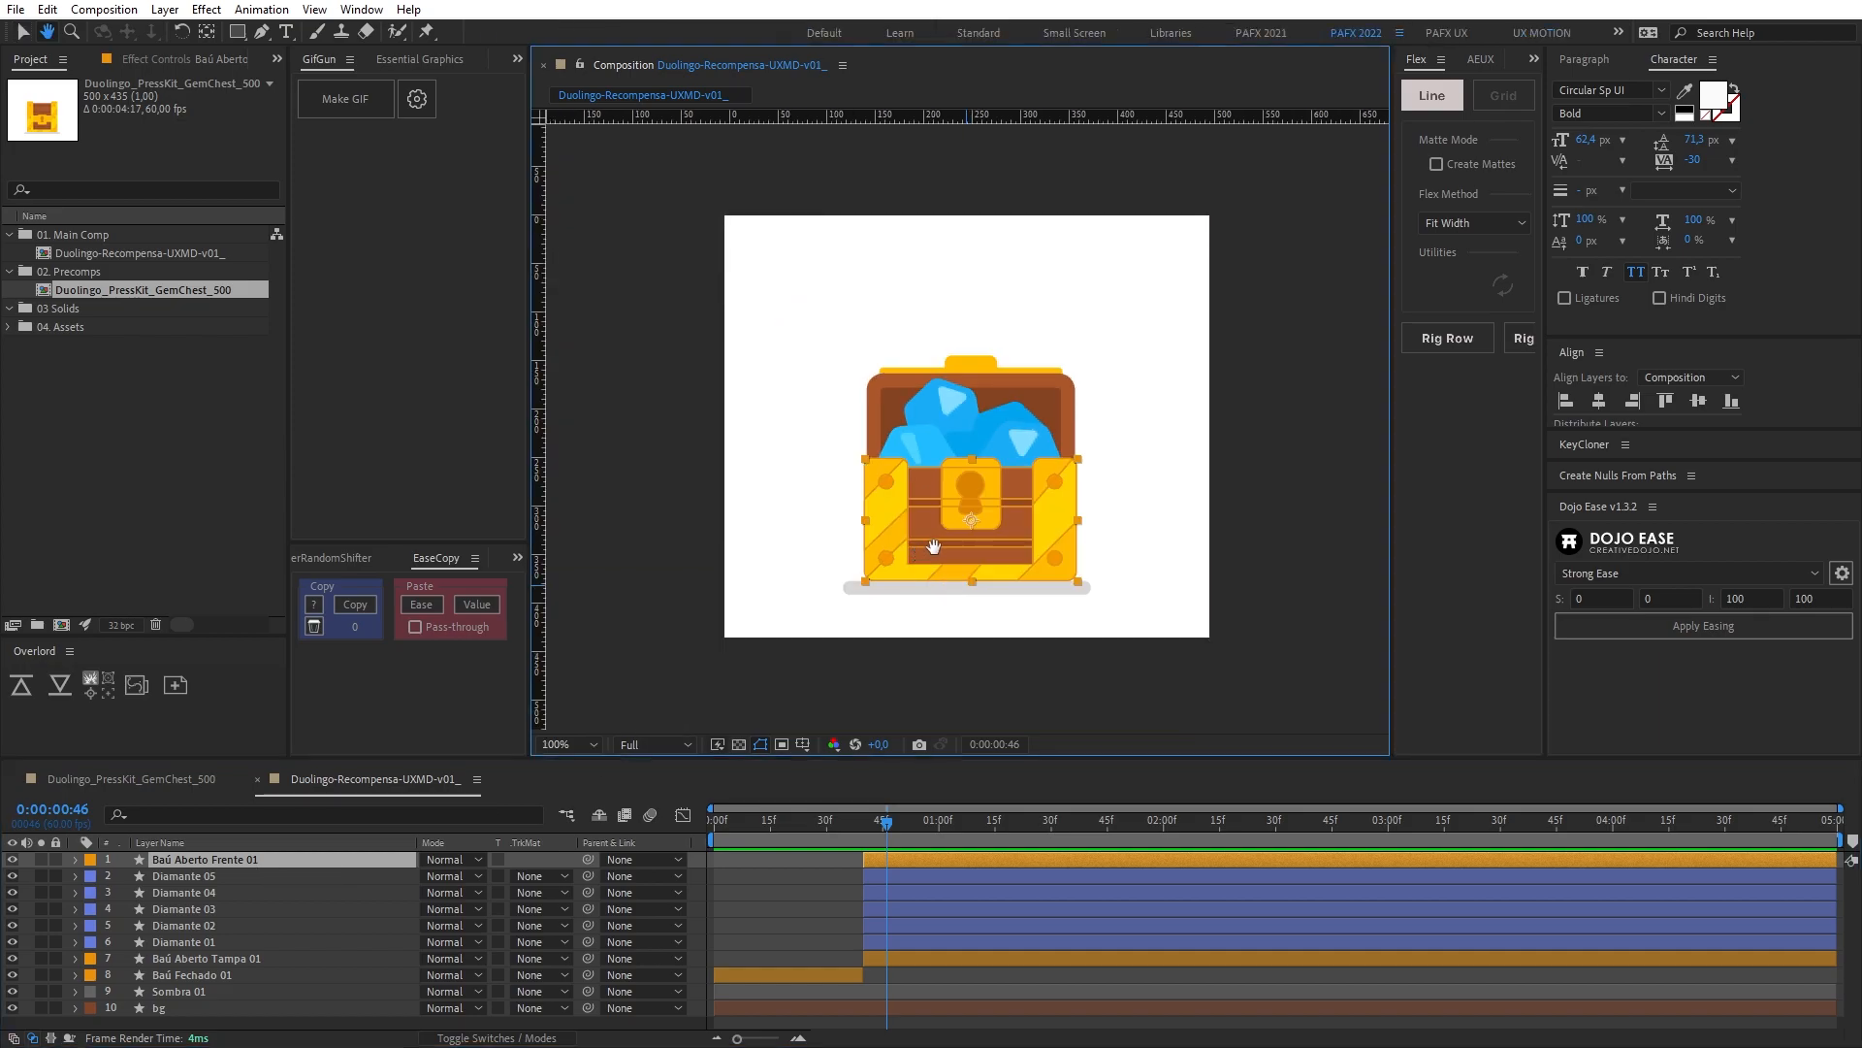
Step: Play the Duolingo_PressKit_GemChest_500 reference from its first frame and scrub through the chest opening and the sparkles
left_click(162, 787)
left_click_drag(776, 820, 712, 821)
key("space")
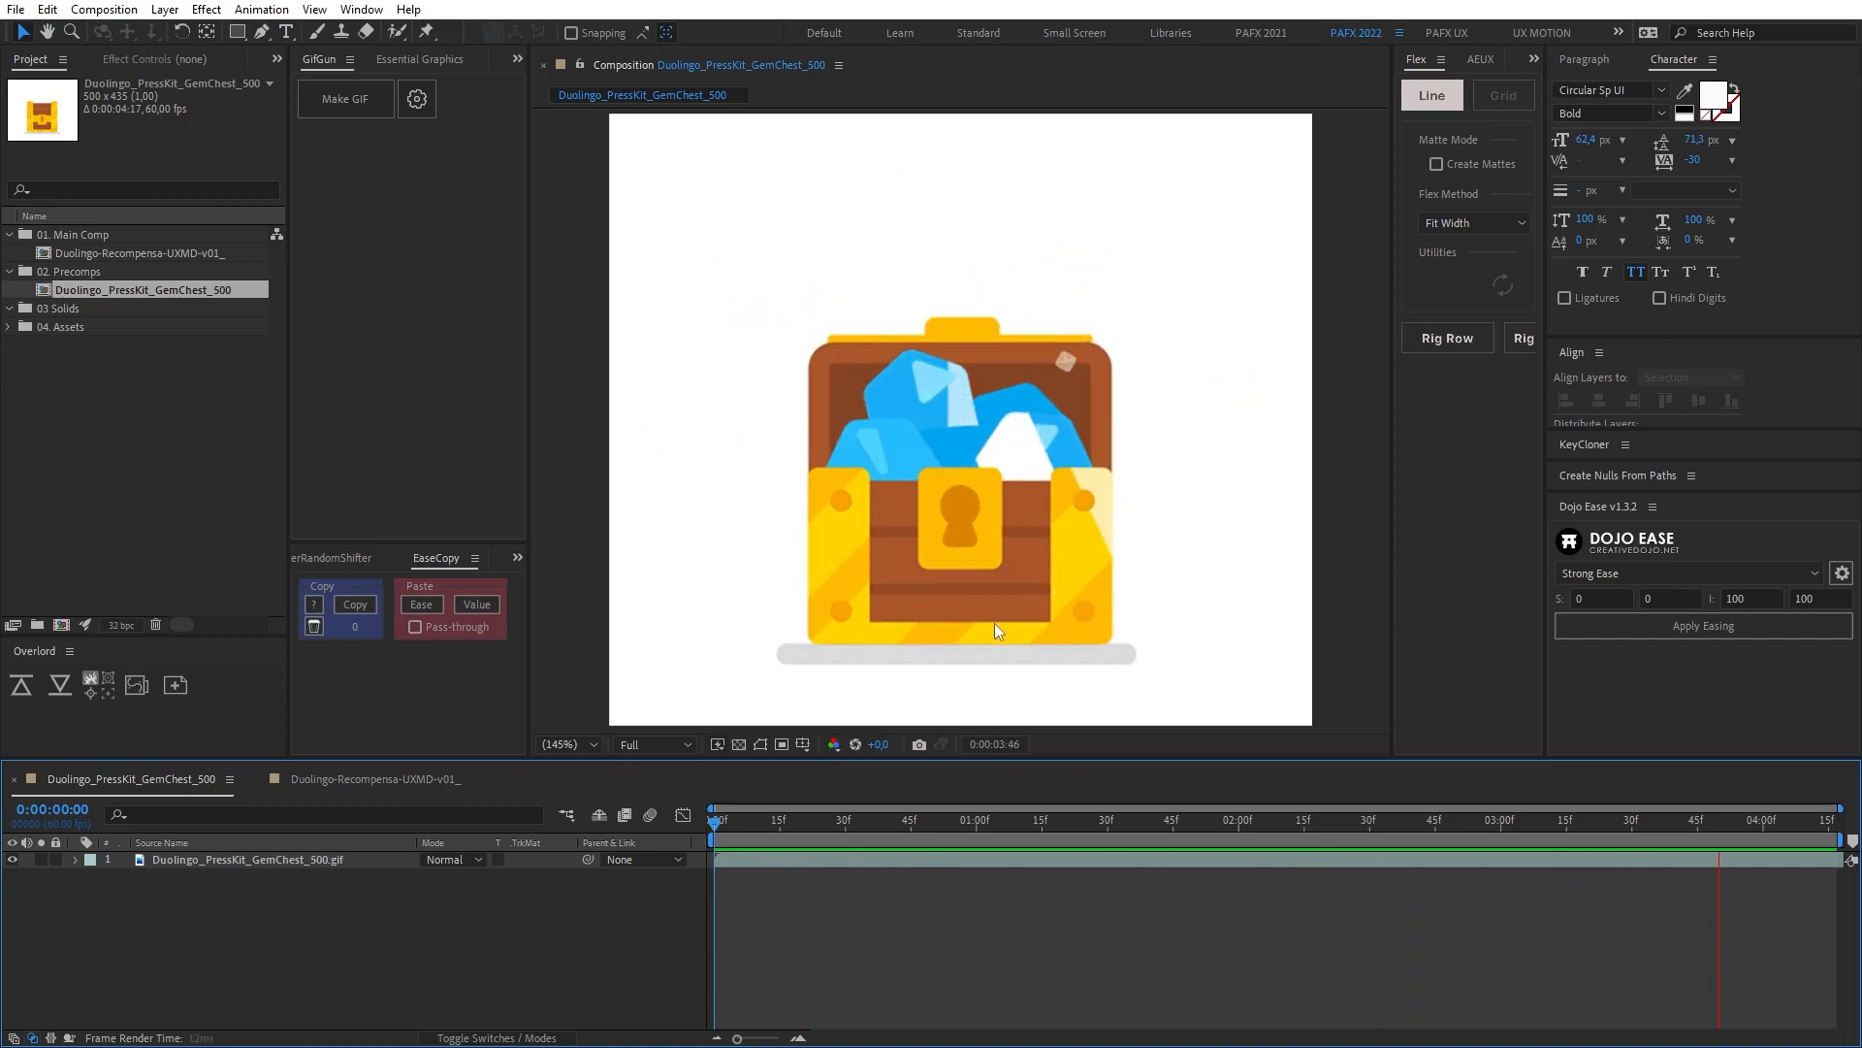
left_click(737, 823)
left_click_drag(737, 823, 1120, 798)
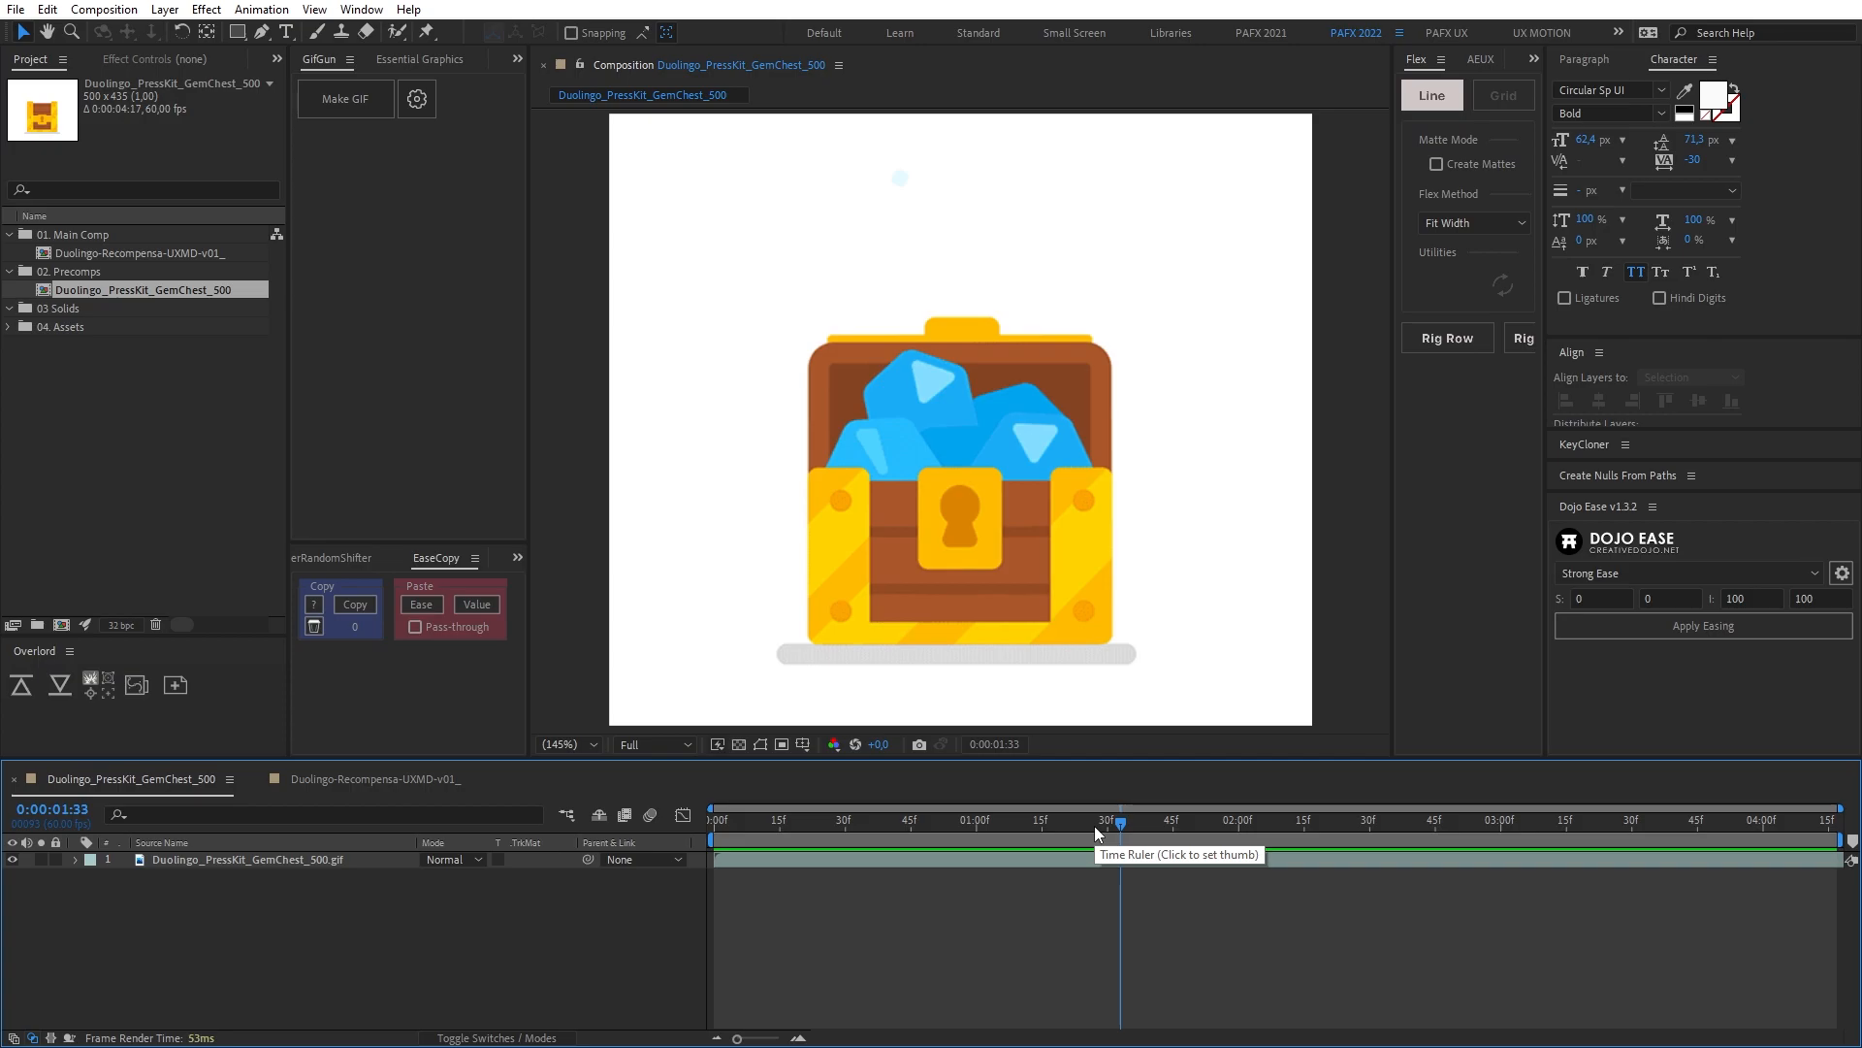
left_click_drag(1094, 825, 1208, 819)
left_click(928, 820)
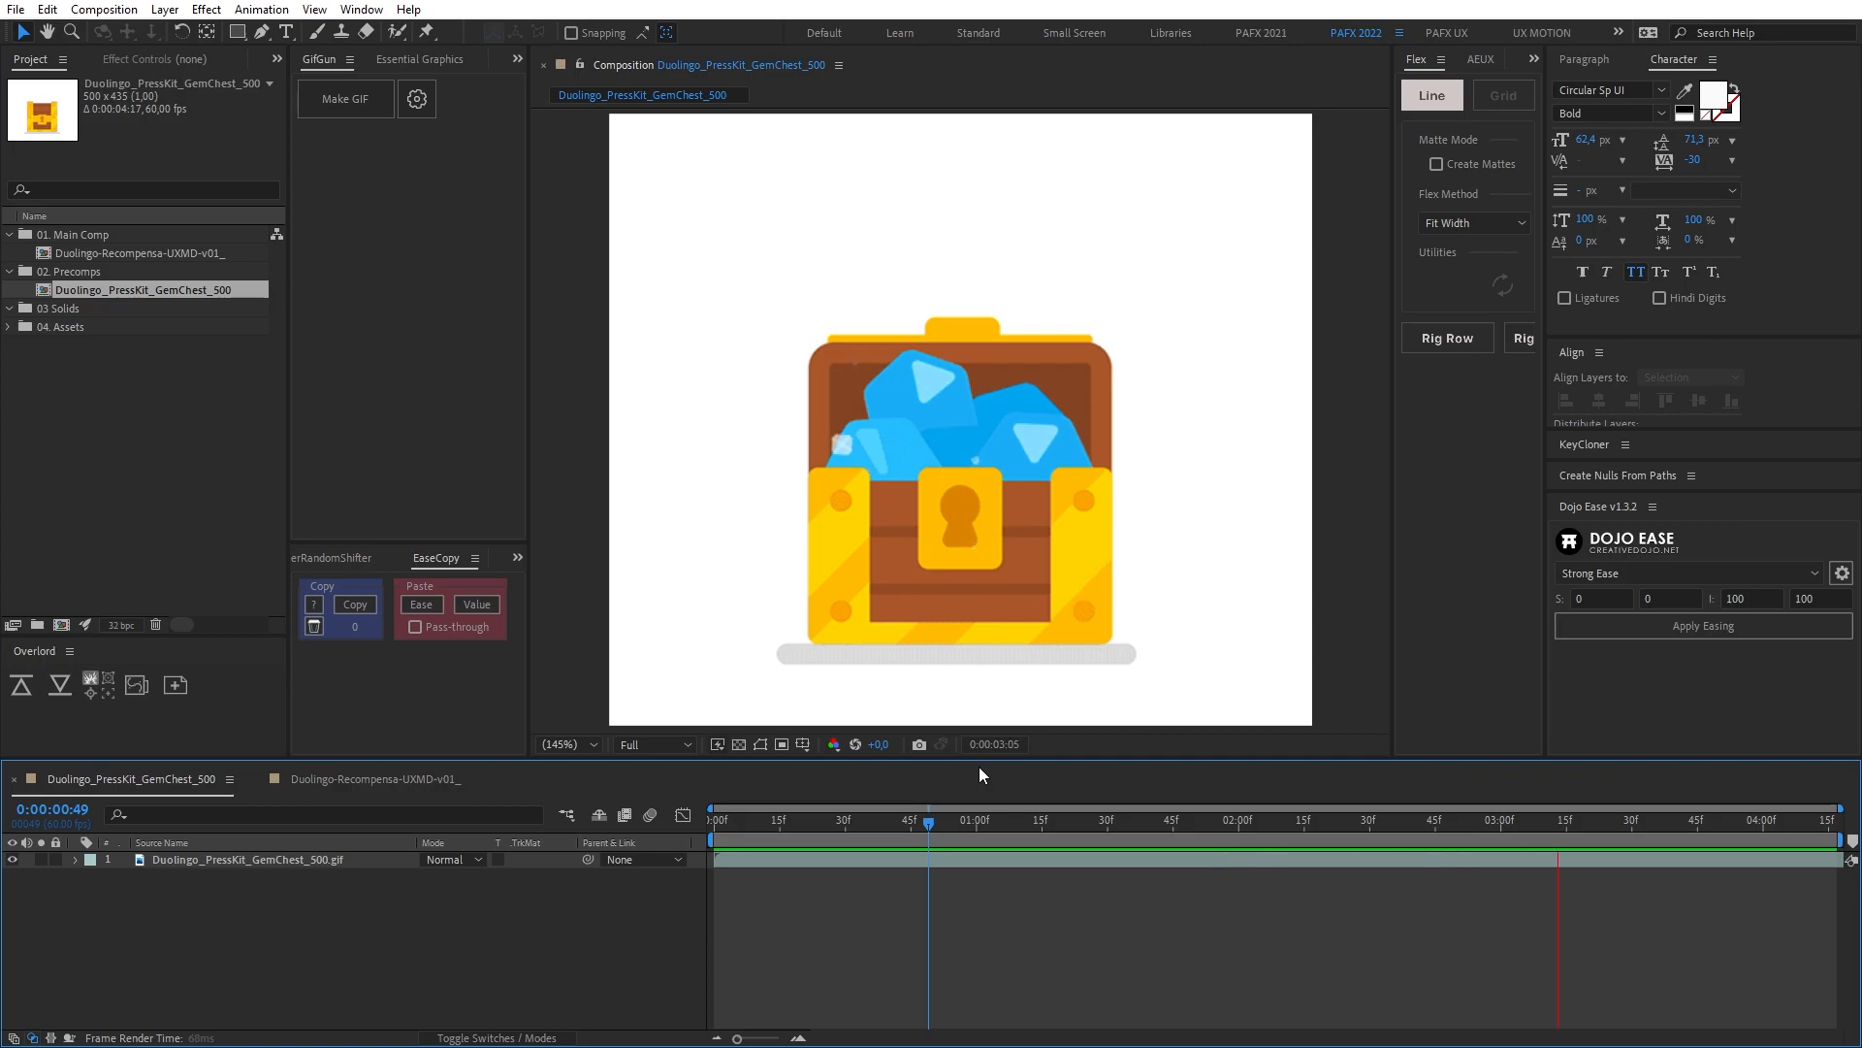
key("space")
Step: Compare the working composition with the reference by scrubbing the closed chest's opening movement back to the first frame
left_click(442, 776)
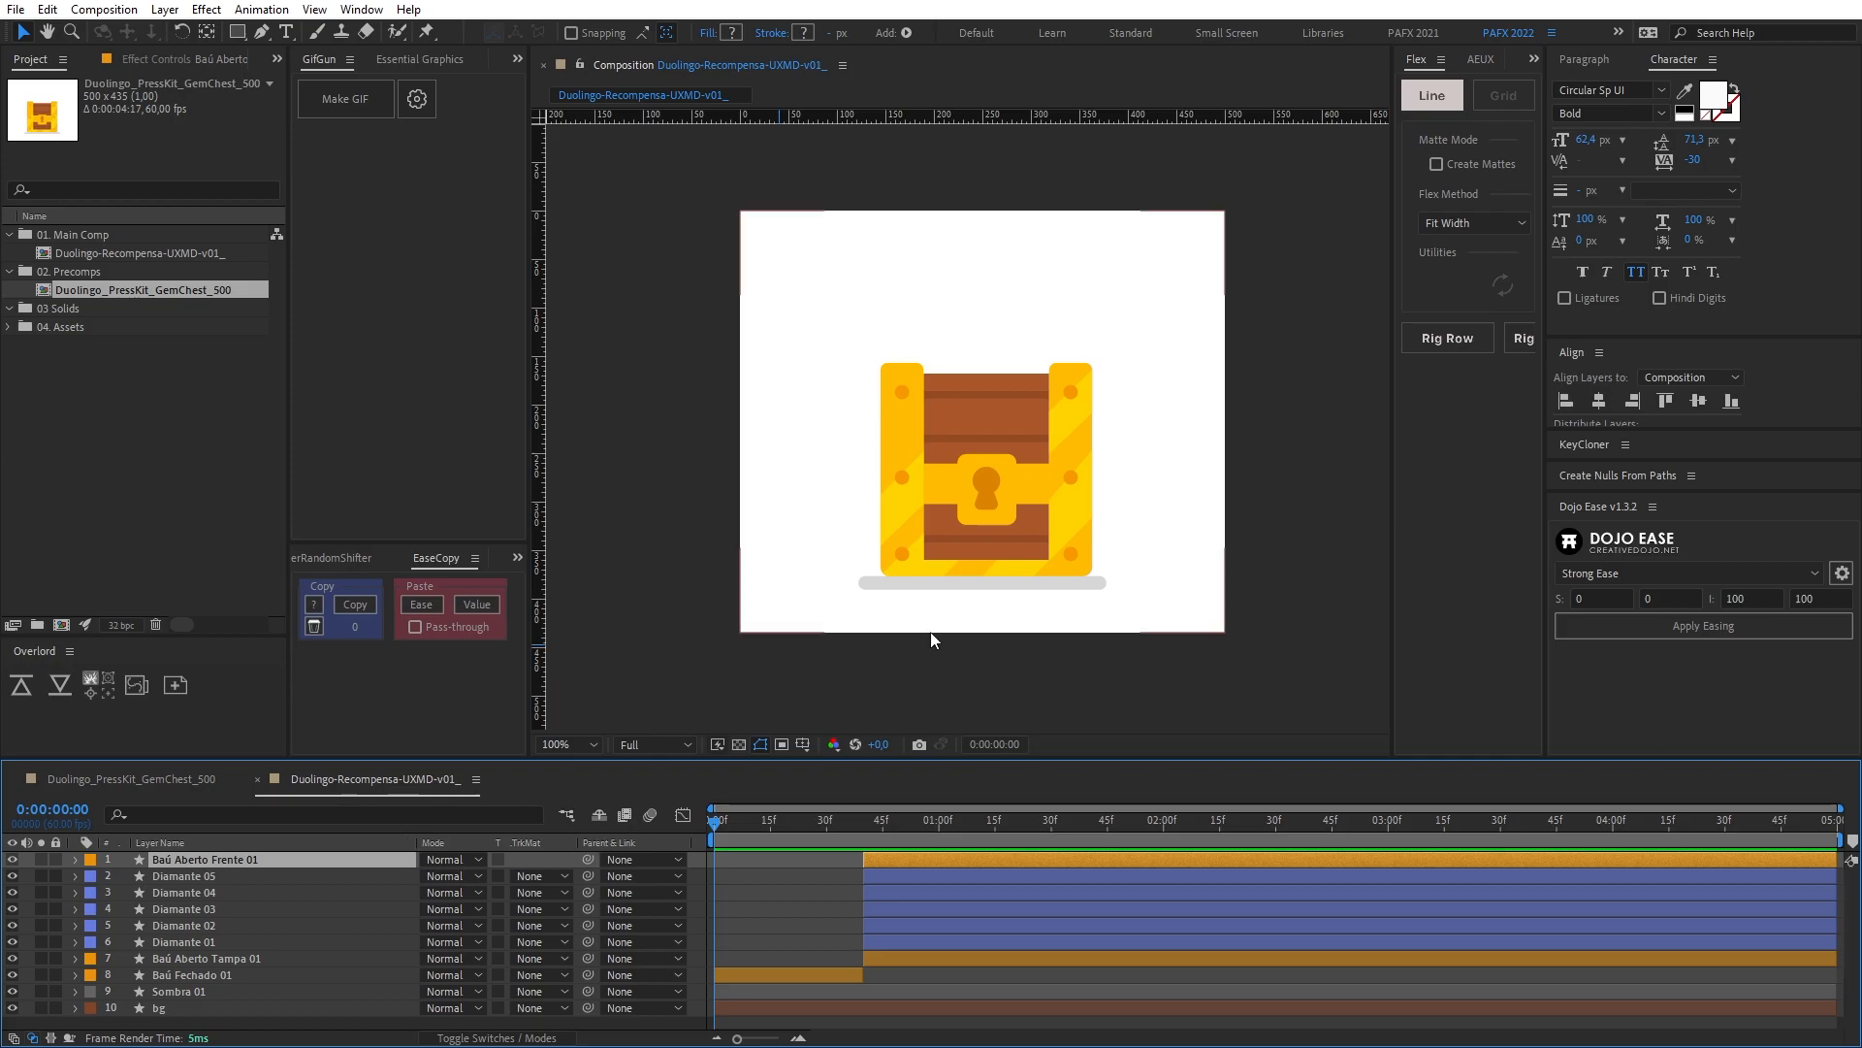
left_click(140, 781)
left_click_drag(747, 813, 895, 827)
left_click_drag(906, 824, 654, 832)
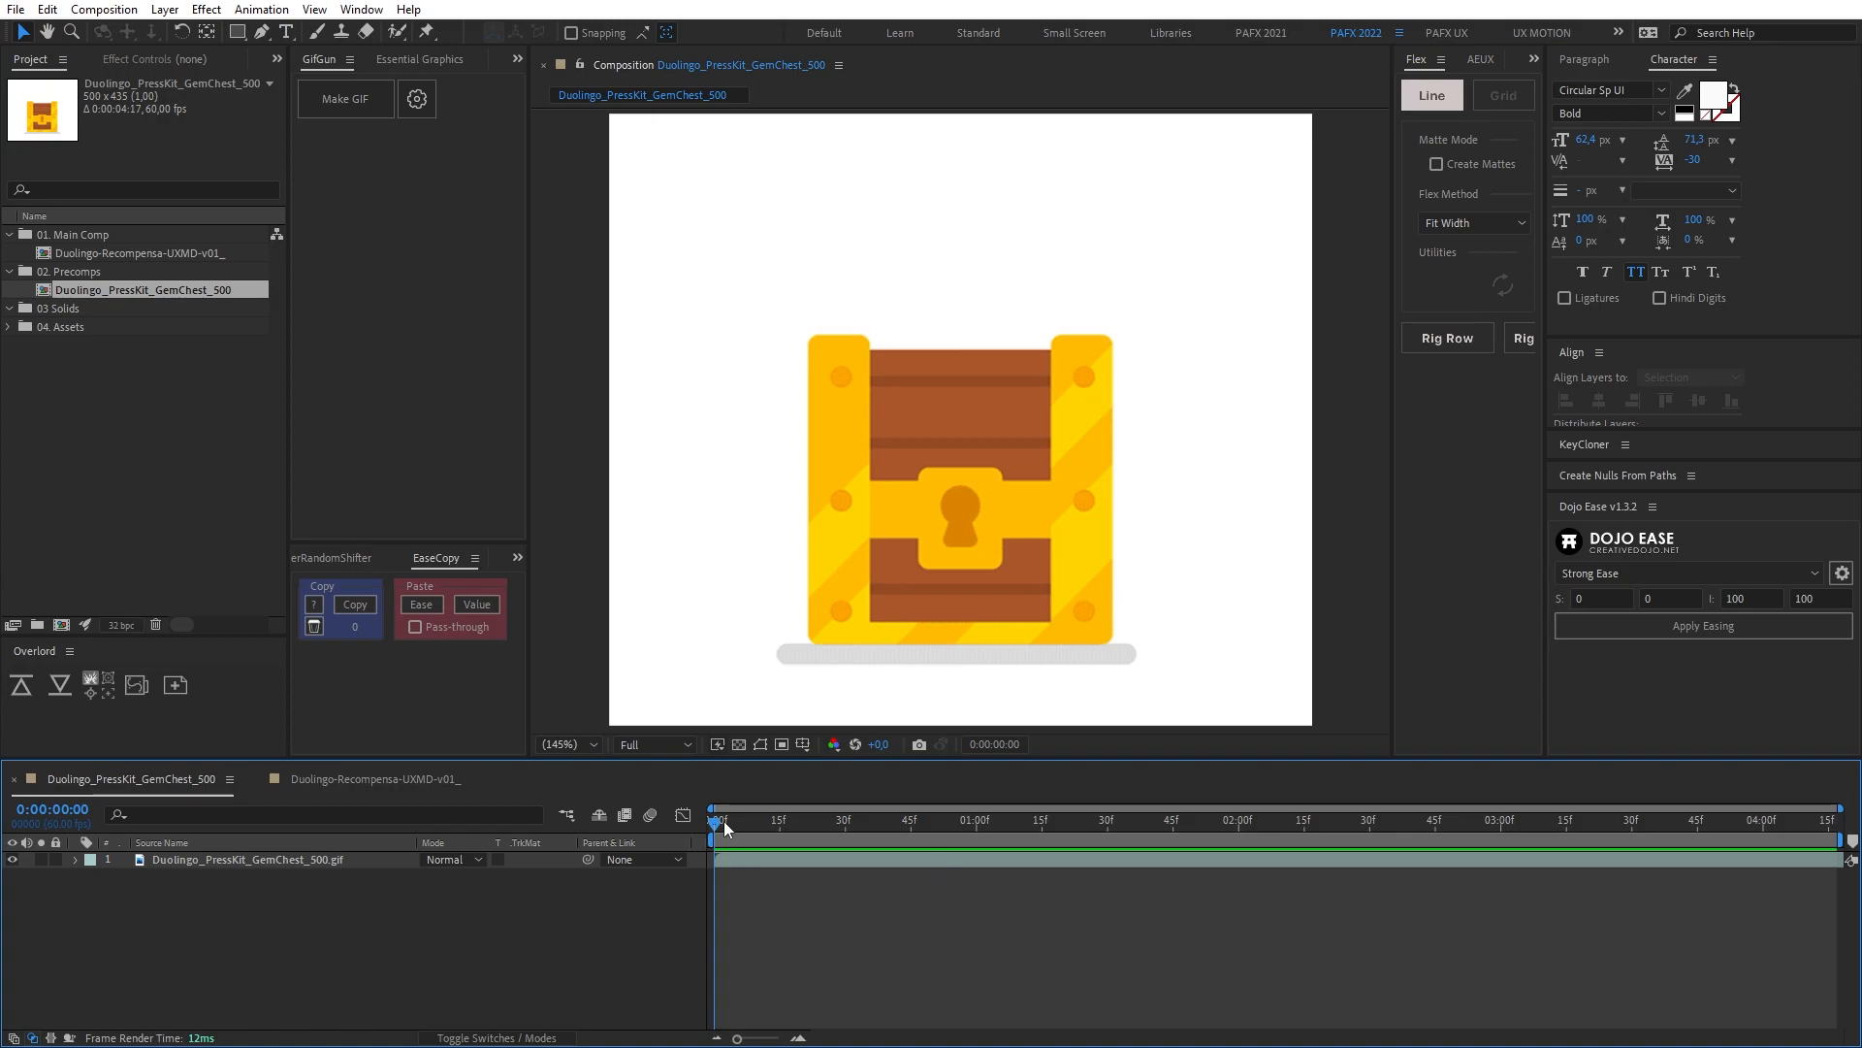
Step: In the Duolingo-Recompensa-UXMD-v01_ composition, add a null object directly above the Baú Fechado 01 layer
left_click(434, 779)
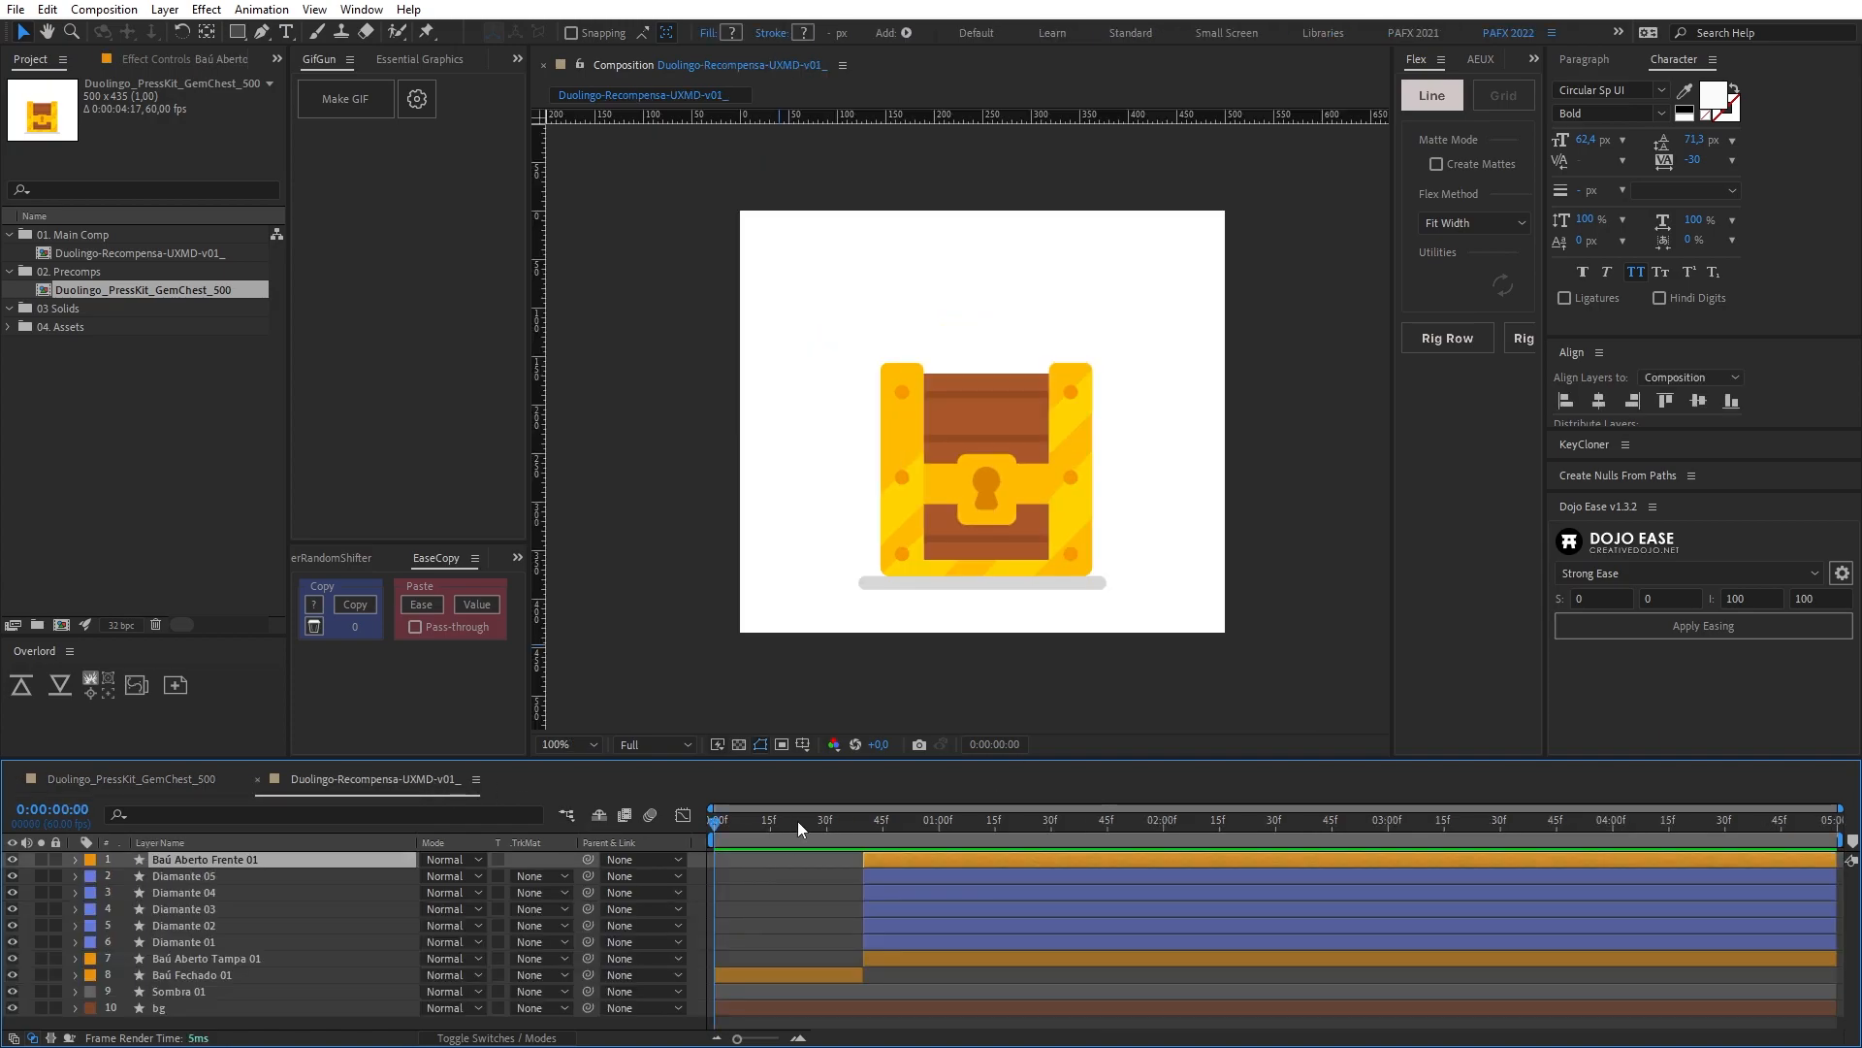
key("equal")
left_click_drag(751, 824, 706, 838)
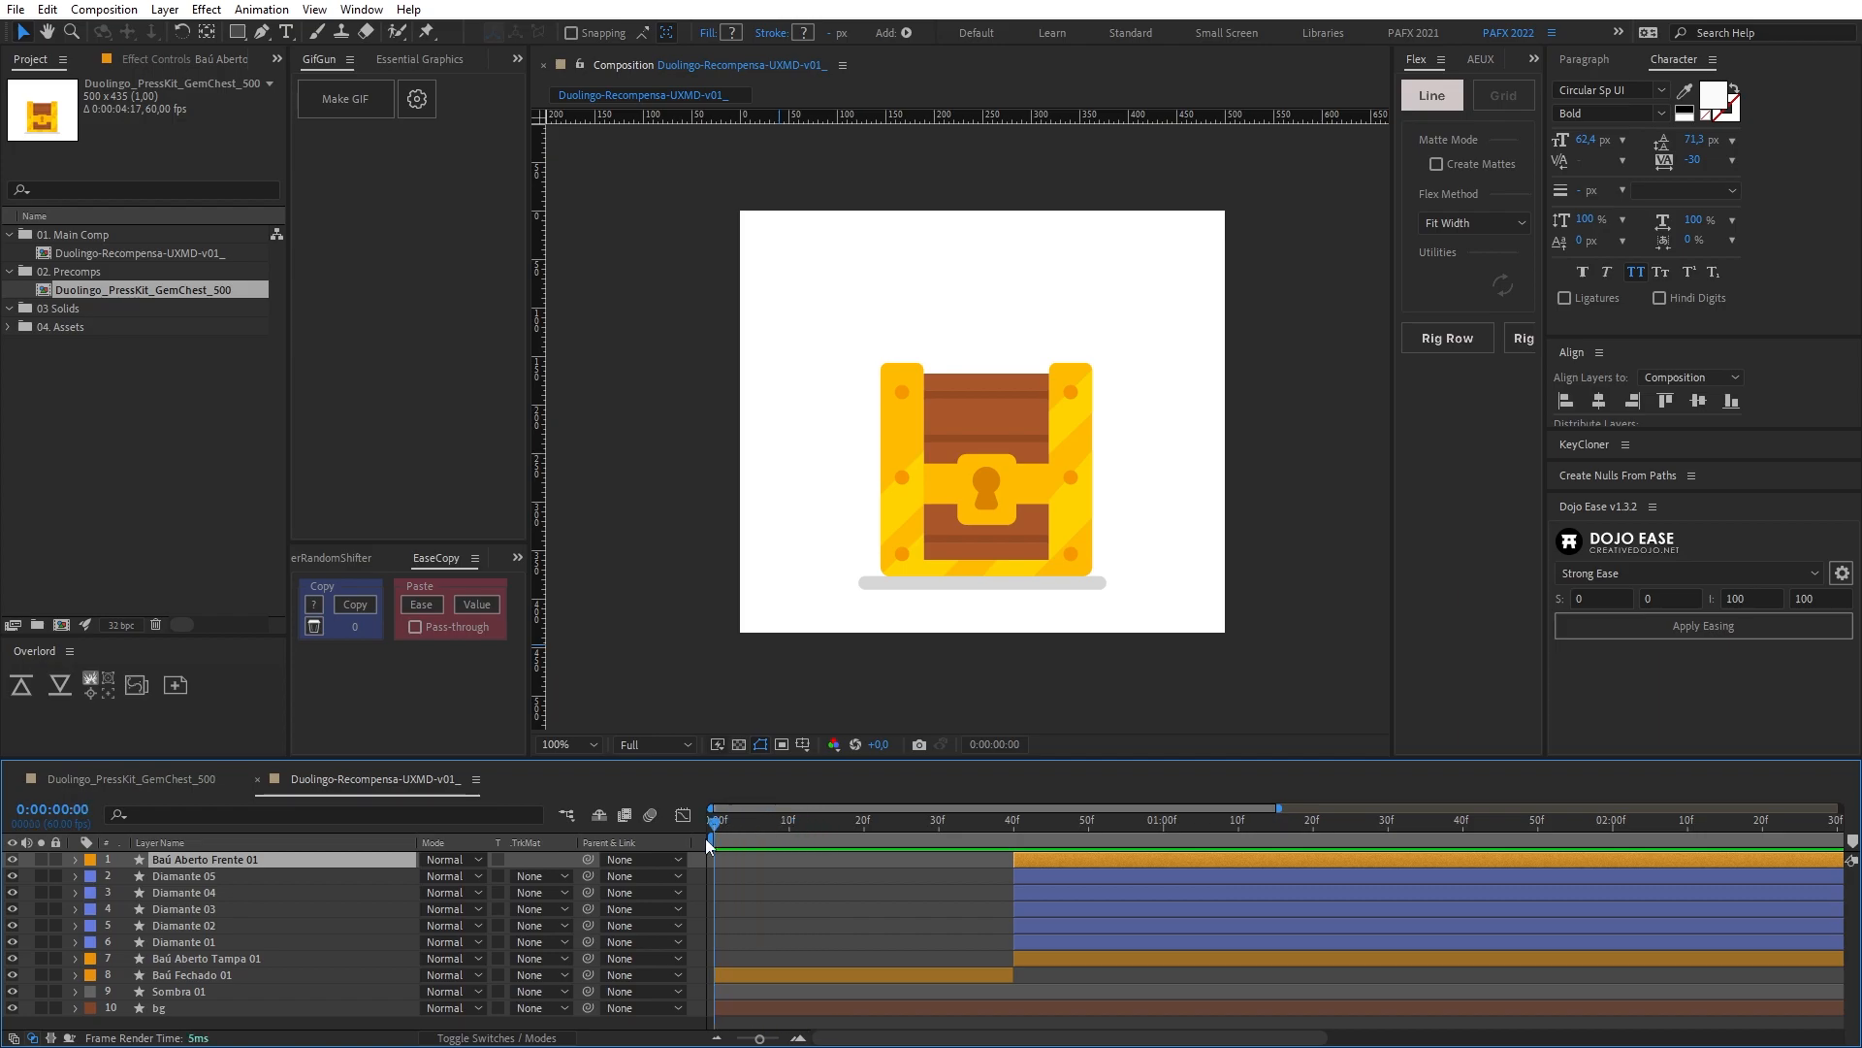
left_click(829, 975)
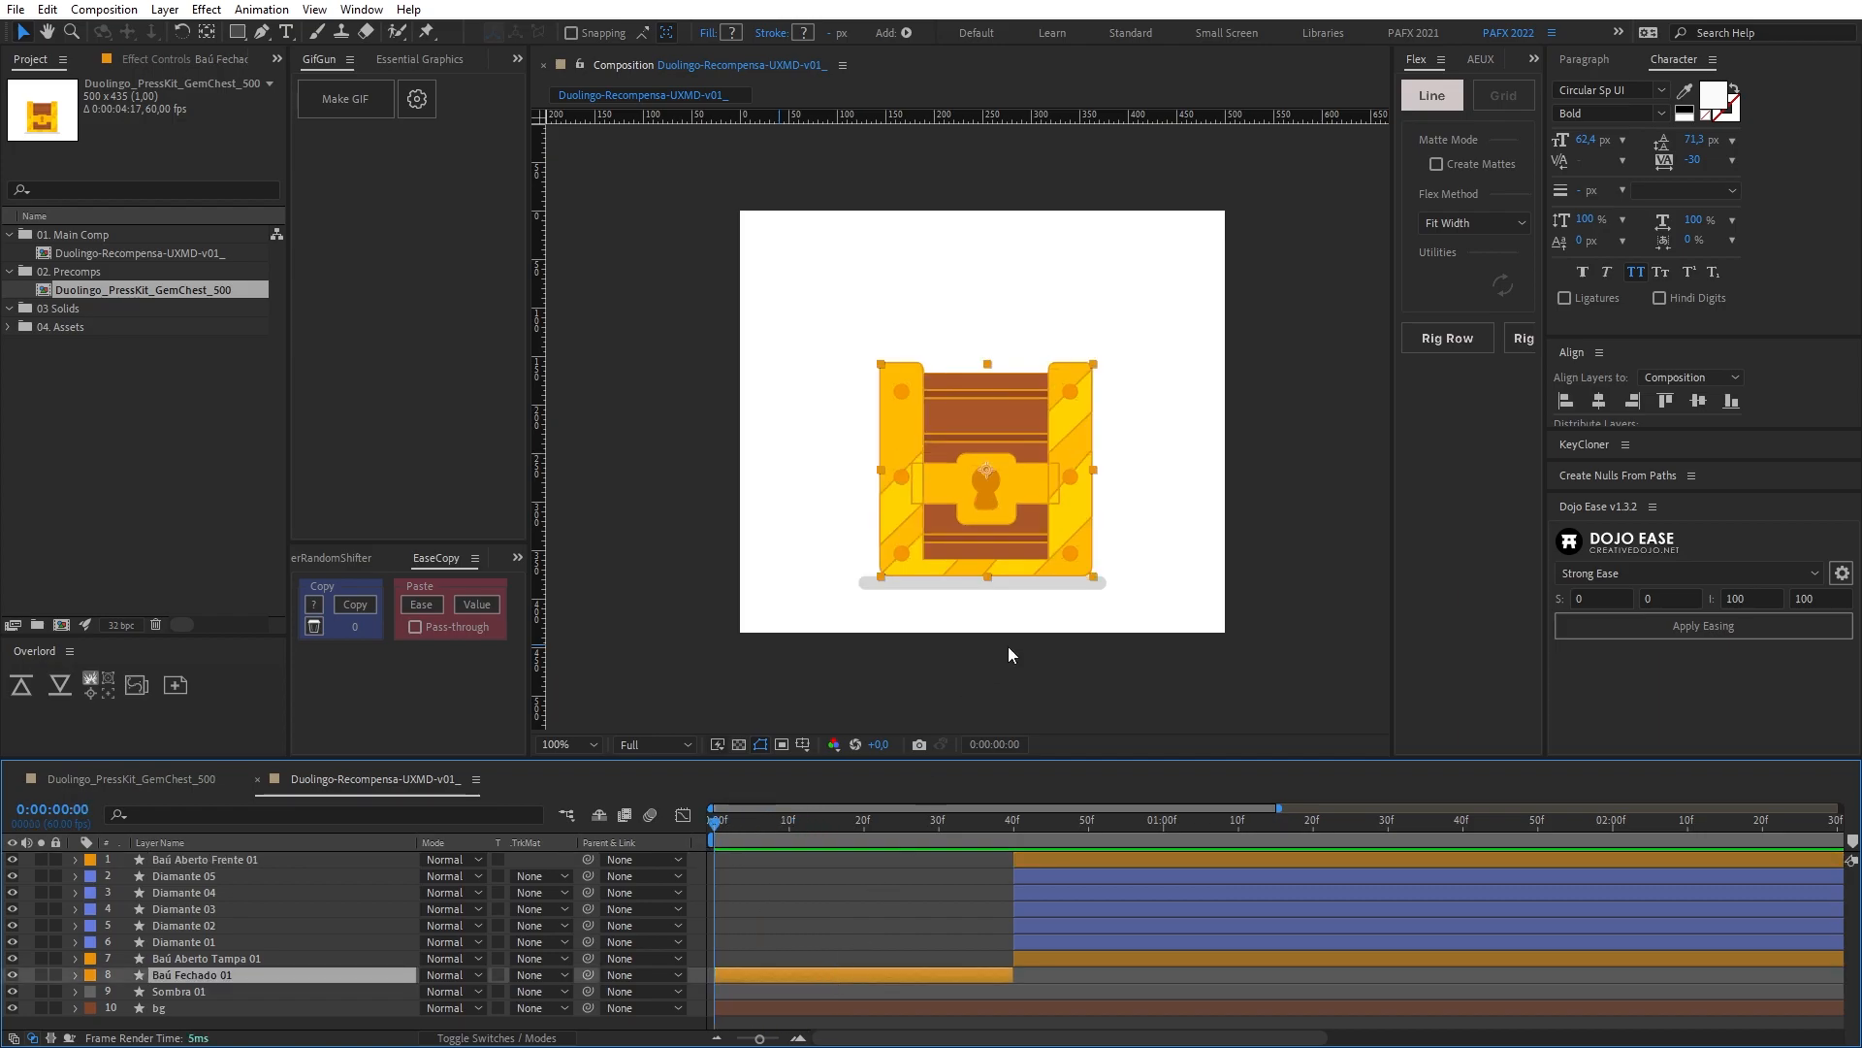
scroll(1009, 646, "up", 2)
left_click_drag(939, 595, 913, 487)
key("v")
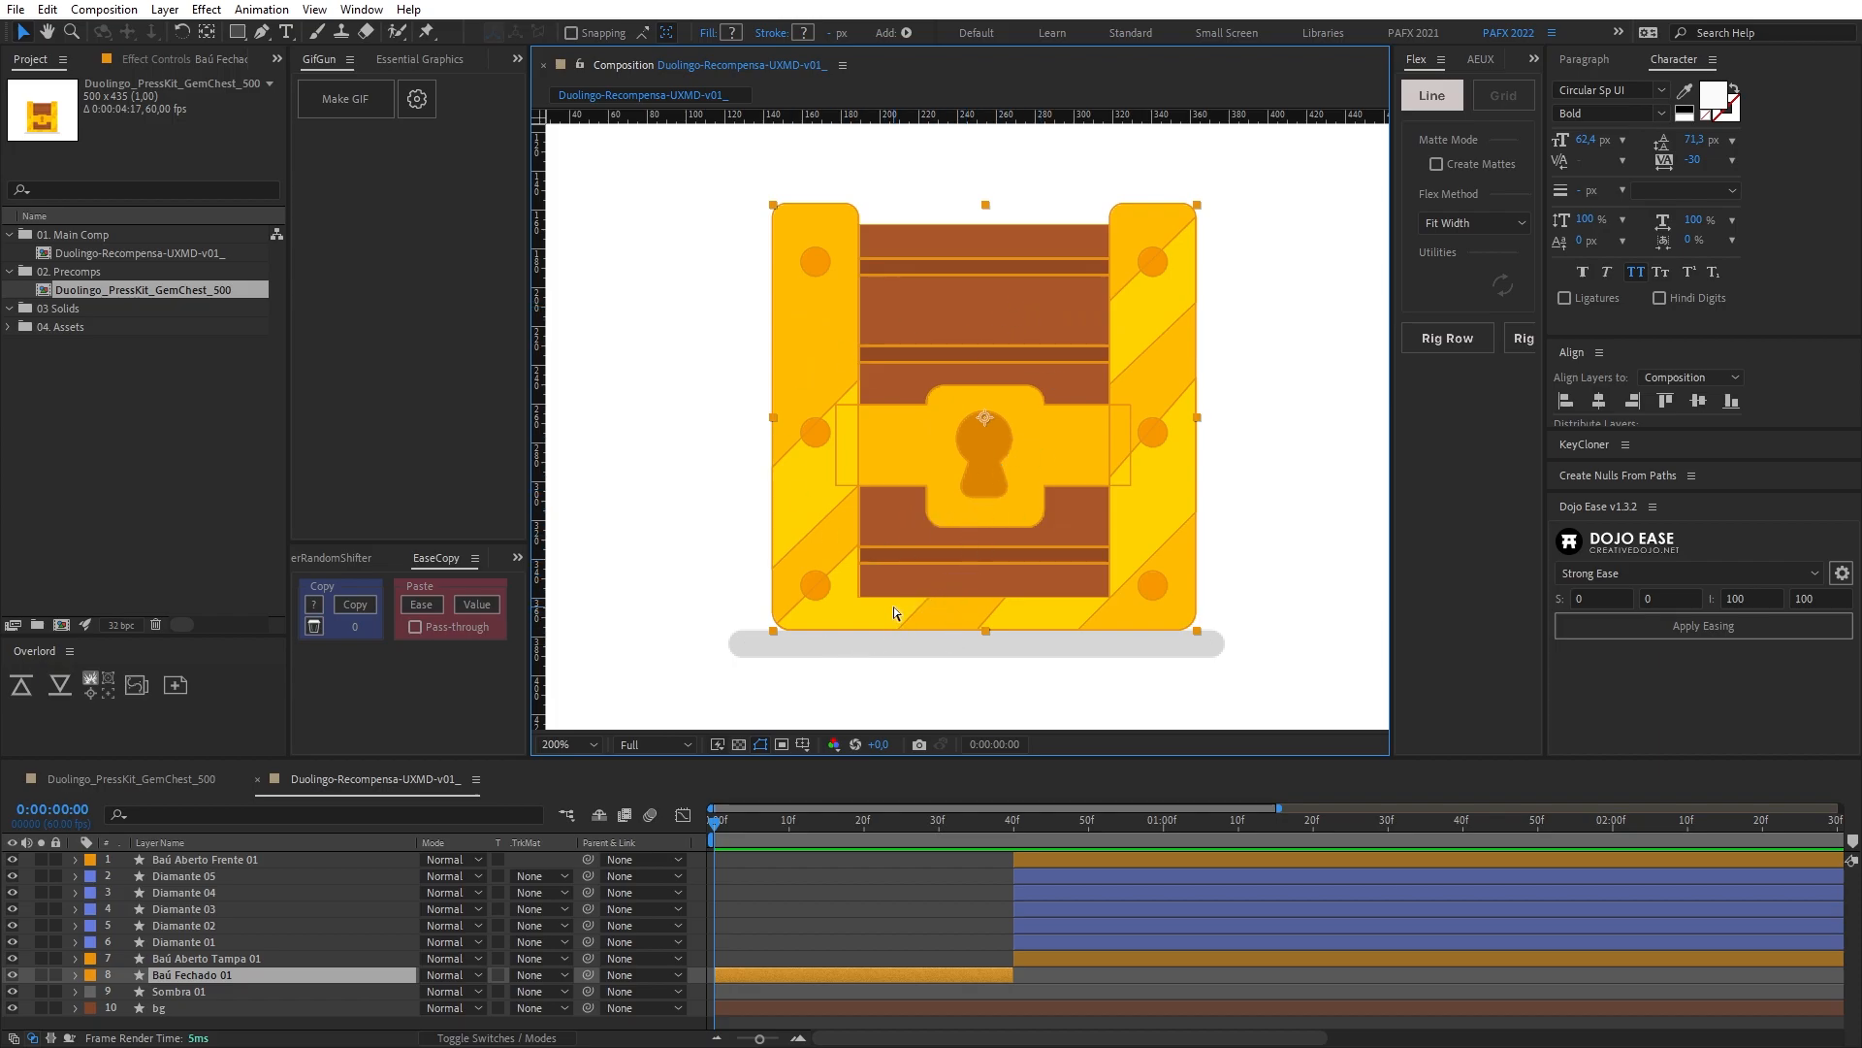
key("ctrl+alt+shift+y")
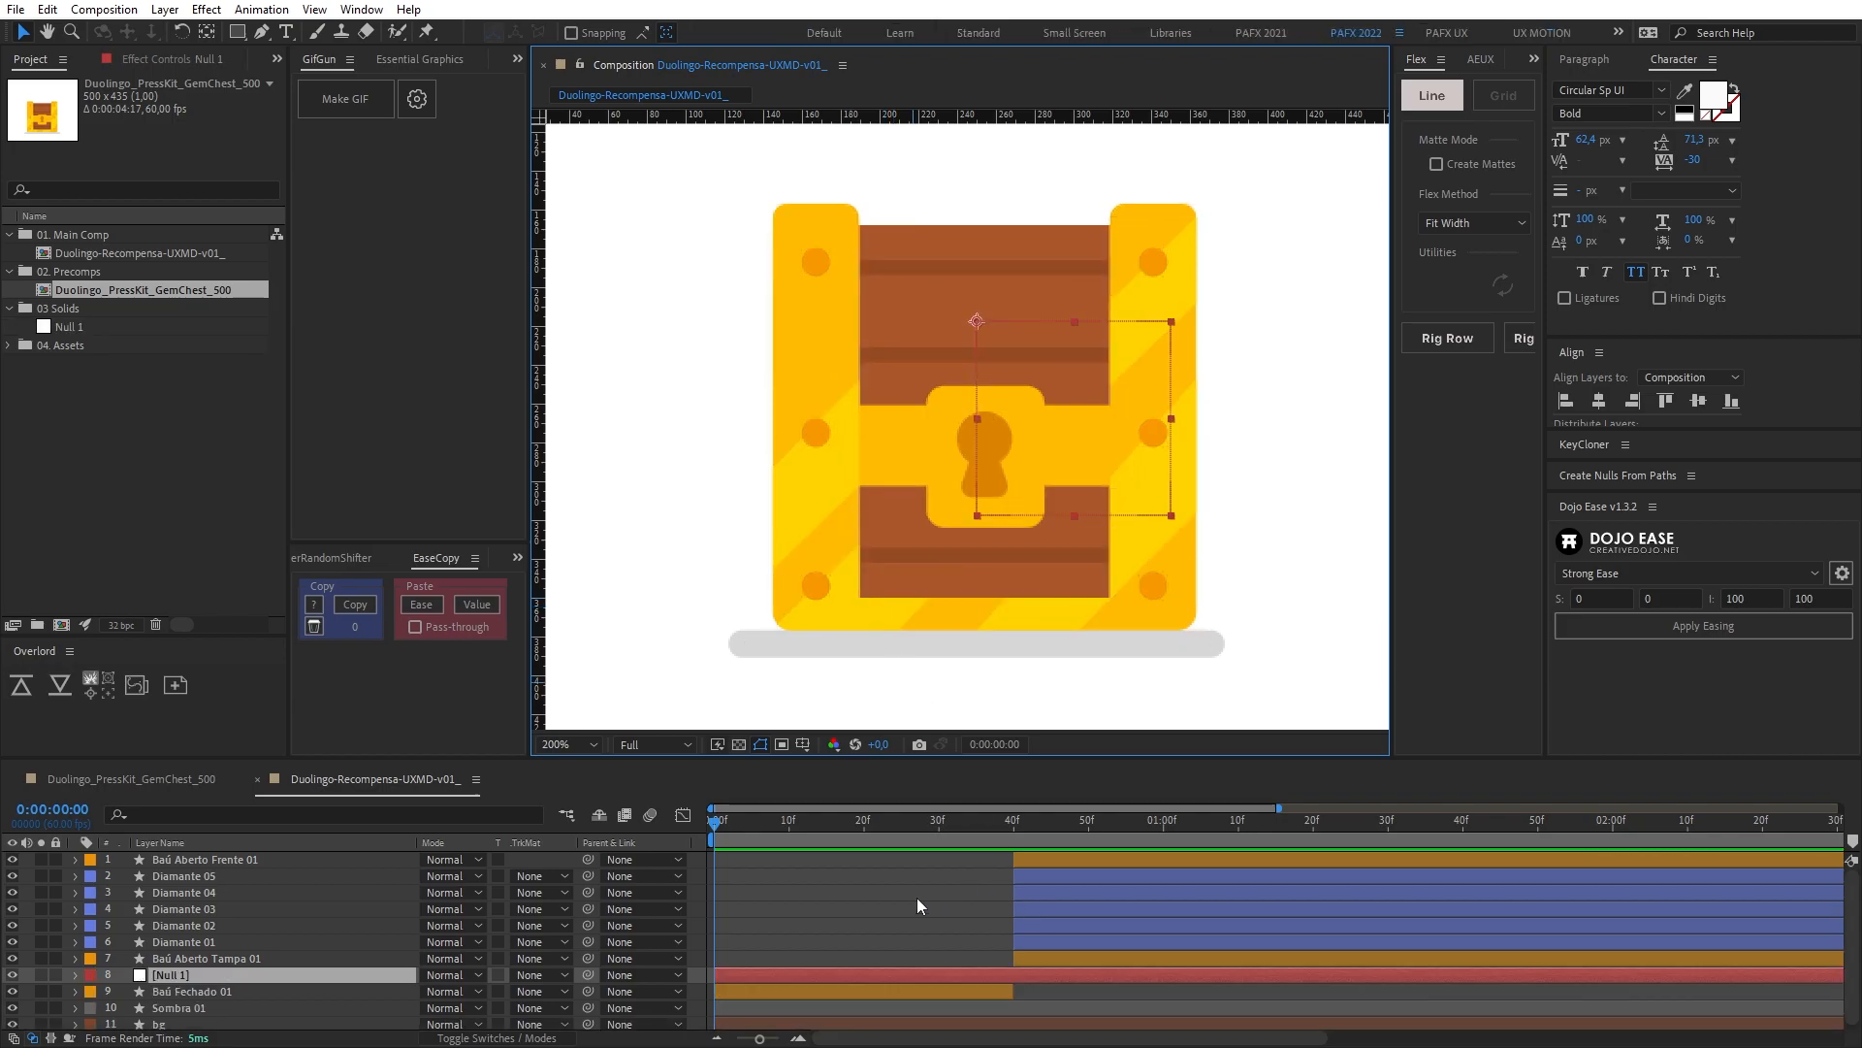
Step: Rename the new null layer as Null Baú
left_click(806, 972)
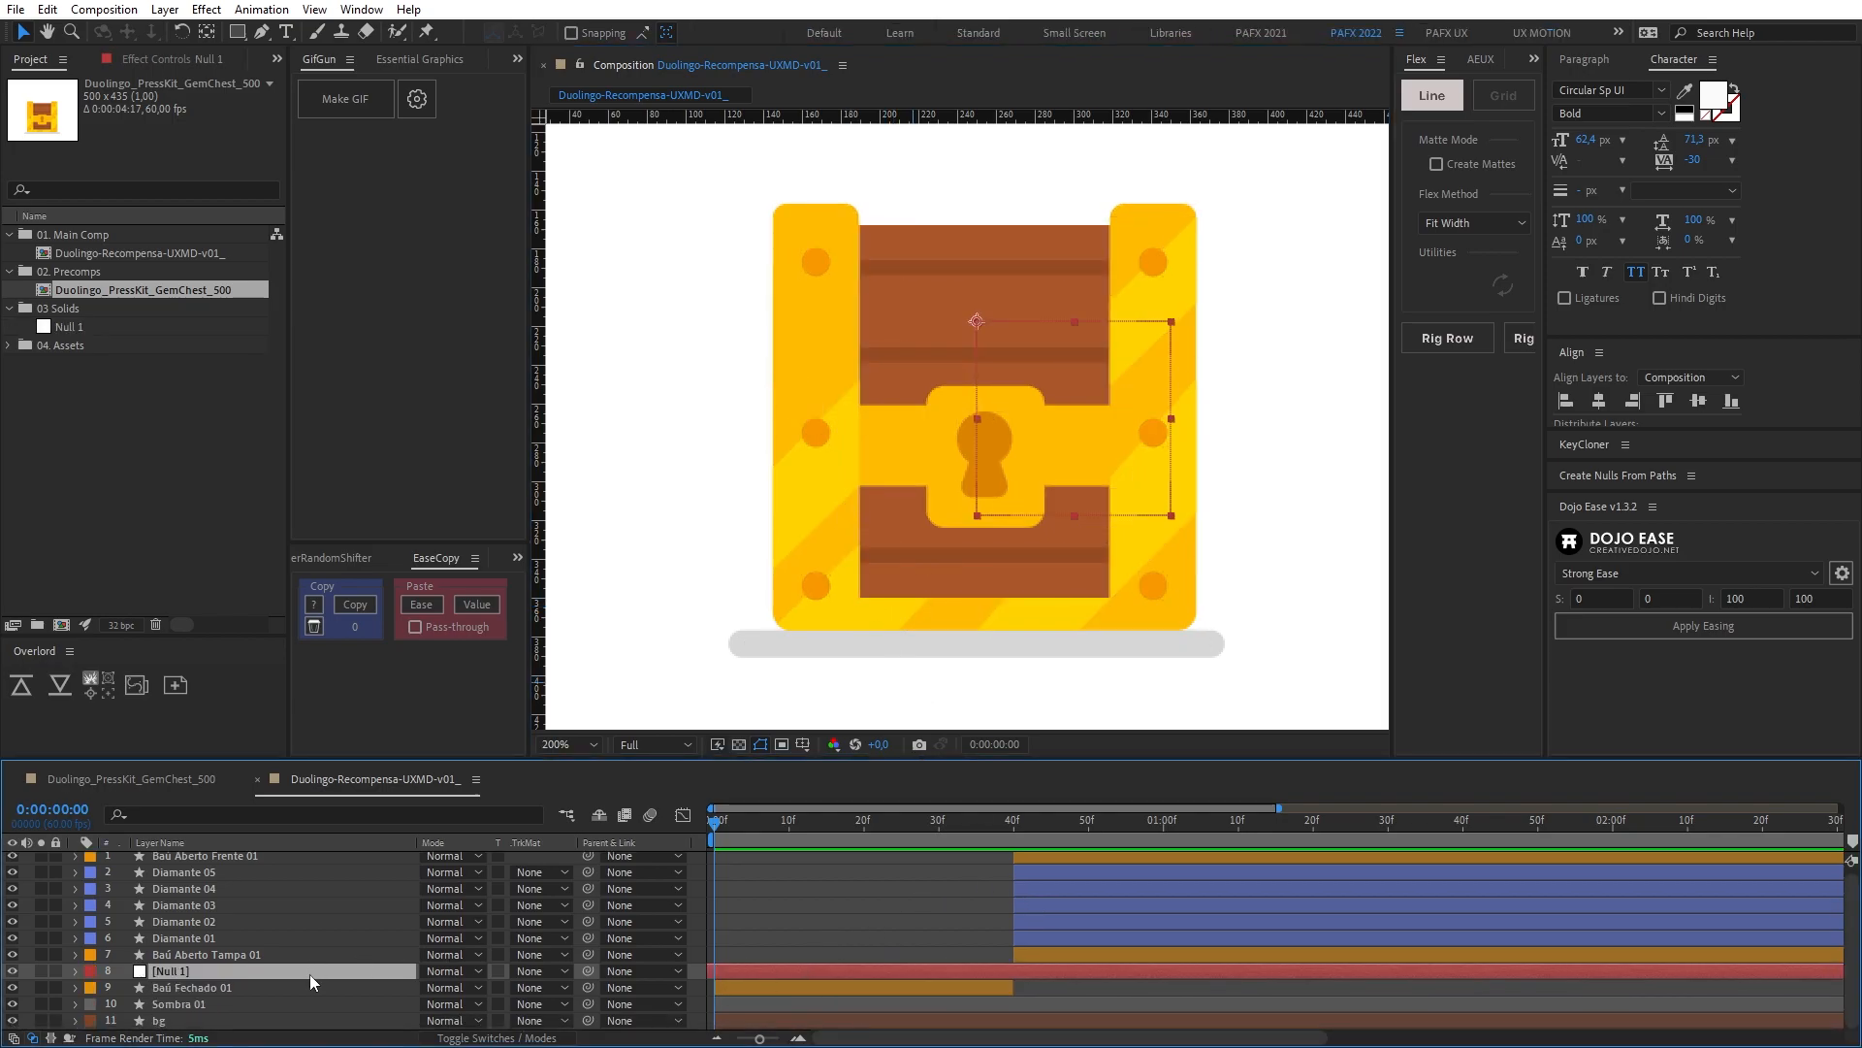
key("Return")
type("Null Baú")
key("Return")
Step: Parent Baú Fechado 01, Baú Aberto Tampa 01, Baú Aberto Frente 01 and all five Diamante layers to Null Baú
left_click(194, 987)
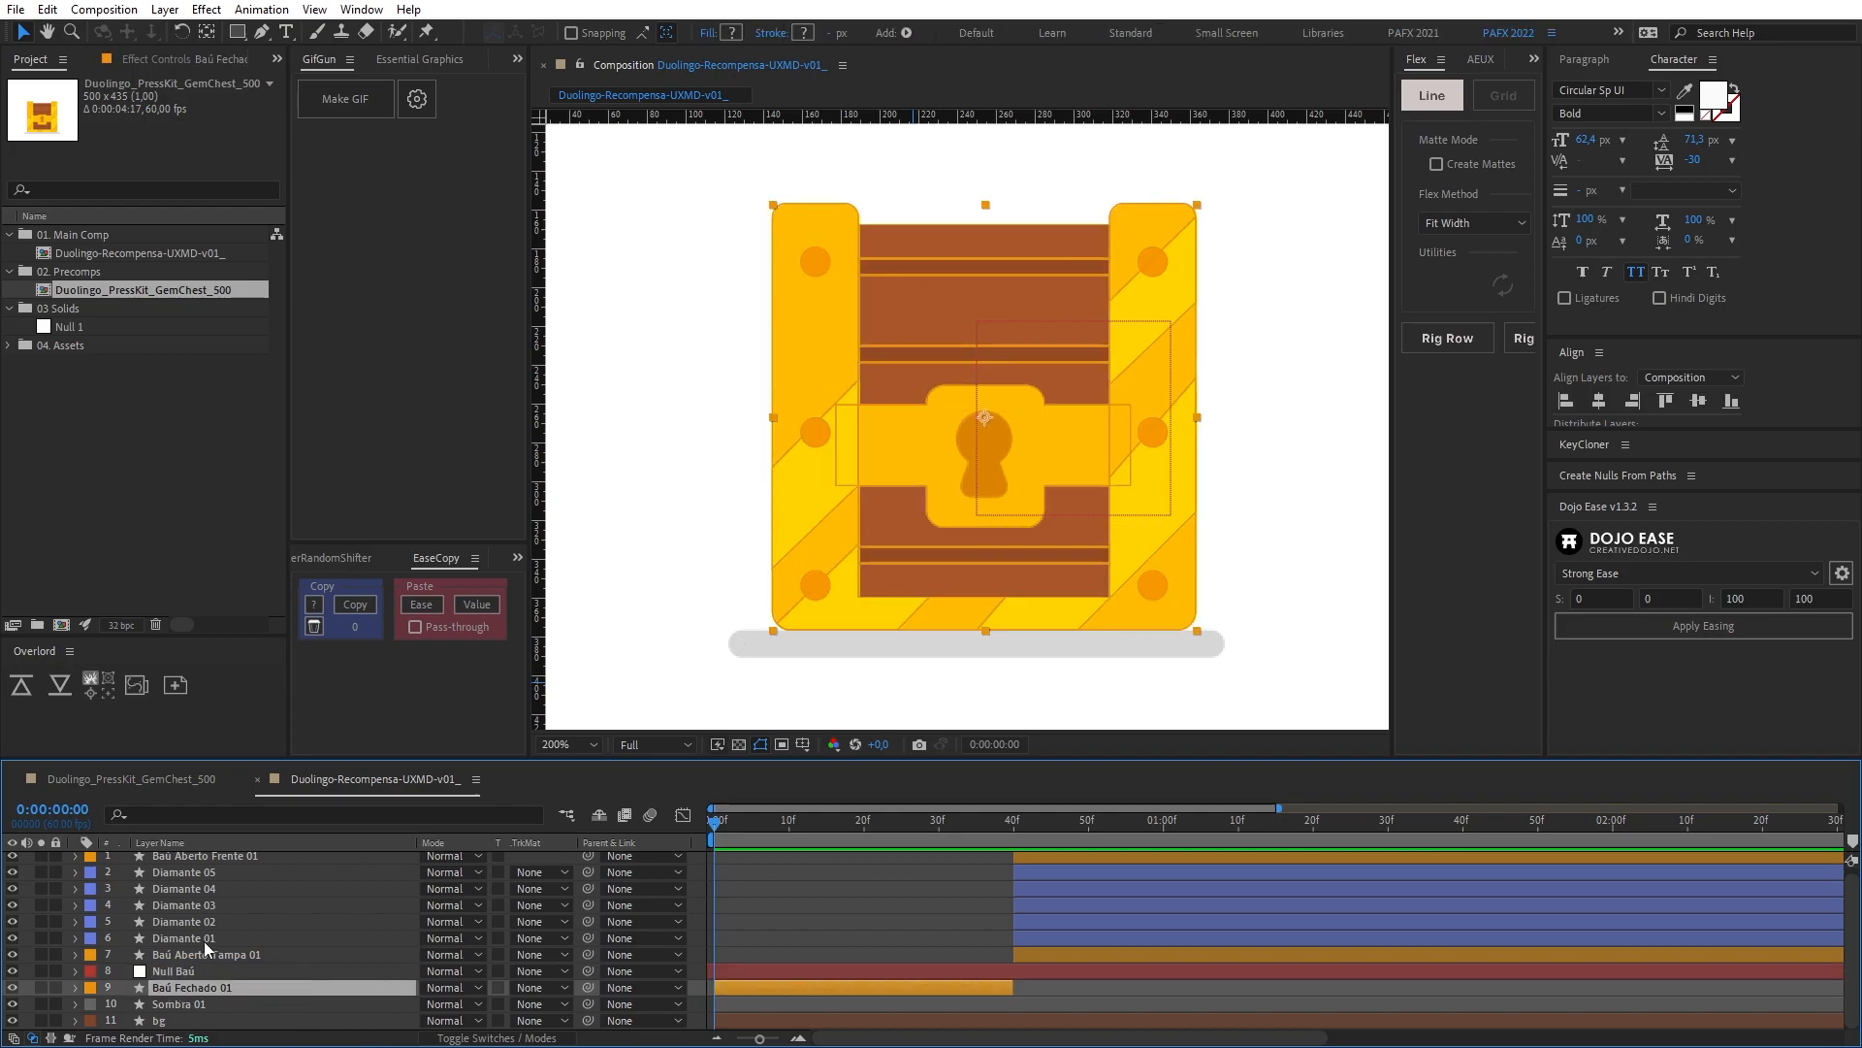
left_click(209, 955)
left_click(209, 853, "shift")
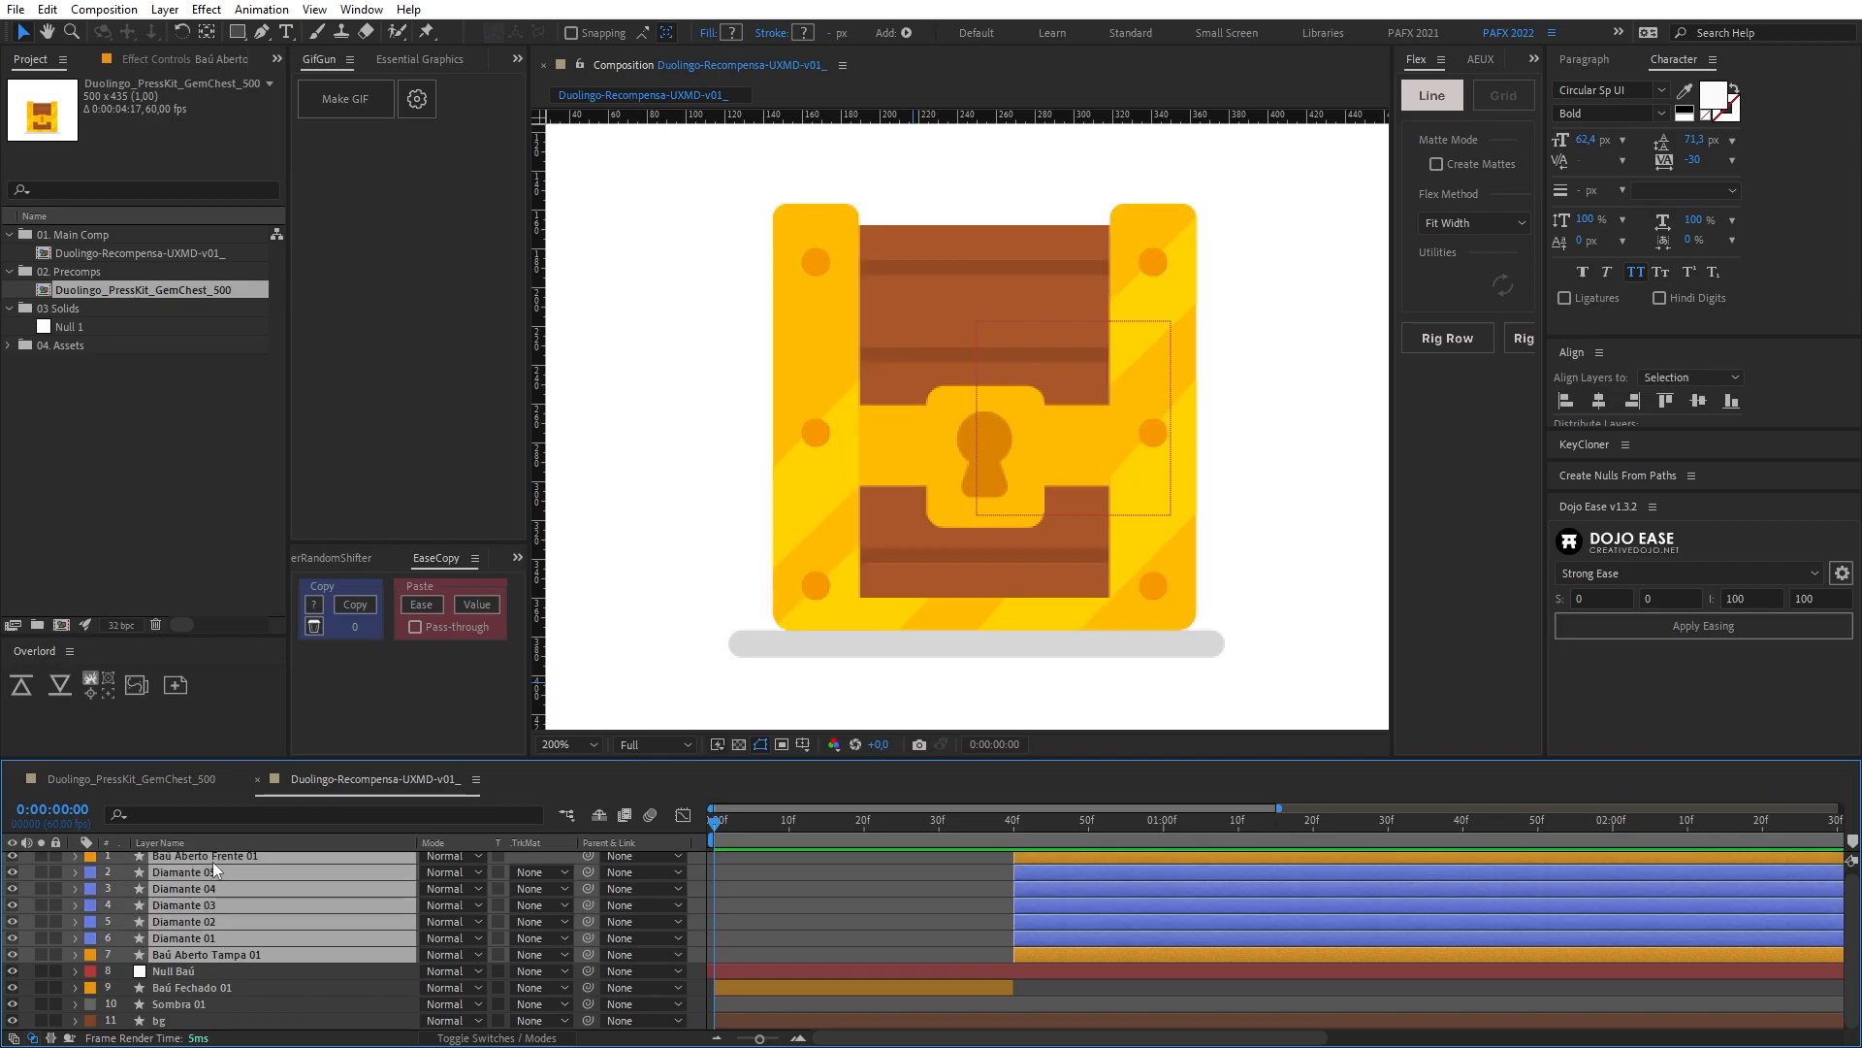
left_click(208, 982, "ctrl")
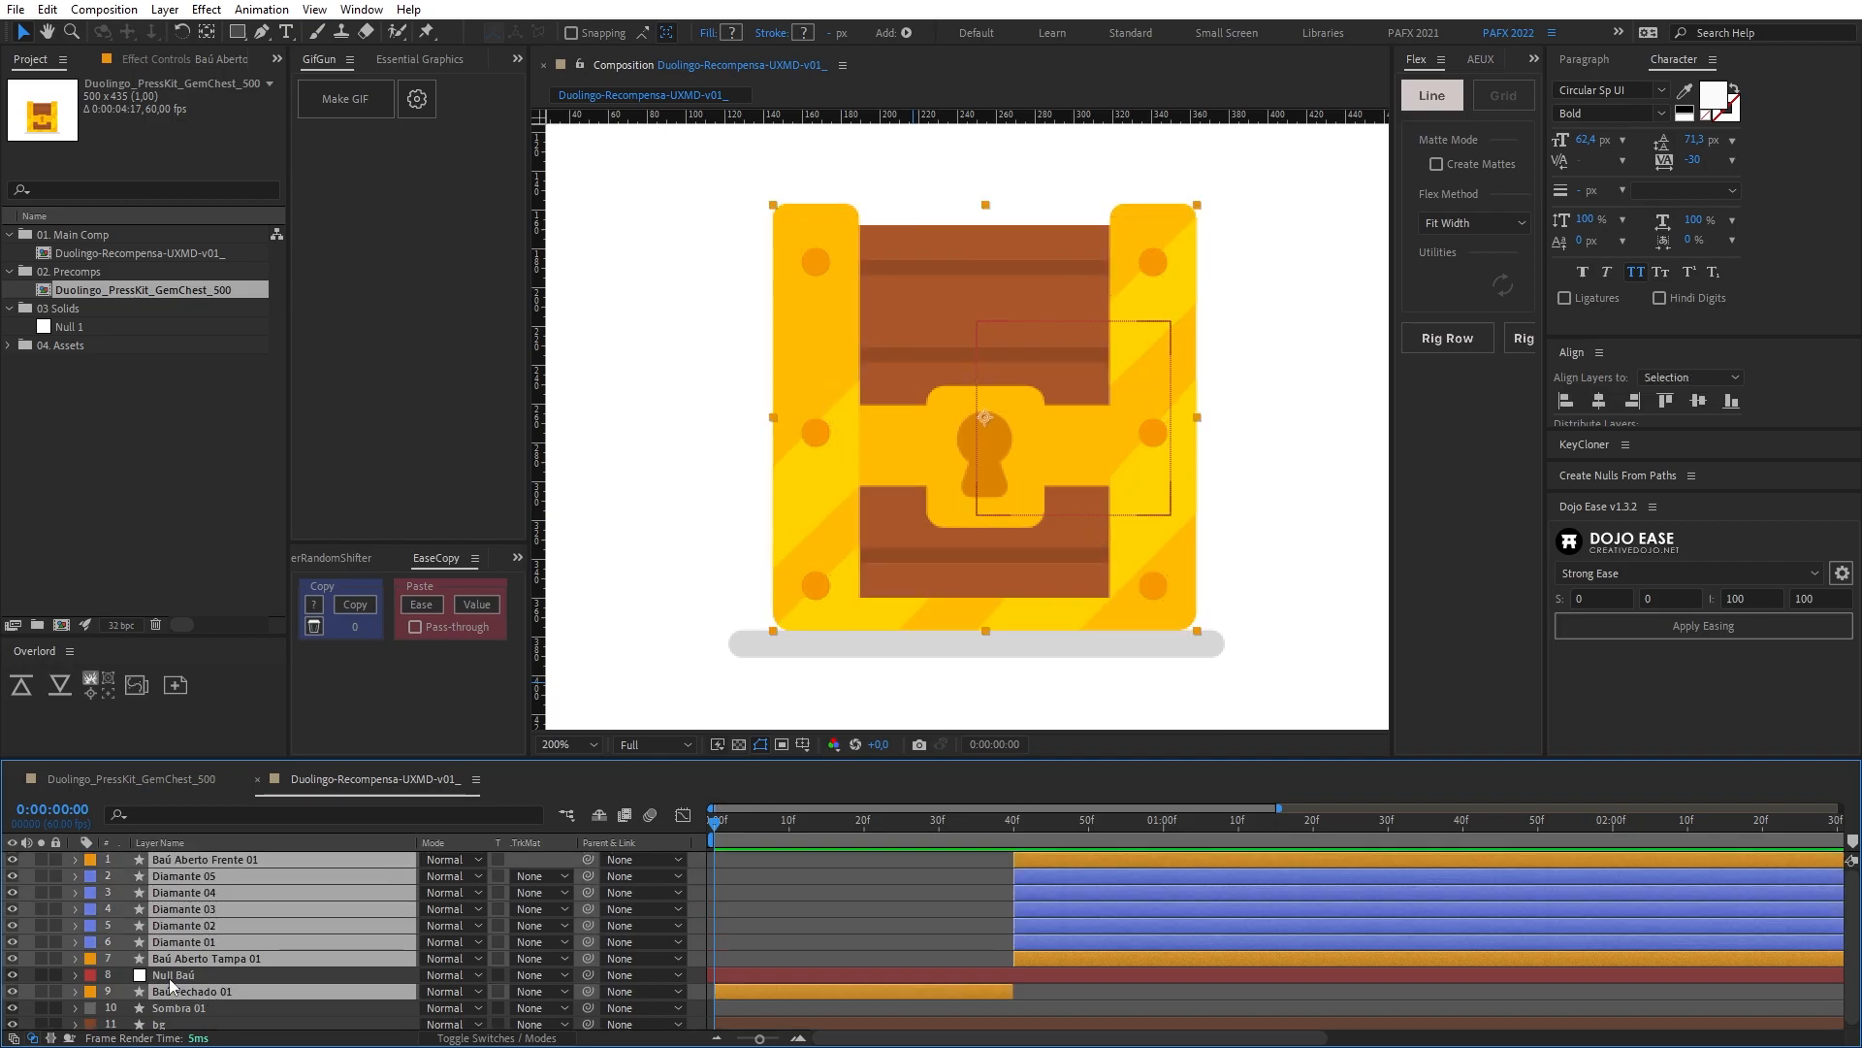
left_click_drag(586, 956, 200, 976)
Step: Test the parenting by moving Null Baú in the composition, and undo the move
left_click(200, 976)
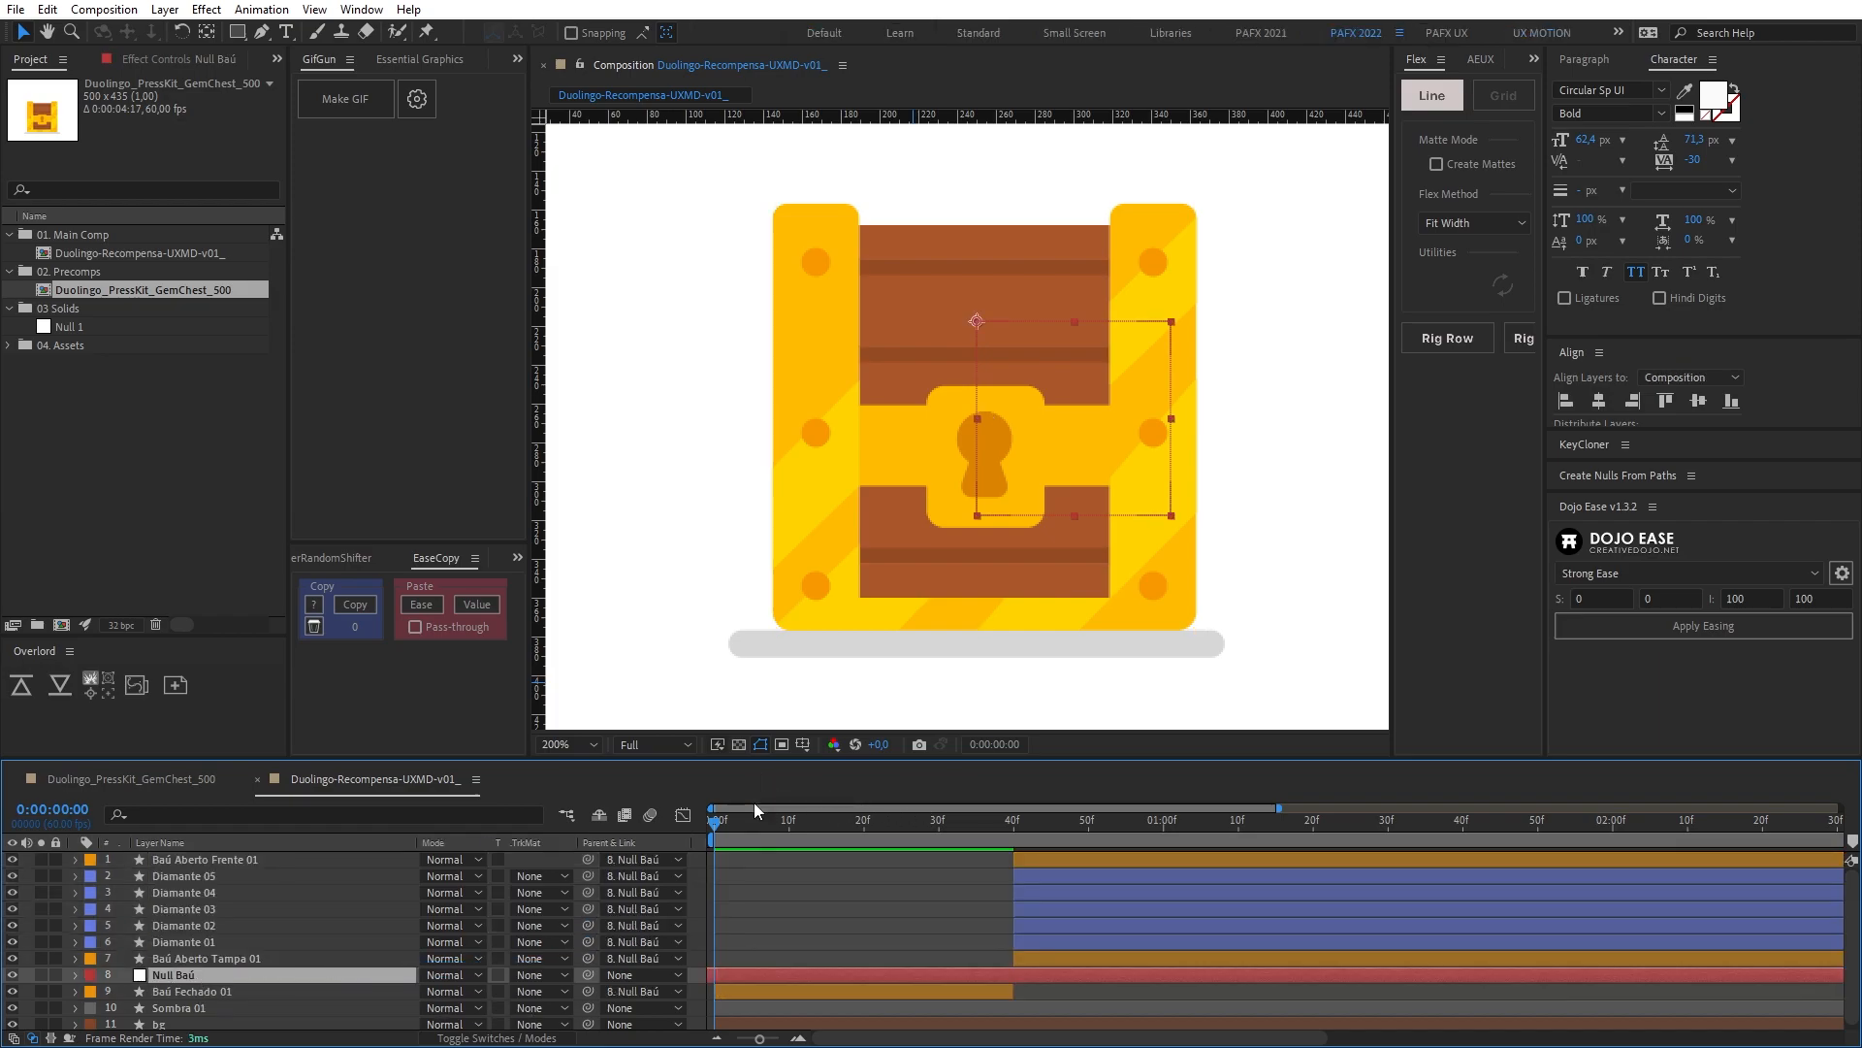
mouse_move(1014, 358)
left_mouse_down()
mouse_move(975, 315)
mouse_move(1051, 284)
mouse_move(859, 351)
mouse_move(1085, 341)
mouse_move(906, 394)
mouse_move(1019, 262)
mouse_move(1056, 346)
mouse_move(1031, 378)
left_mouse_up()
key("ctrl+z")
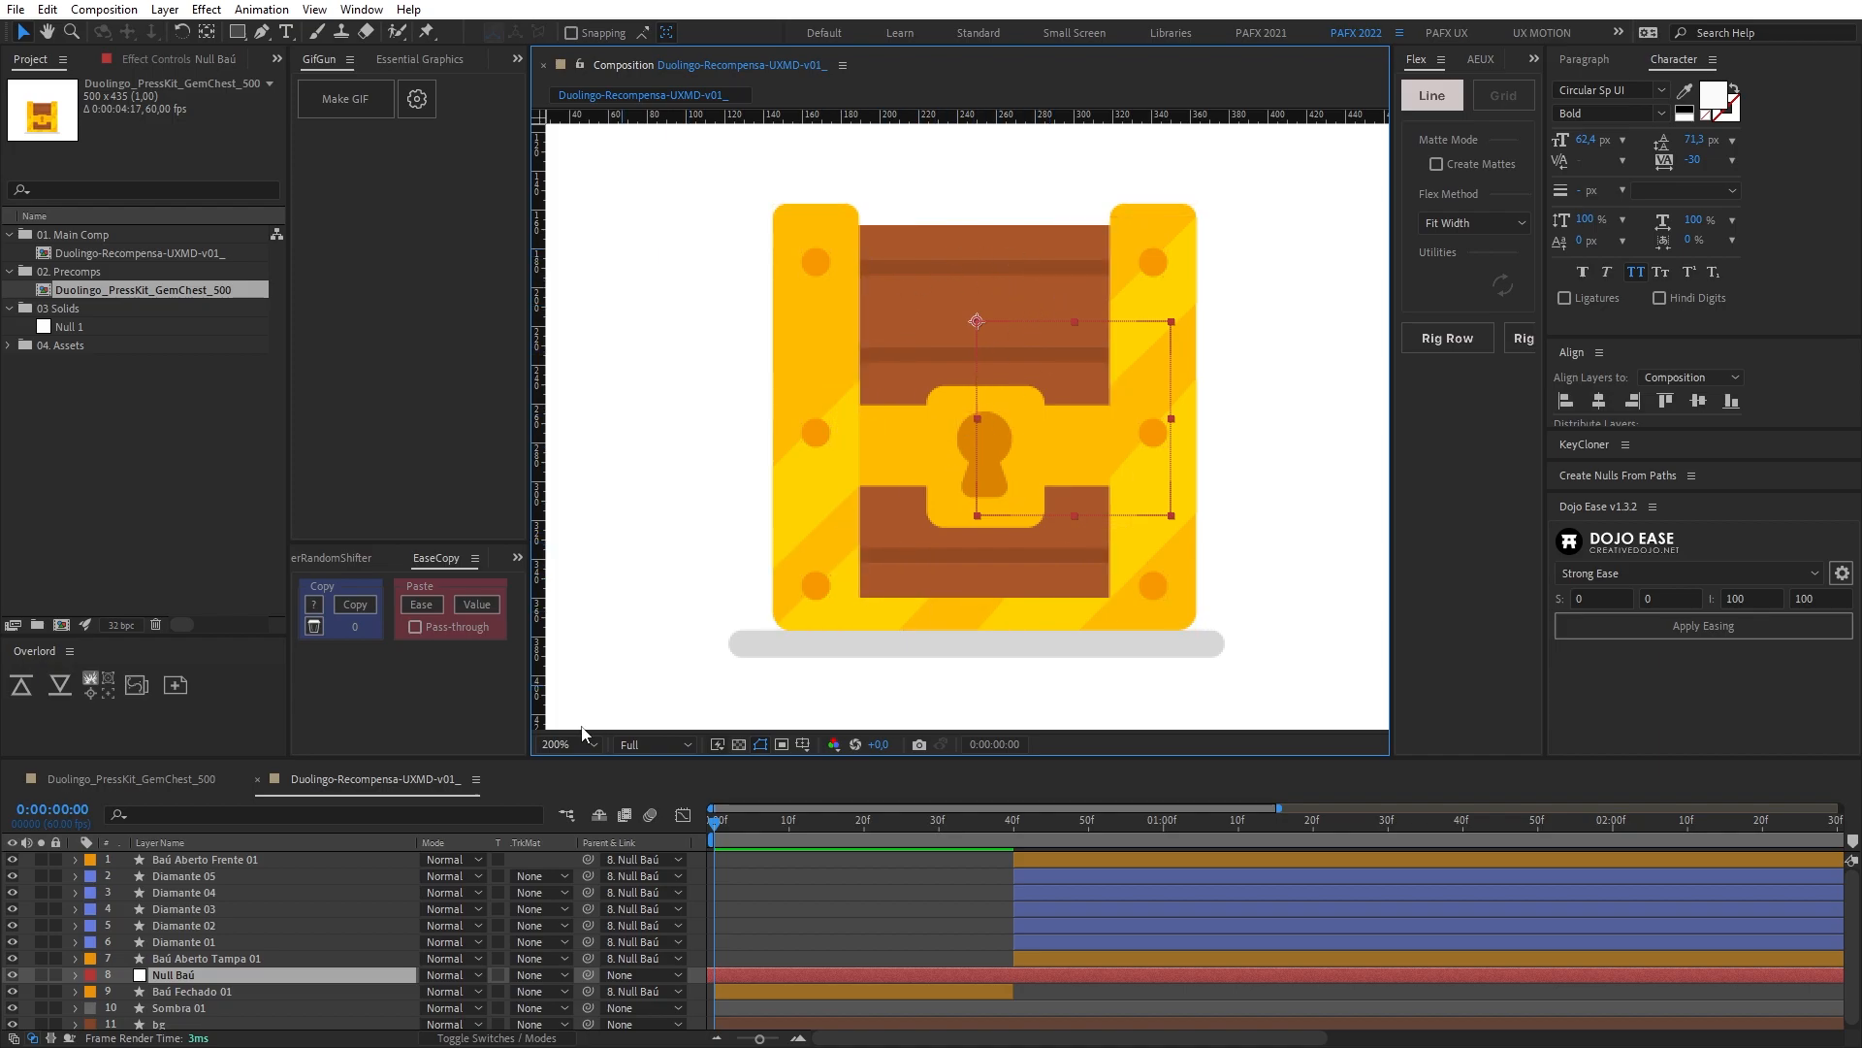
Step: Examine the start of the closed chest's movement in the reference composition and return to the working composition
left_click(146, 777)
left_click(802, 830)
mouse_move(801, 830)
left_mouse_down()
mouse_move(882, 833)
mouse_move(817, 846)
mouse_move(904, 869)
mouse_move(873, 863)
mouse_move(893, 859)
mouse_move(871, 825)
mouse_move(846, 860)
mouse_move(819, 829)
left_mouse_up()
left_click(359, 780)
Step: Try changing the Scale of Baú Fechado 01 directly, and undo the scale changes
left_click(870, 994)
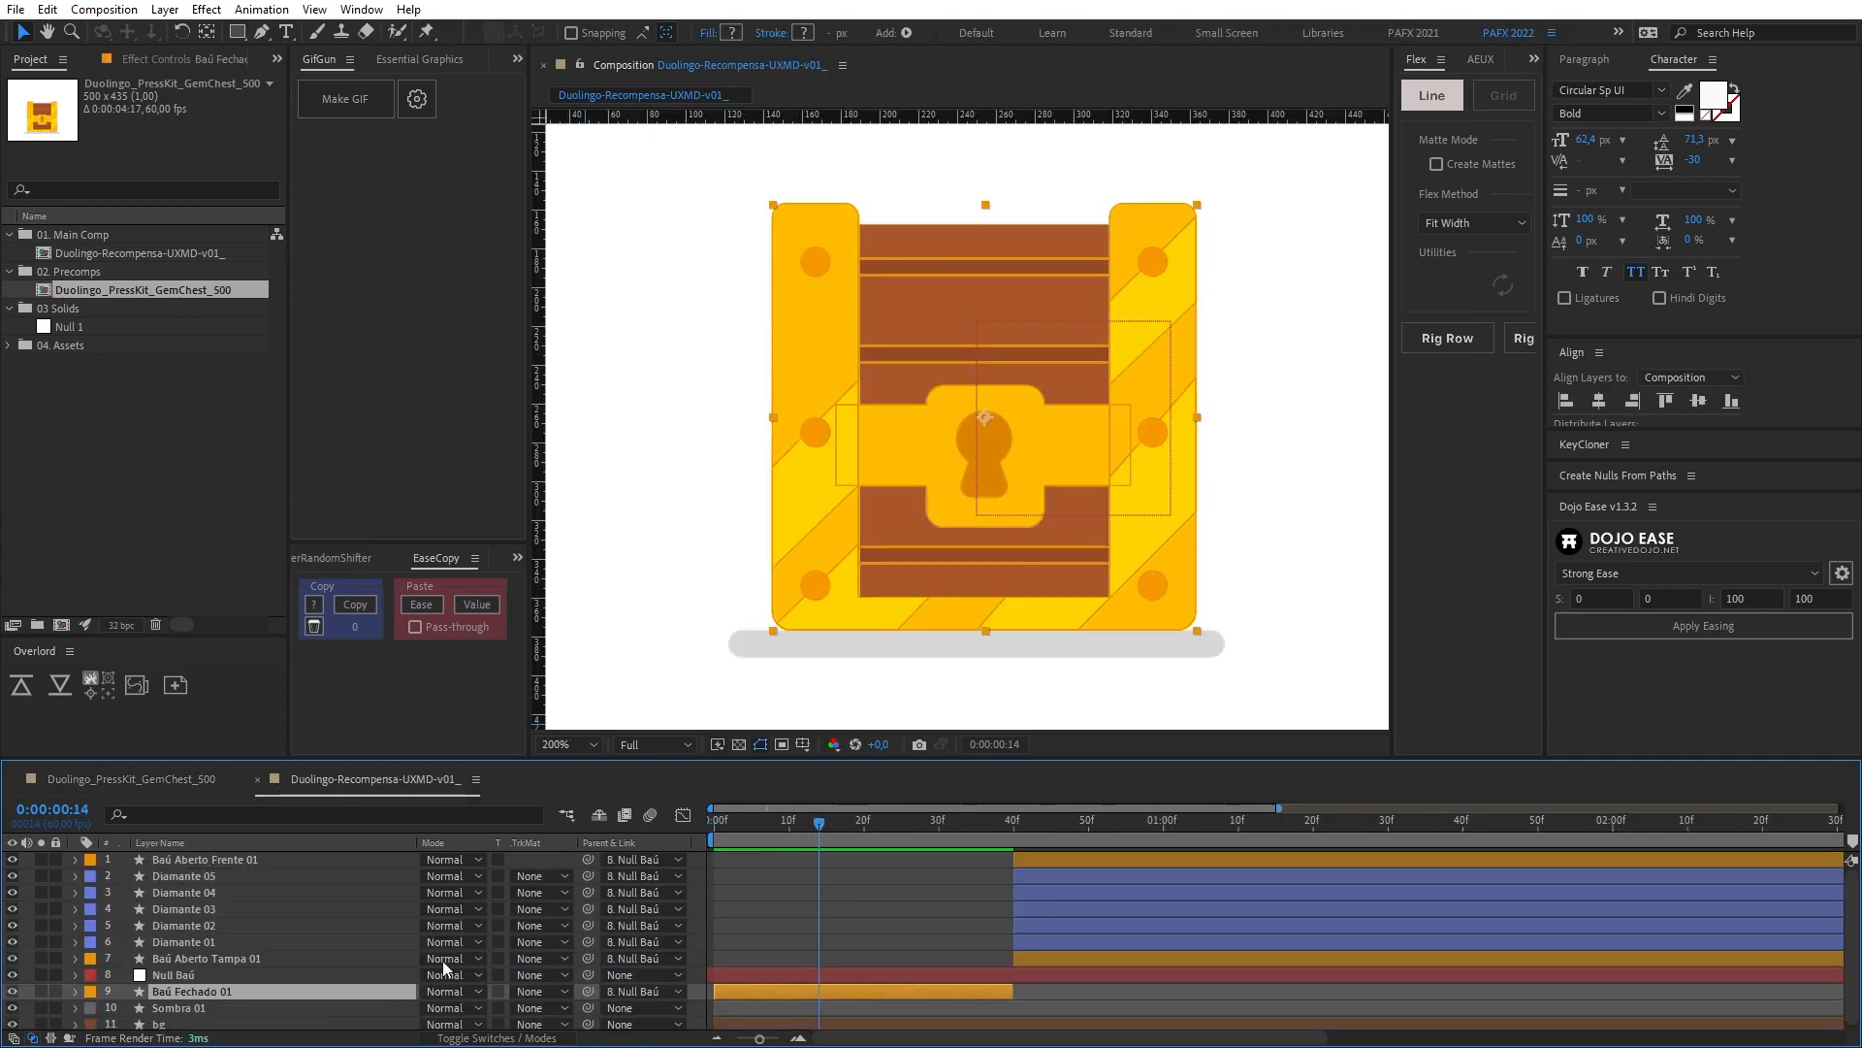
key("s")
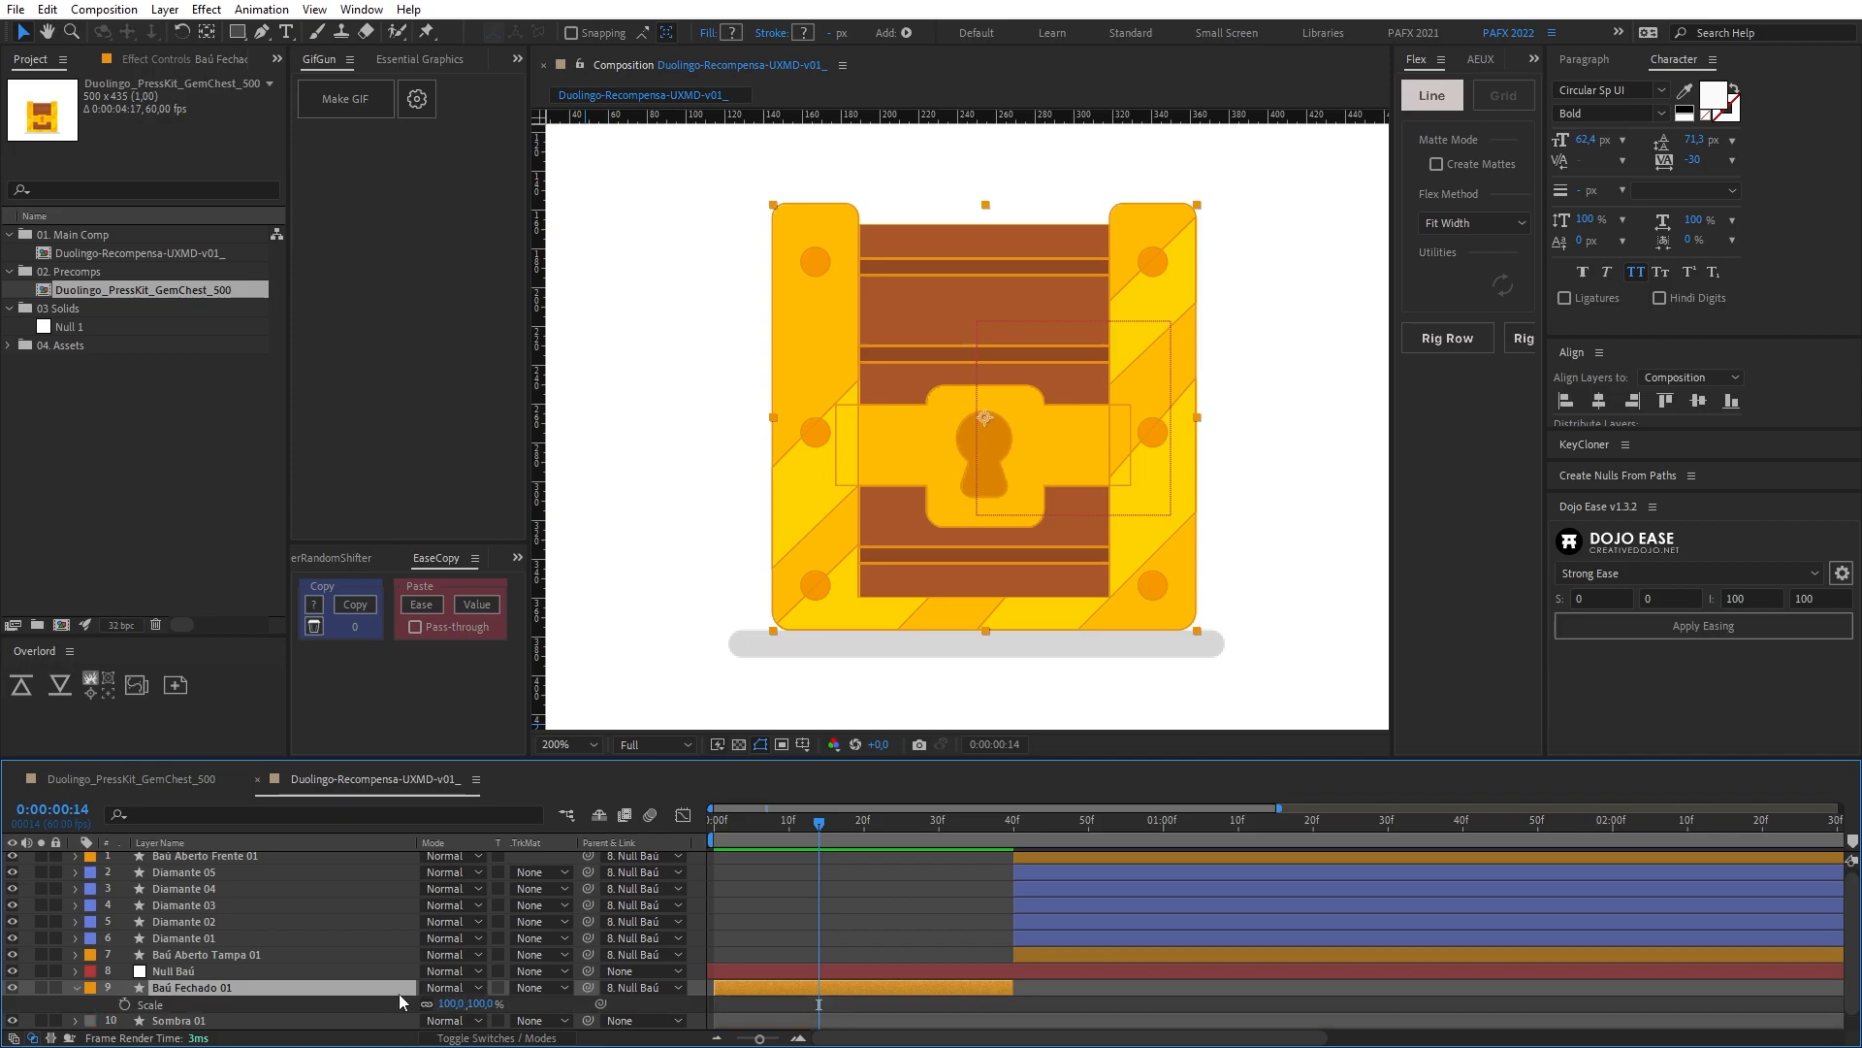
scroll(388, 986, "down", 1)
mouse_move(448, 988)
left_mouse_down()
mouse_move(400, 987)
mouse_move(452, 1012)
left_mouse_up()
key("ctrl+z")
left_click(227, 955)
left_click(226, 969)
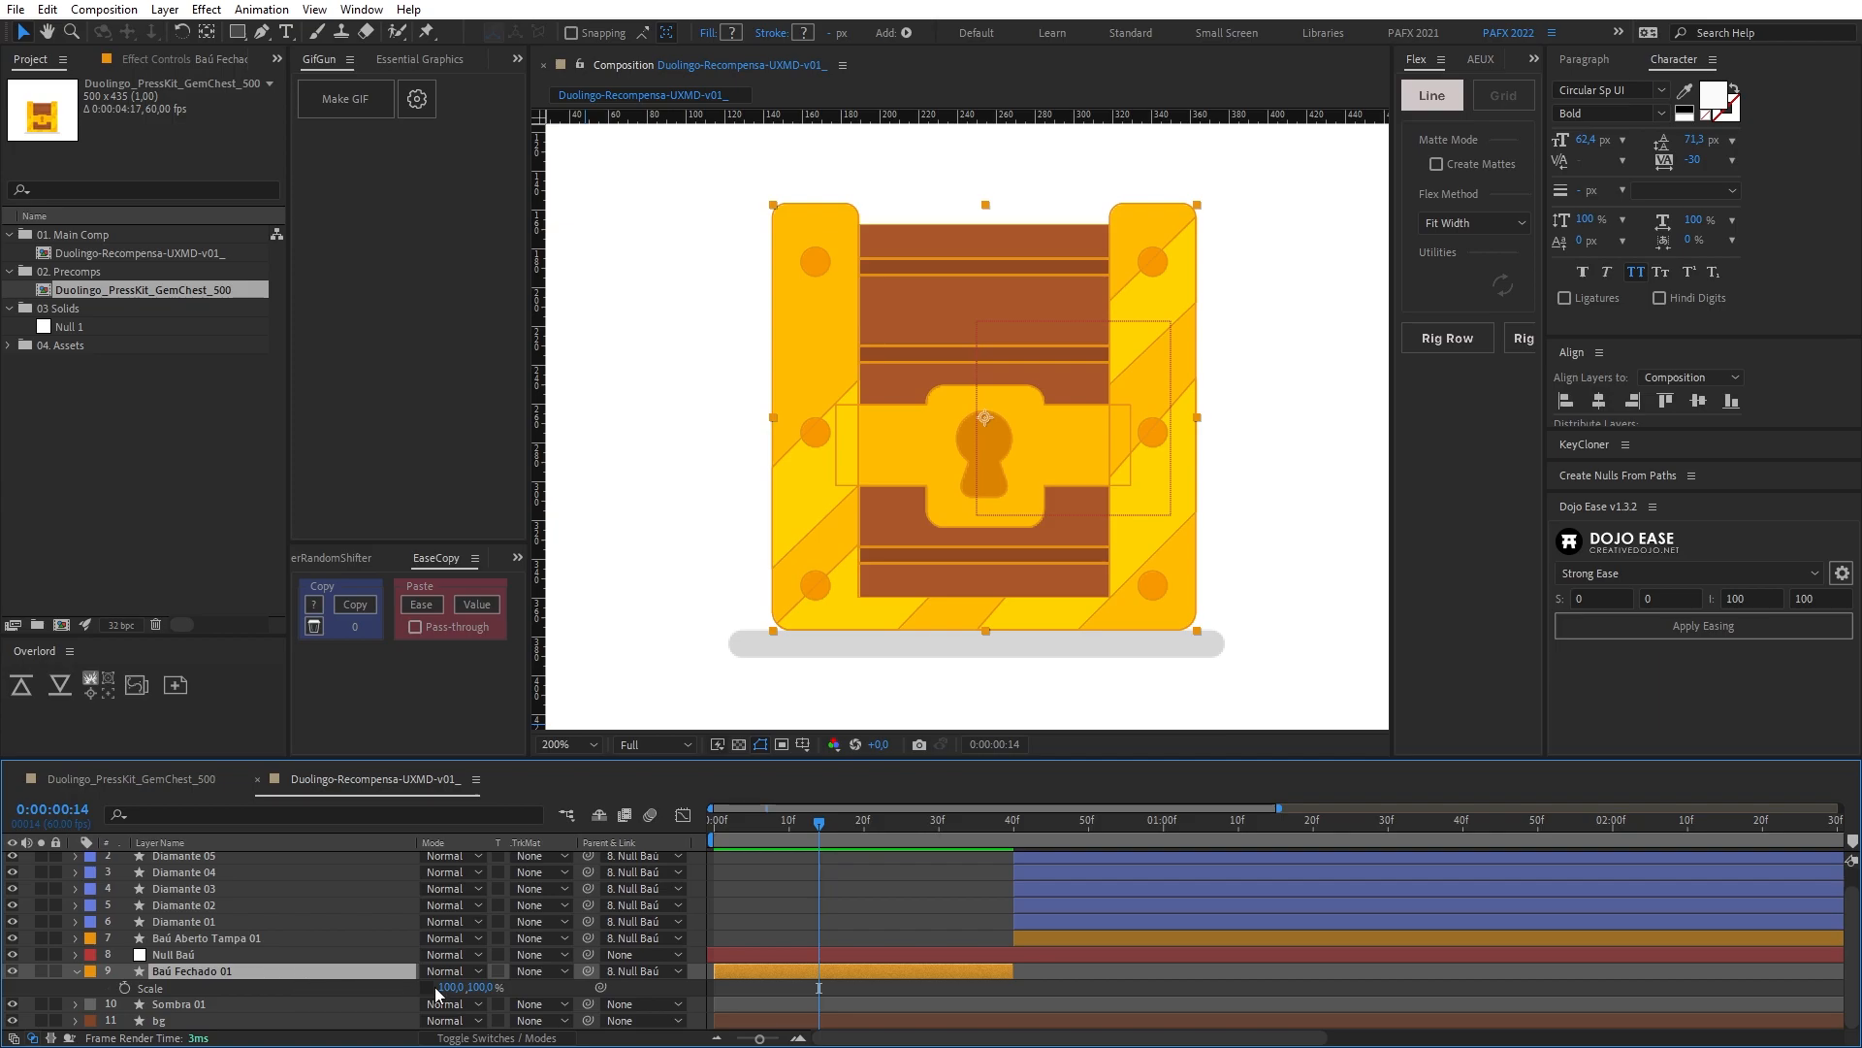
left_click_drag(451, 987, 456, 987)
key("ctrl+z")
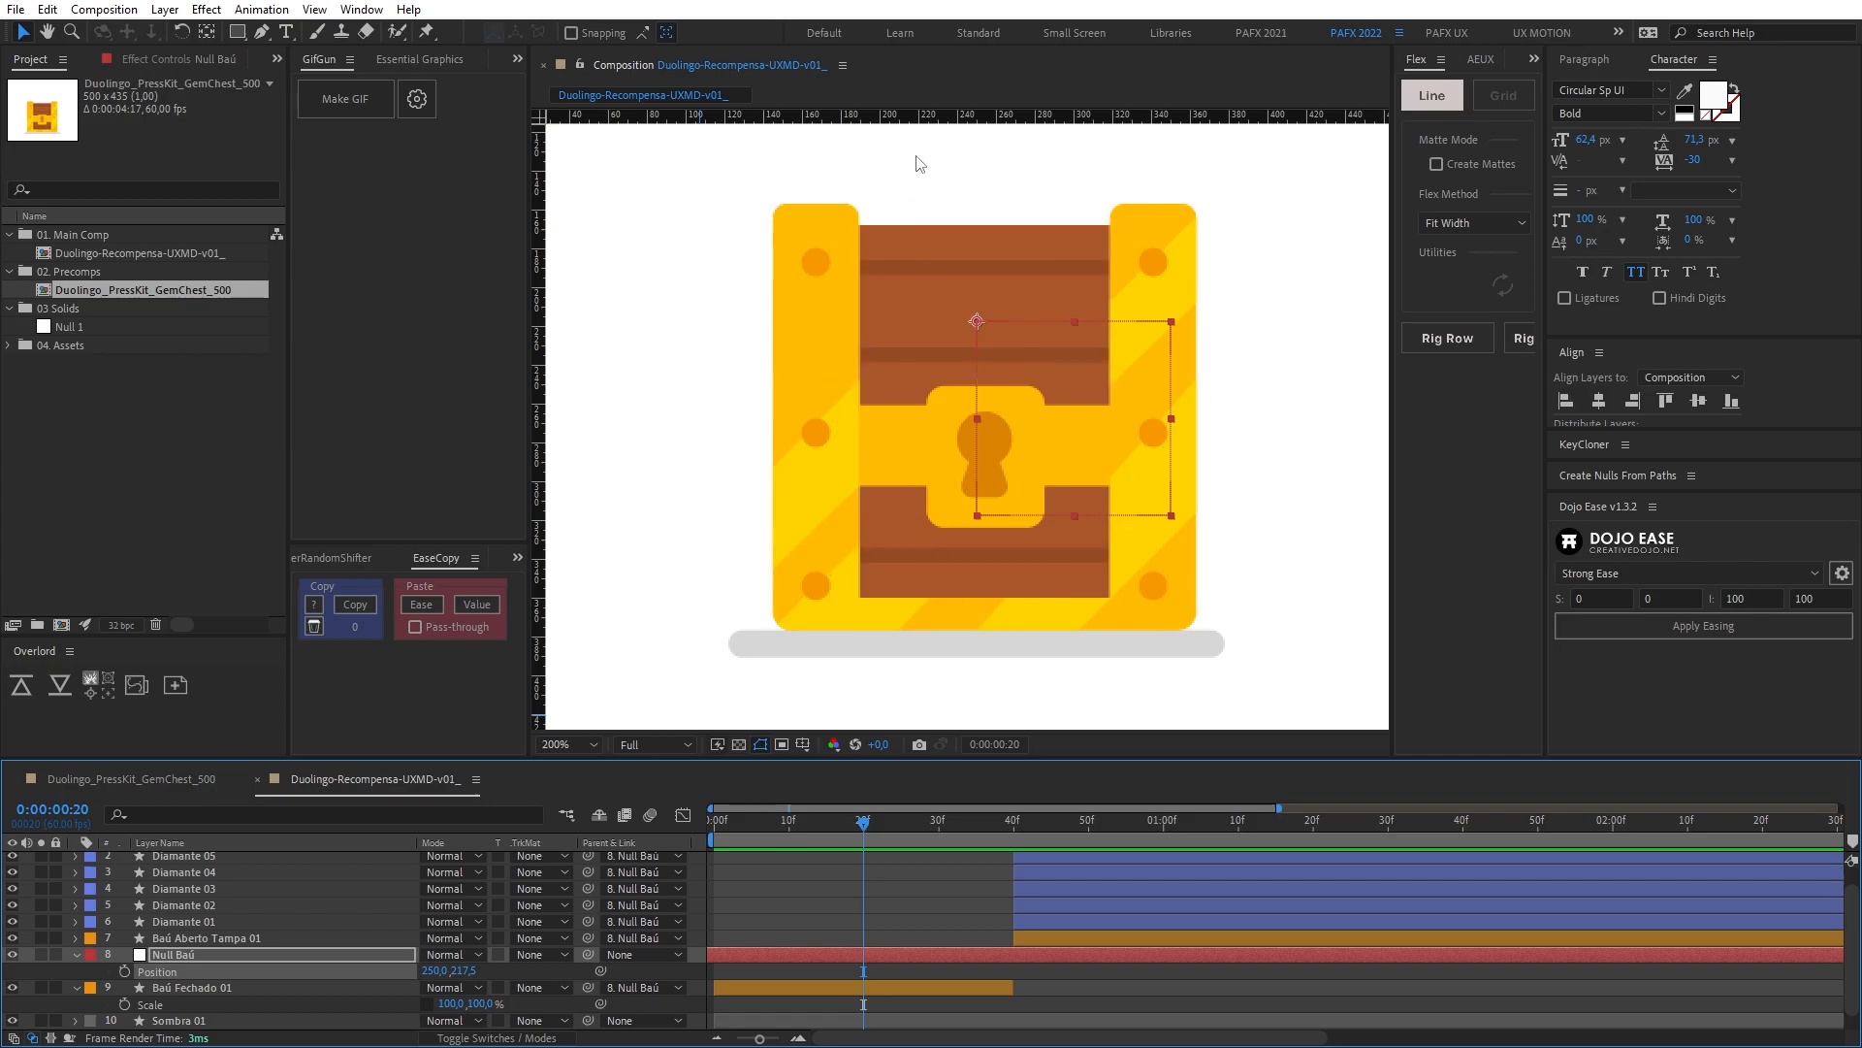
Step: Move Null Baú's anchor point to the lower-left edge of the chest, just above its rounded bottom corner
left_click_drag(819, 585, 859, 515)
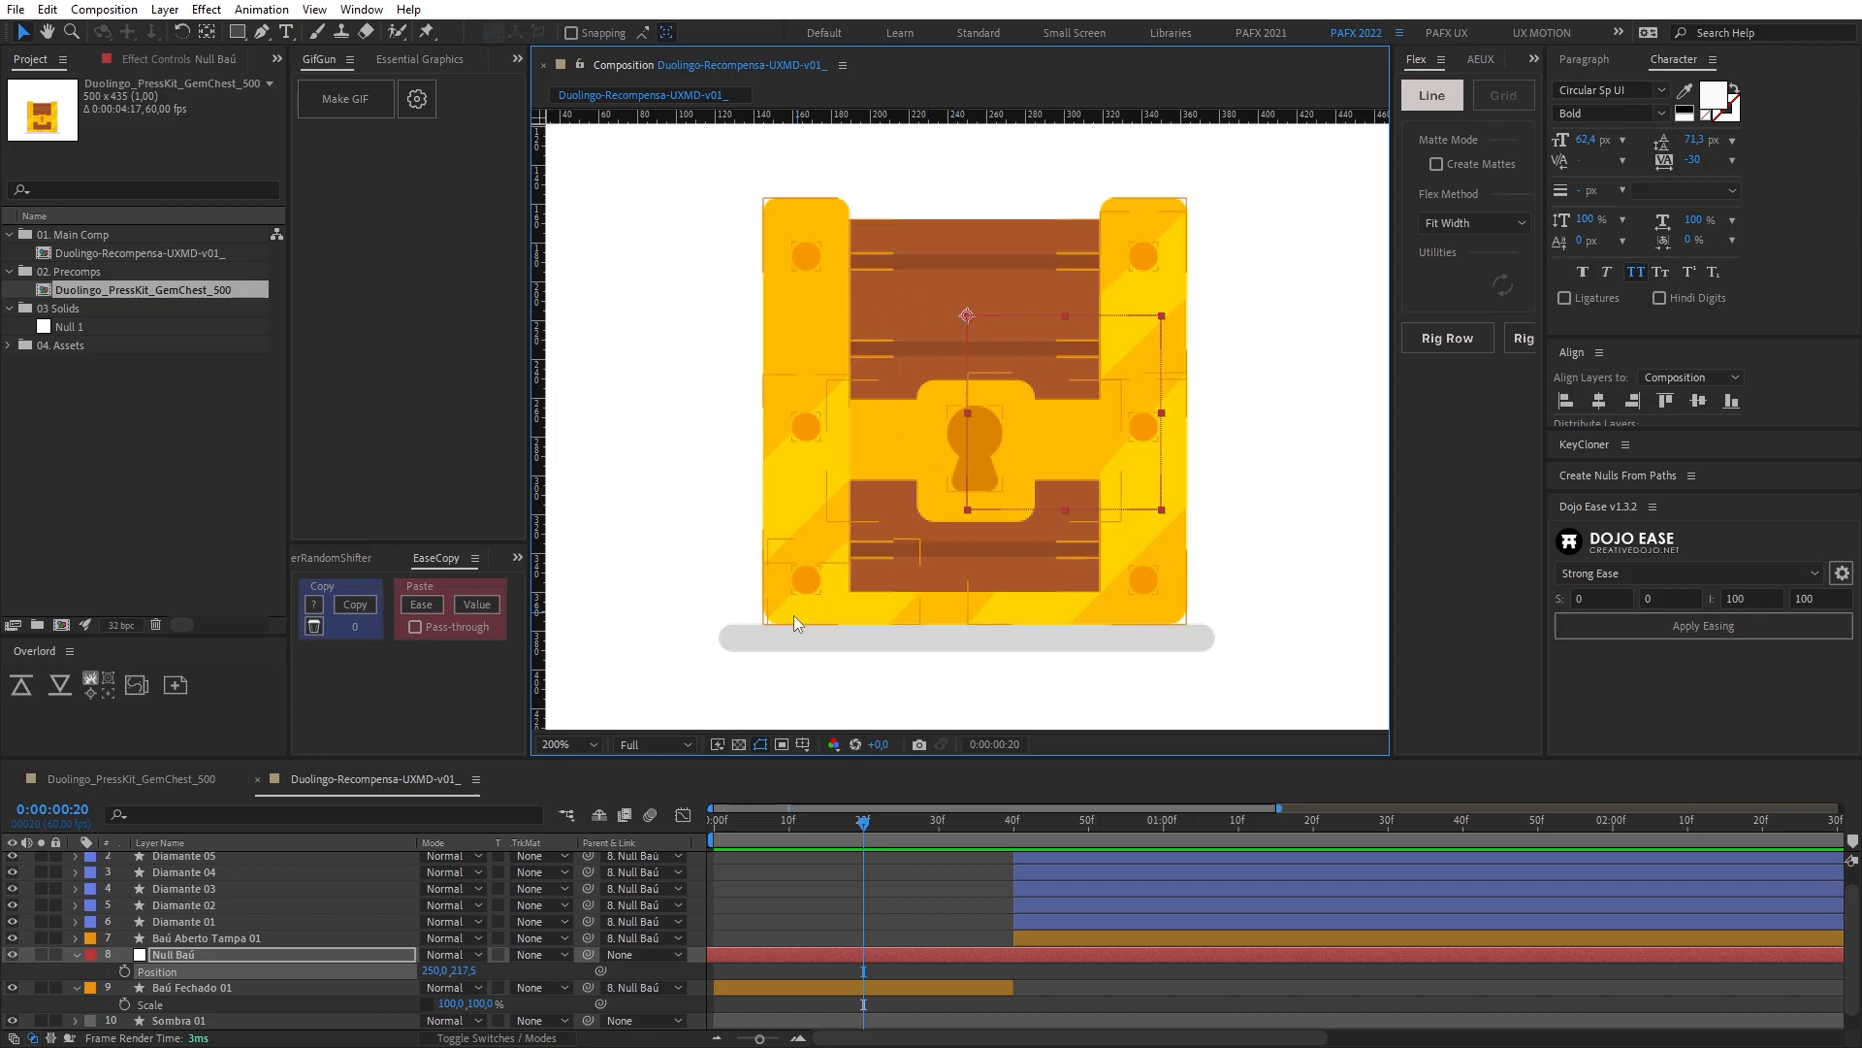
key("y")
left_click_drag(967, 324, 787, 596)
scroll(787, 598, "up", 1)
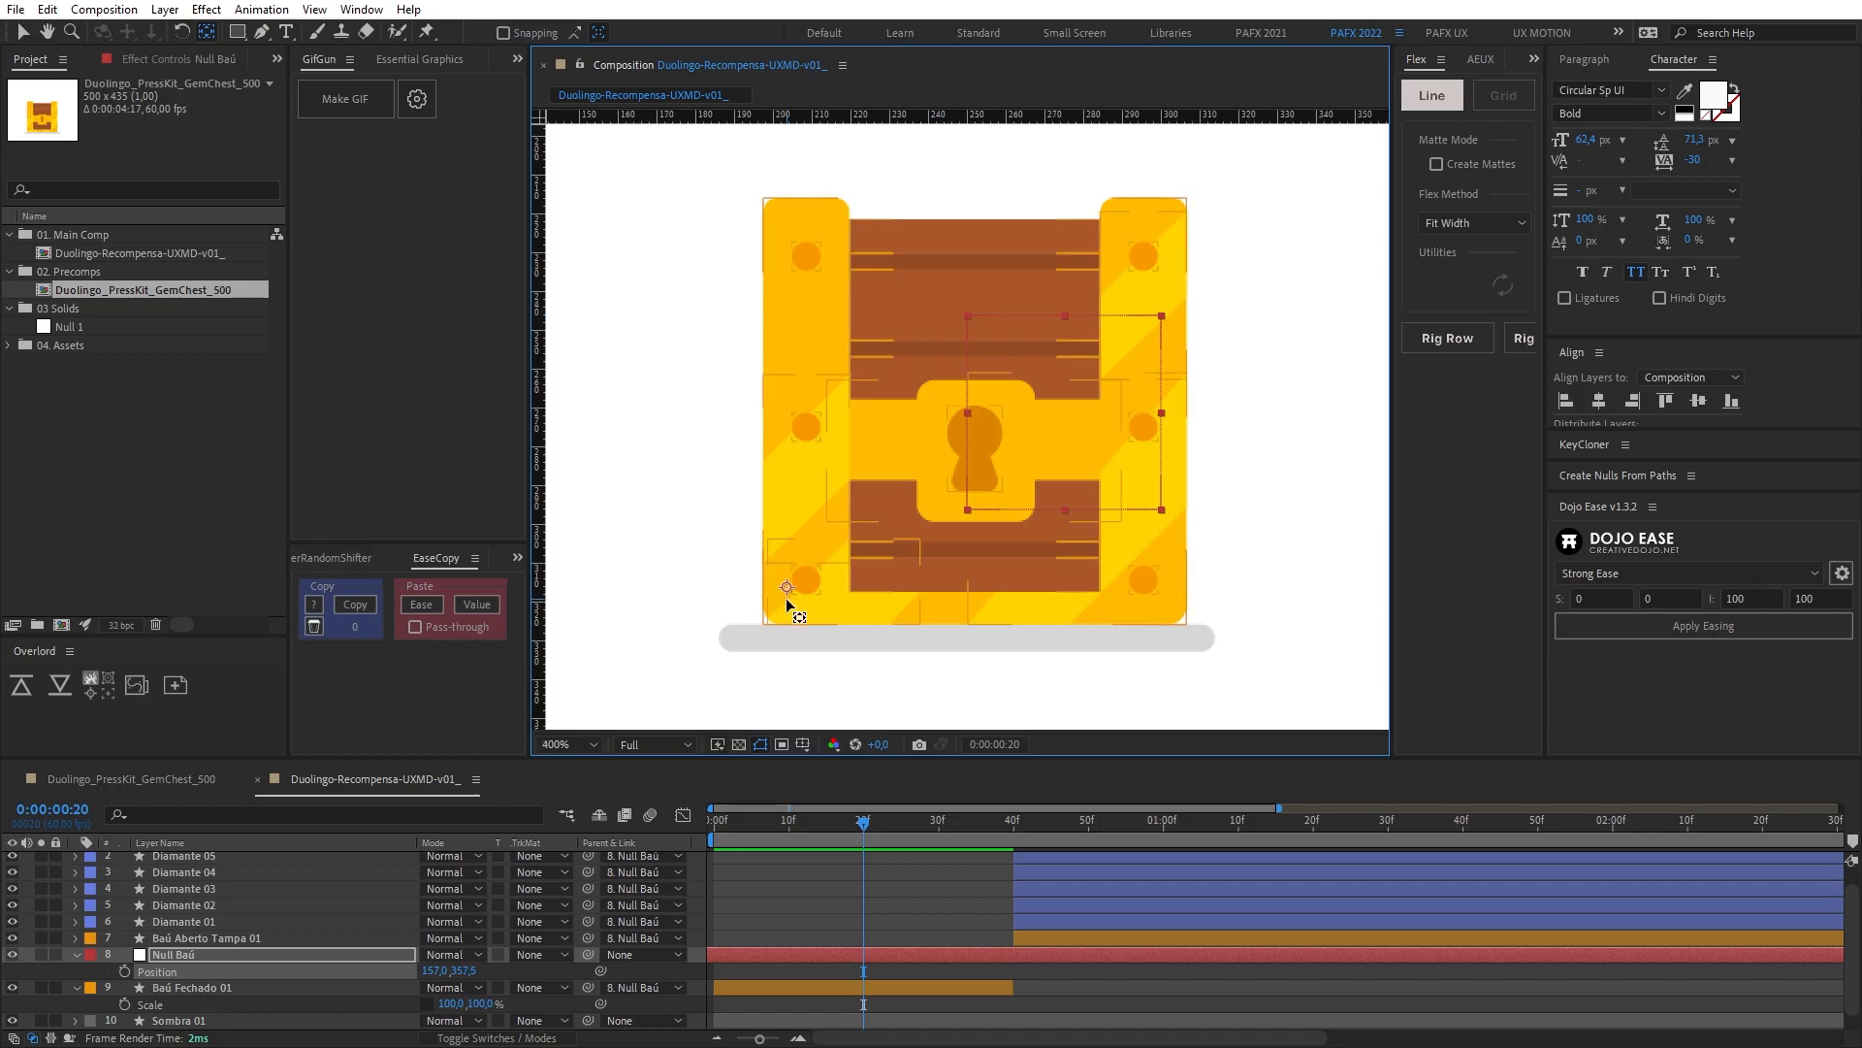
scroll(787, 598, "up", 2)
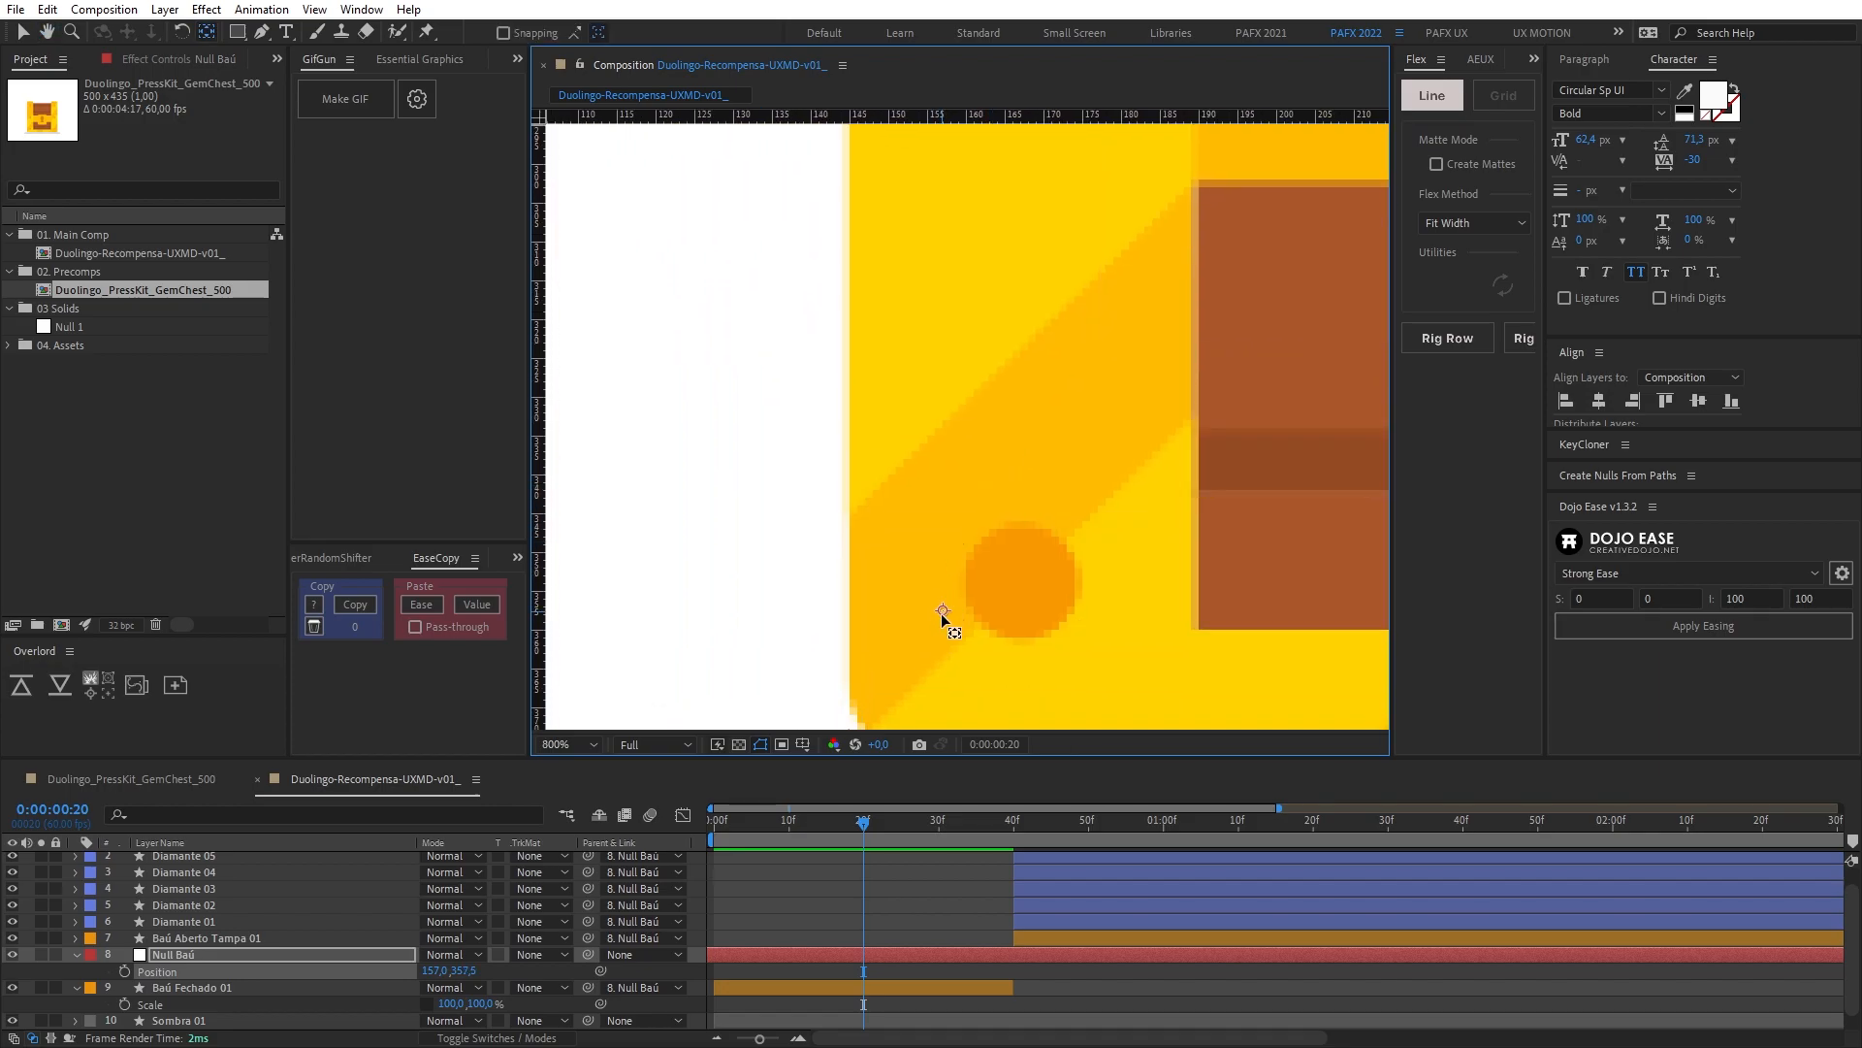
left_click_drag(962, 478, 865, 549)
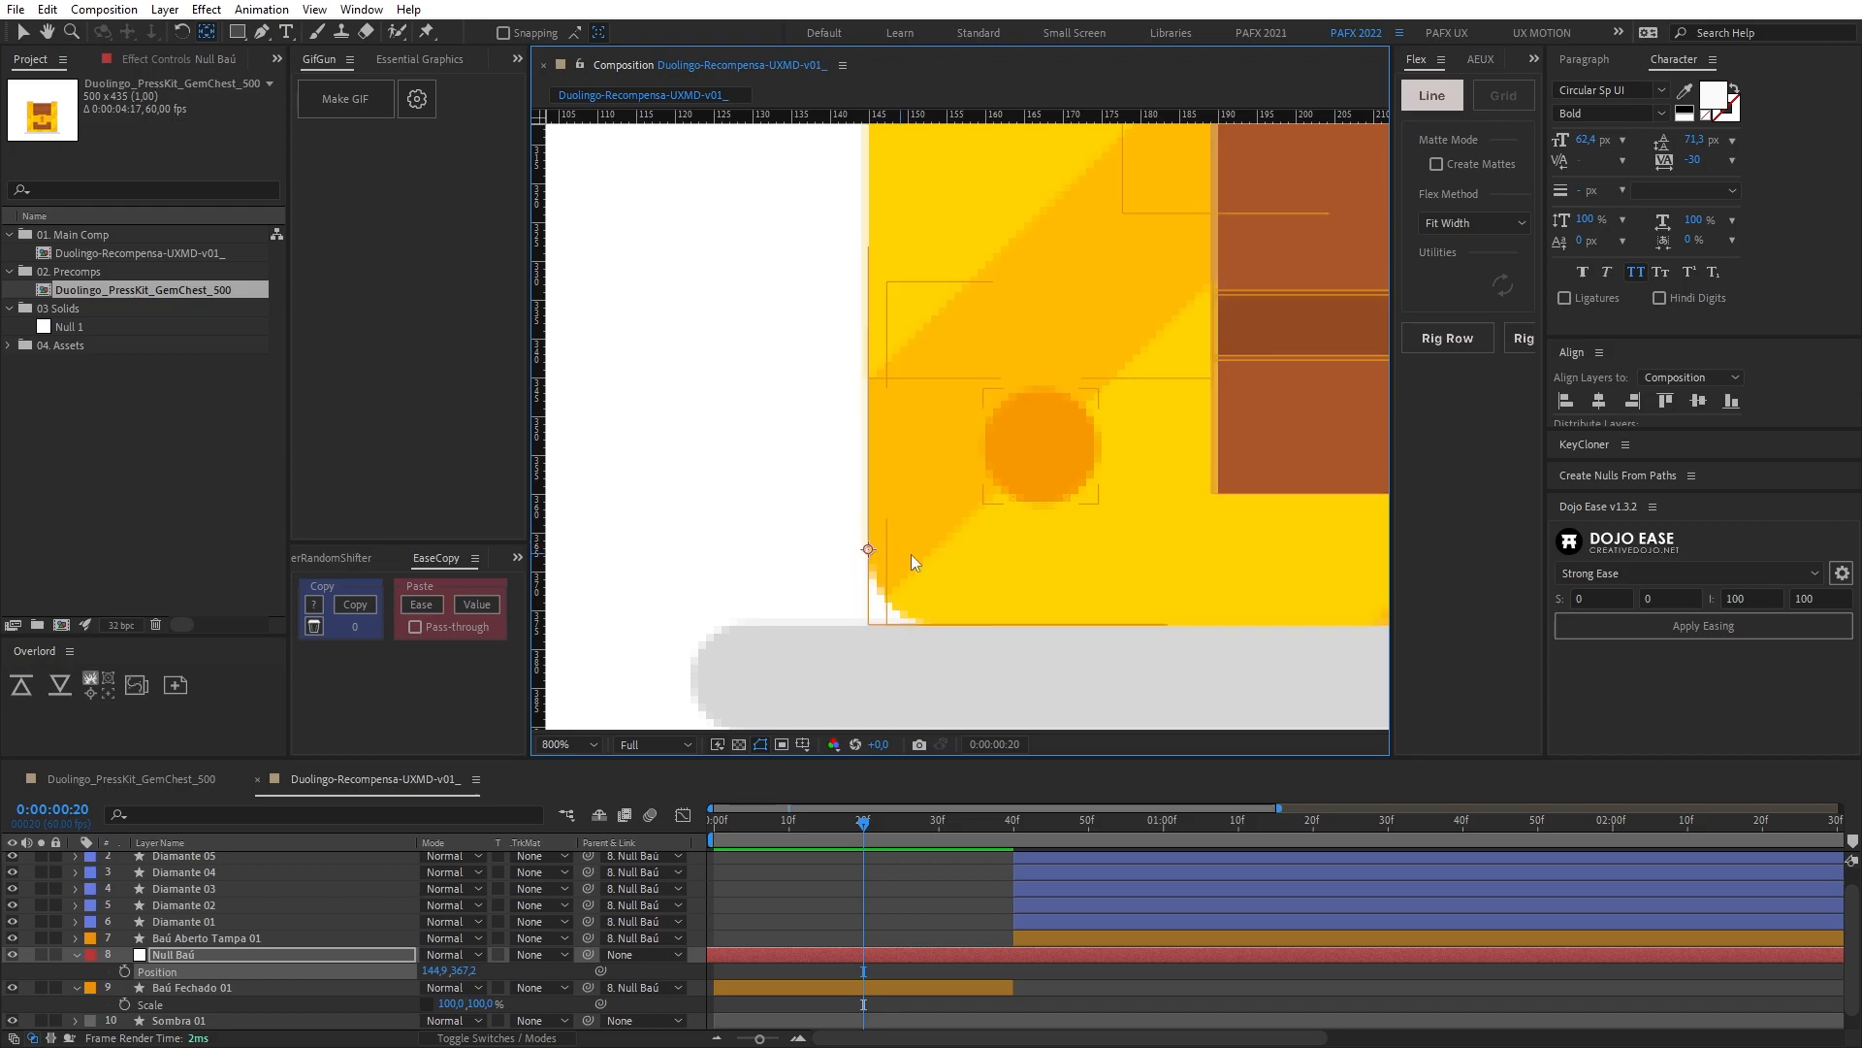
scroll(905, 555, "down", 4)
key("v")
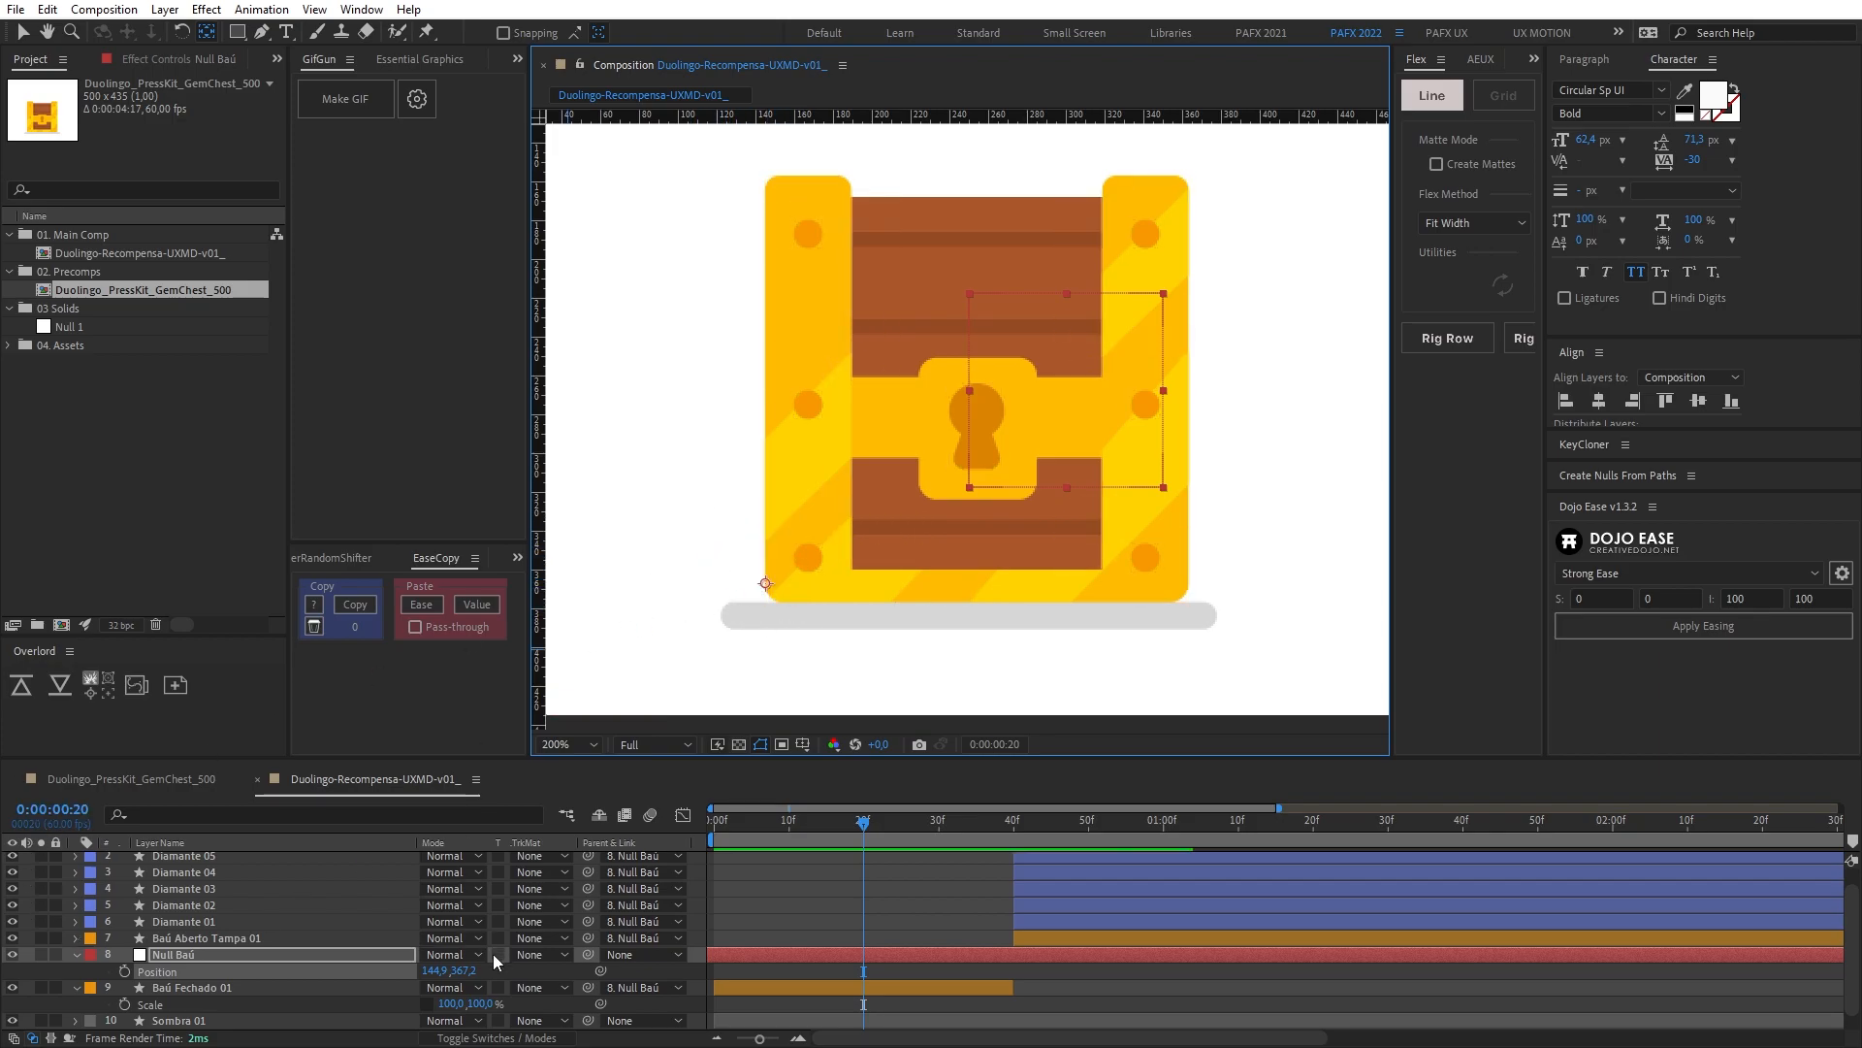
Step: Add Position keyframes with the chest at rest to Null Baú at frames 20 and 34
left_click(124, 971)
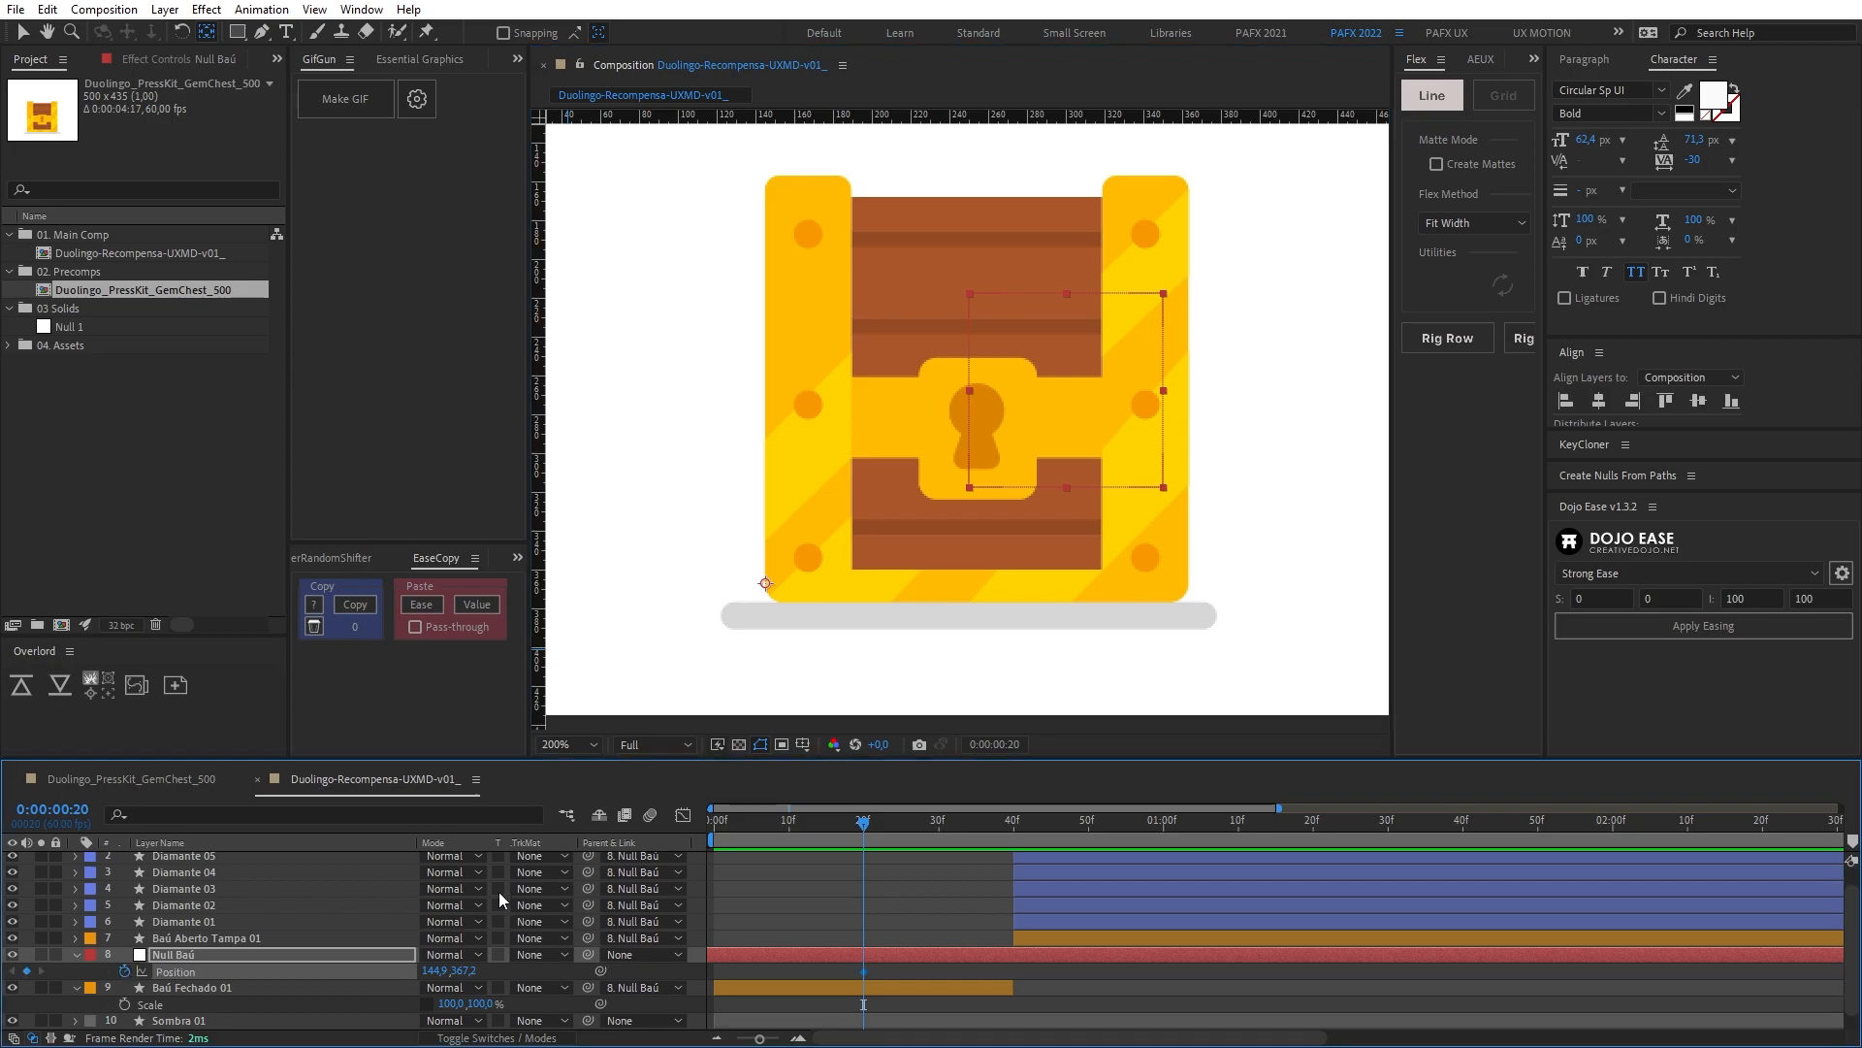
key("shift+Page_Down")
key("Page_Down")
key("Page_Down")
key("Page_Down")
key("Page_Down")
left_click(27, 970)
Step: At frame 27, raise Null Baú above the shadow by setting its Position Y to 334,2
key("Page_Up")
key("Page_Up")
key("Page_Up")
key("Page_Up")
key("Page_Up")
key("Page_Up")
key("Page_Up")
left_click_drag(456, 971, 428, 975)
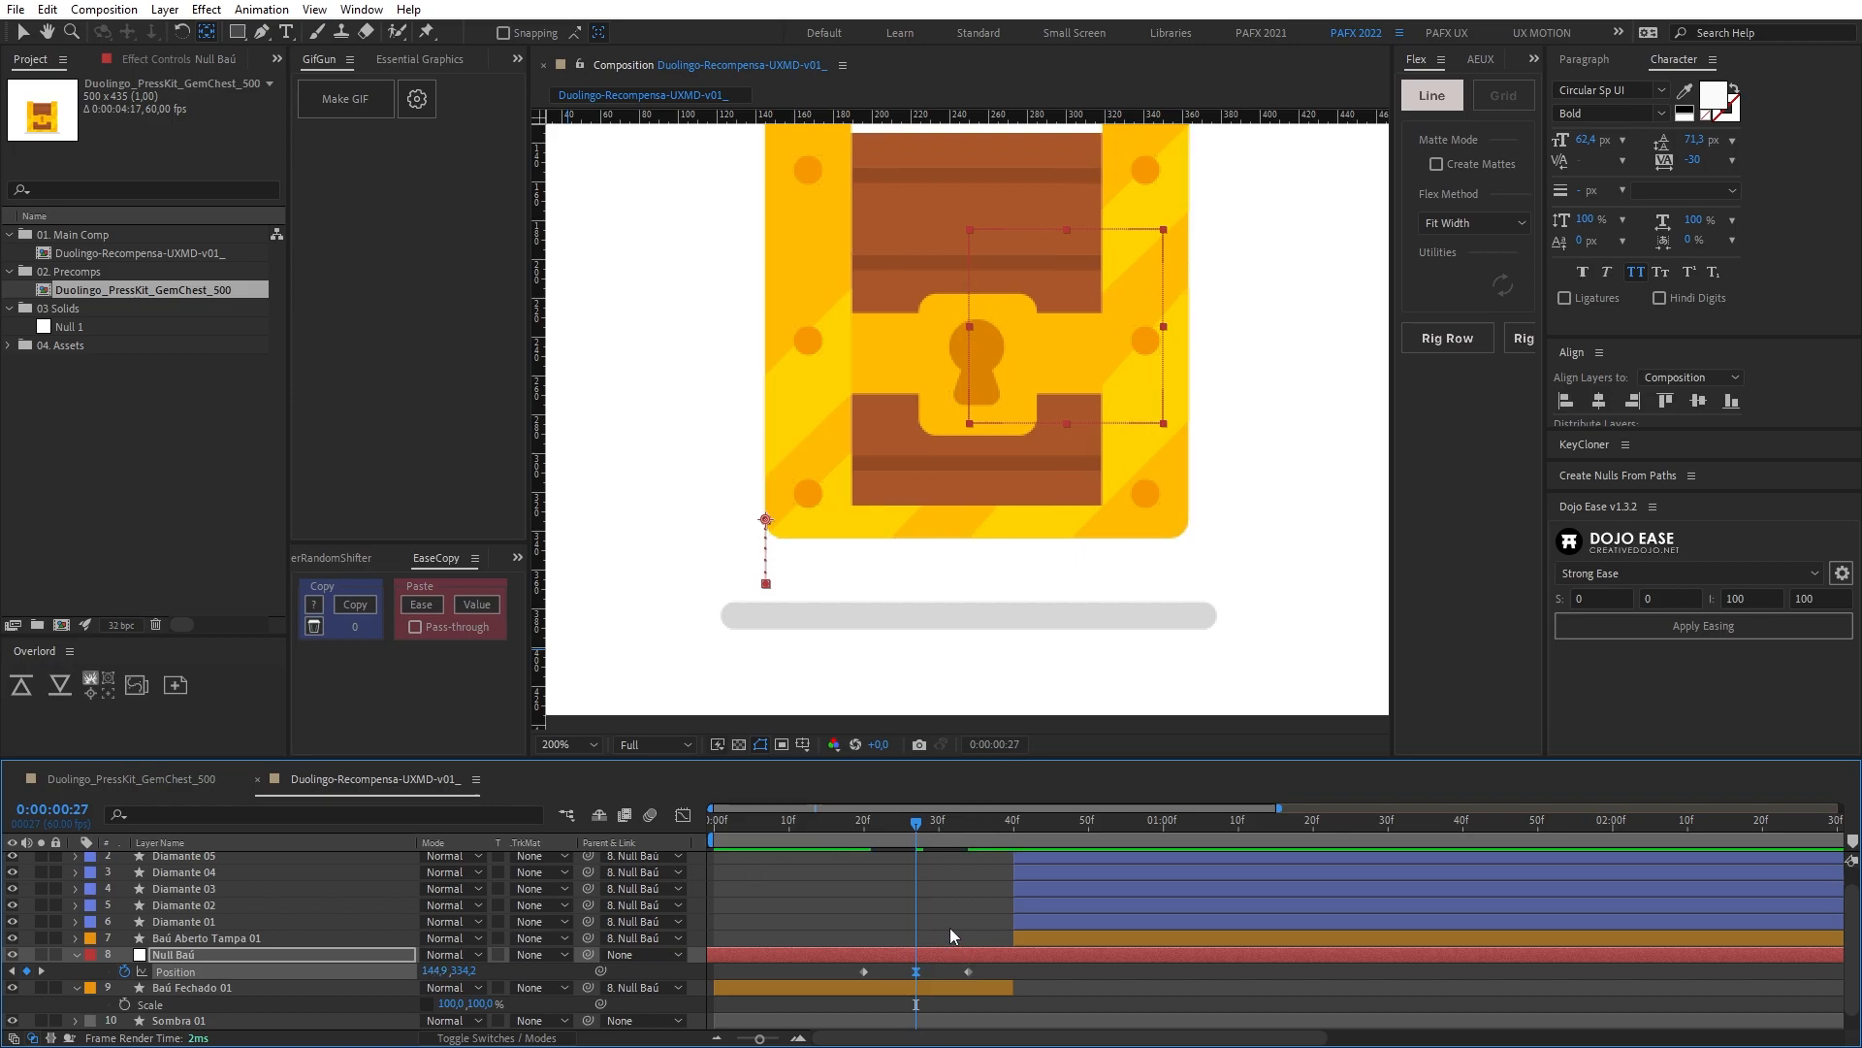
Step: Set the incoming velocity influence of Null Baú's frame 27 Position keyframe to 100% and preview the jump
key("ctrl+shift+k")
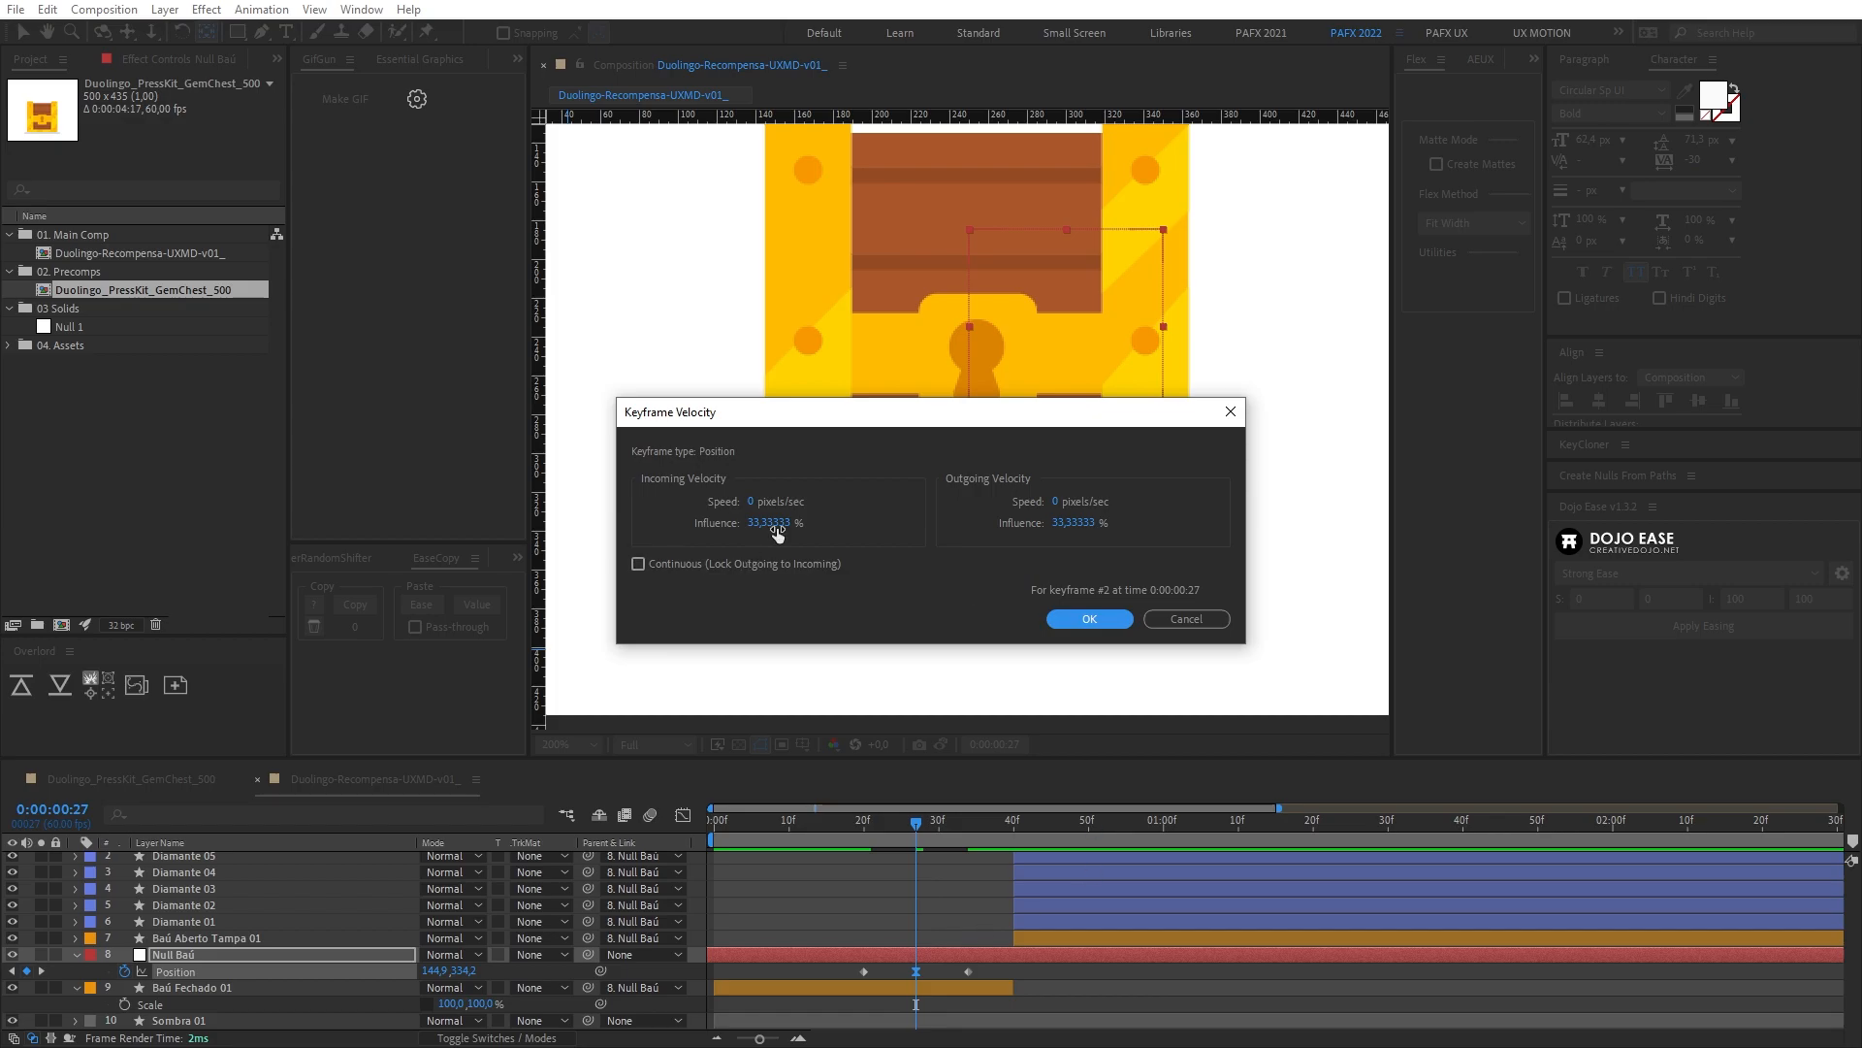
left_click(782, 524)
type("100")
key("Tab")
type("1")
key("Return")
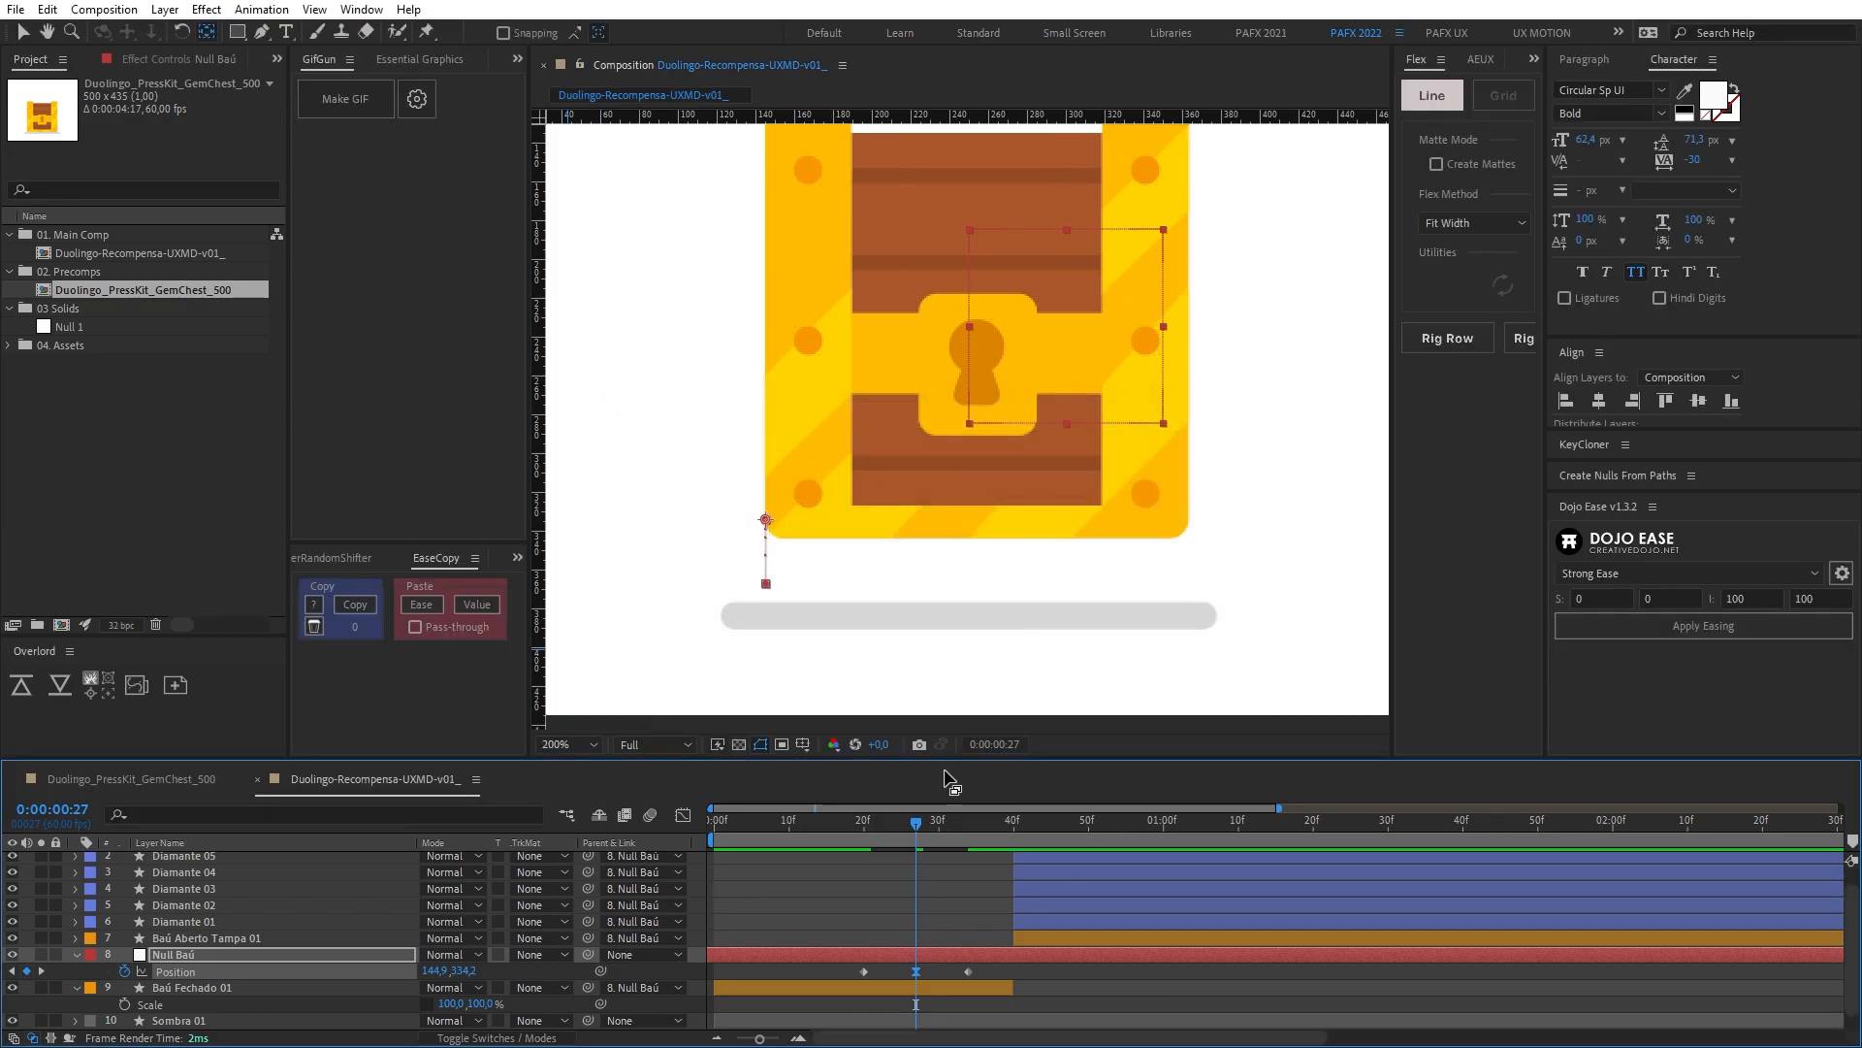
left_click(859, 820)
key("space")
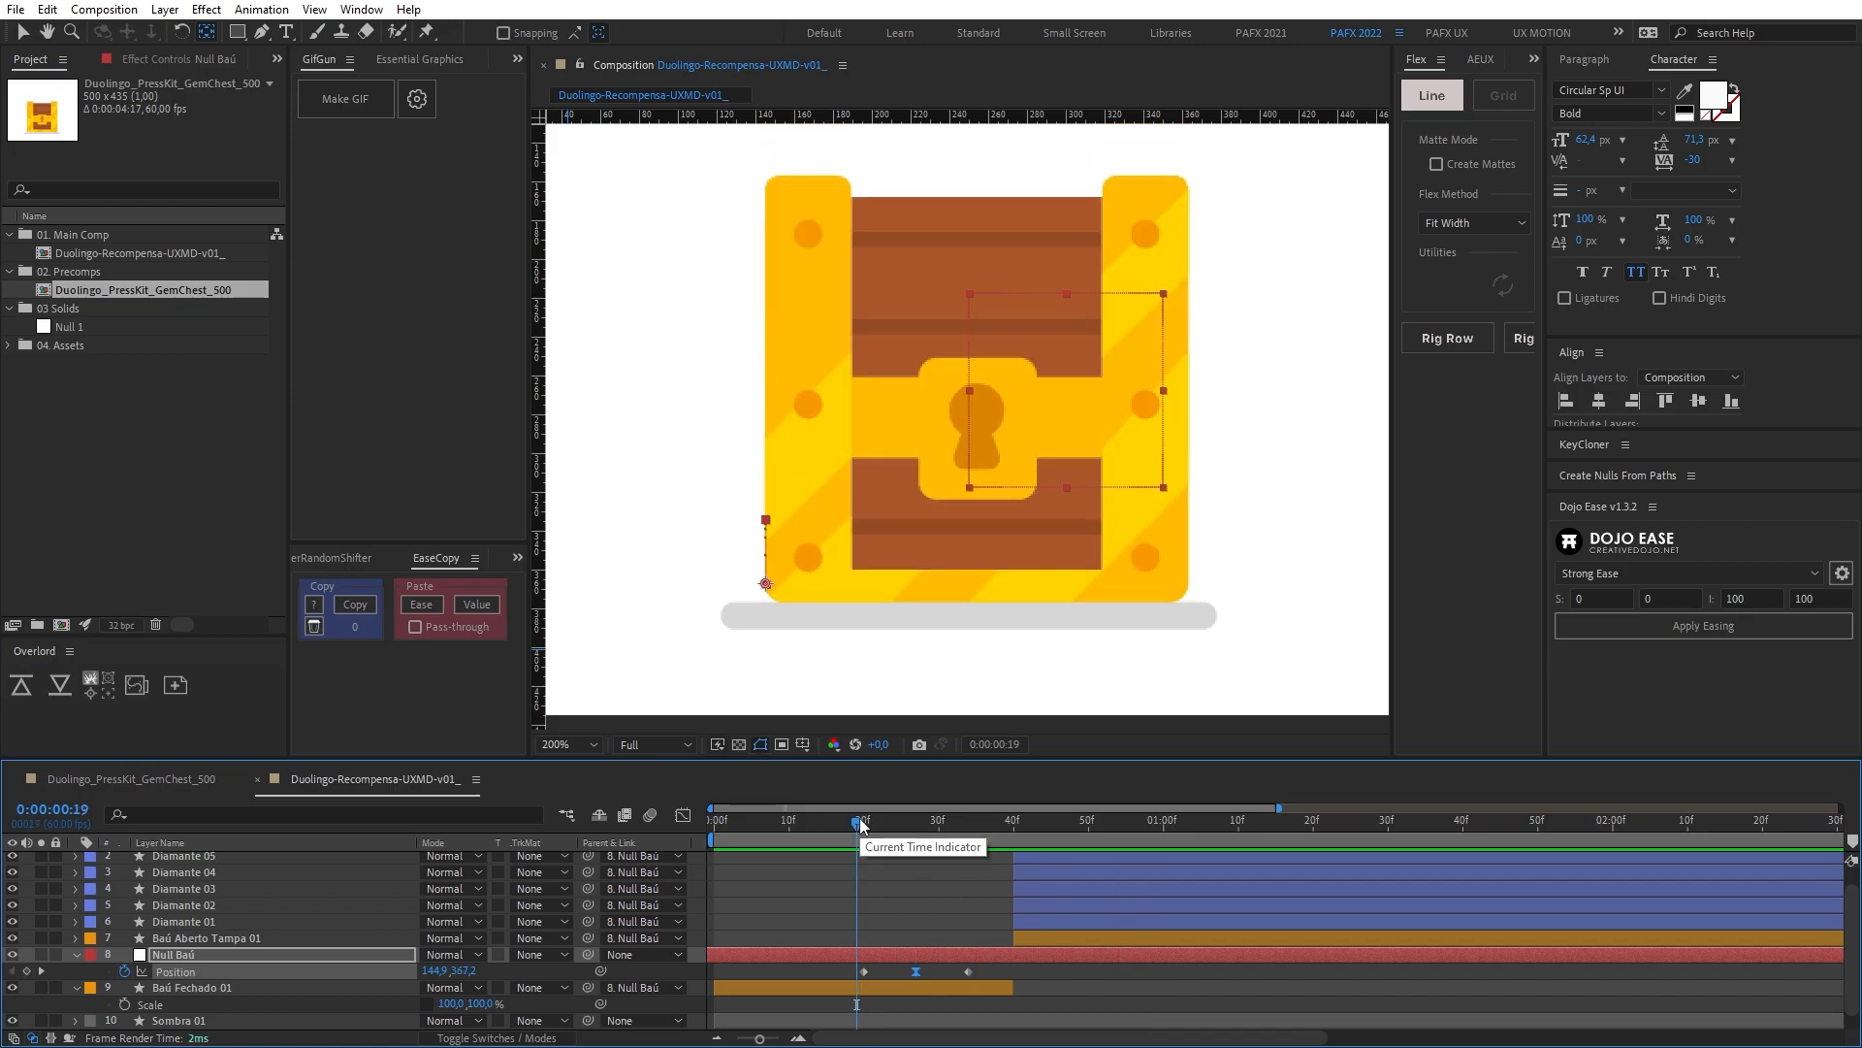
Step: Keyframe Null Baú's Rotation at 0° on frame 20 and -7° on frame 34, and preview the tilt
left_click(811, 823)
left_click_drag(811, 825, 871, 846)
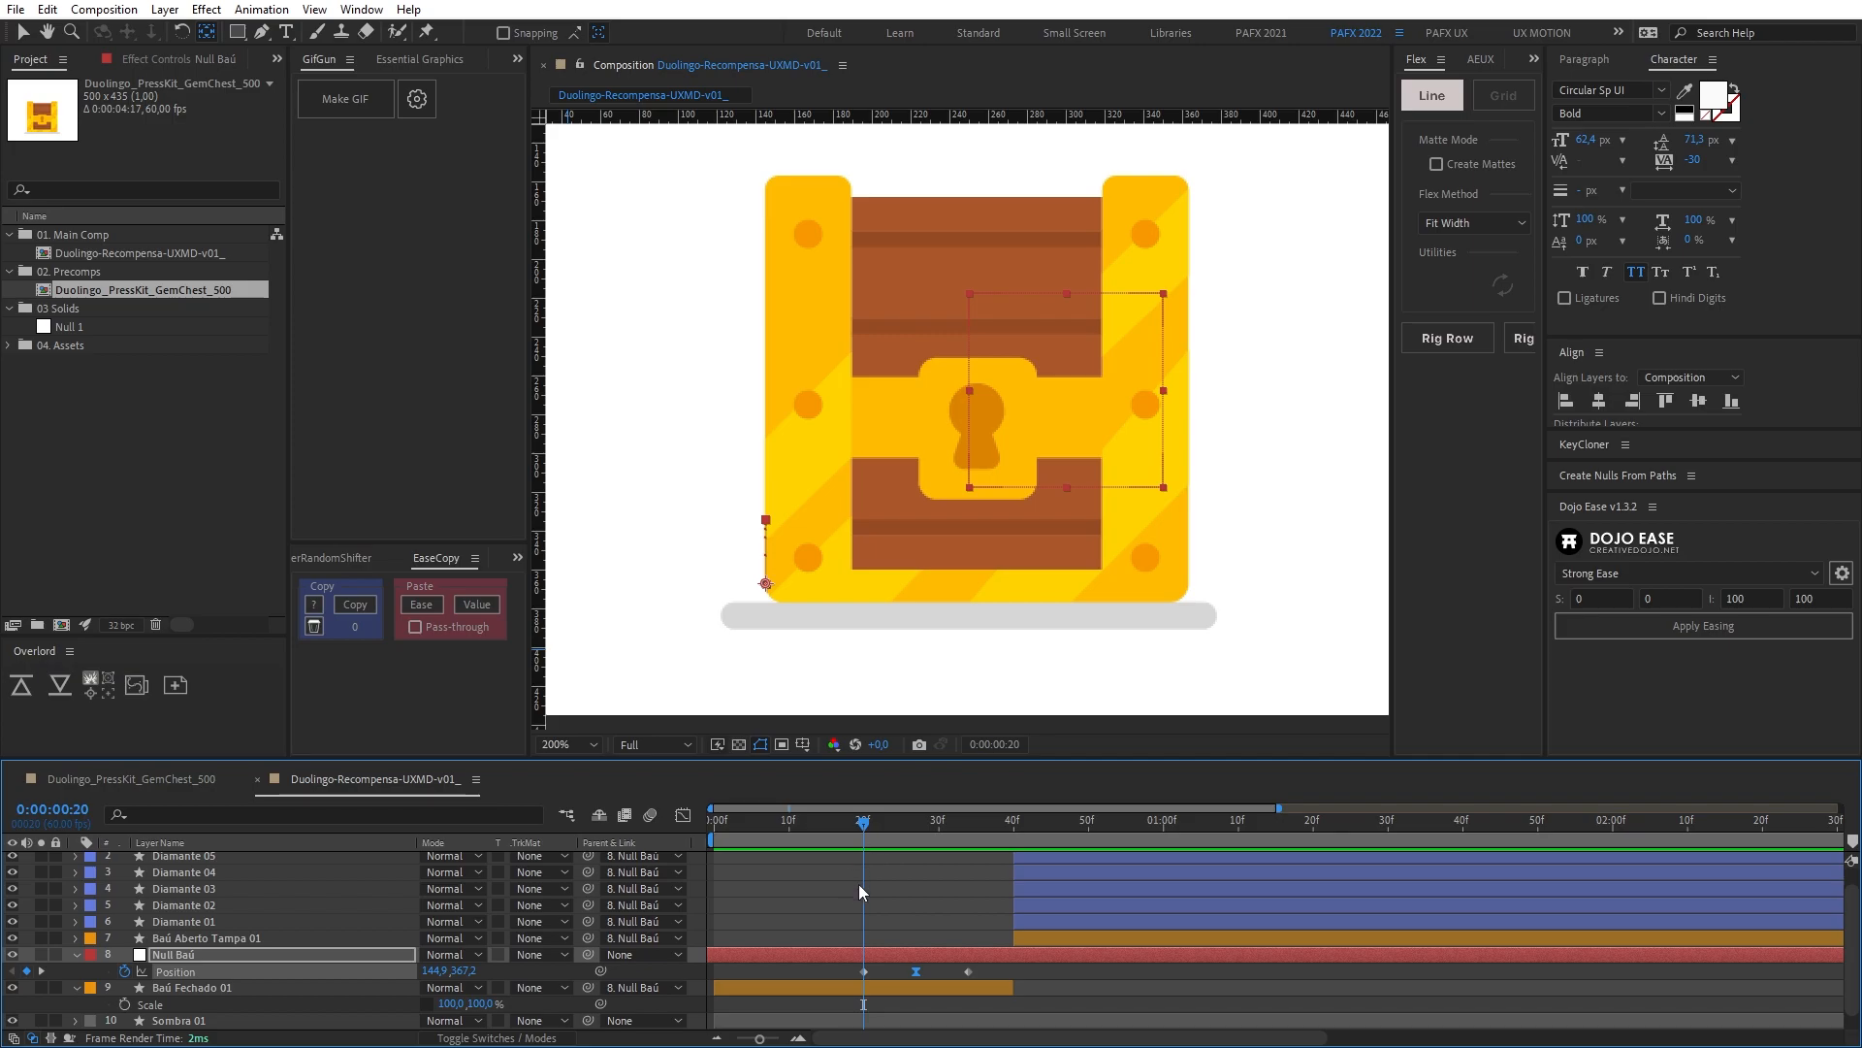
key("shift+r")
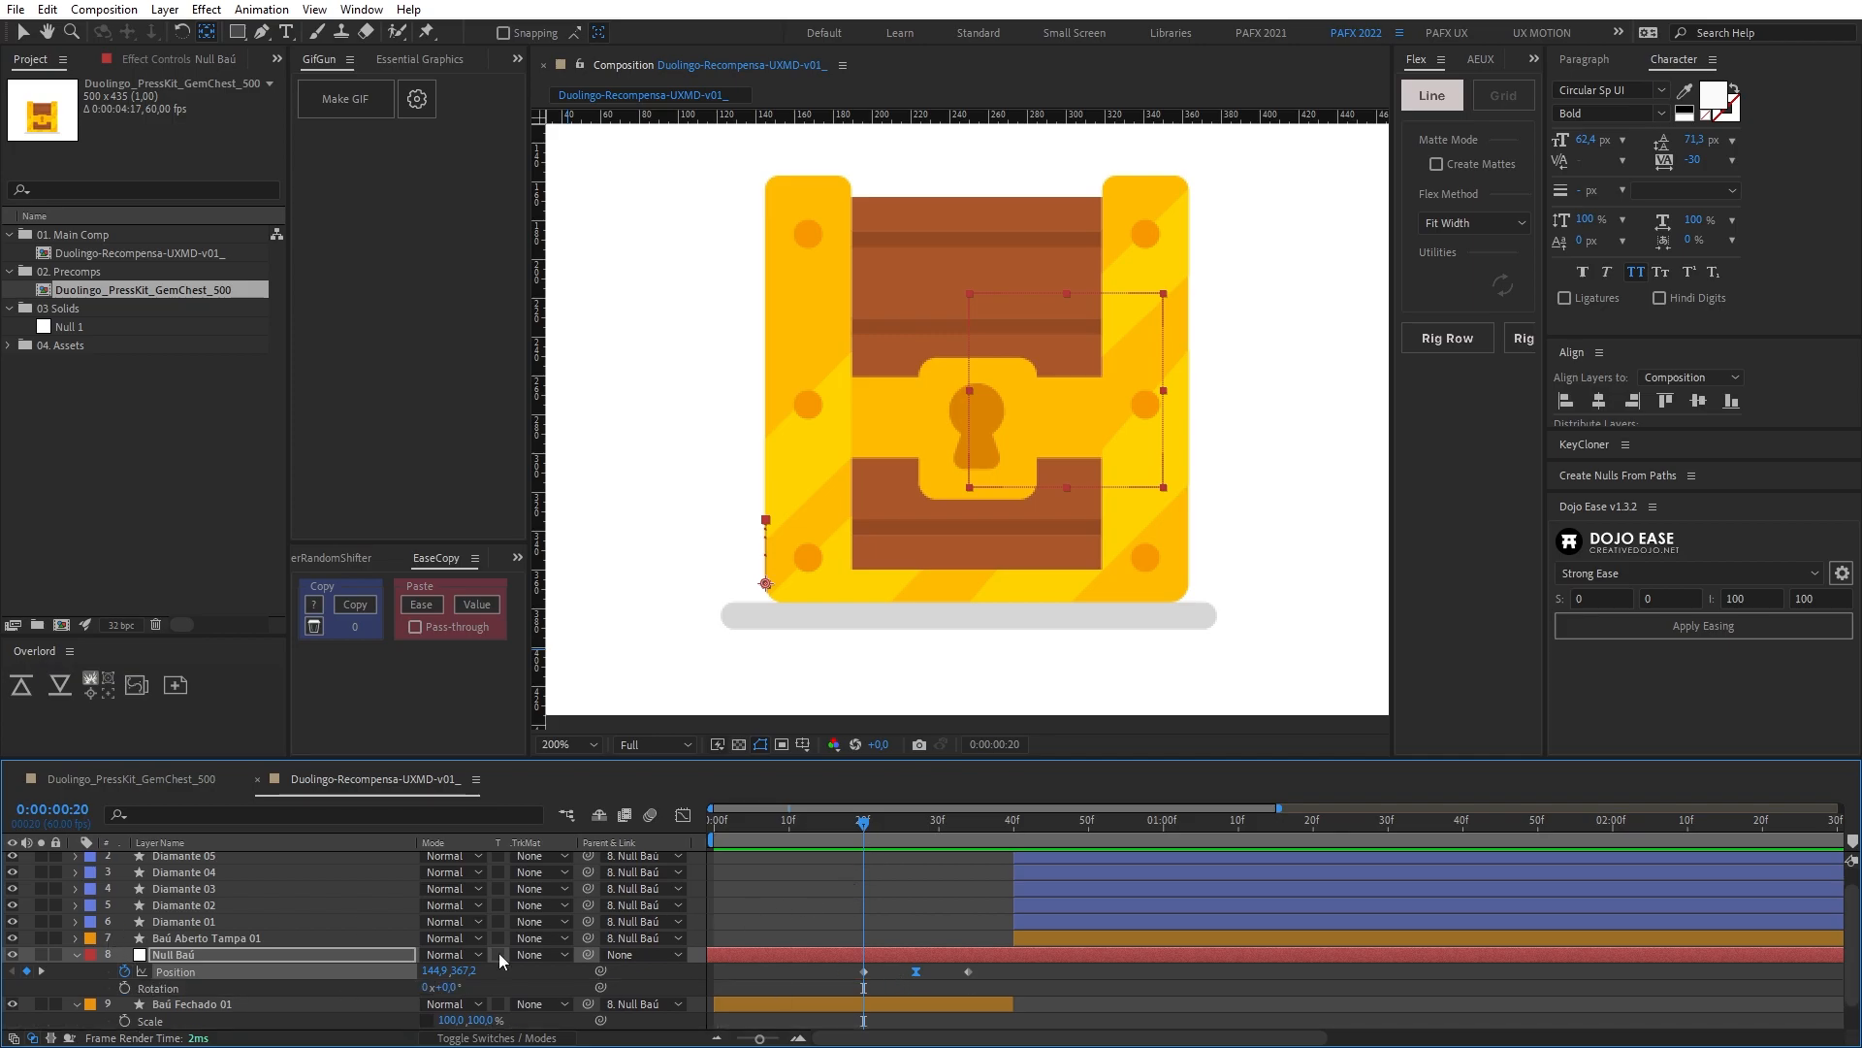
left_click(123, 988)
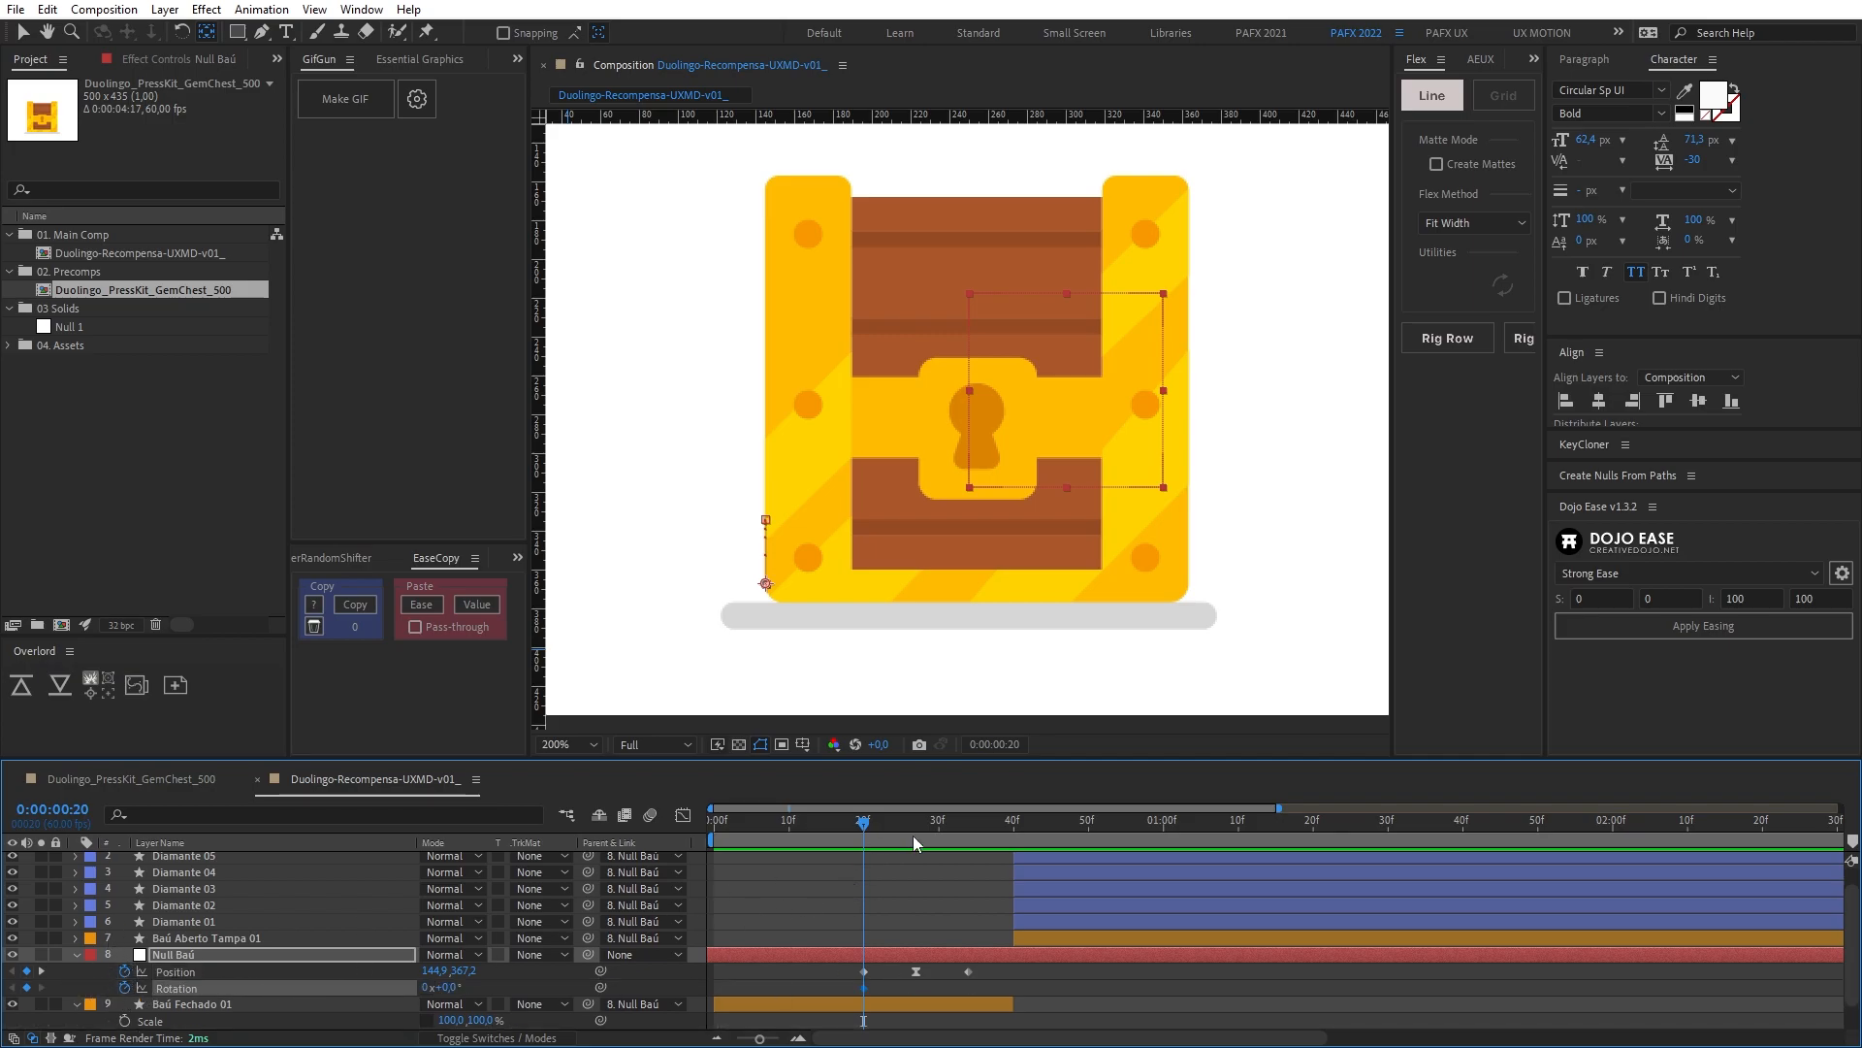
left_click_drag(877, 820, 963, 833)
left_click_drag(438, 987, 451, 989)
left_click(451, 989)
type("-7")
key("Return")
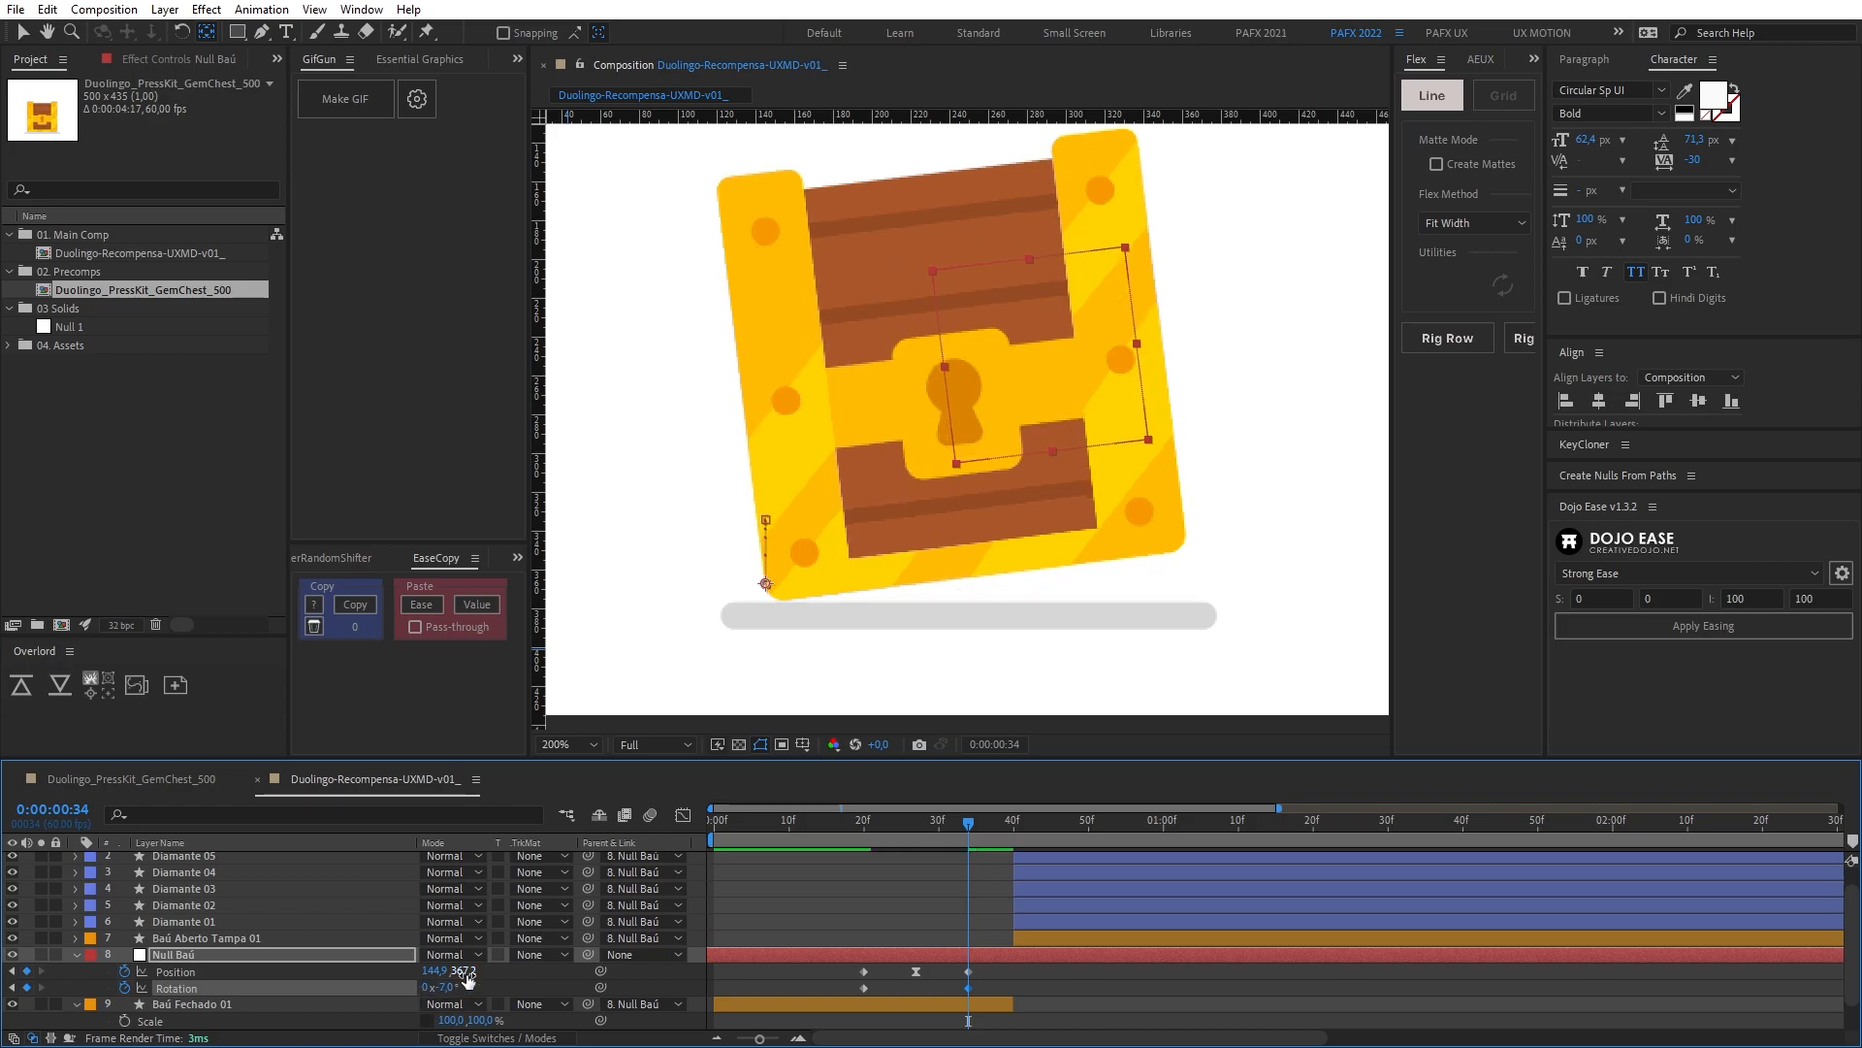
key("space")
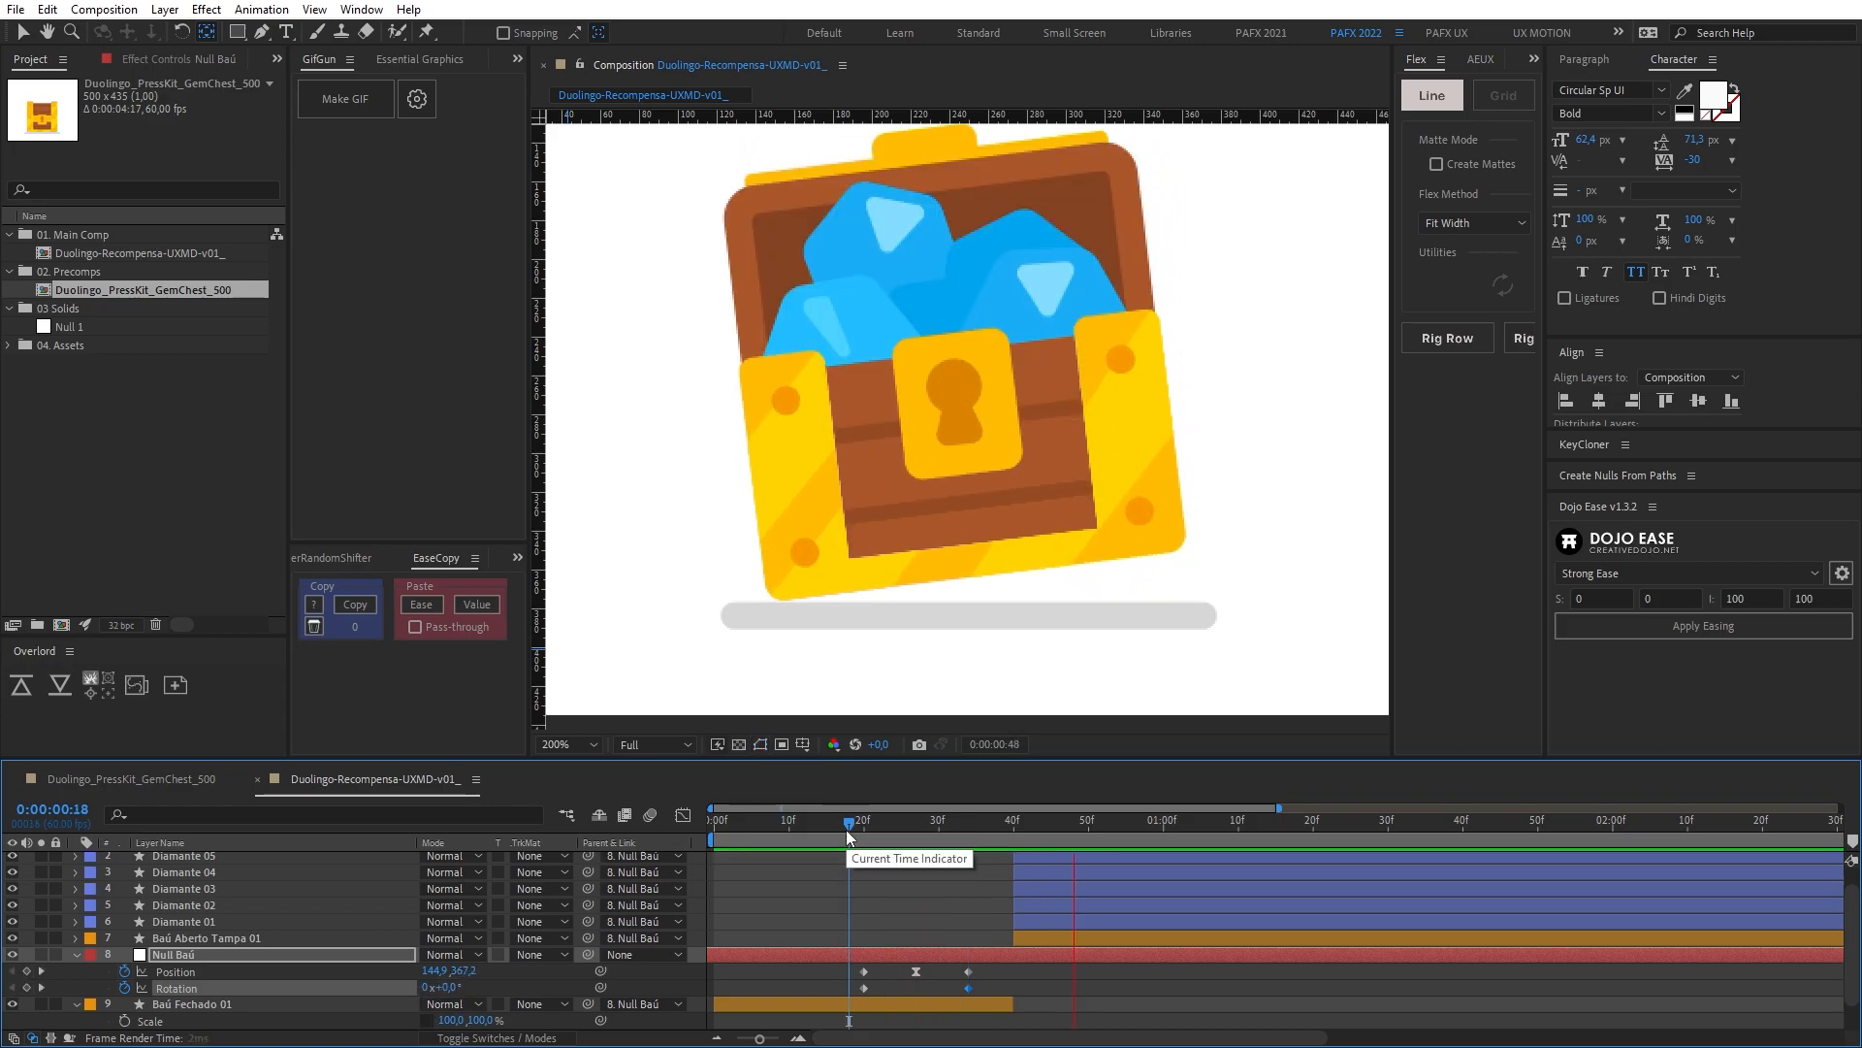
key("space")
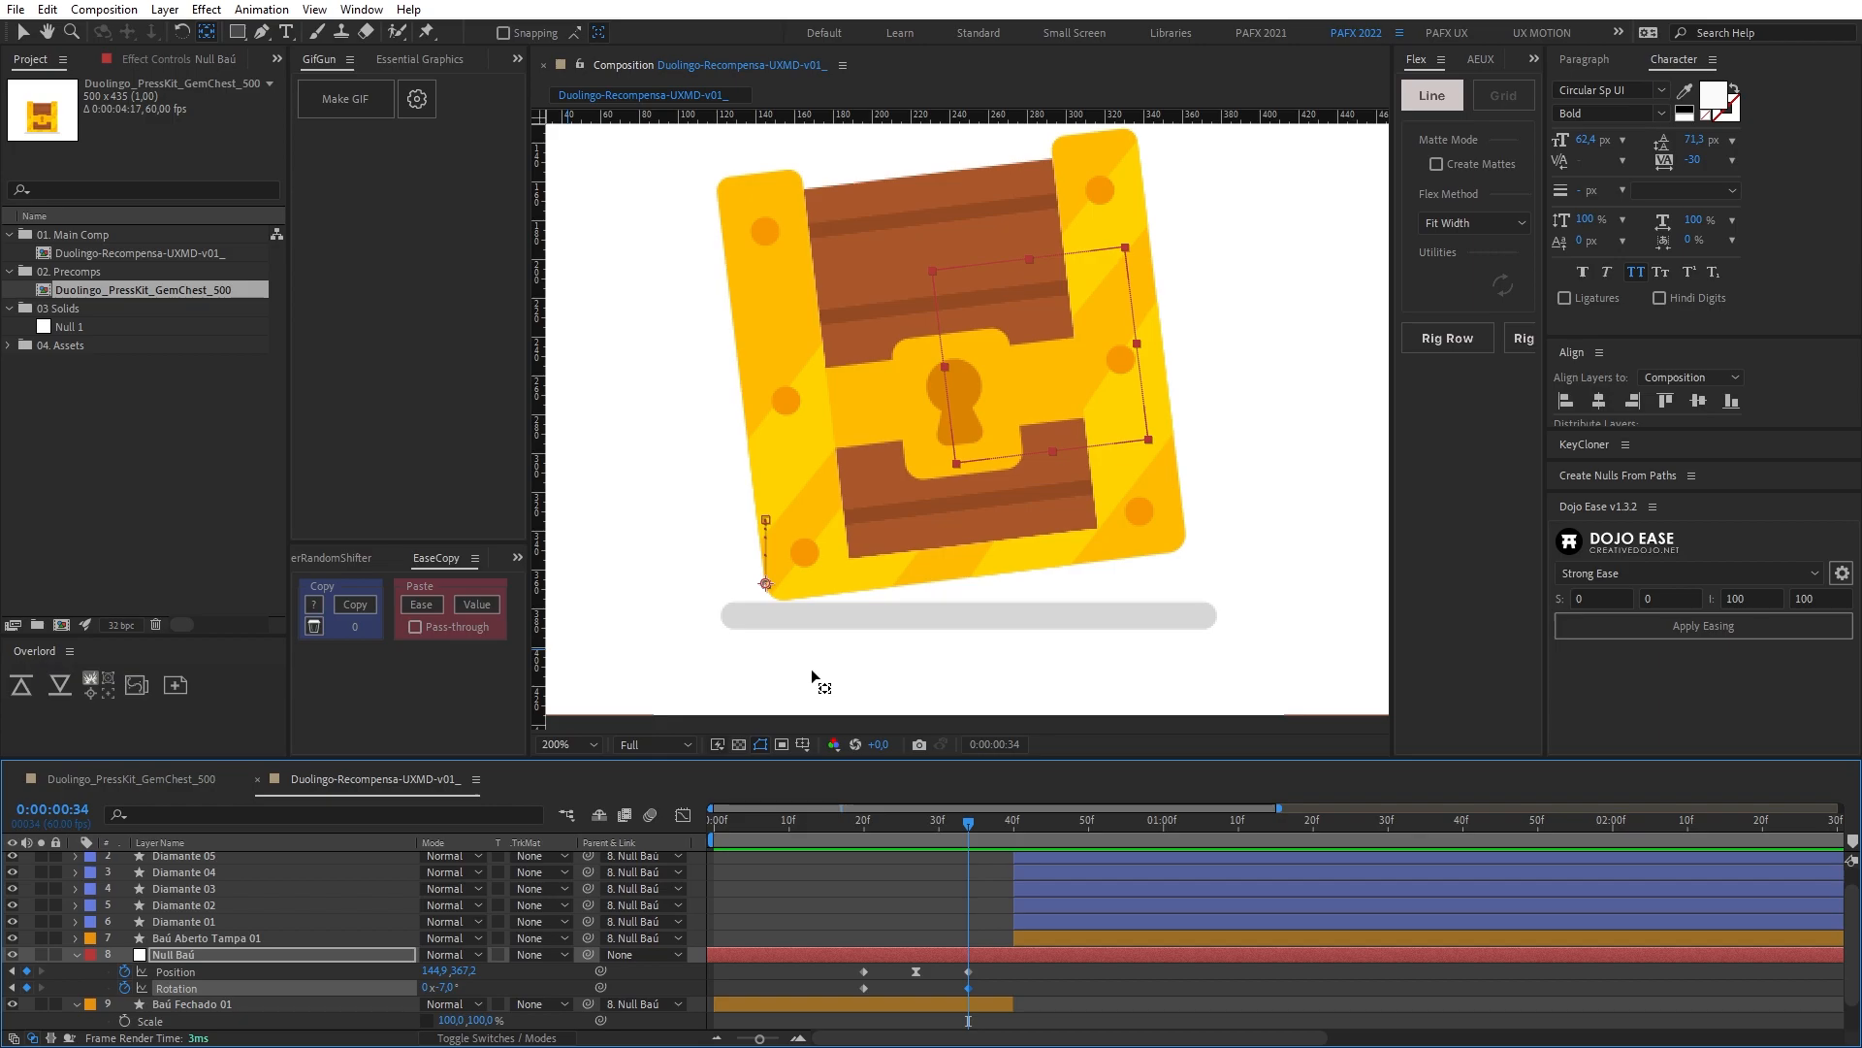
Step: Return Null Baú's Rotation to 0° at frame 36 and preview the landing
key("Page_Down")
key("Page_Down")
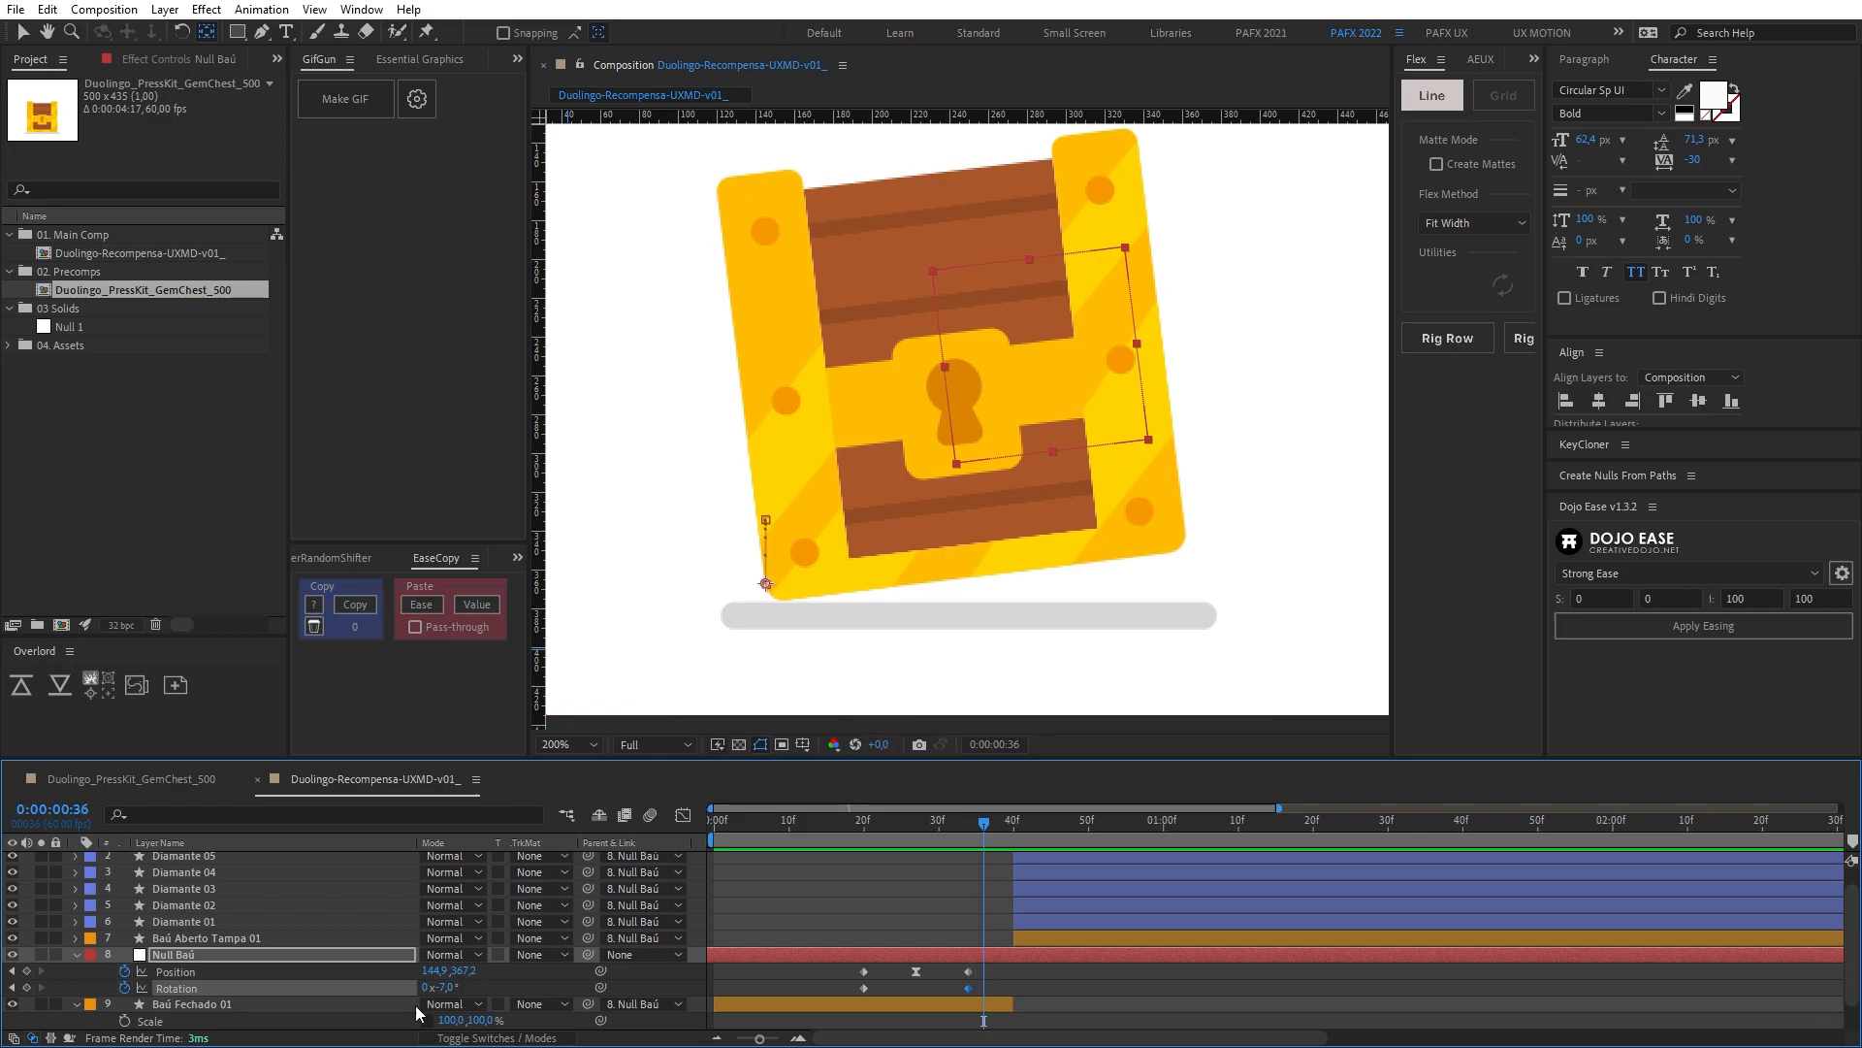
left_click(438, 988)
type("0")
key("Return")
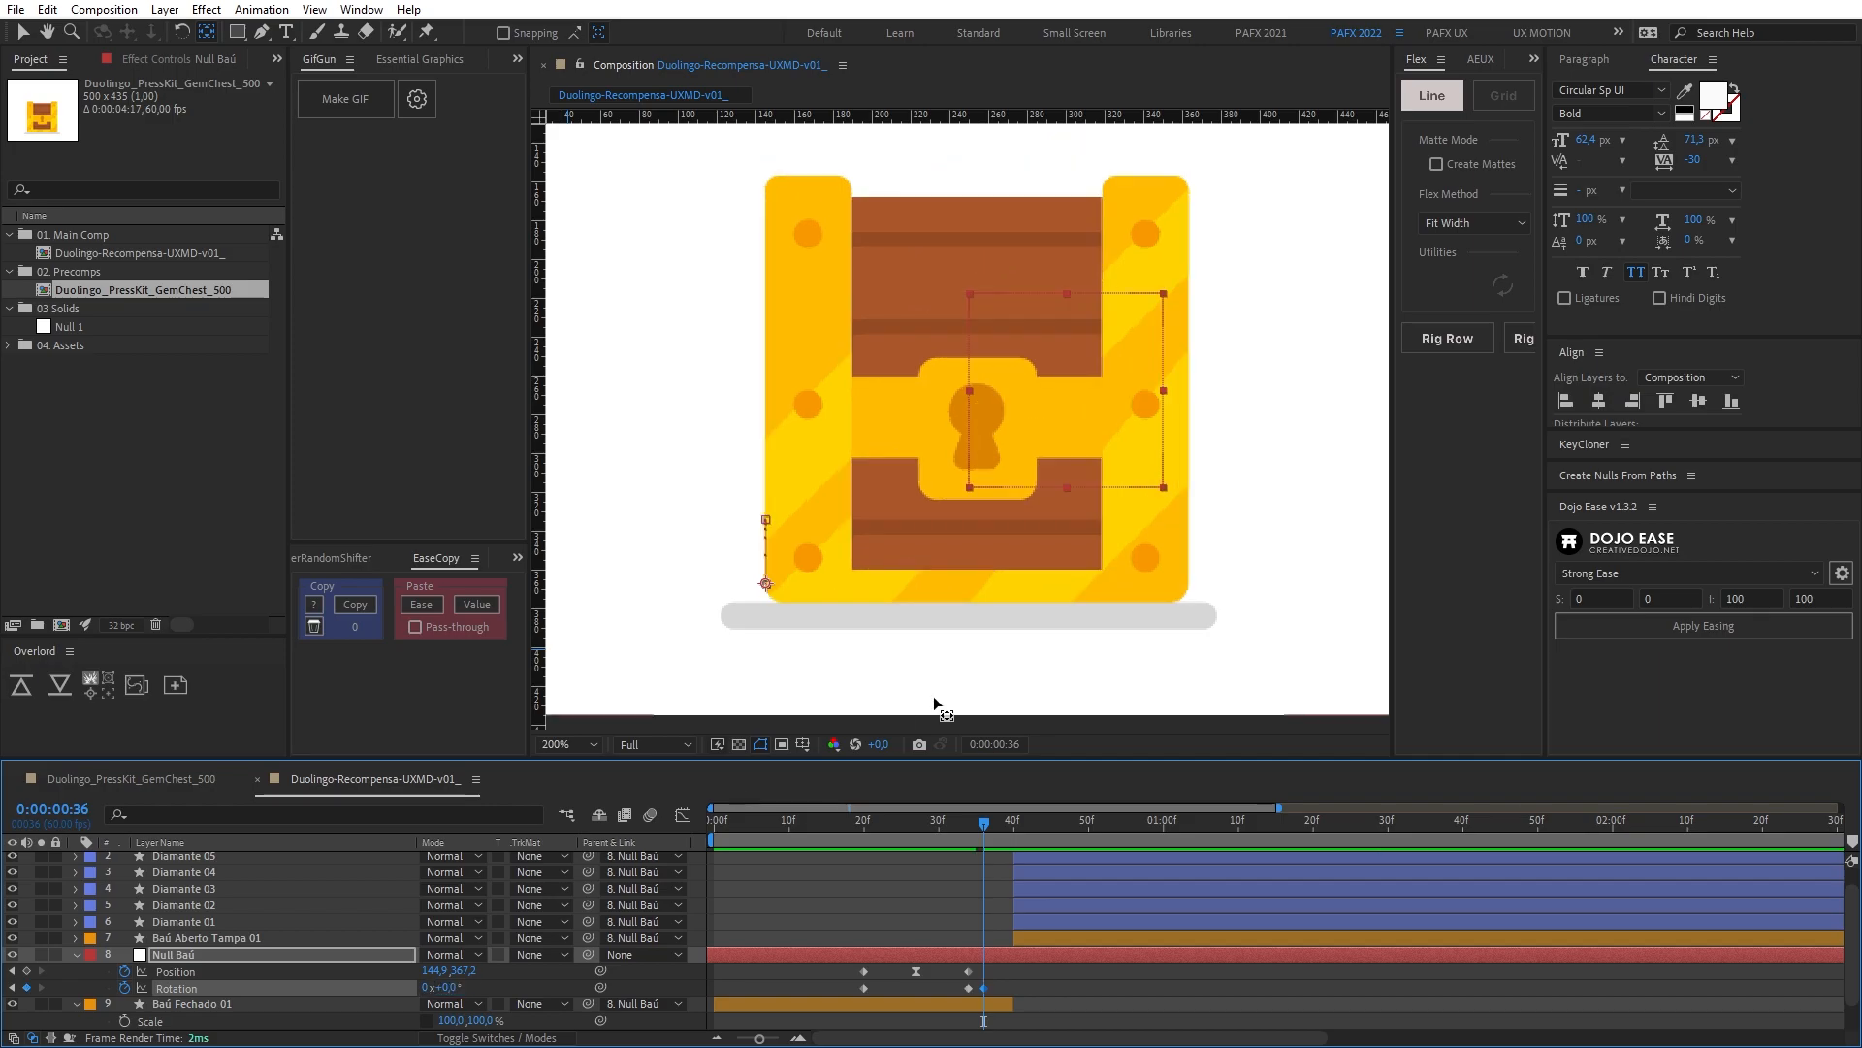
left_click_drag(848, 823, 1003, 869)
key("space")
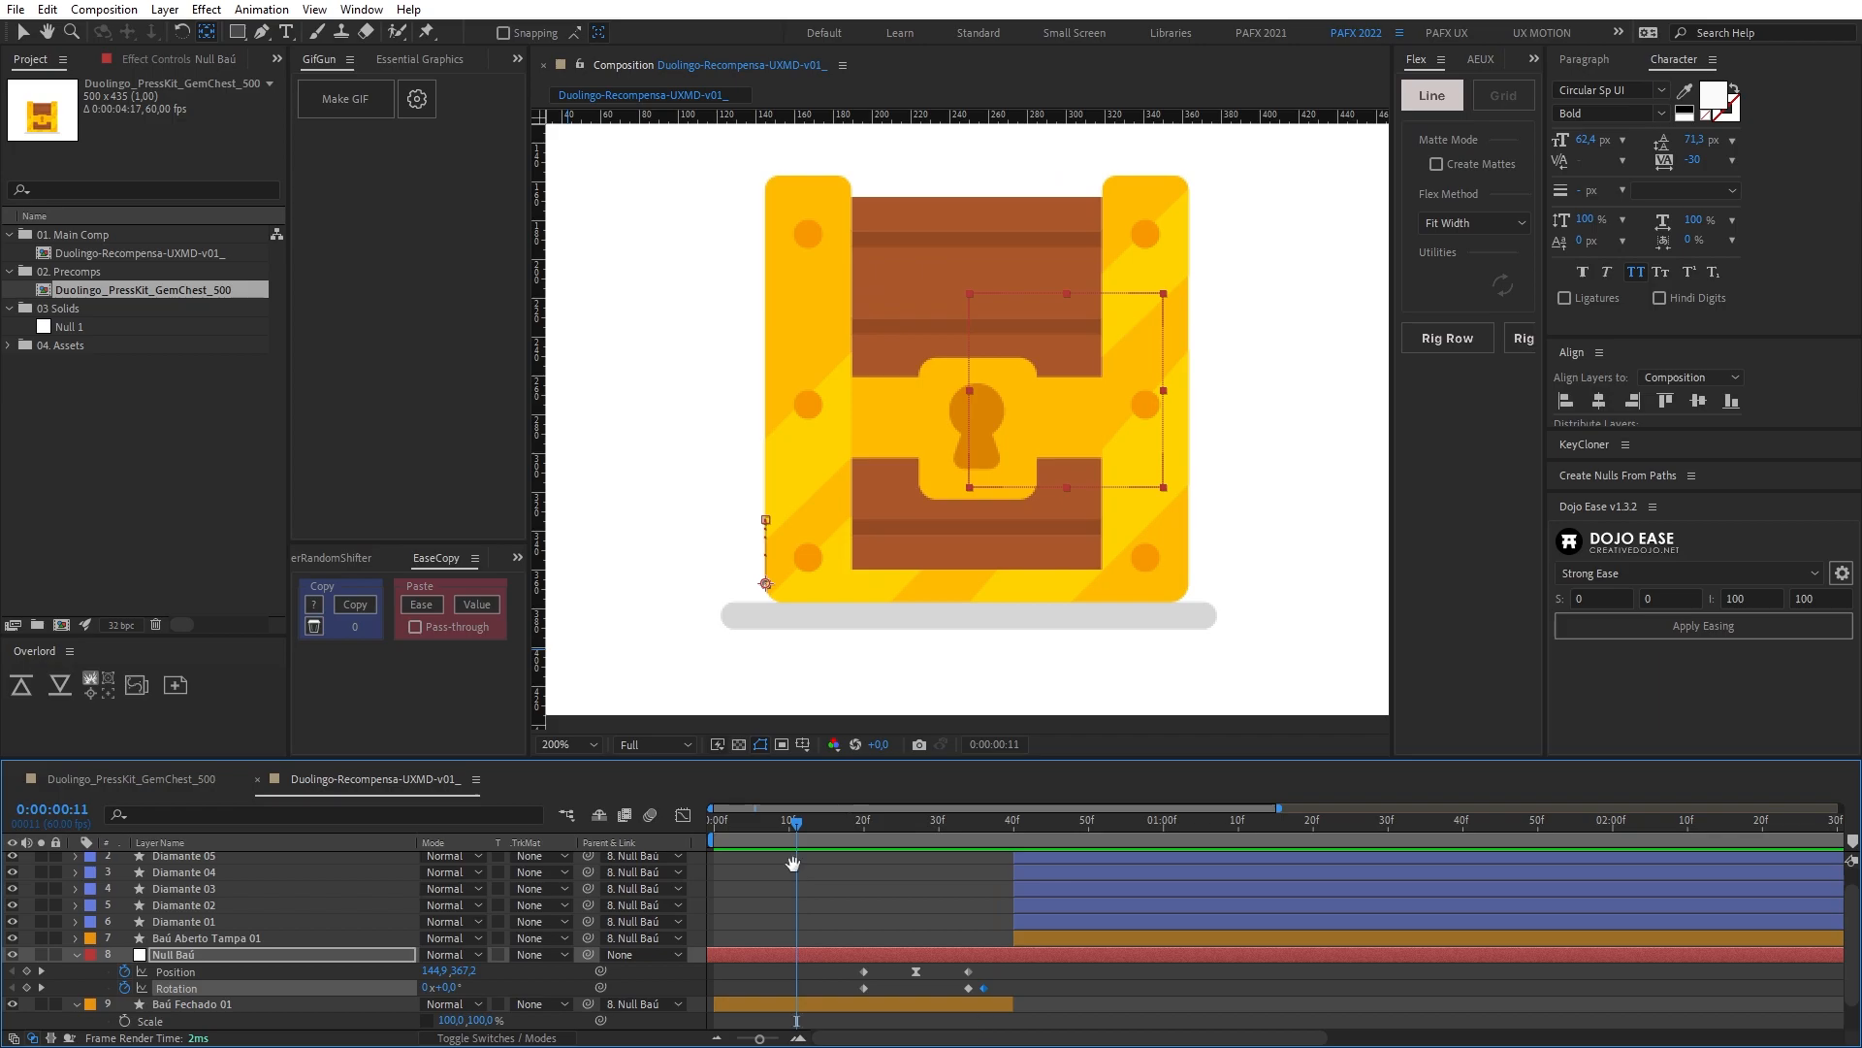
left_click(818, 821)
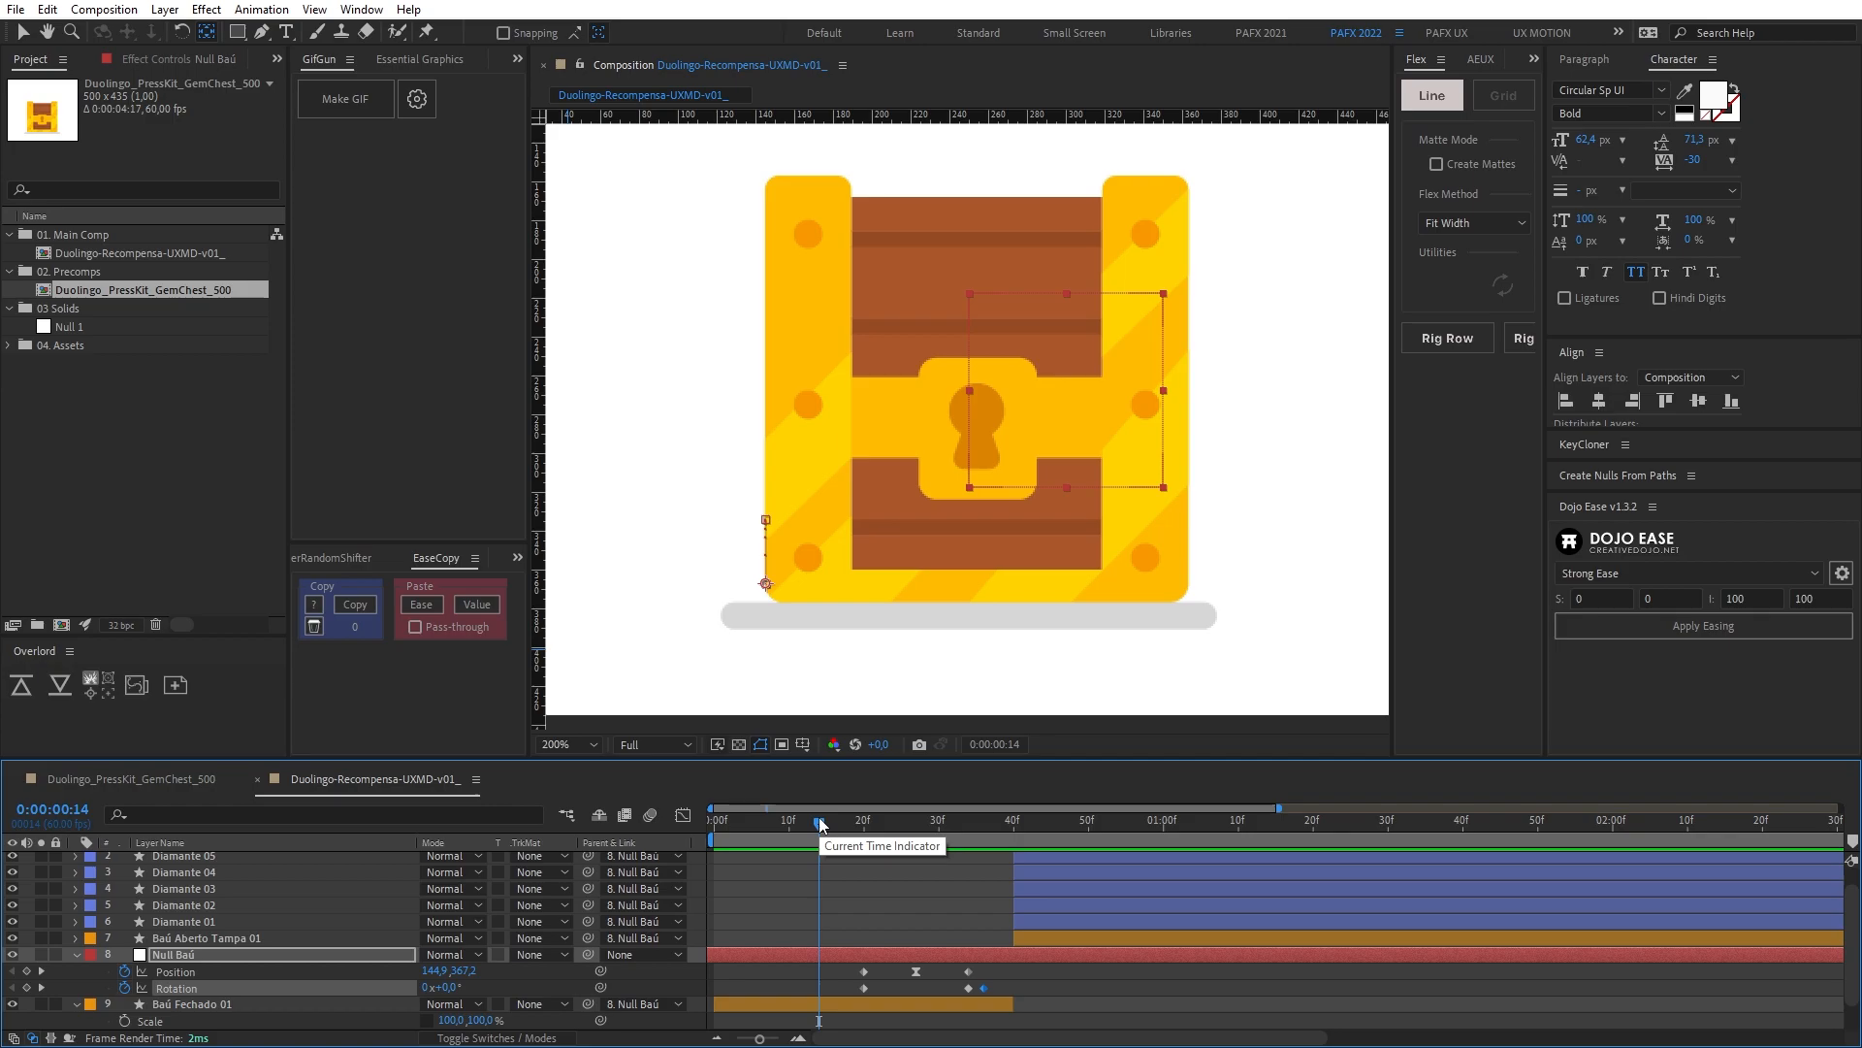
Step: Start Baú Aberto Frente 01, Baú Aberto Tampa 01 and the five Diamante layers at frame 22, after checking the opening in the reference GIF
scroll(888, 876, "up", 1)
left_click(1009, 861)
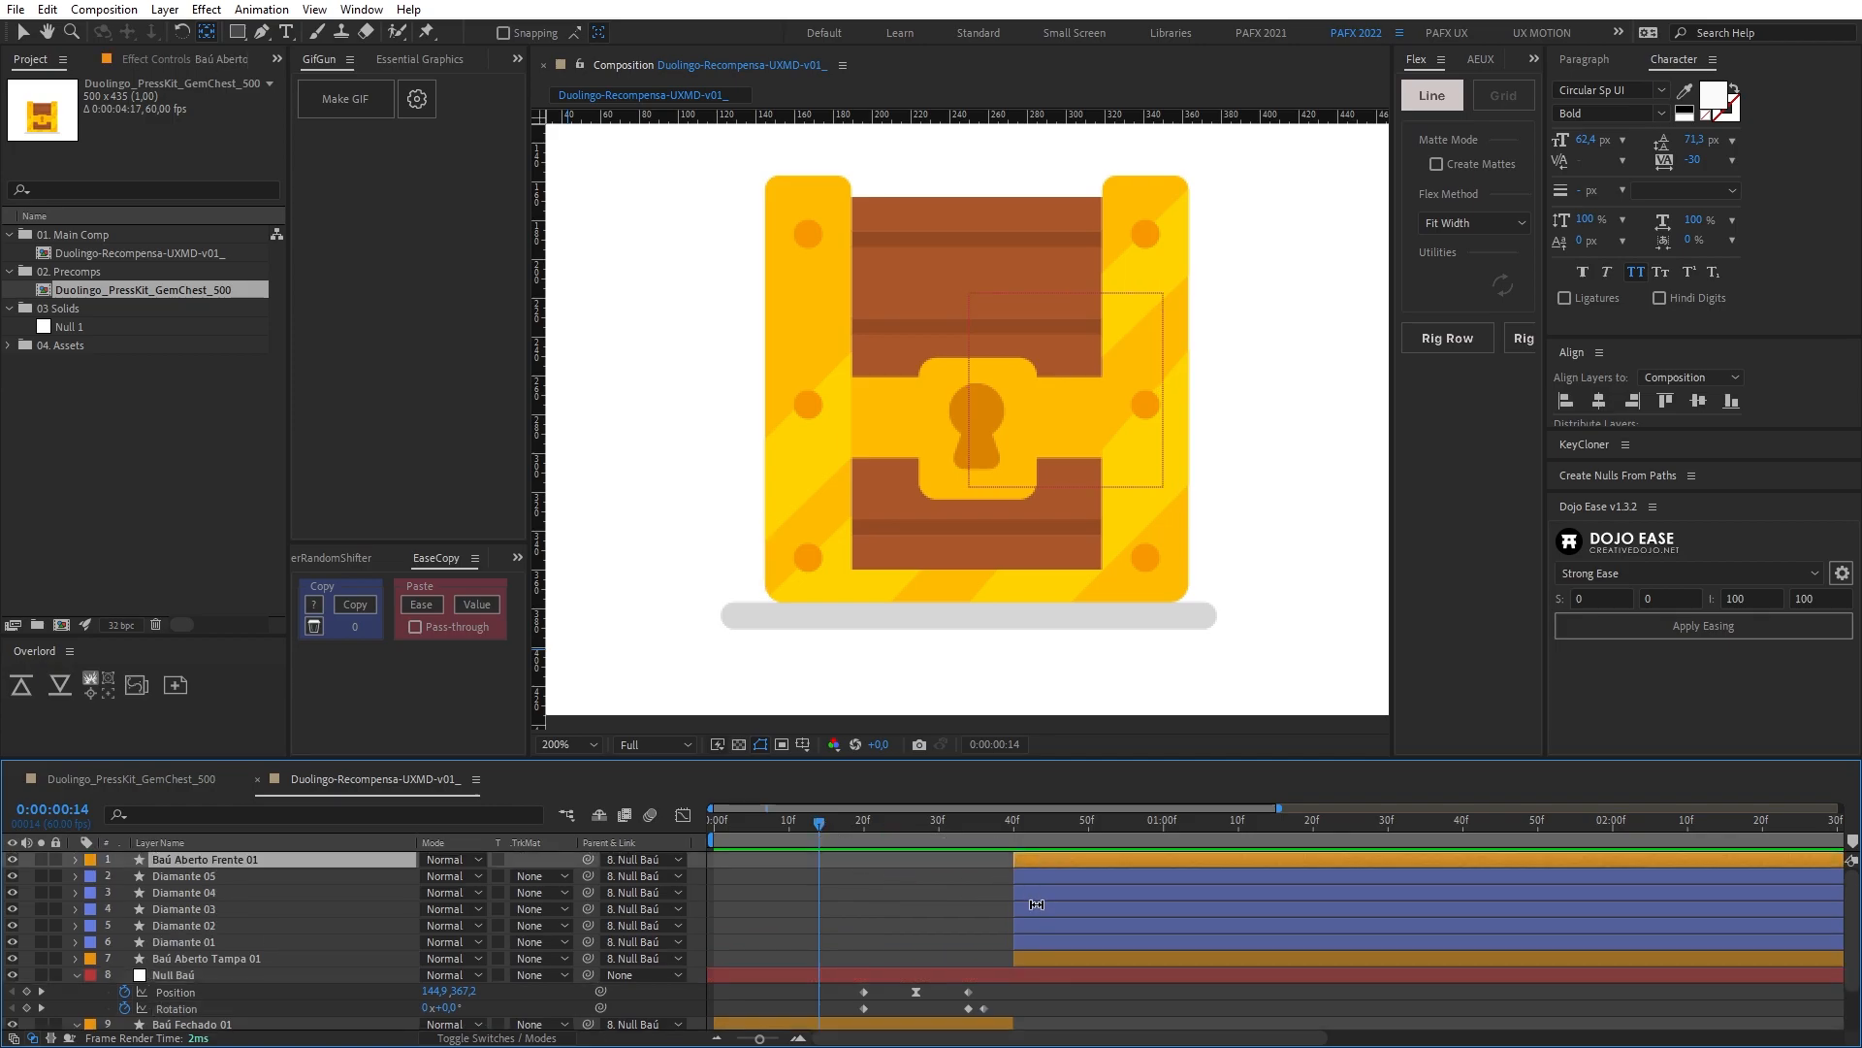
left_click(194, 782)
left_click(847, 825)
mouse_move(847, 827)
left_mouse_down()
mouse_move(886, 831)
mouse_move(848, 830)
mouse_move(871, 831)
left_mouse_up()
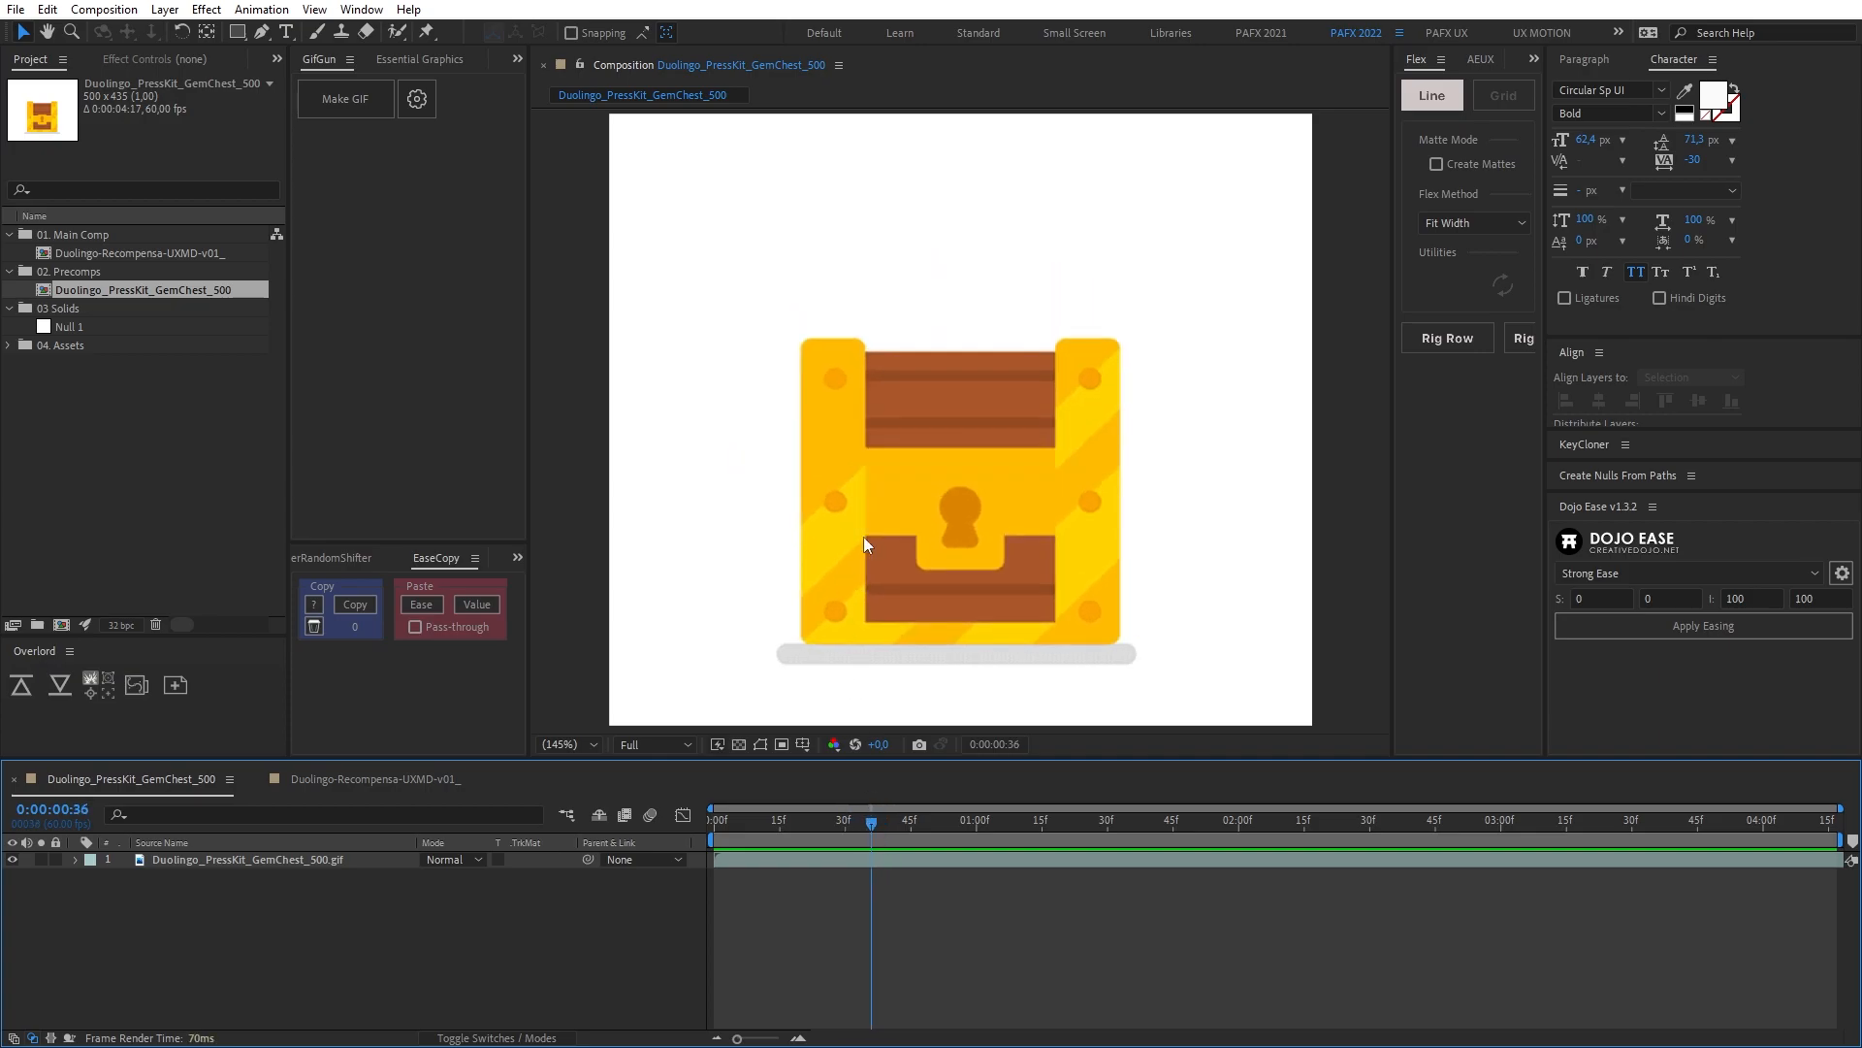
left_click(413, 782)
left_click(863, 827)
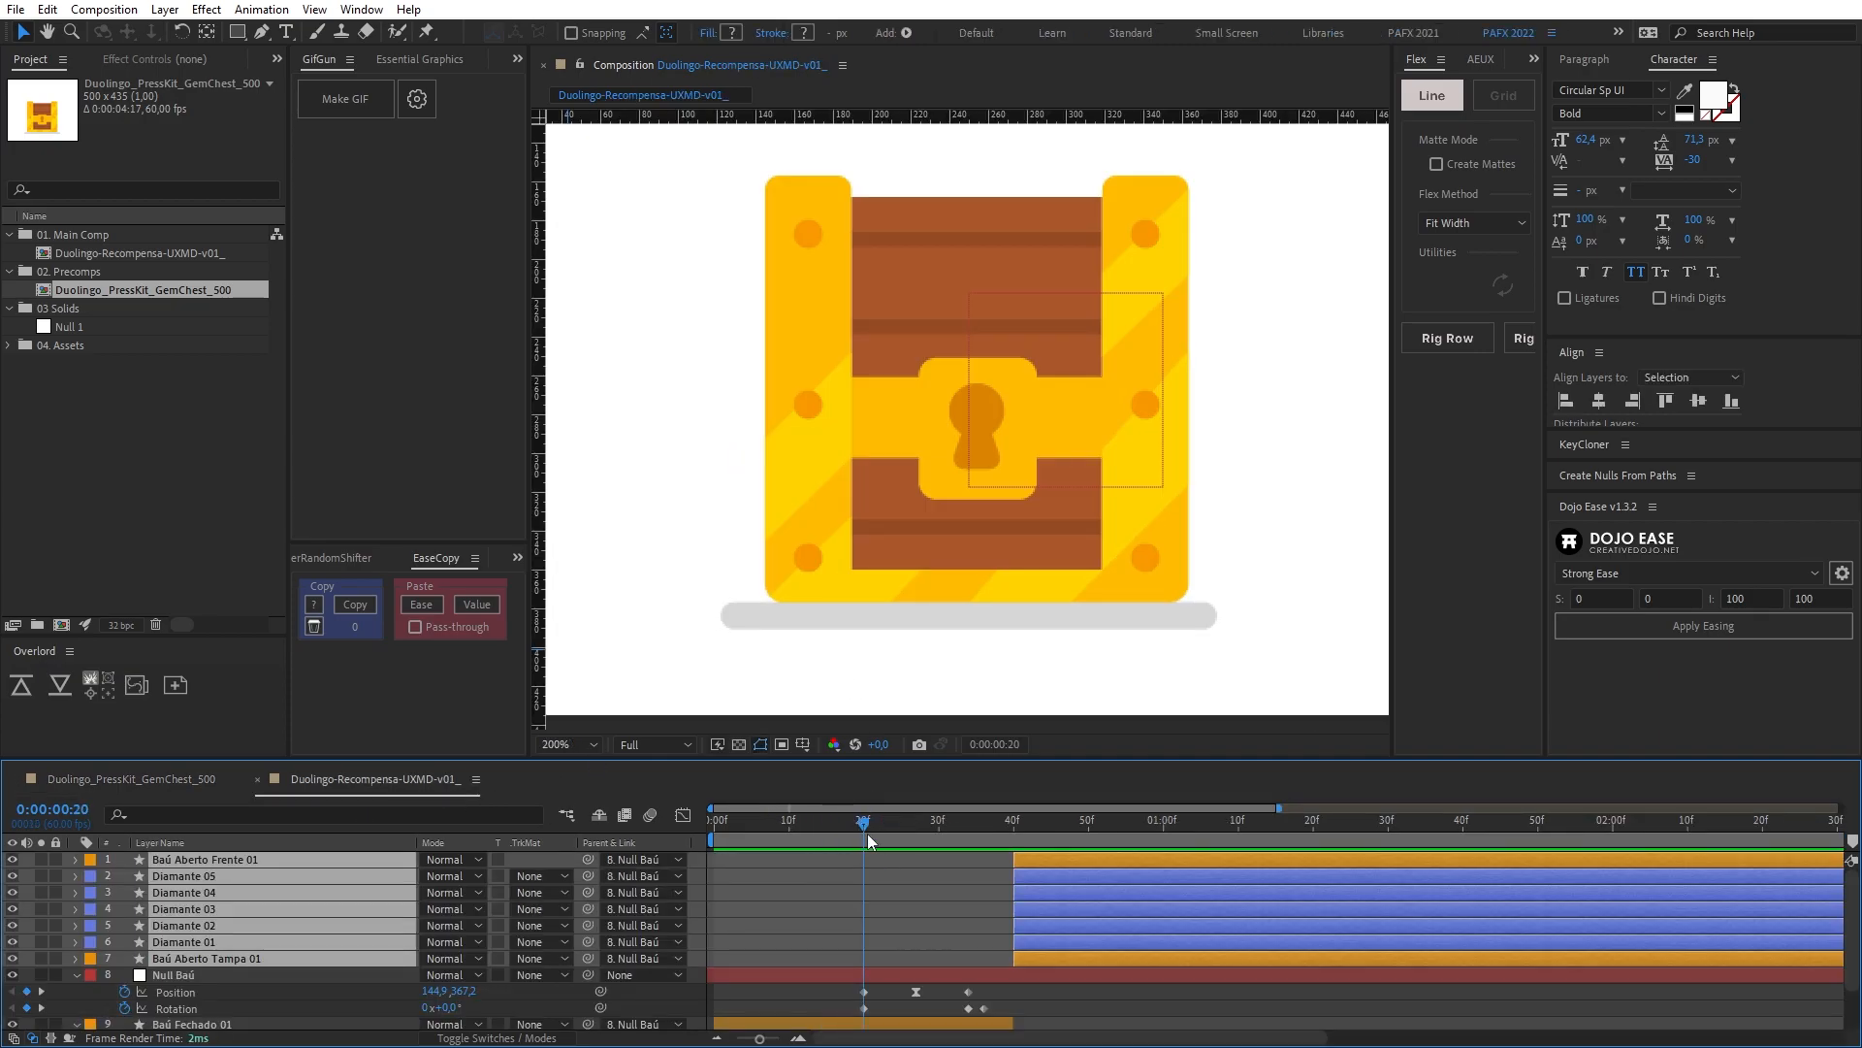
left_click_drag(864, 825, 877, 830)
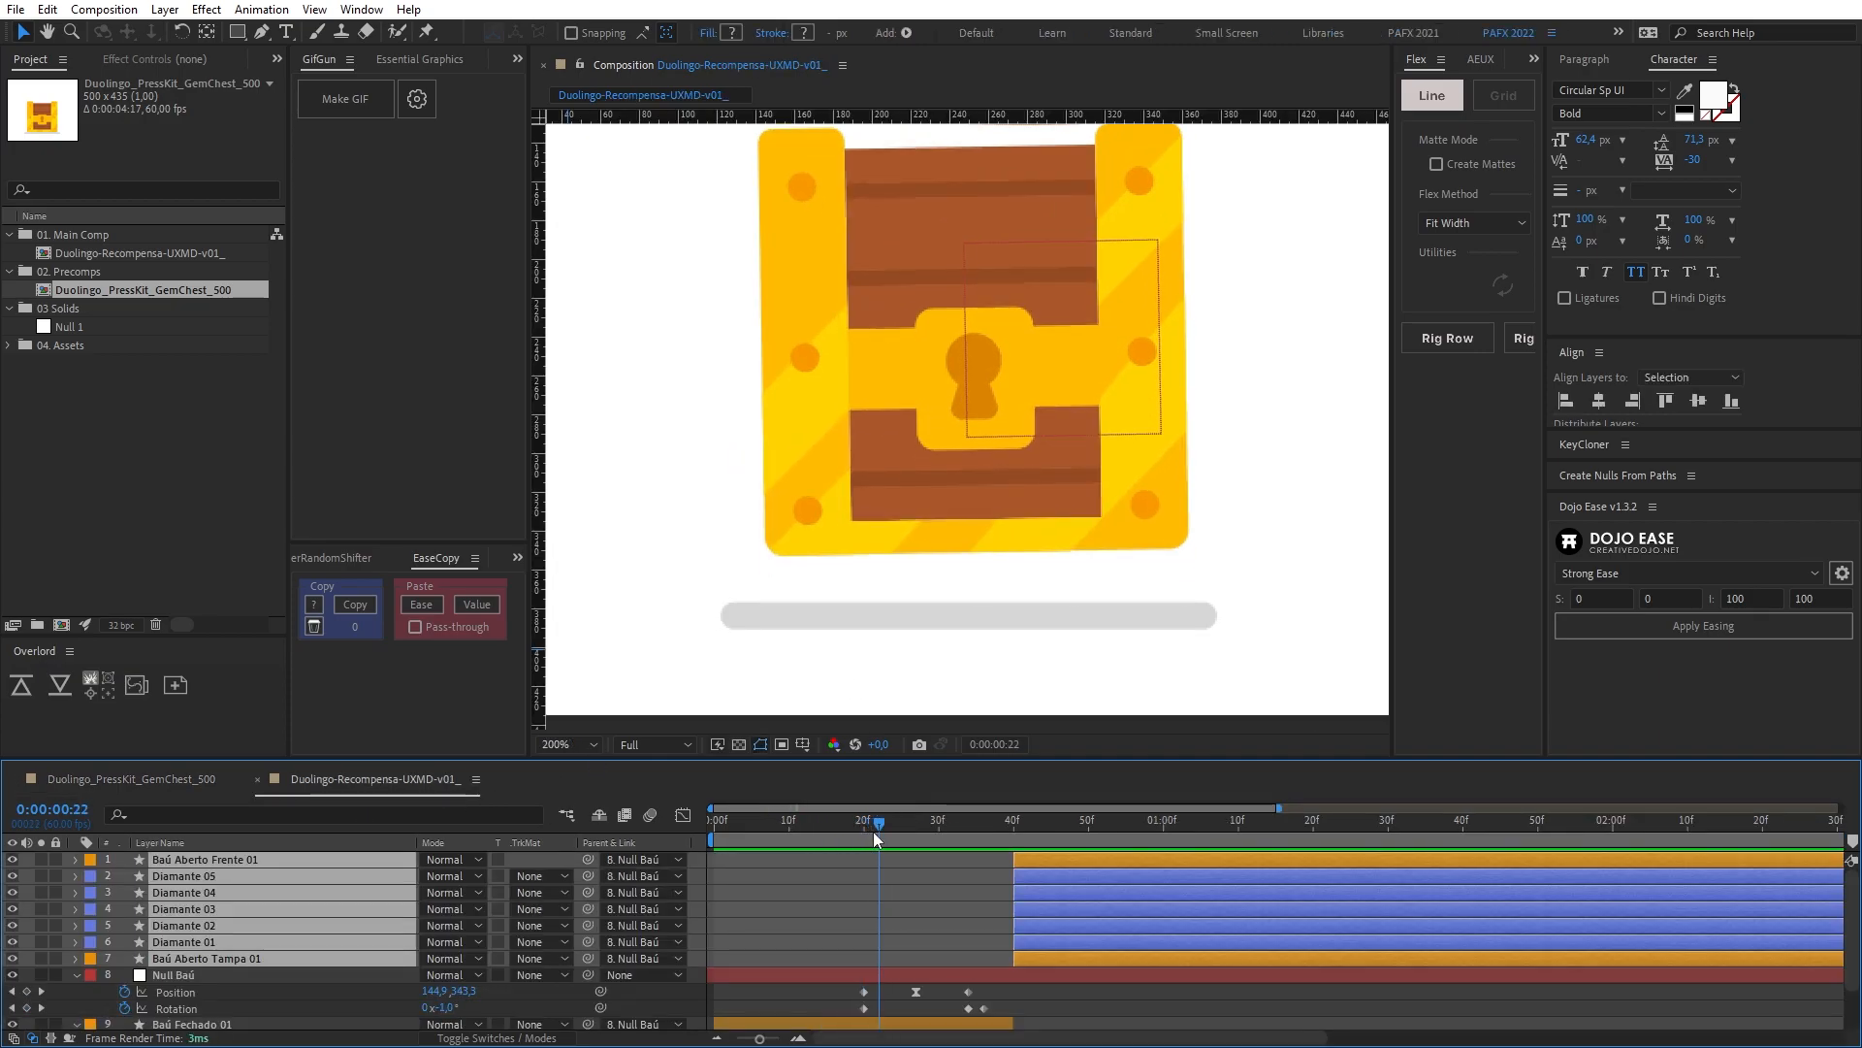
left_click(968, 871)
left_click(1033, 862)
left_click(1080, 957, "shift")
key("bracketleft")
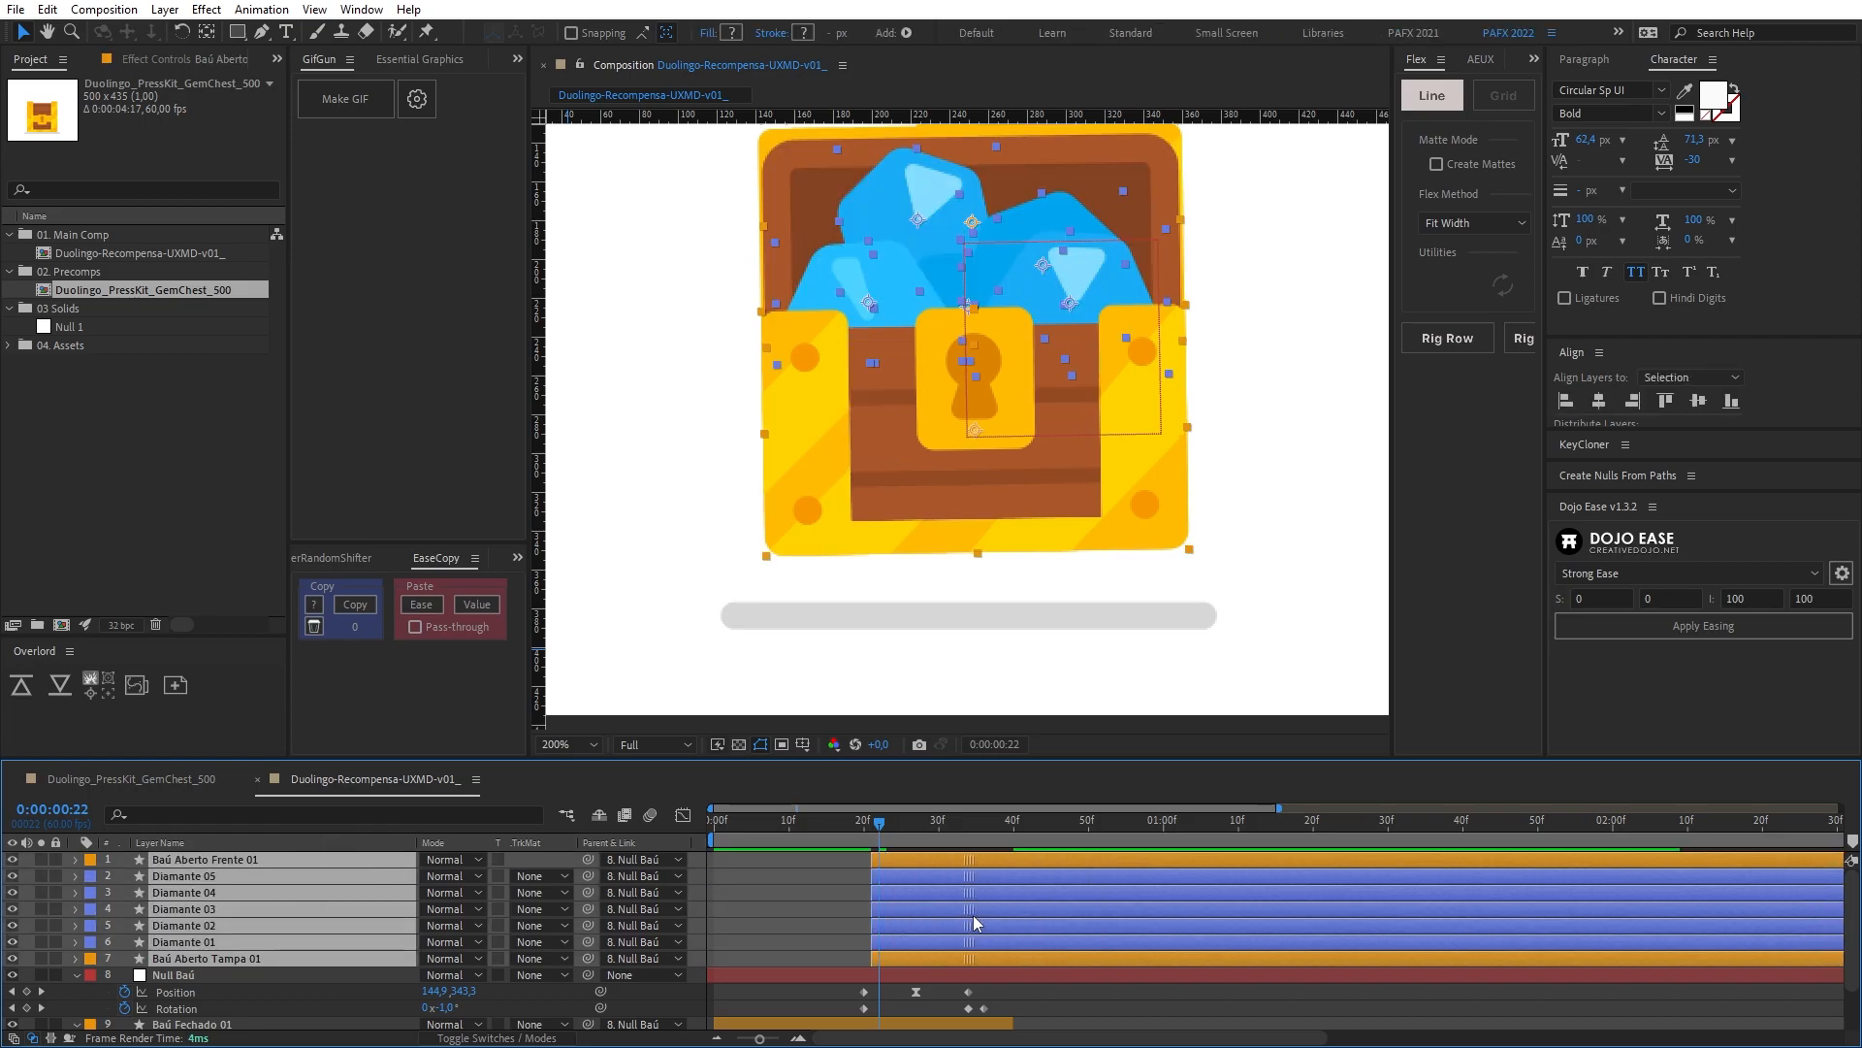
Step: Preview the chest opening, and end the work area at frame 53
left_click(869, 823)
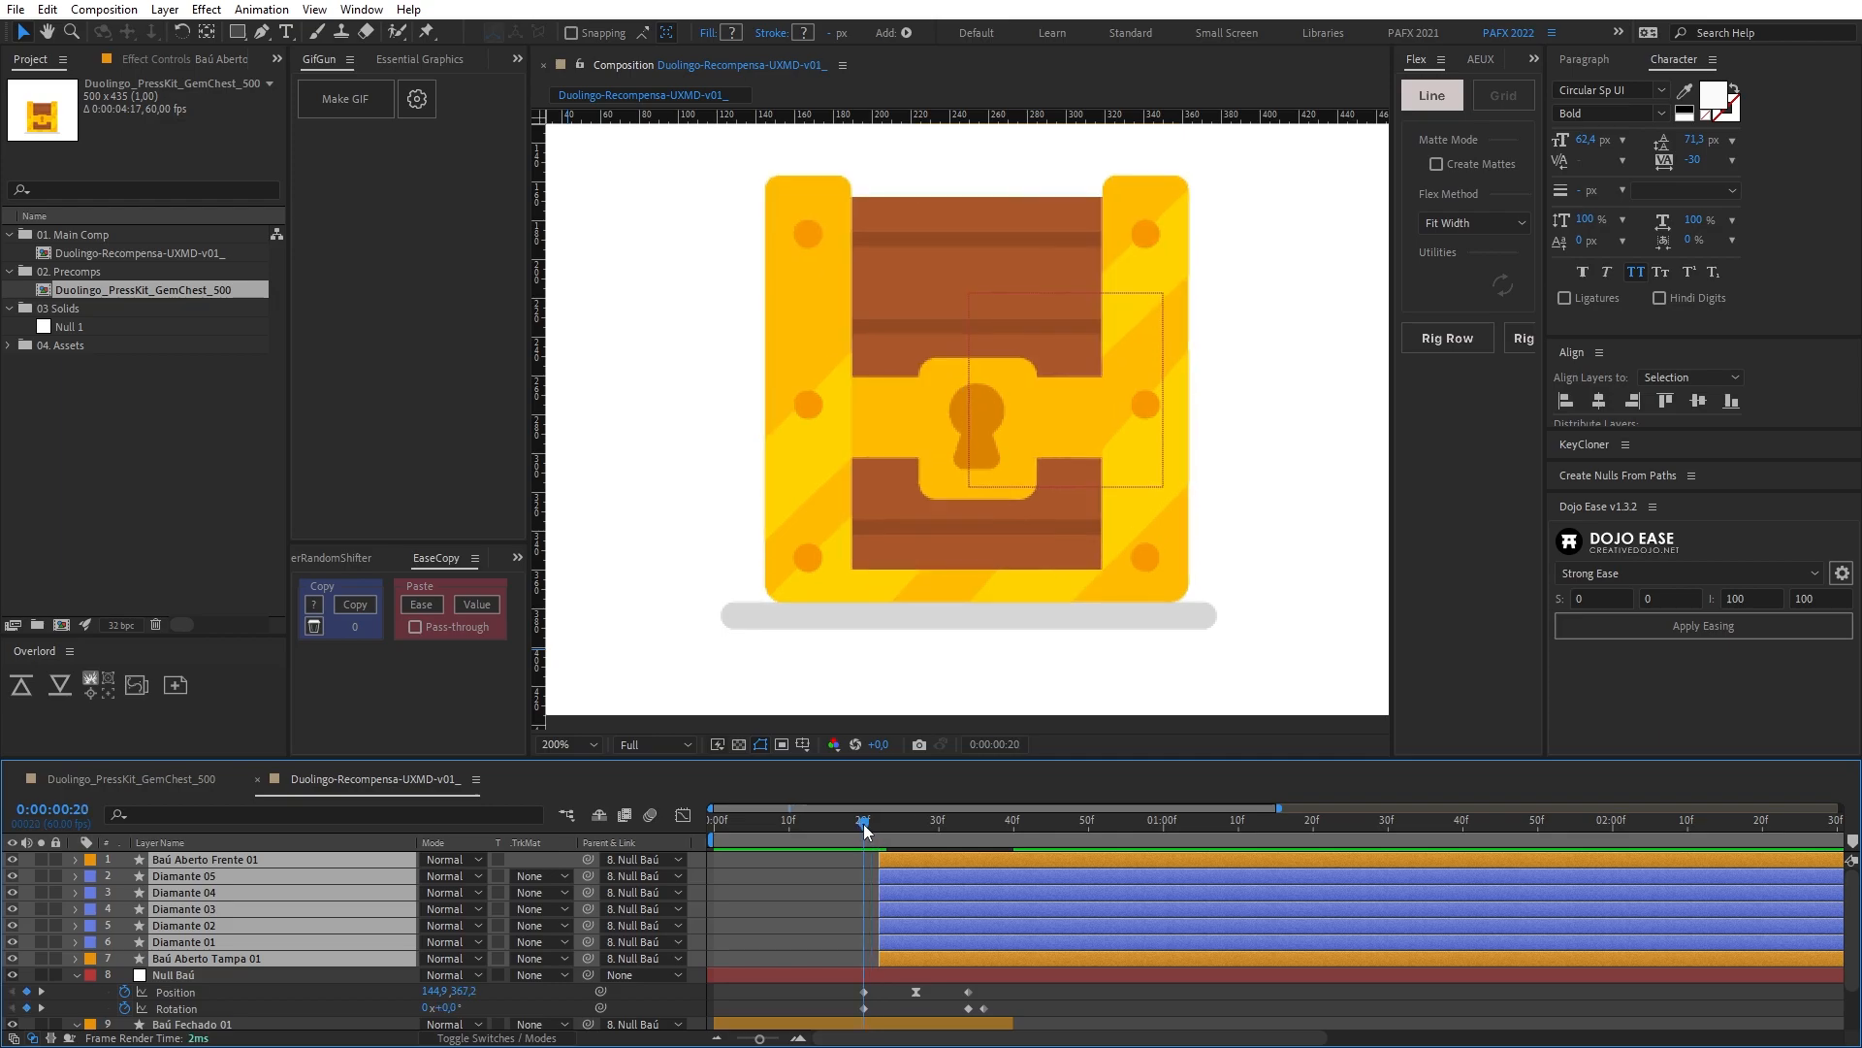
key("space")
left_click(753, 836)
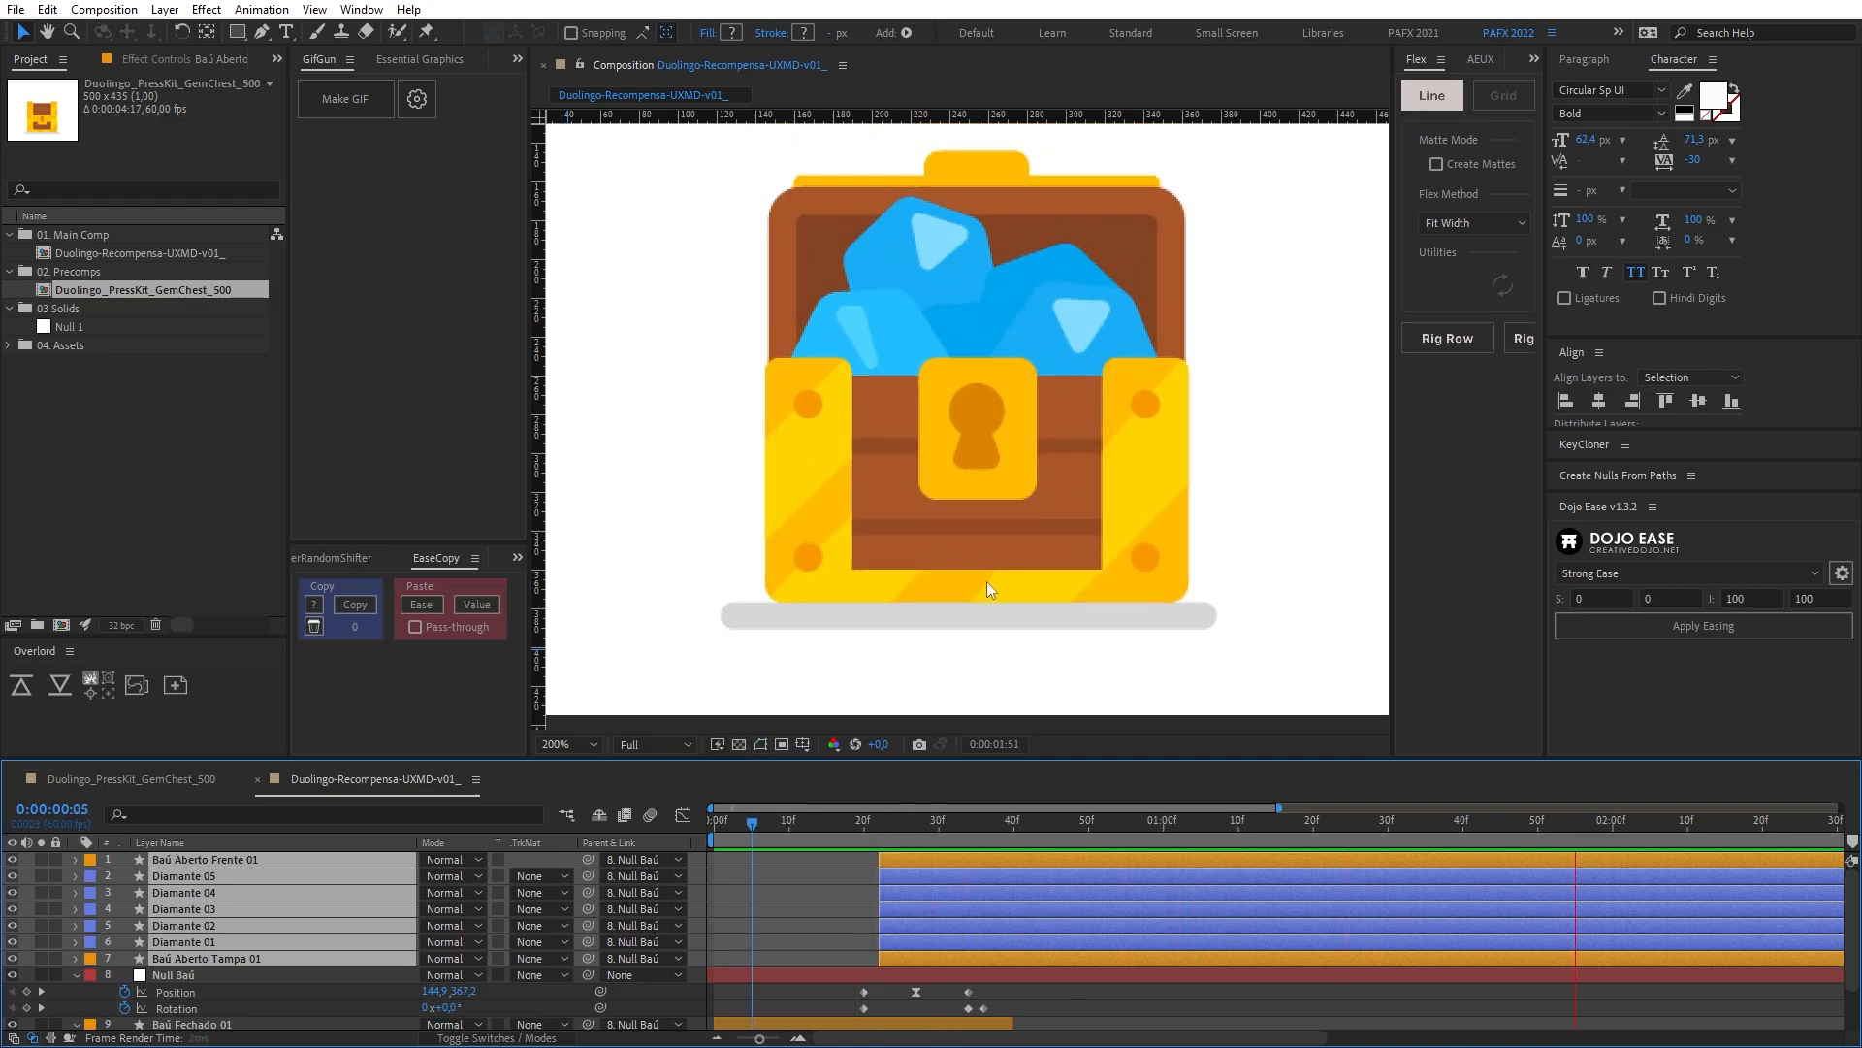
scroll(987, 580, "down", 1)
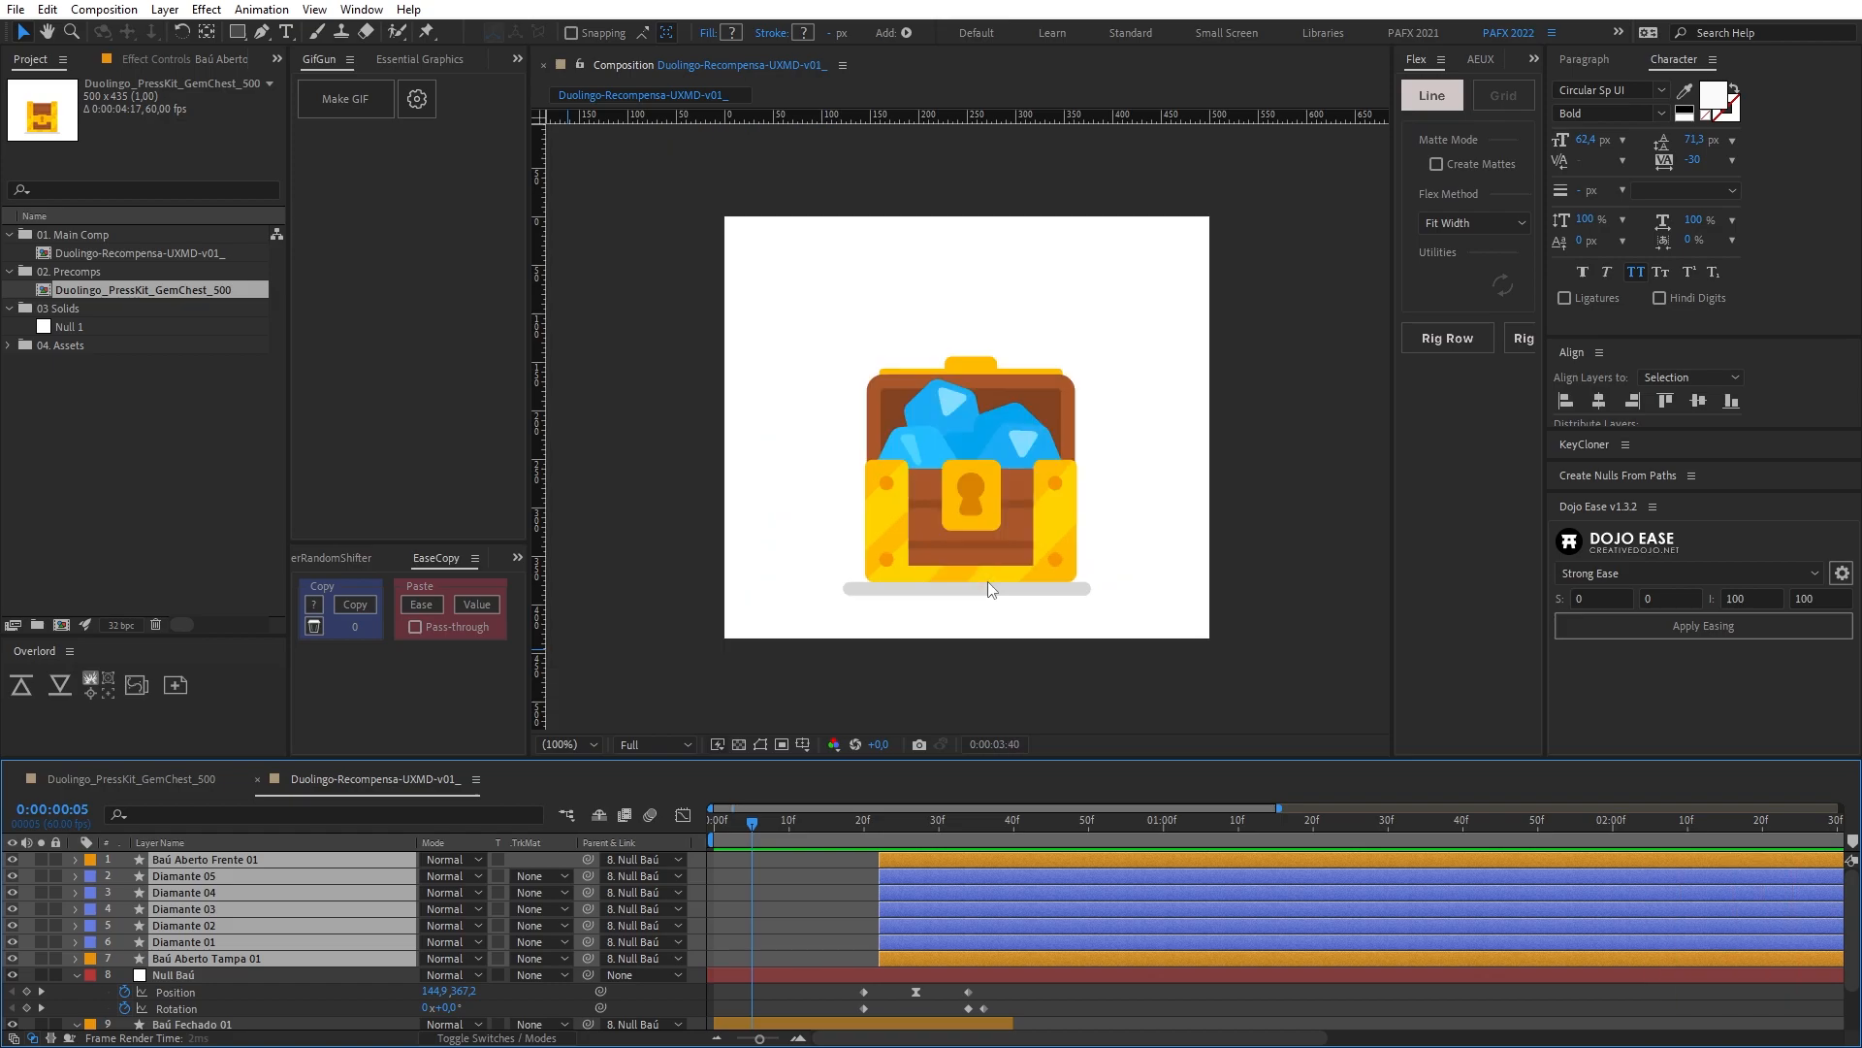
key("space")
left_click(1109, 835)
key("n")
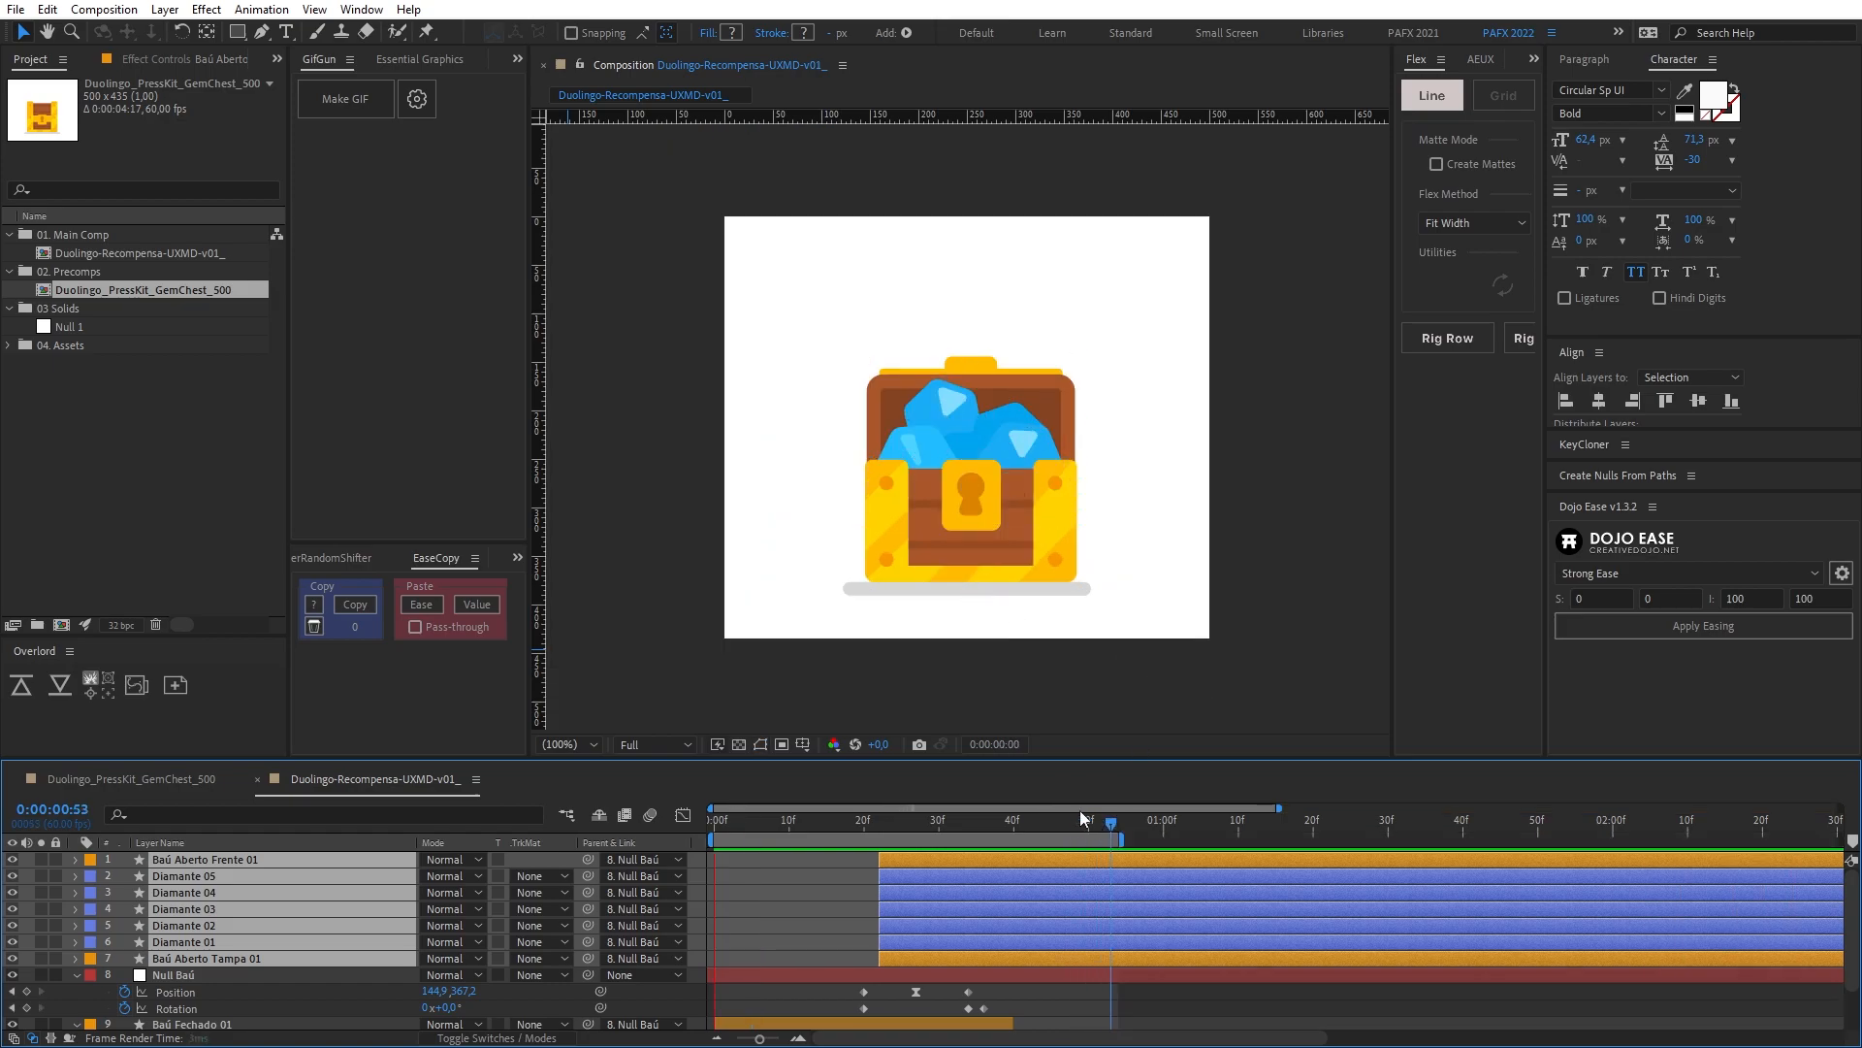
key("space")
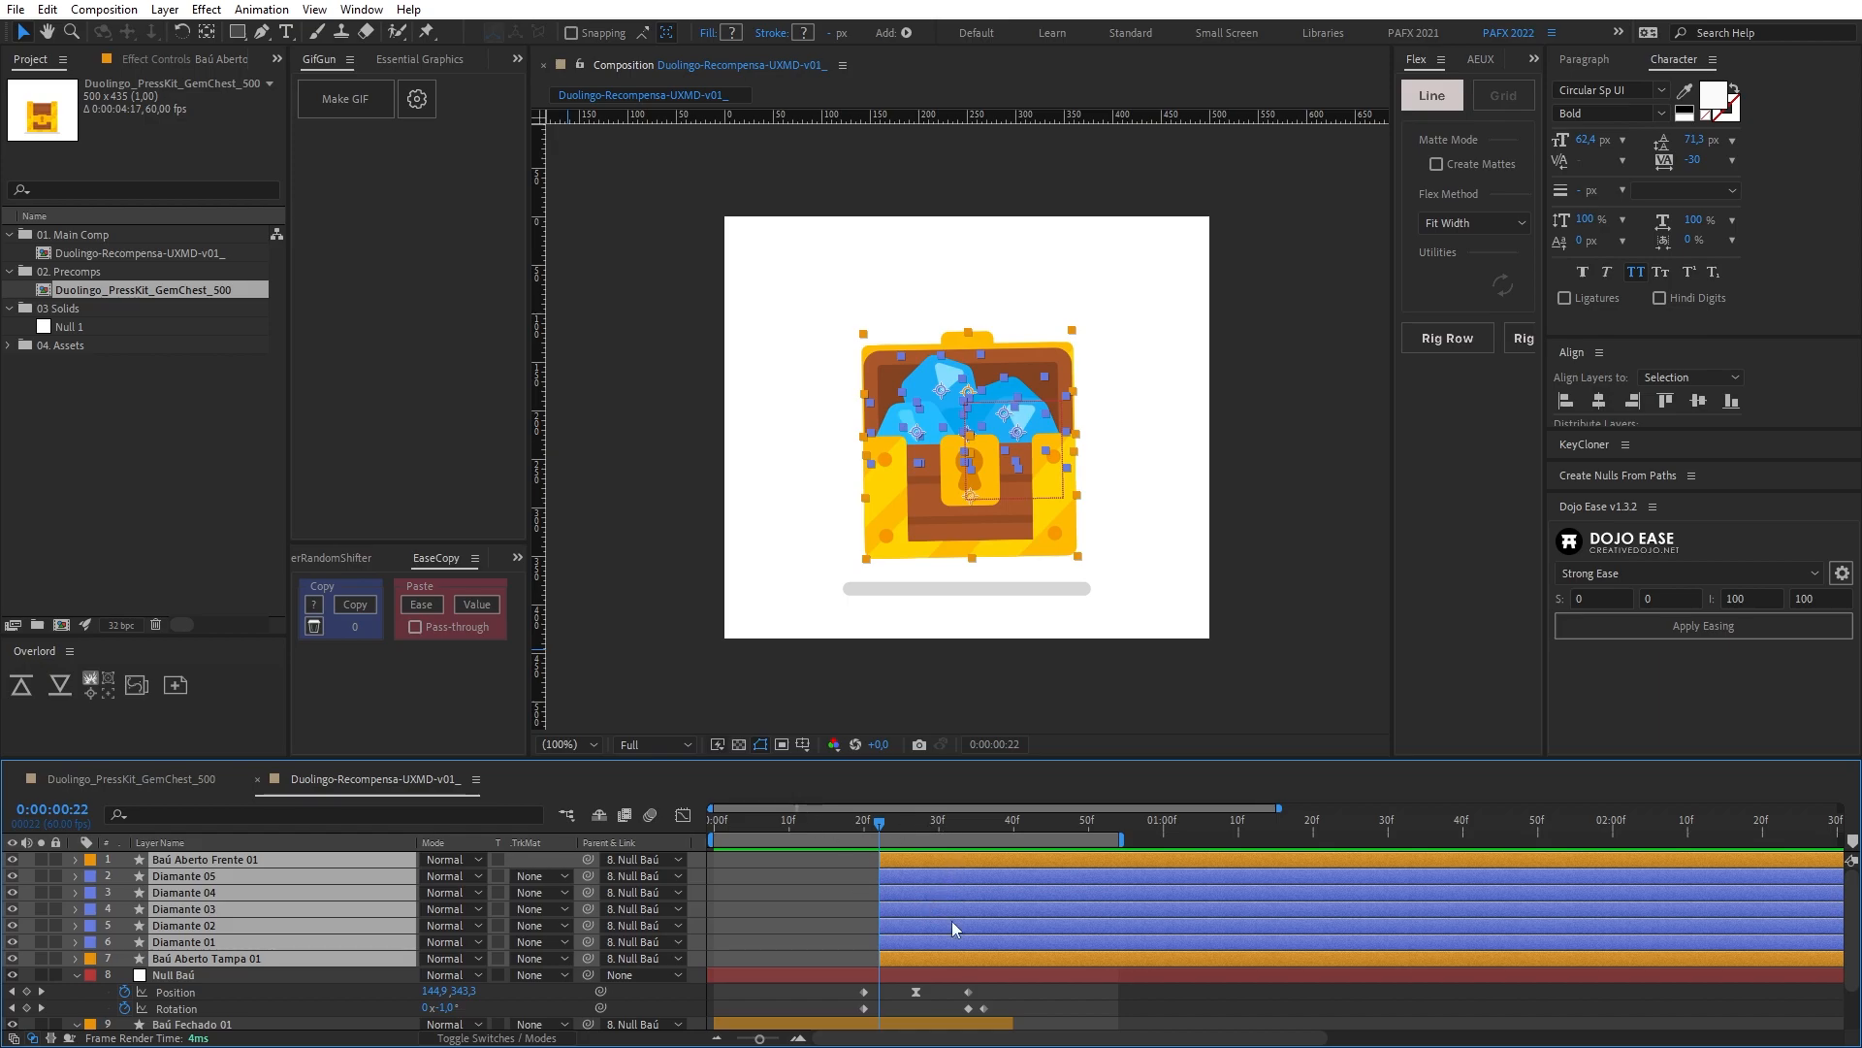
Step: Trim the end of Baú Fechado 01 to frame 22 and preview the switch to the open chest
scroll(970, 960, "down", 2)
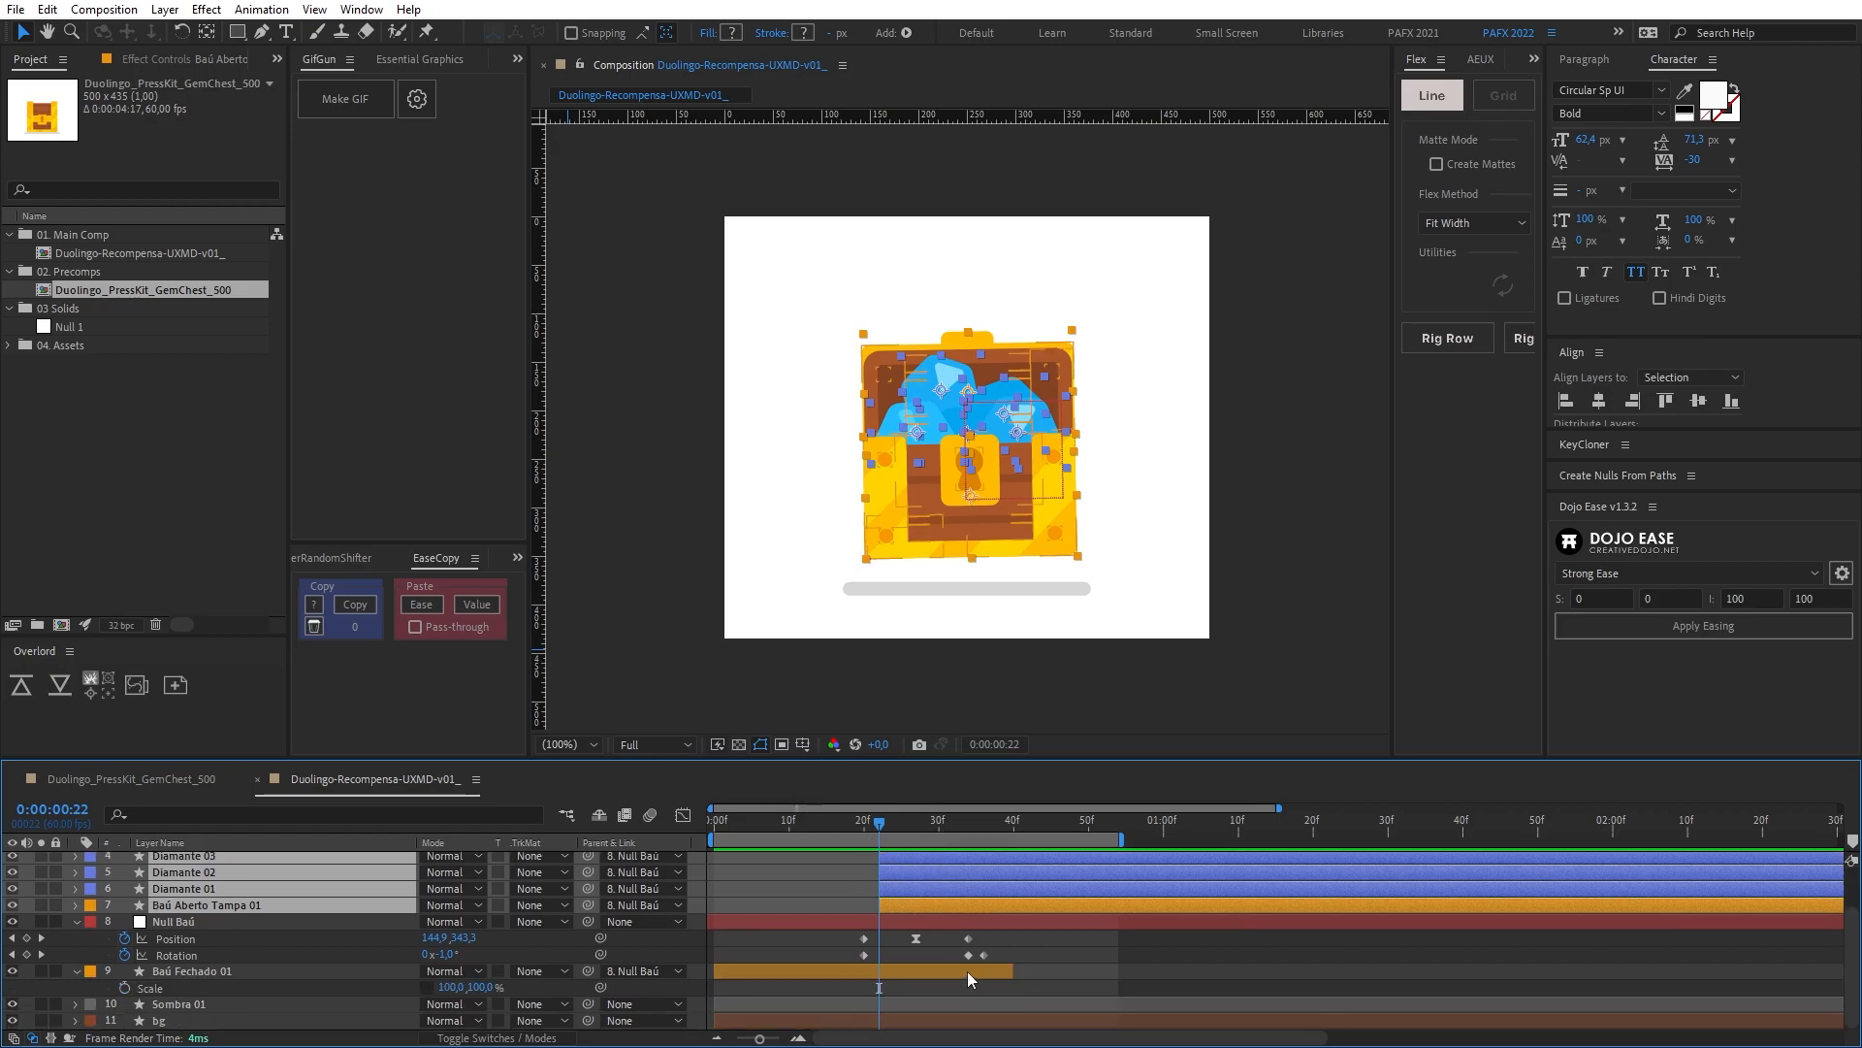
left_click(968, 970)
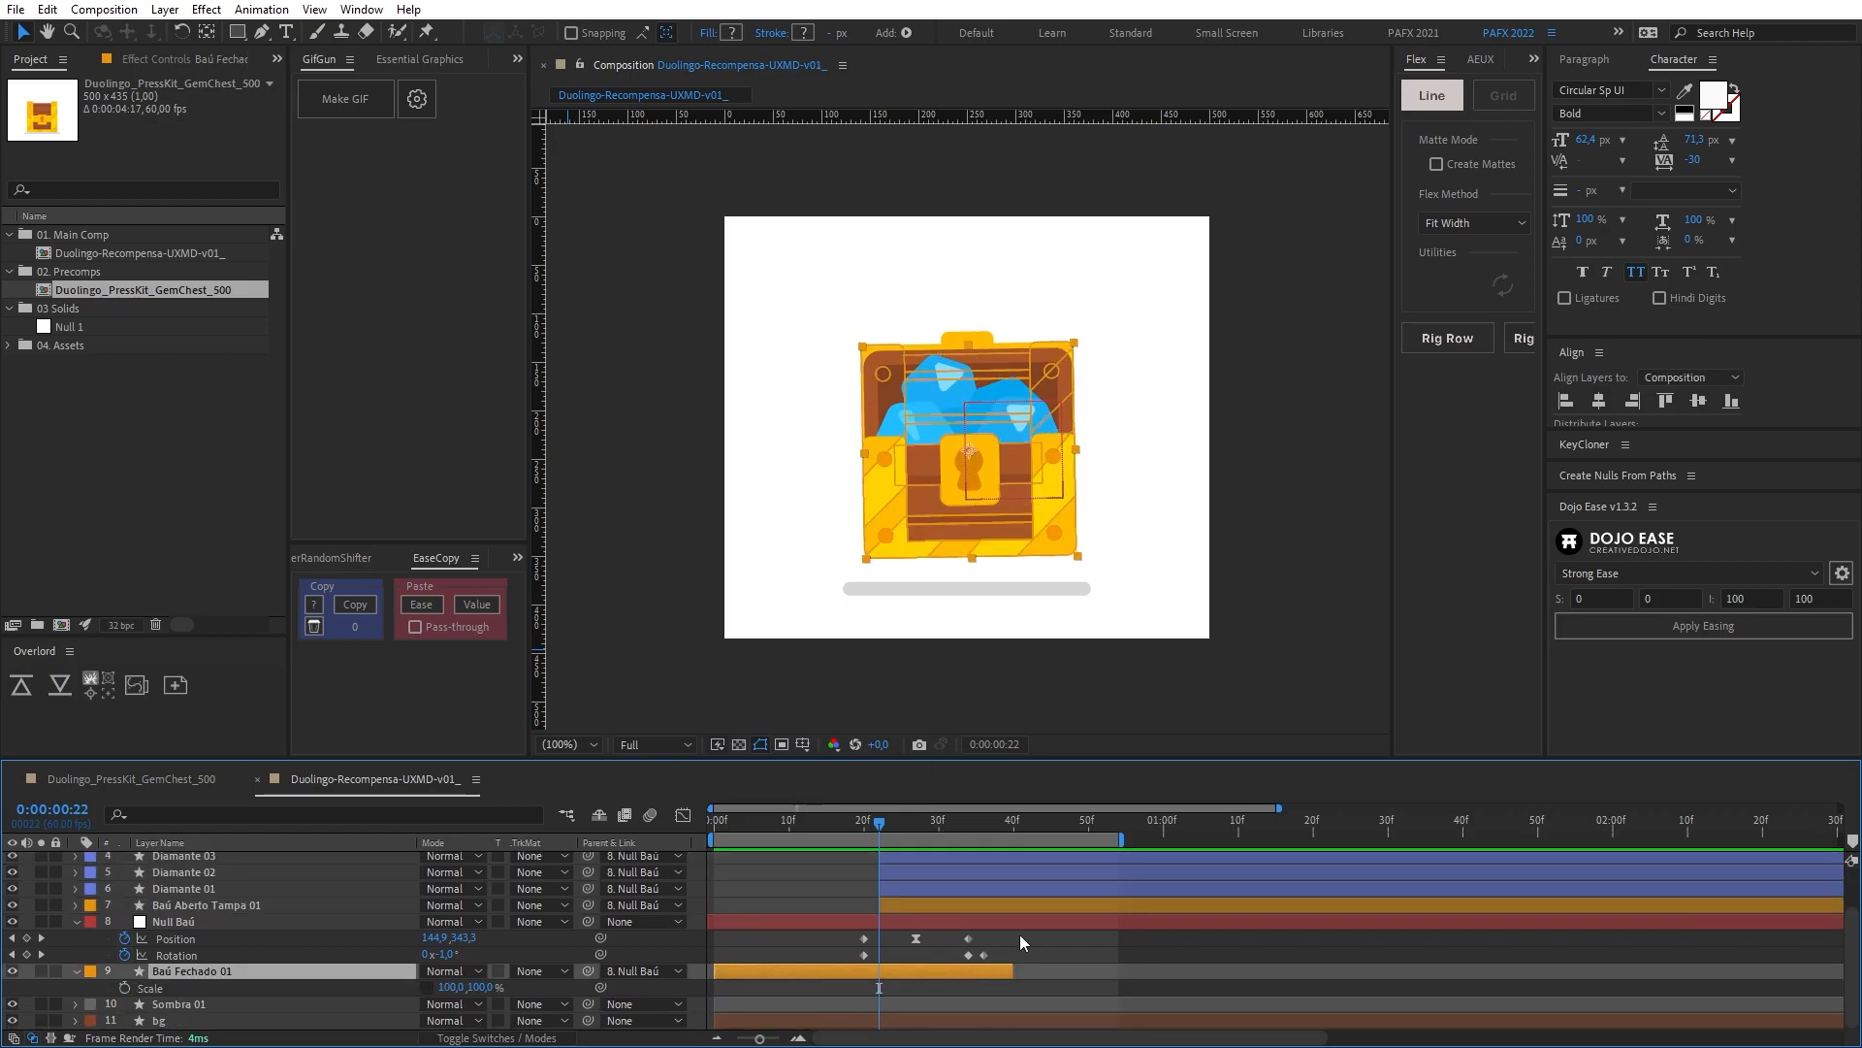
key("alt+]")
left_click(1020, 934)
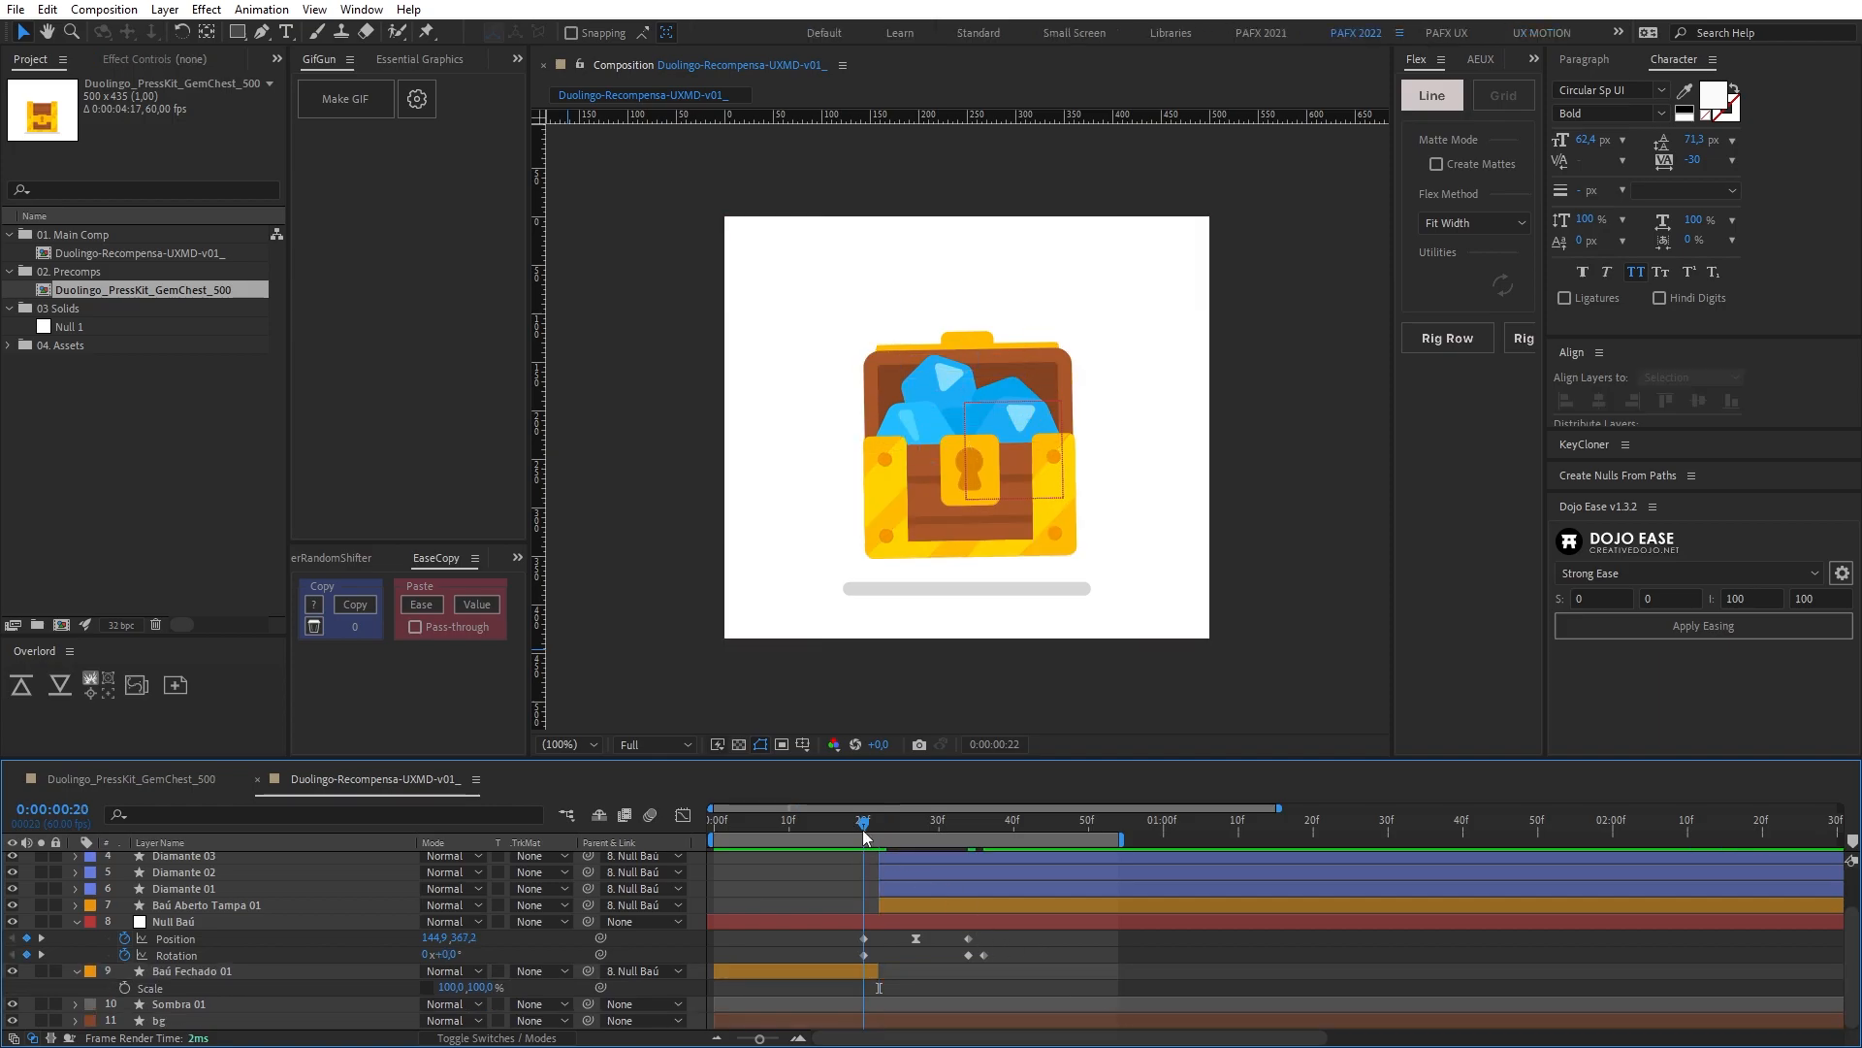
left_click_drag(868, 840, 829, 841)
key("space")
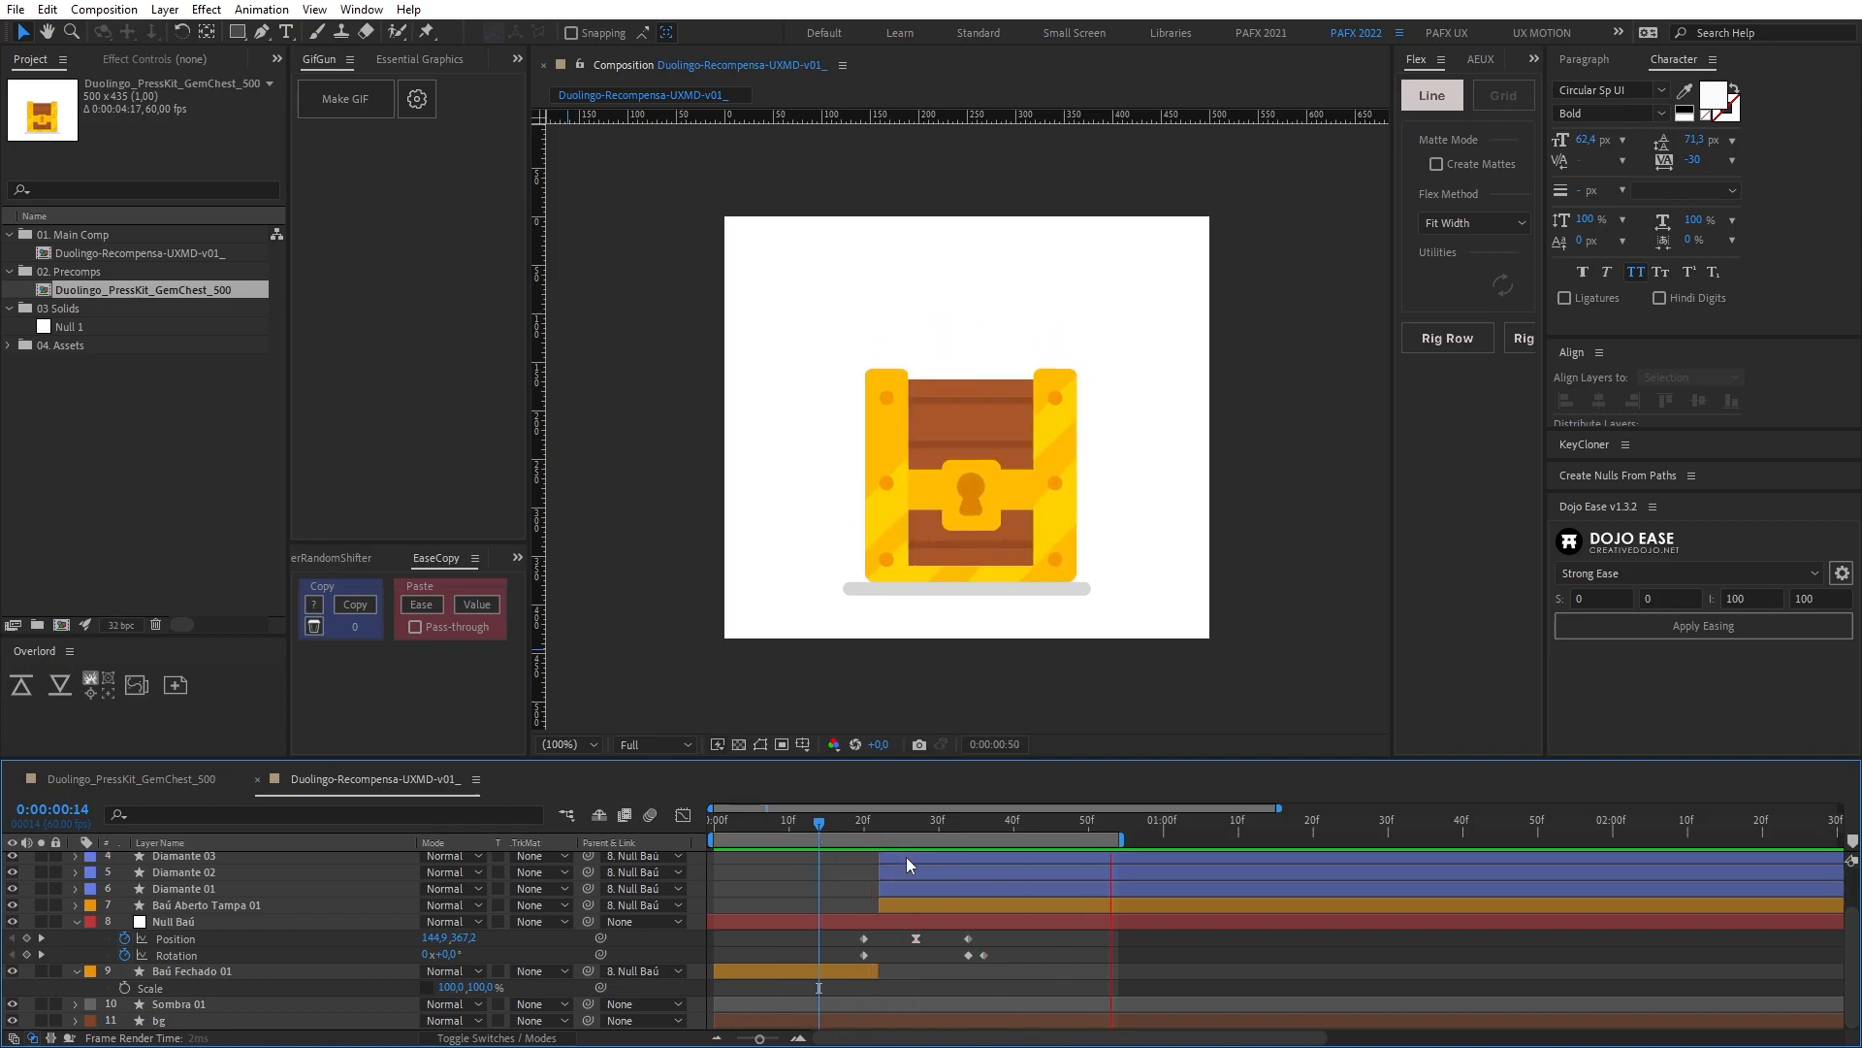
Step: At frame 27, adjust Null Baú's Position Y to about 333,6, and go to frame 36
left_click(916, 822)
left_click_drag(465, 937, 460, 937)
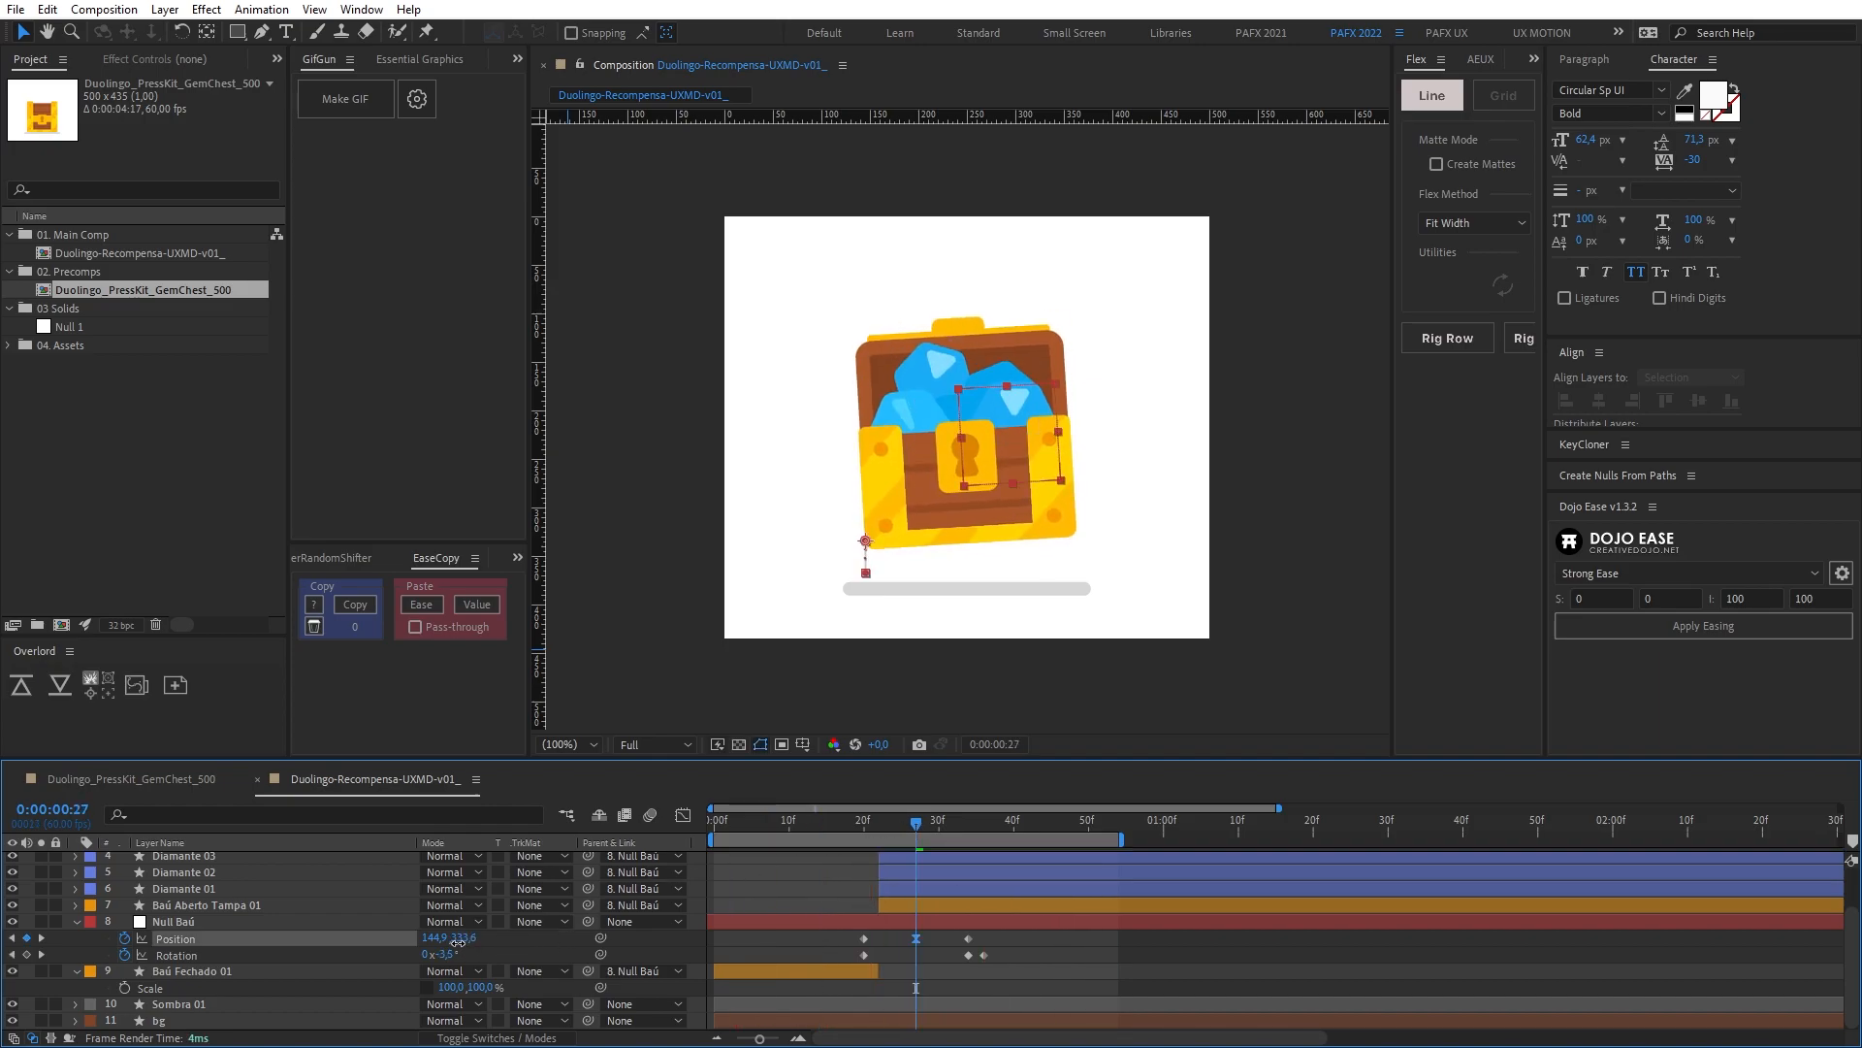
left_click_drag(947, 811, 982, 842)
Step: Try moving Null Baú's anchor point inward from the chest's lower-left corner at frame 36, and undo the move
scroll(1044, 550, "up", 1)
left_click_drag(981, 717, 968, 551)
scroll(909, 496, "up", 1)
scroll(971, 534, "down", 1)
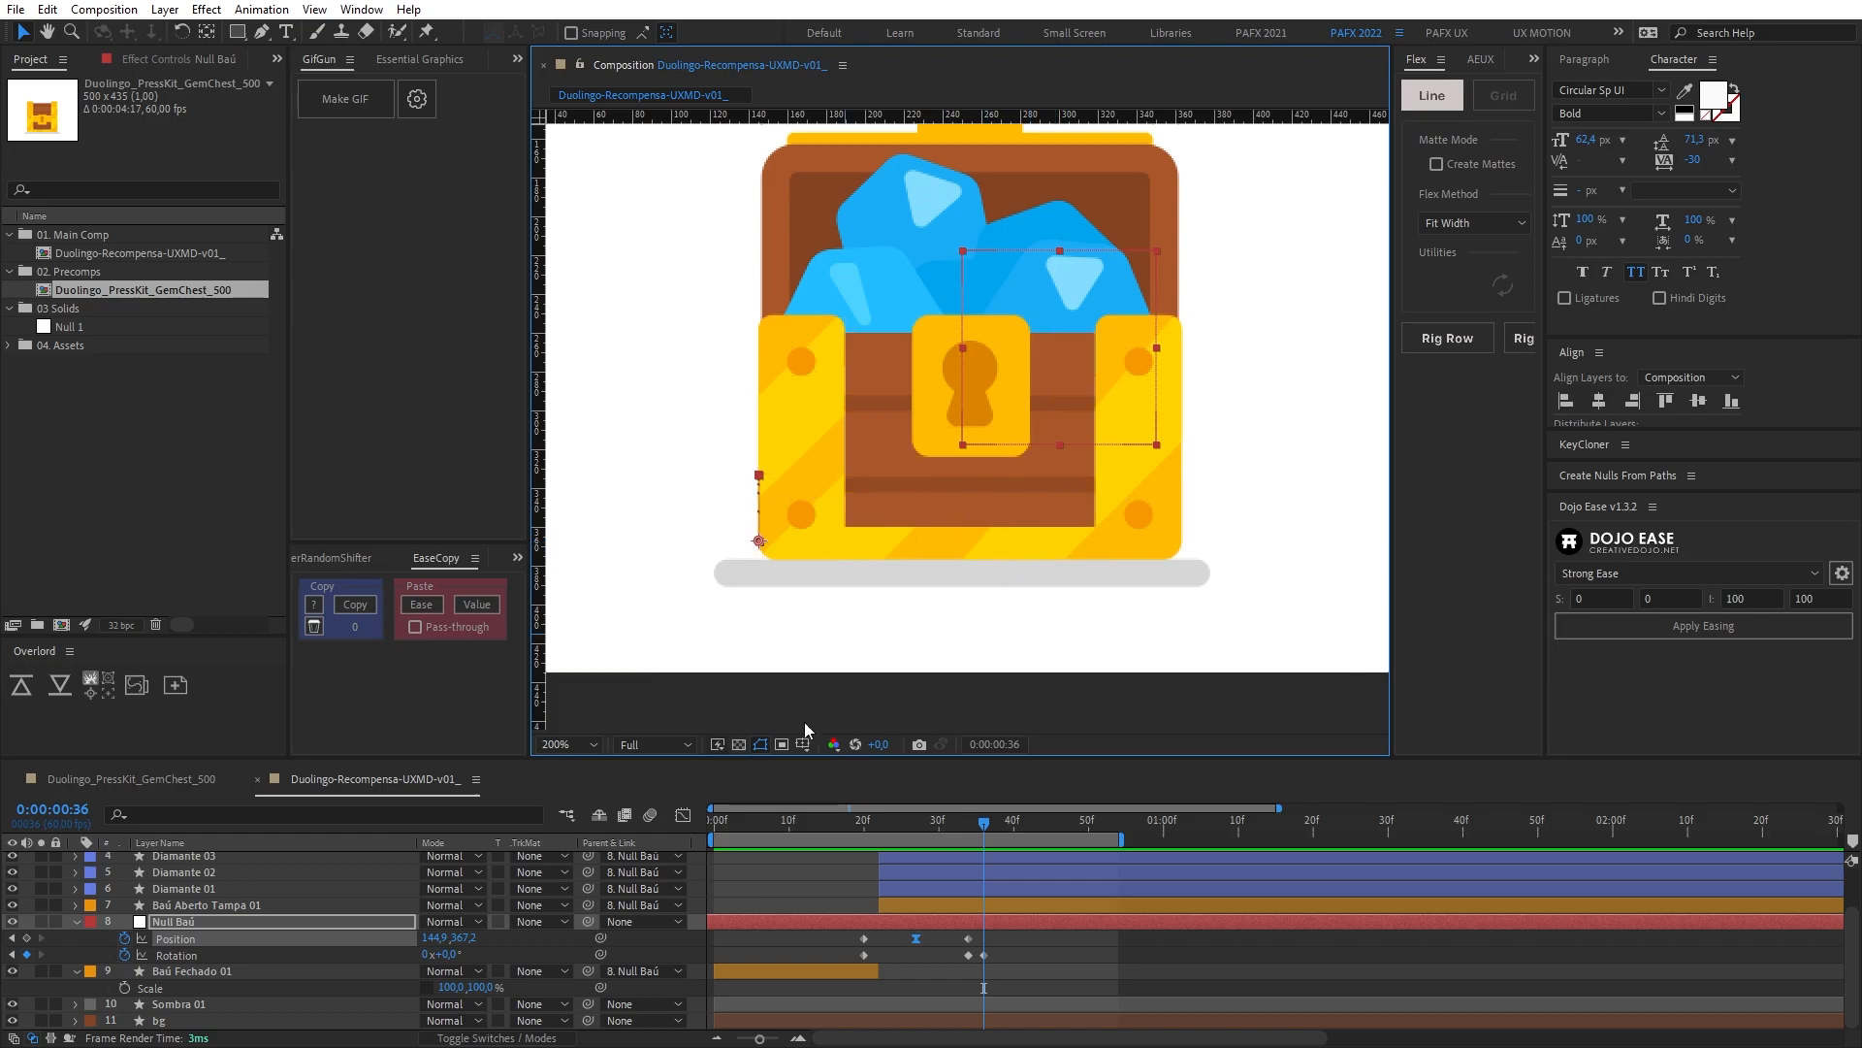
left_click(258, 922)
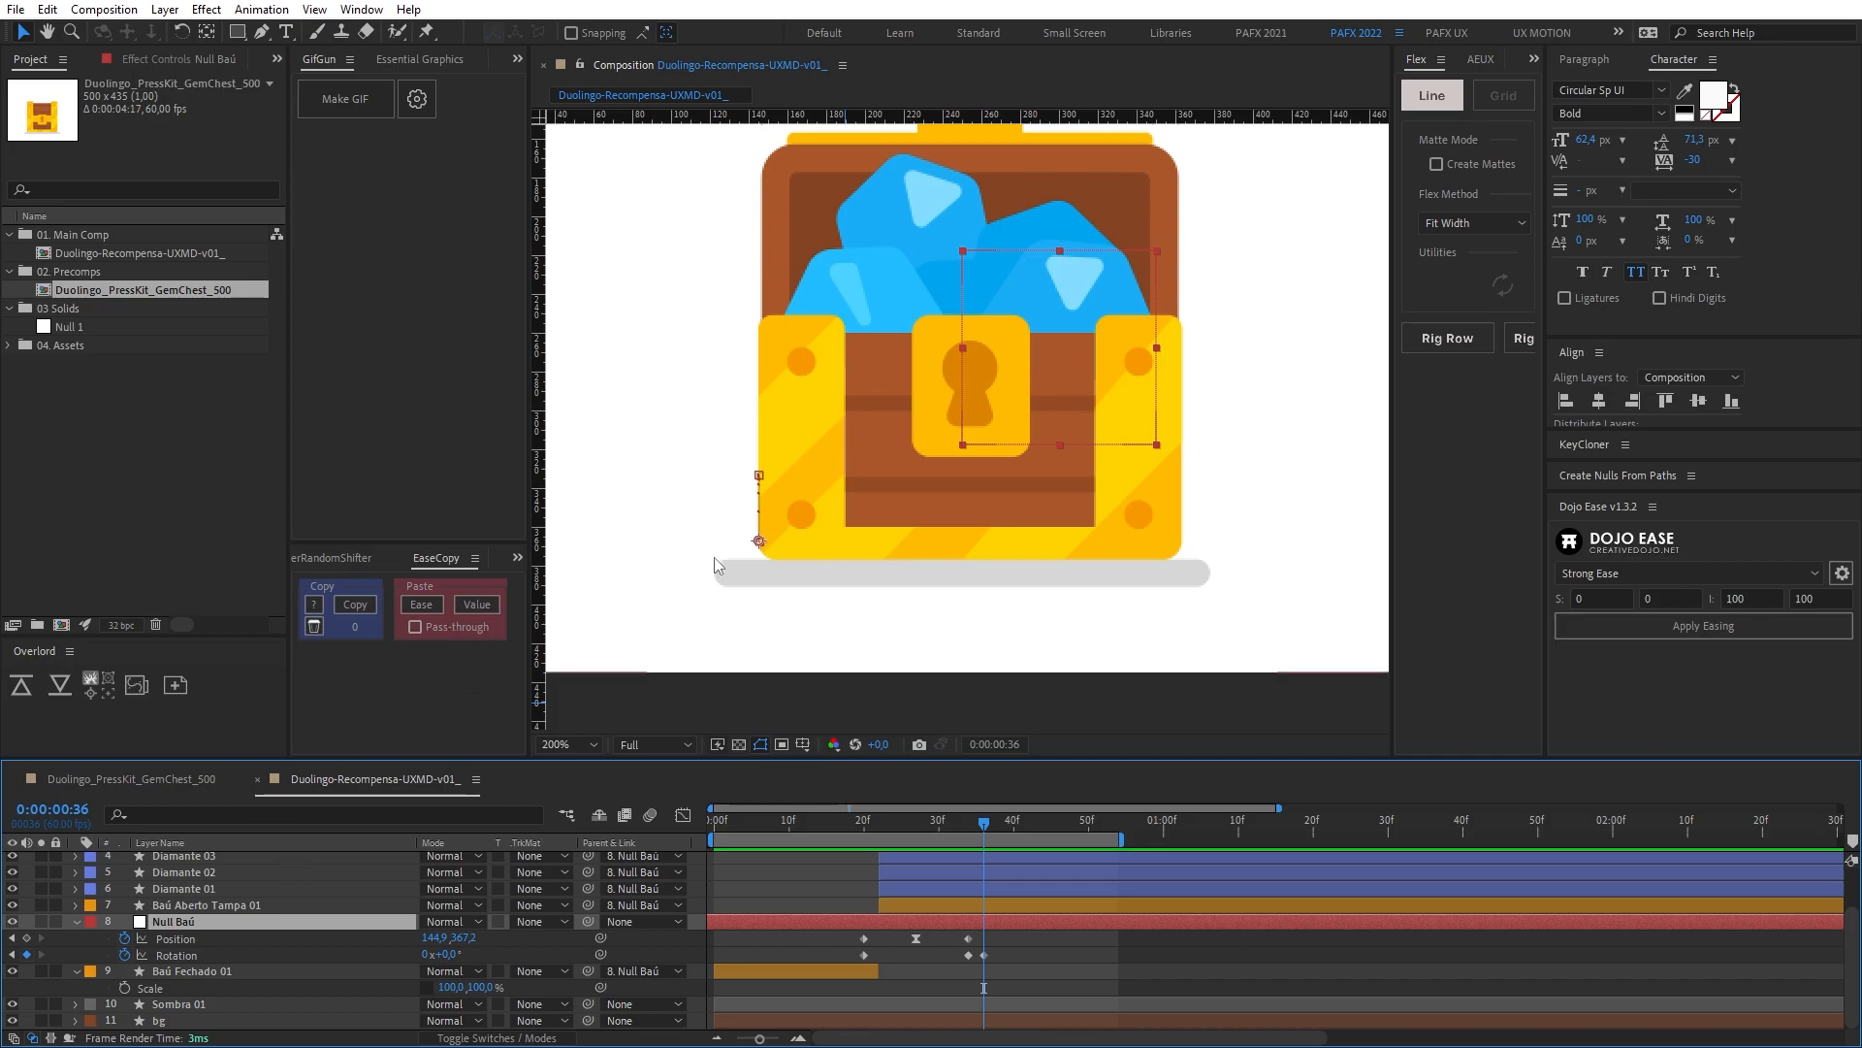
key("y")
left_click_drag(762, 540, 886, 498)
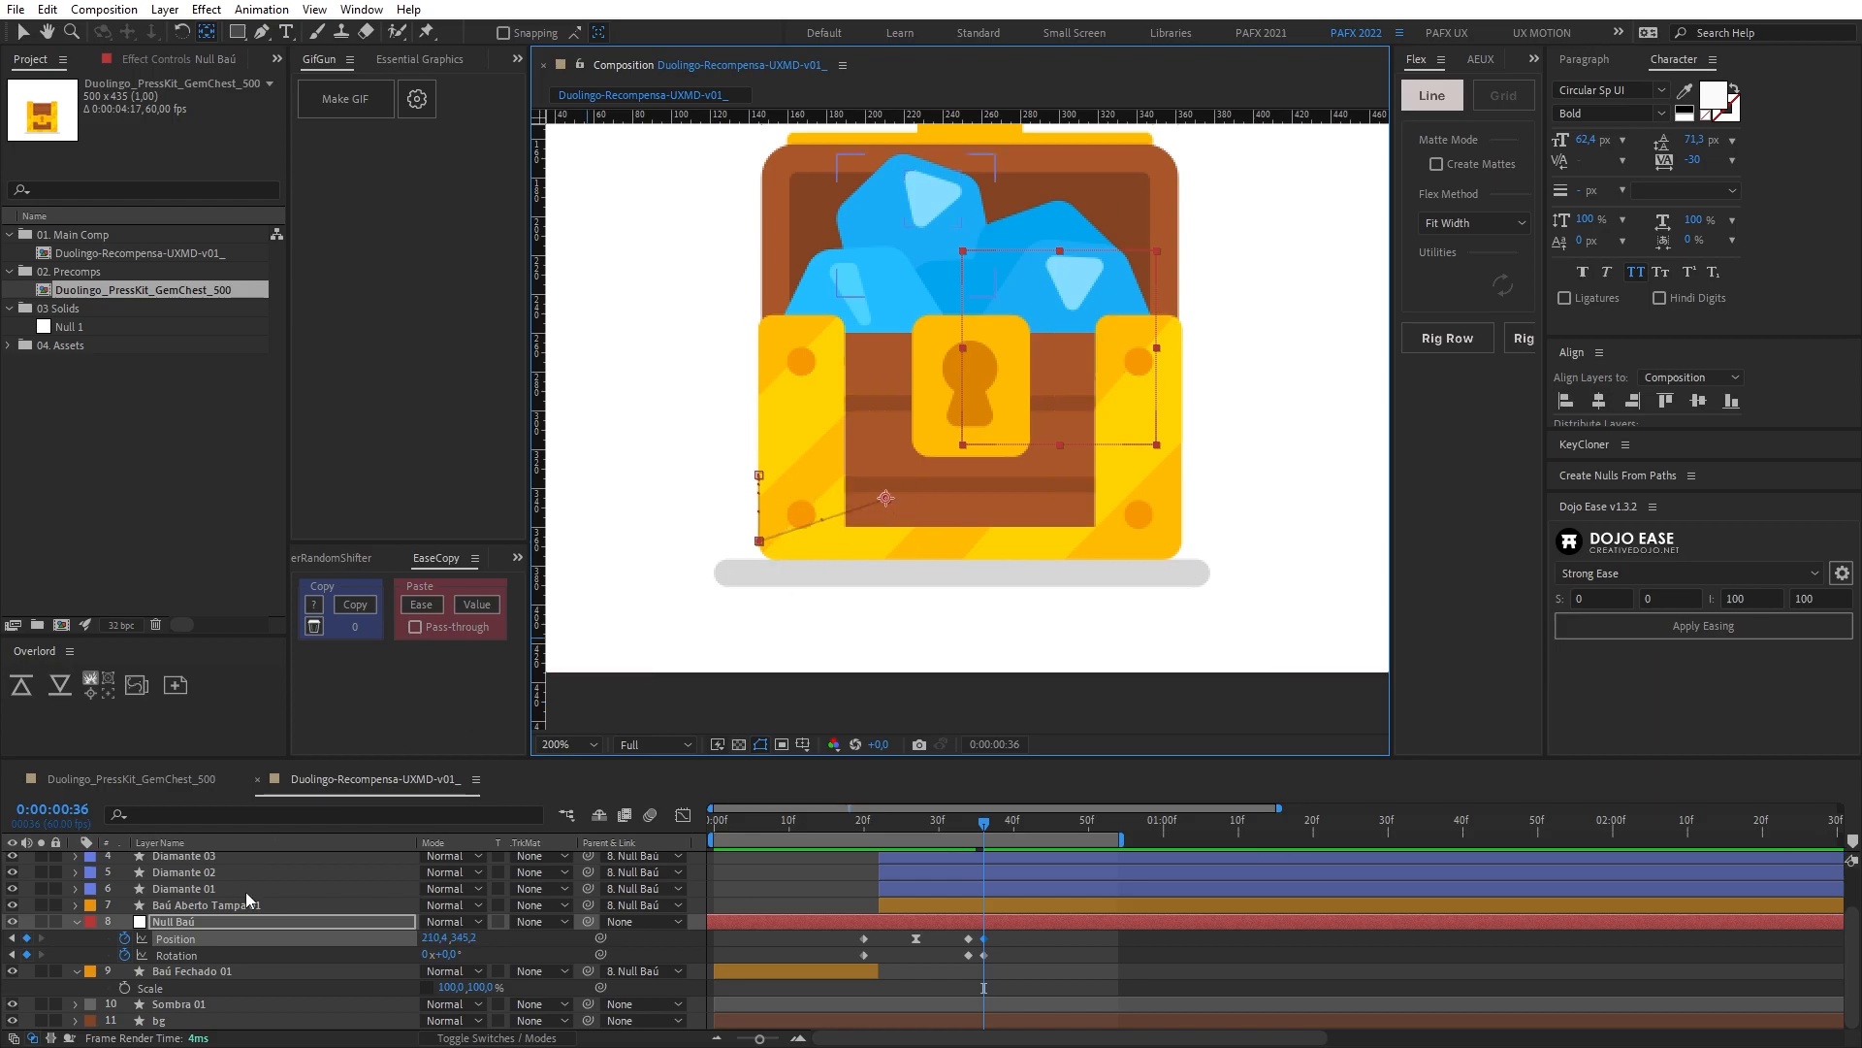
key("ctrl+z")
Step: Add Anchor Point and Position keyframes to Null Baú at frame 36, undoing a trial anchor move beforehand
key("u")
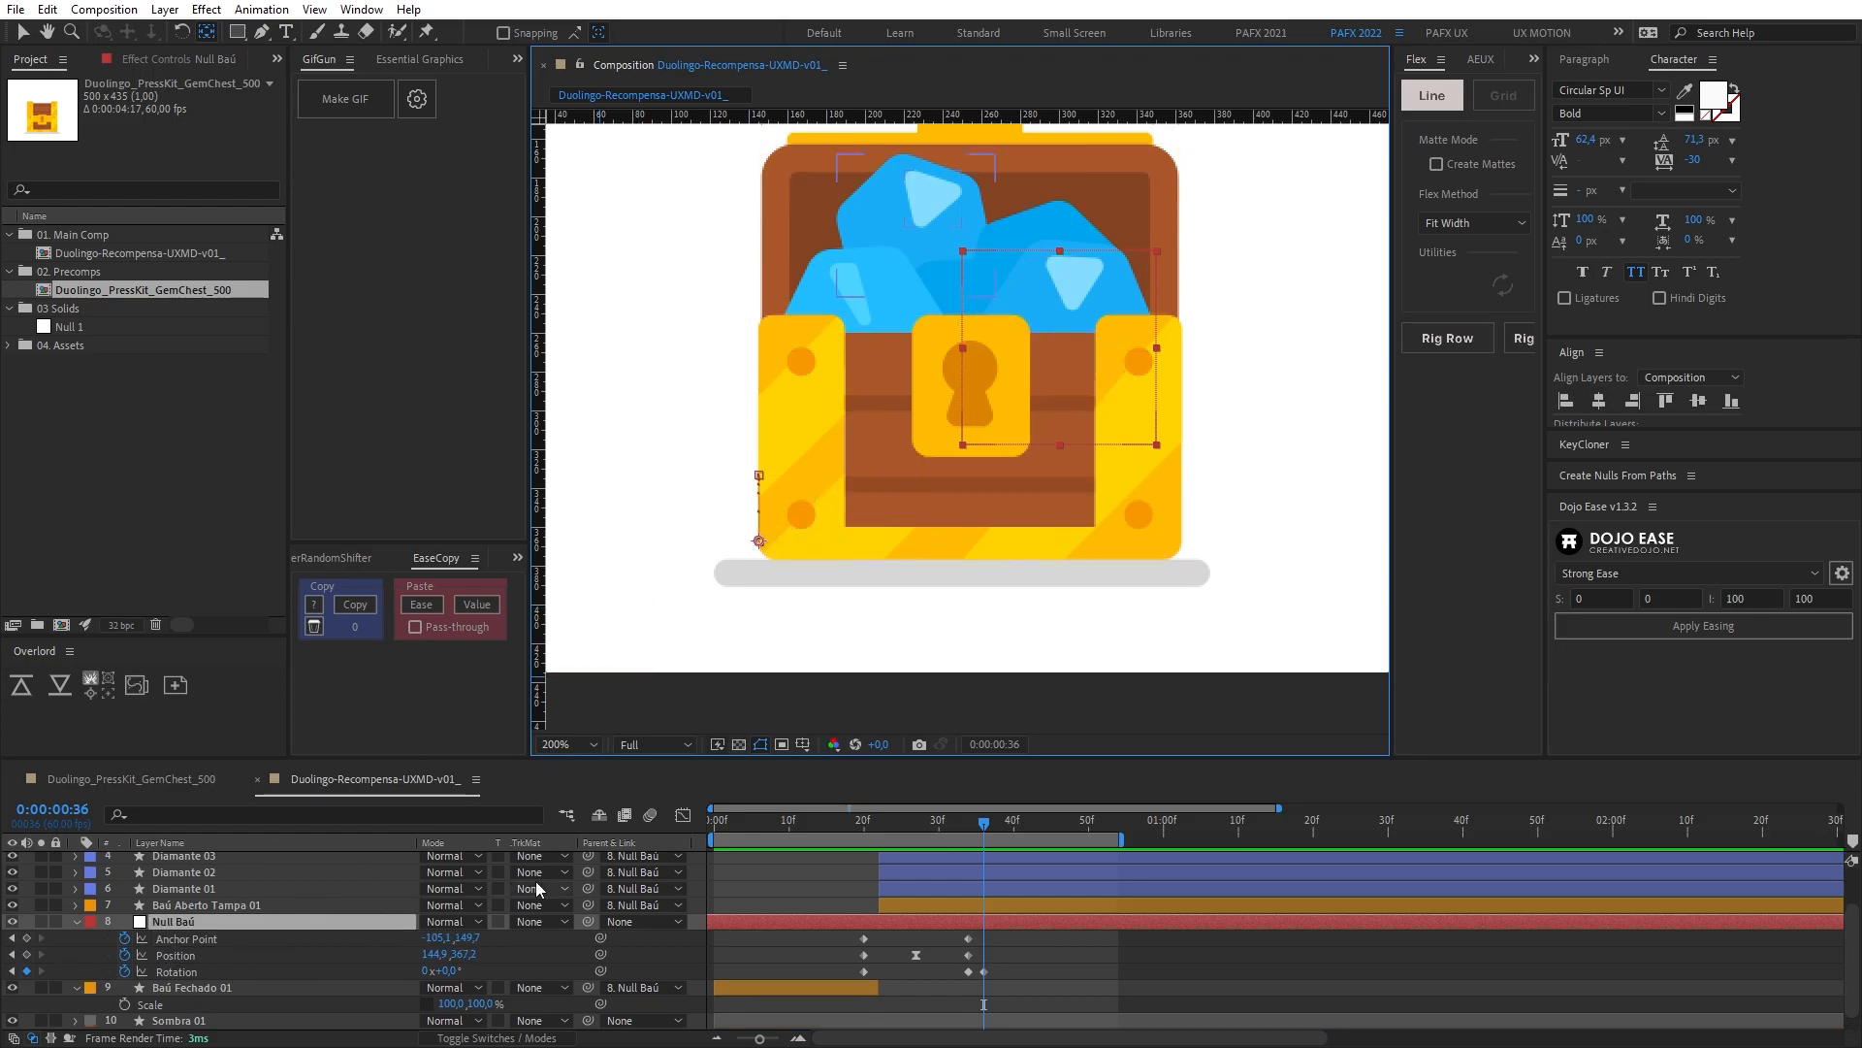
left_click_drag(759, 540, 826, 516)
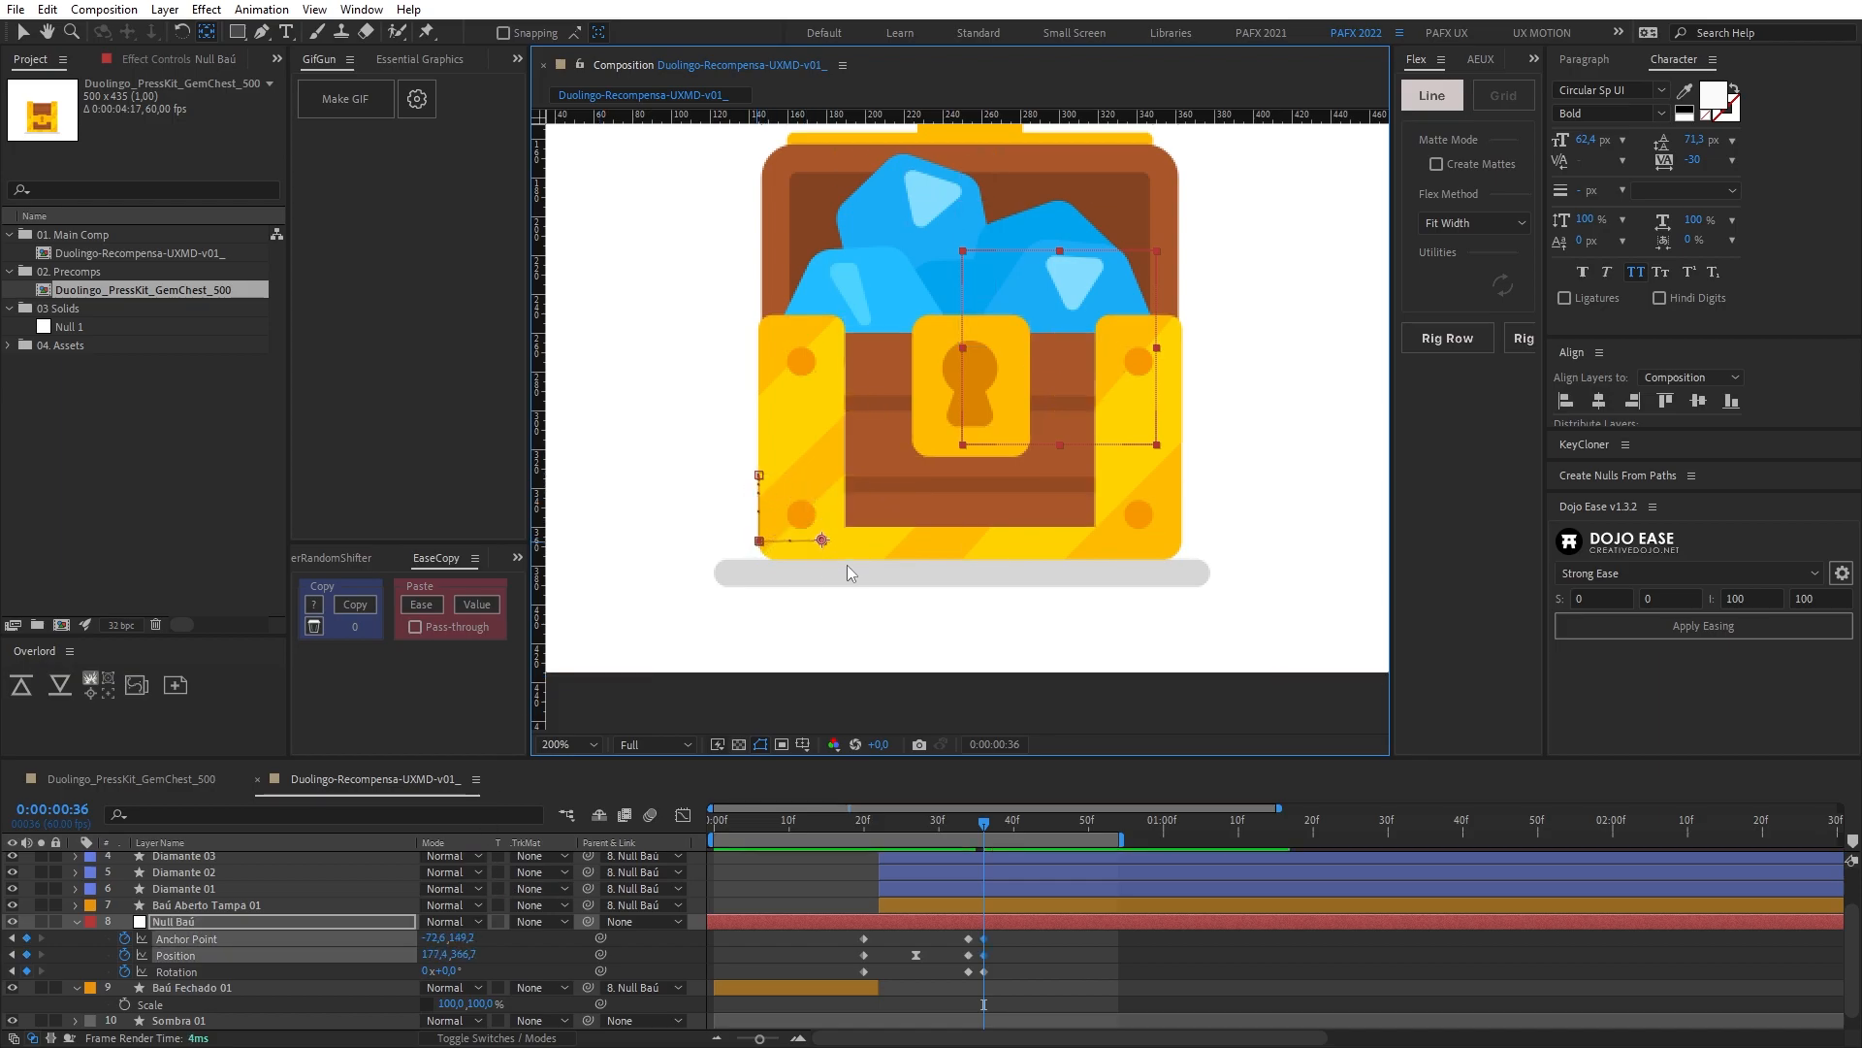
key("ctrl+z")
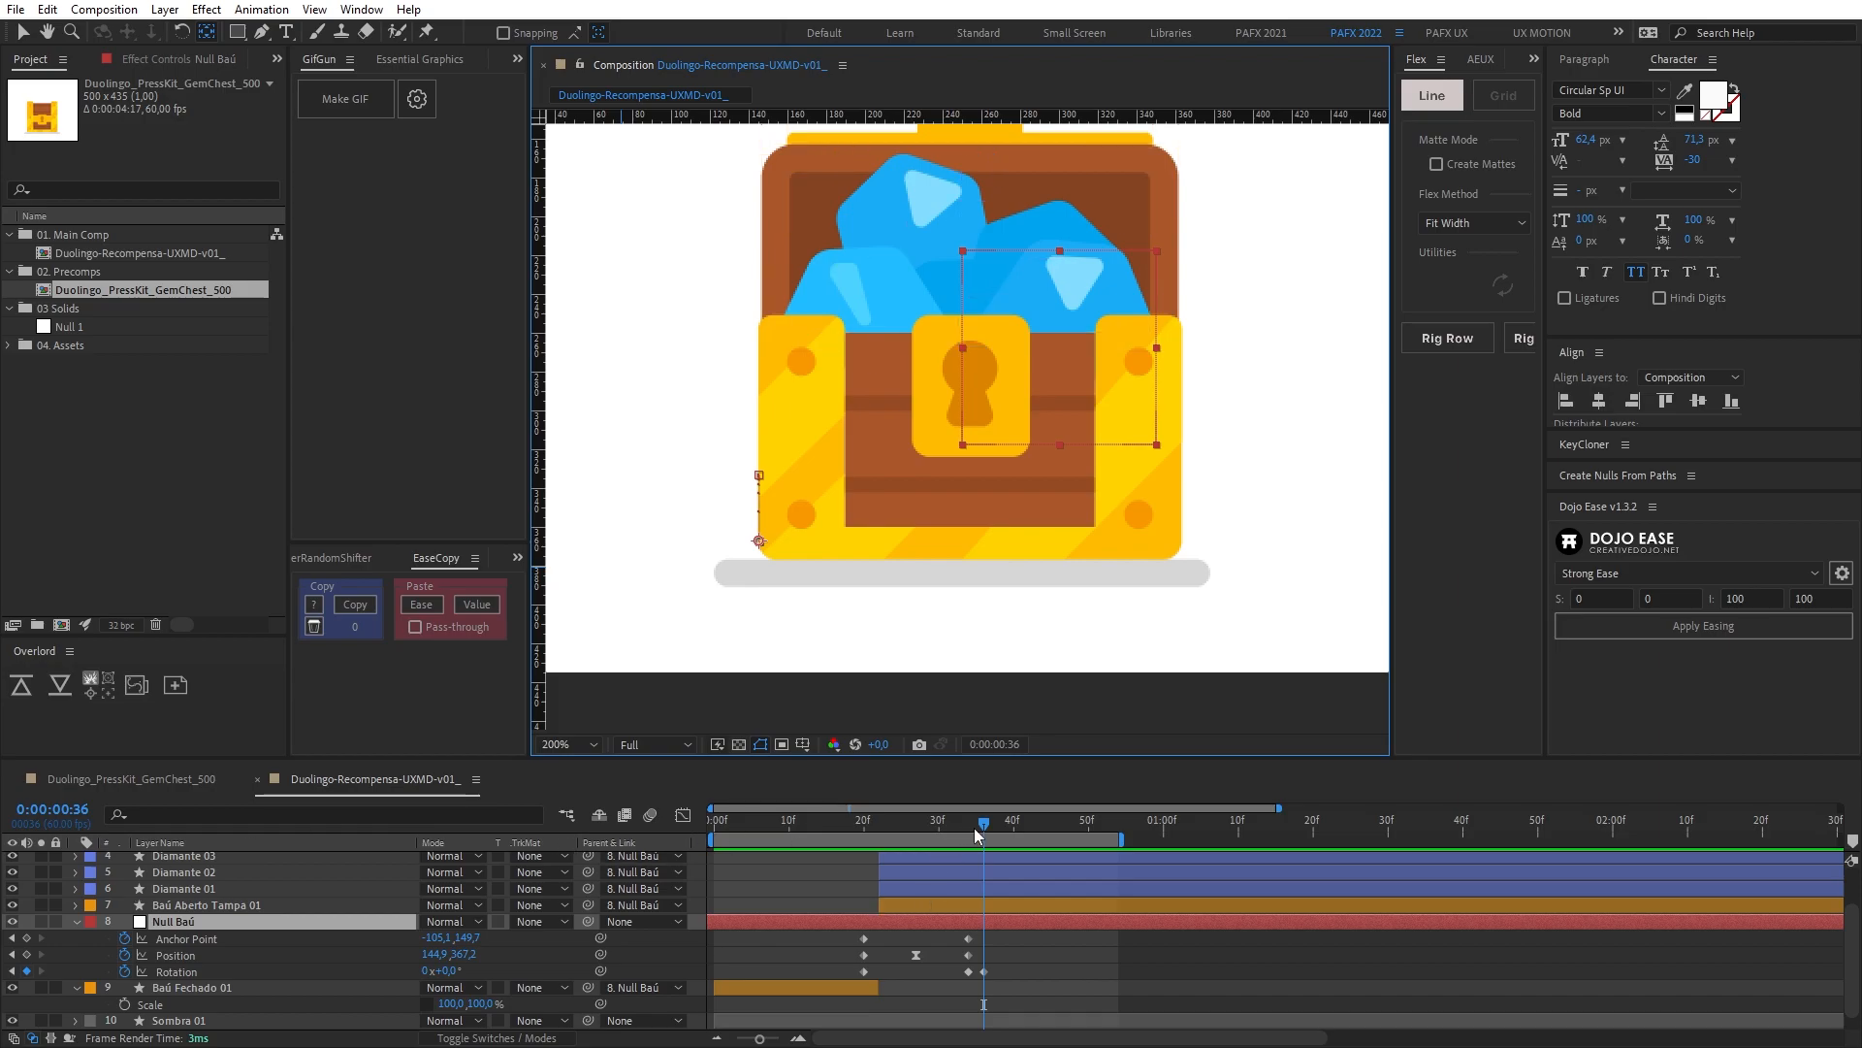
left_click(26, 938)
left_click(27, 954)
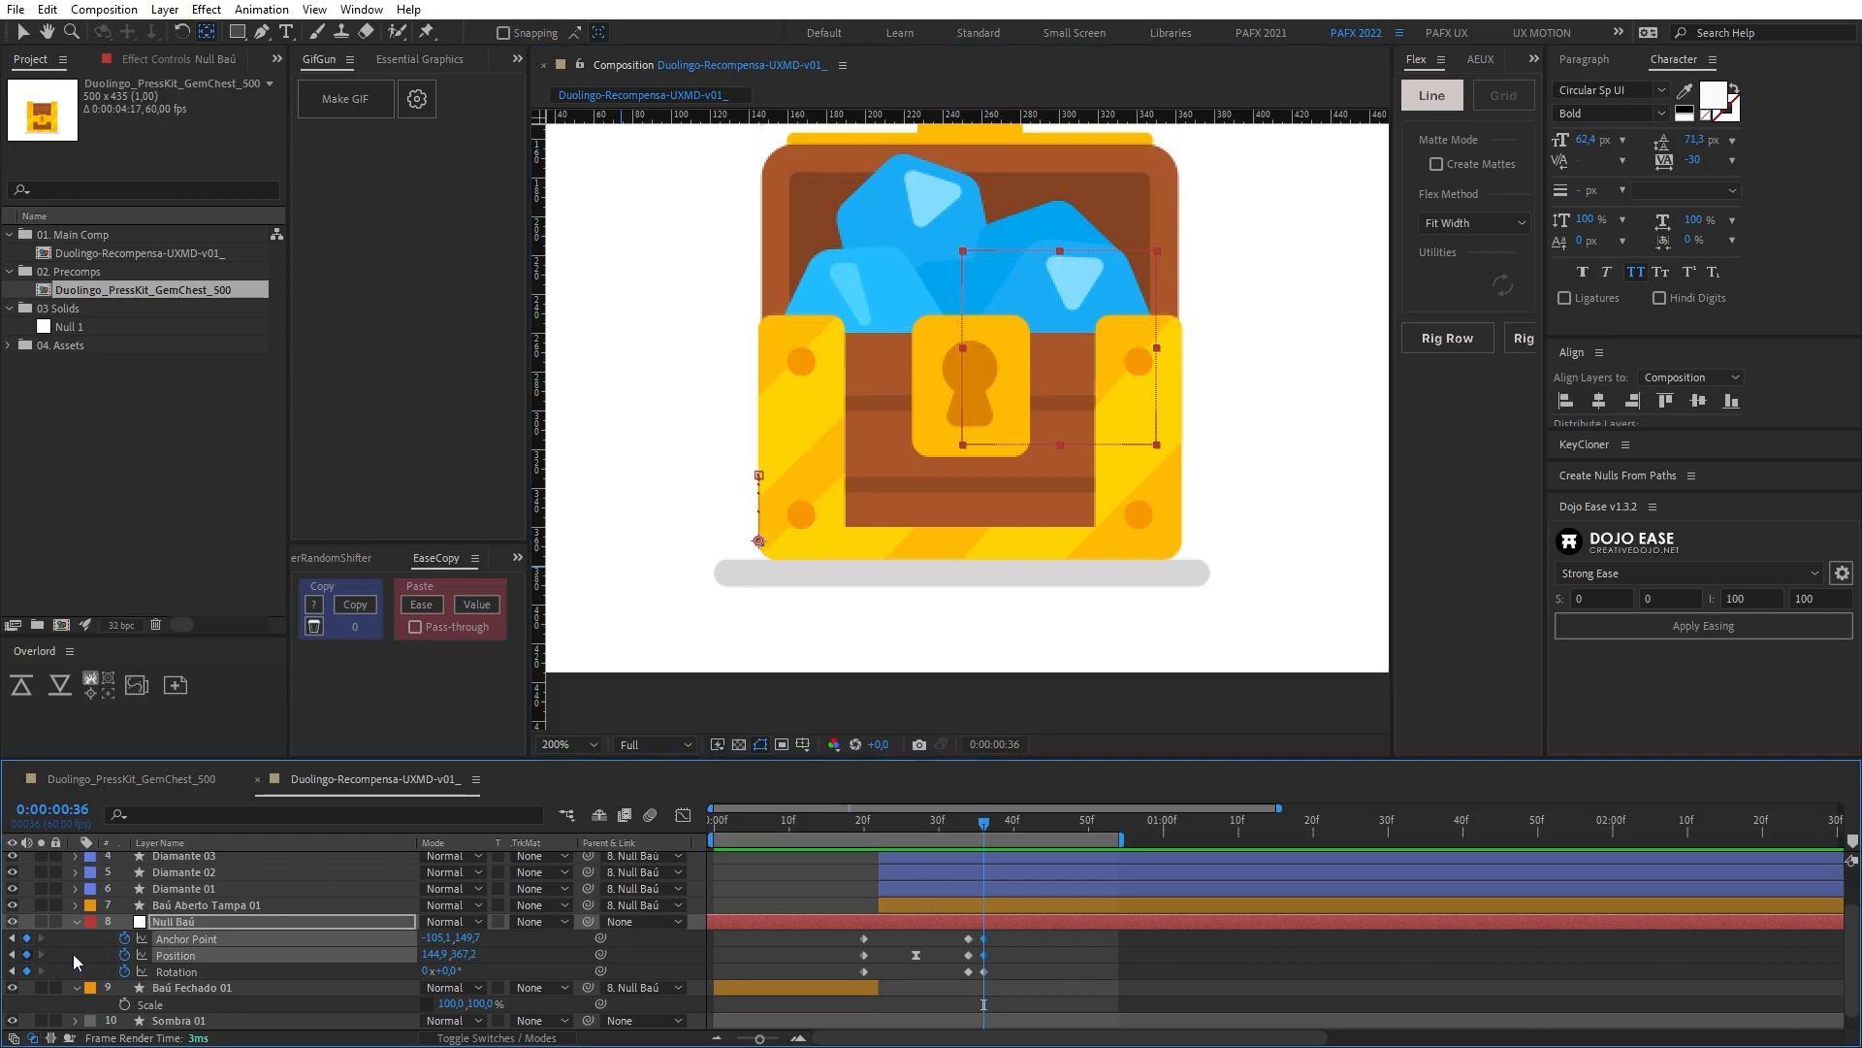
Step: At frame 37, move Null Baú's anchor point to the chest's lower-right corner and add a Rotation keyframe, undoing a trial tilt
key("Page_Down")
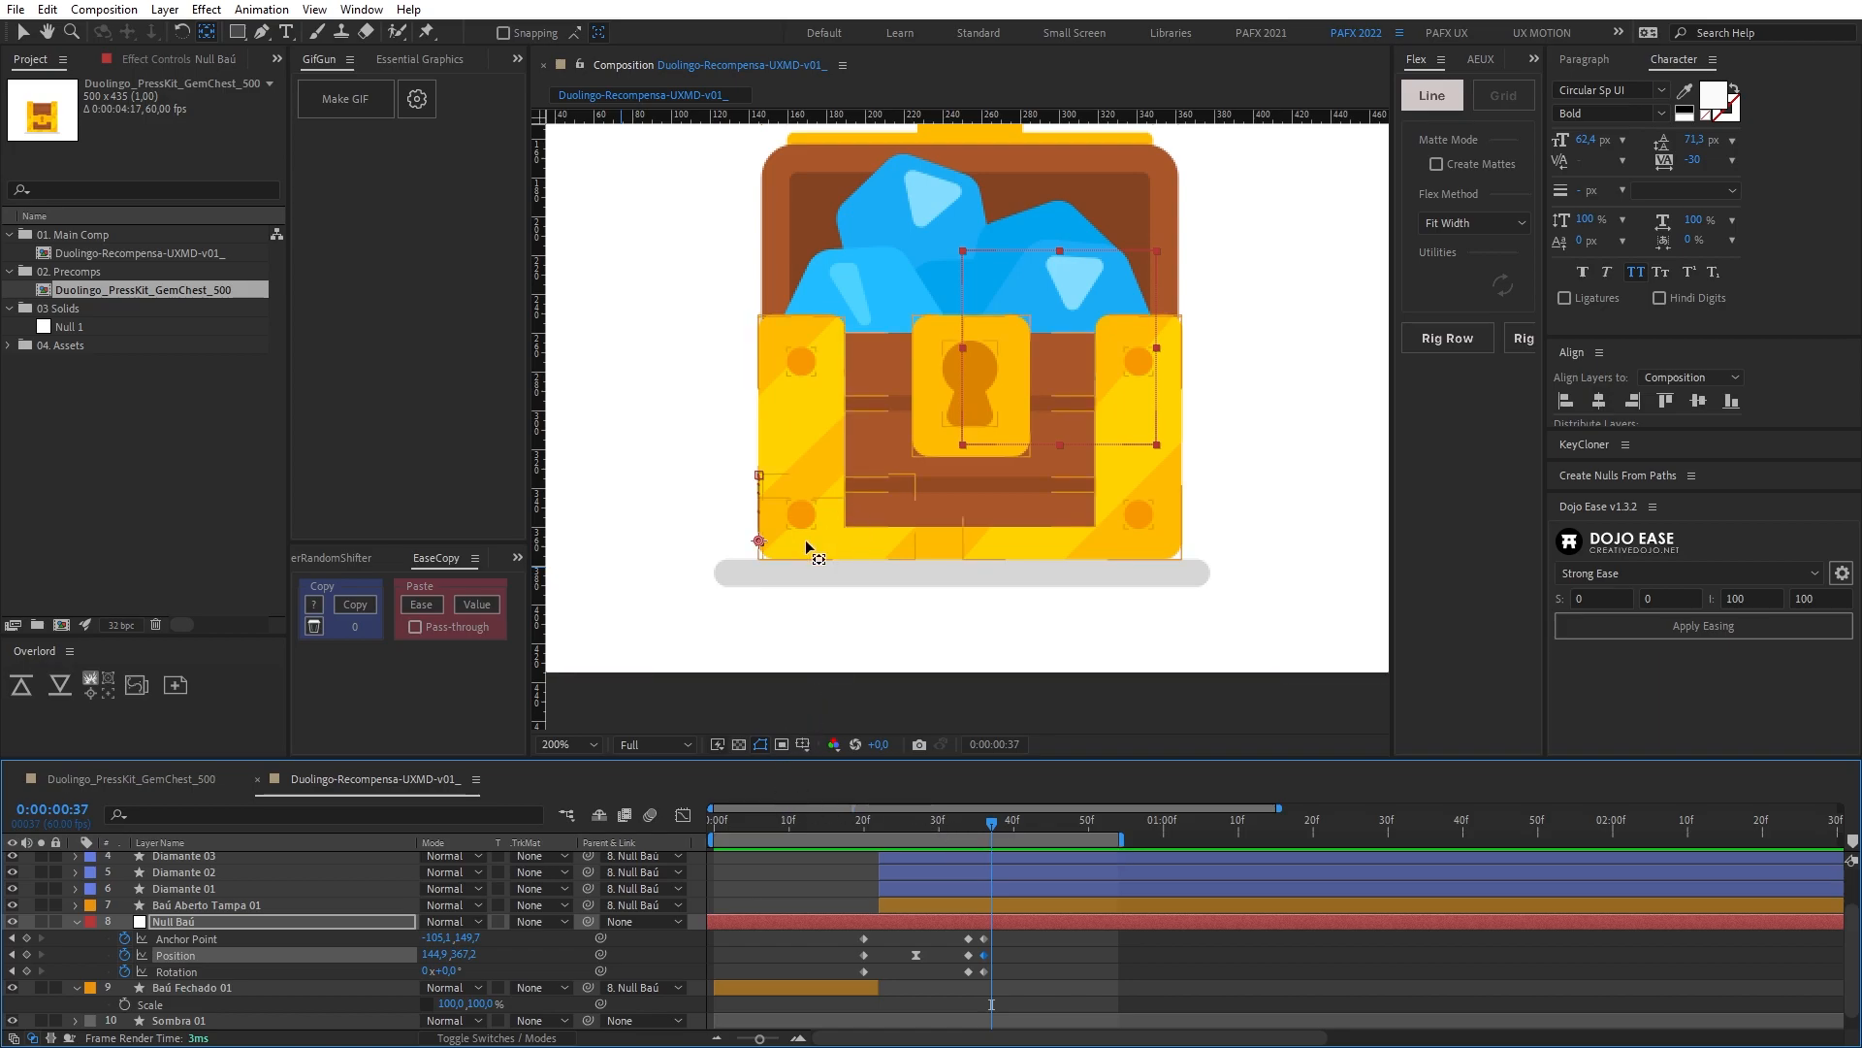
left_click_drag(765, 543, 1167, 560)
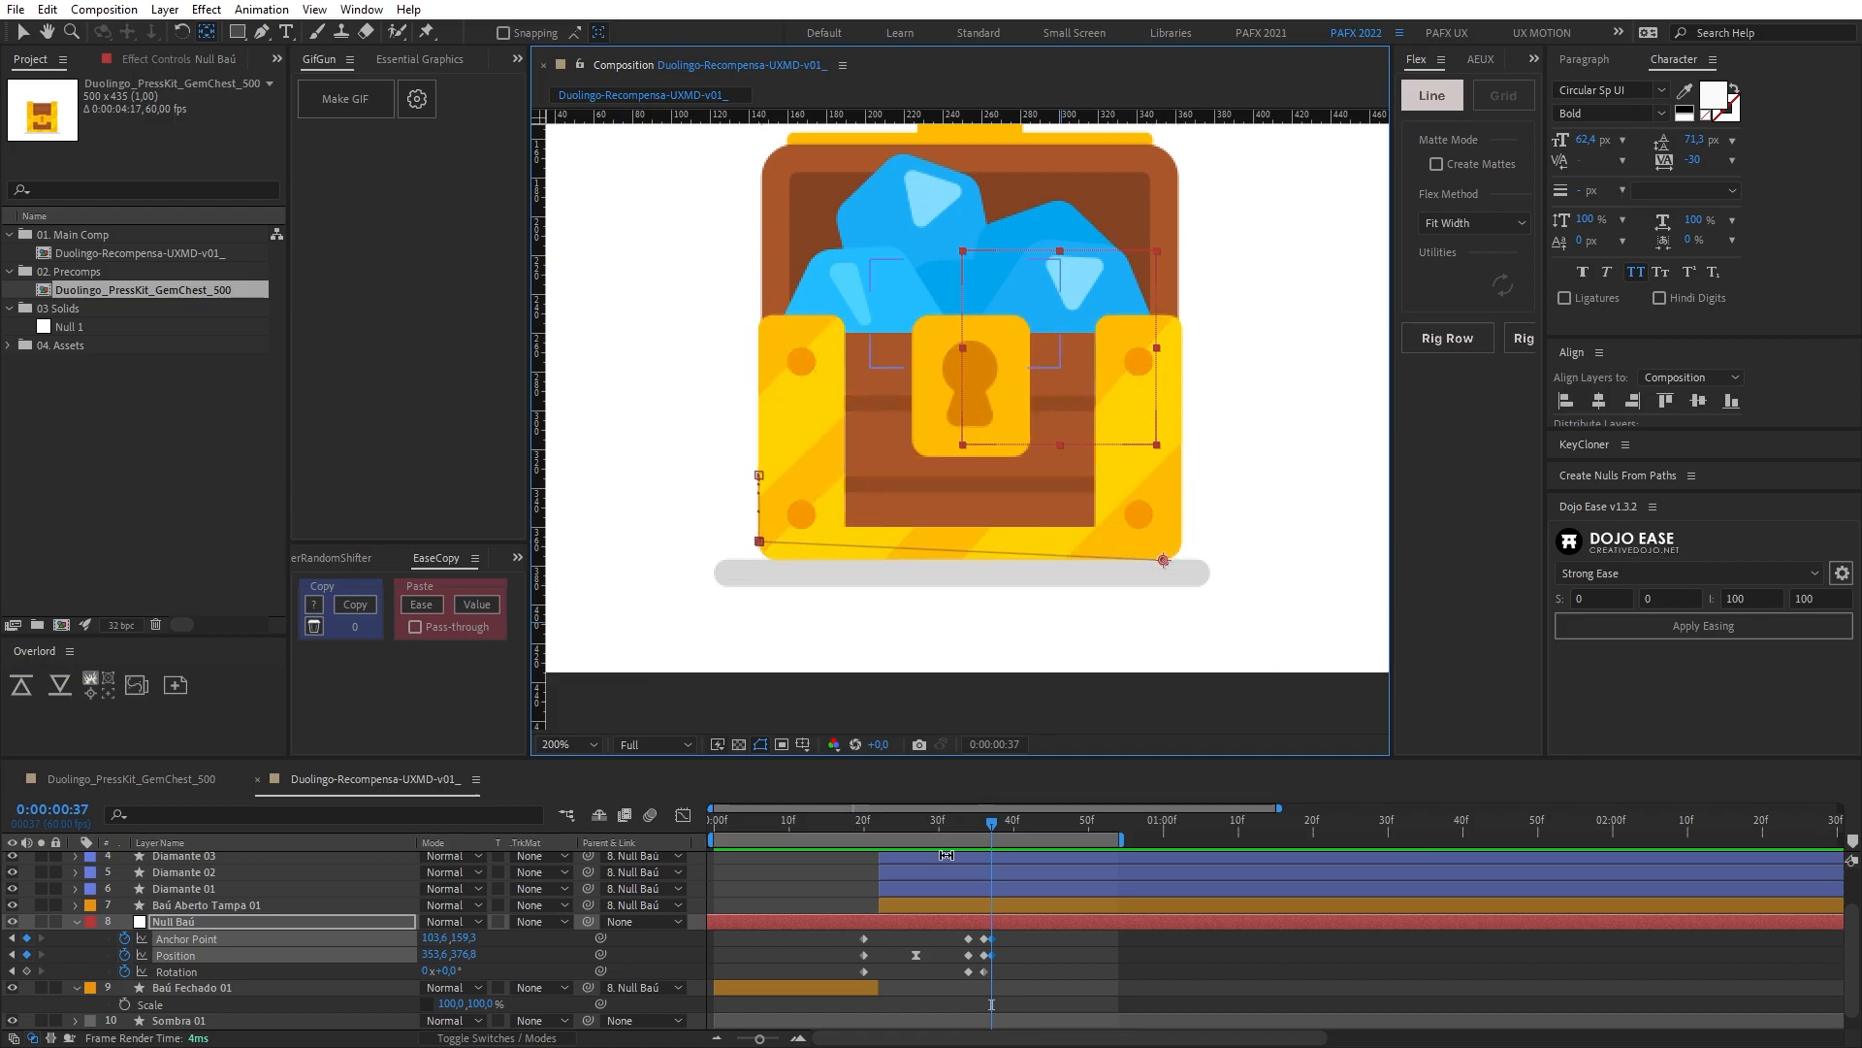
mouse_move(999, 829)
left_mouse_down()
mouse_move(953, 831)
mouse_move(1011, 840)
mouse_move(994, 841)
left_mouse_up()
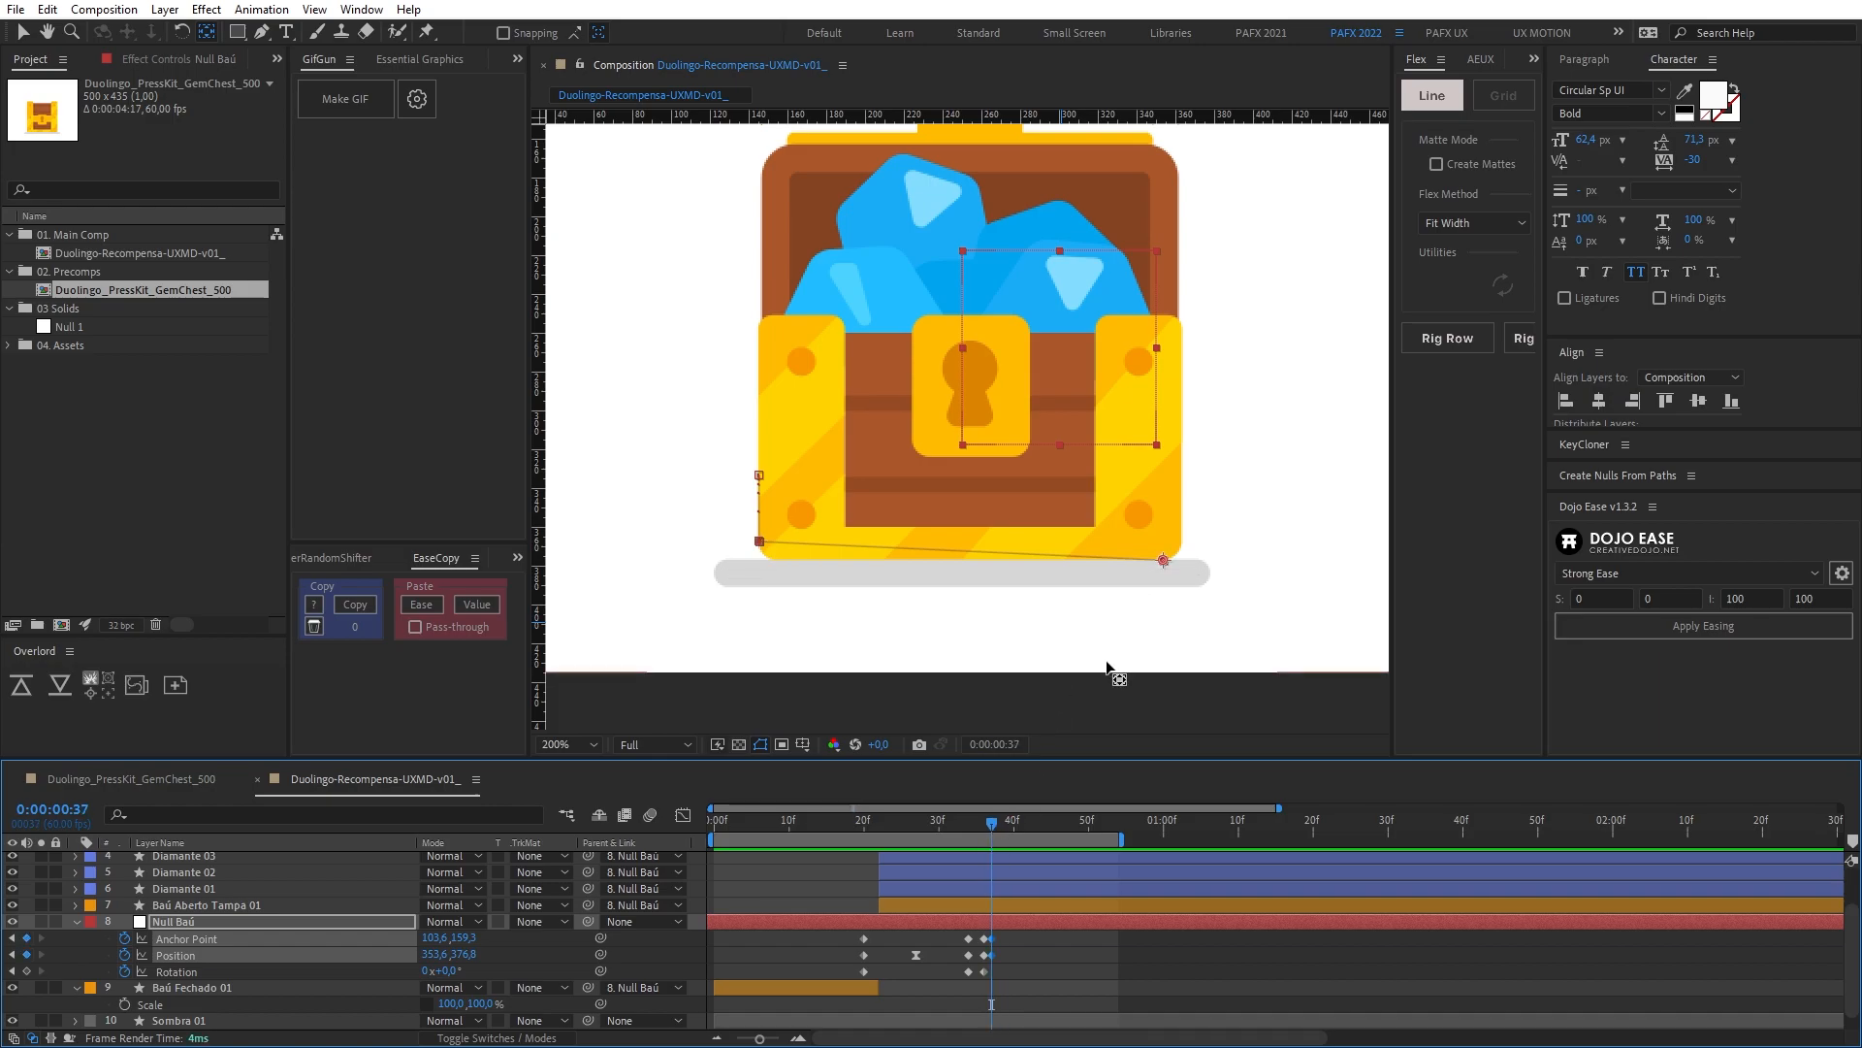
left_click(27, 971)
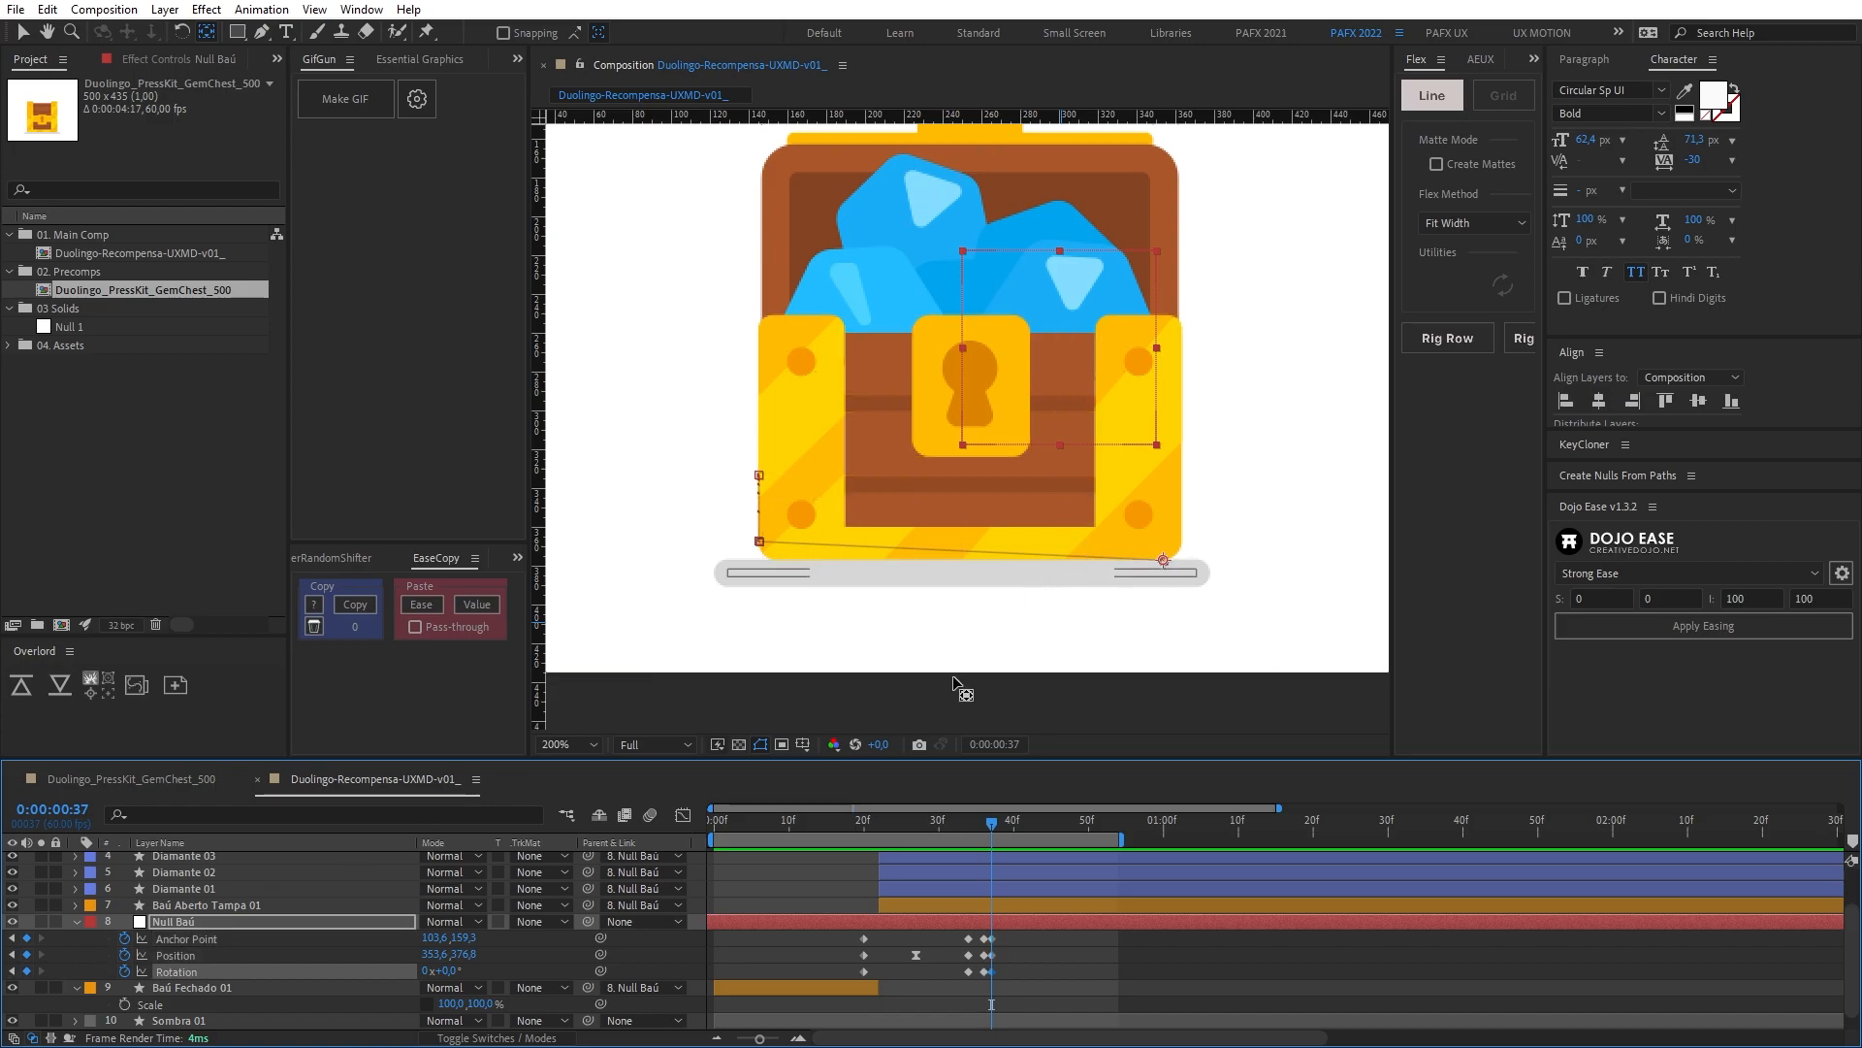
left_click_drag(449, 971, 509, 937)
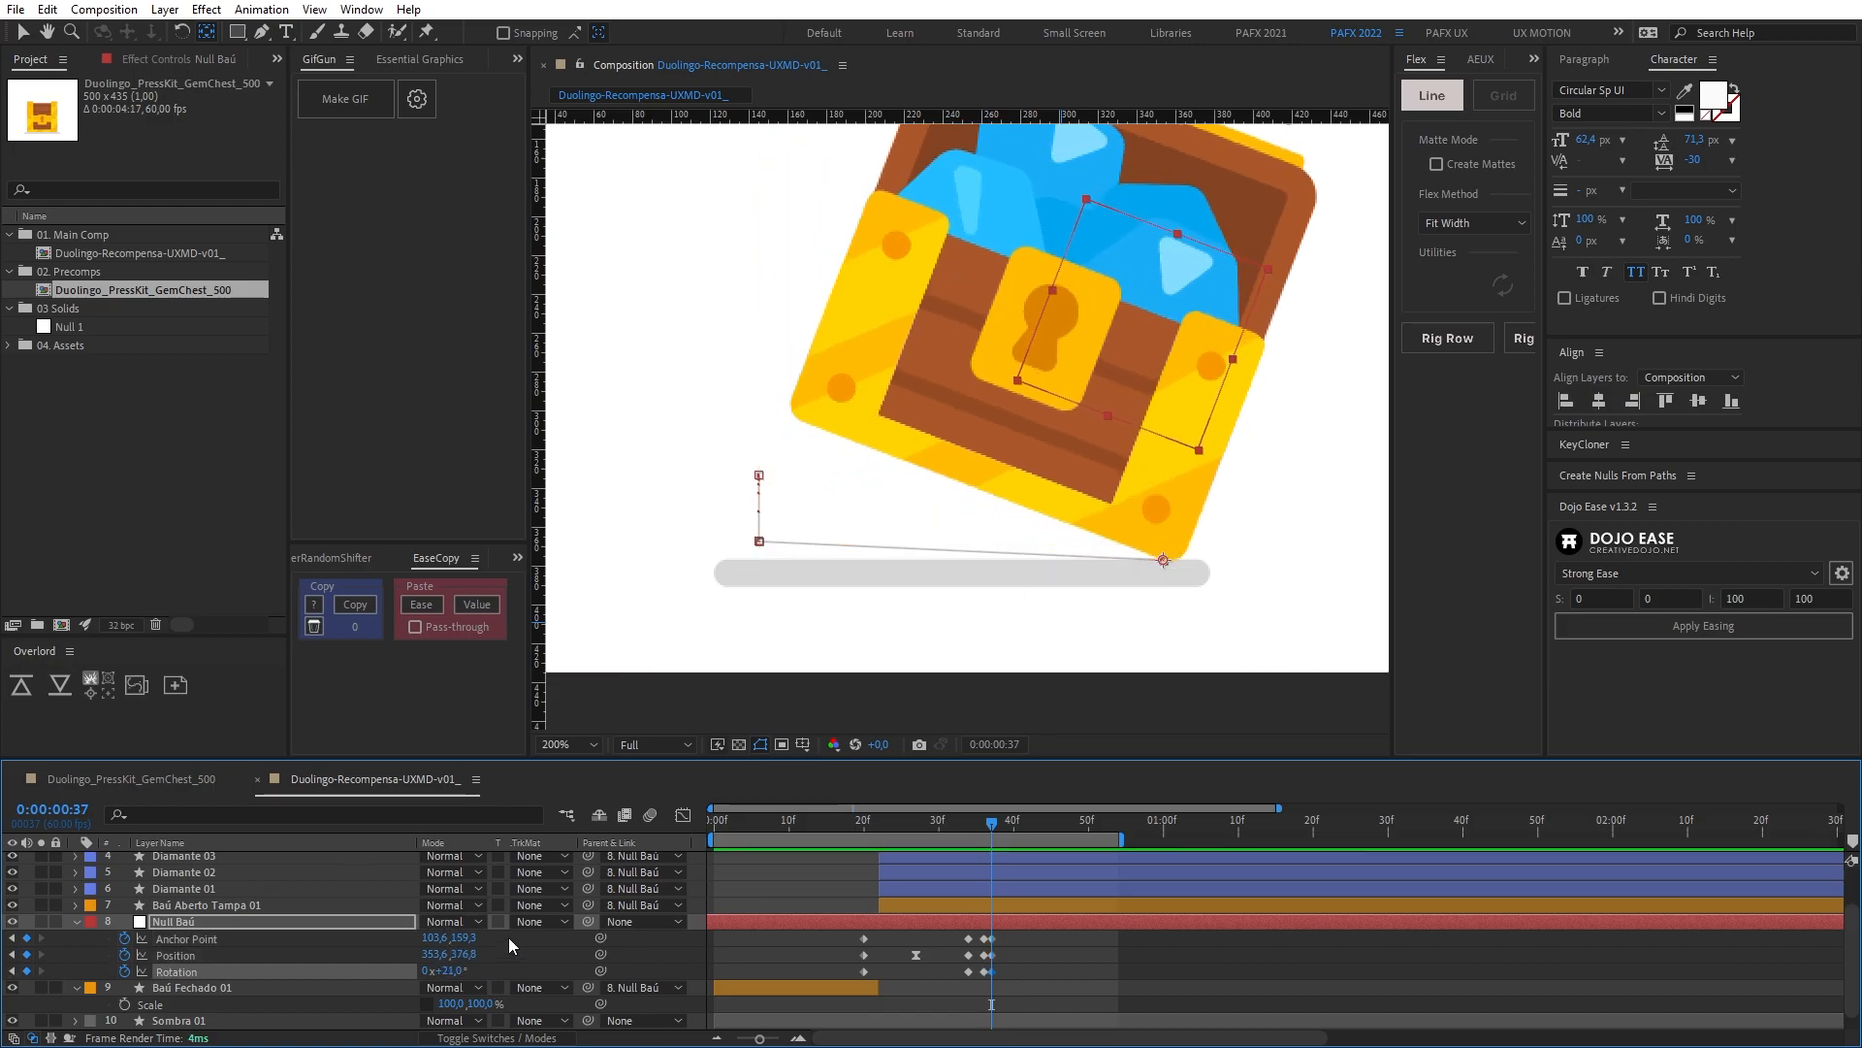
key("ctrl+z")
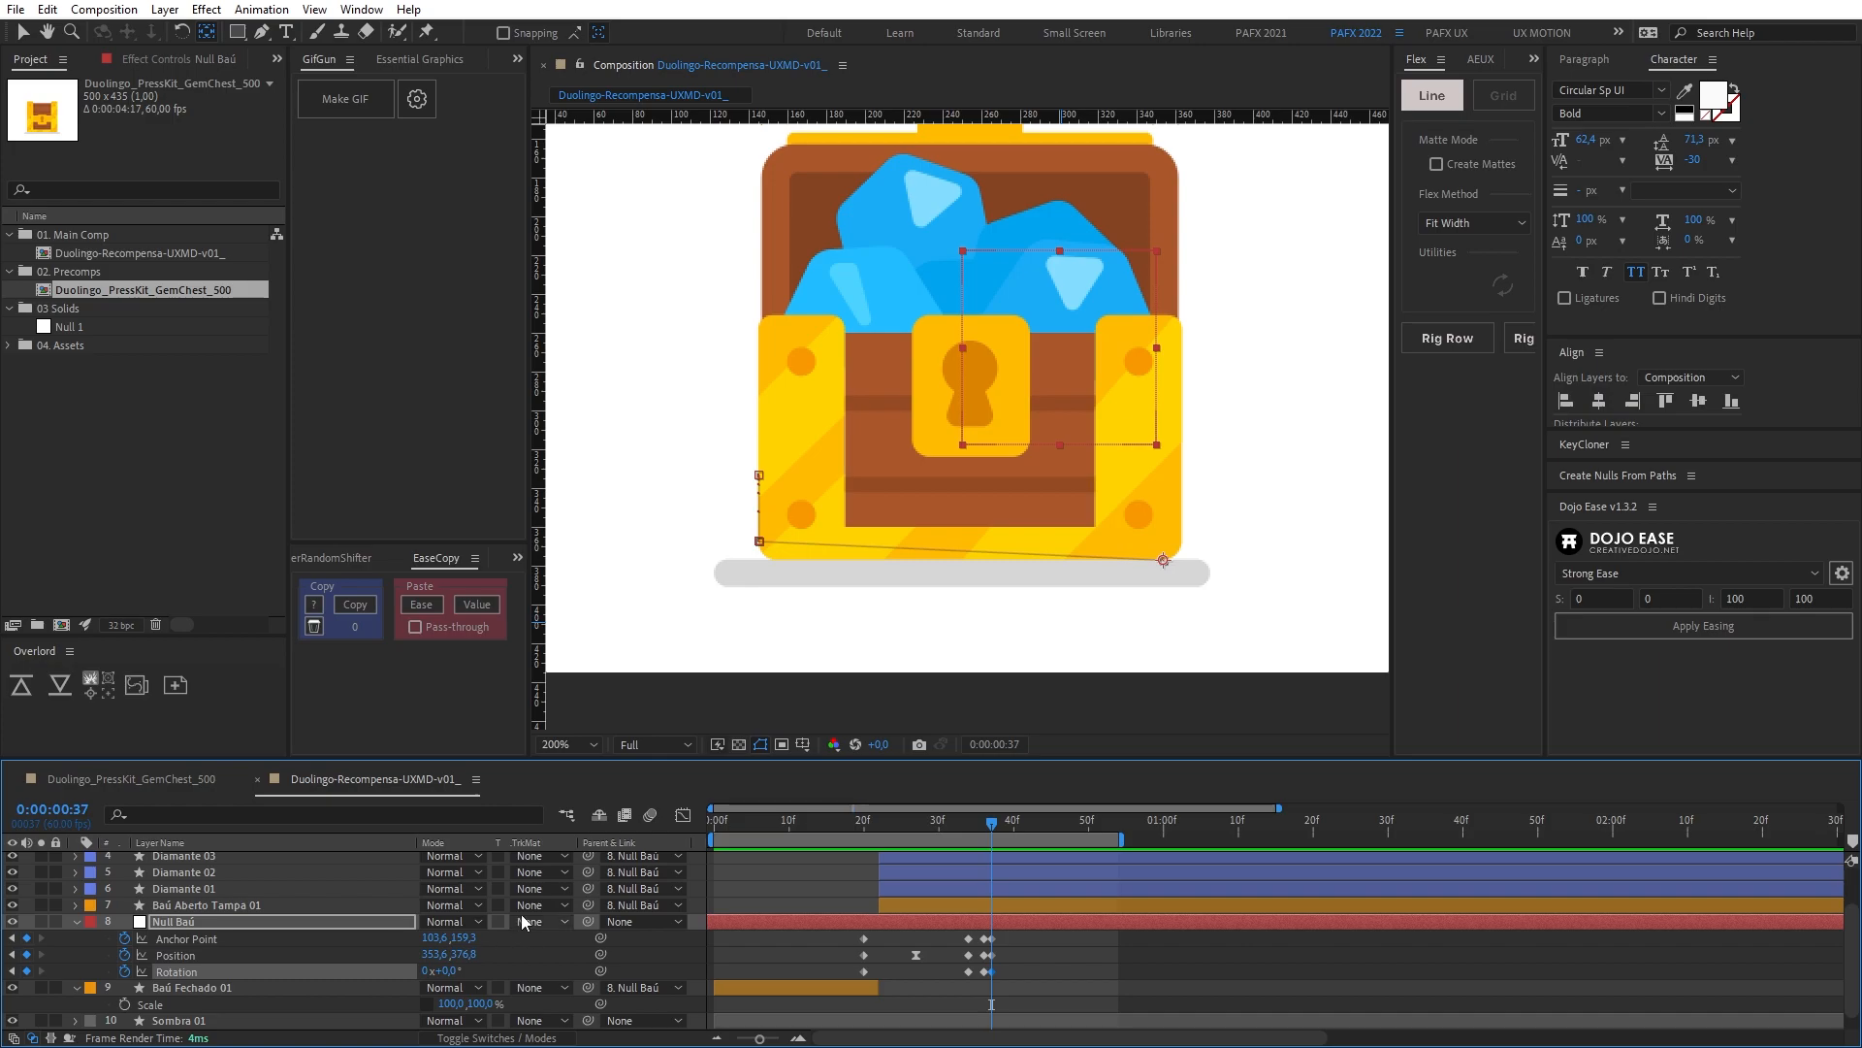
Step: Add a Rotation keyframe to Null Baú at frame 47 and set its Rotation to about 3,6° at frame 42
key("shift+Page_Down")
left_click(26, 971)
key("Page_Up")
key("Page_Up")
key("Page_Up")
key("Page_Up")
key("Page_Up")
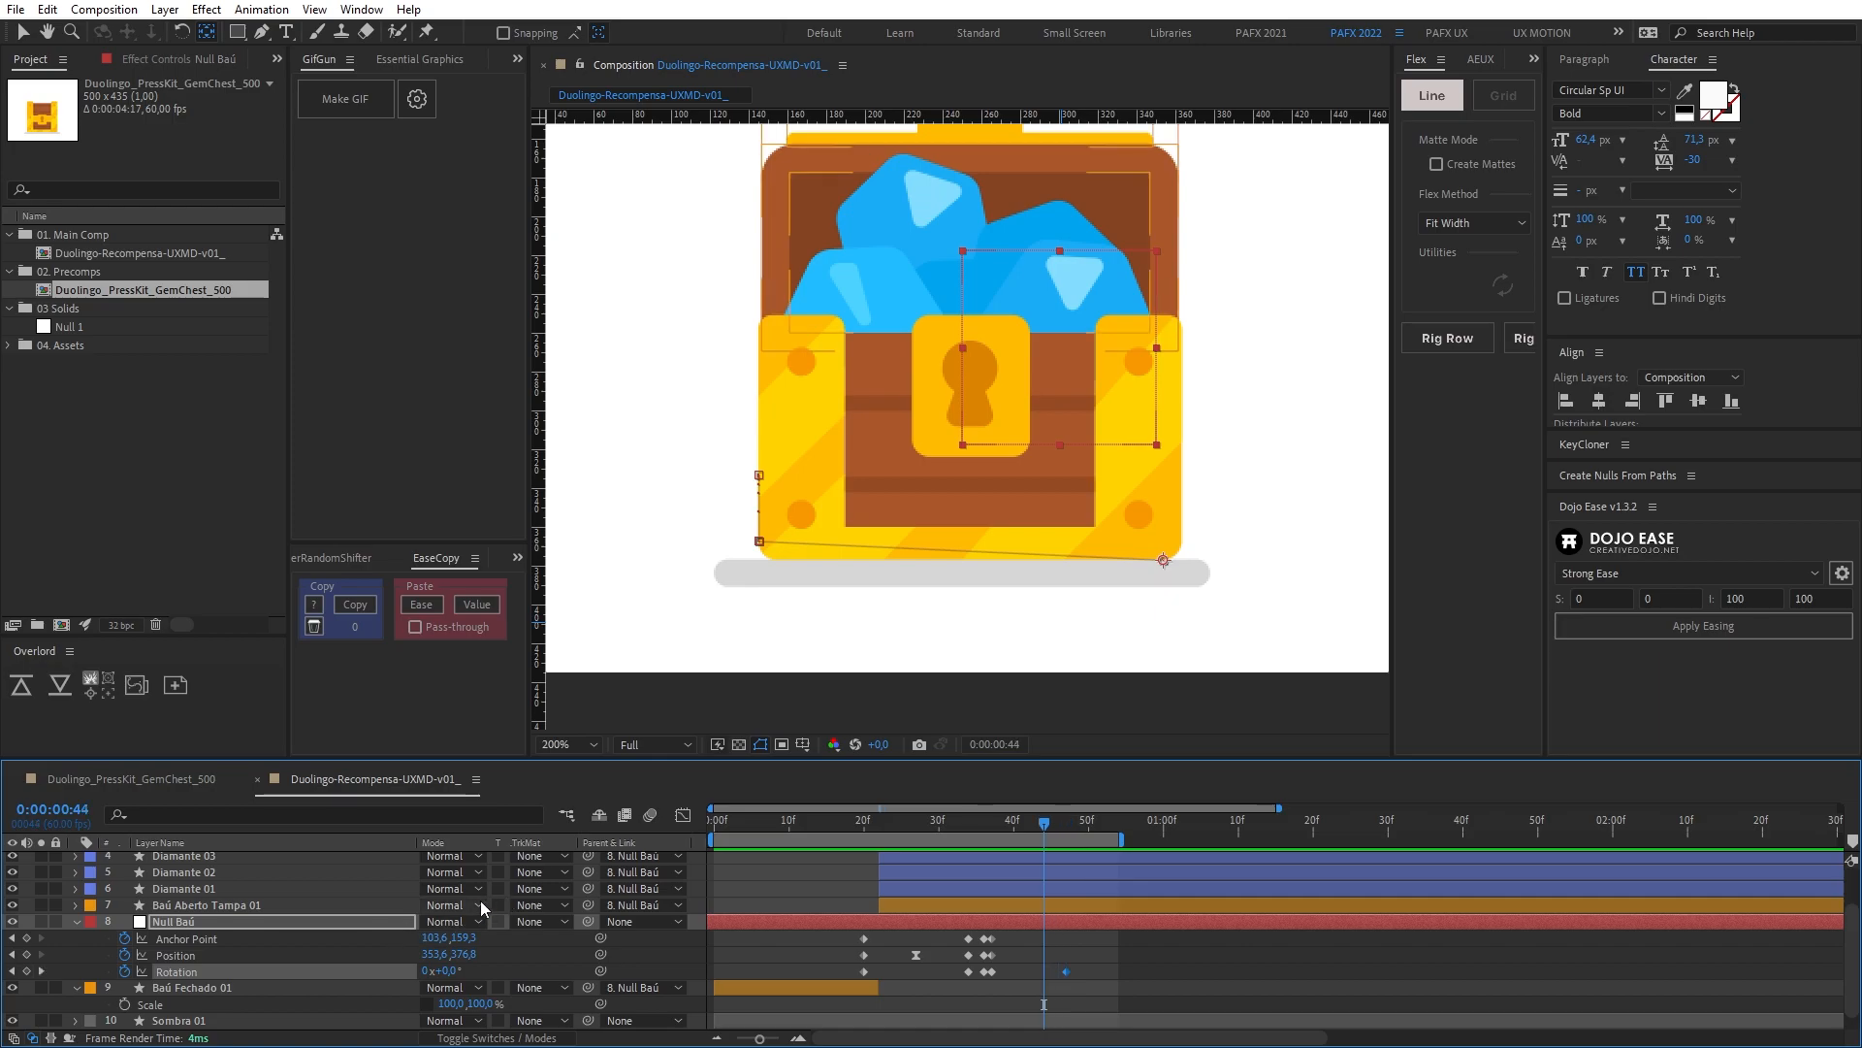
left_click_drag(453, 972, 489, 973)
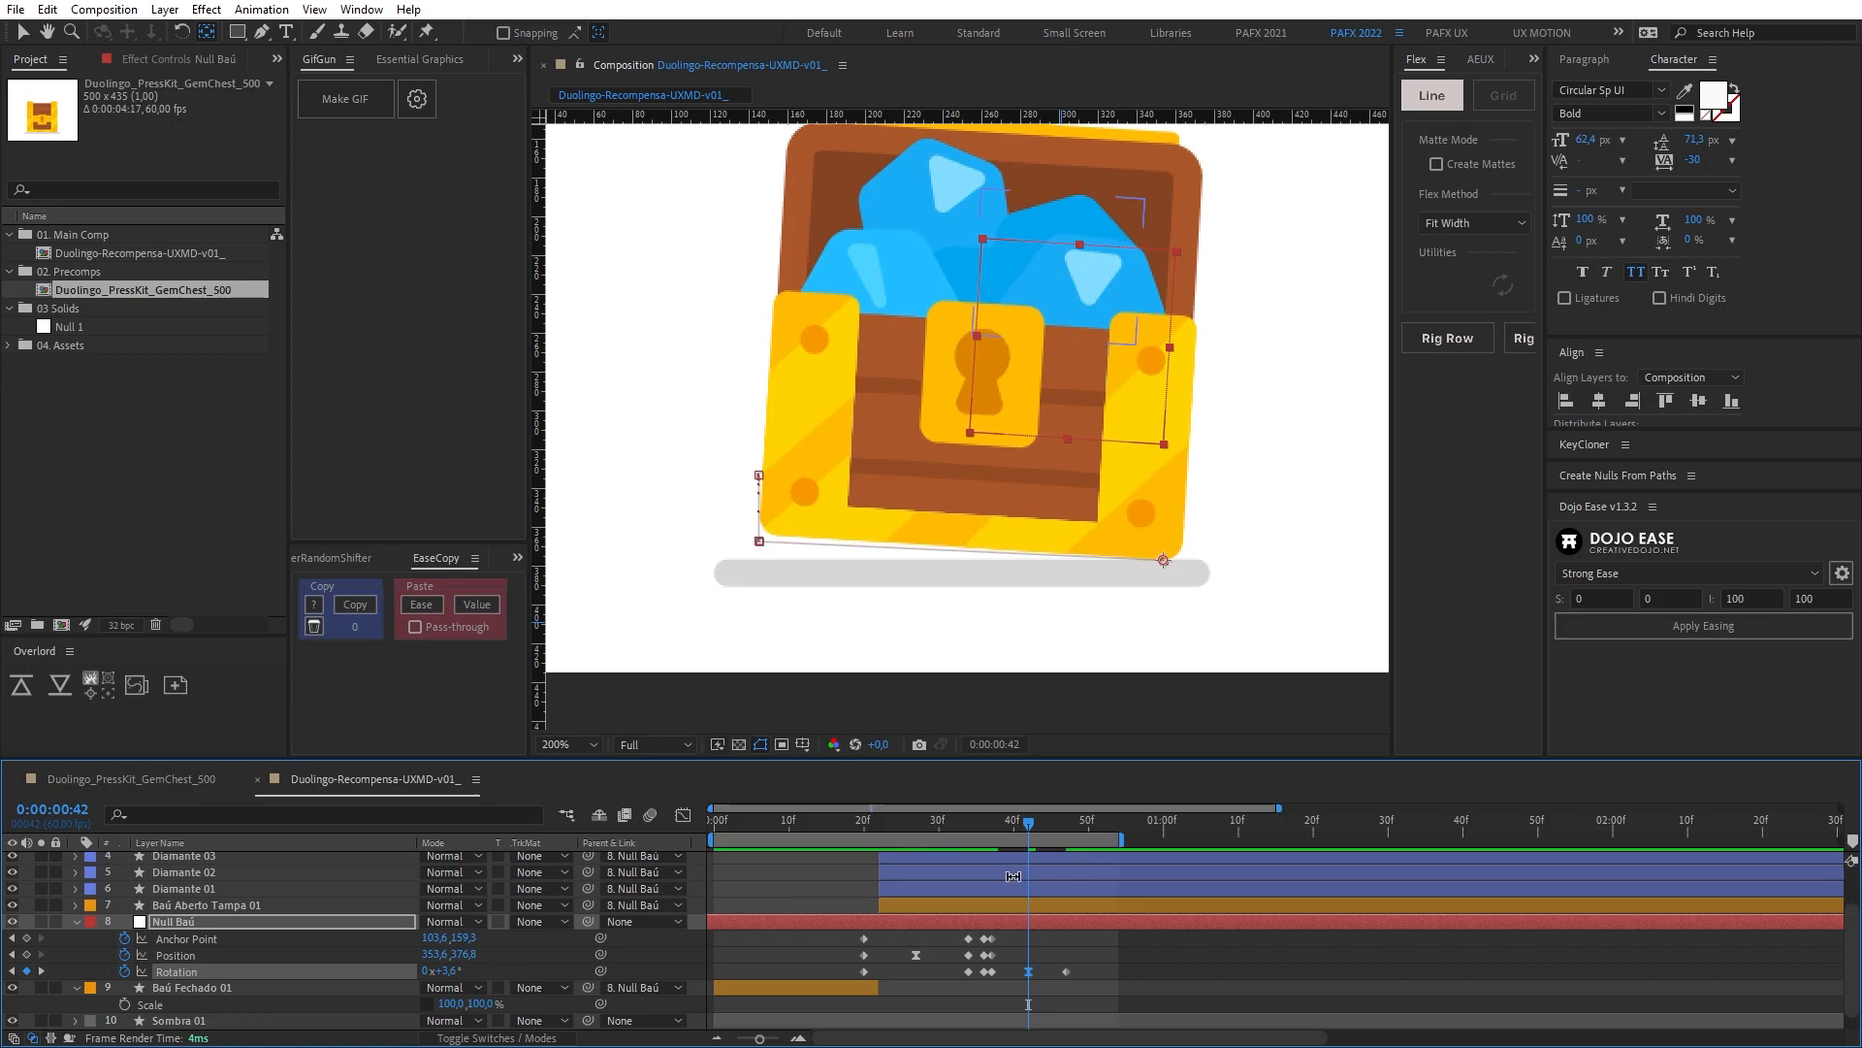
Step: Set the incoming and outgoing velocity influence of Null Baú's frame 42 Rotation keyframe to 100%
key("ctrl+shift+k")
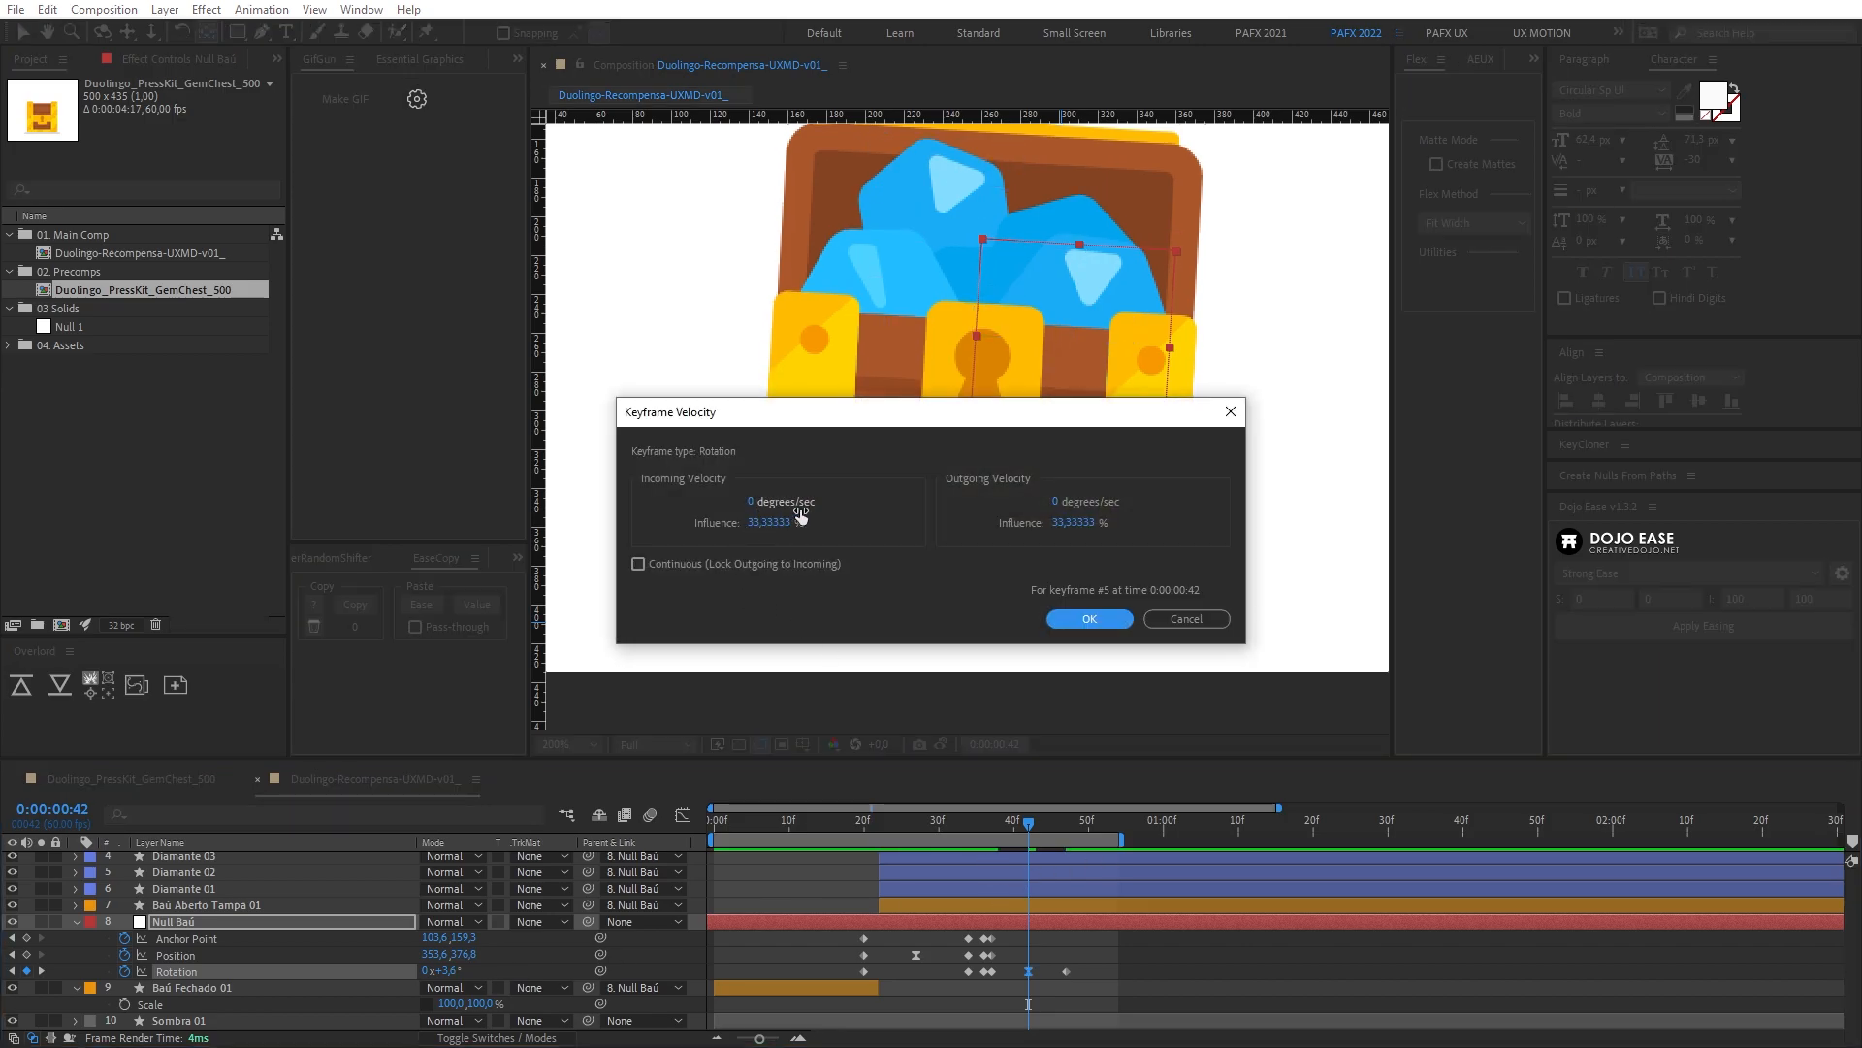
left_click(779, 523)
type("100")
key("Tab")
key("Tab")
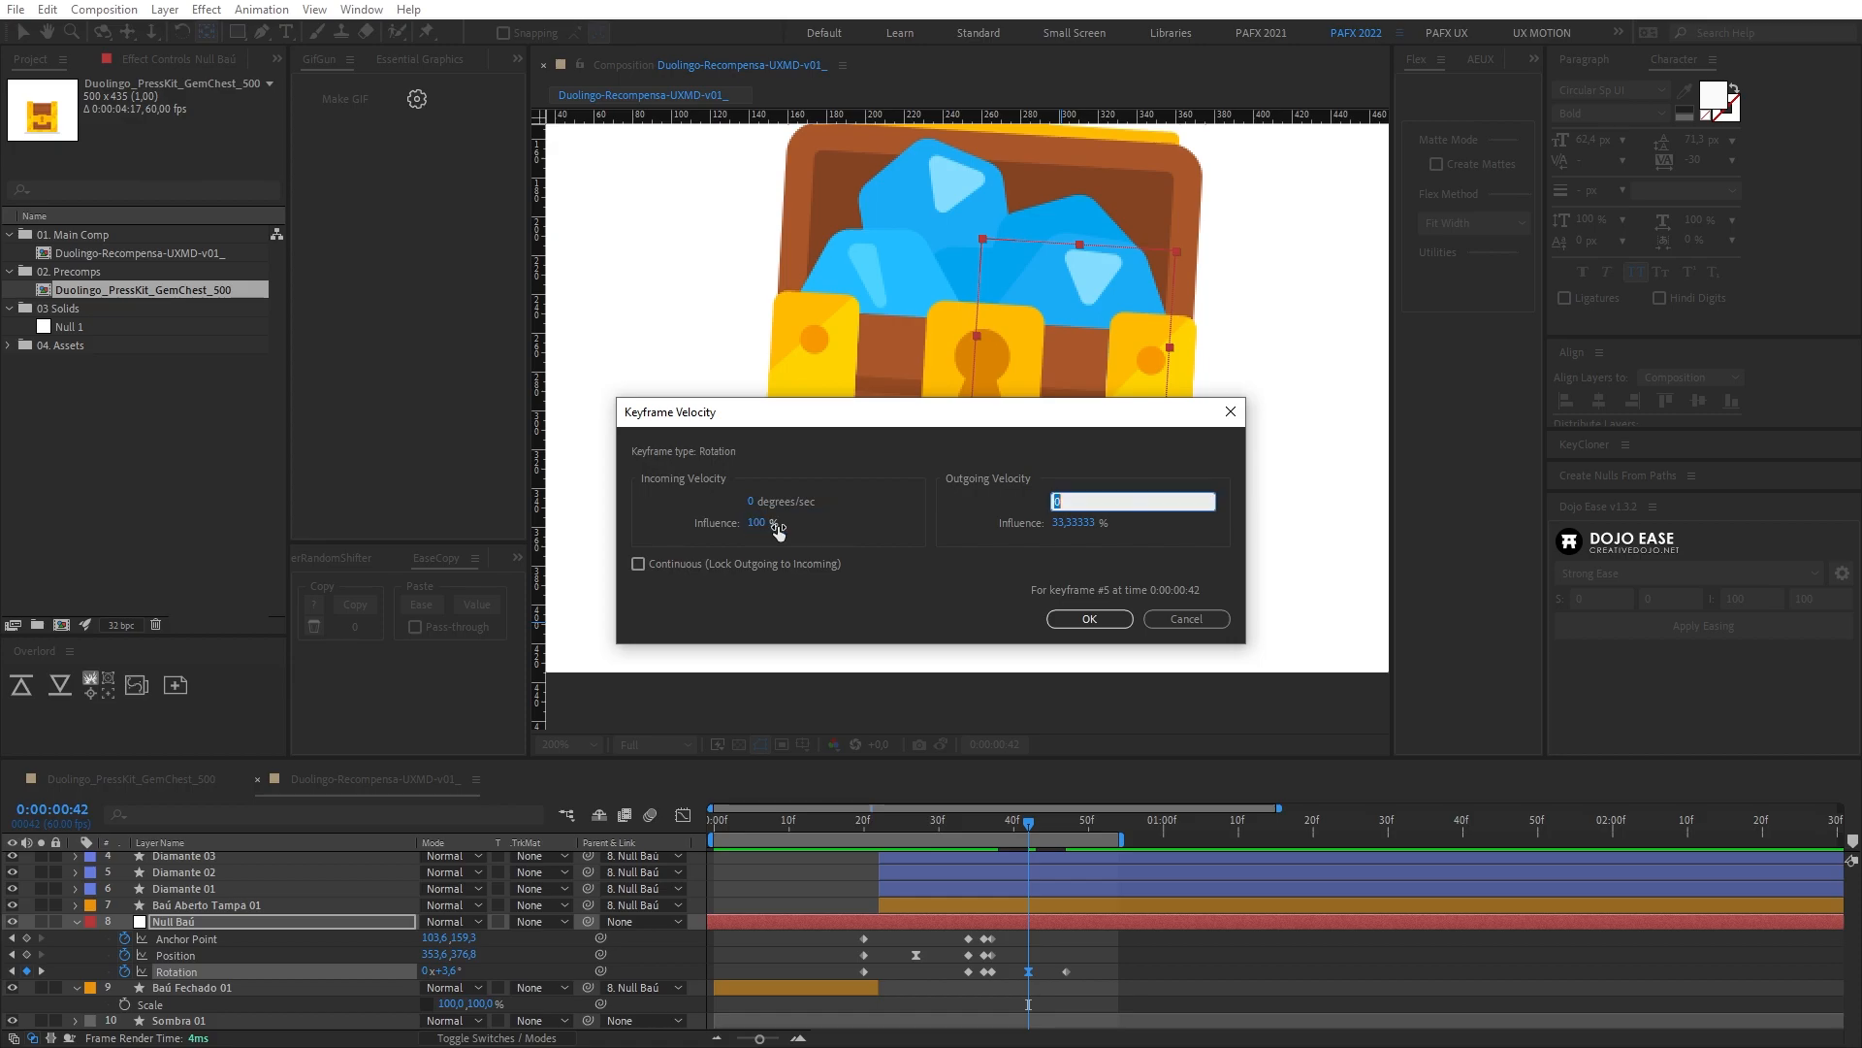
type("100")
key("Return")
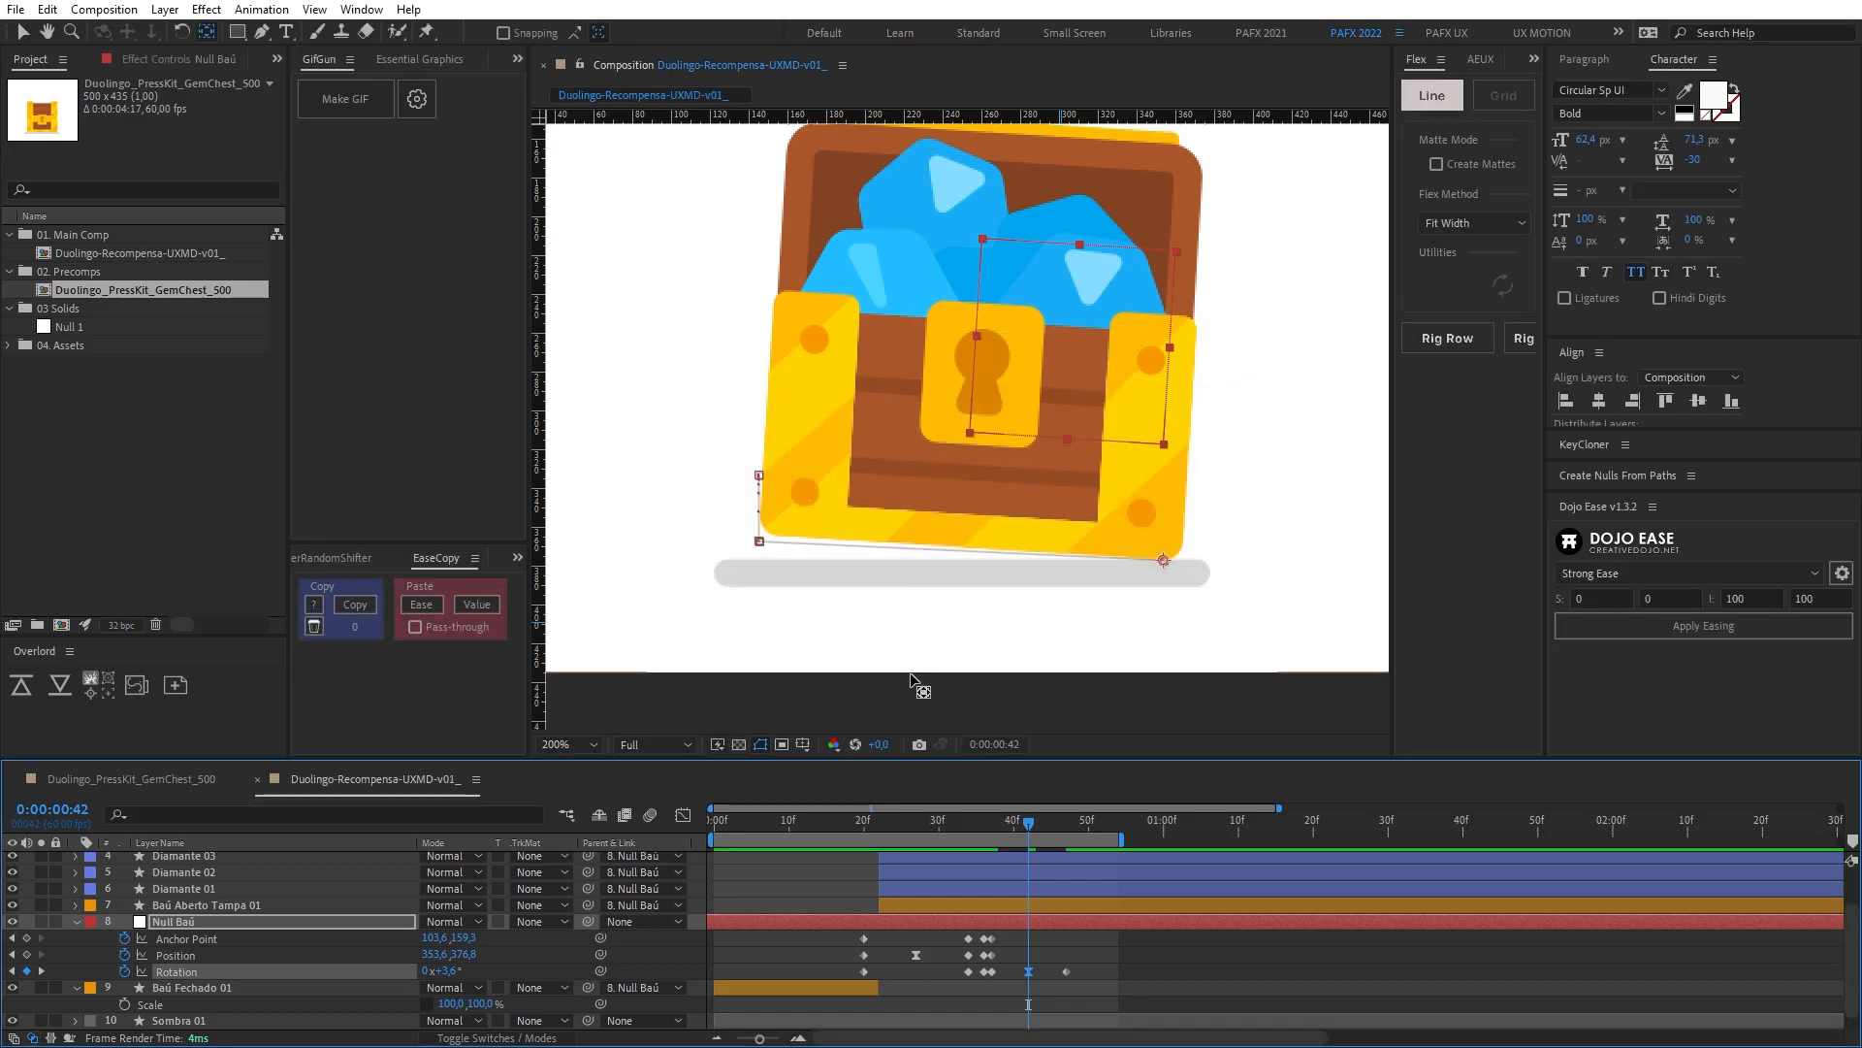
Step: Preview the chest's jump and the tilt around its lower-right corner in the whole composition
left_click(857, 824)
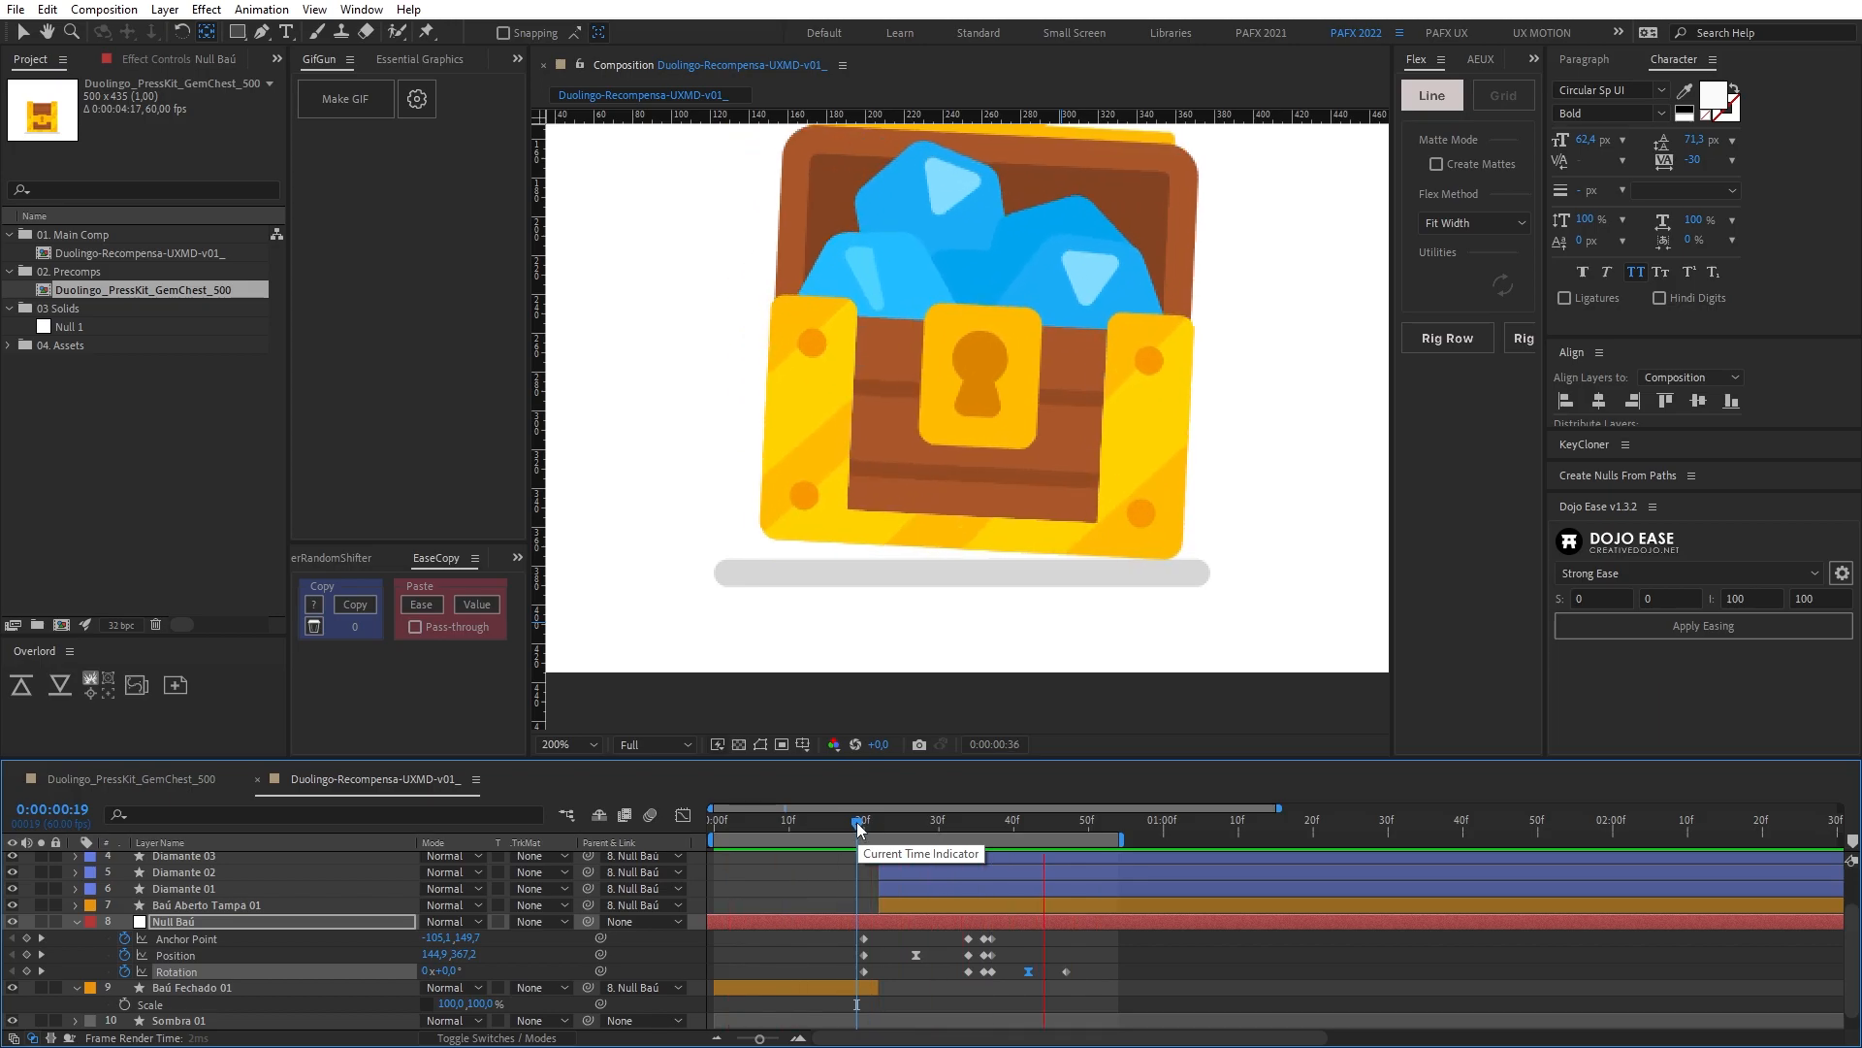
key("space")
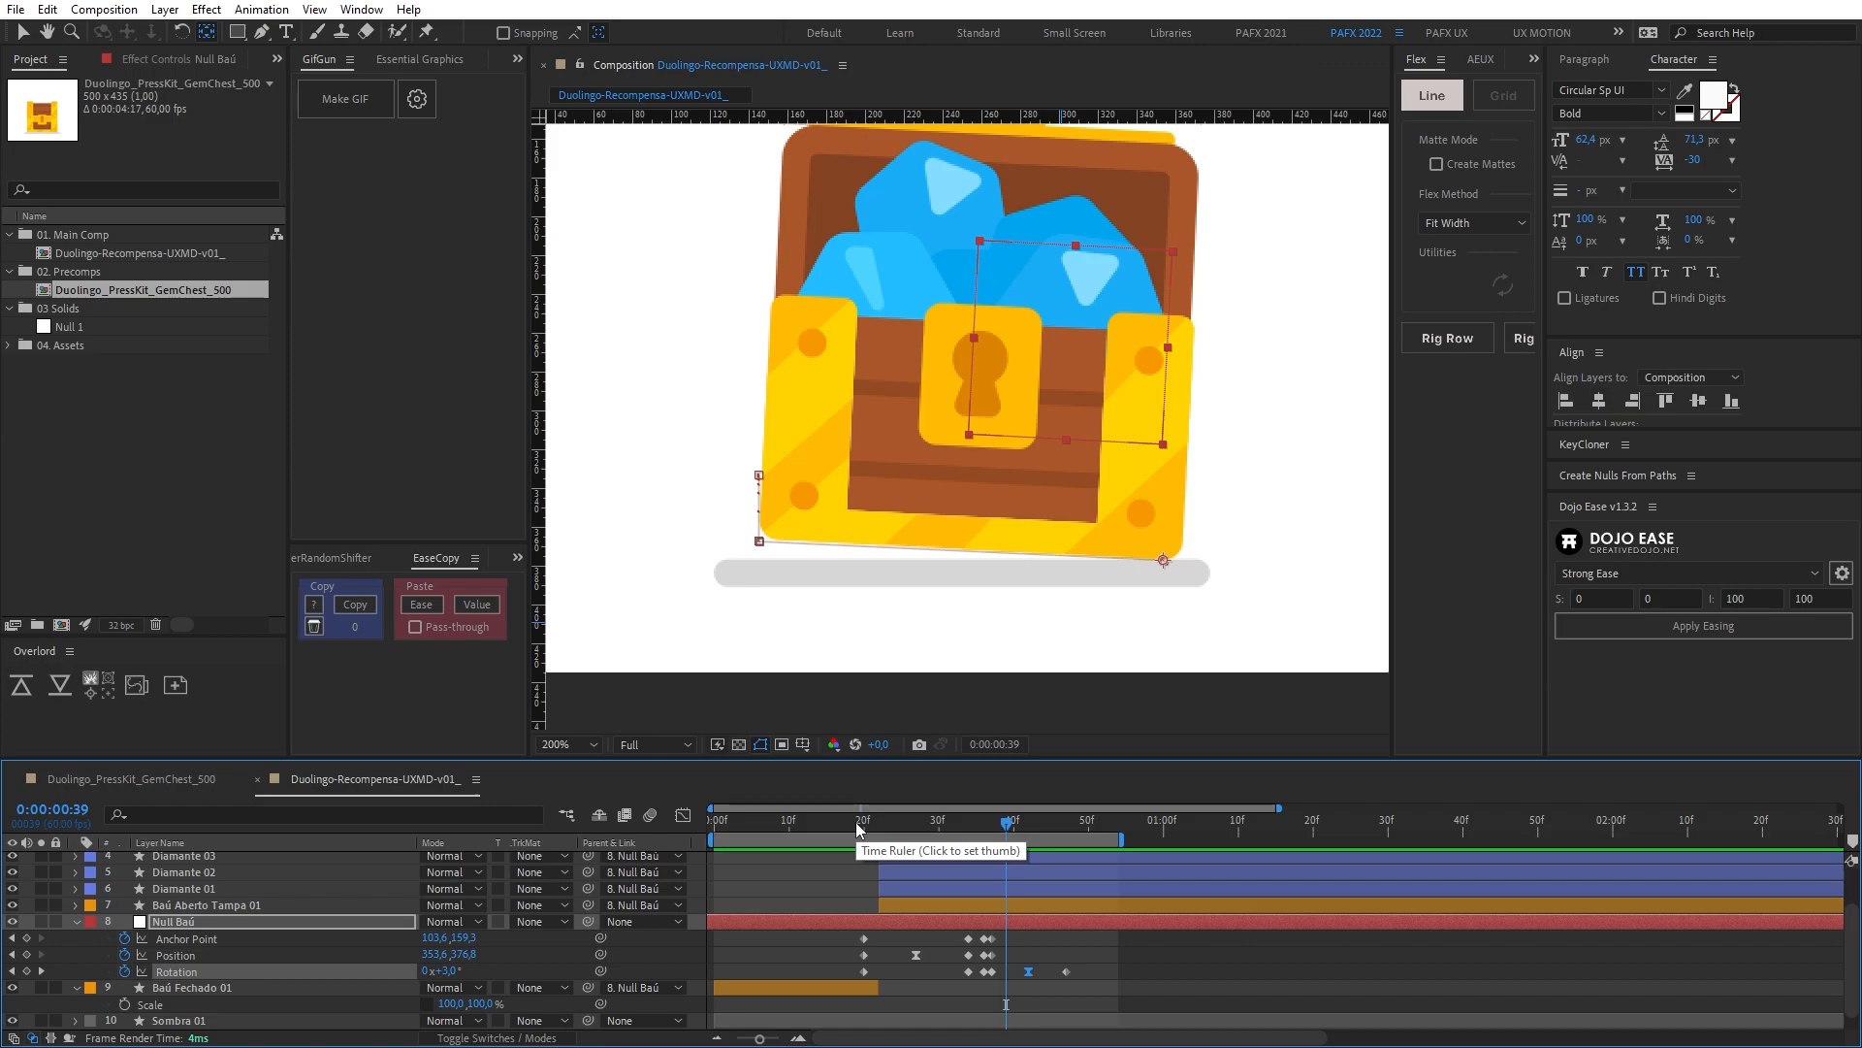
key("space")
key("alt+slash")
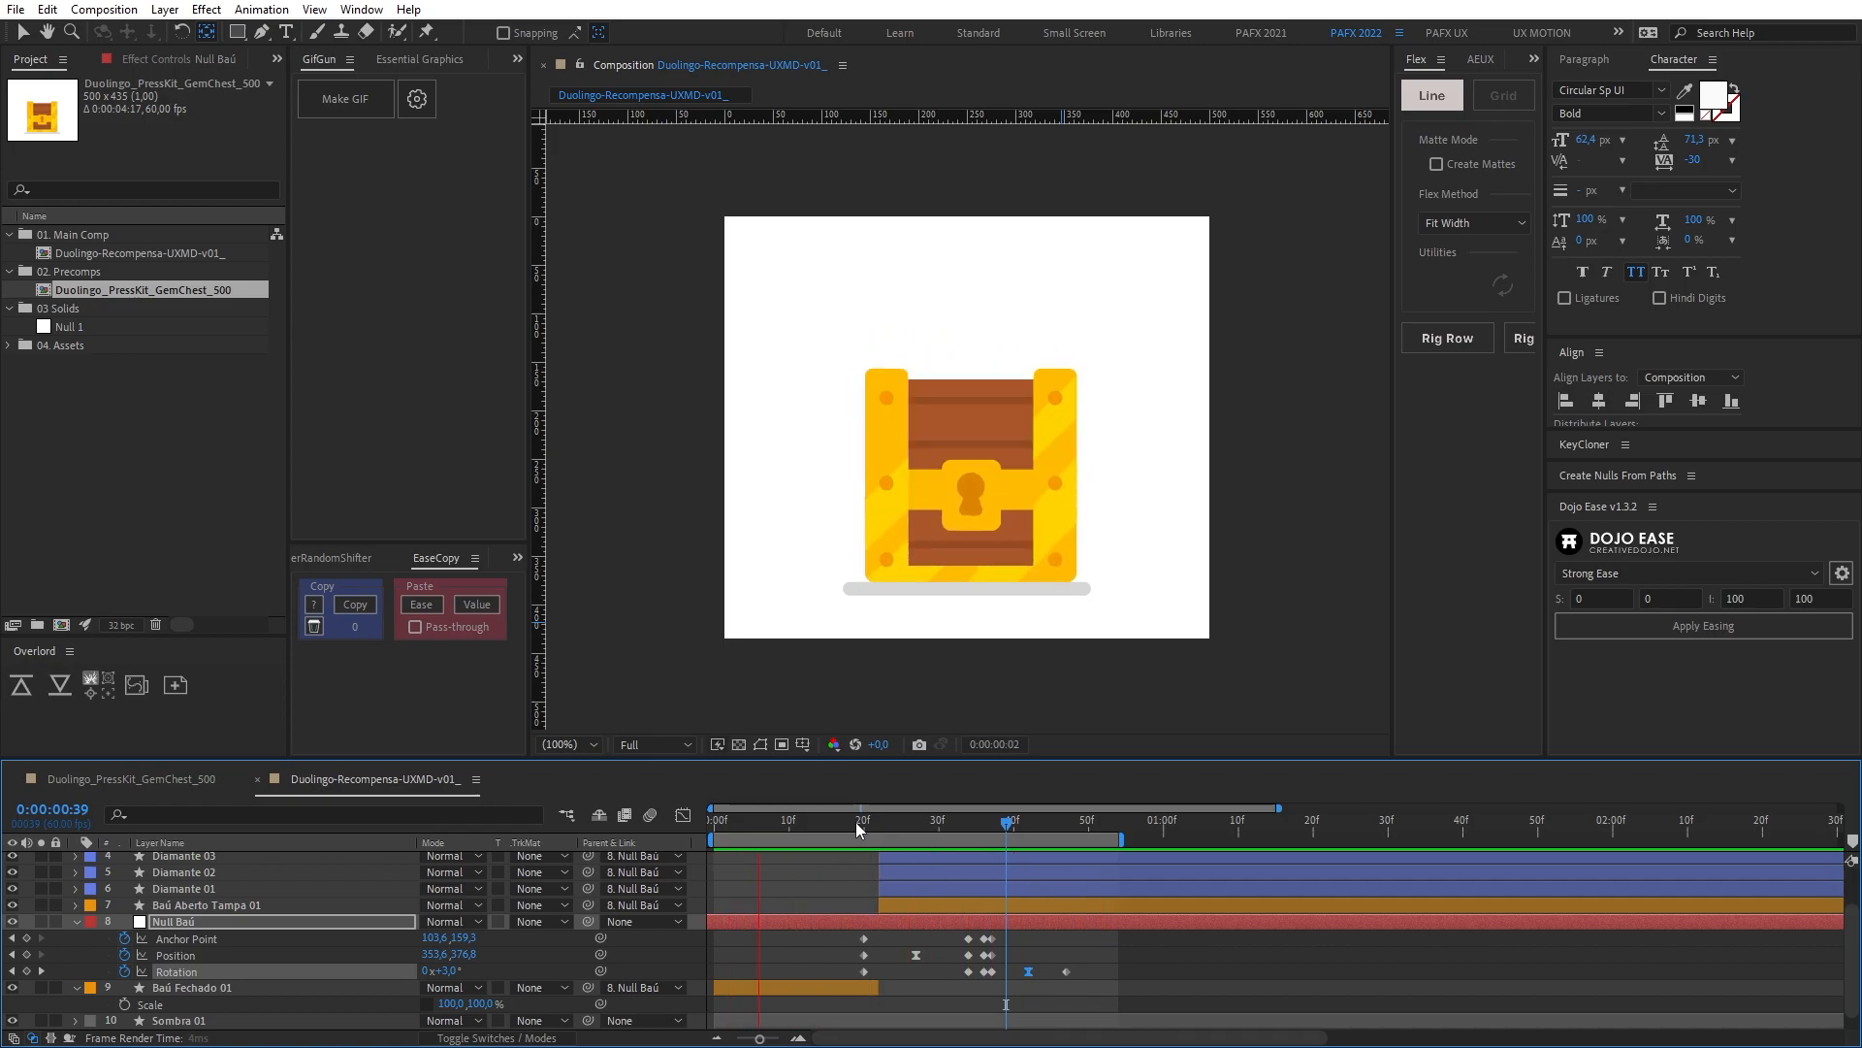
left_click_drag(1003, 817, 958, 826)
key("space")
key("space")
left_click_drag(873, 489, 879, 456)
Step: Key Null Baú's Anchor Point and Position at frame 47, then at frame 48 move the anchor to the chest's lower-left corner and key Rotation
left_click_drag(858, 830, 1067, 907)
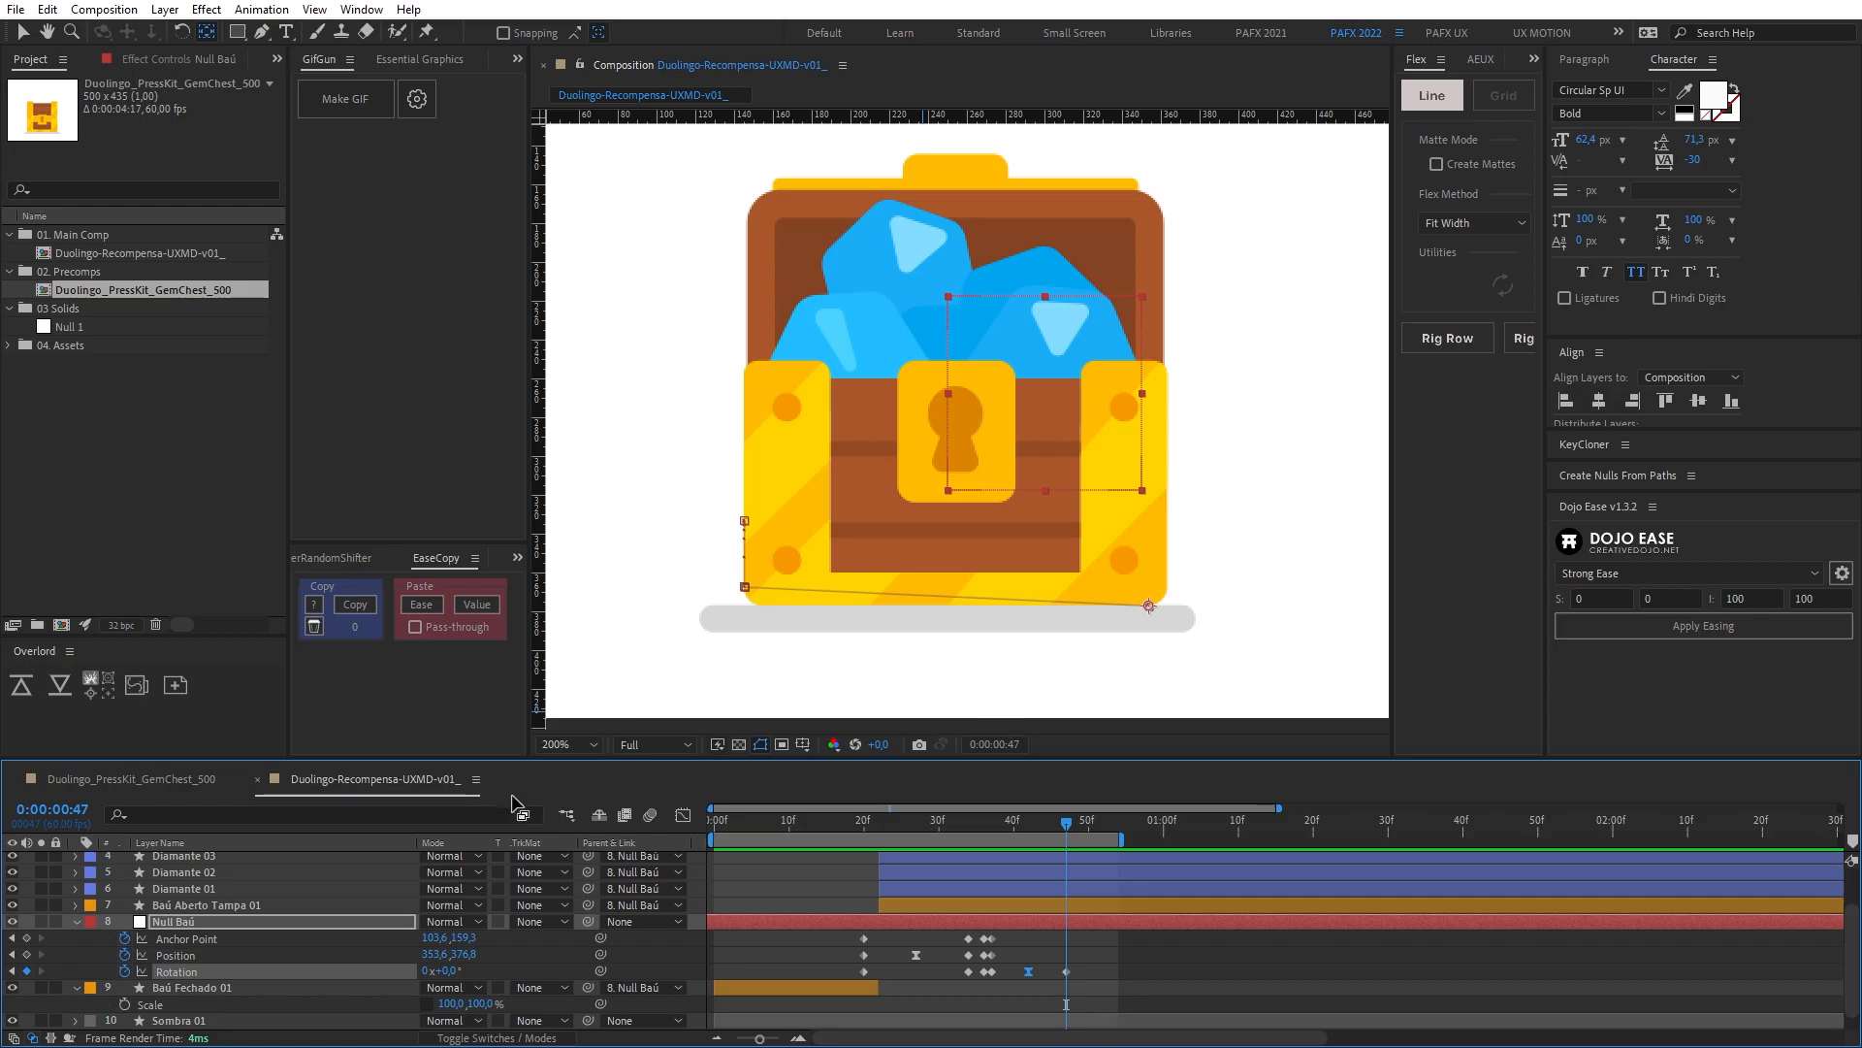
left_click(28, 939)
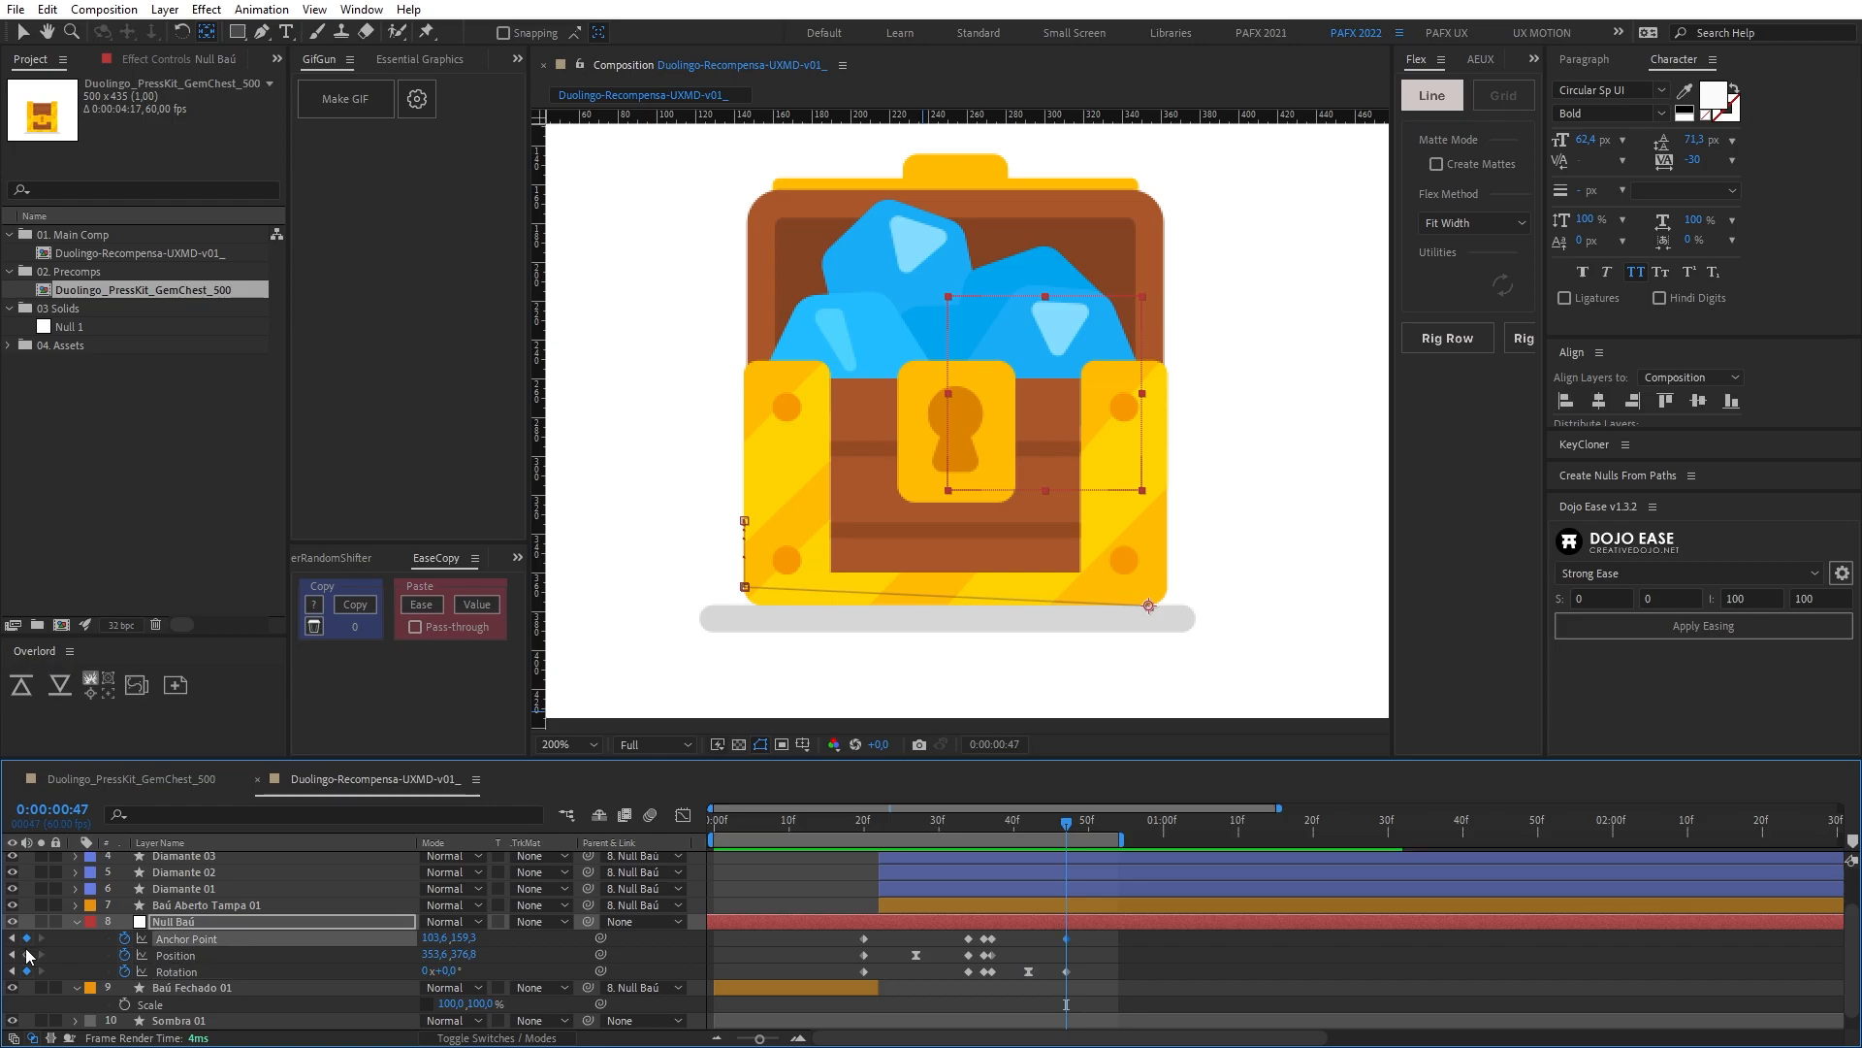
left_click(27, 954)
key("Page_Down")
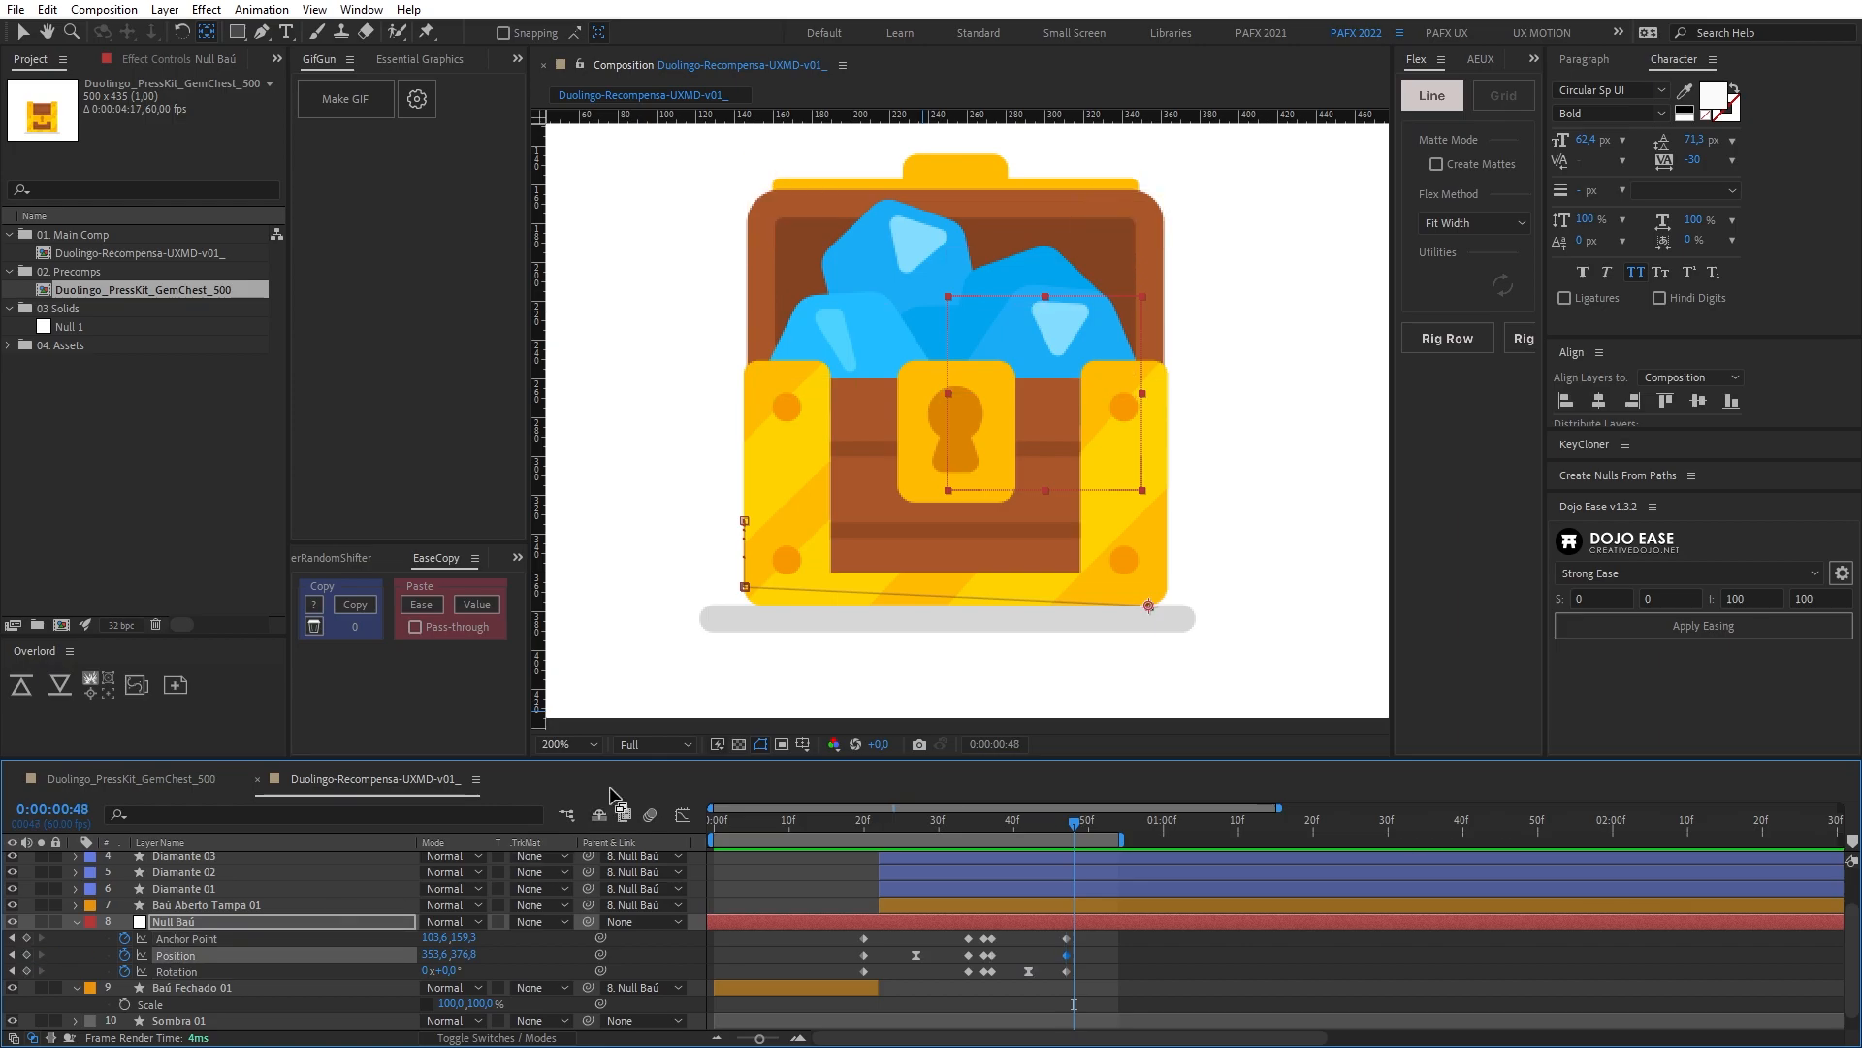
left_click_drag(1147, 608, 764, 611)
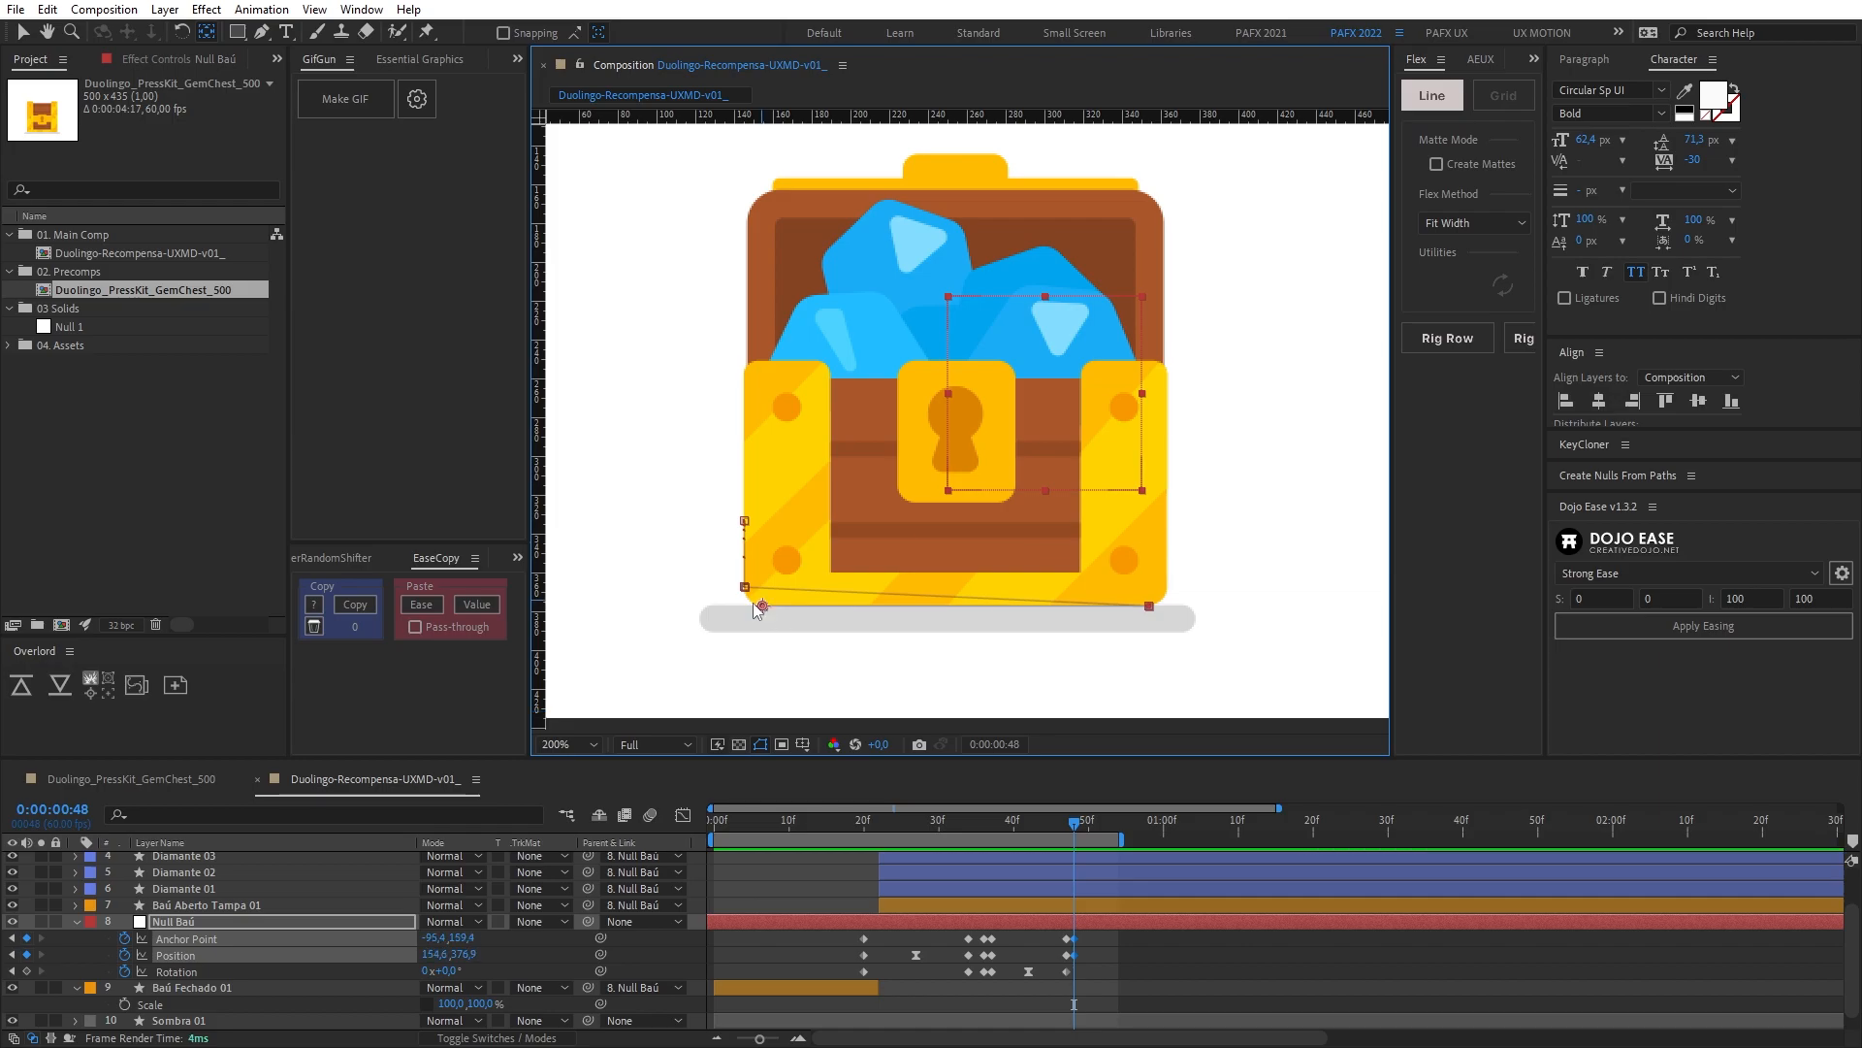
left_click(26, 971)
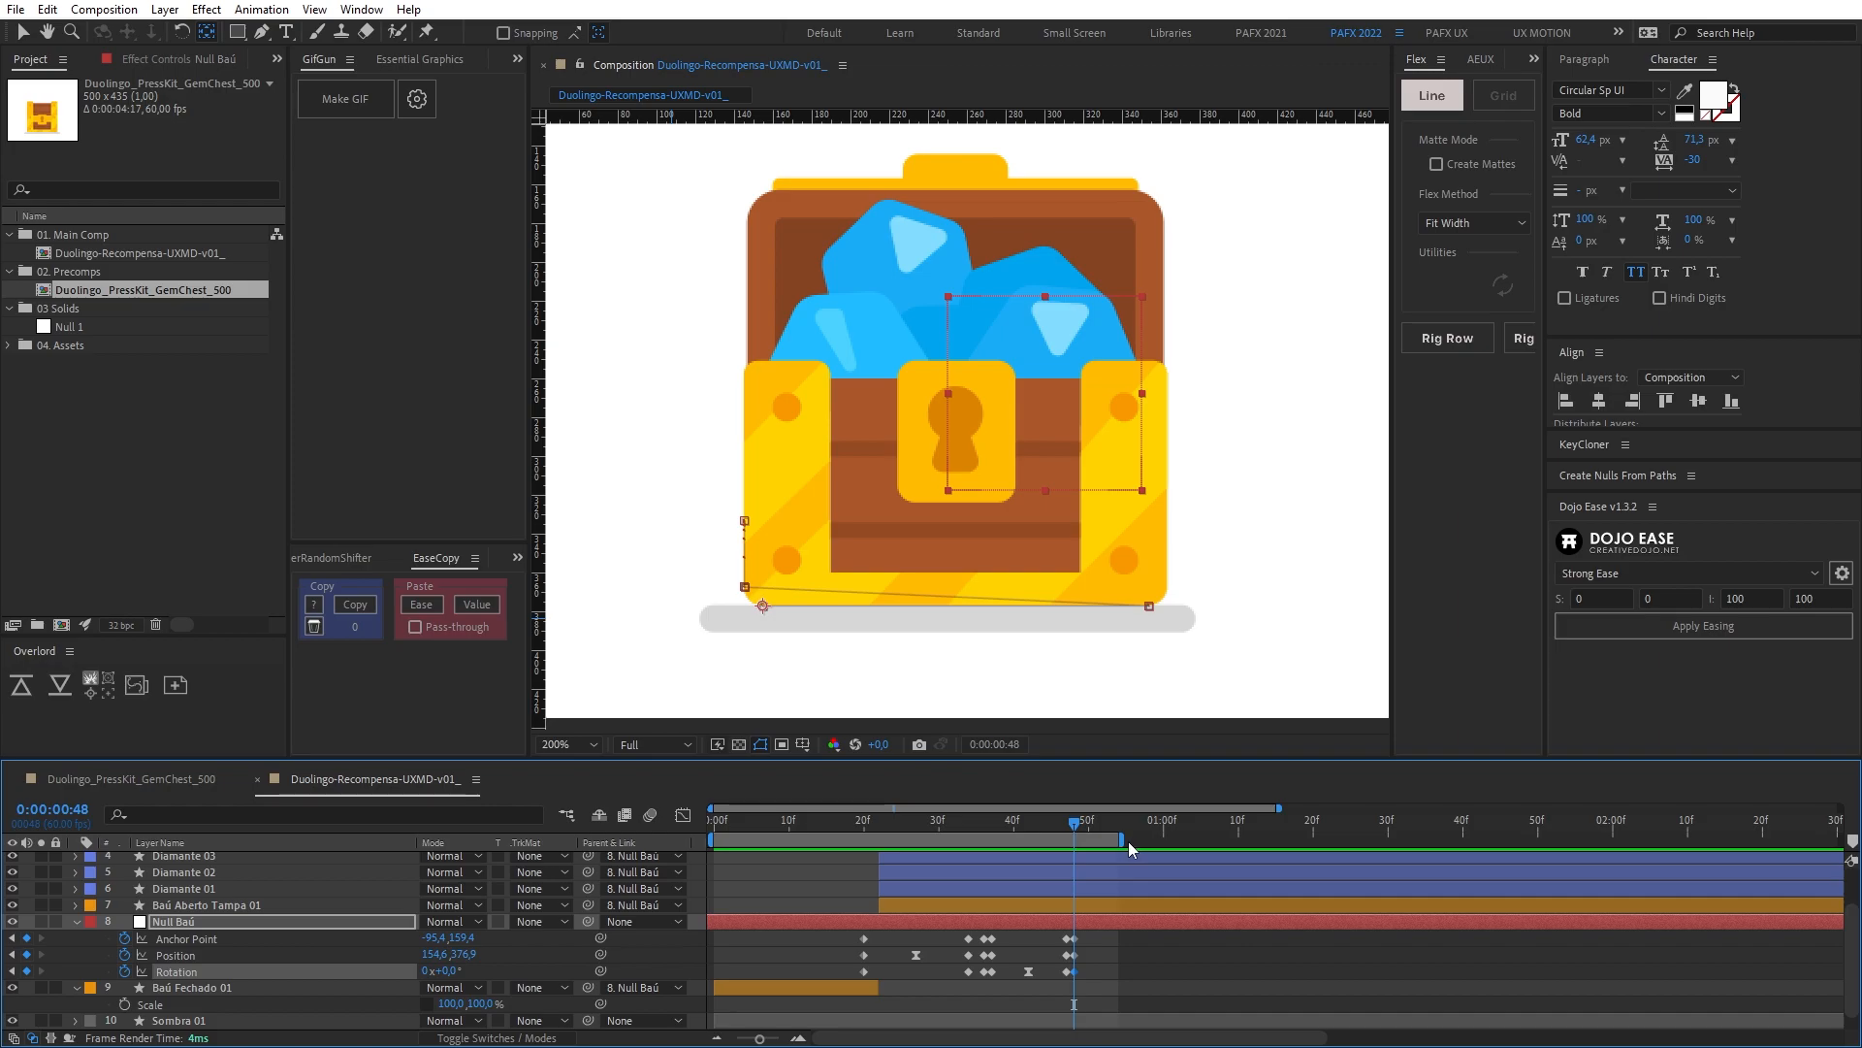
Step: Extend the work area to about 01:10 and set Null Baú's Rotation to -1,6° at frame 52
left_click_drag(1124, 842, 1235, 853)
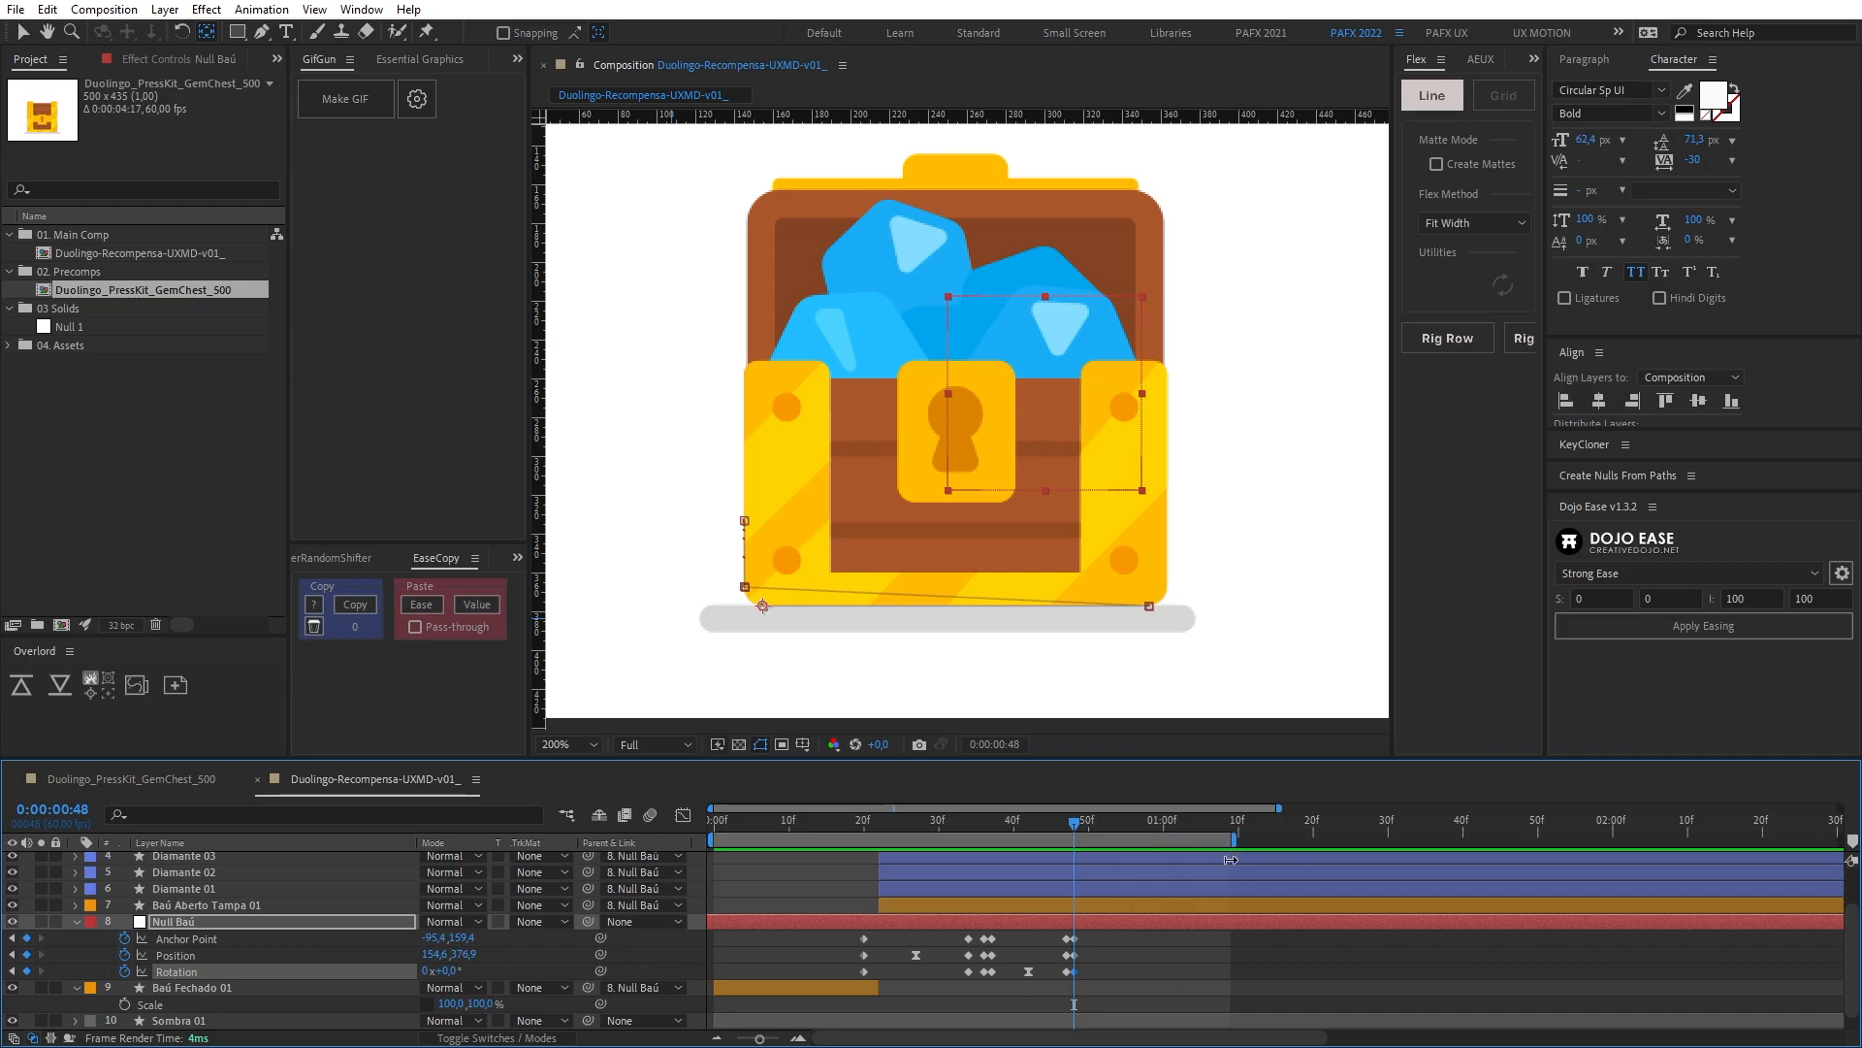
scroll(1101, 945, "up", 3)
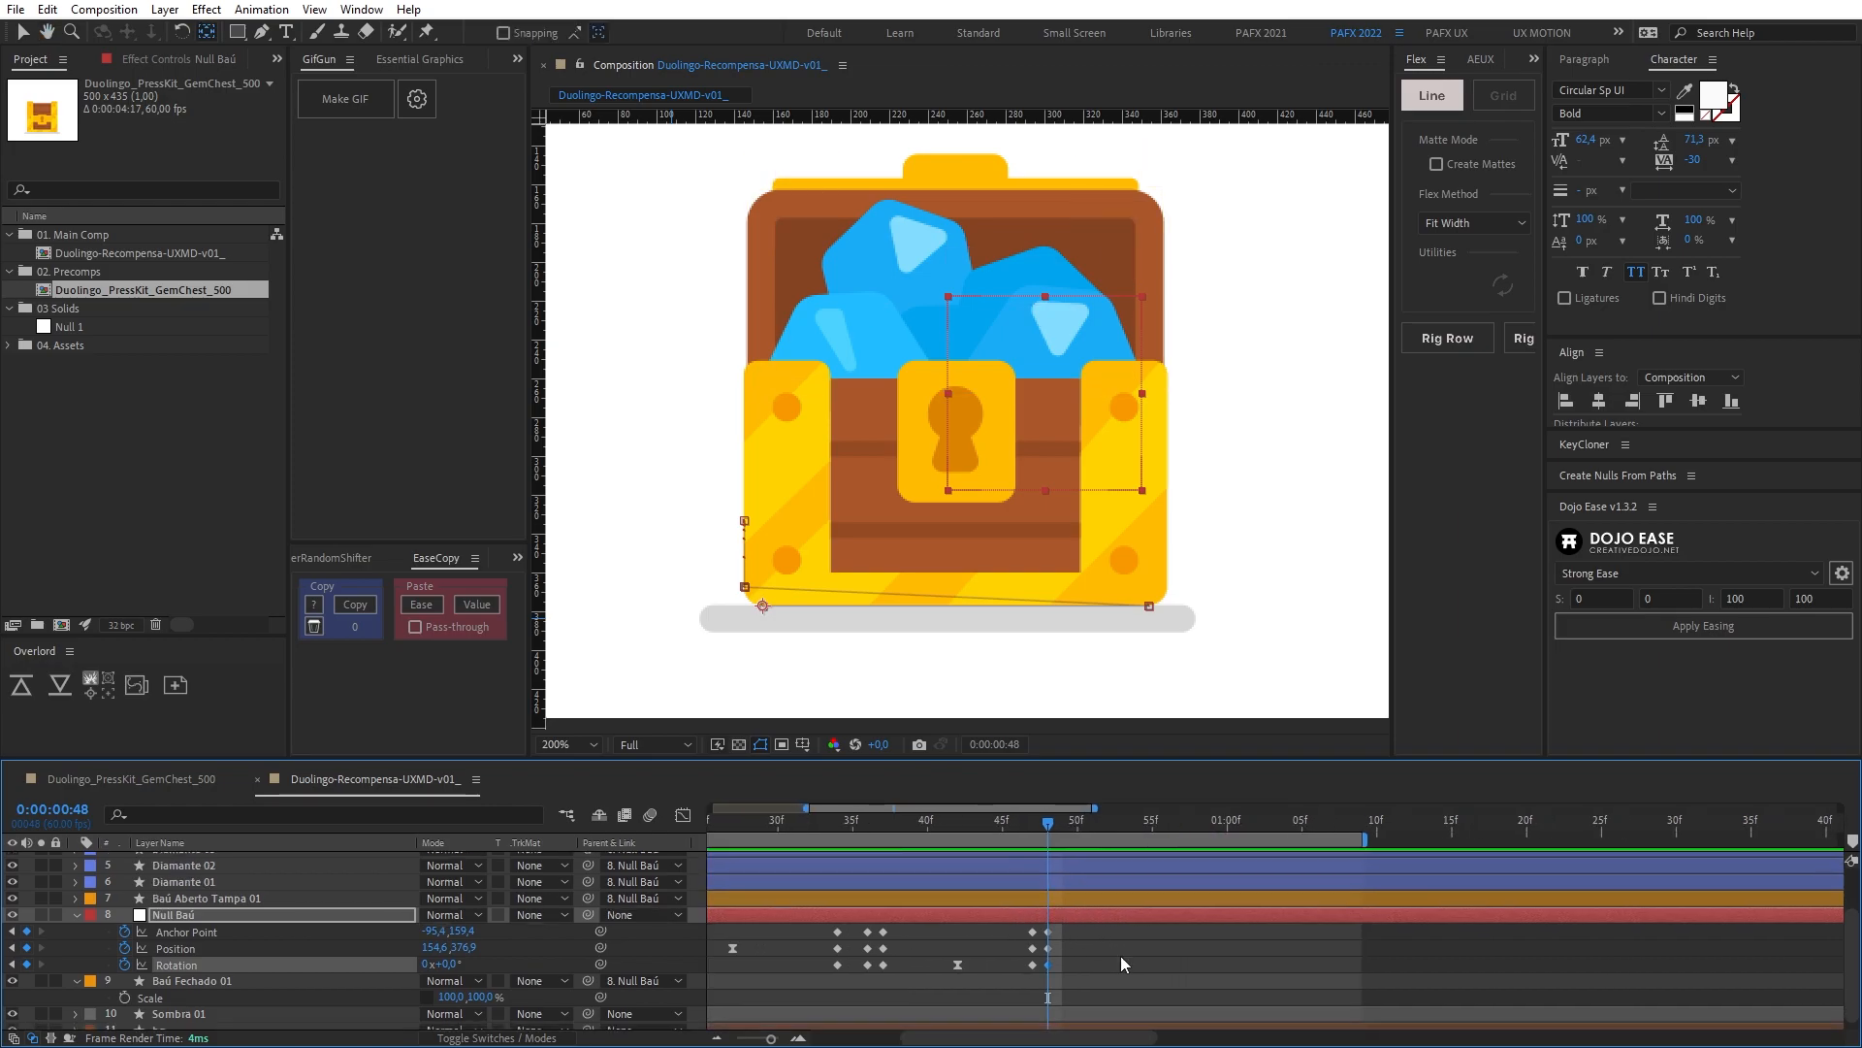
left_click_drag(735, 827, 1044, 924)
key("space")
left_click_drag(446, 964, 450, 965)
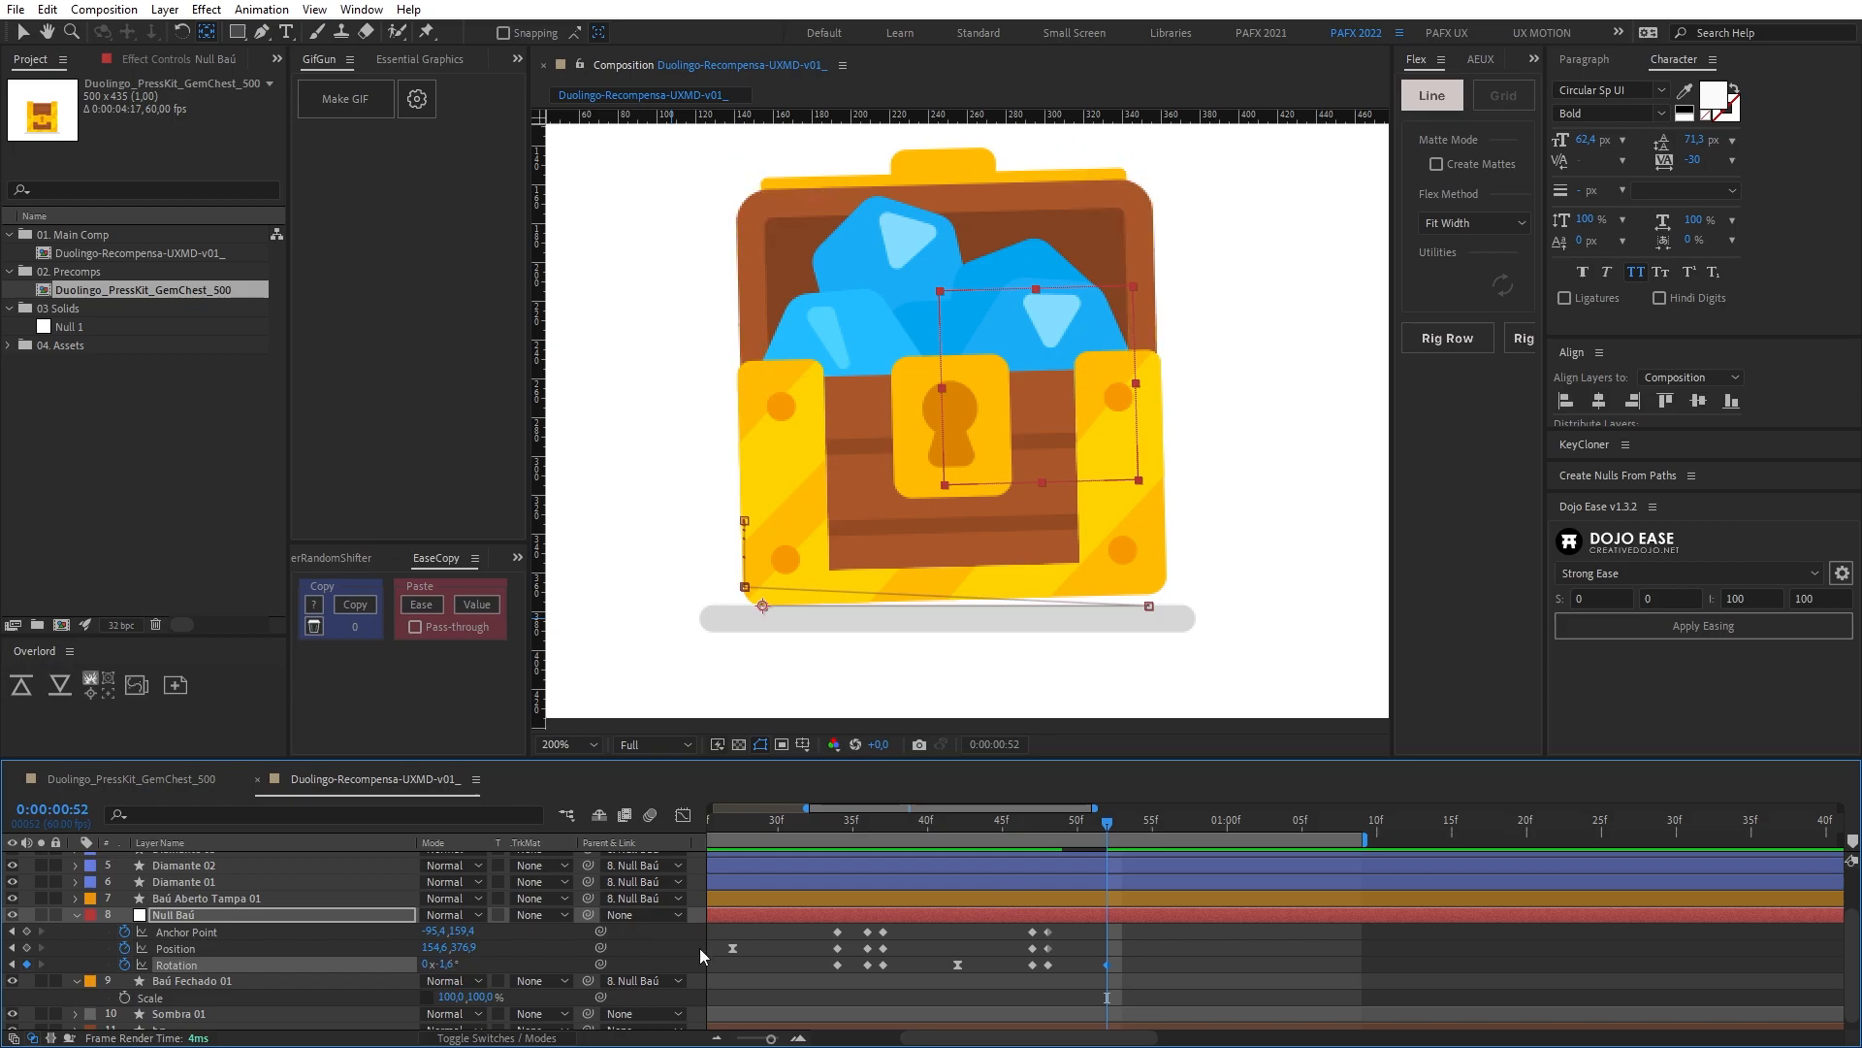
Step: Add a 0° Rotation keyframe to Null Baú at frame 56 and apply Easy Ease to the frame 52 Rotation keyframe
key("Page_Down")
key("Page_Down")
key("Page_Down")
key("Page_Down")
left_click_drag(1067, 959, 1126, 980)
key("ctrl+c")
key("ctrl+v")
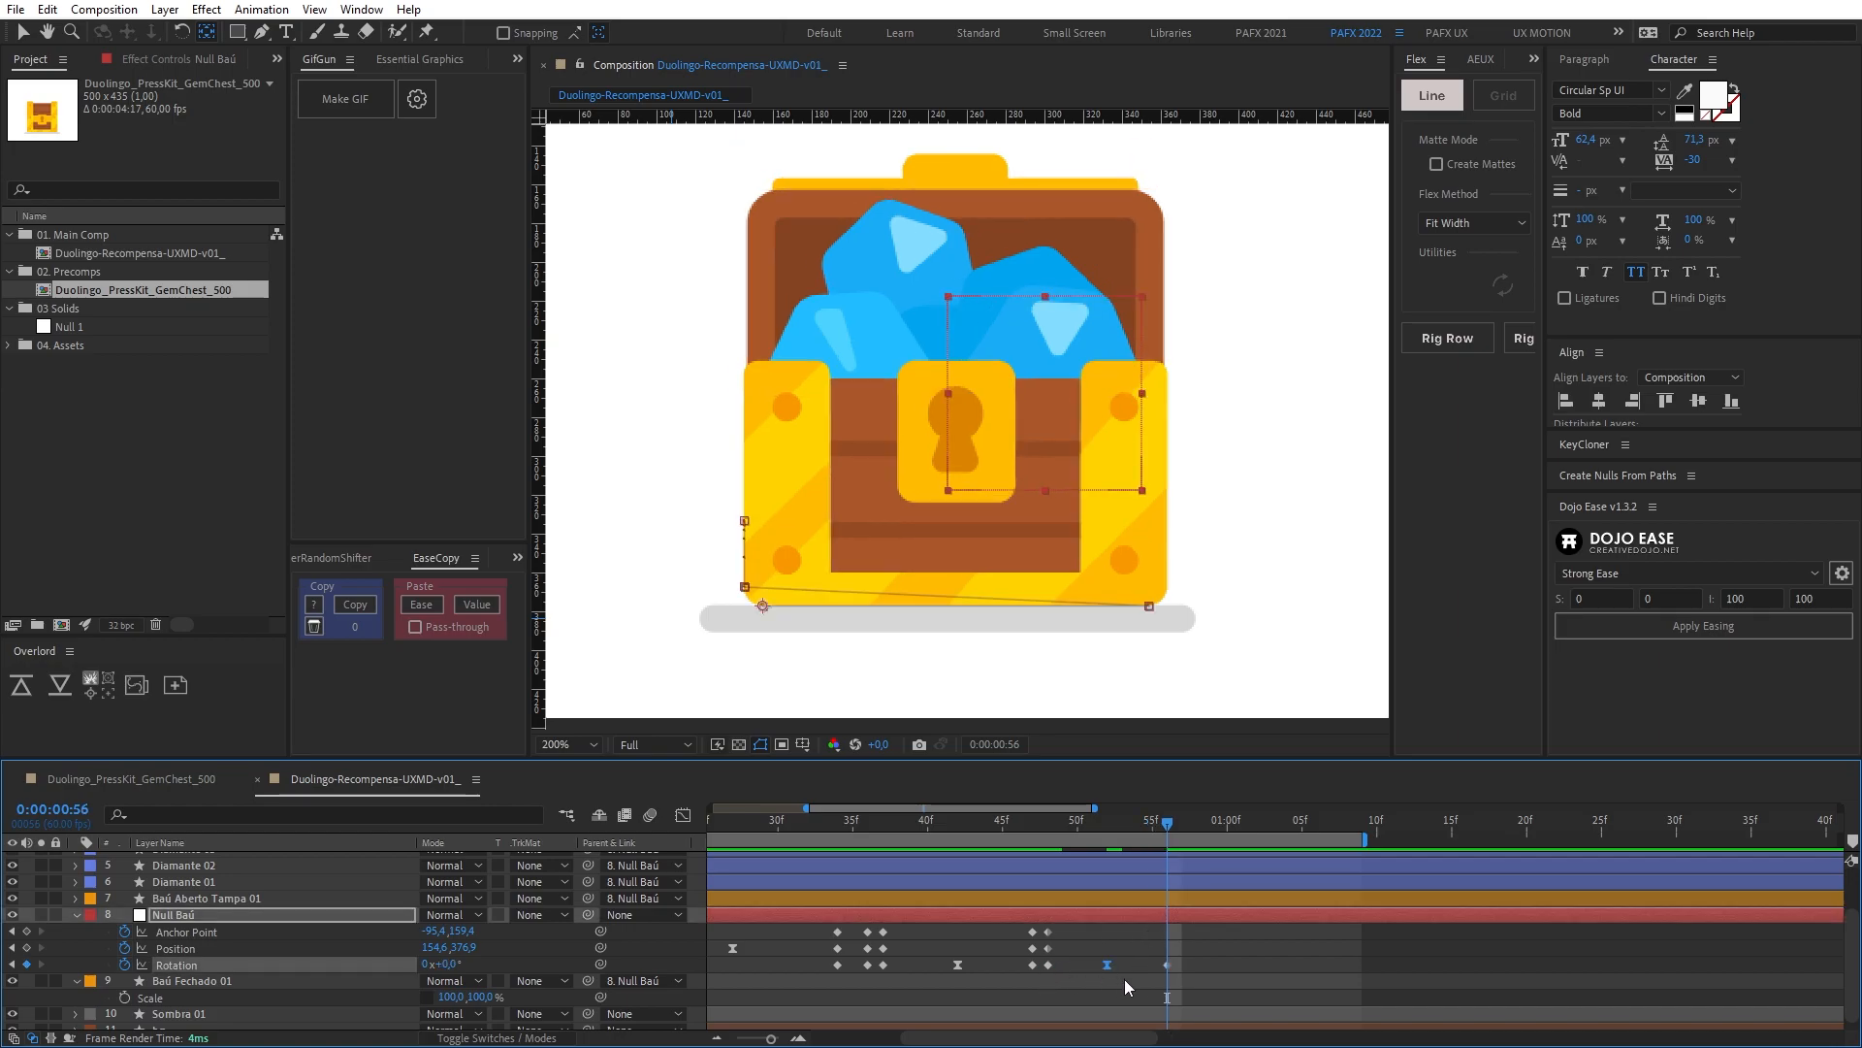
Step: Set the incoming and outgoing velocity influence of Null Baú's frame 52 Rotation keyframe to 100%
key("ctrl+shift+k")
left_click(776, 521)
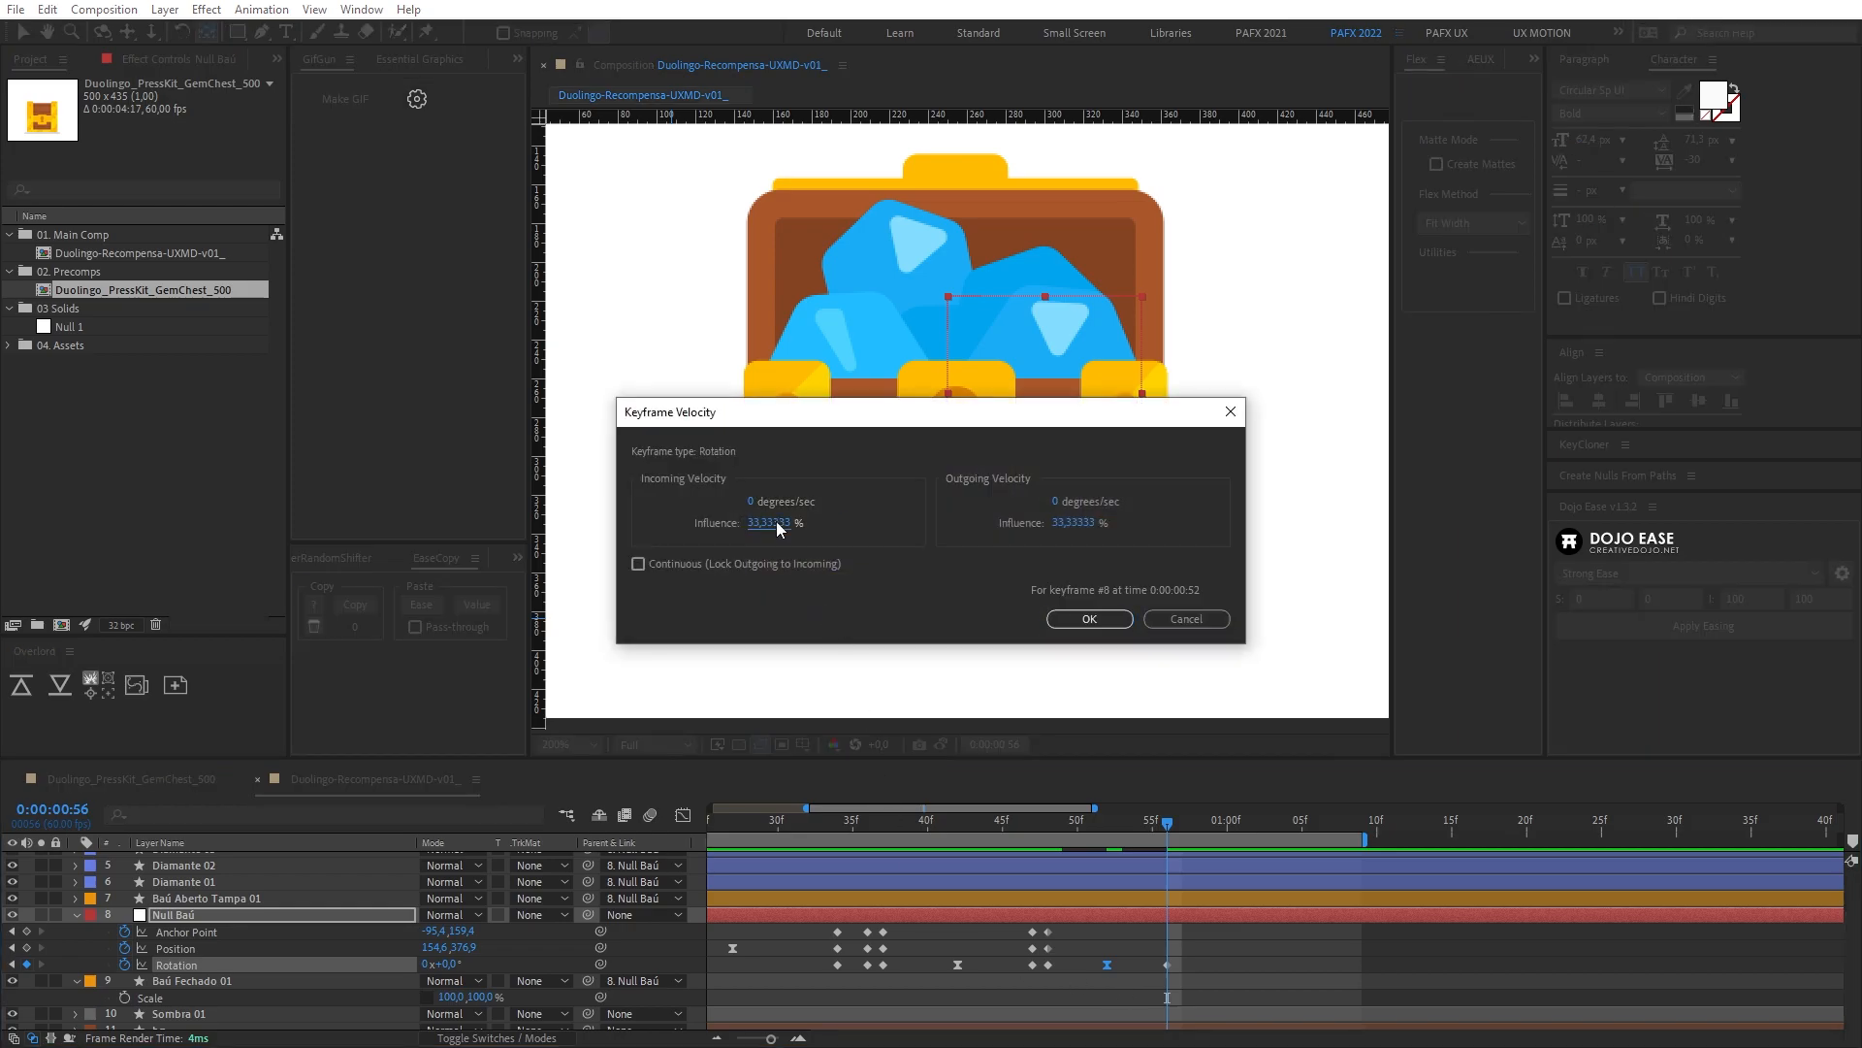
type("100")
key("Tab")
type("100")
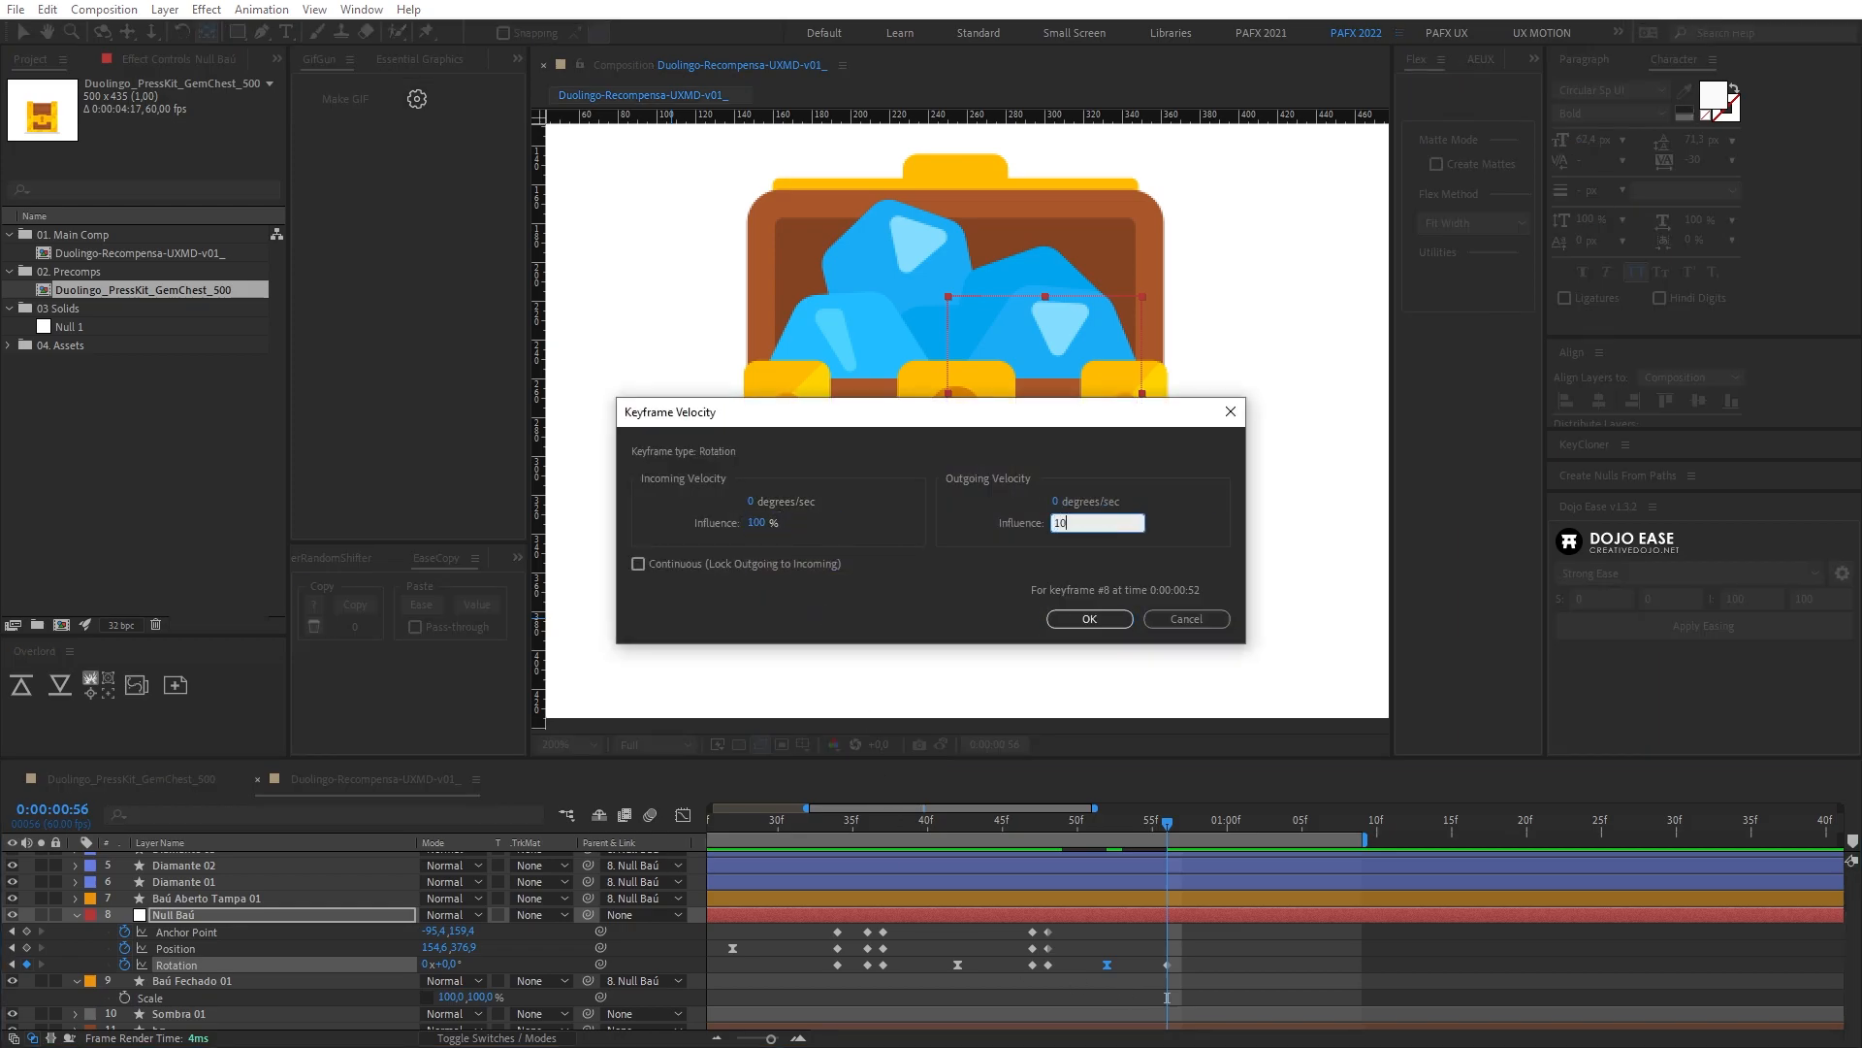
key("Return")
Step: Play the full chest animation to check the alternating tilts through the landing
key("space")
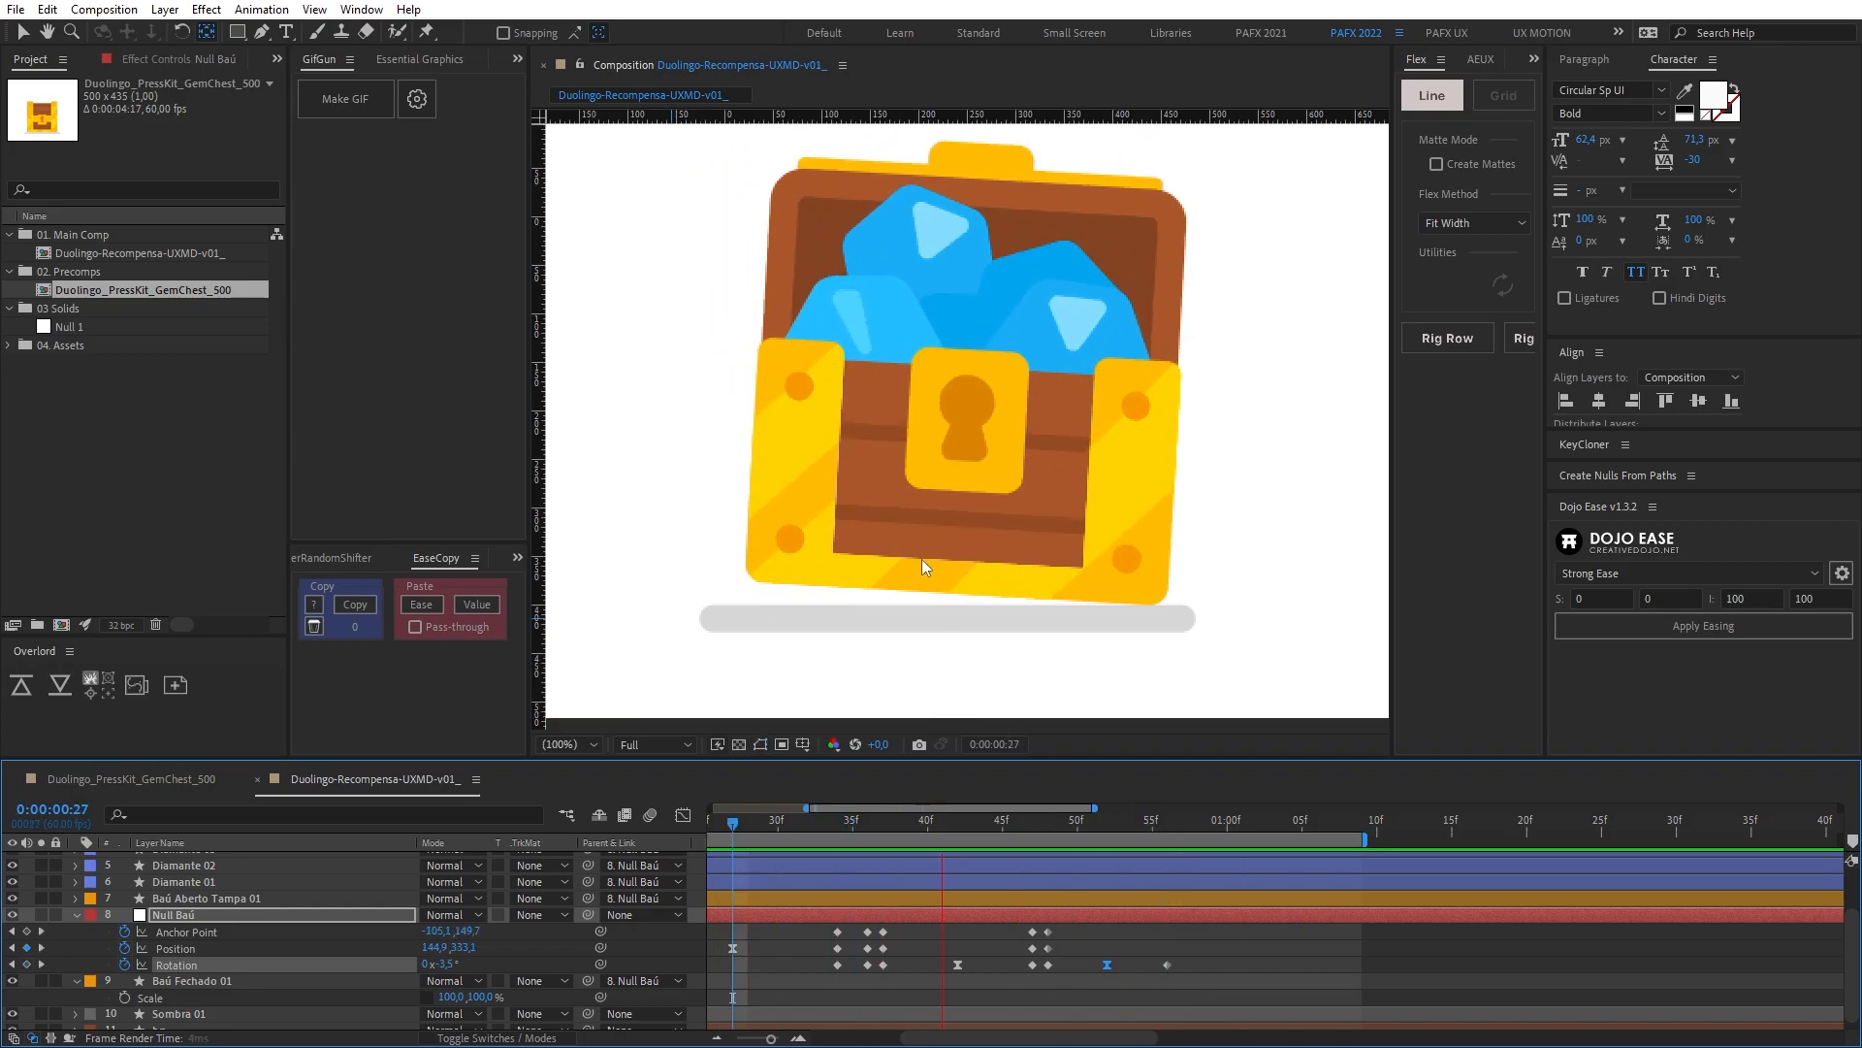
scroll(921, 559, "down", 2)
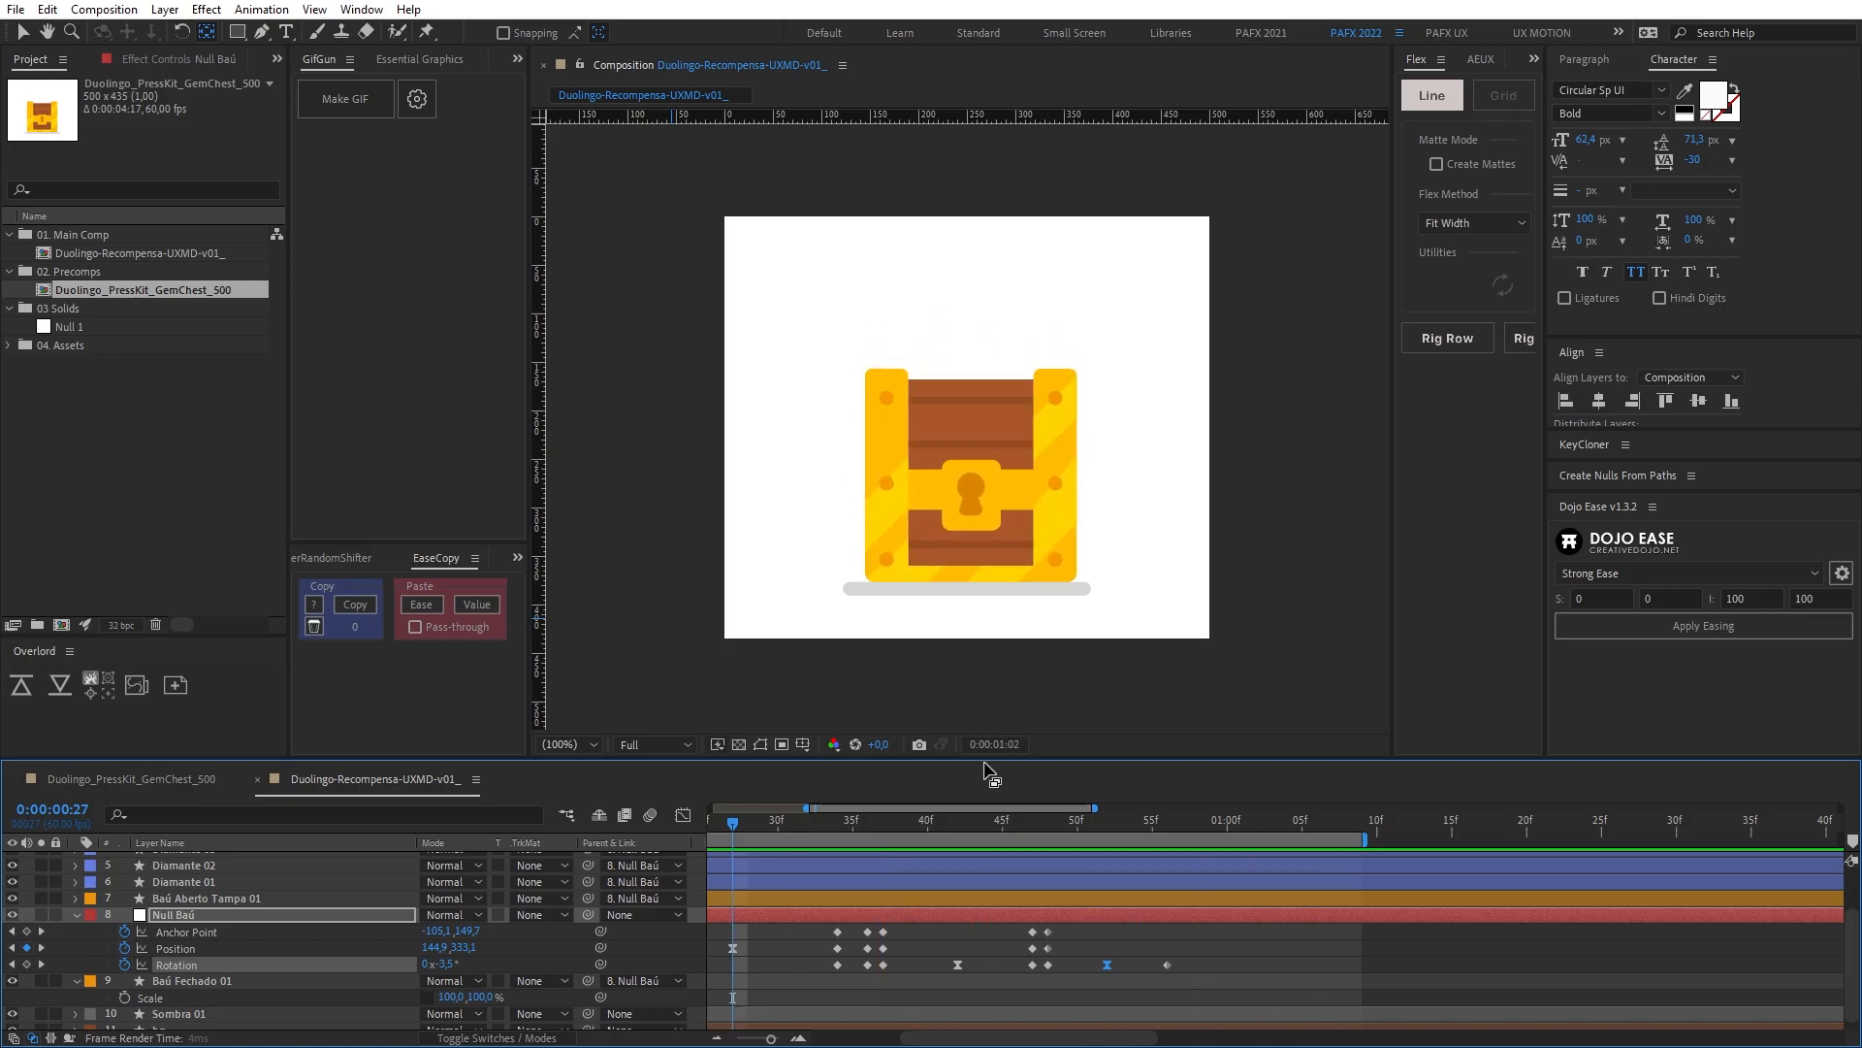
mouse_move(1235, 991)
left_mouse_down()
mouse_move(1086, 944)
mouse_move(1215, 1001)
left_mouse_up()
key("alt+Right")
key("minus")
key("minus")
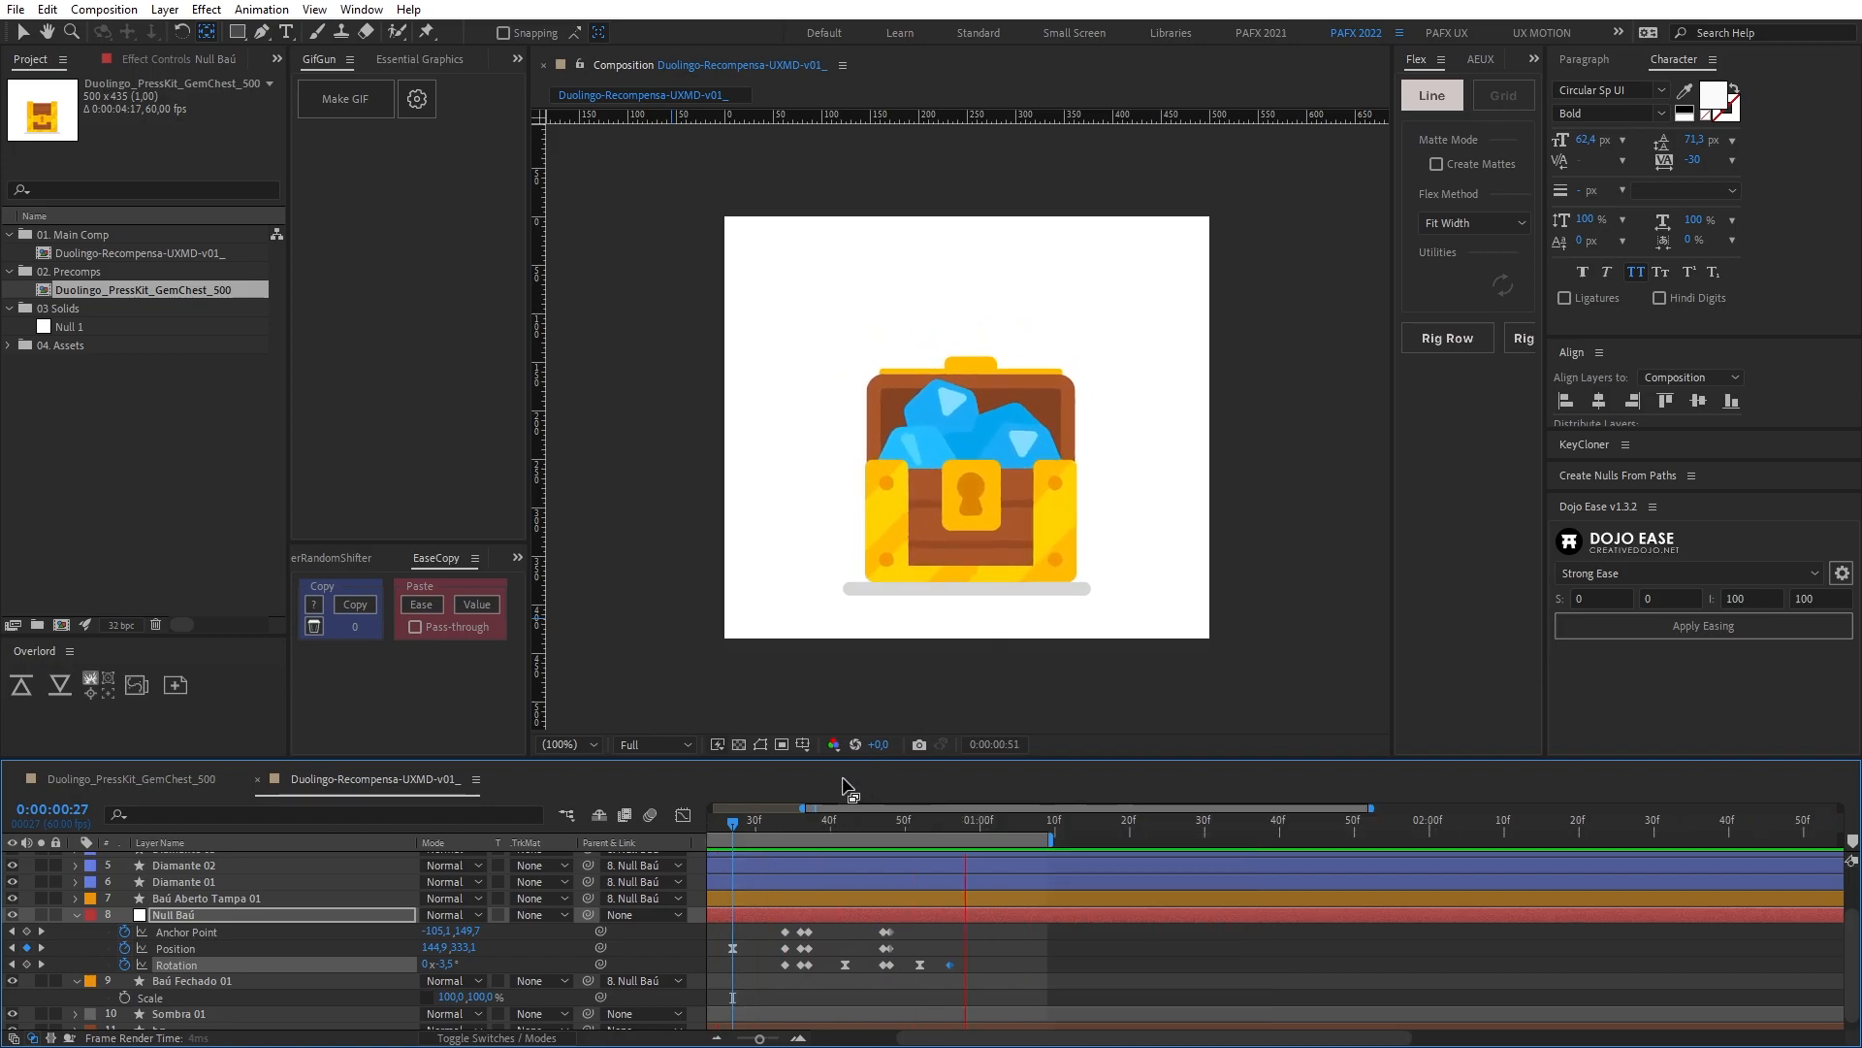
Step: From frame 0, examine the closed chest, open lid, open front and Diamante layers parented to Null Baú
left_click_drag(799, 830, 374, 870)
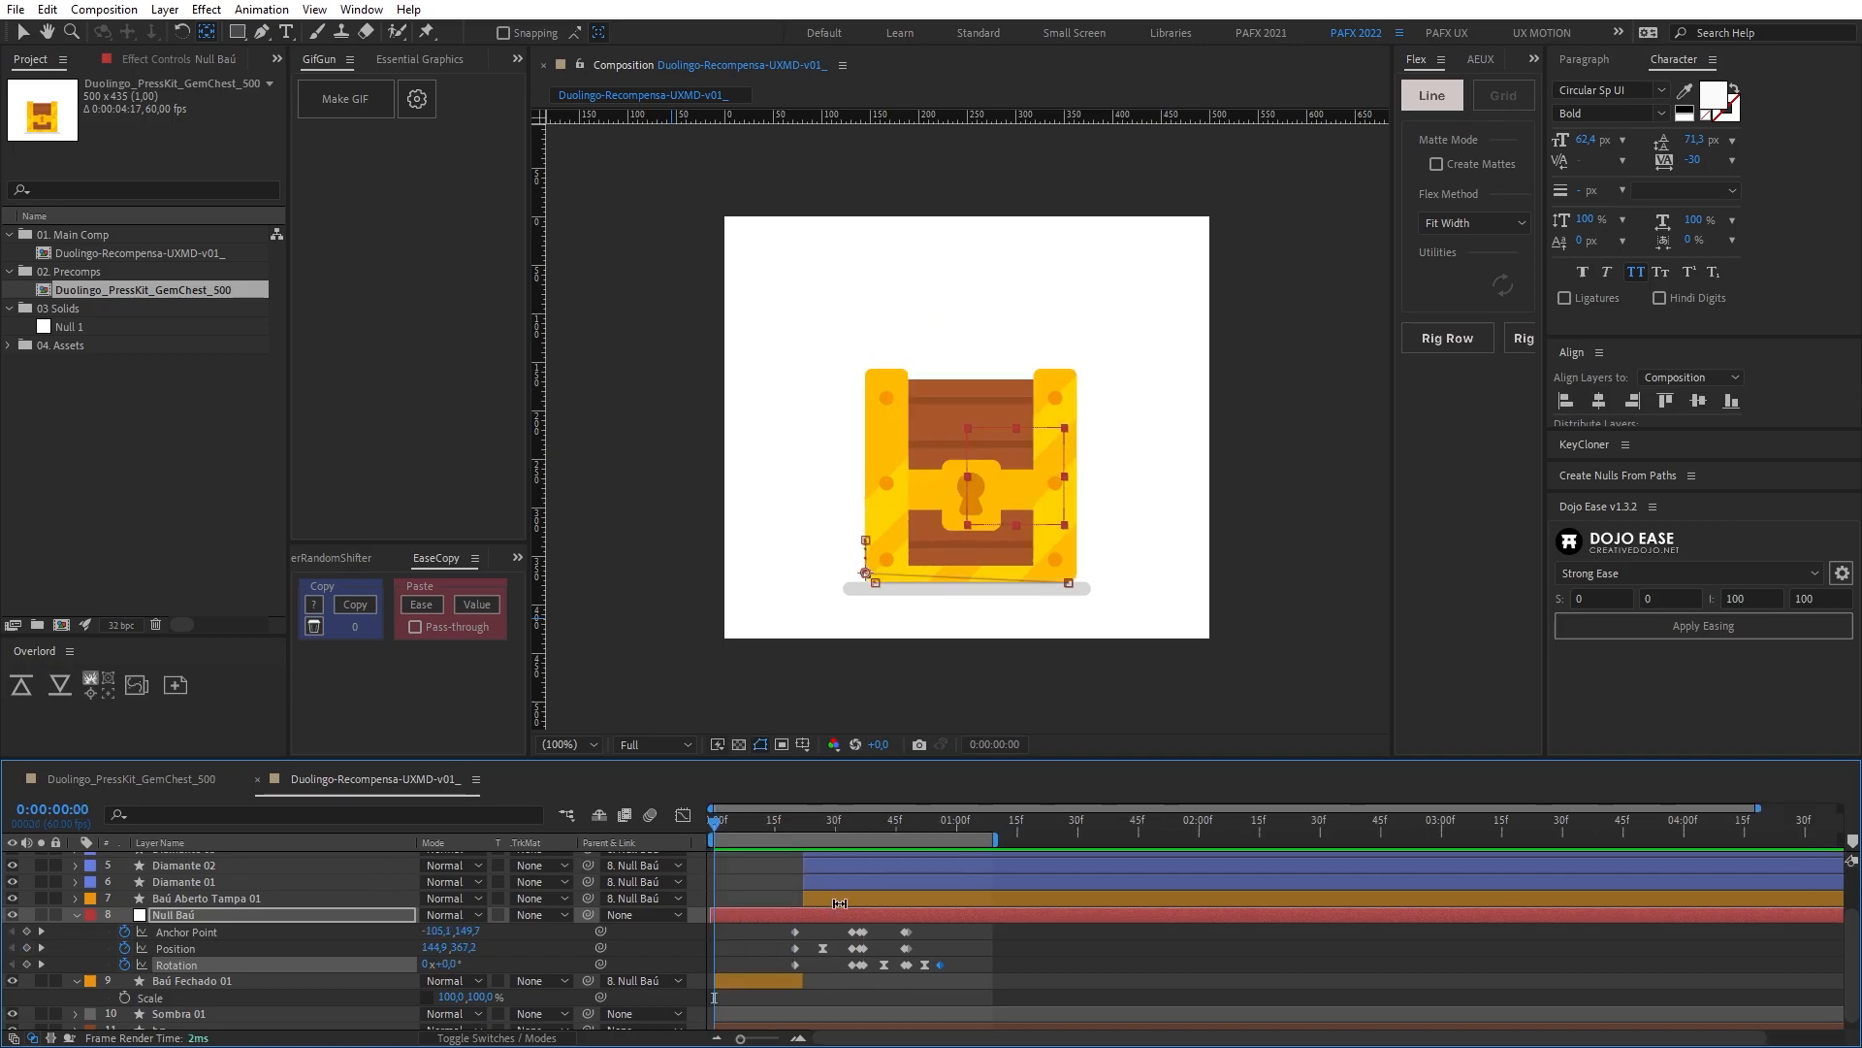
scroll(840, 902, "down", 1)
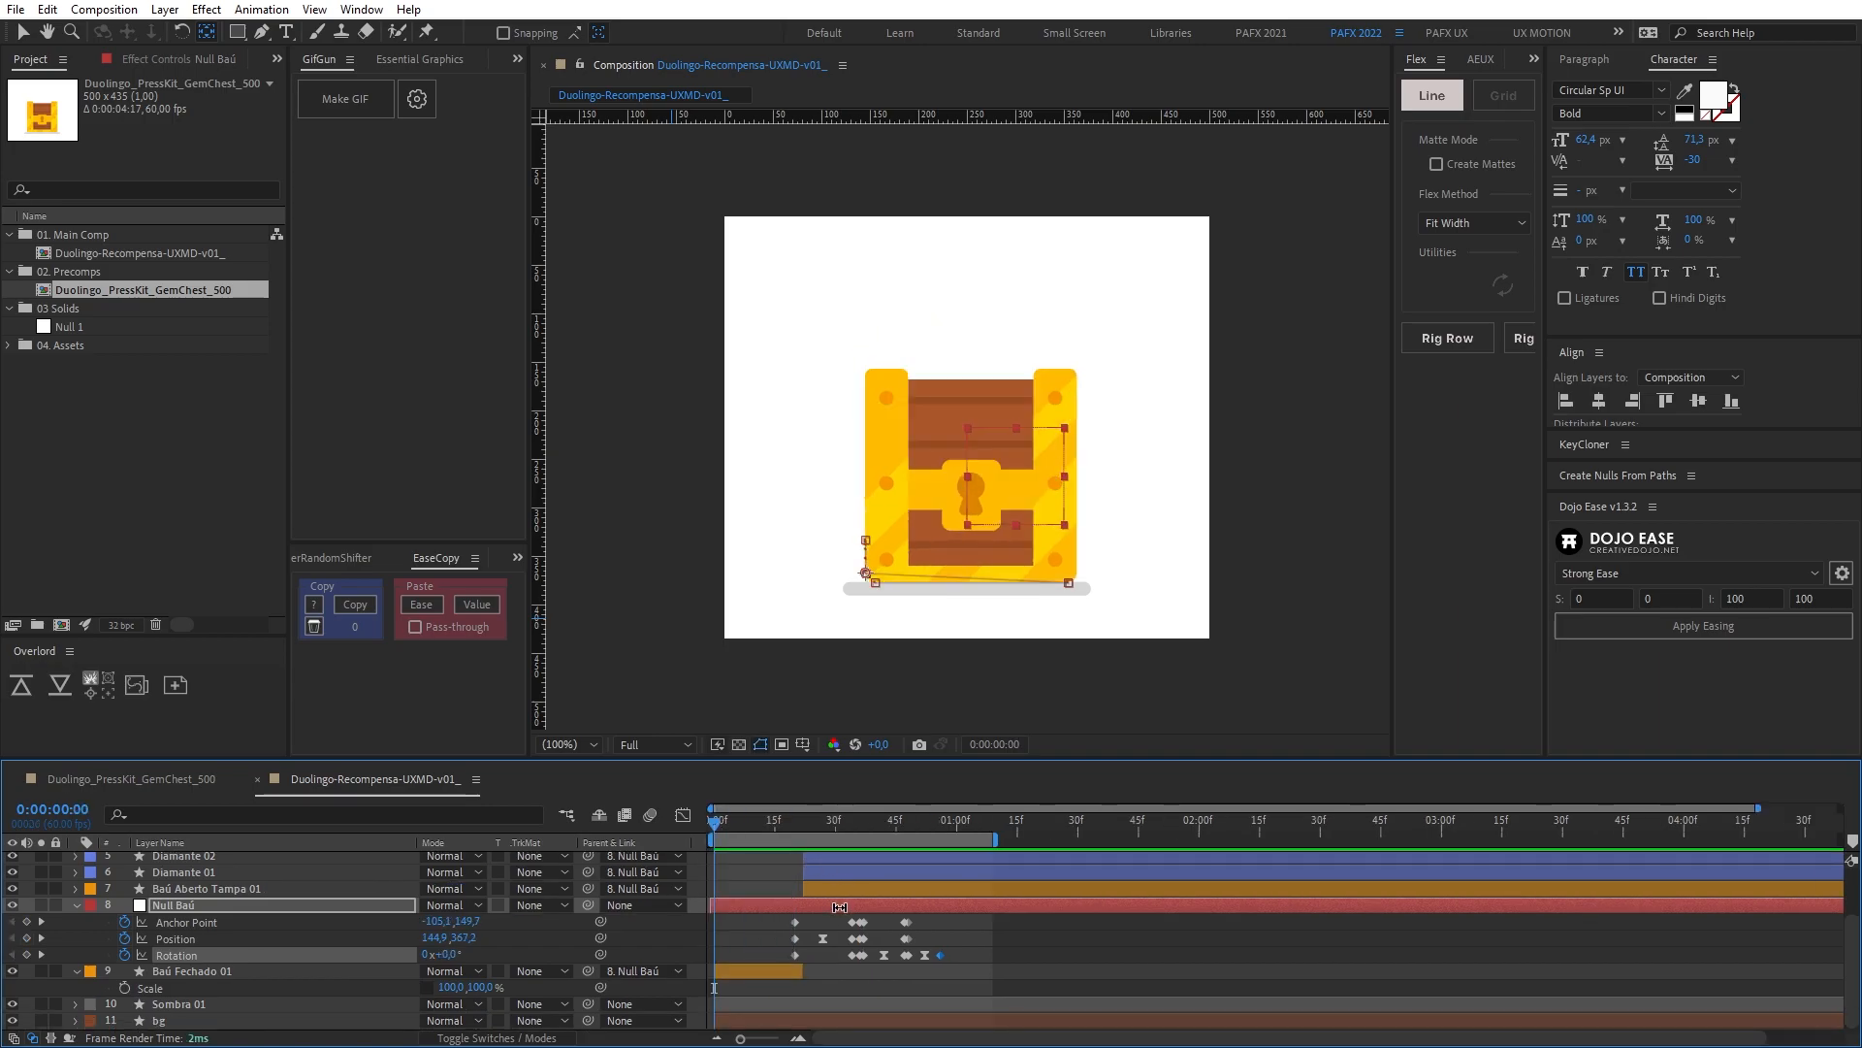
left_click(309, 1011)
left_click(229, 970)
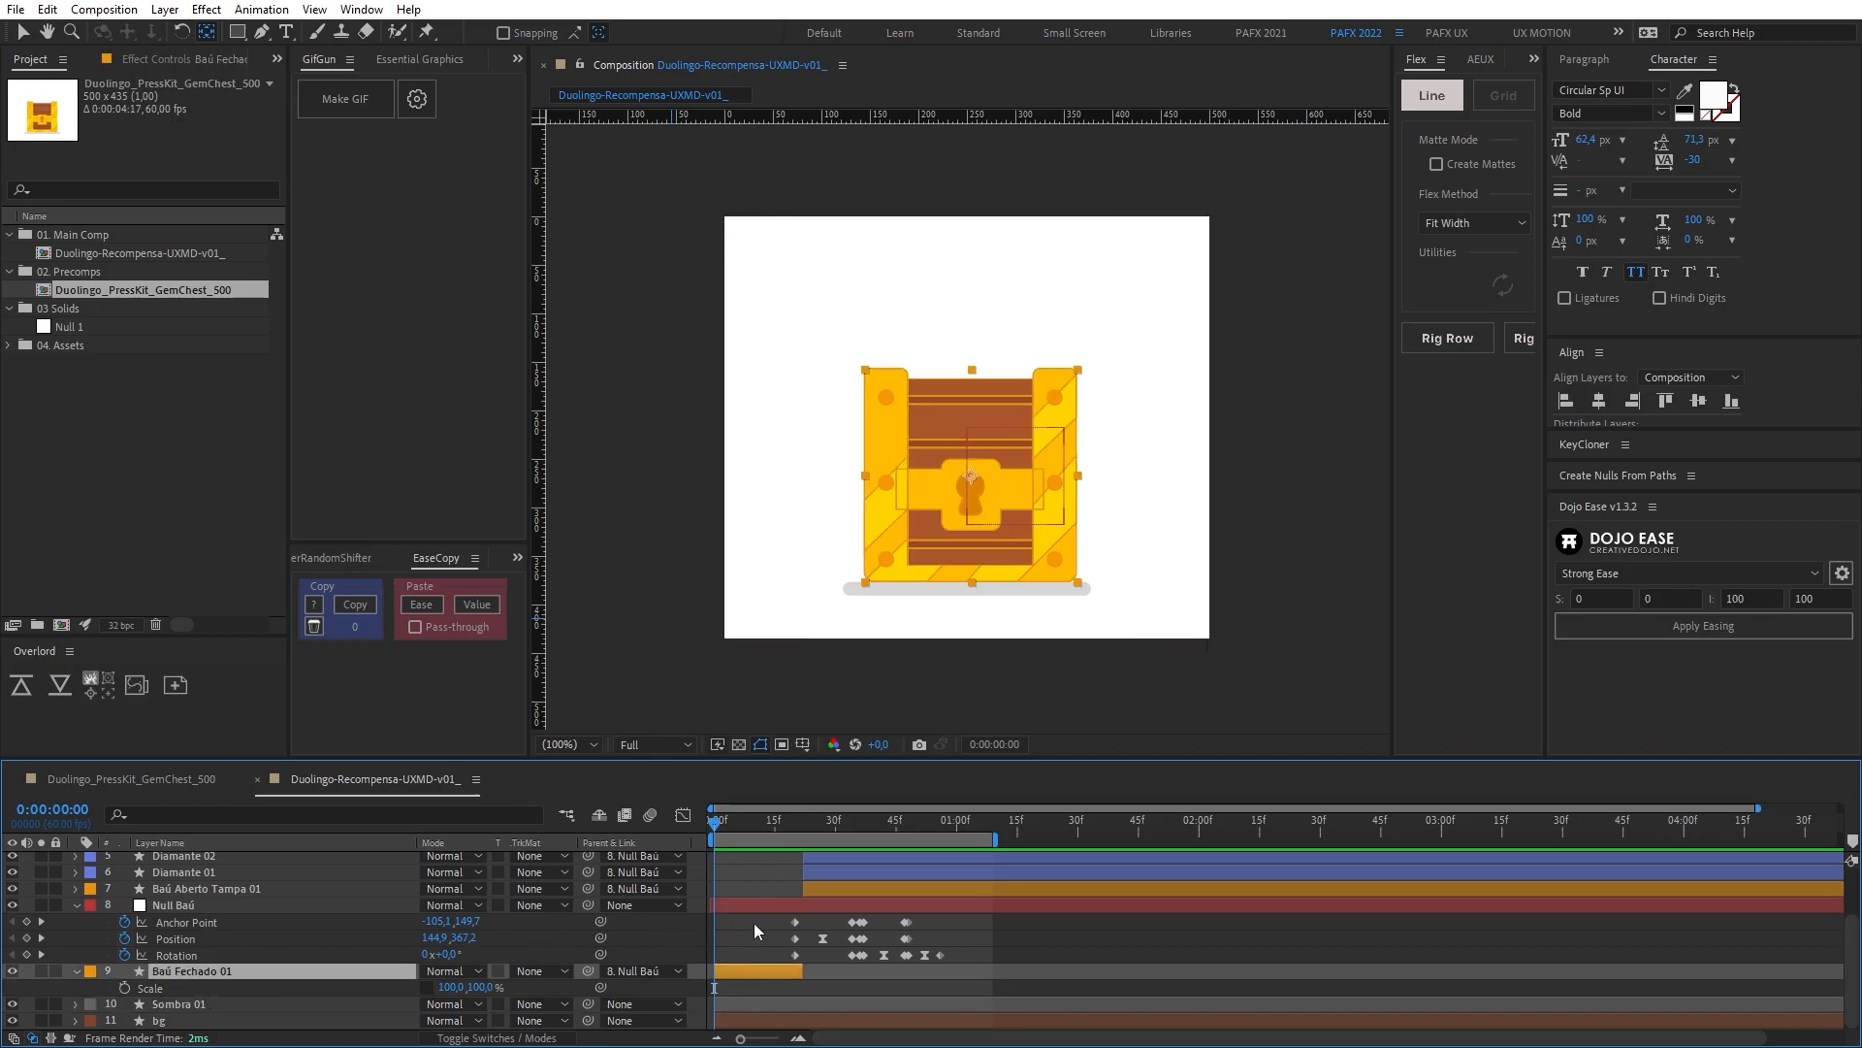
left_click_drag(750, 826, 715, 851)
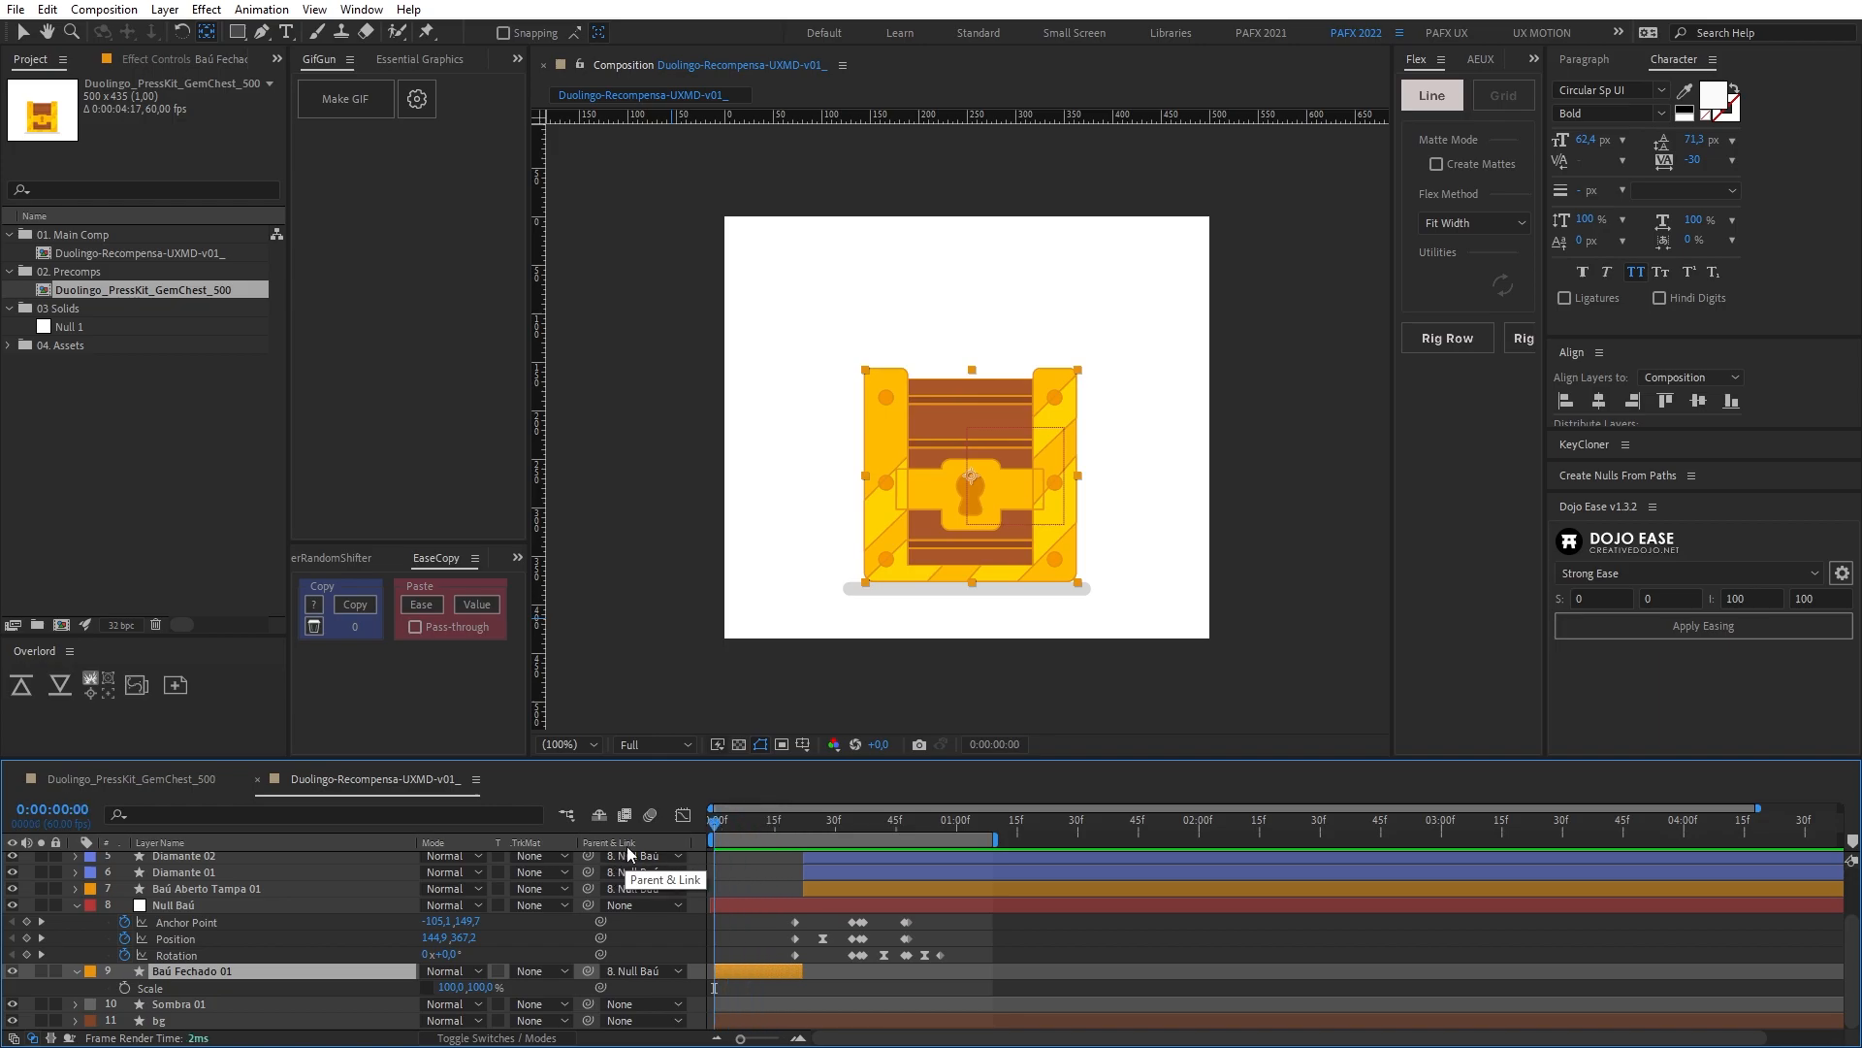
left_click(242, 890)
scroll(228, 897, "up", 3)
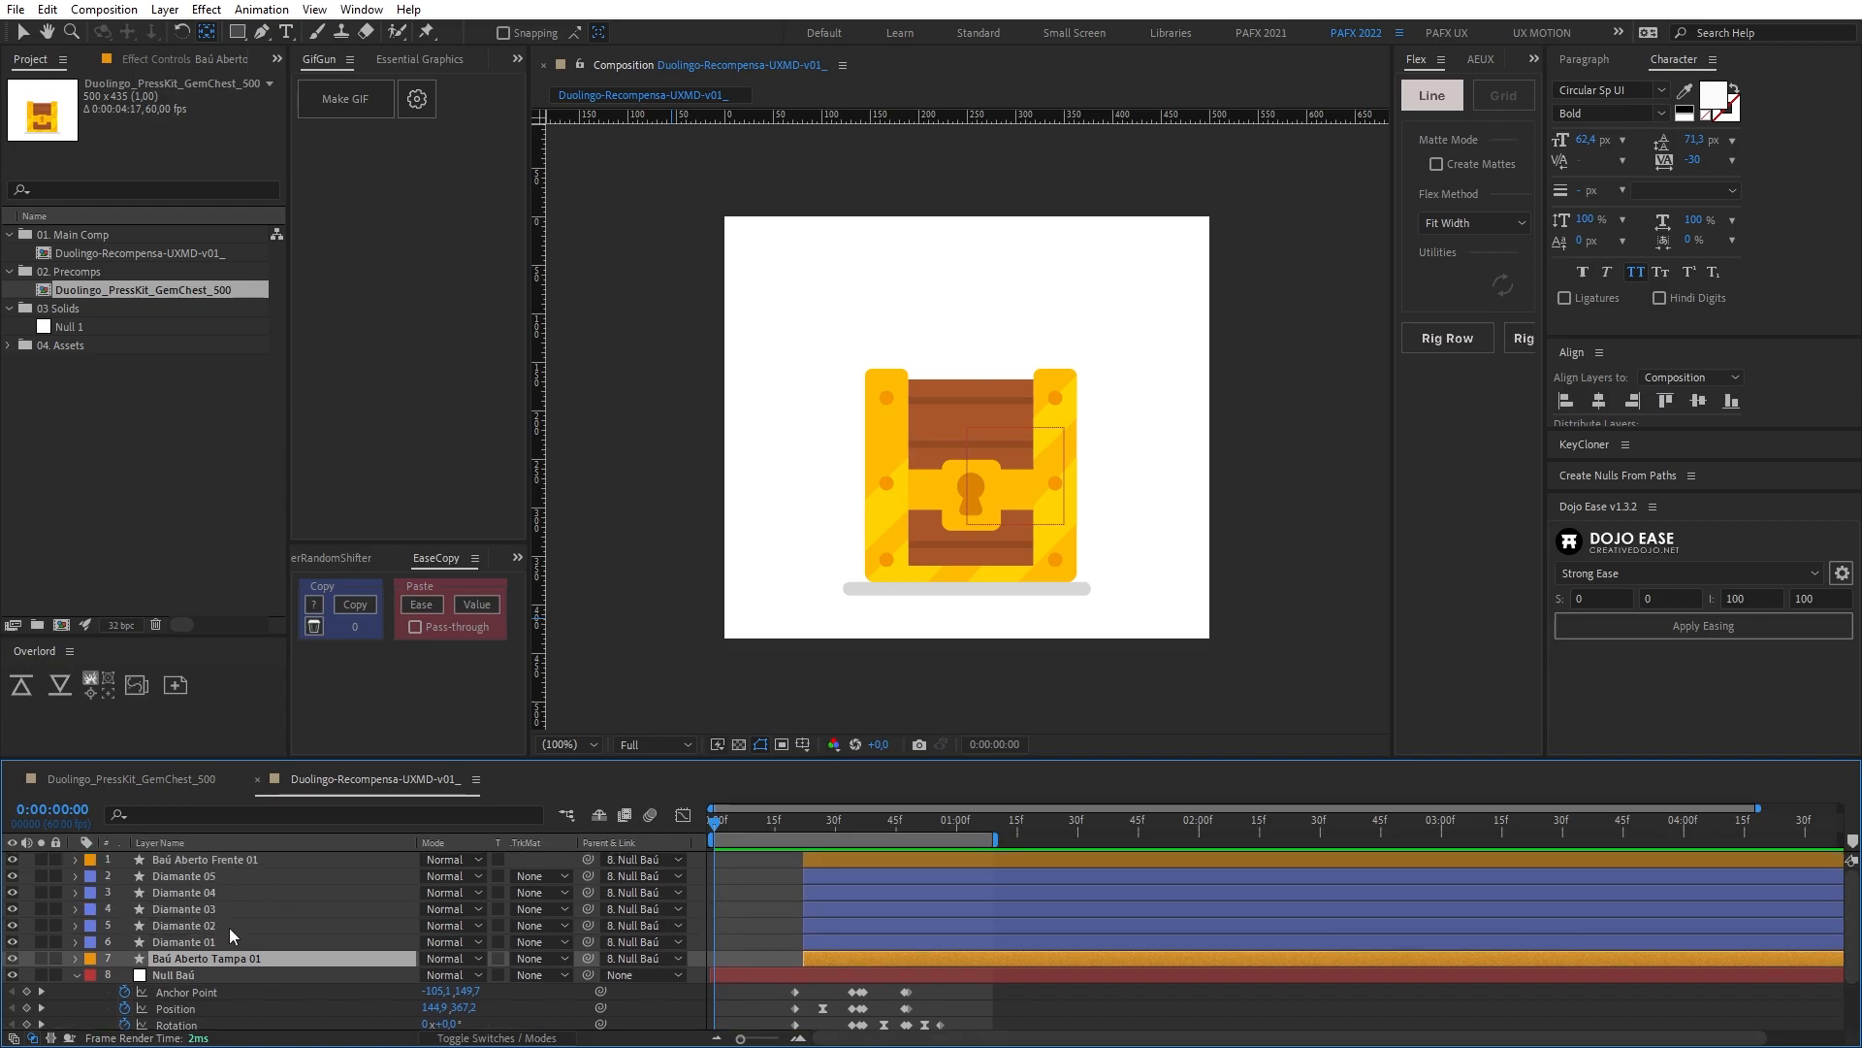
scroll(231, 934, "down", 3)
left_click(257, 976)
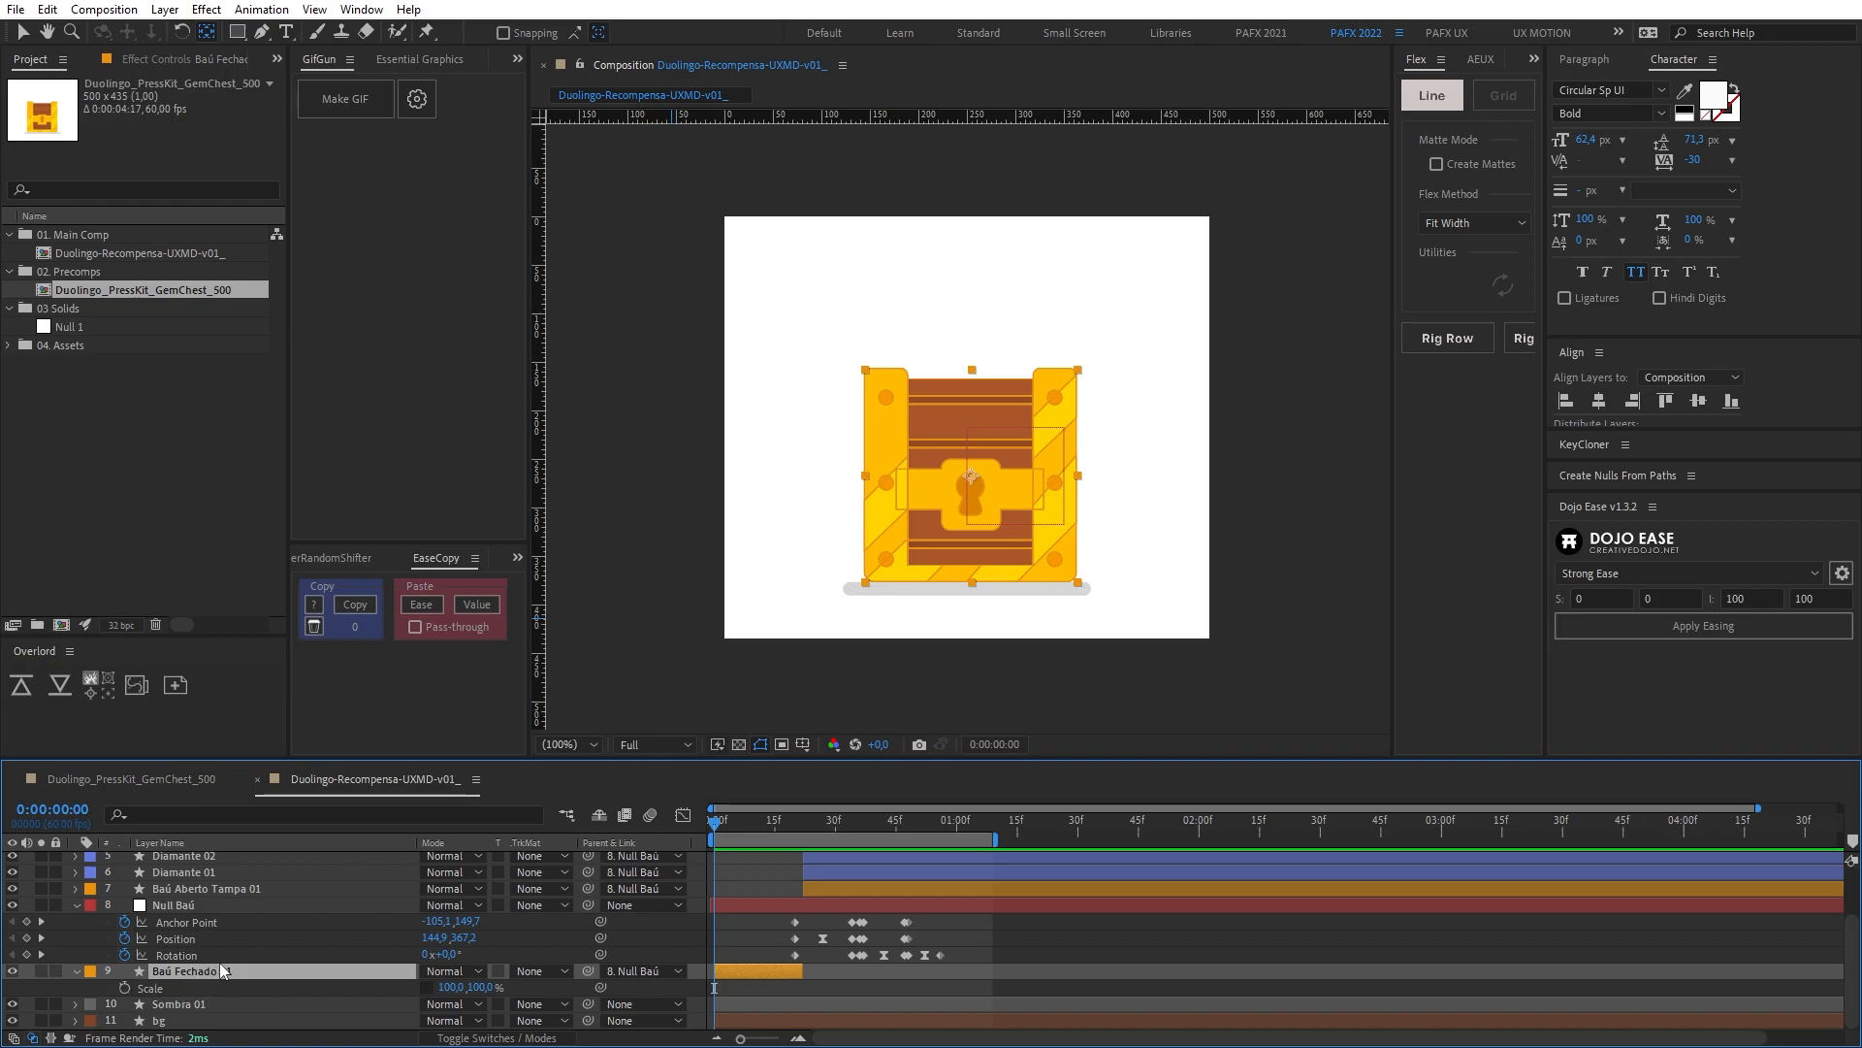
scroll(219, 971, "up", 3)
left_click(199, 859)
left_click(210, 908)
left_click(221, 941)
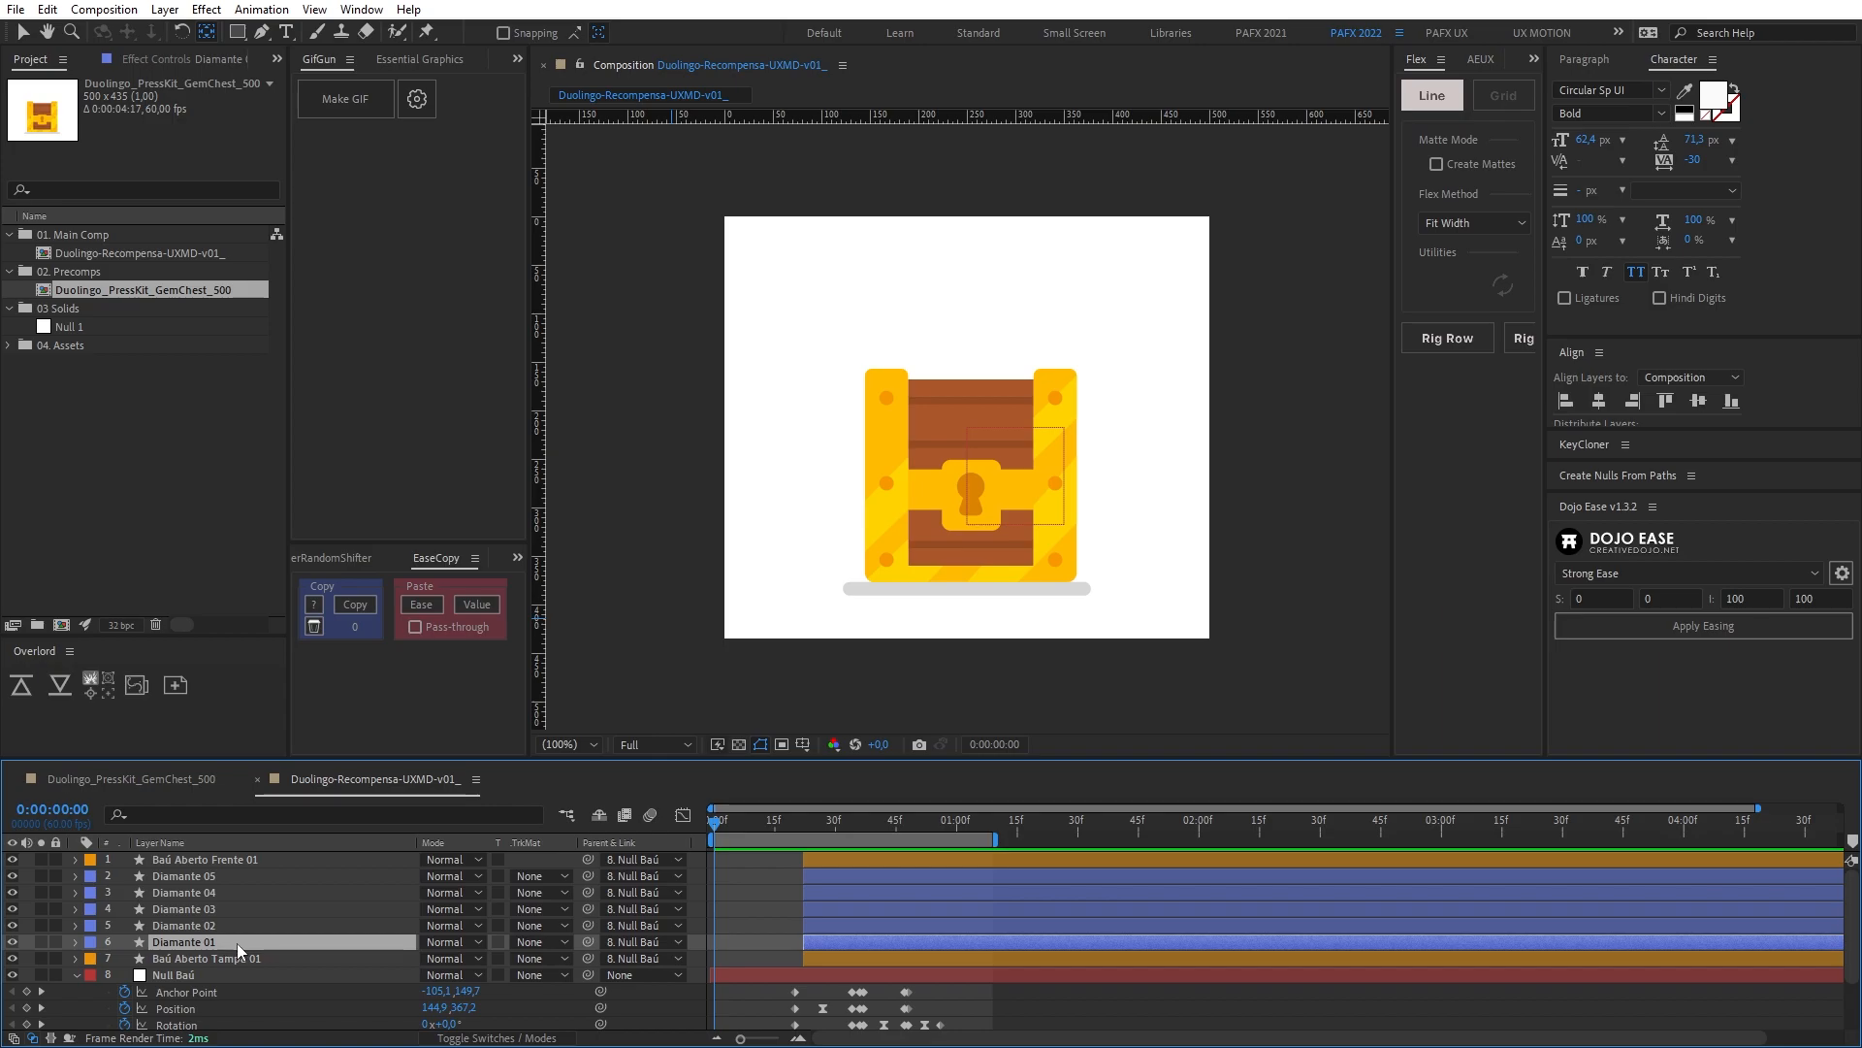
Step: Parent Baú Aberto Frente 01, Diamante 01 to 05 and Baú Aberto Tampa 01 to Baú Fechado 01 instead of Null Baú
left_click(188, 976)
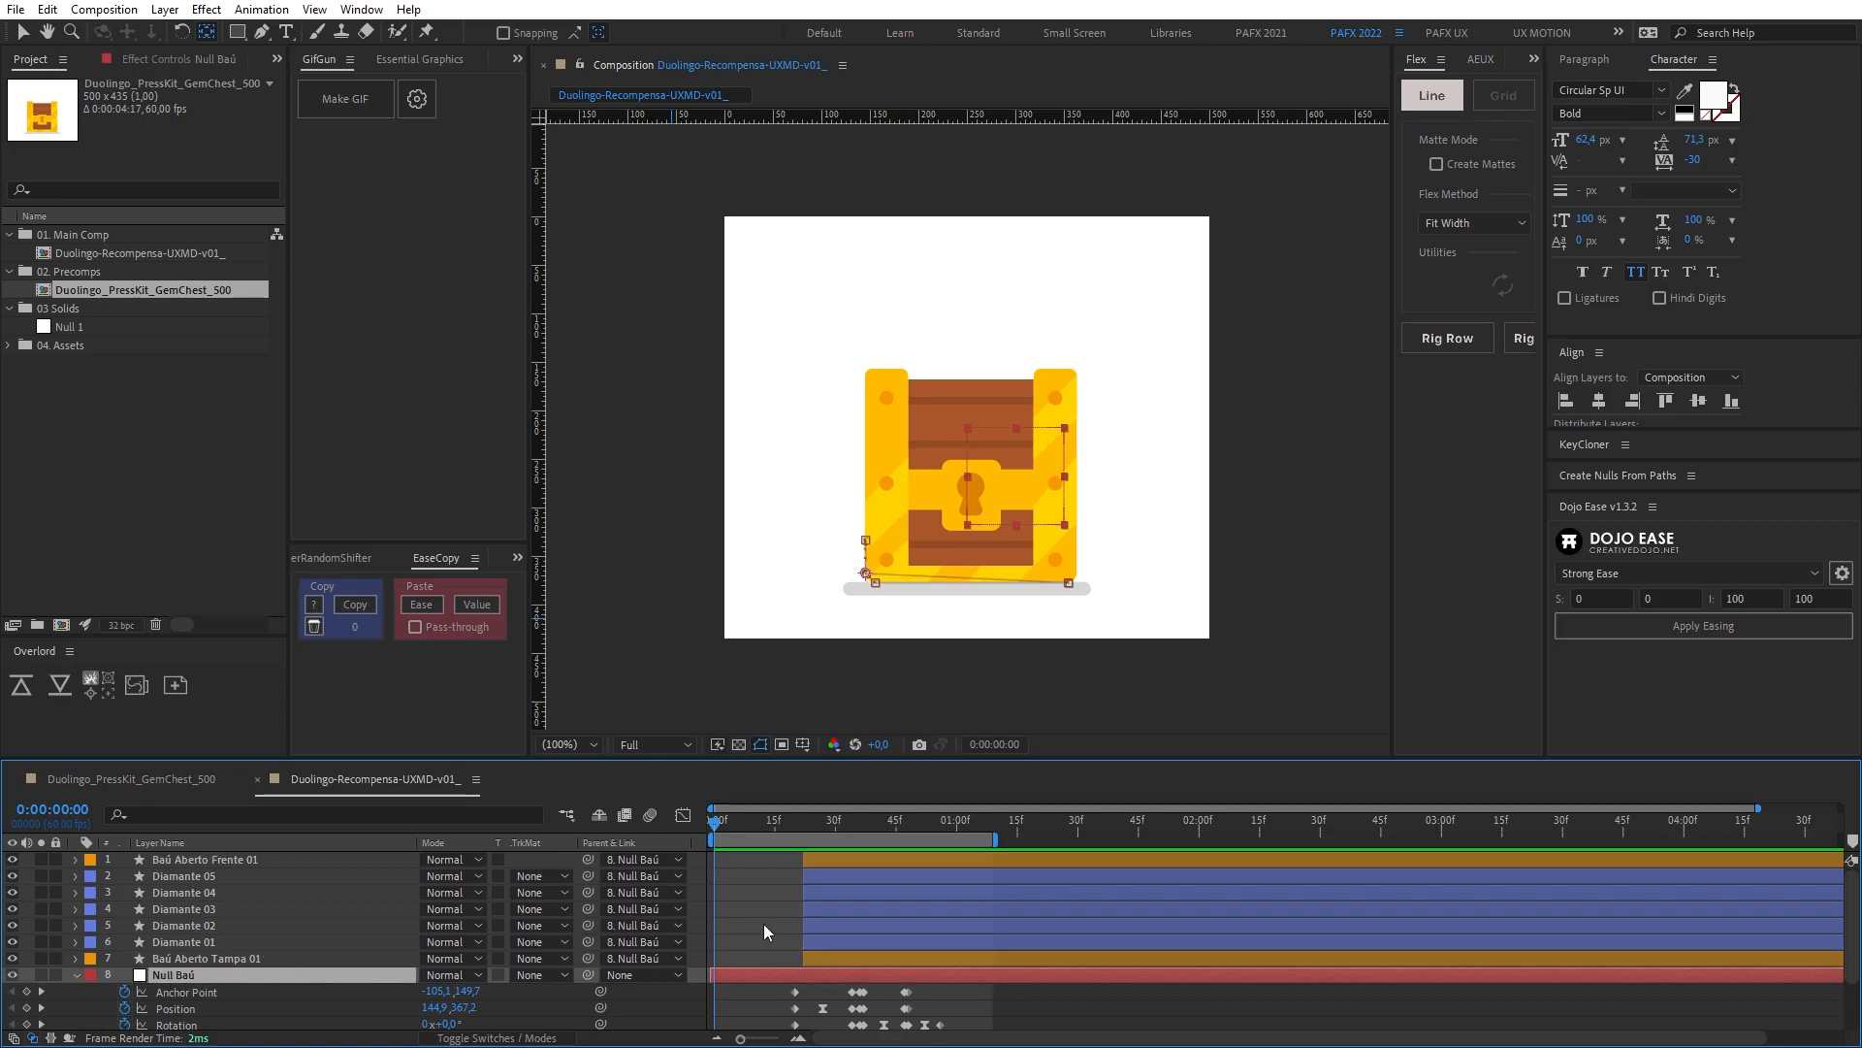
scroll(766, 932, "down", 3)
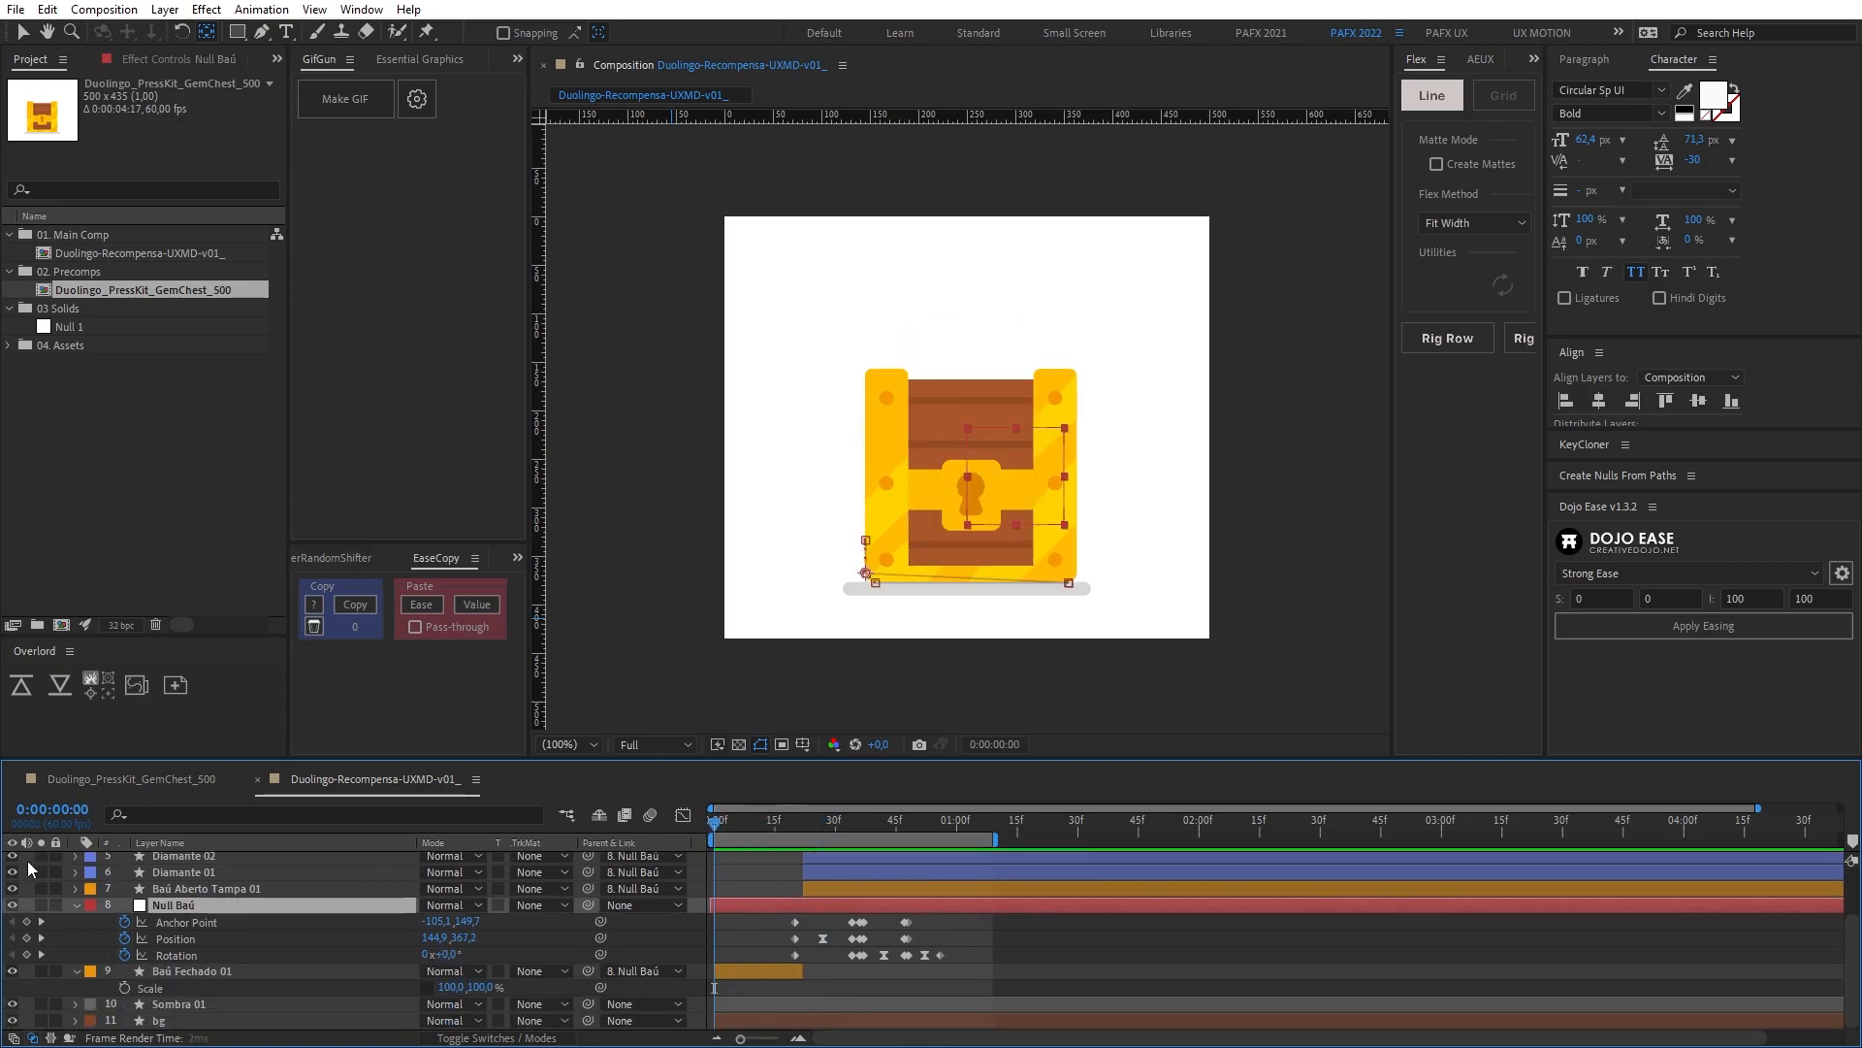
scroll(380, 927, "up", 3)
left_click(241, 959)
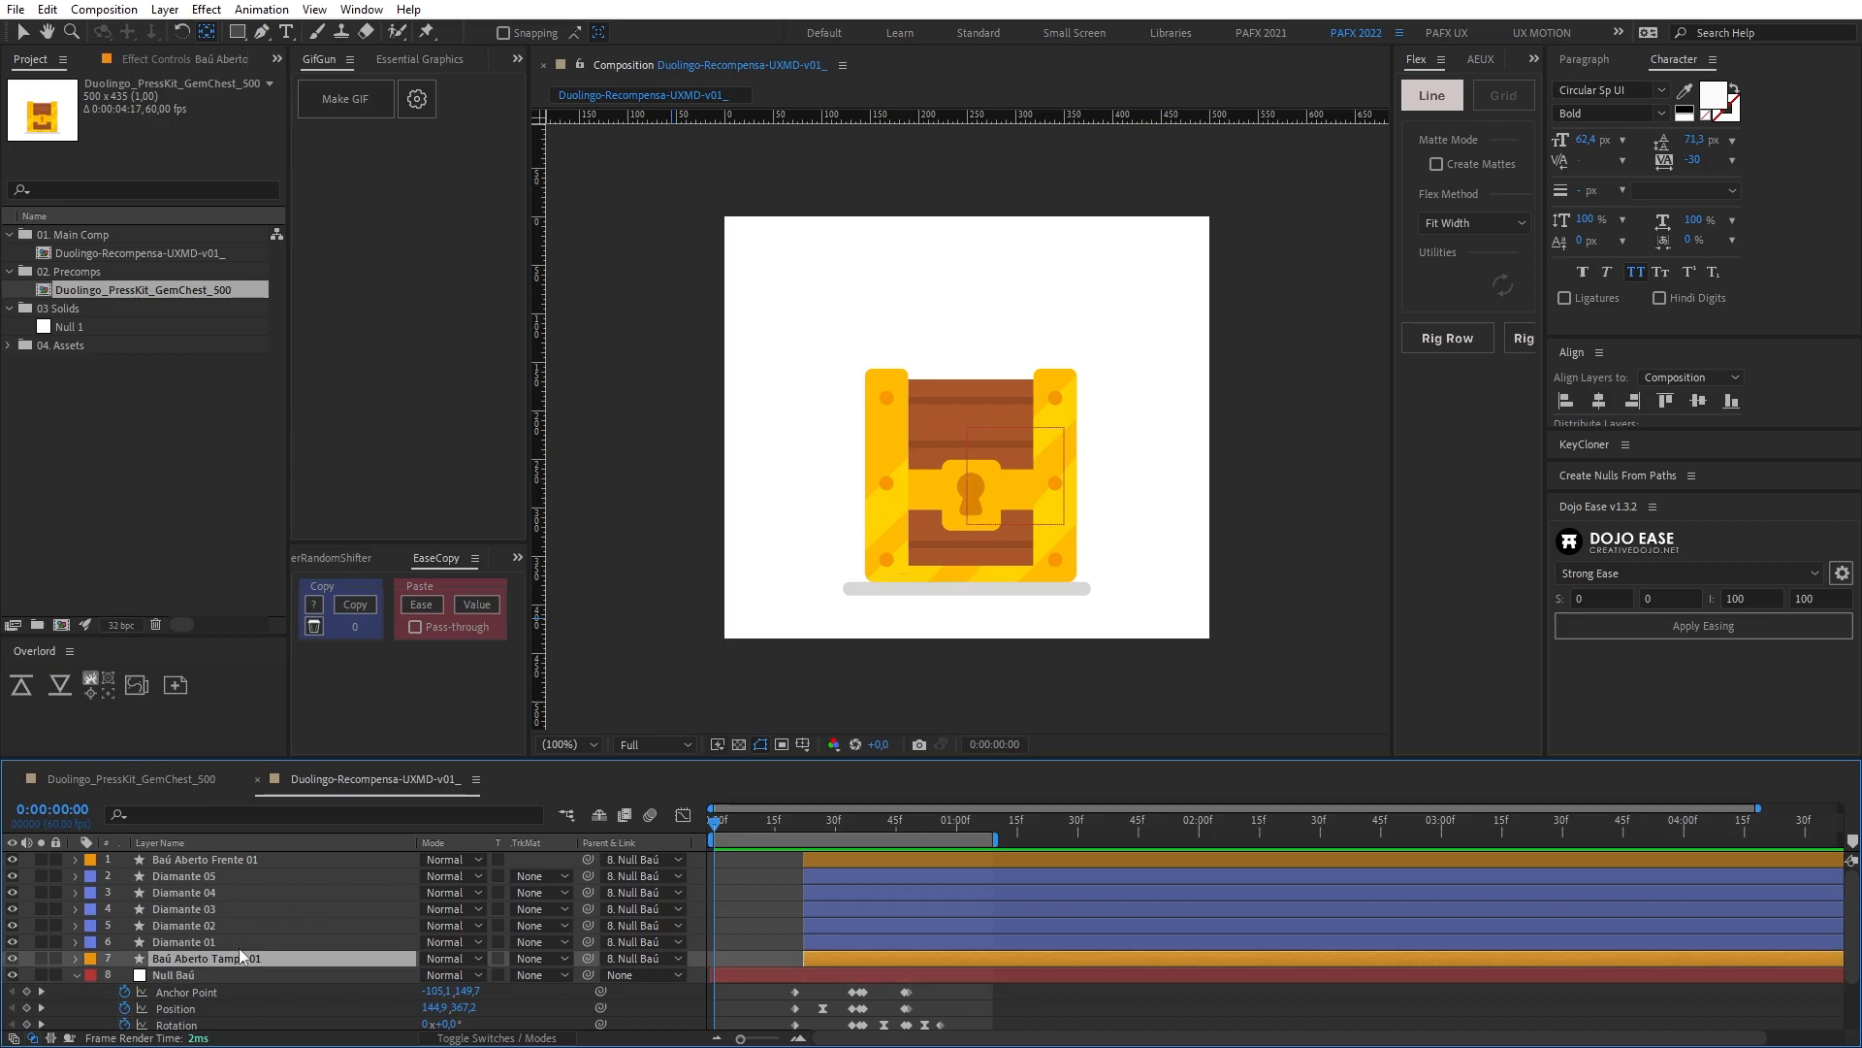
left_click(257, 859, "shift")
scroll(320, 903, "down", 2)
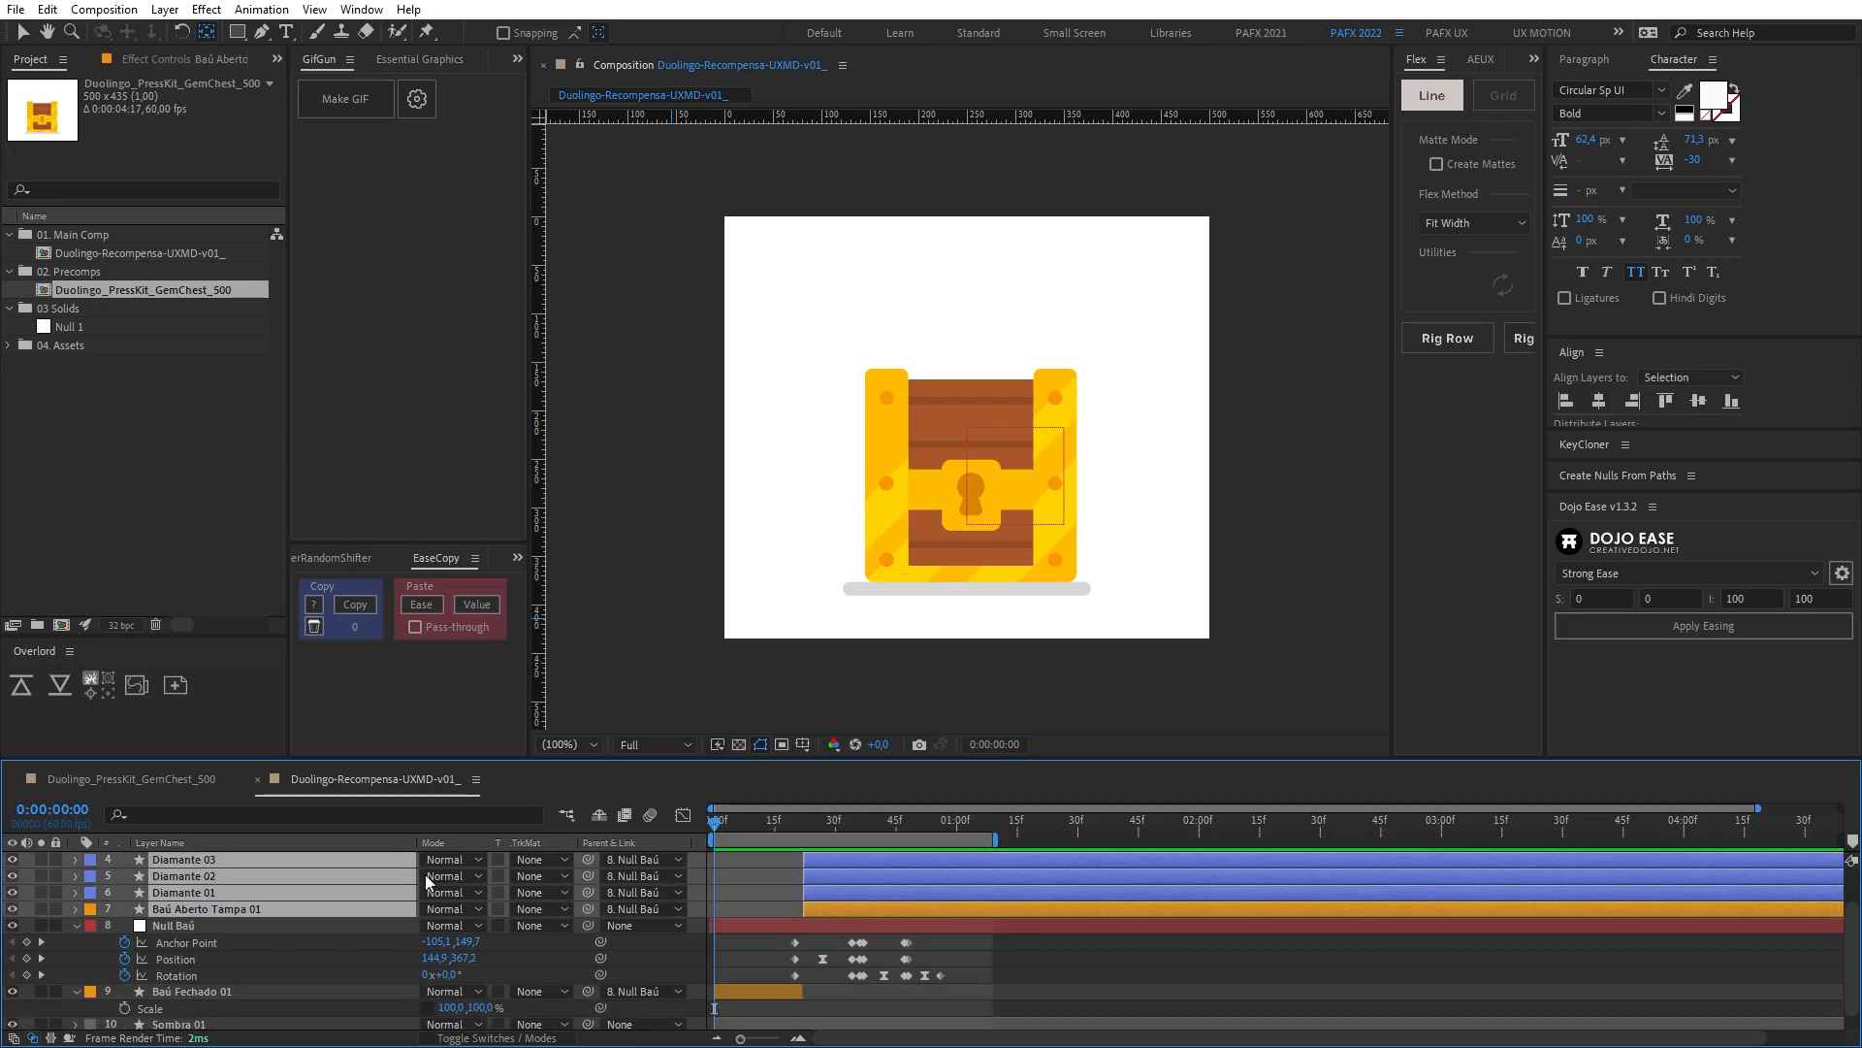
left_click_drag(587, 909, 226, 994)
left_click(228, 994)
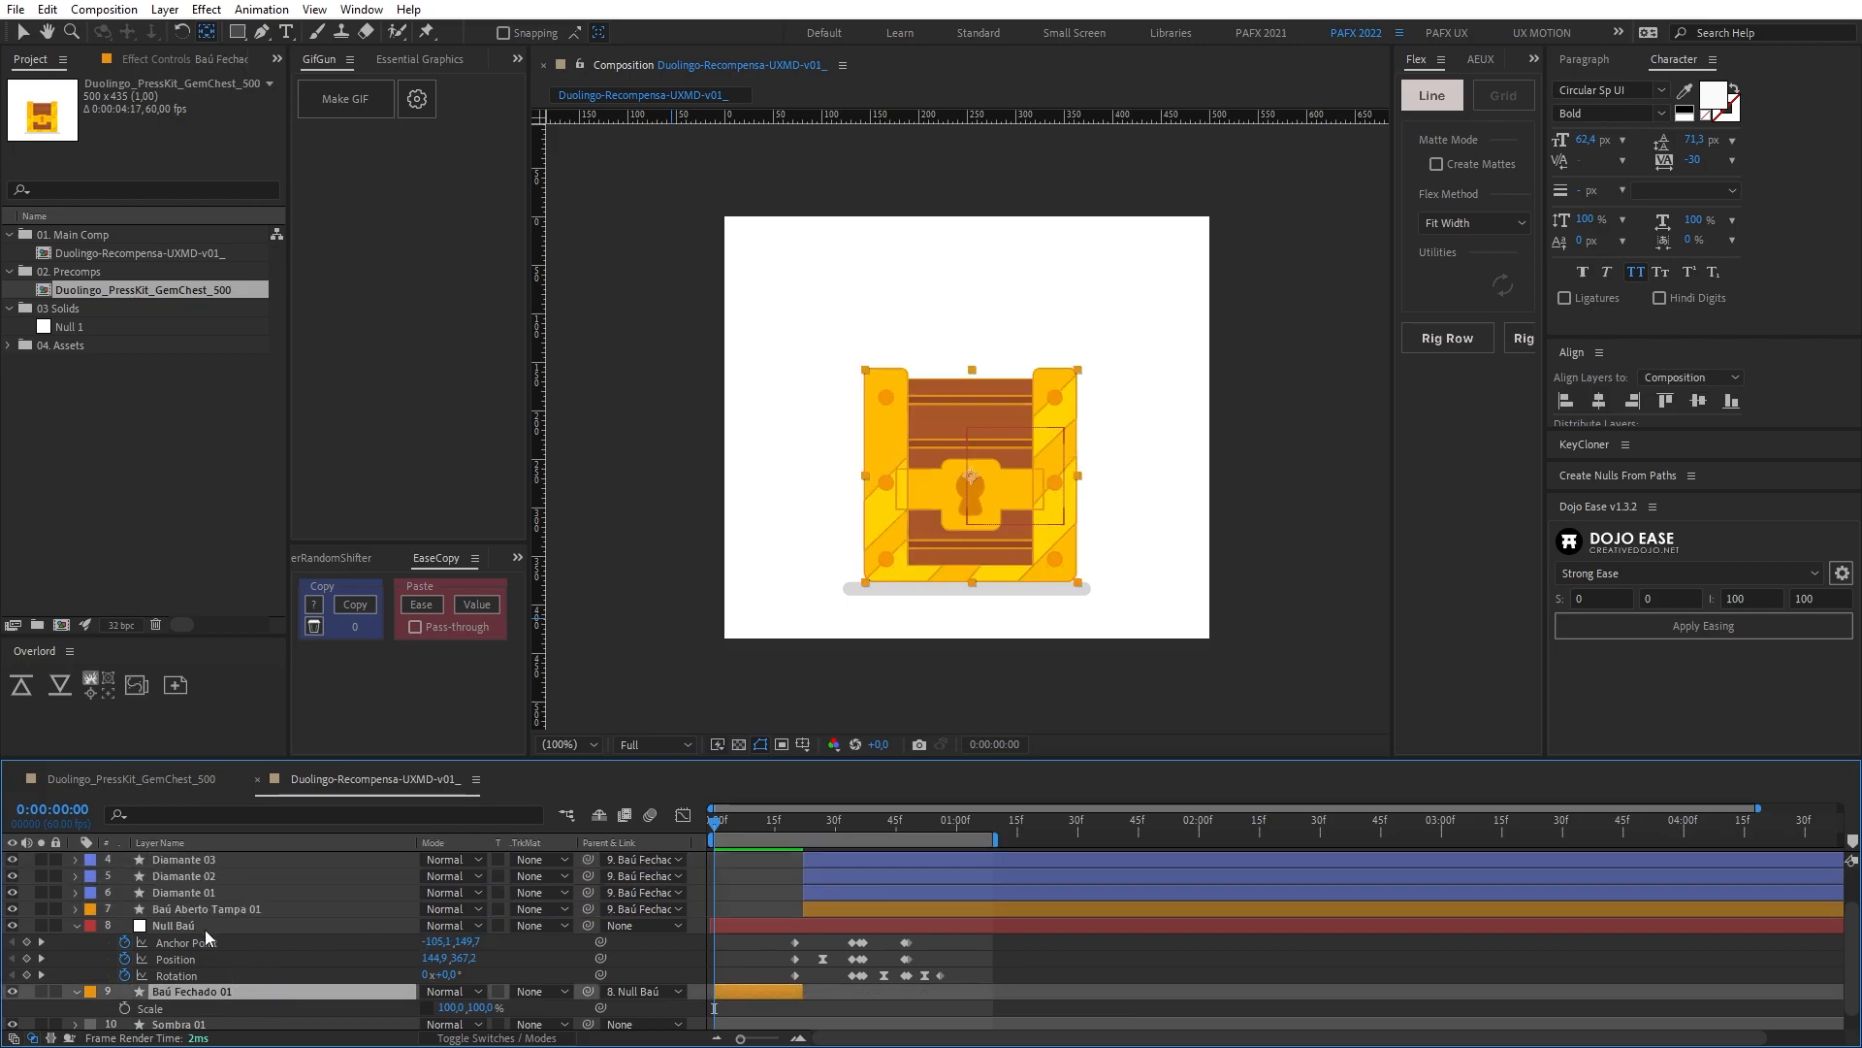
scroll(206, 936, "up", 2)
left_click(231, 861)
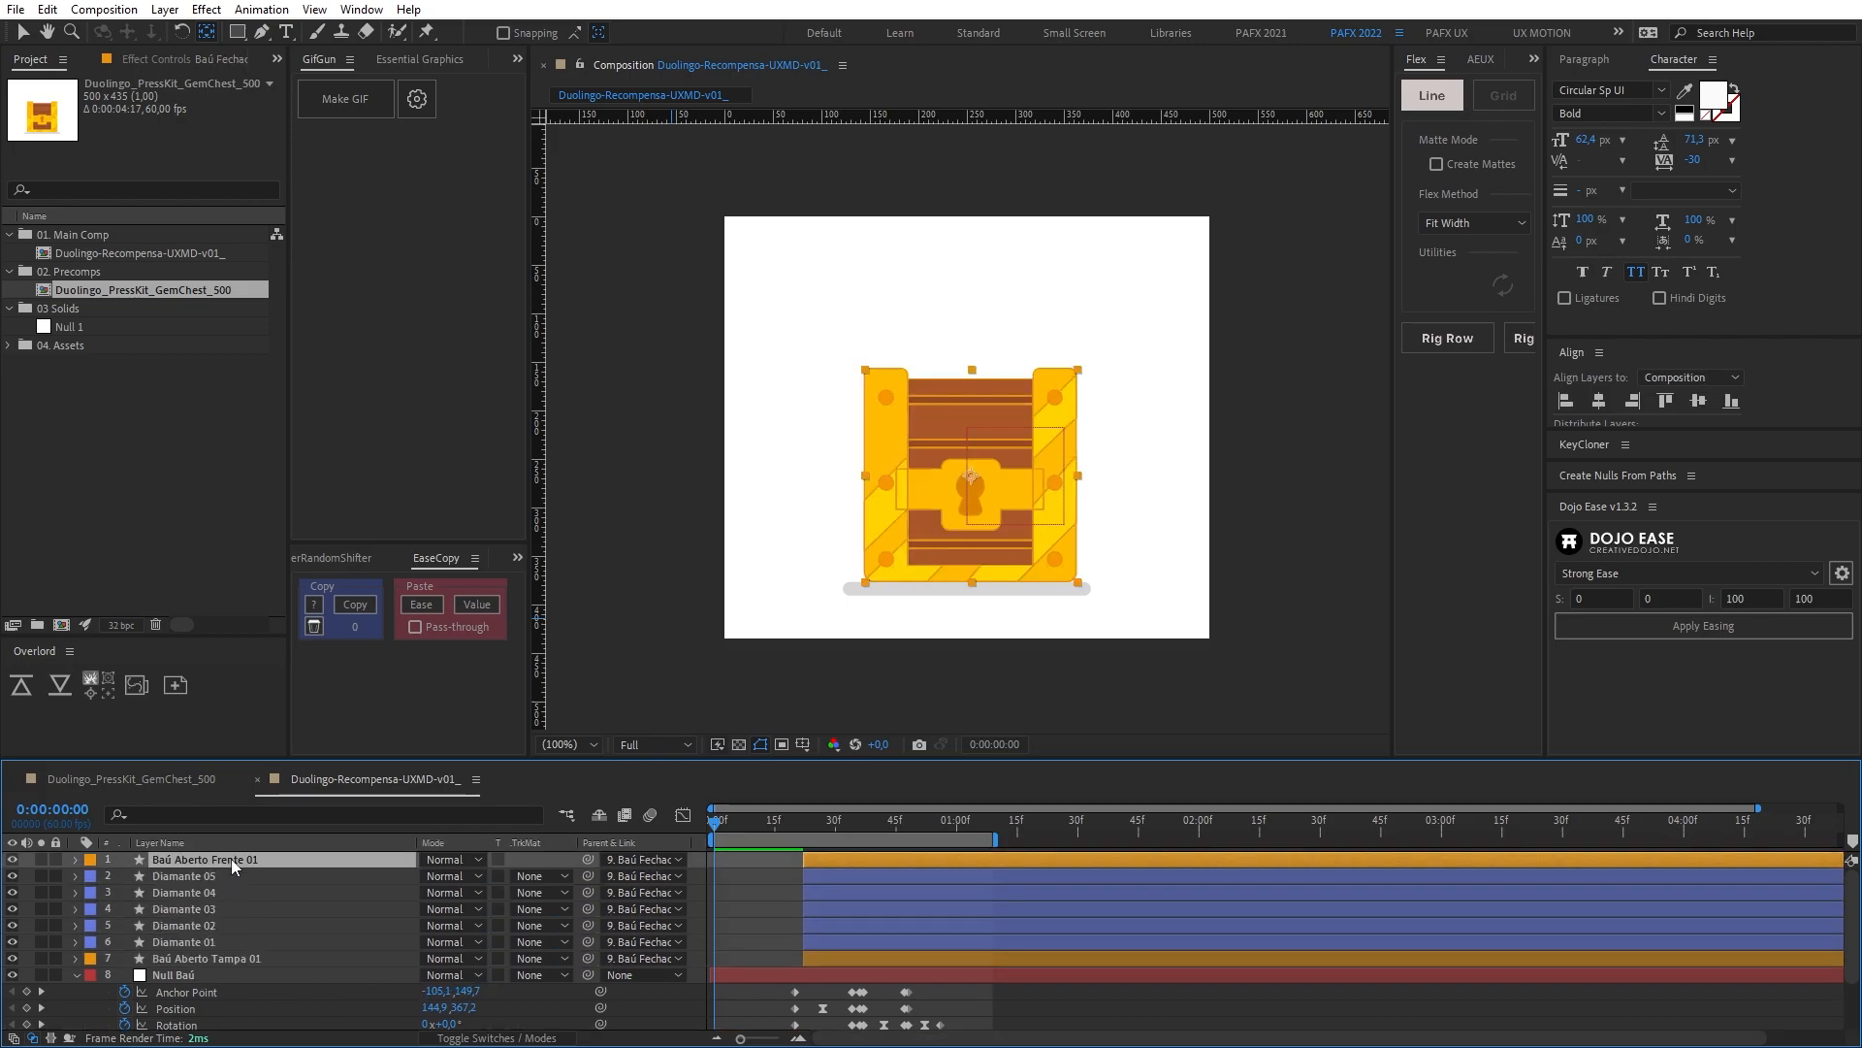
left_click(255, 960, "shift")
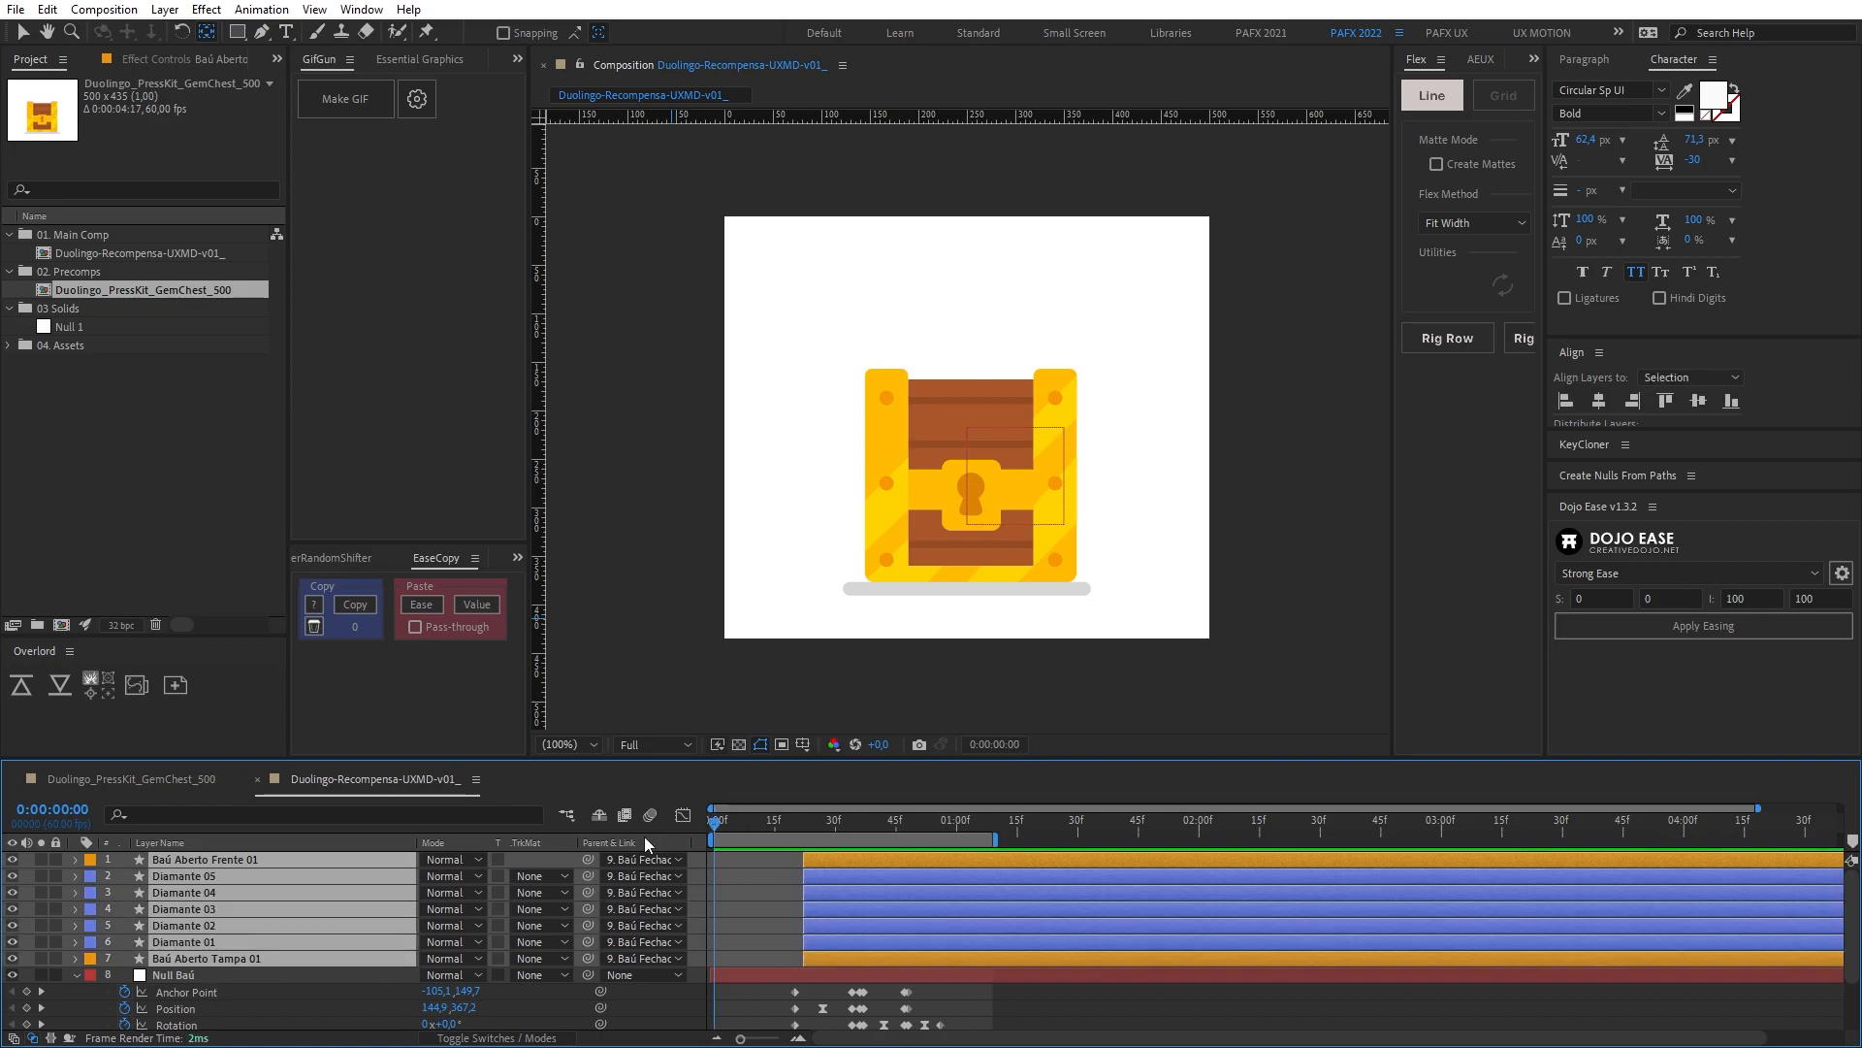
scroll(732, 931, "down", 2)
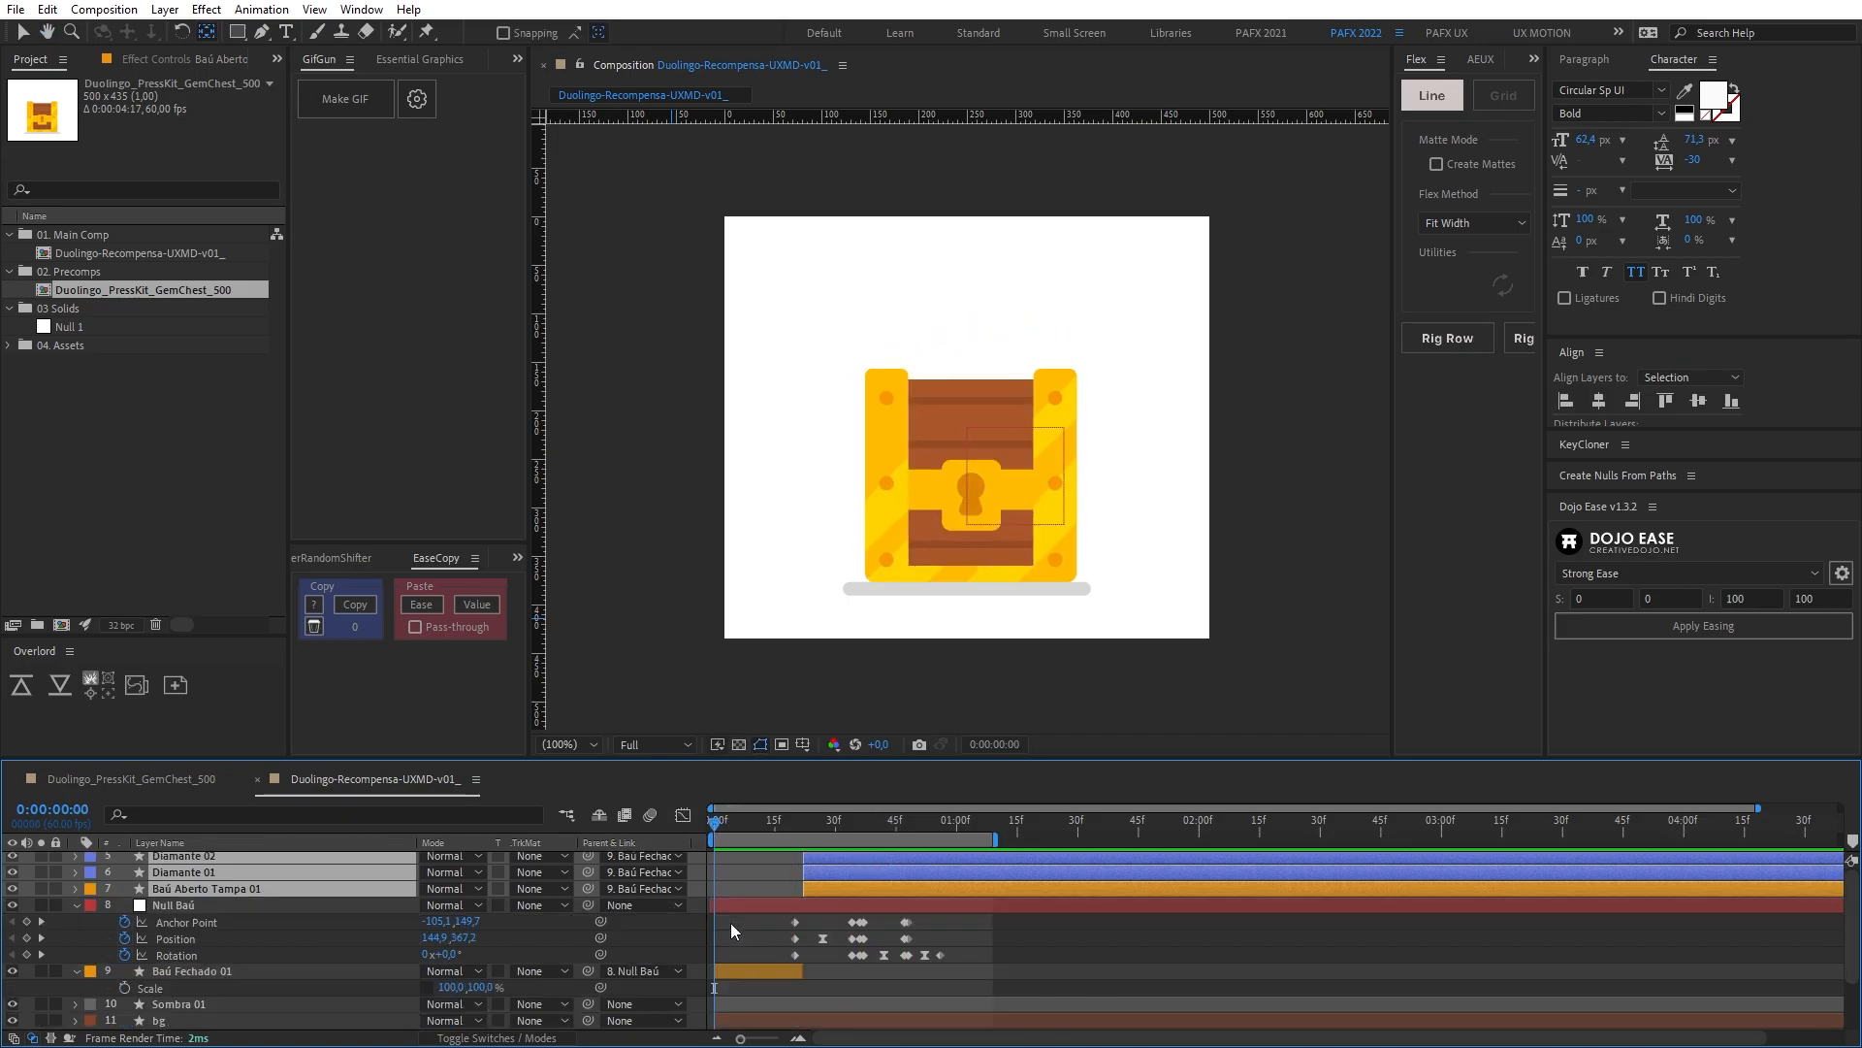
Step: Reveal the Scale property of the closed chest layer, Baú Fechado 01
left_click(694, 986)
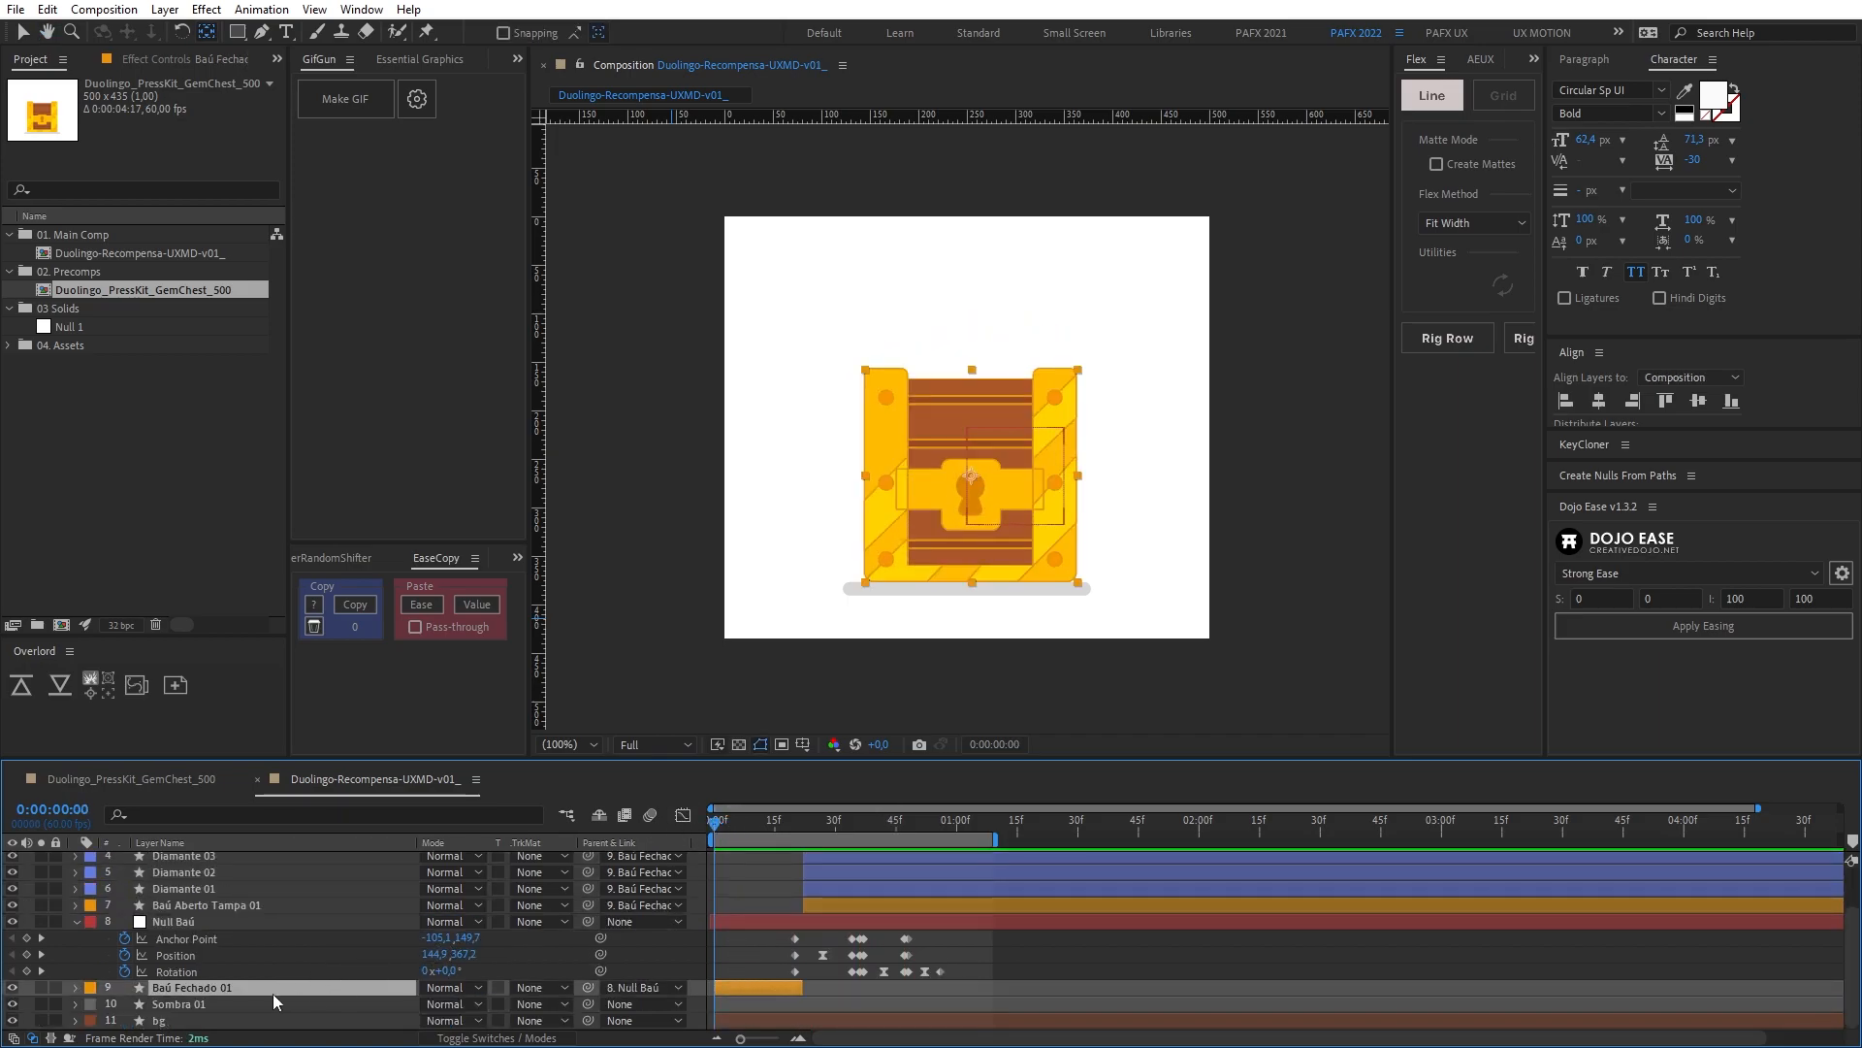
key("s")
key("equal")
key("space")
left_click_drag(745, 922, 757, 913)
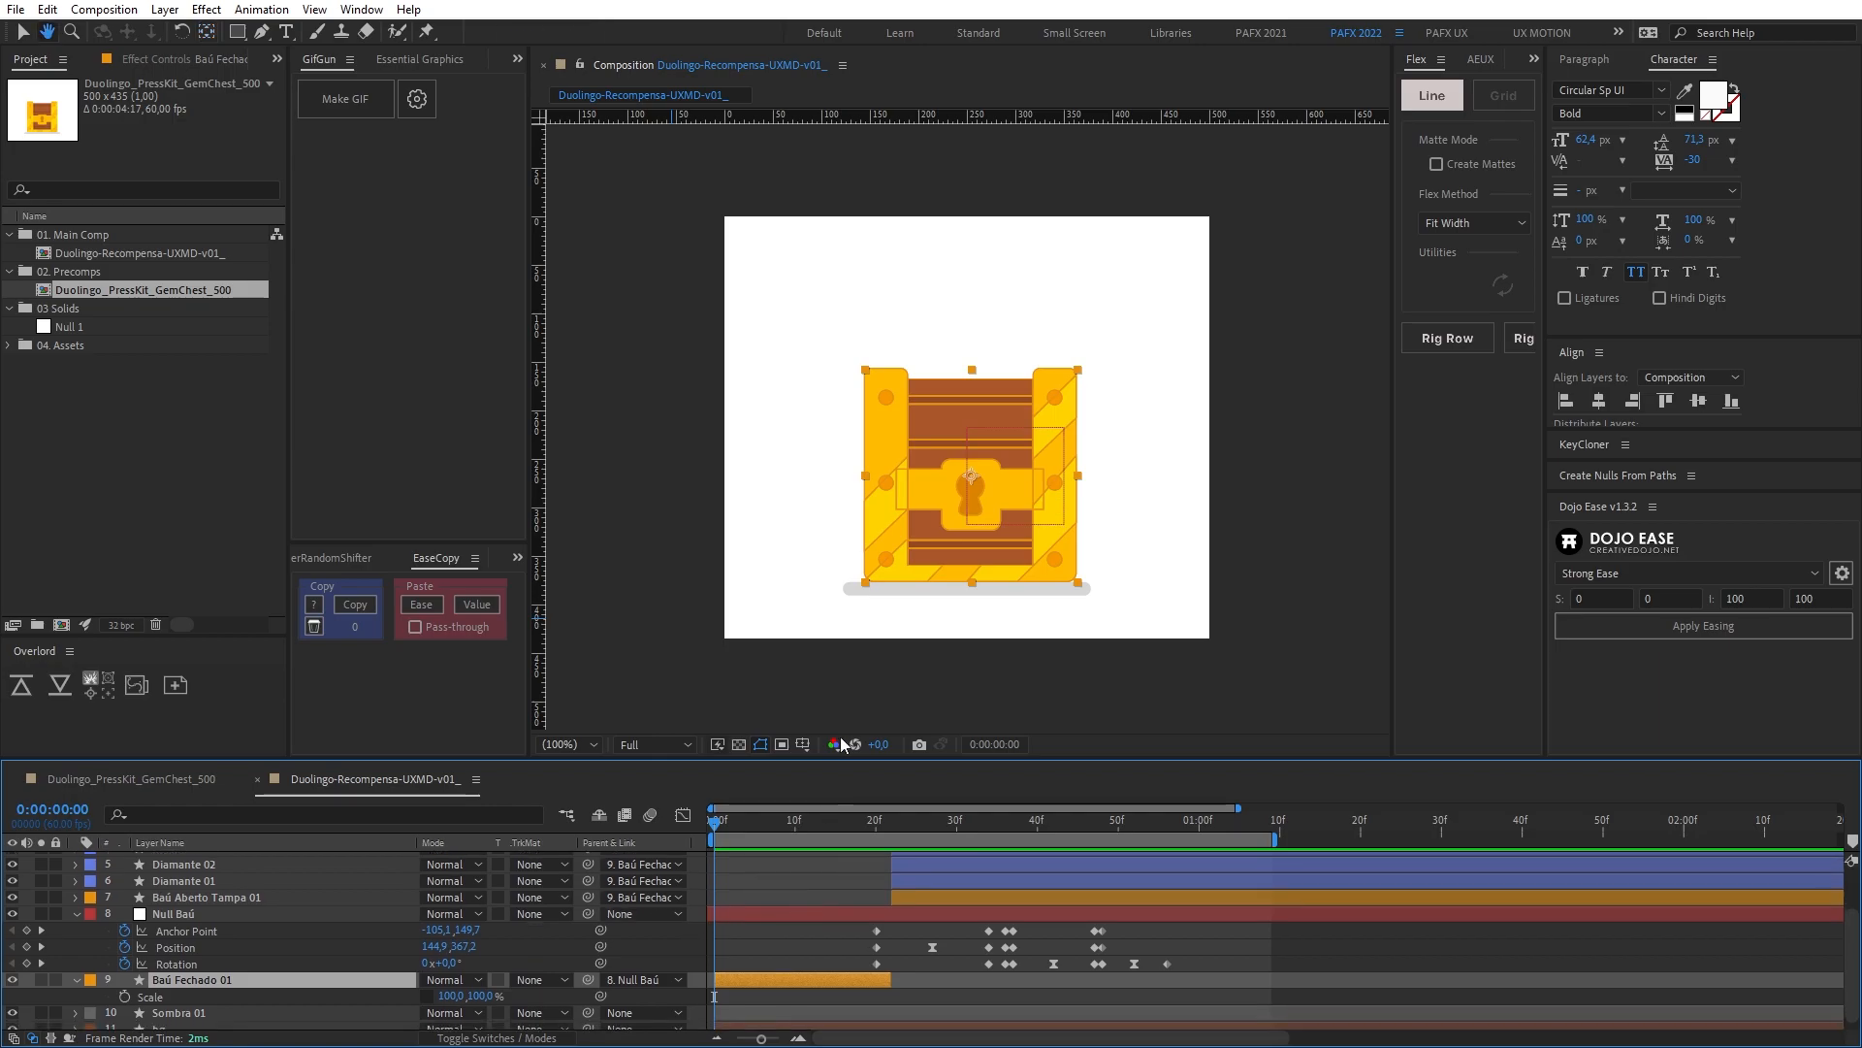
Step: Scrub the reference composition for the chest's first movement, and go to frame 2 in the main composition
left_click(136, 779)
left_click_drag(730, 822, 889, 865)
left_click(349, 779)
scroll(697, 922, "up", 2)
left_click_drag(811, 943, 932, 940)
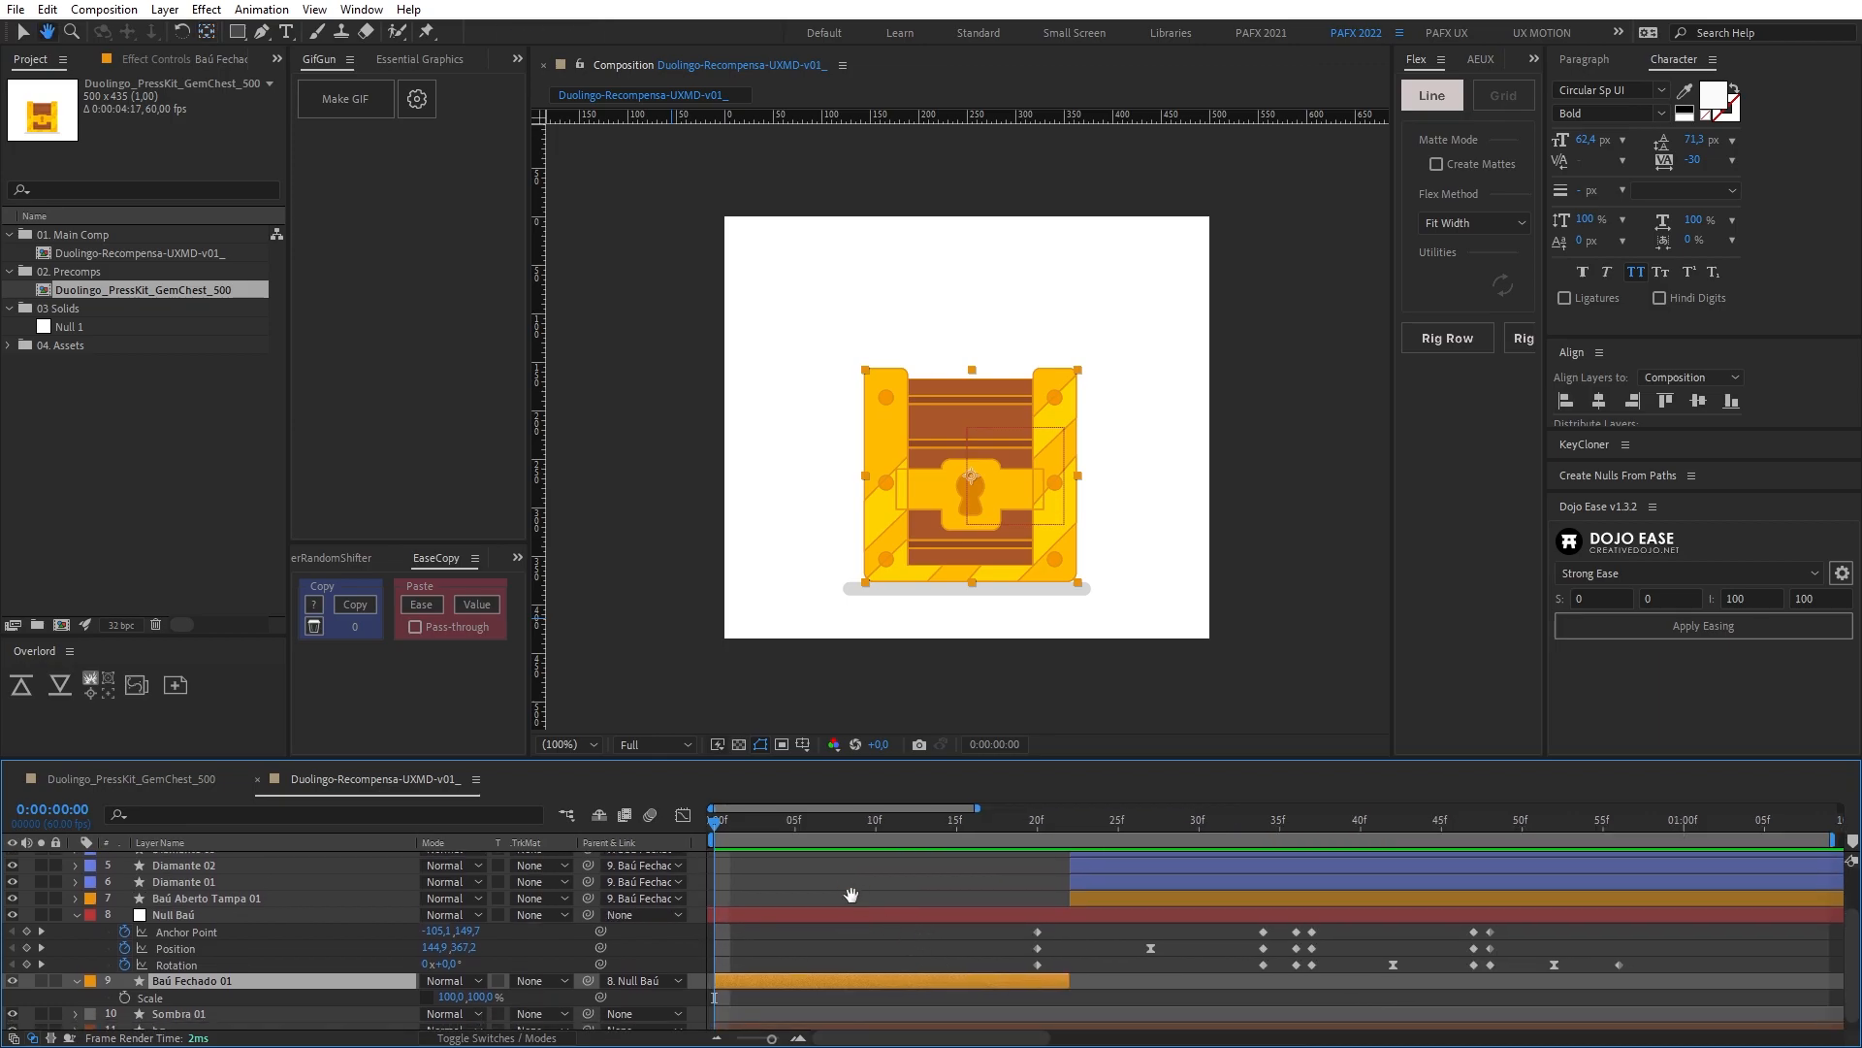
left_click_drag(848, 890, 864, 906)
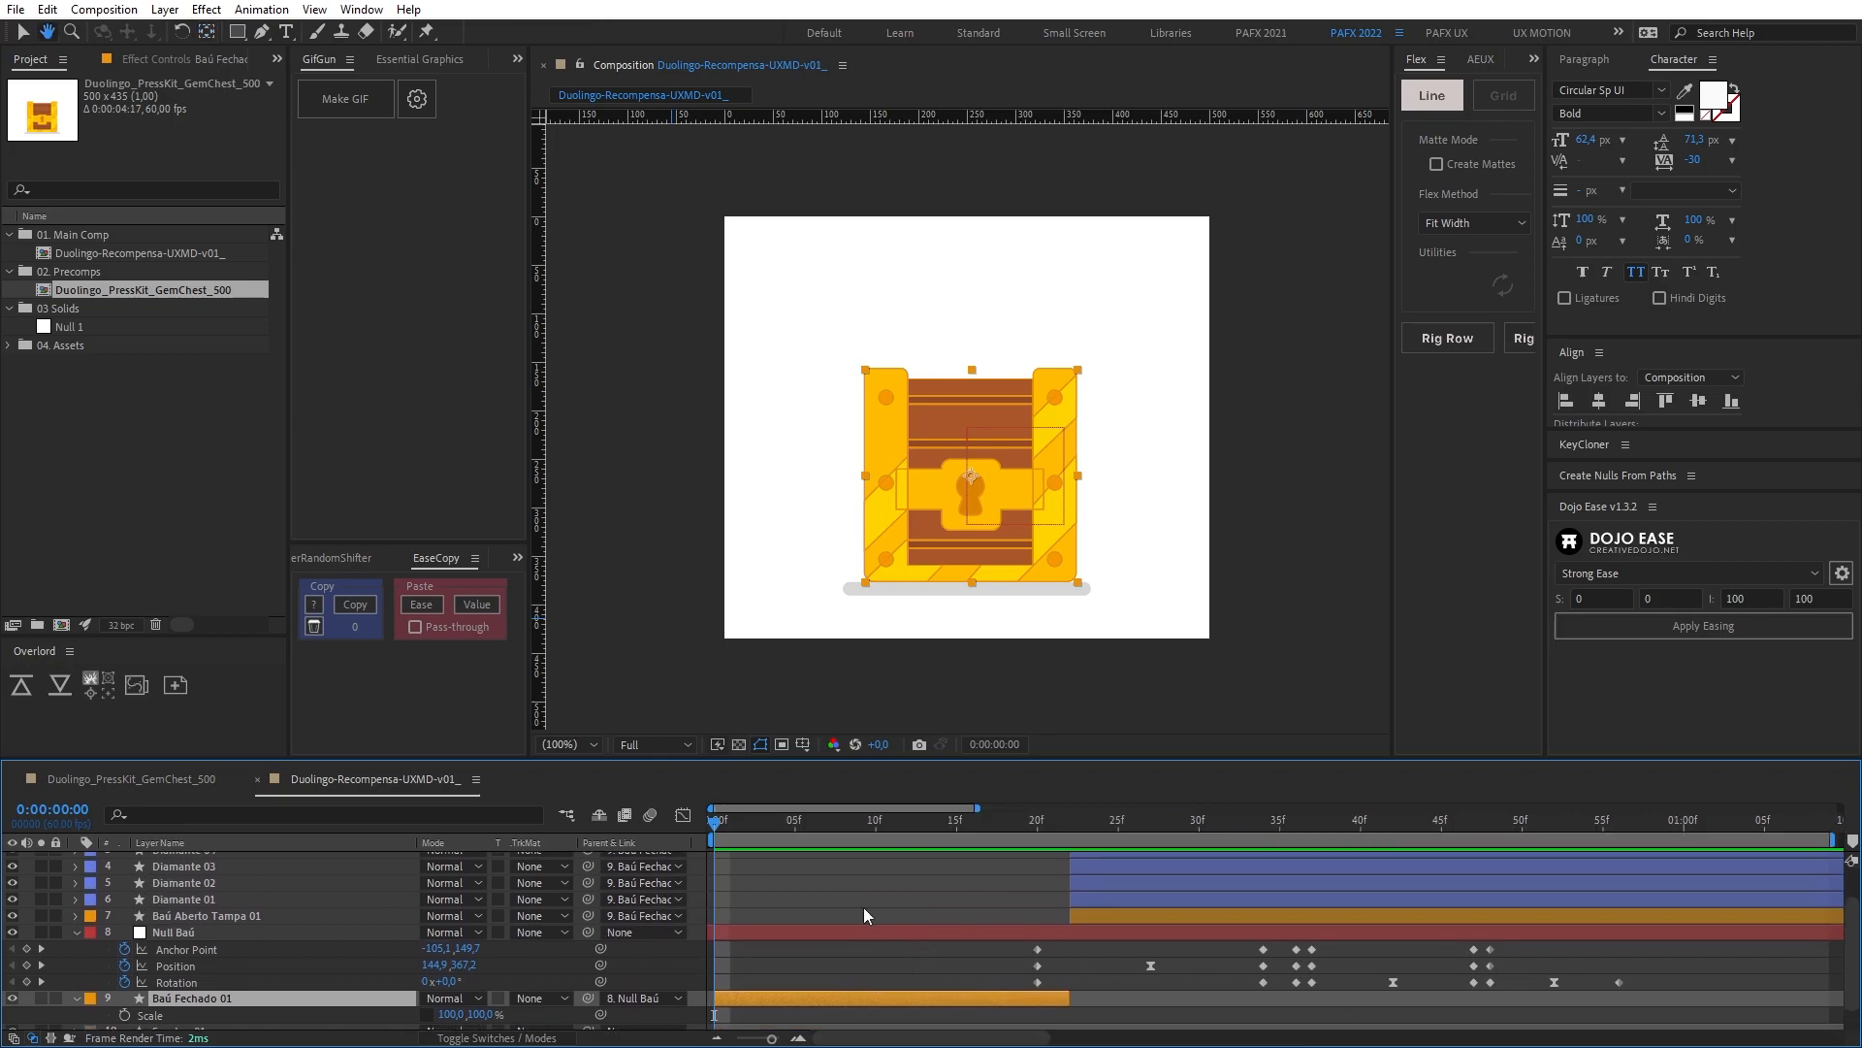
left_click(744, 846)
scroll(193, 970, "down", 1)
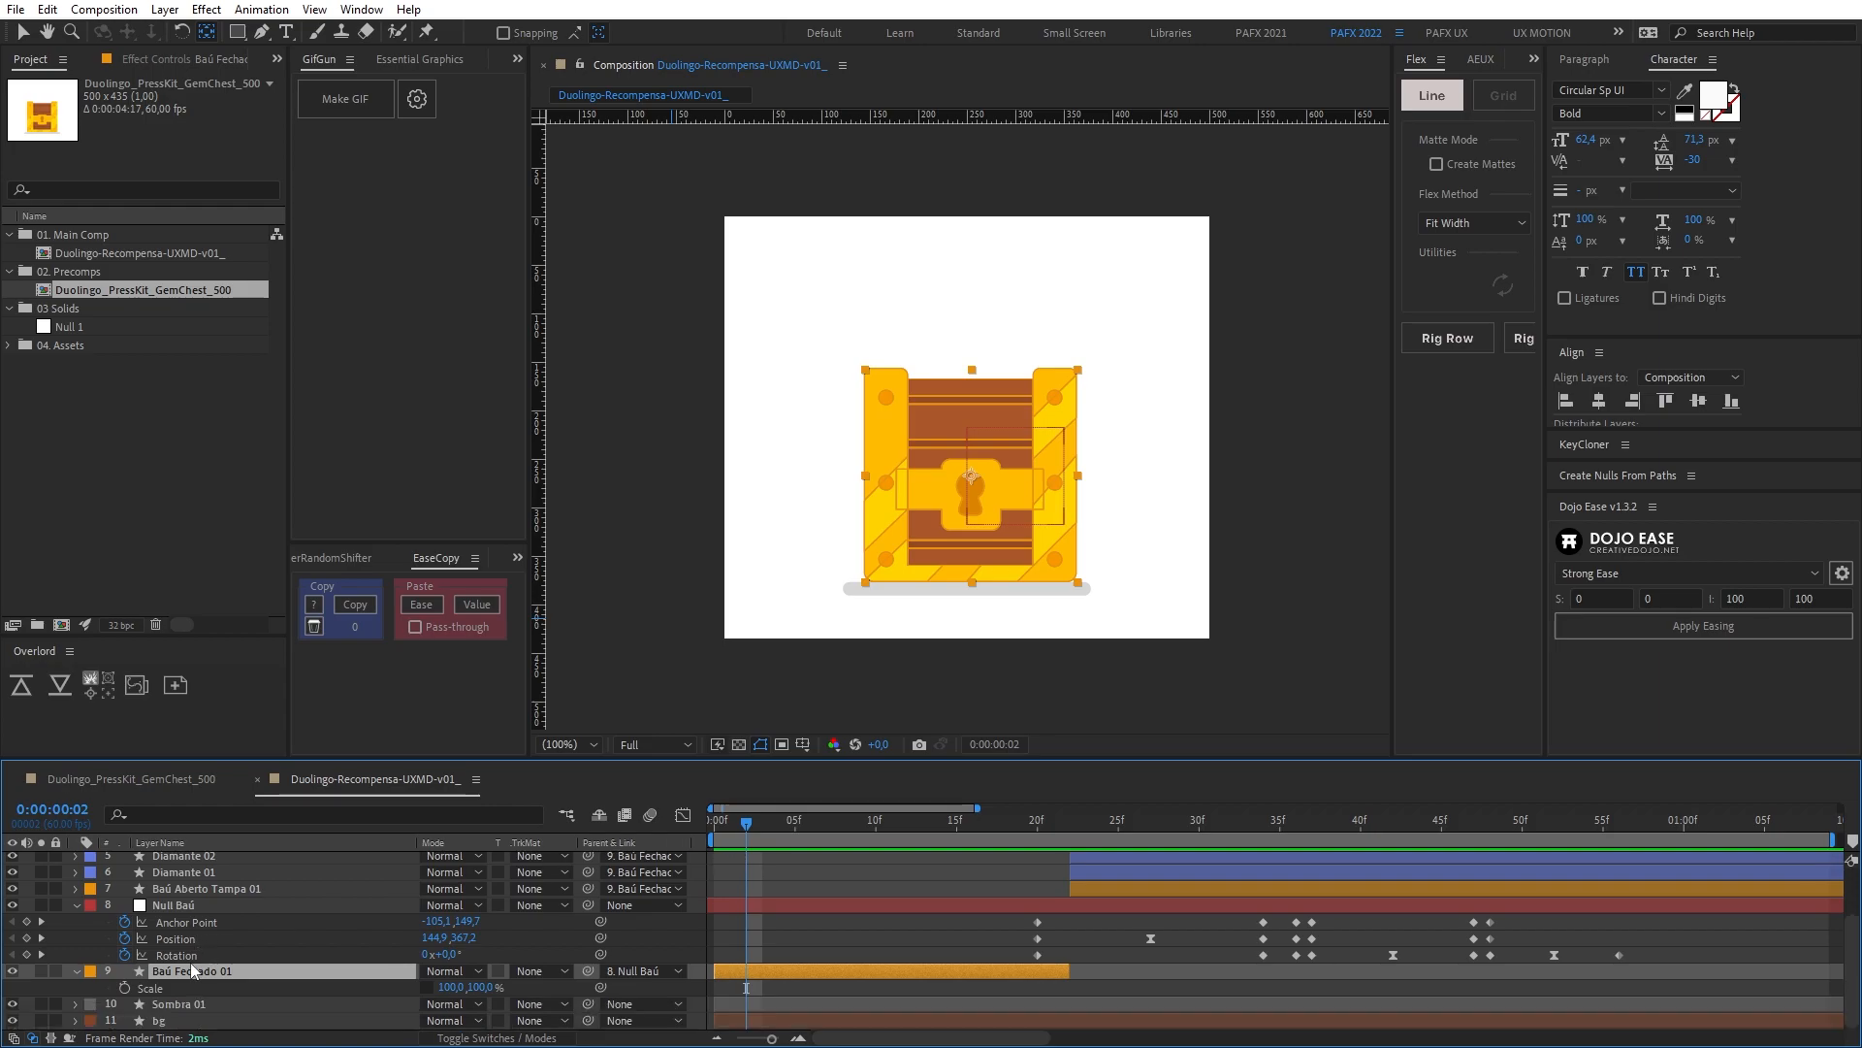
Step: Try adding Baú Fechado 01 Scale keyframes of 100% at frame 2 and 101, 99% at frame 4
left_click(124, 989)
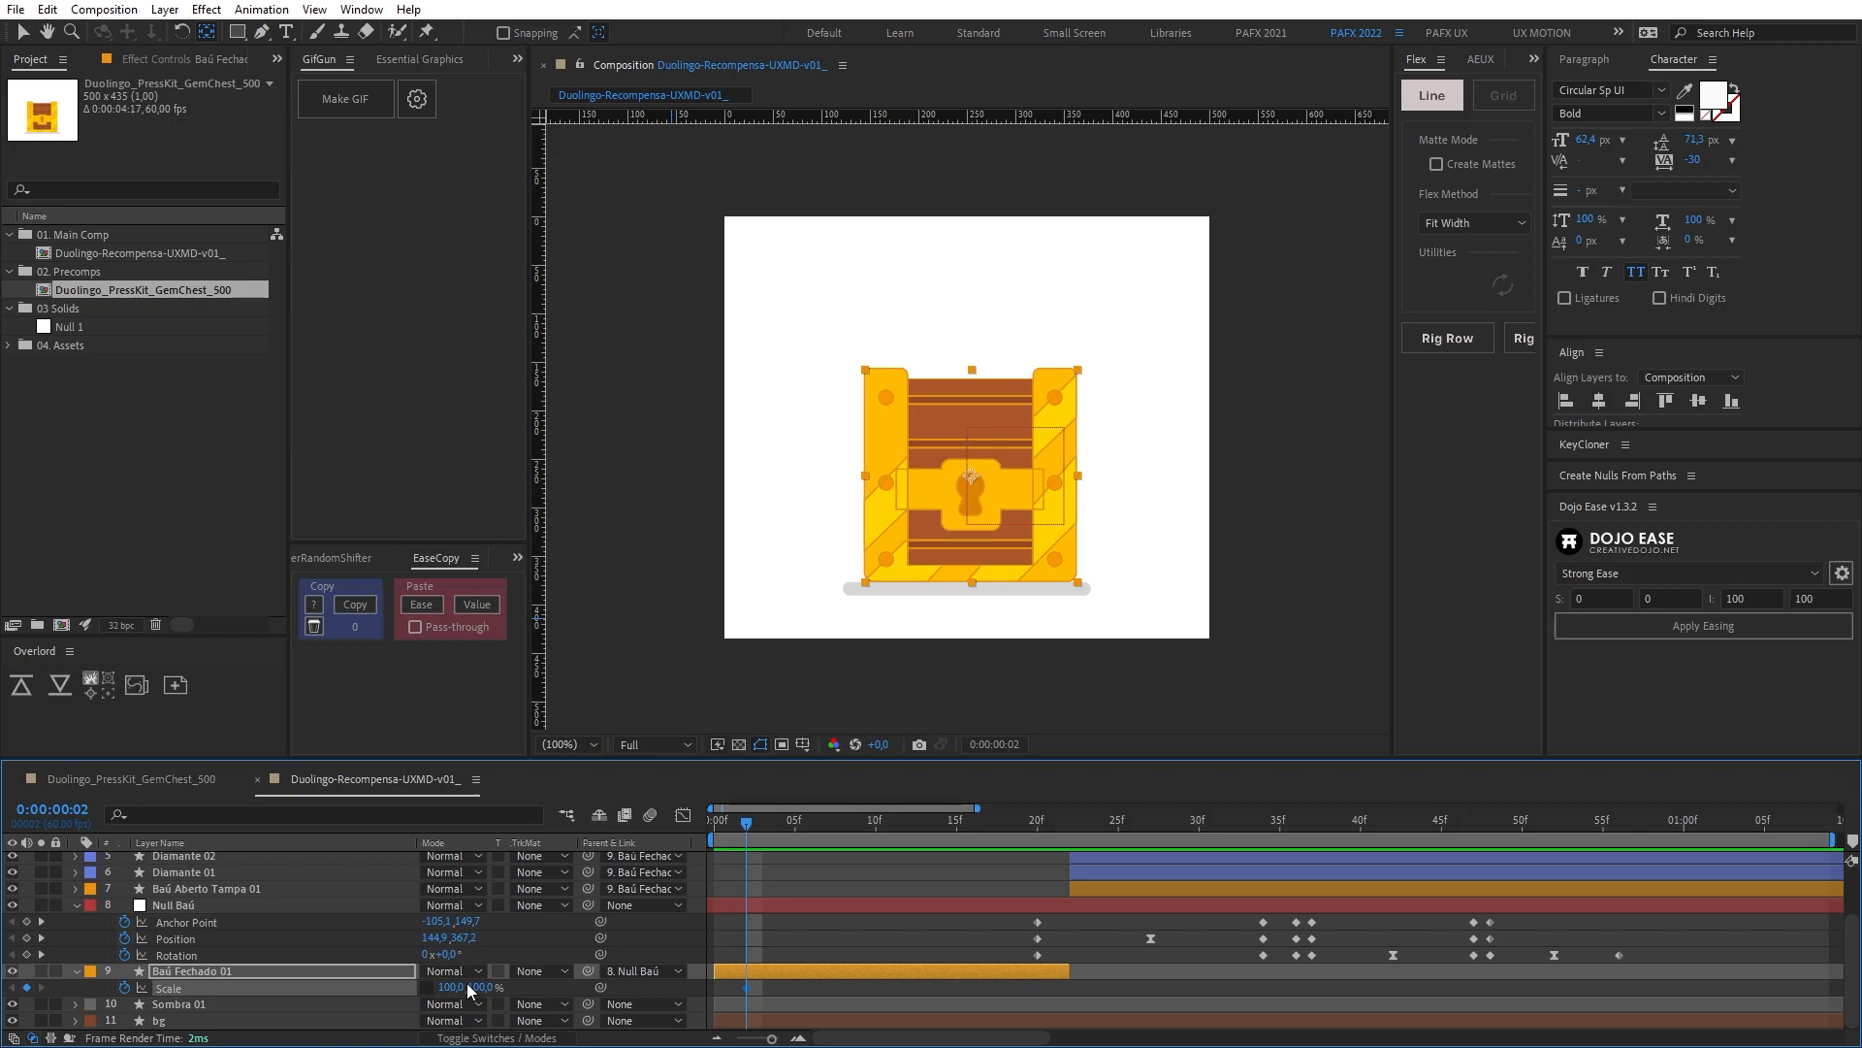
key("Page_Down")
key("Page_Down")
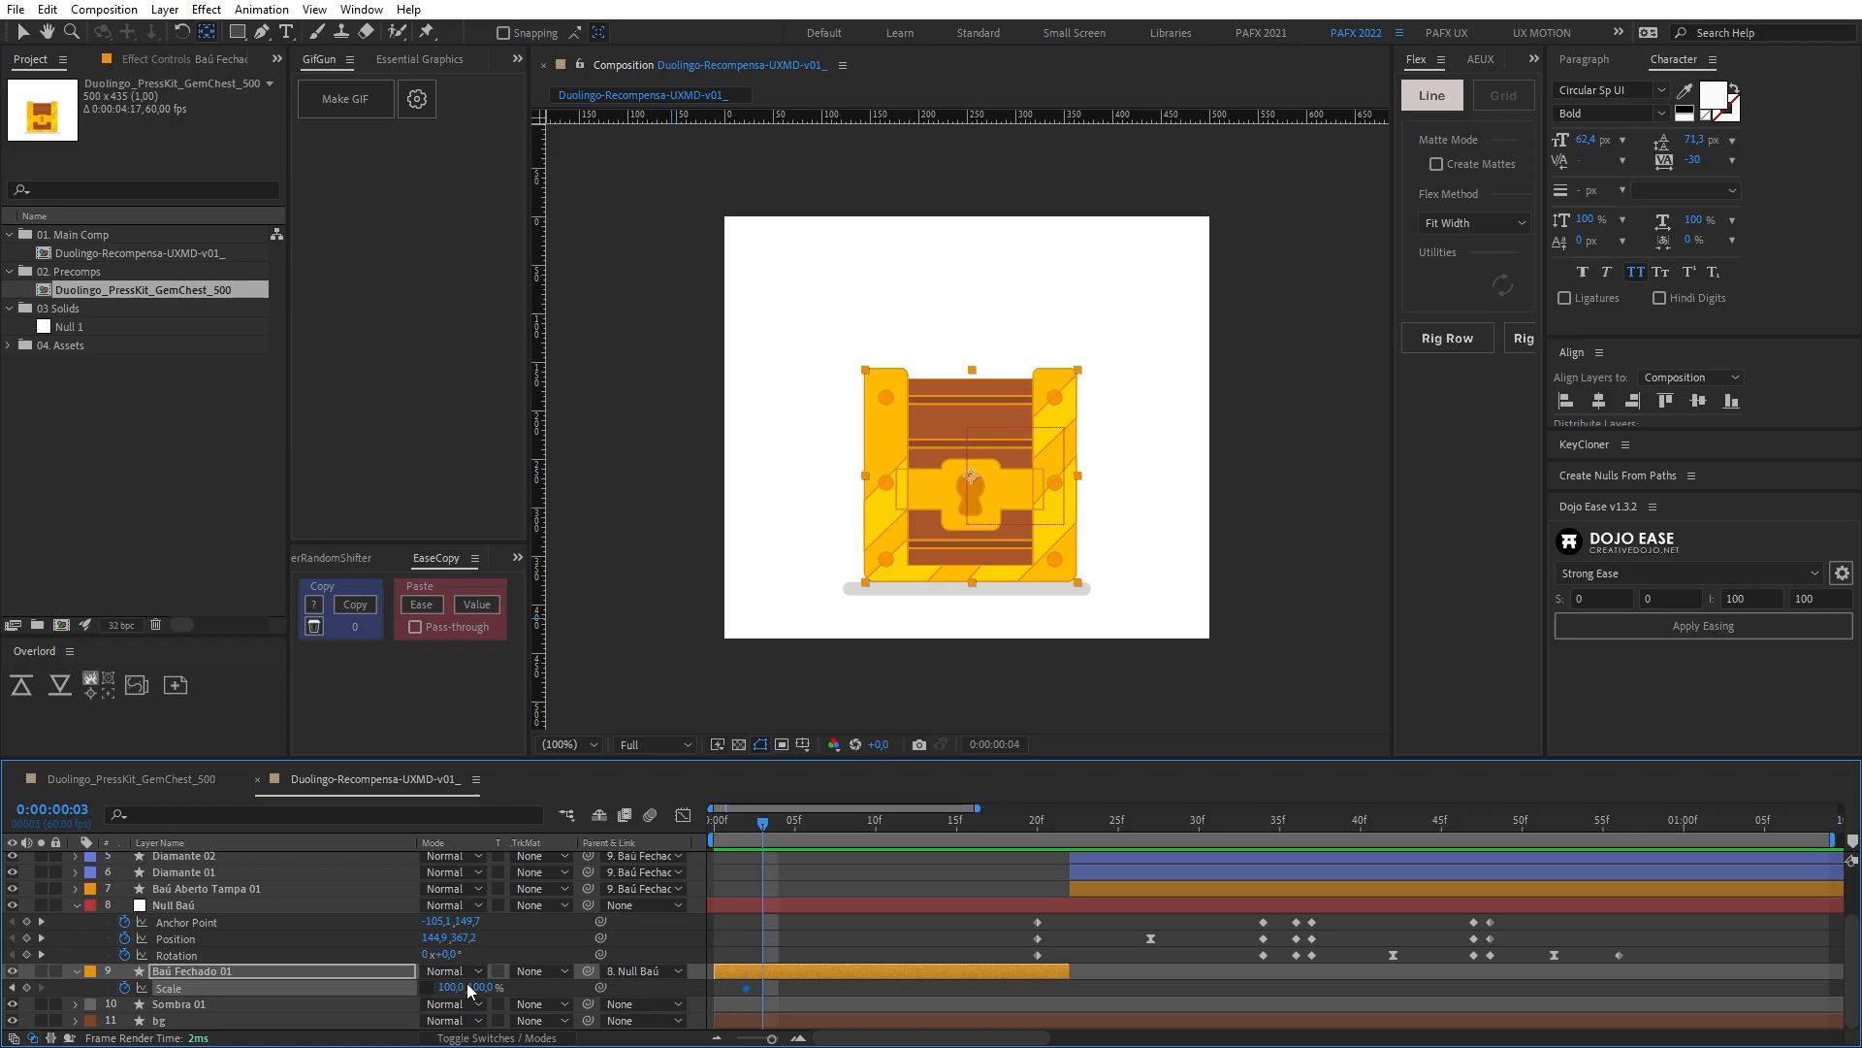
left_click_drag(451, 994, 458, 993)
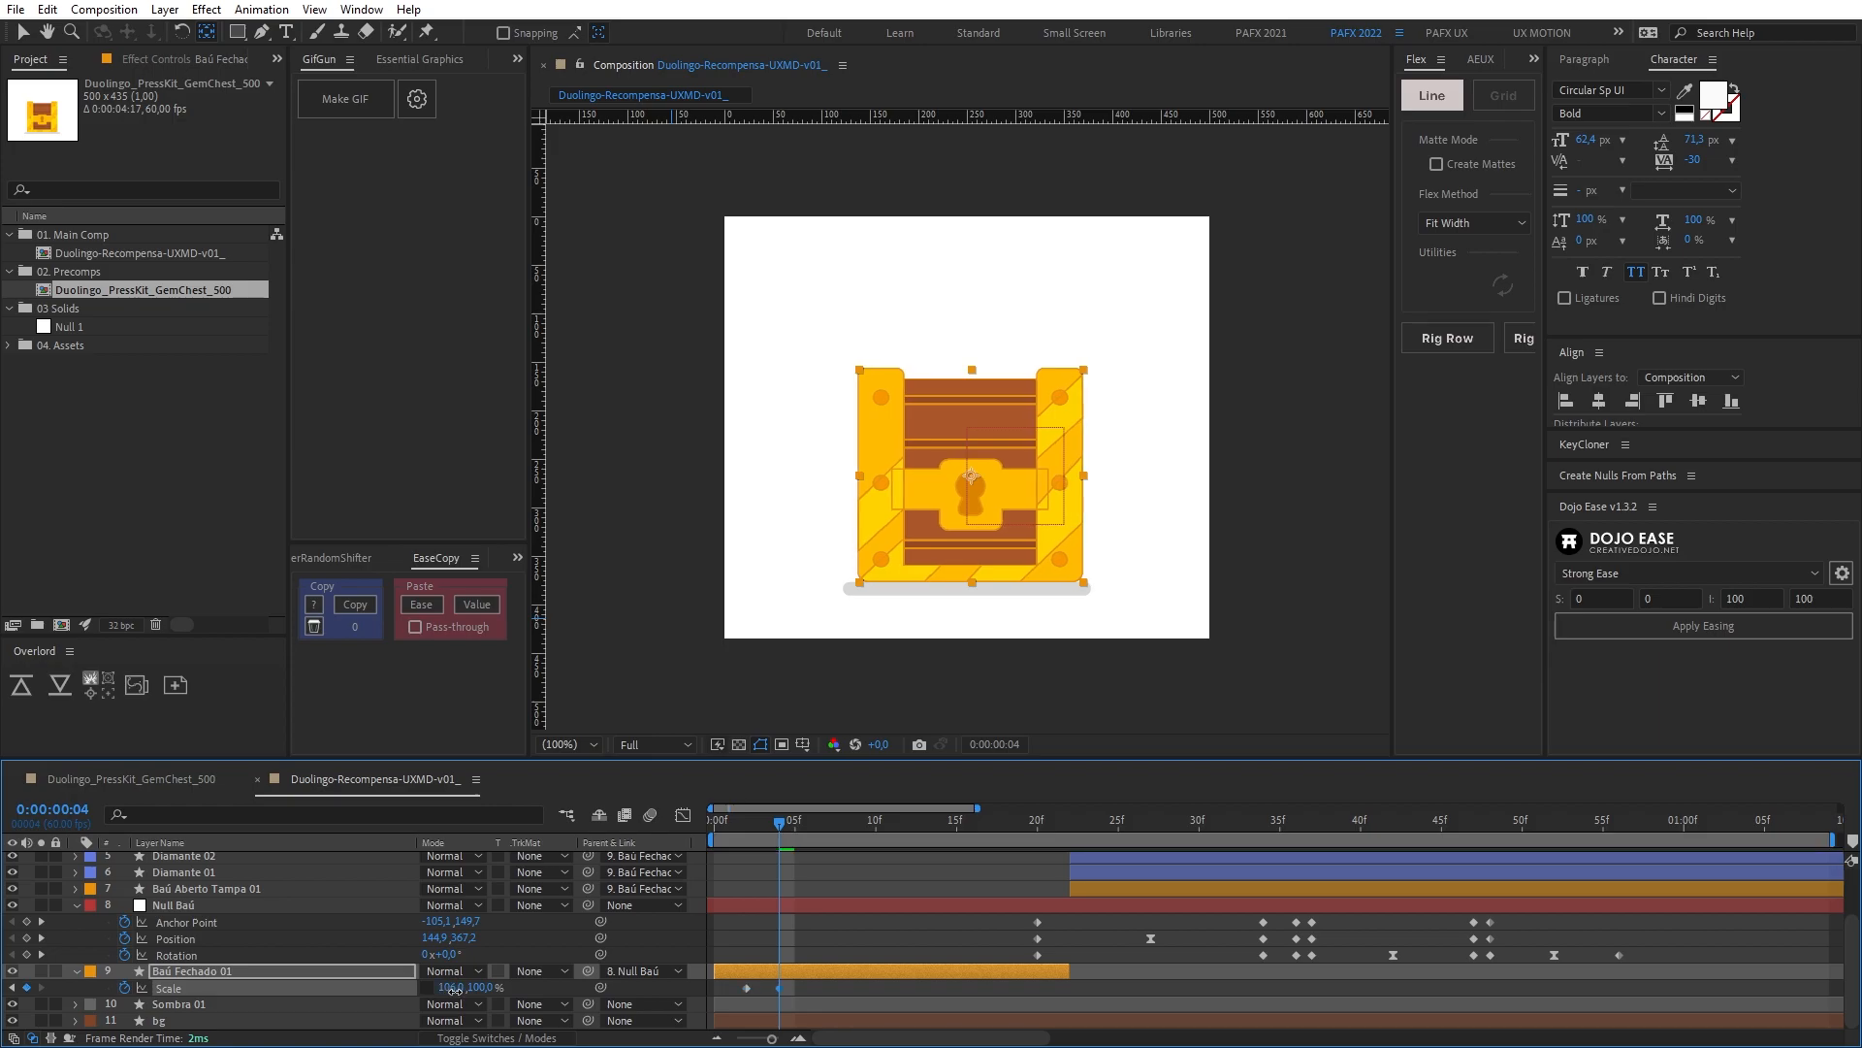
left_click(455, 986)
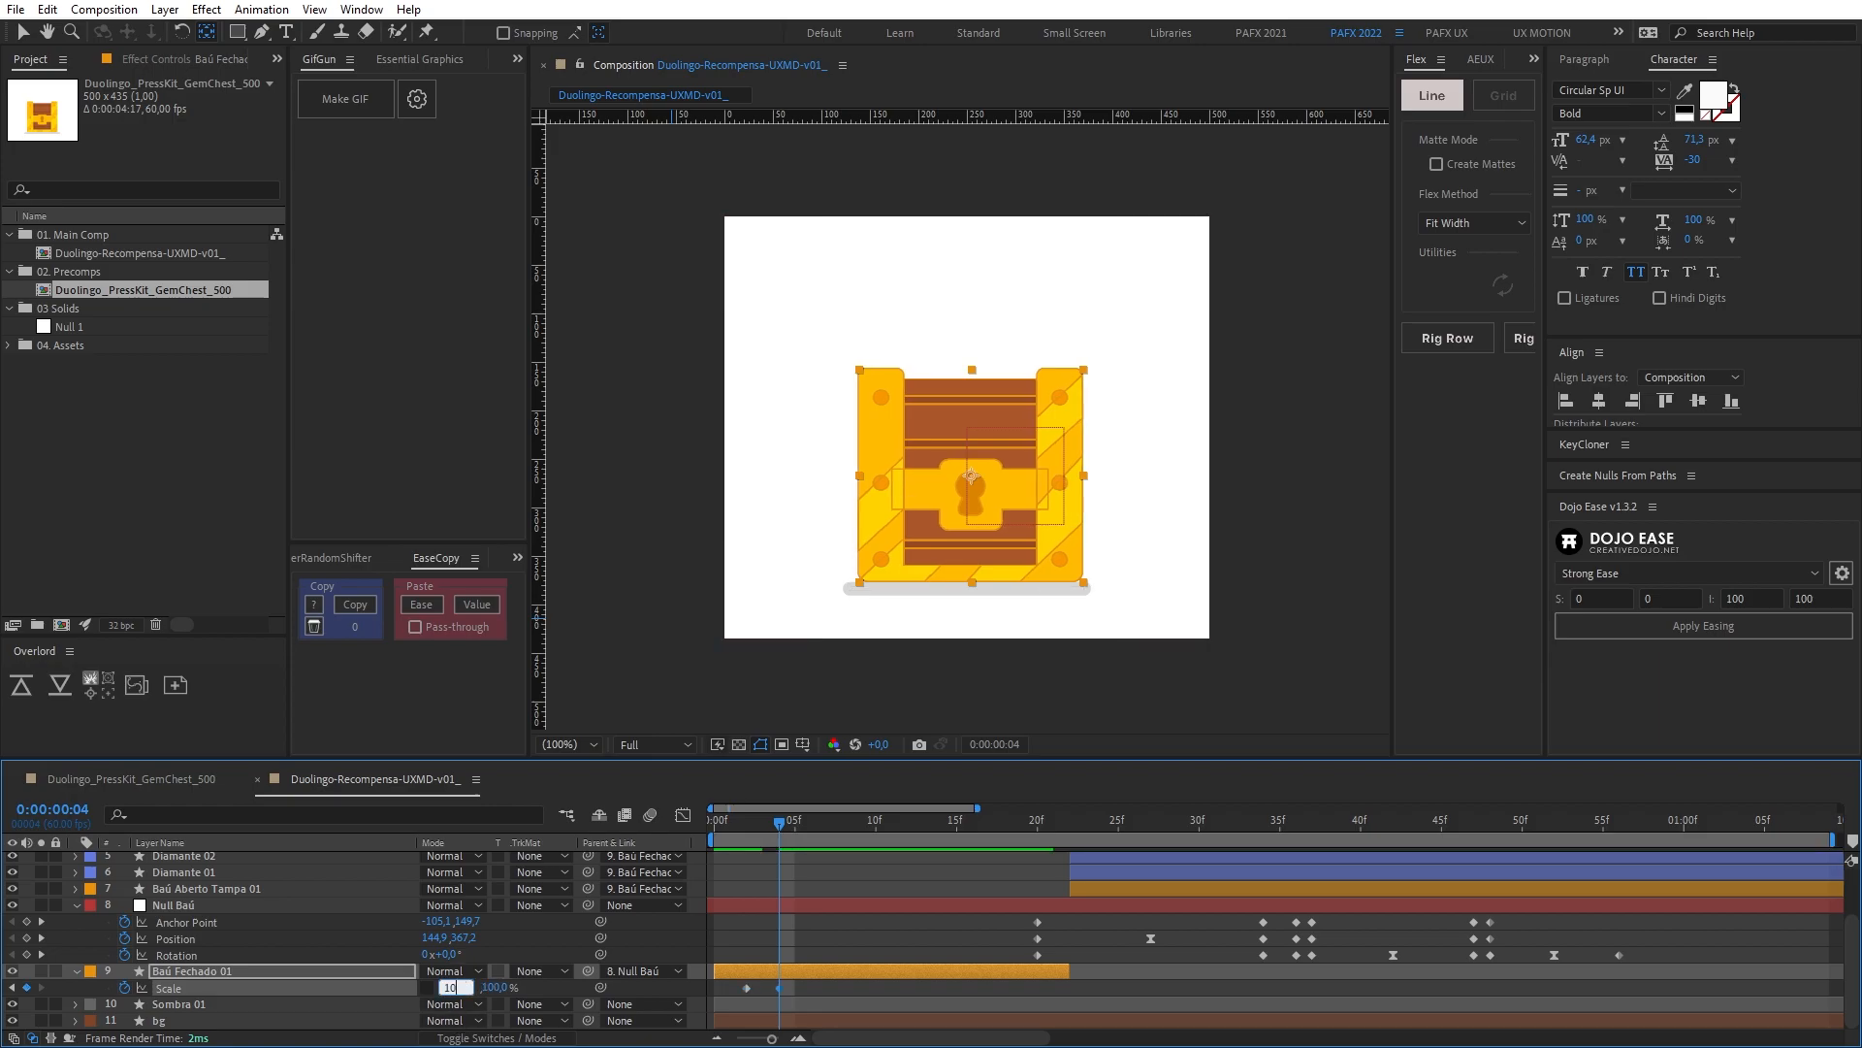
type("101")
key("Tab")
type("99")
left_click(782, 888)
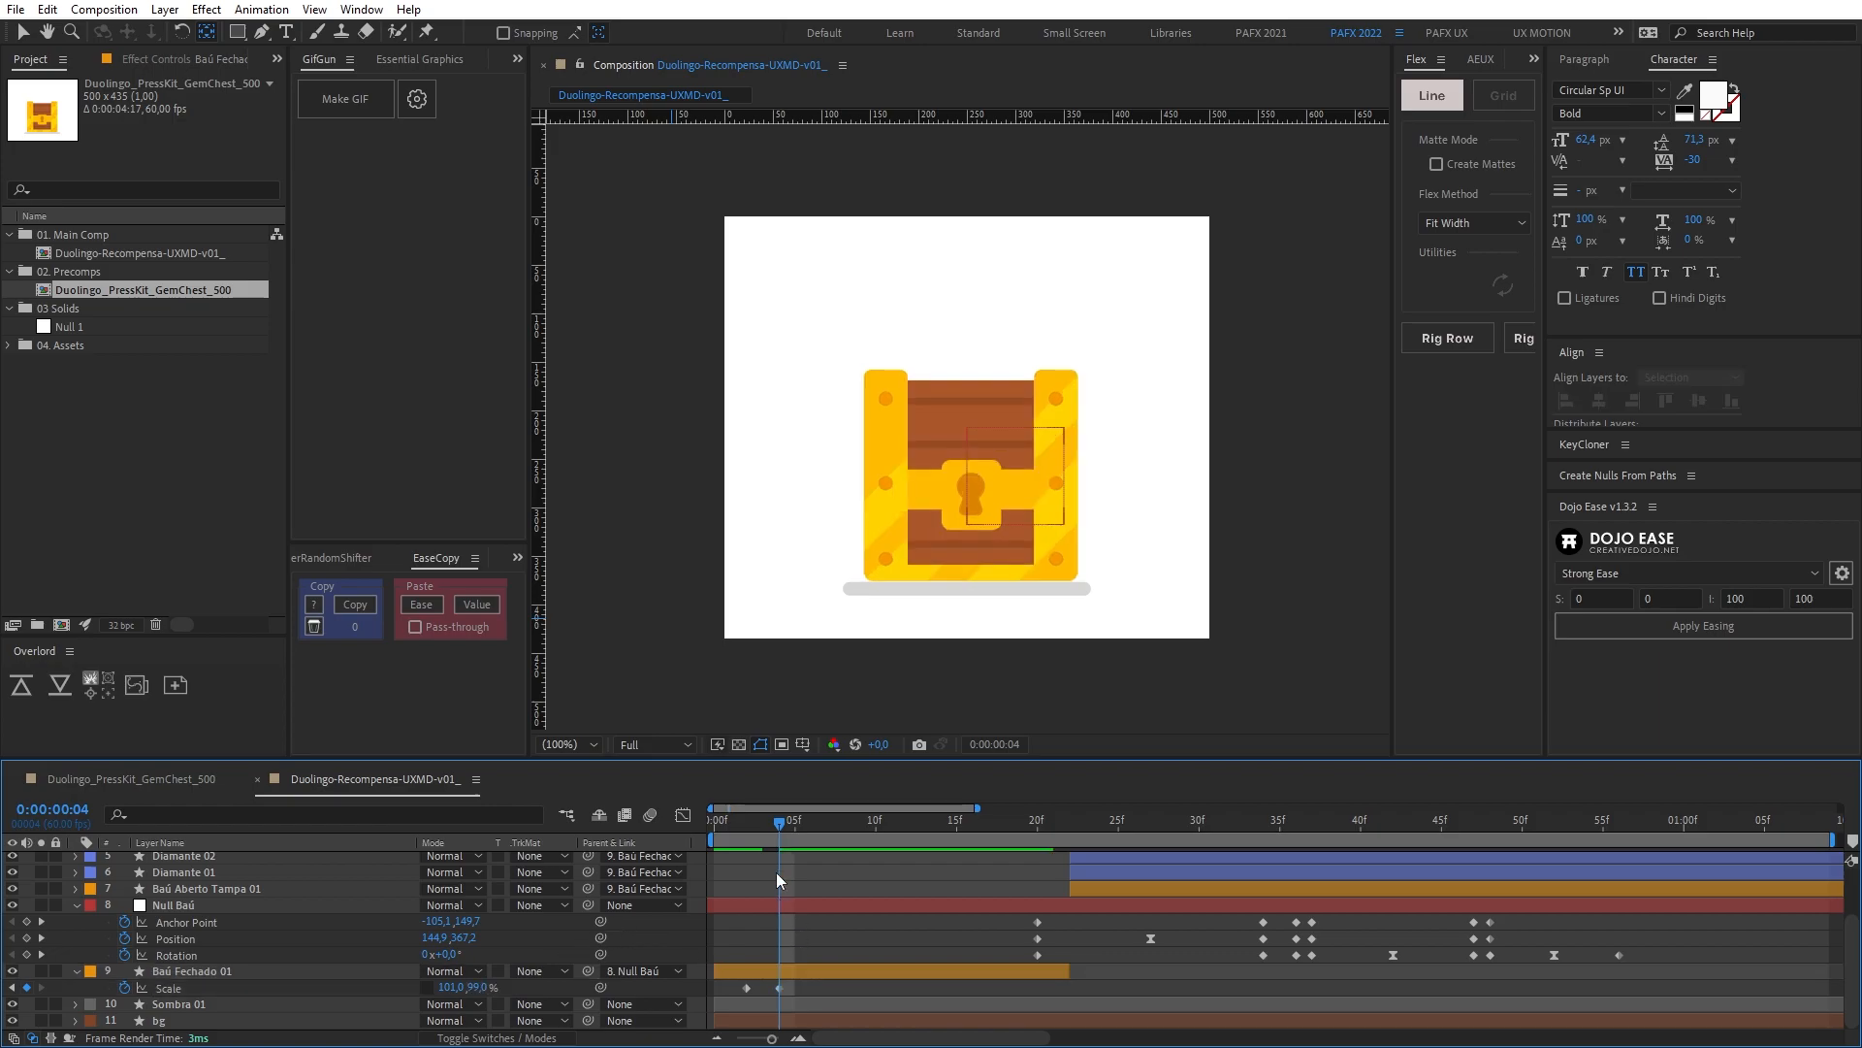
Step: Undo the Scale keyframes on Baú Fechado 01, going back to frame 2
key("ctrl+z")
key("ctrl+z")
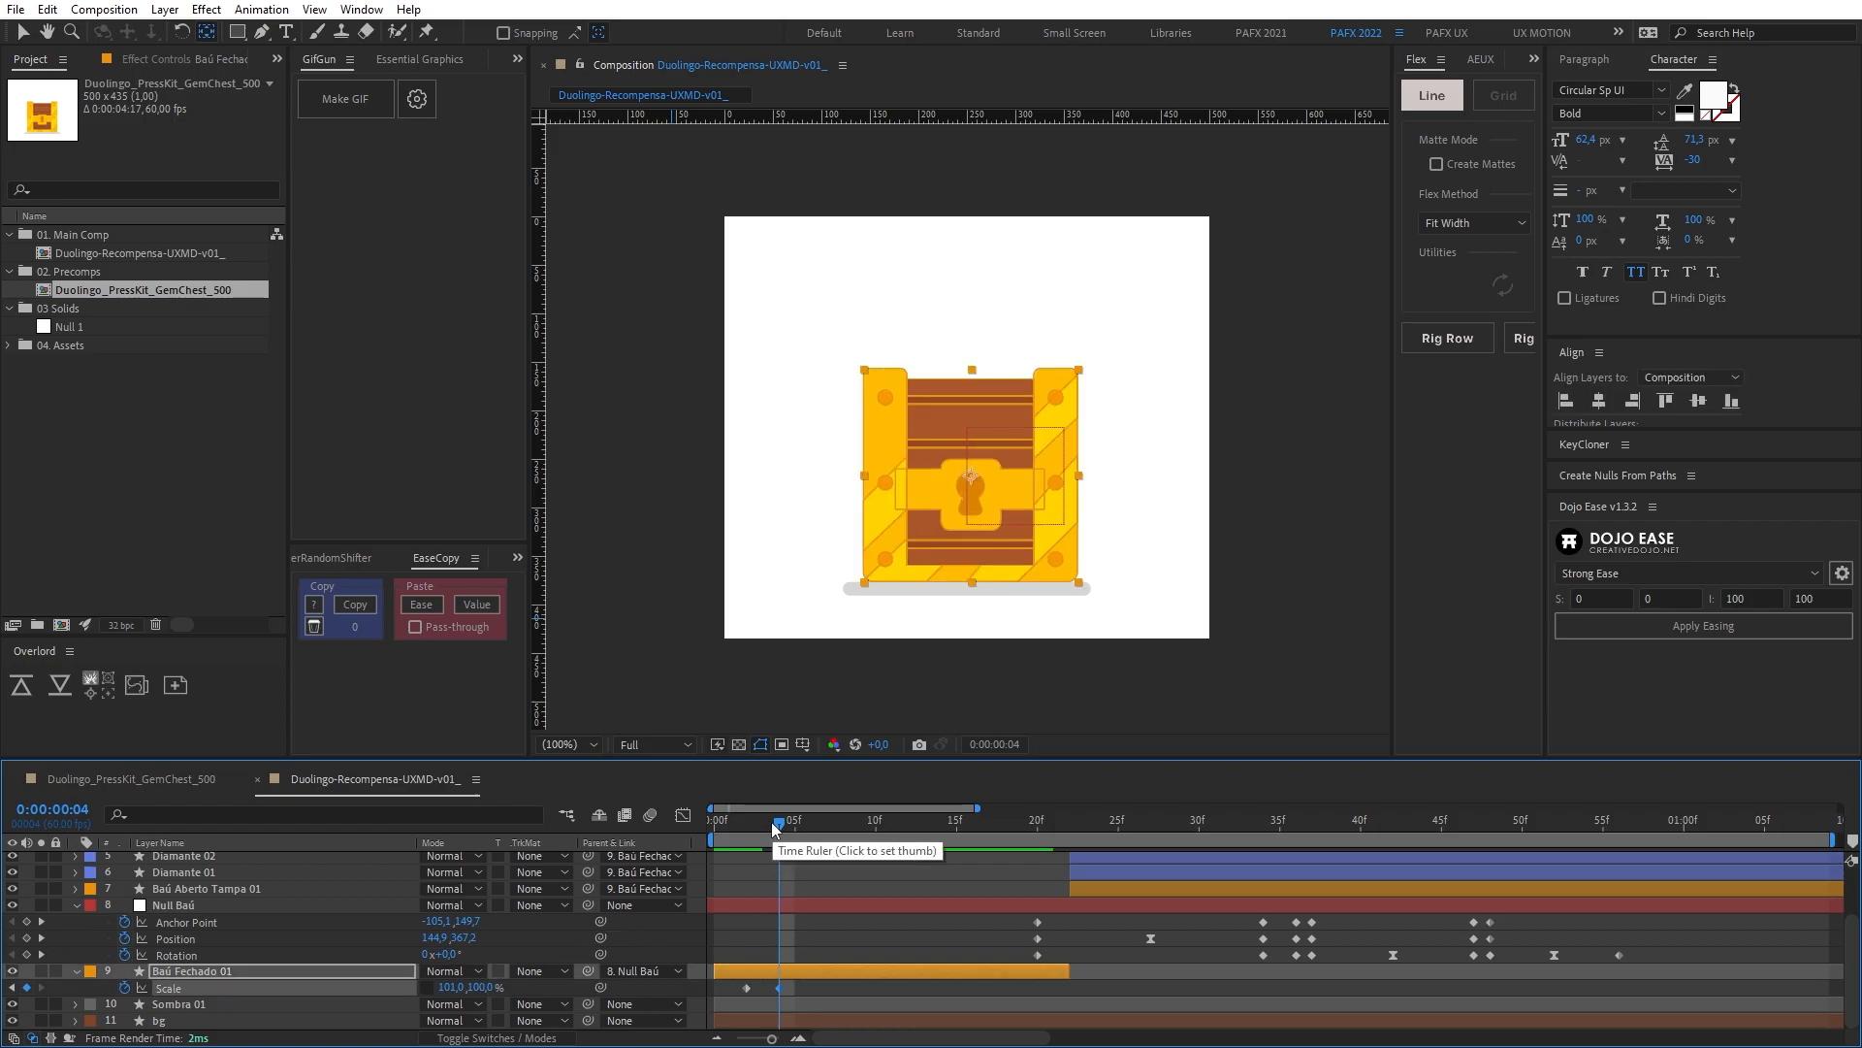
key("ctrl+z")
key("ctrl+z")
key("ctrl+z")
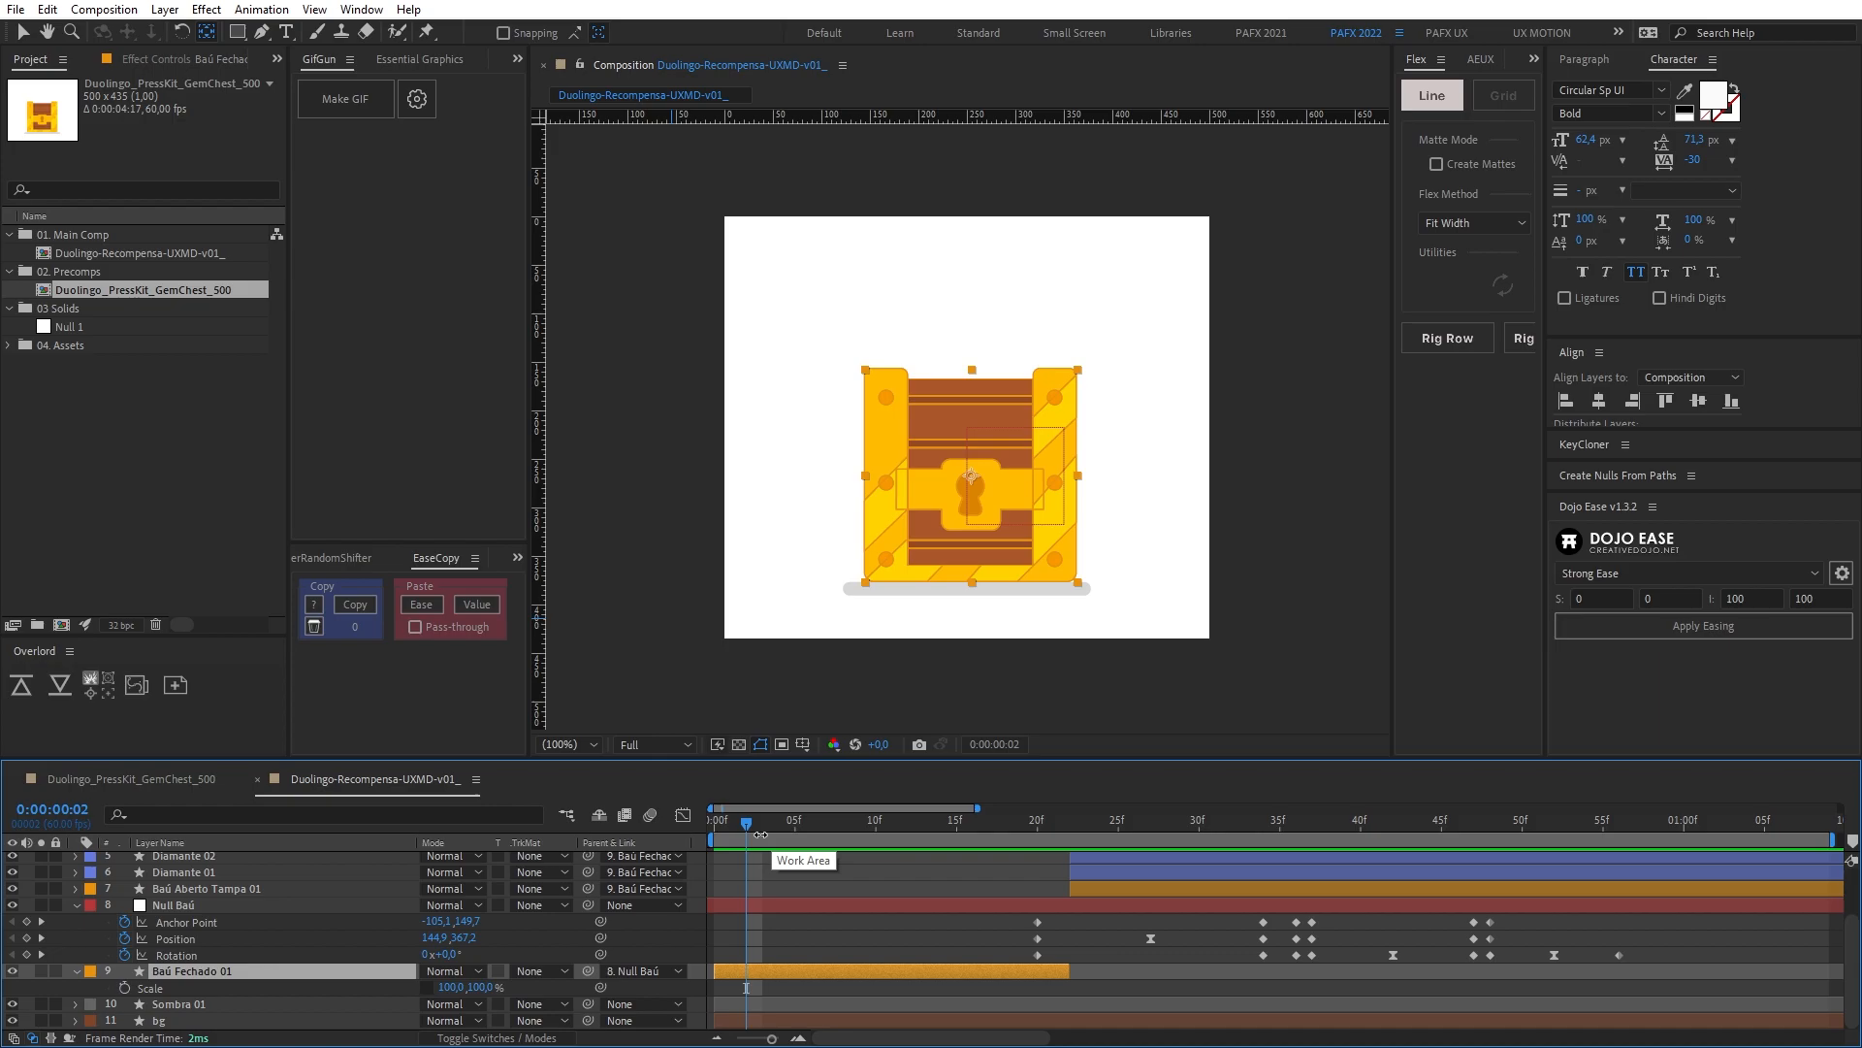
Step: Move Baú Fechado 01's anchor point to the chest's bottom centre and test it with a temporary vertical Scale stretch
left_click_drag(935, 571, 943, 490)
scroll(928, 473, "up", 1)
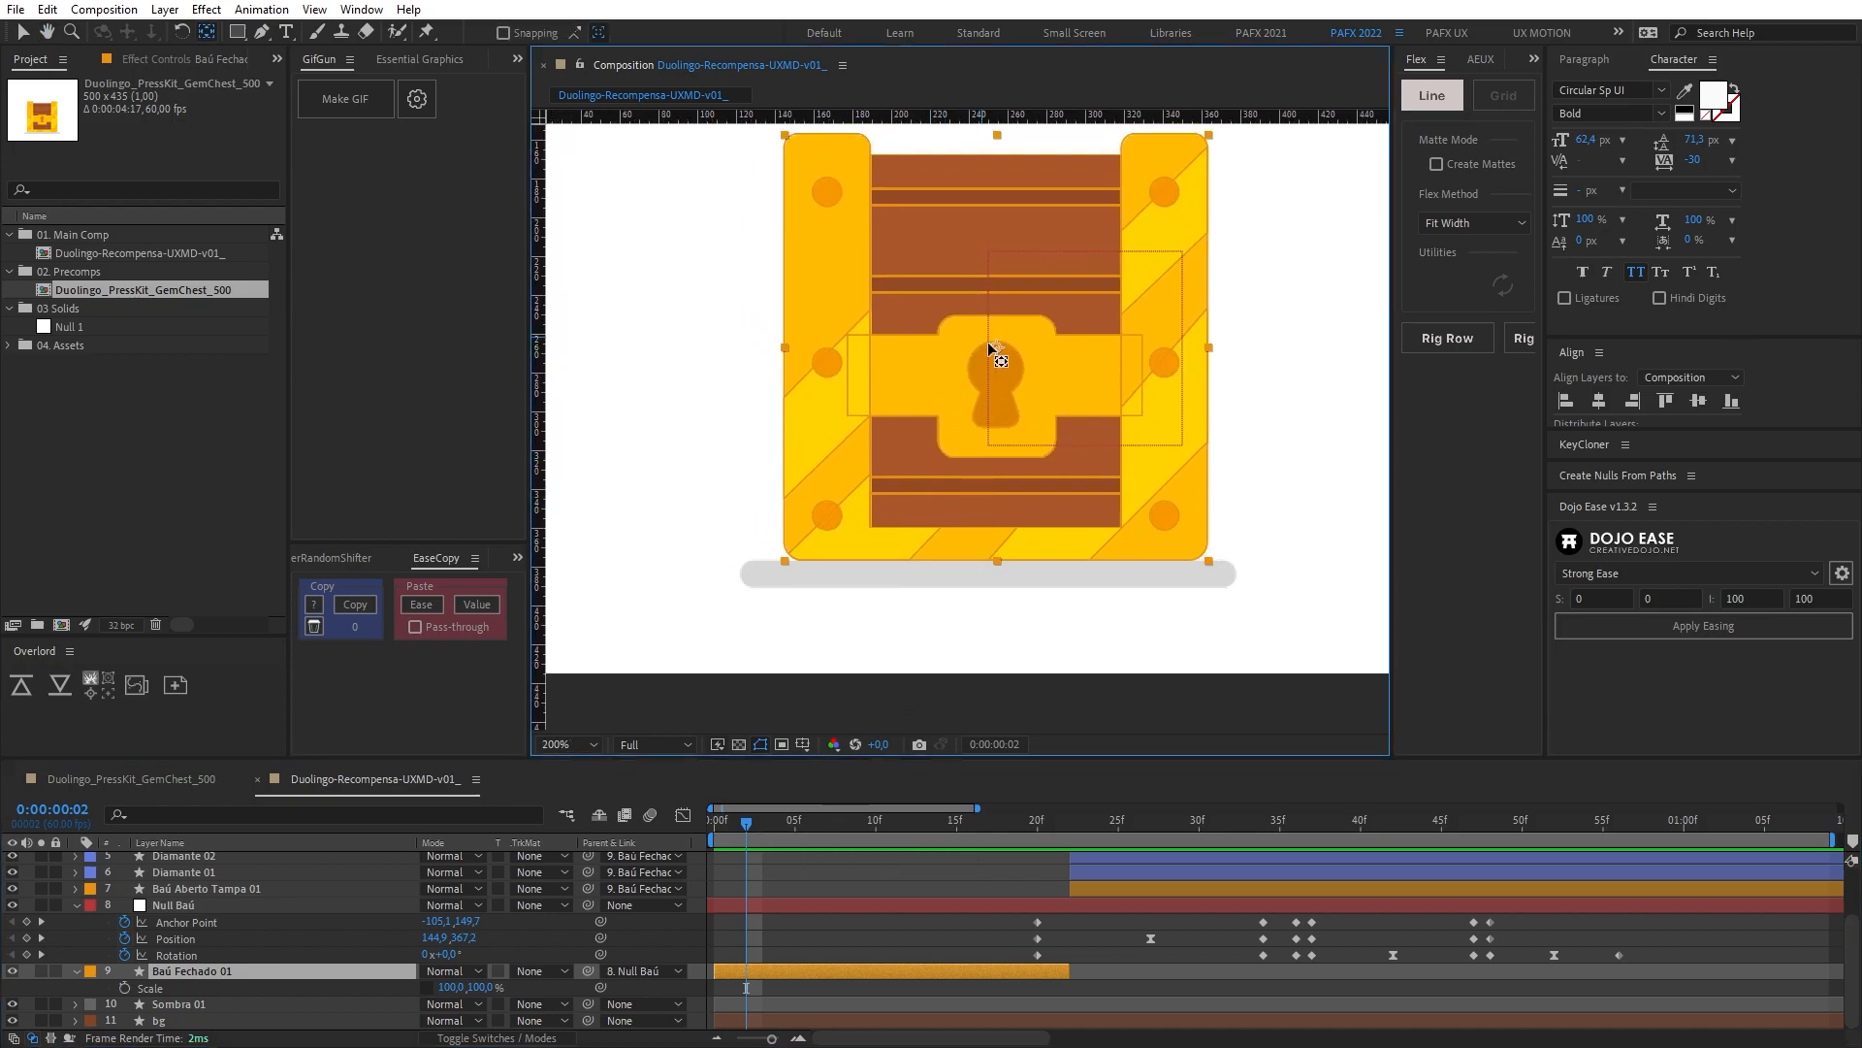
left_click_drag(998, 348, 997, 526)
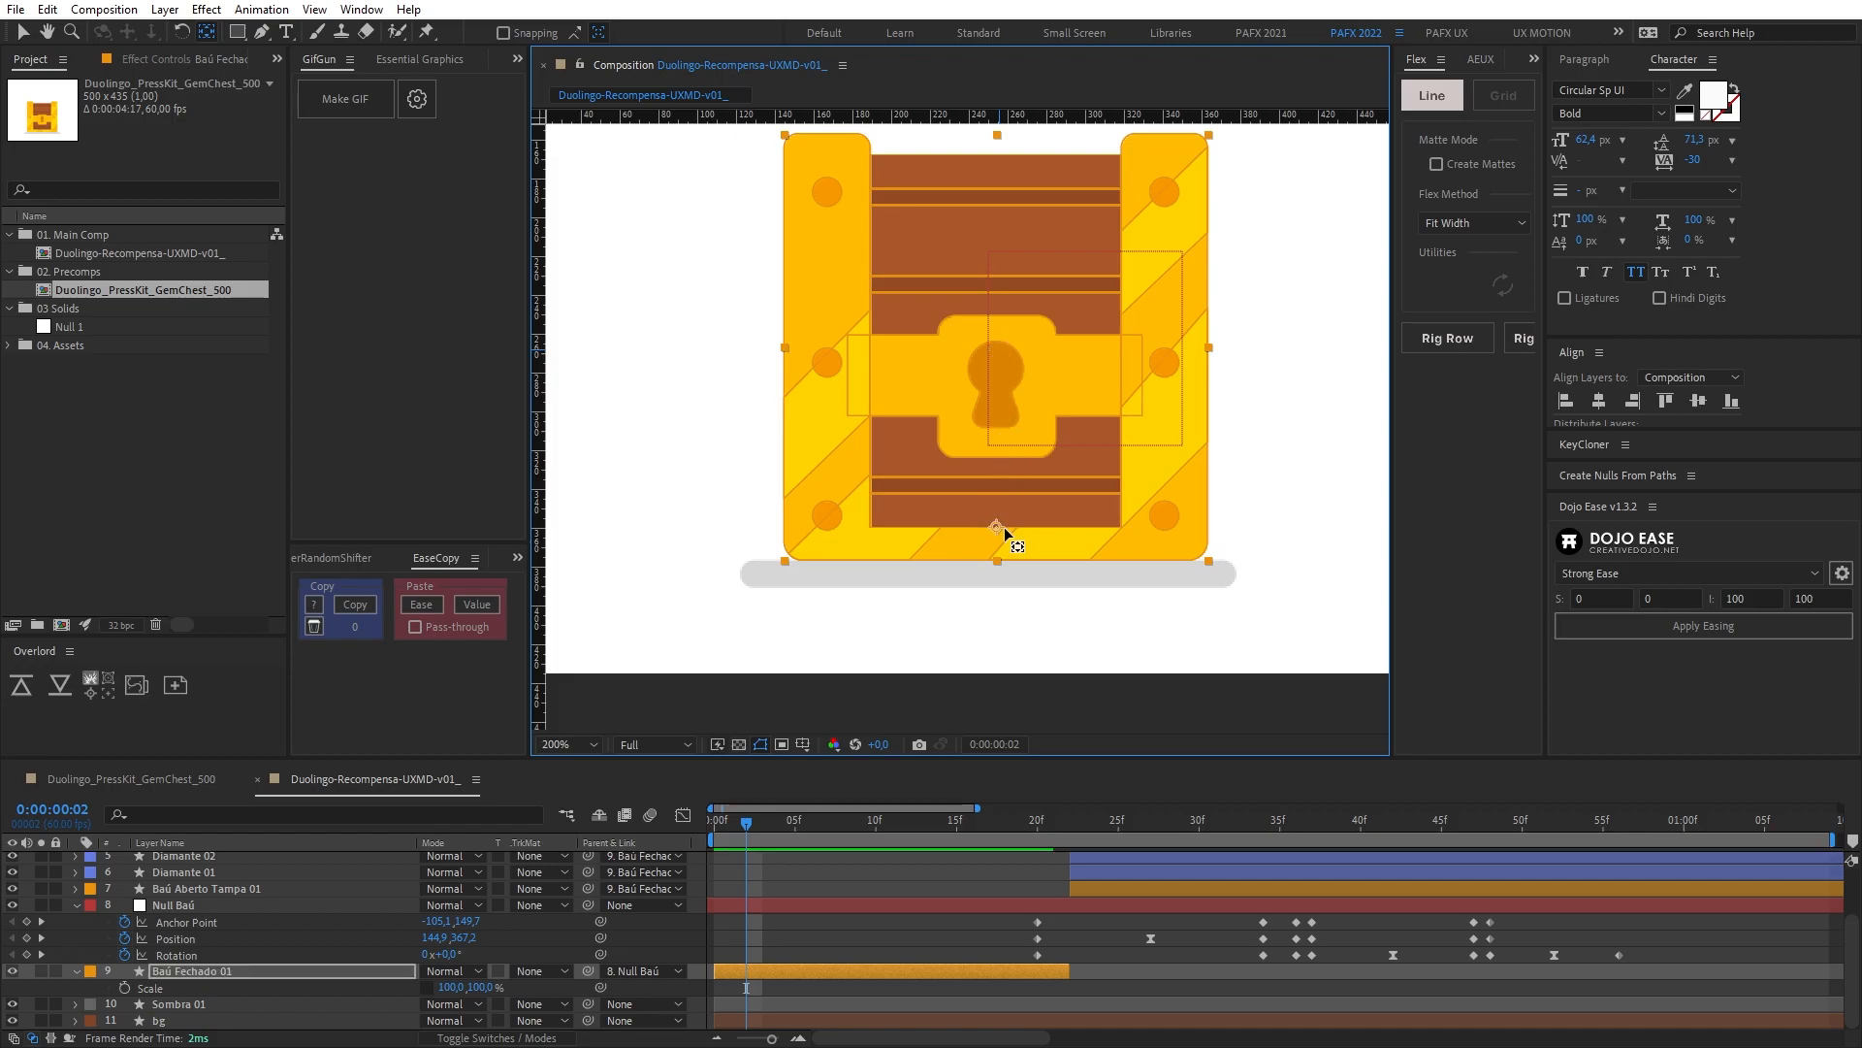
scroll(1012, 594, "up", 1)
left_click_drag(998, 591, 994, 475)
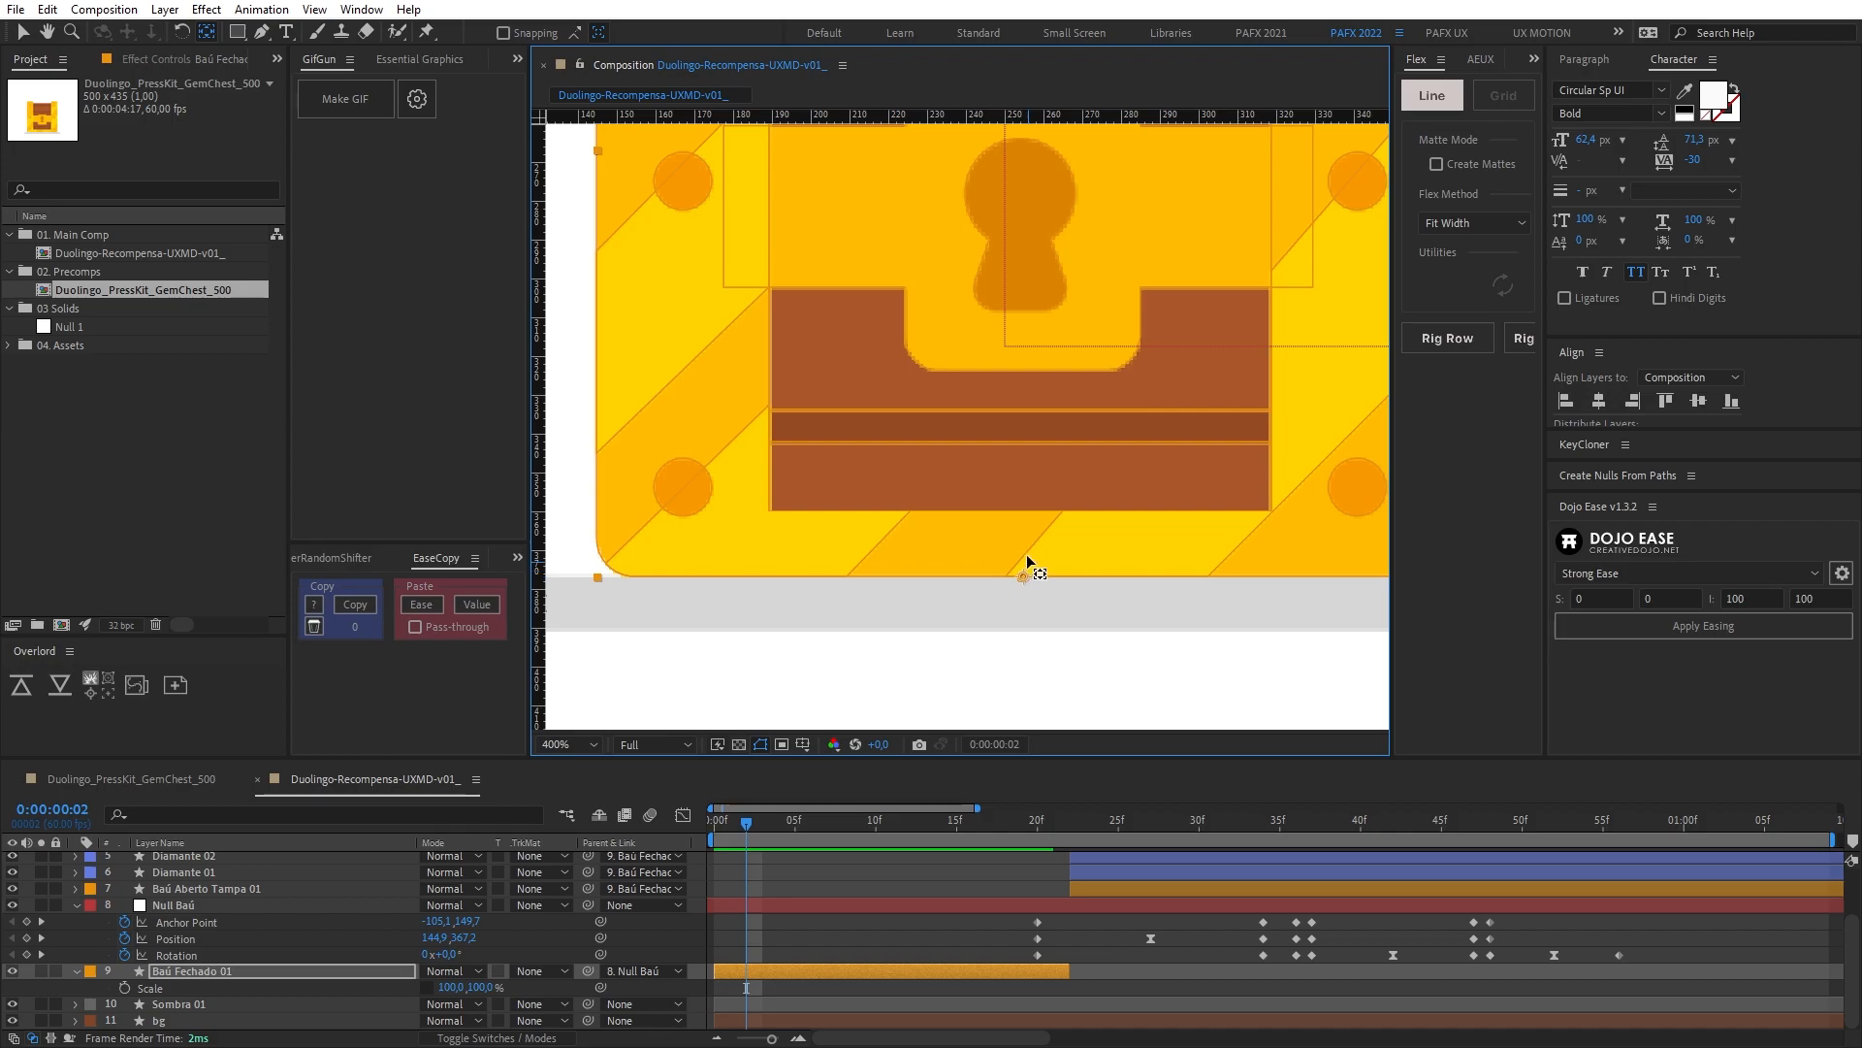
scroll(1028, 555, "down", 3)
scroll(998, 525, "up", 2)
left_click_drag(993, 428, 1009, 331)
scroll(1009, 331, "down", 1)
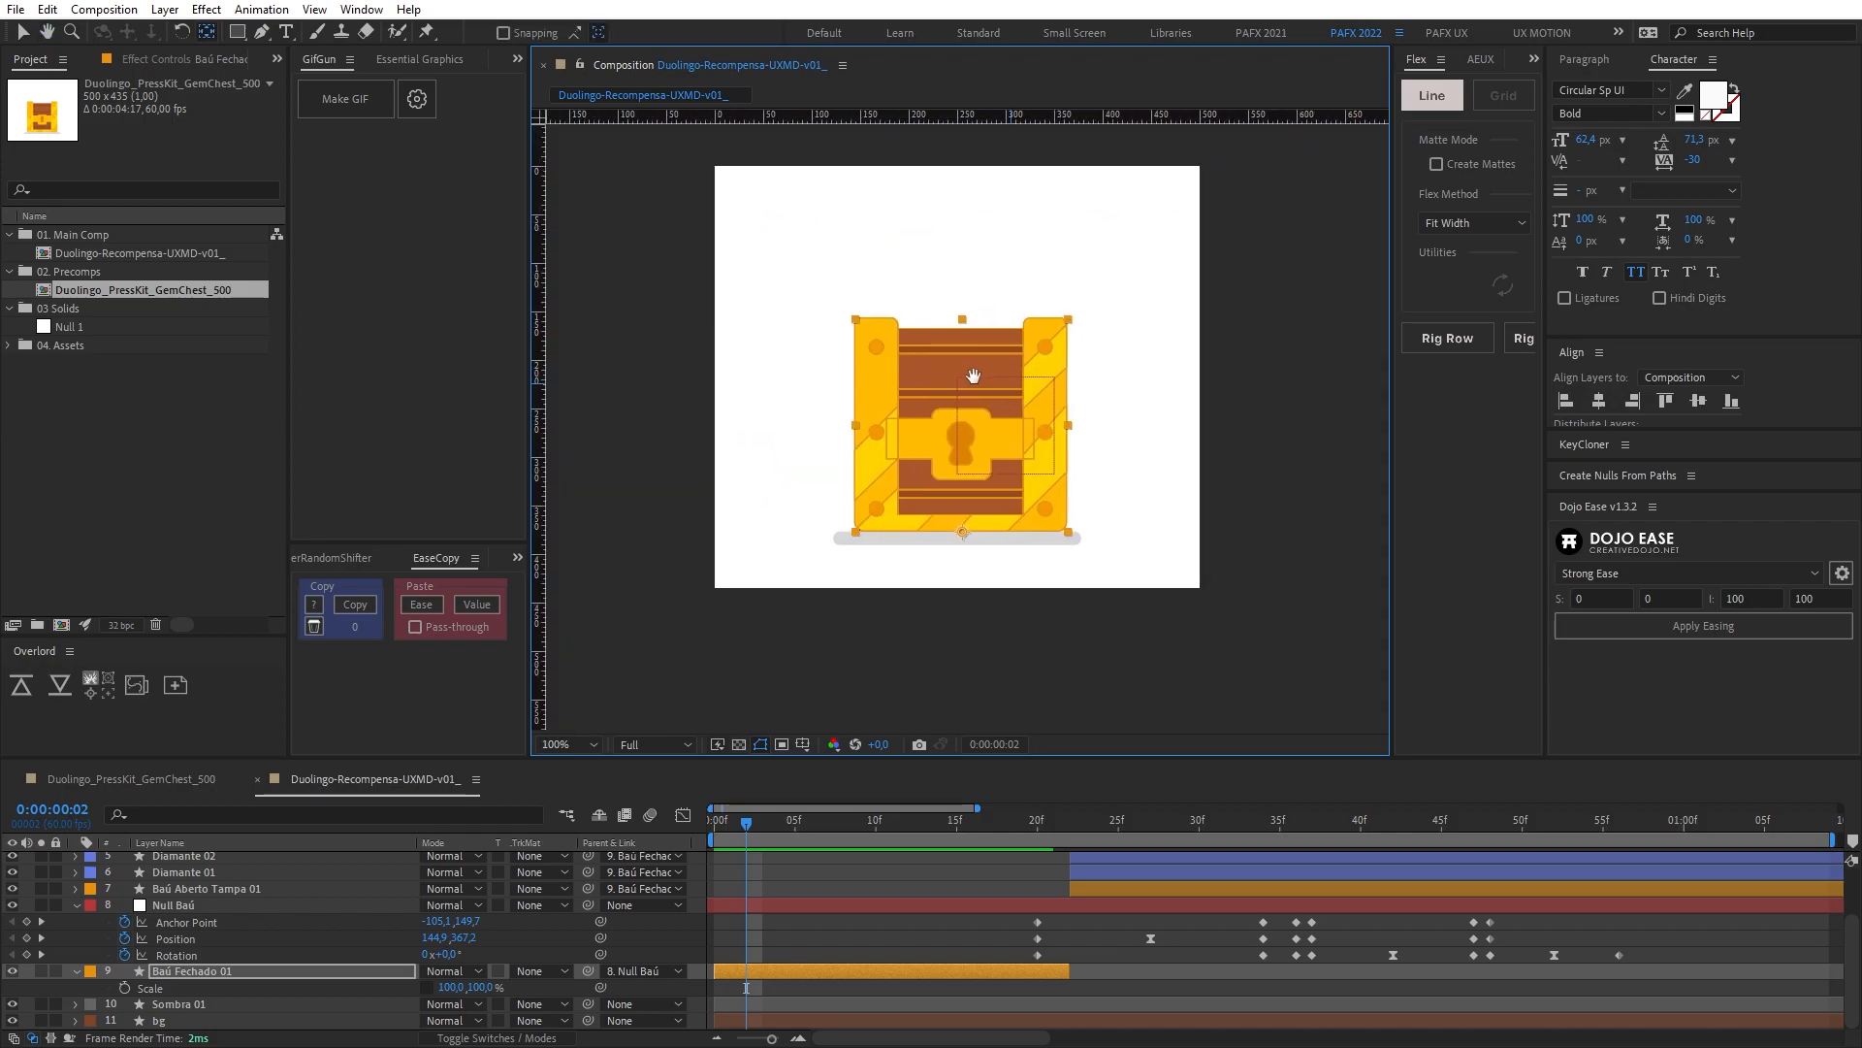
left_click_drag(485, 988, 507, 986)
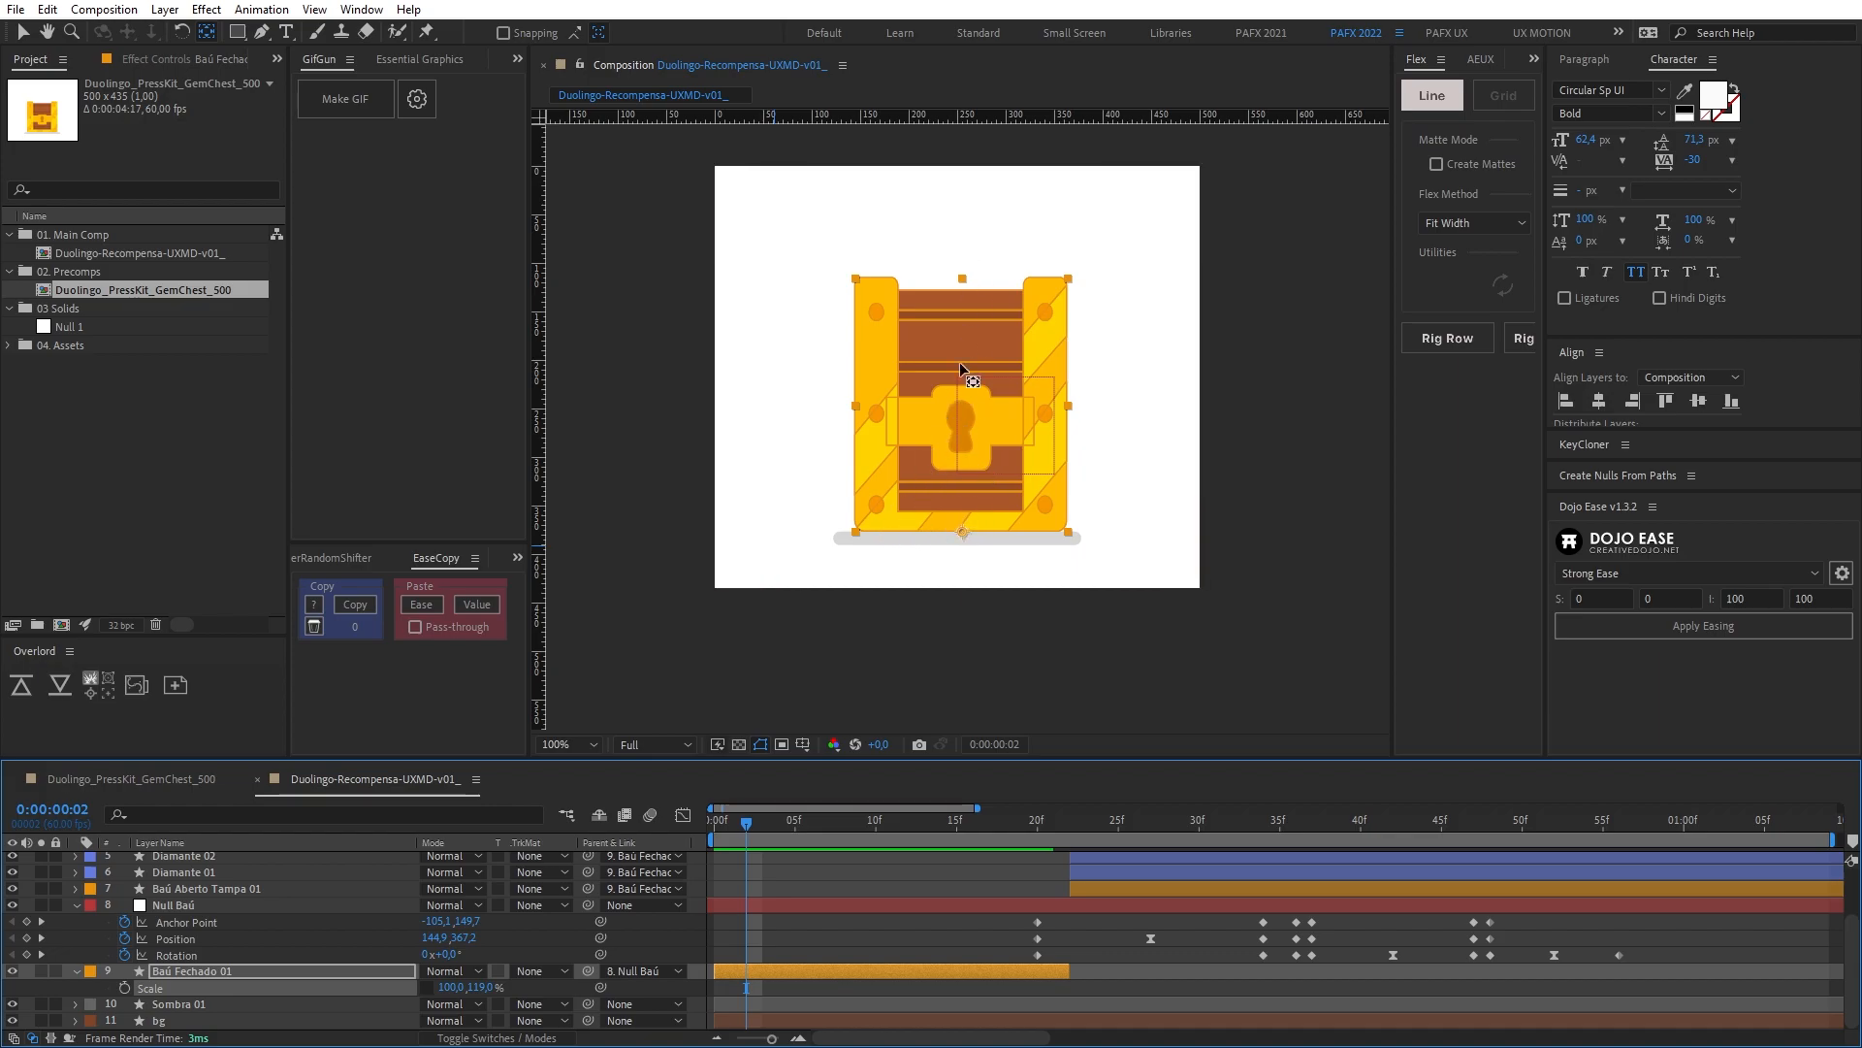
left_click_drag(482, 987, 460, 1021)
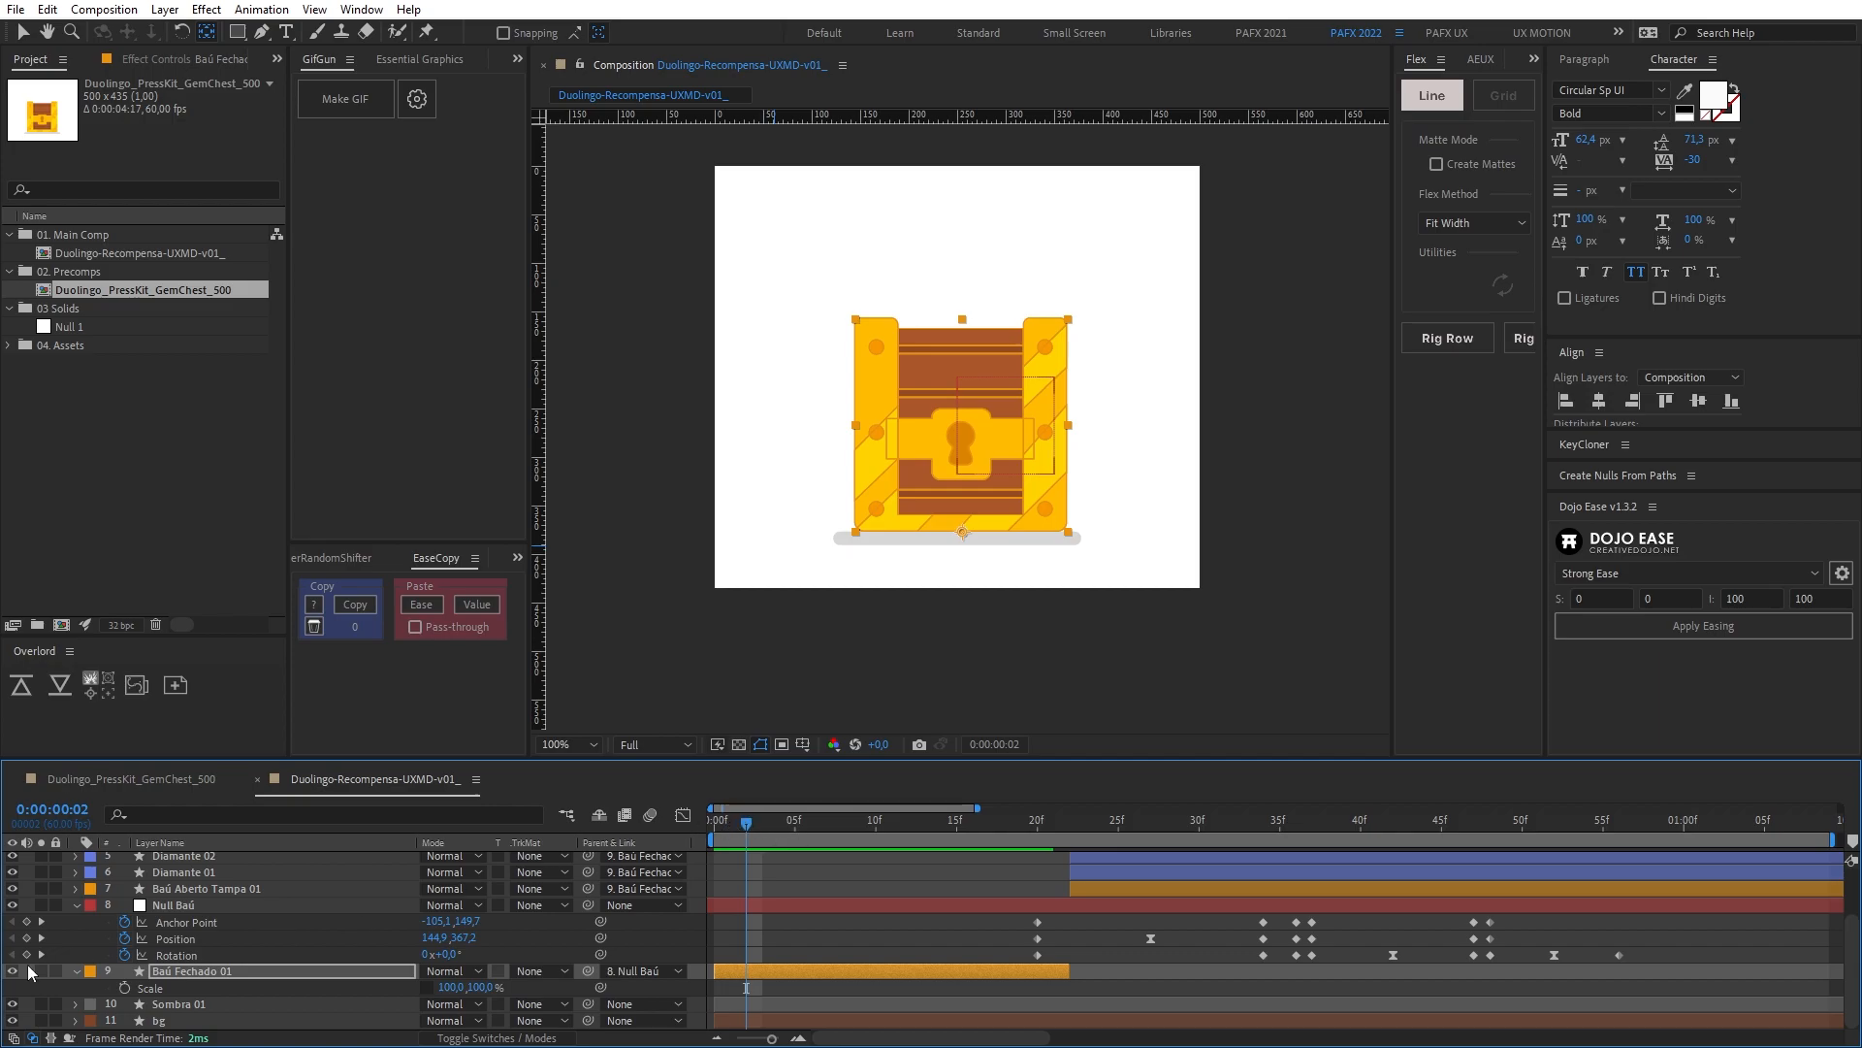
Step: Add Scale keyframes to Baú Fechado 01: 100, 100% at frame 2 and 101, 99% at frame 4
key("alt+shift+s")
key("Page_Down")
key("Page_Down")
left_click(443, 988)
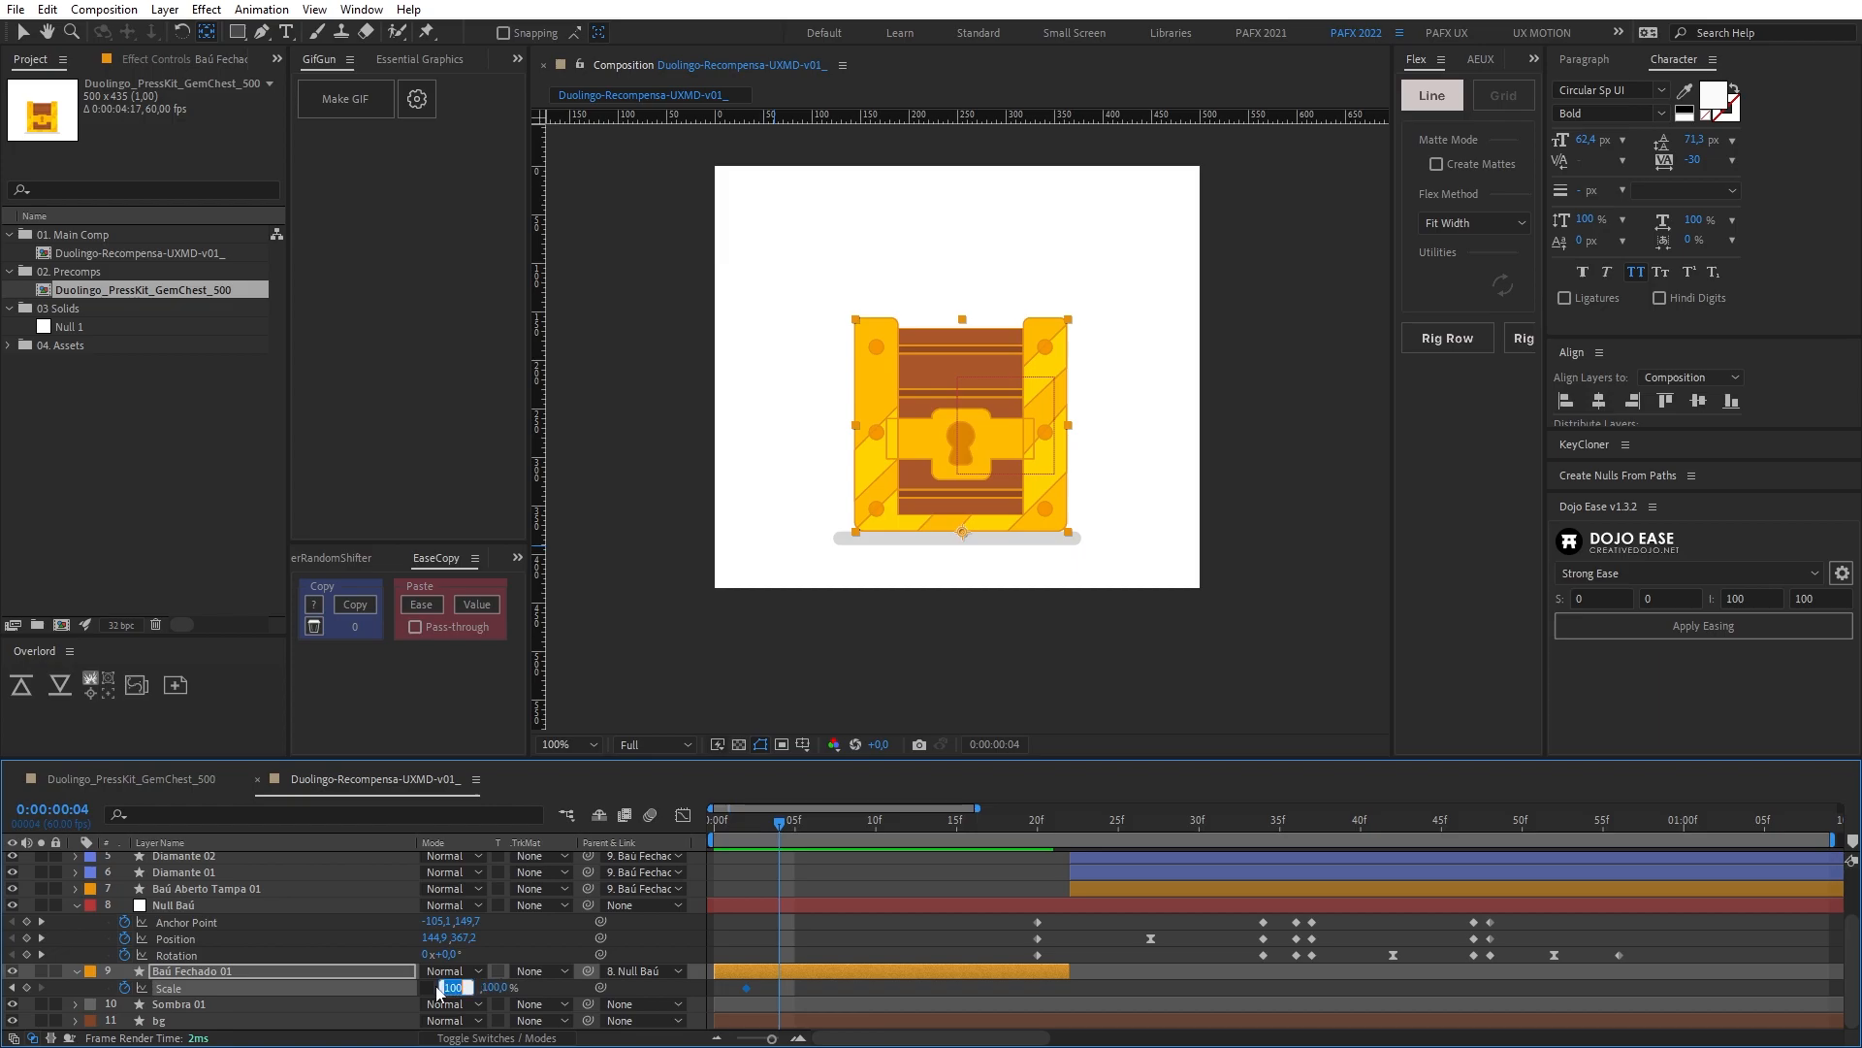
type("101")
key("Tab")
type("99")
key("Return")
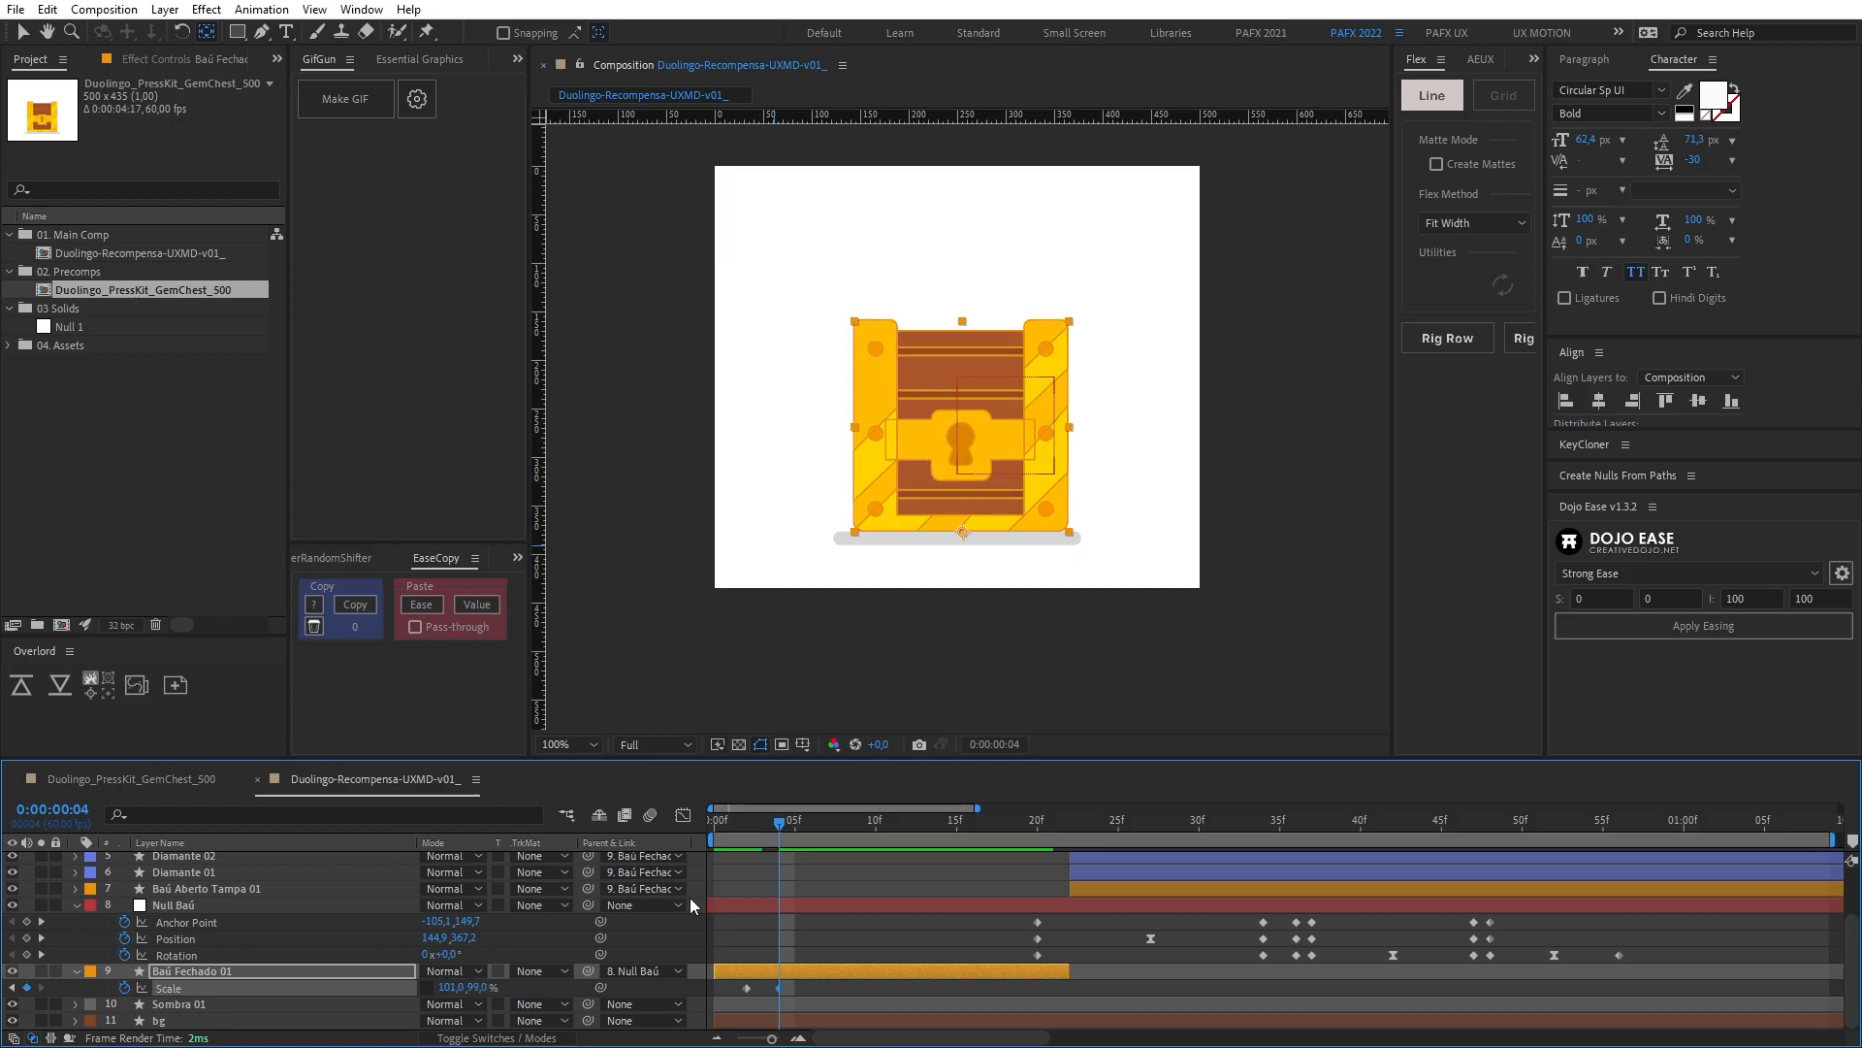
Step: Add a Scale keyframe of 99, 101% to Baú Fechado 01 at frame 6
key("Page_Down")
key("Page_Down")
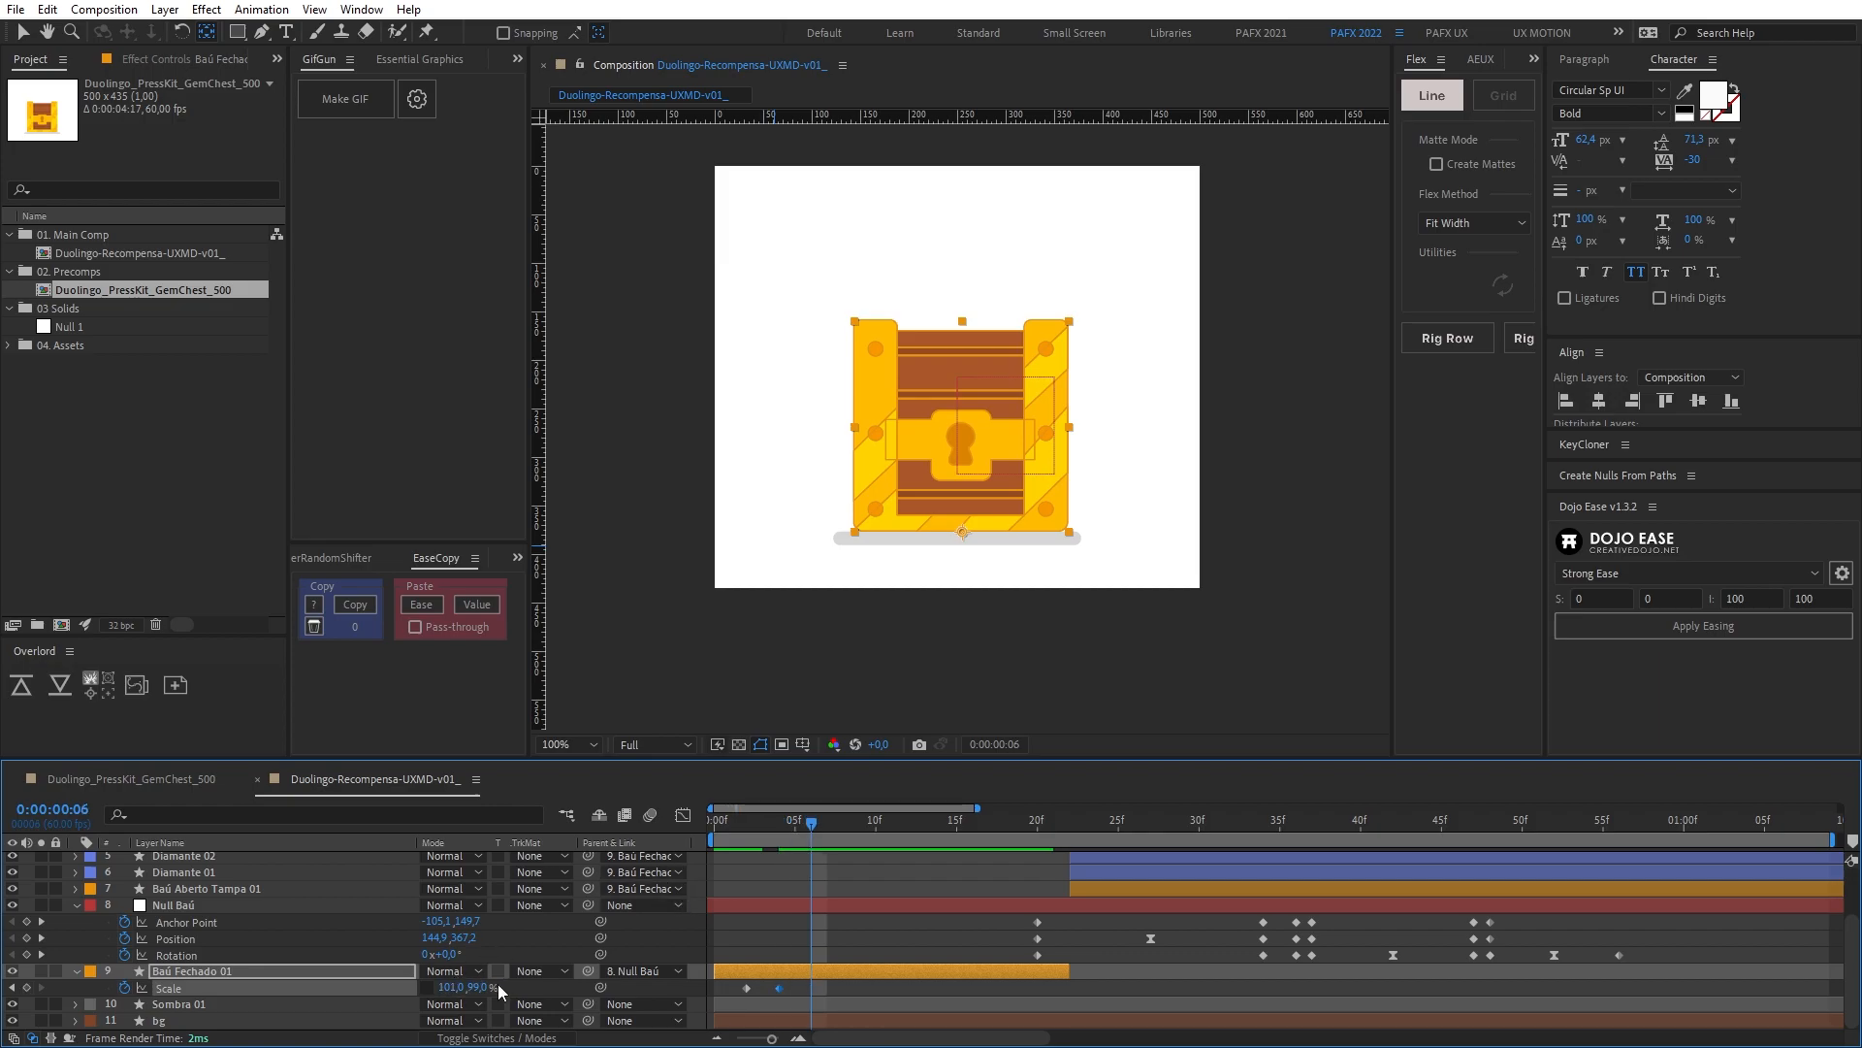
left_click(454, 986)
type("99")
key("Tab")
type("1")
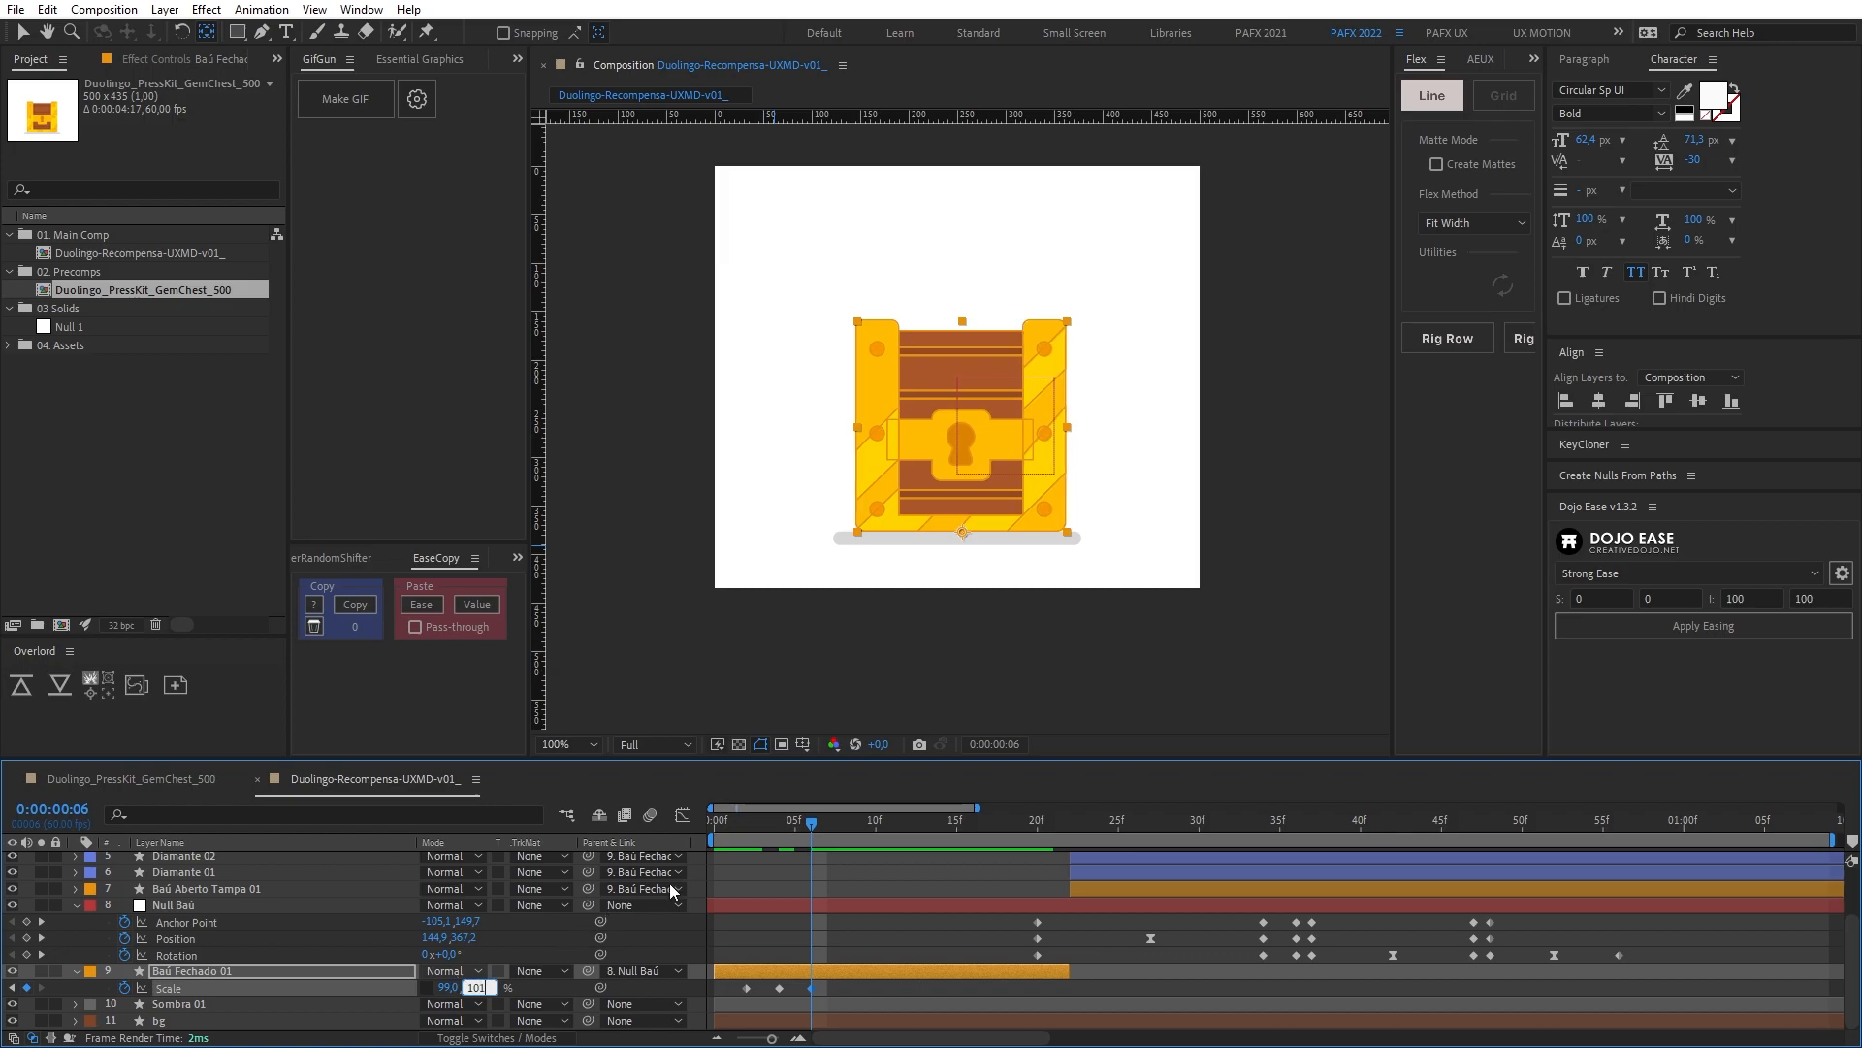
key("Return")
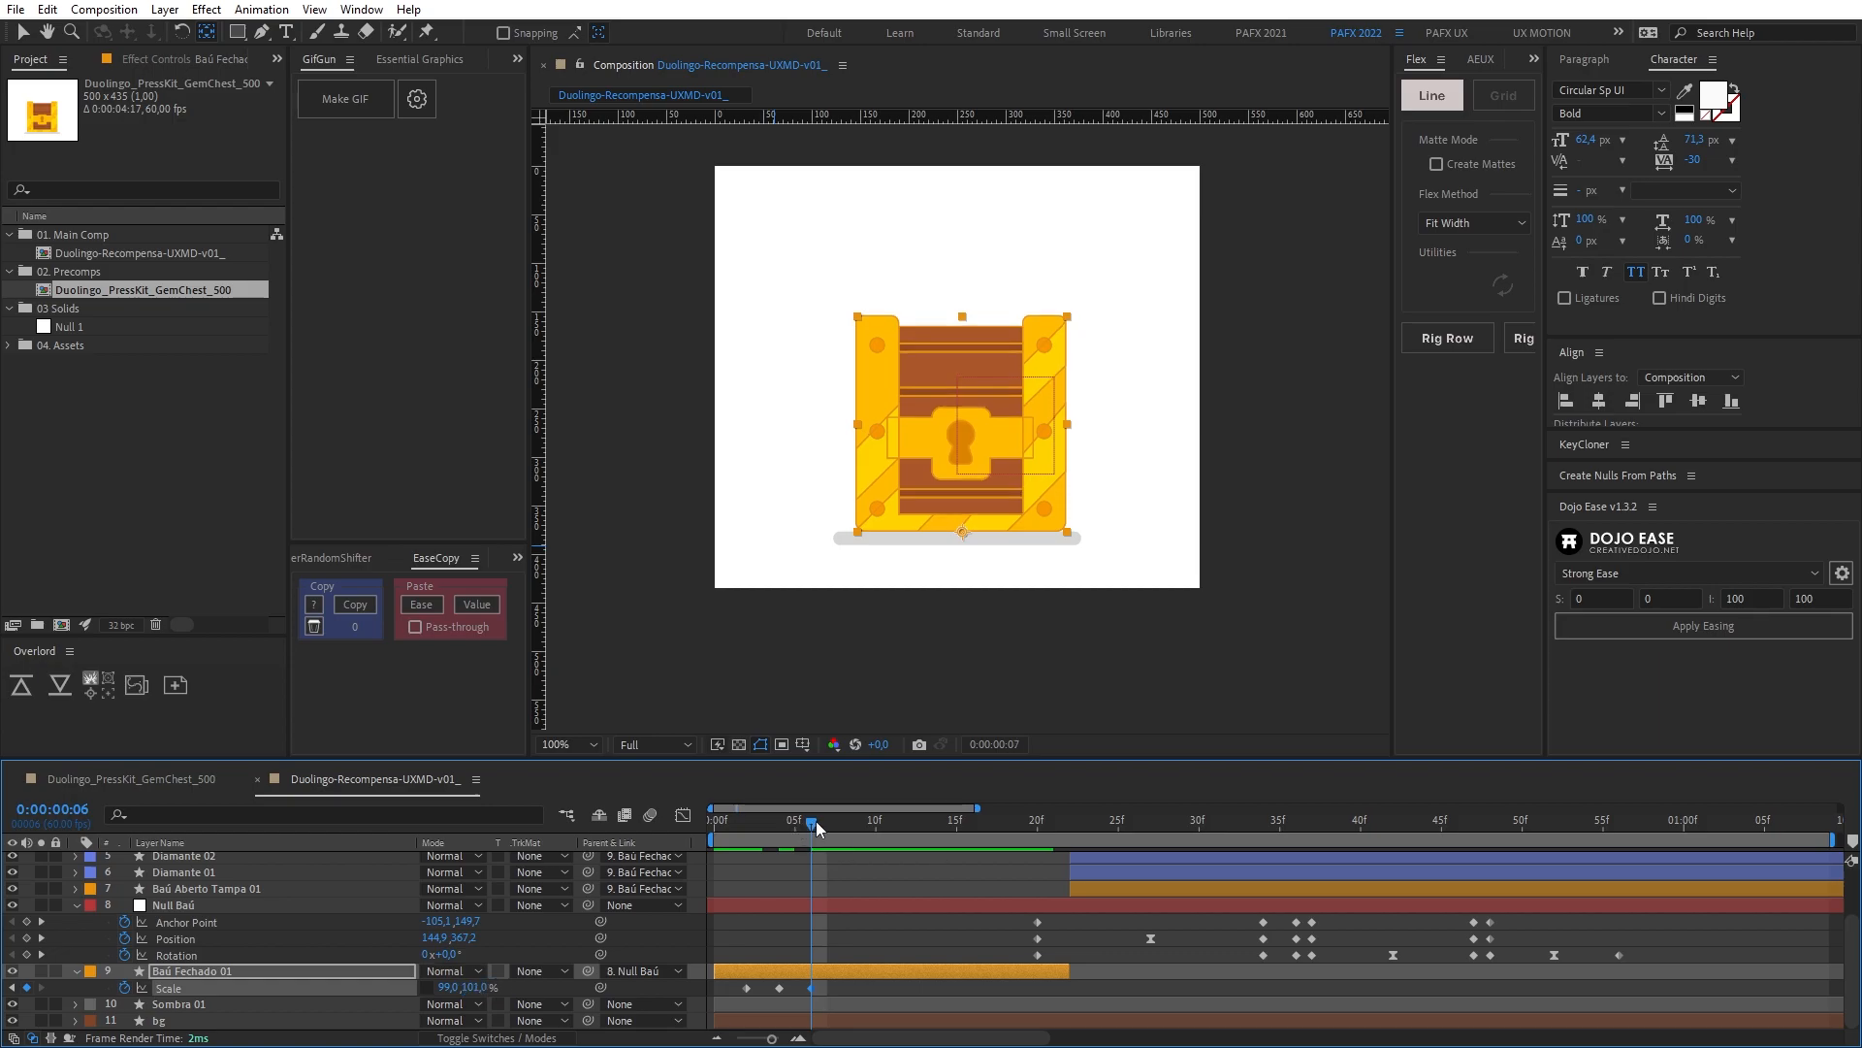
Step: Add a Scale keyframe of 101, 99% to Baú Fechado 01 at frame 8
key("Page_Down")
key("Page_Down")
type("101")
key("Tab")
type("9")
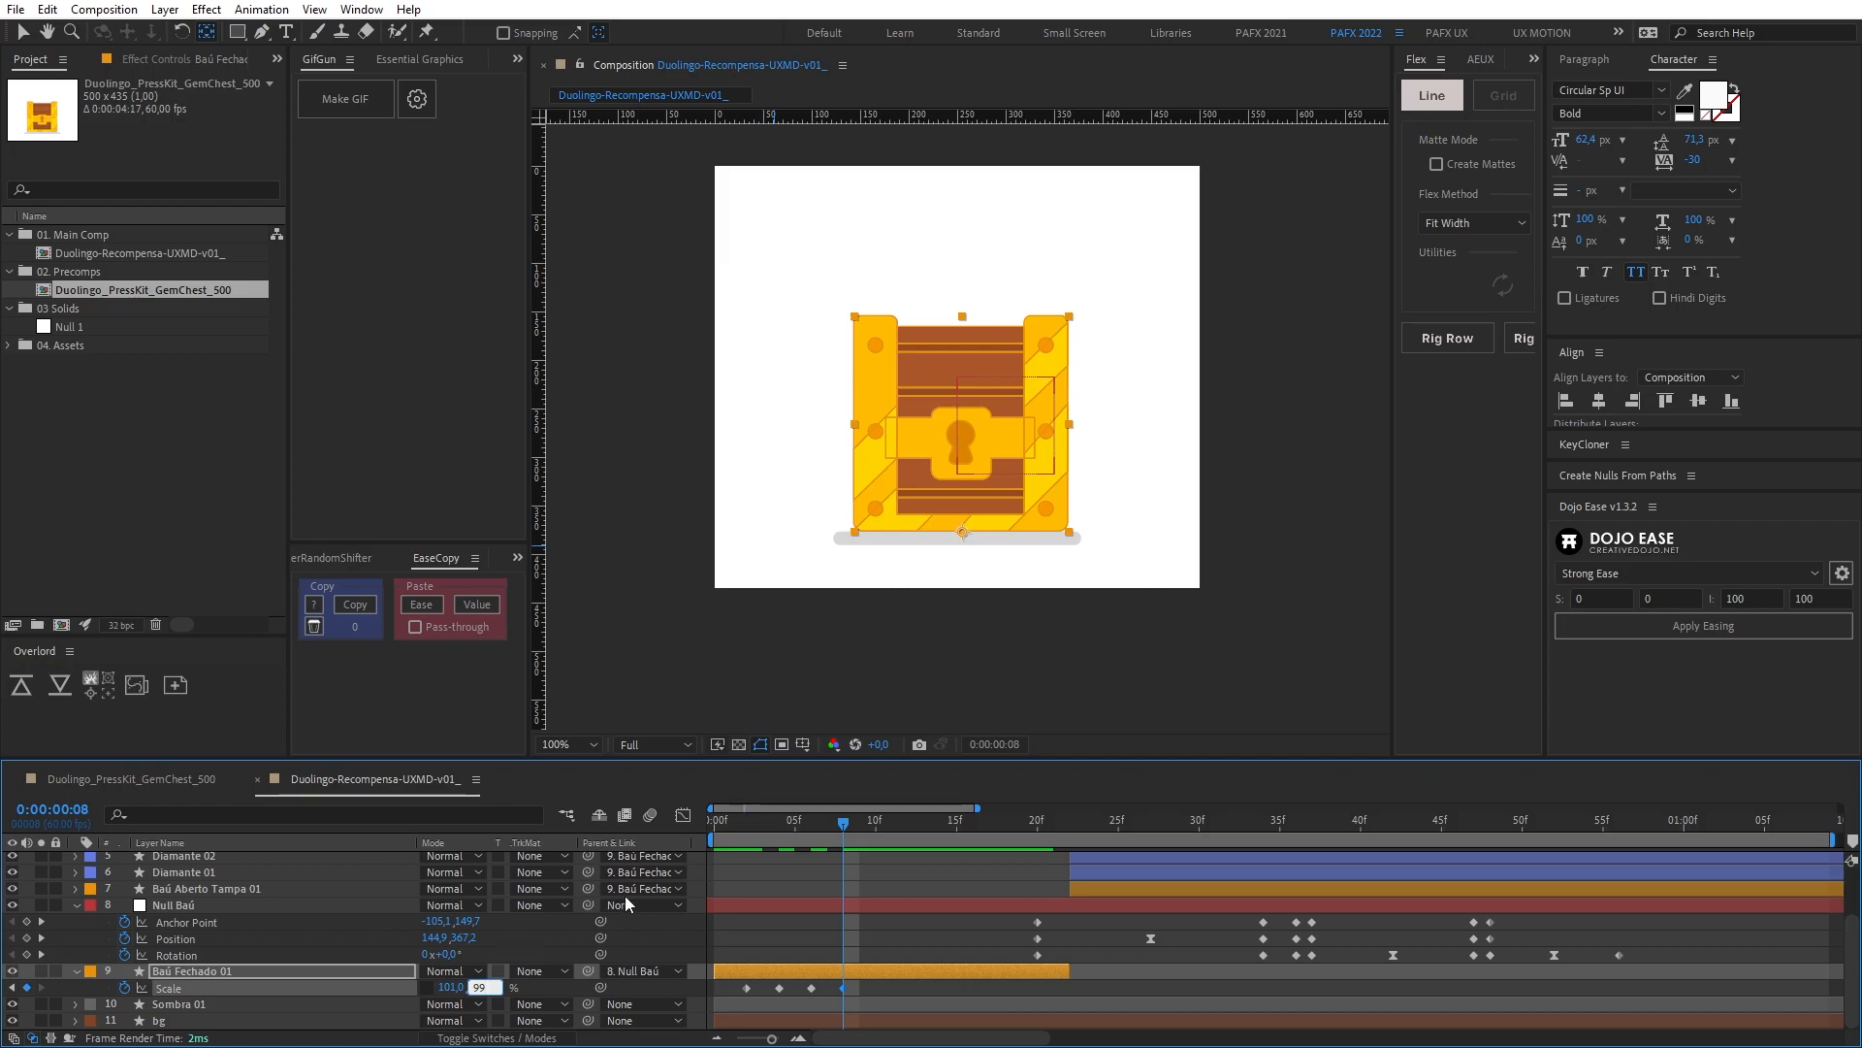
key("Return")
Step: Add a Scale keyframe of 99, 101% to Baú Fechado 01 at frame 10 and preview the animation
key("Page_Down")
key("Page_Down")
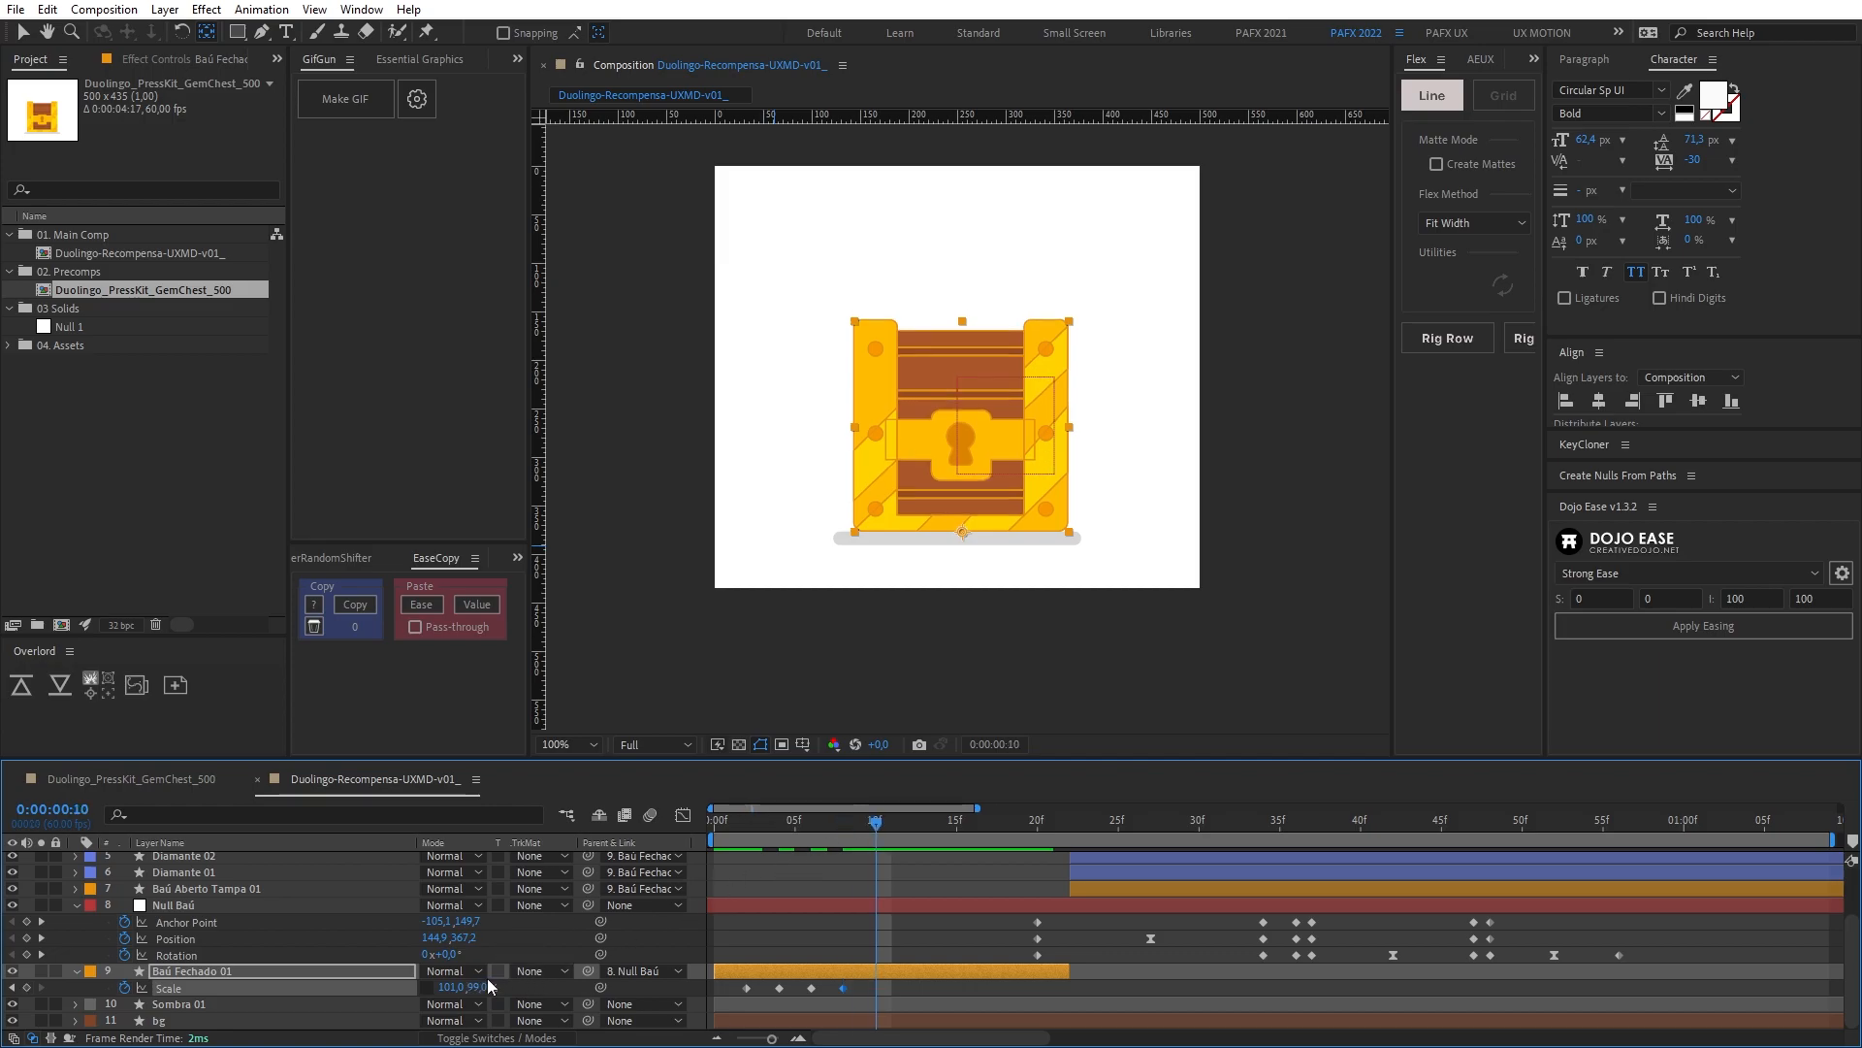
left_click(446, 986)
type("99")
key("Tab")
type("10")
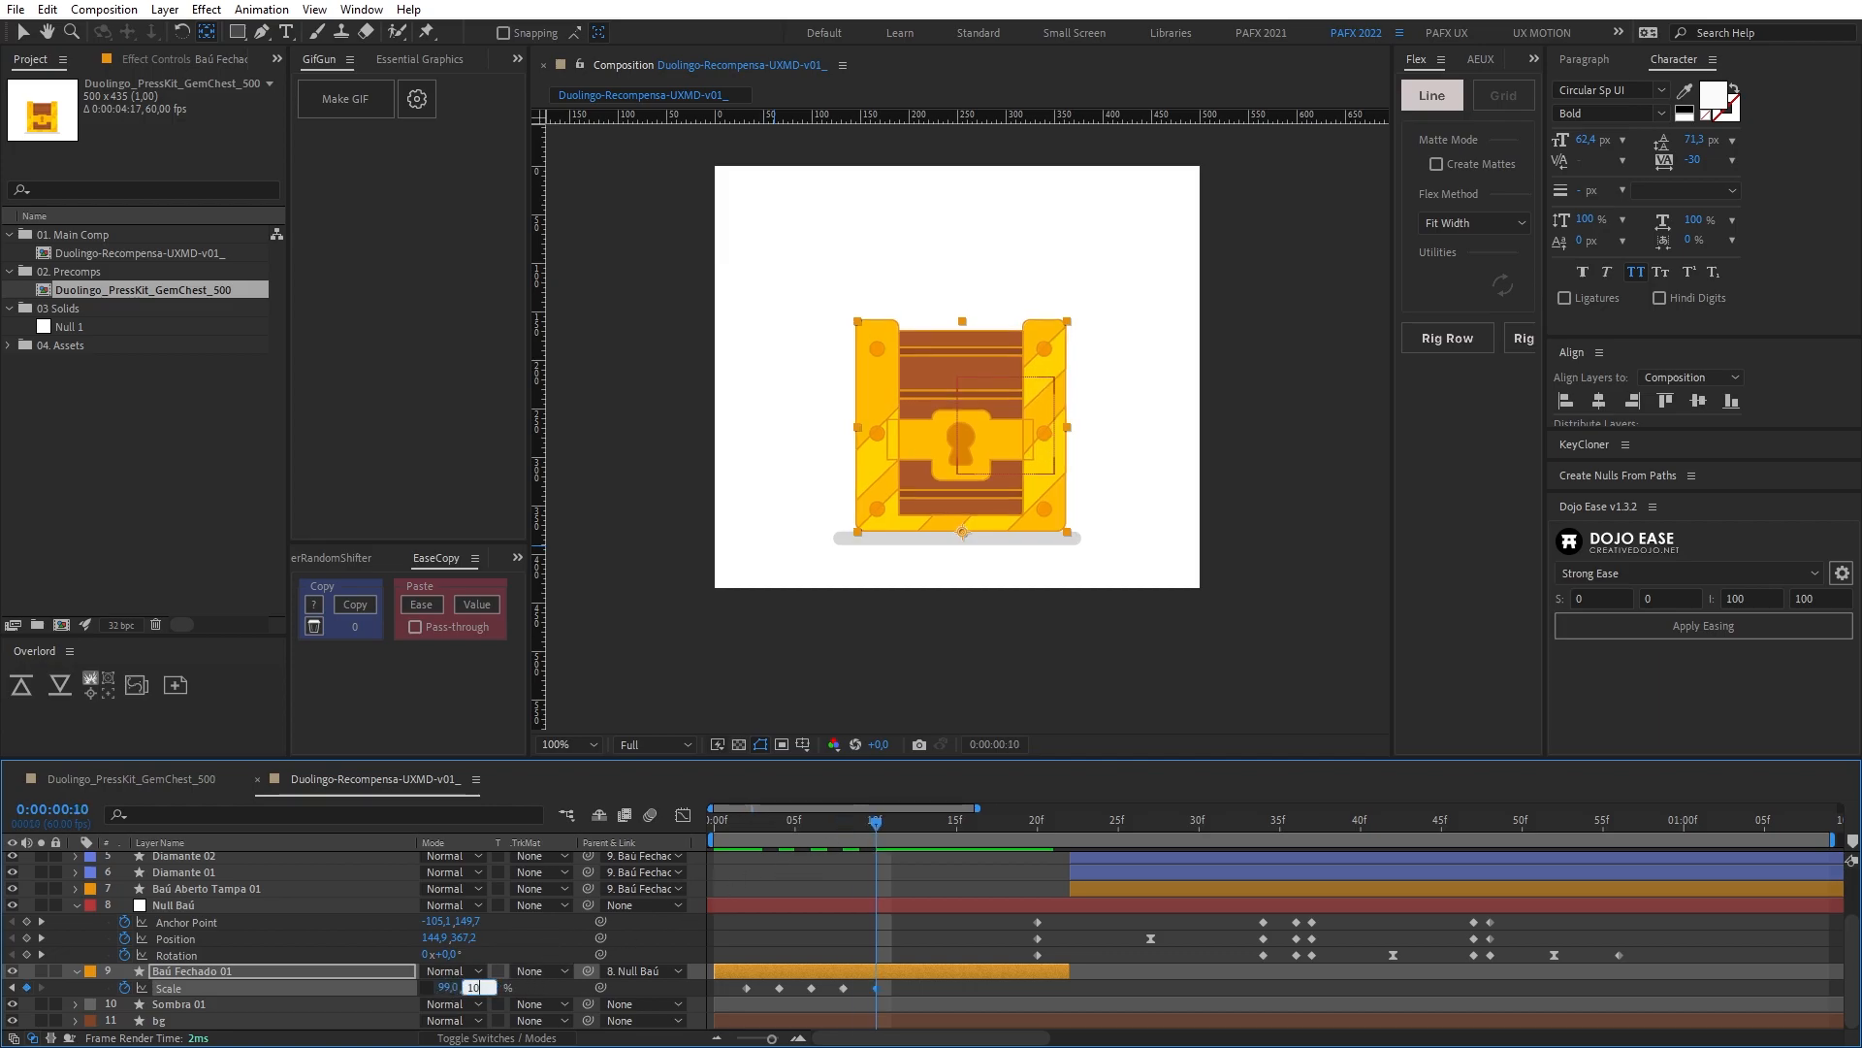
key("Return")
key("space")
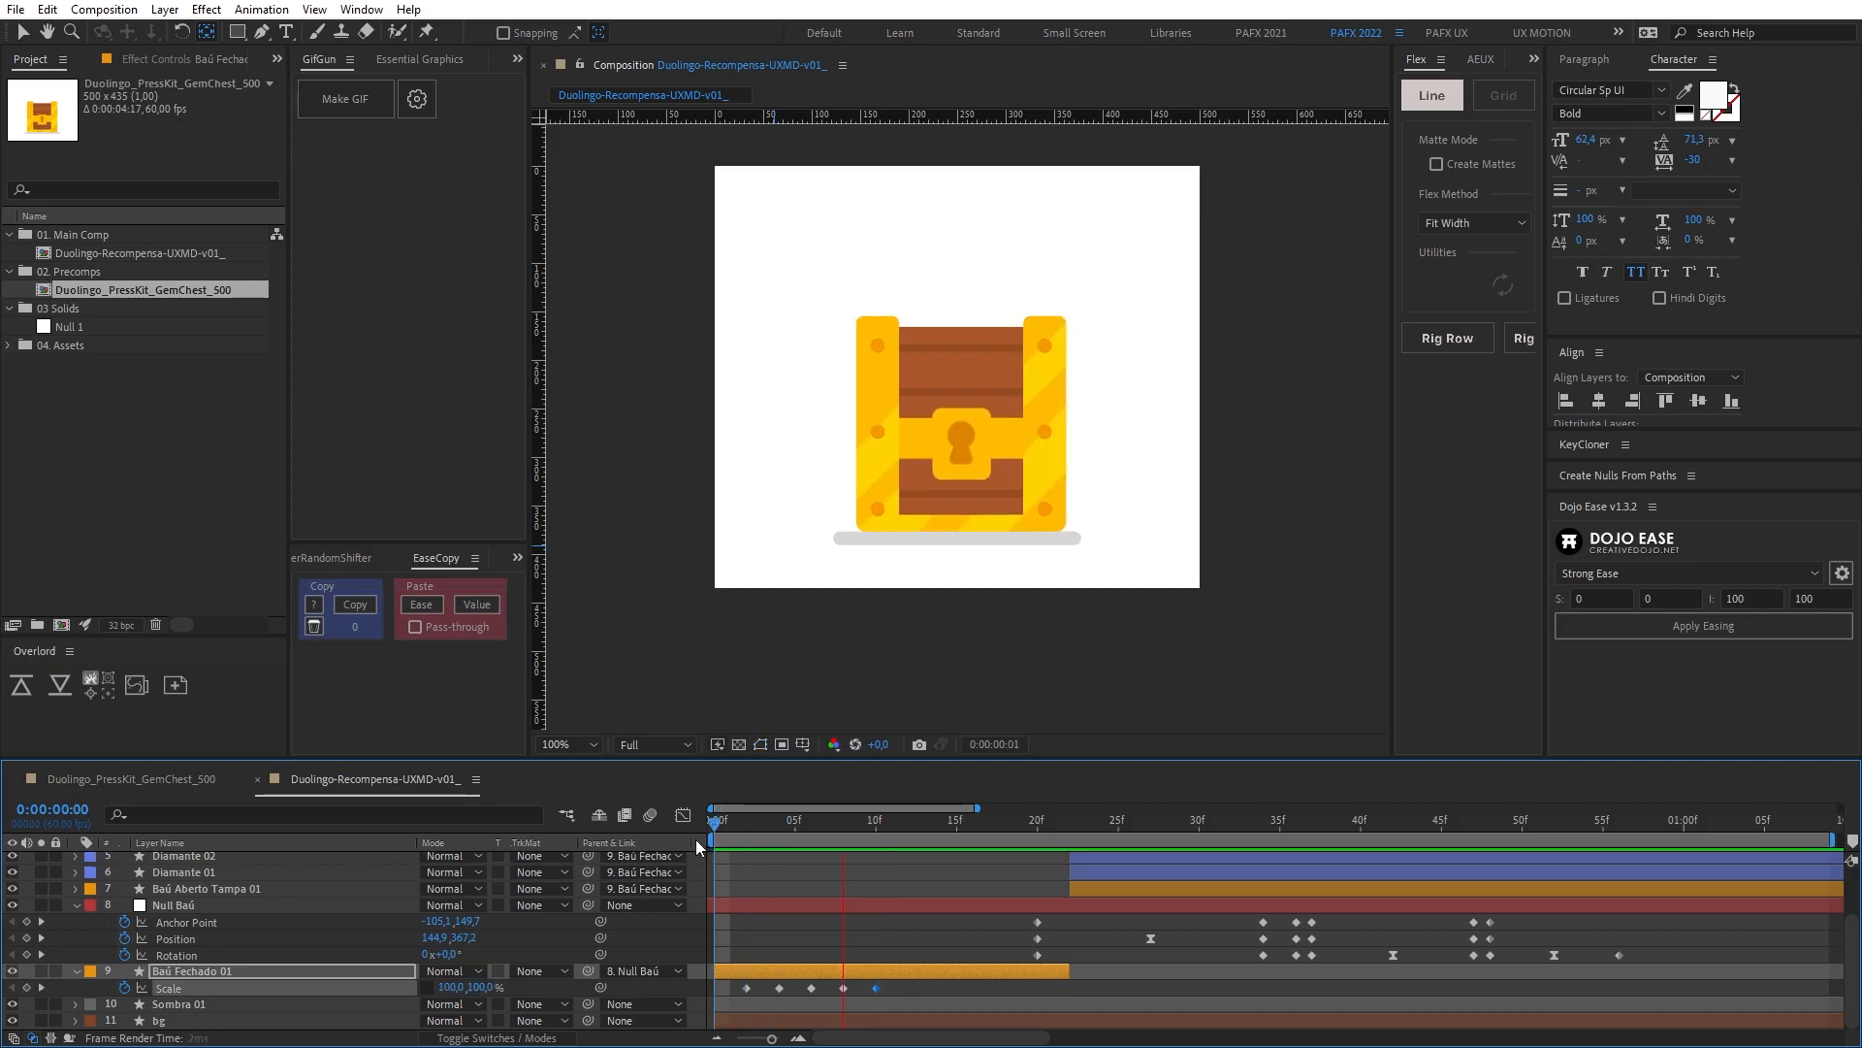
Step: Copy the Scale keyframes at frames 6, 8 and 10 of Baú Fechado 01, paste them starting at frame 10, and preview
left_click(730, 823)
key("space")
left_click_drag(729, 822, 877, 852)
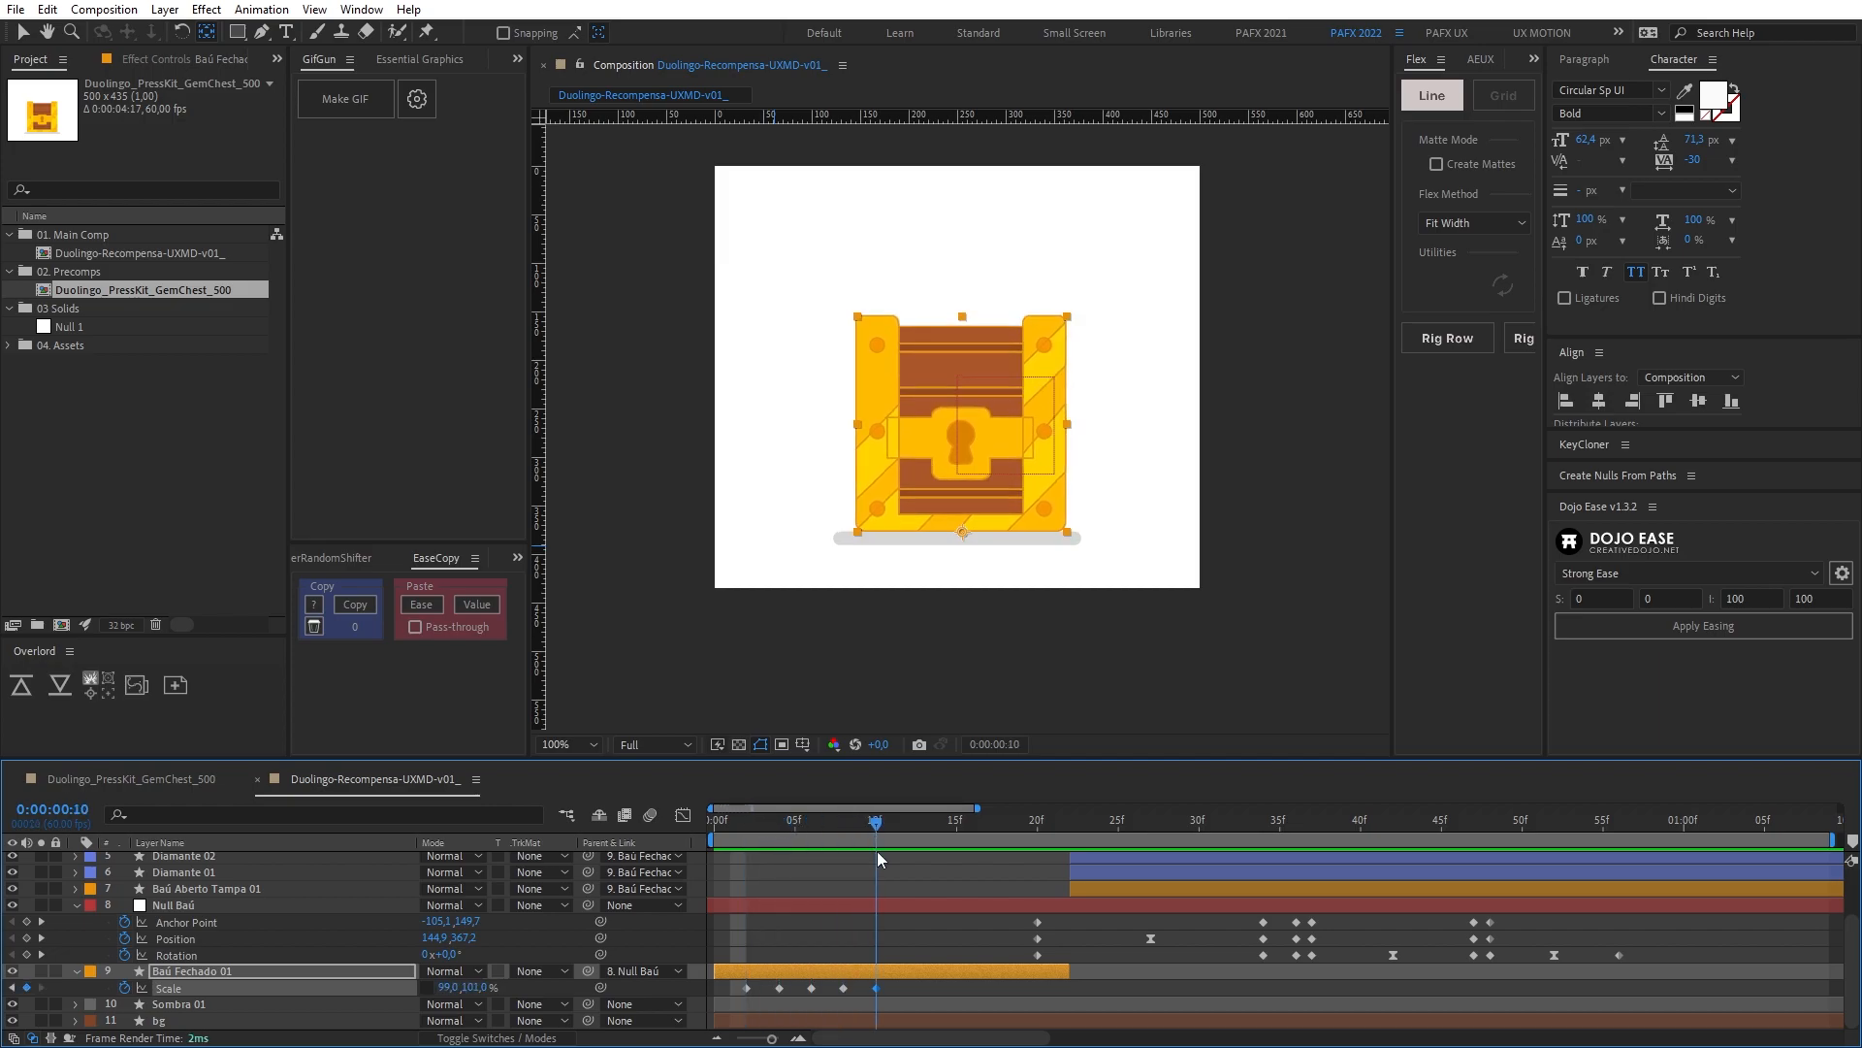
left_click_drag(807, 1011, 809, 1009)
key("ctrl+c")
key("ctrl+v")
key("space")
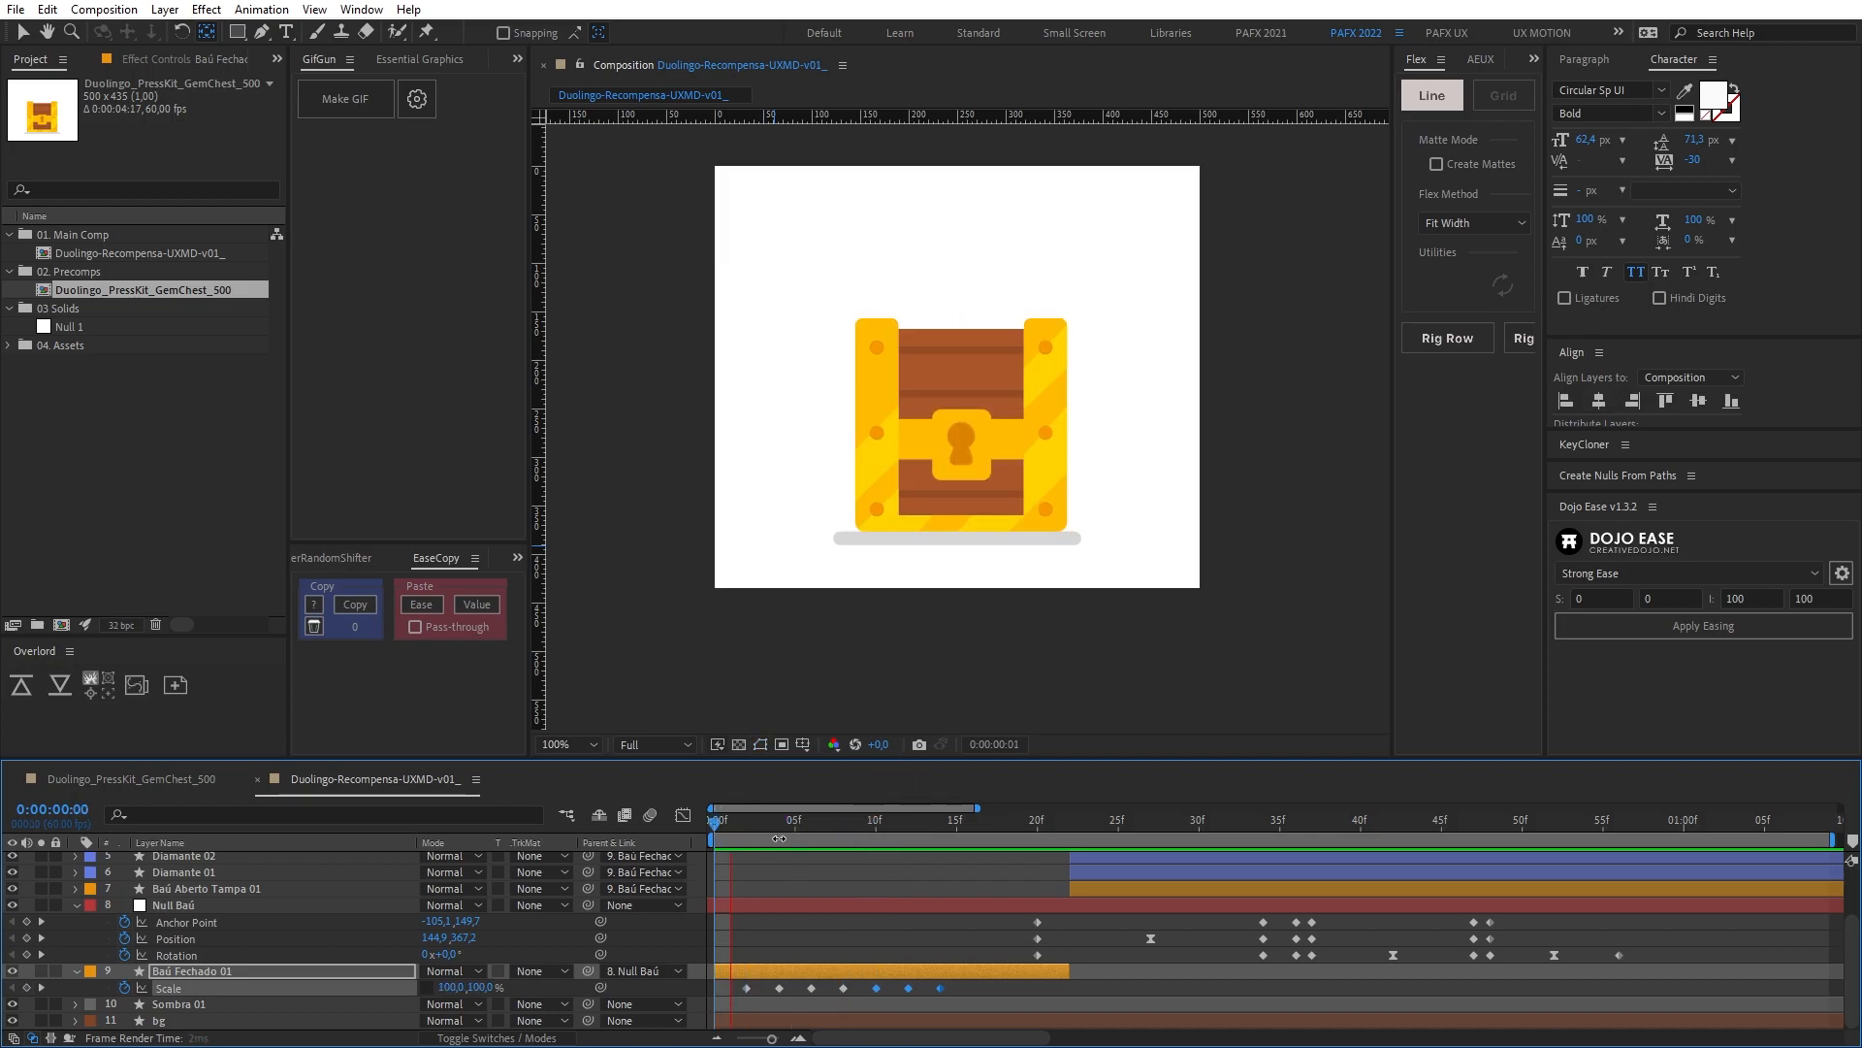
Step: Set the Scale keyframe of Baú Fechado 01 at frame 10 to 98, 102%
left_click_drag(783, 832, 869, 894)
key("k")
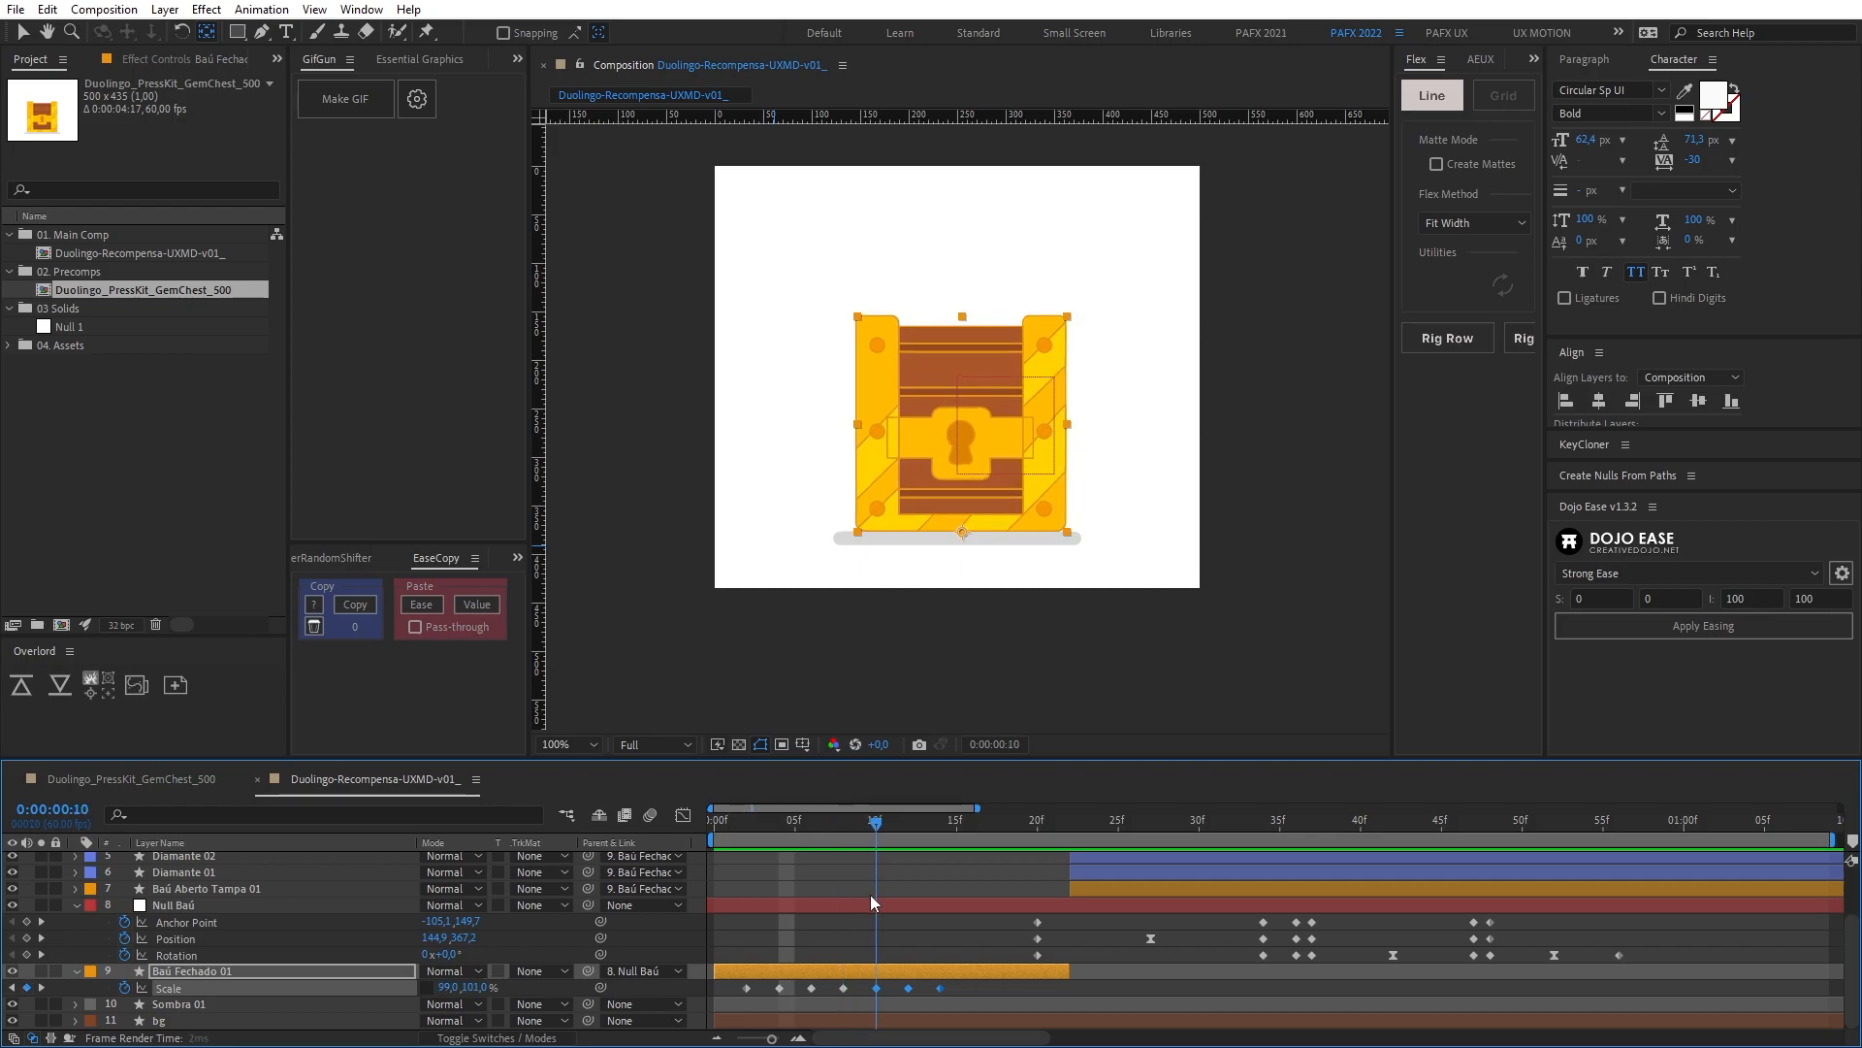
left_click(448, 988)
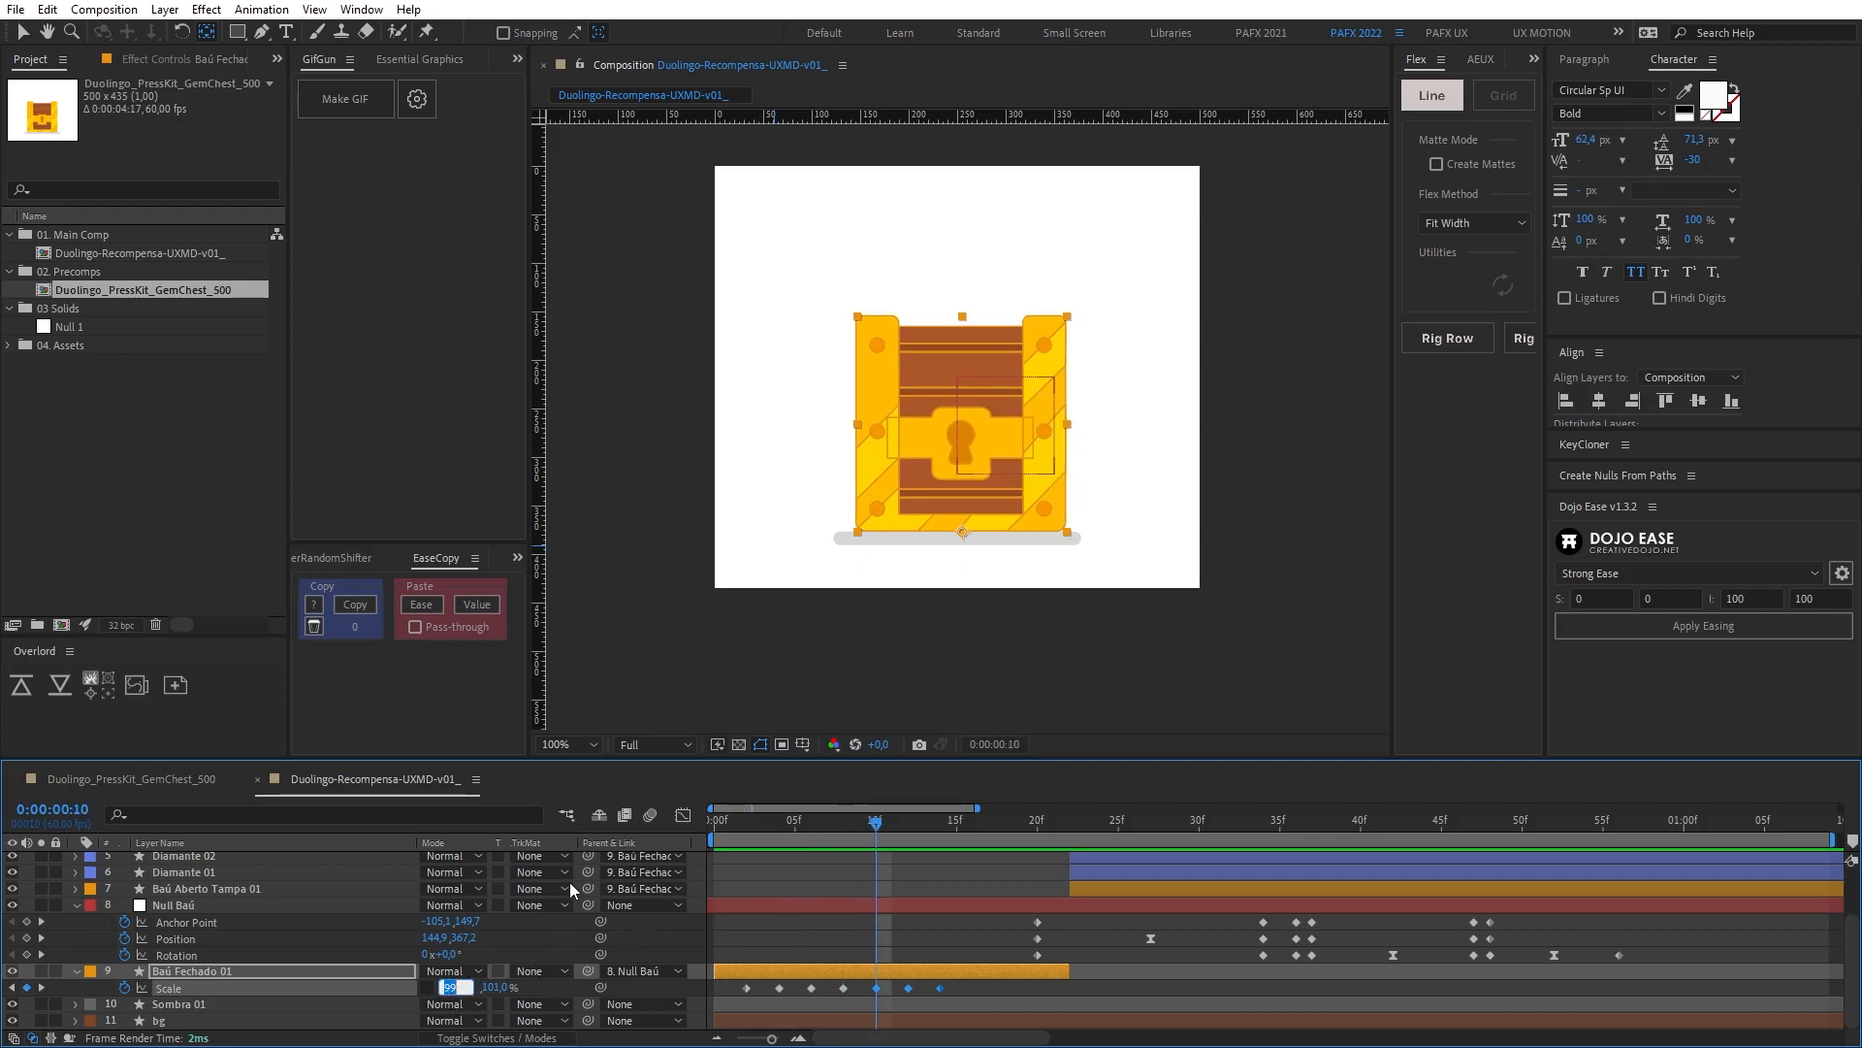
type("98")
key("Tab")
type("101")
key("Return")
left_click(445, 990)
type("98")
key("Tab")
type("102")
key("Return")
Step: Set the Scale keyframe of Baú Fechado 01 at frame 12 to 102, 98%
left_click(909, 822)
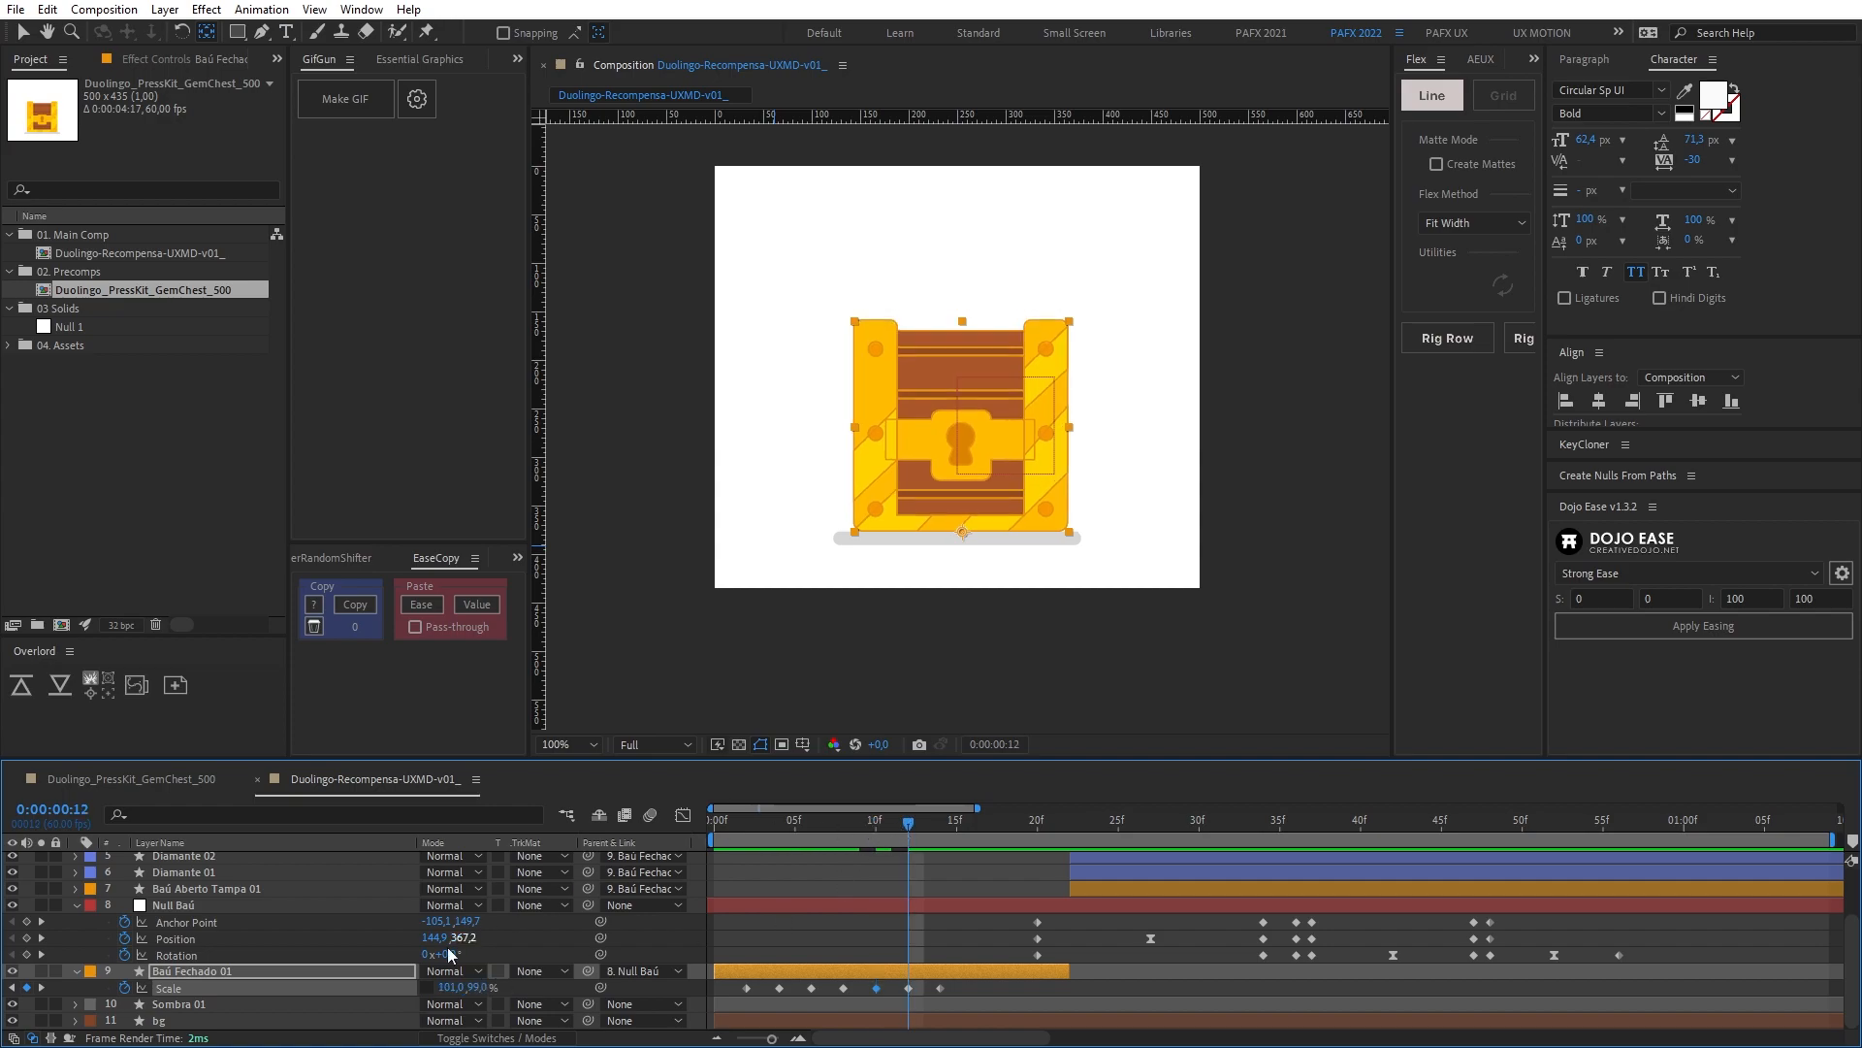
left_click(451, 986)
type("102")
key("Tab")
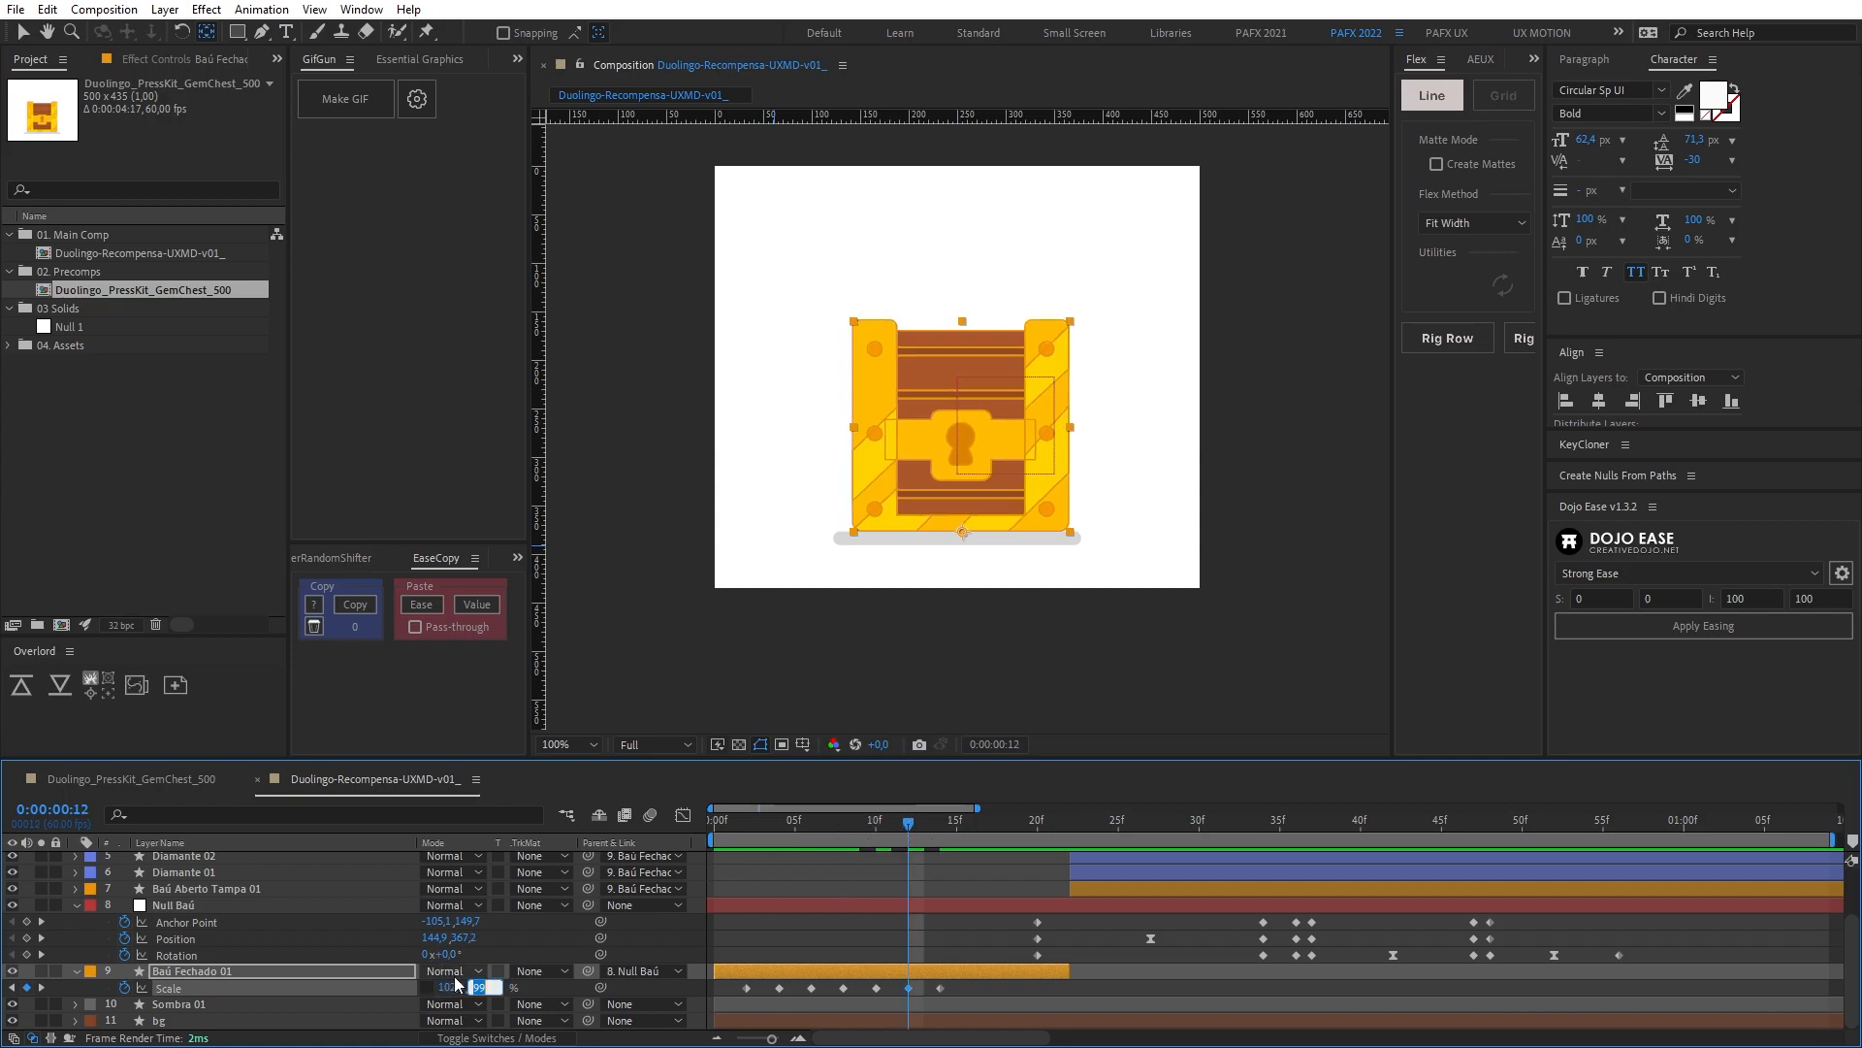
type("98")
key("Return")
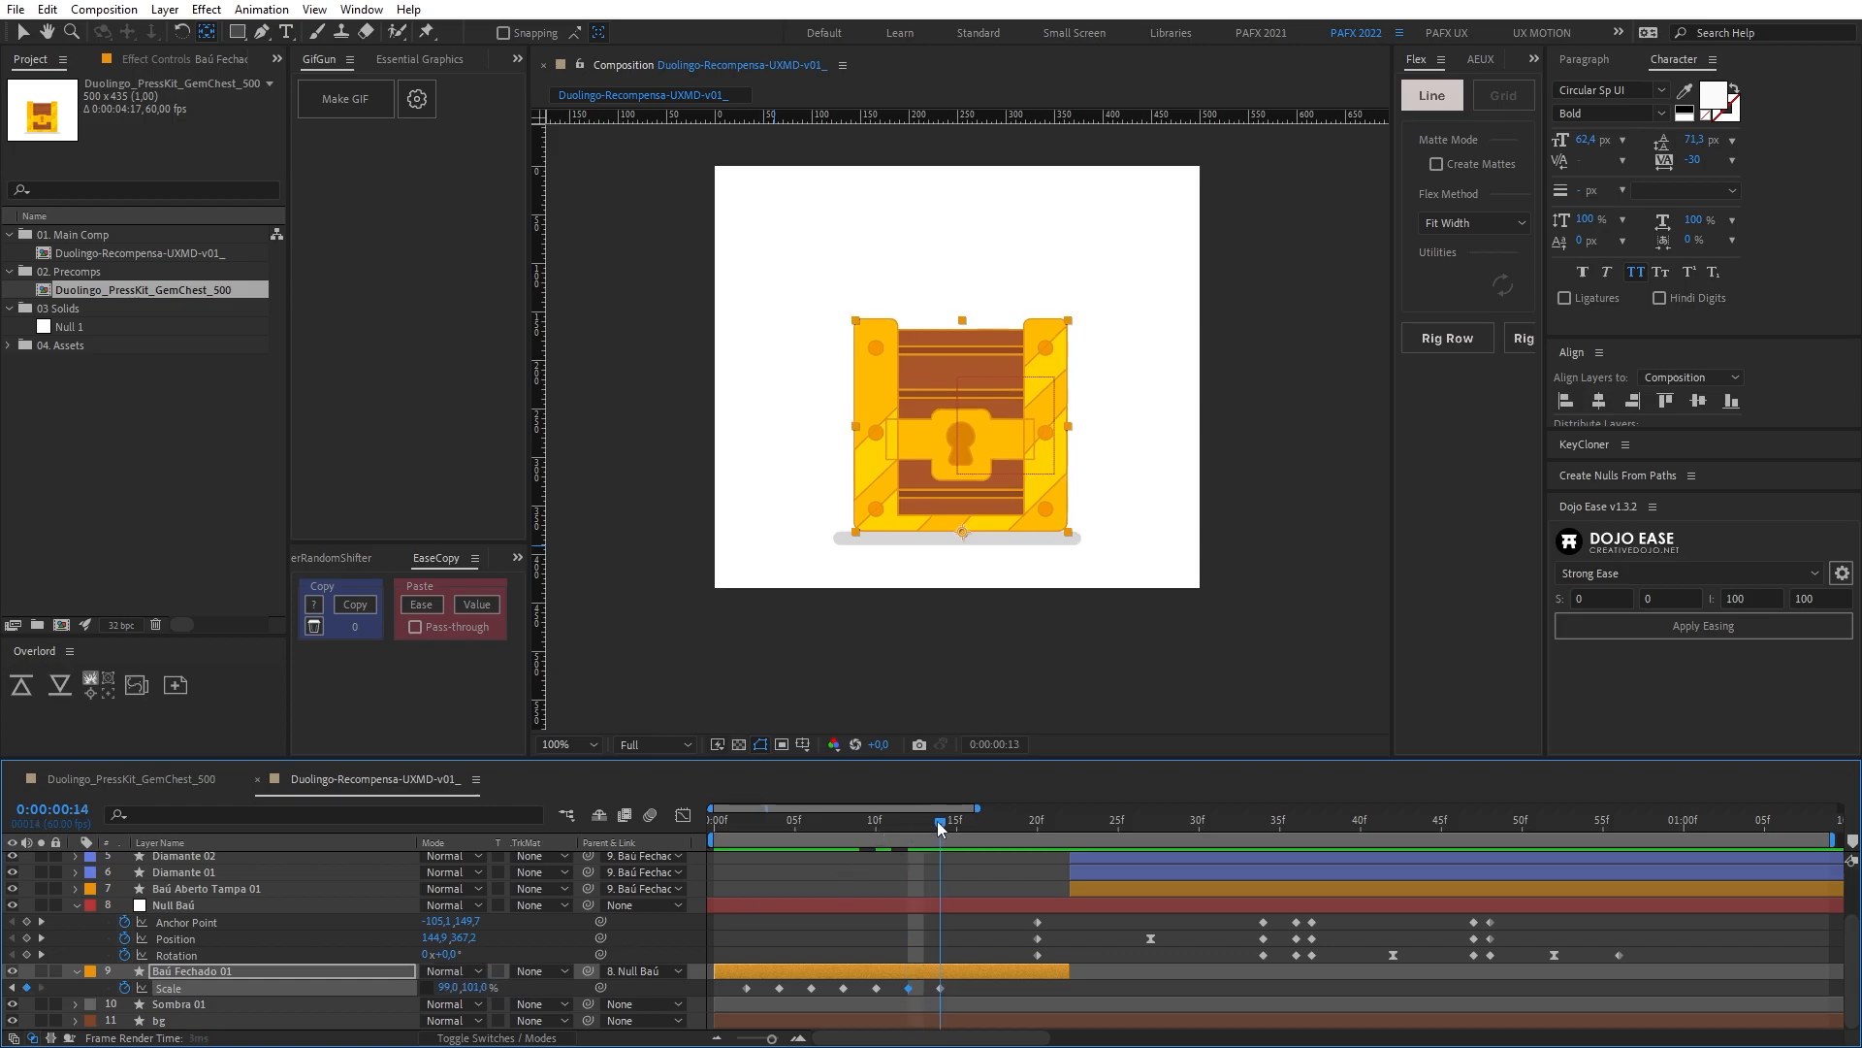
Step: Try a Scale of 102, 98% on the Baú Fechado 01 keyframe at frame 14 and preview the wobble
left_click(941, 822)
left_click(446, 987)
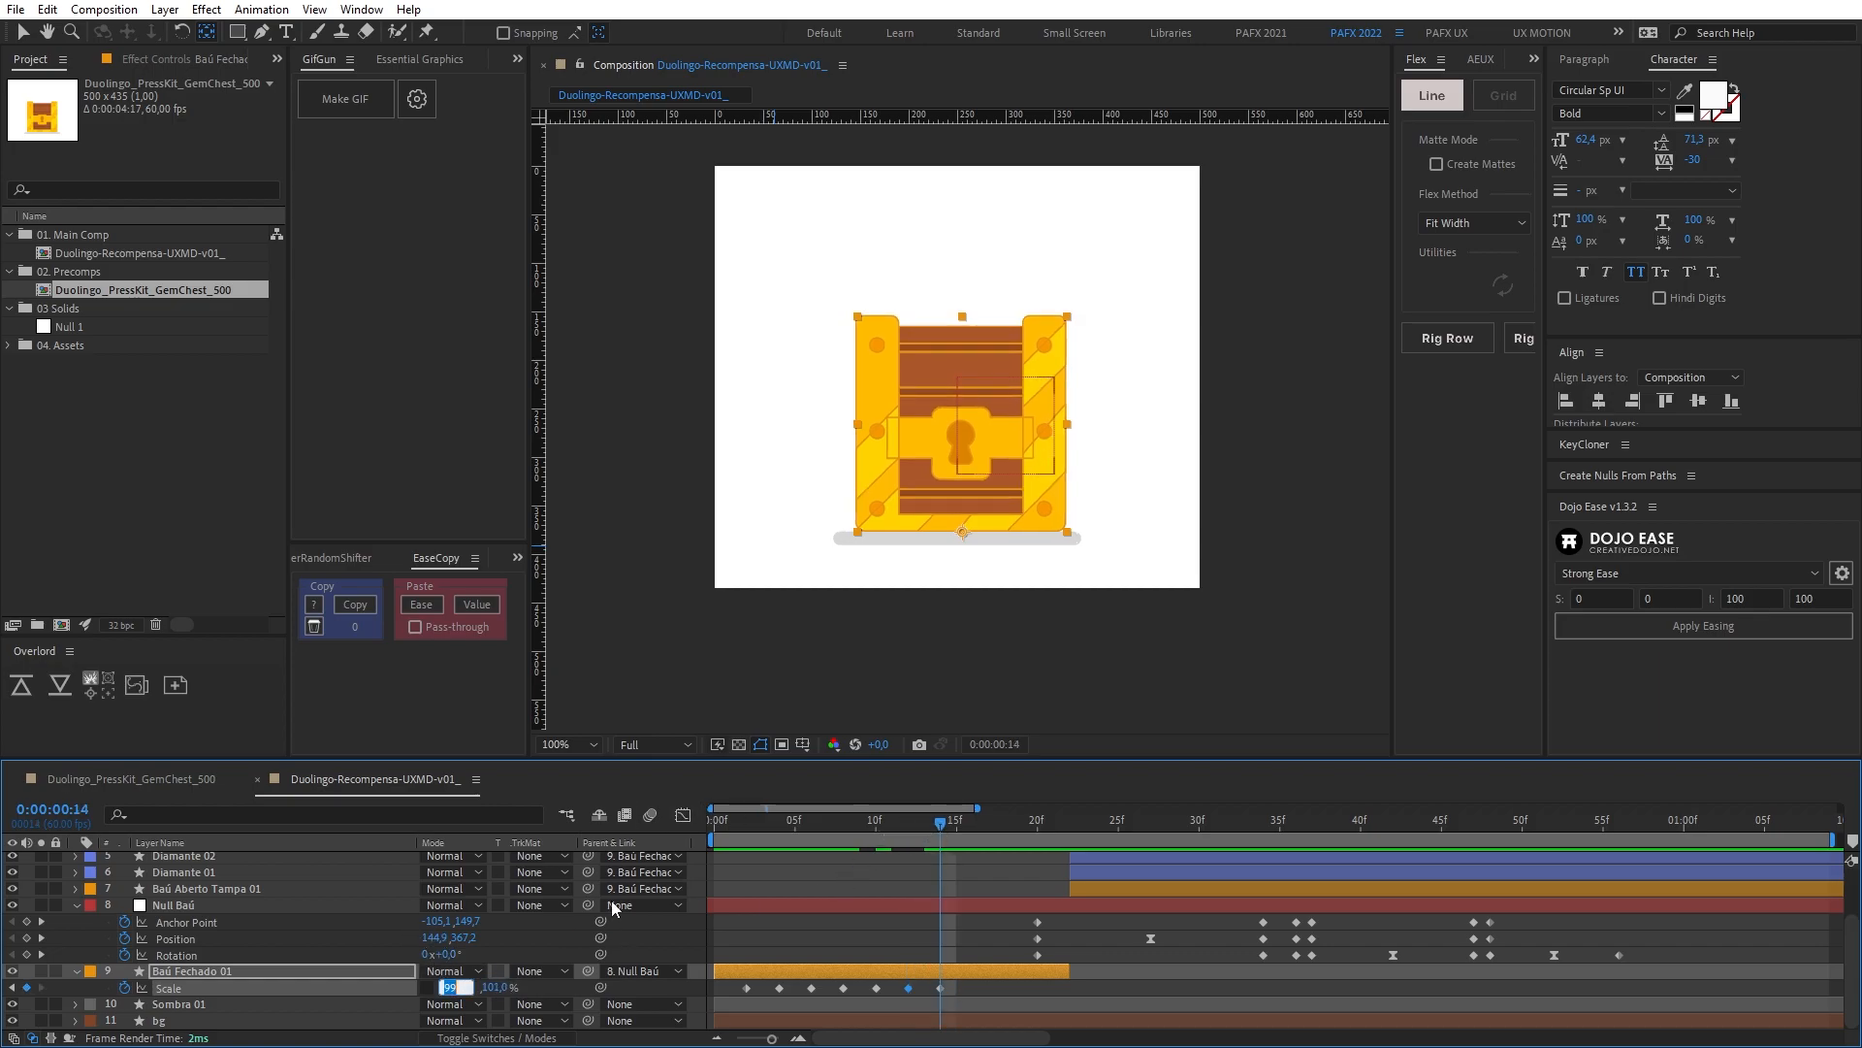
type("102")
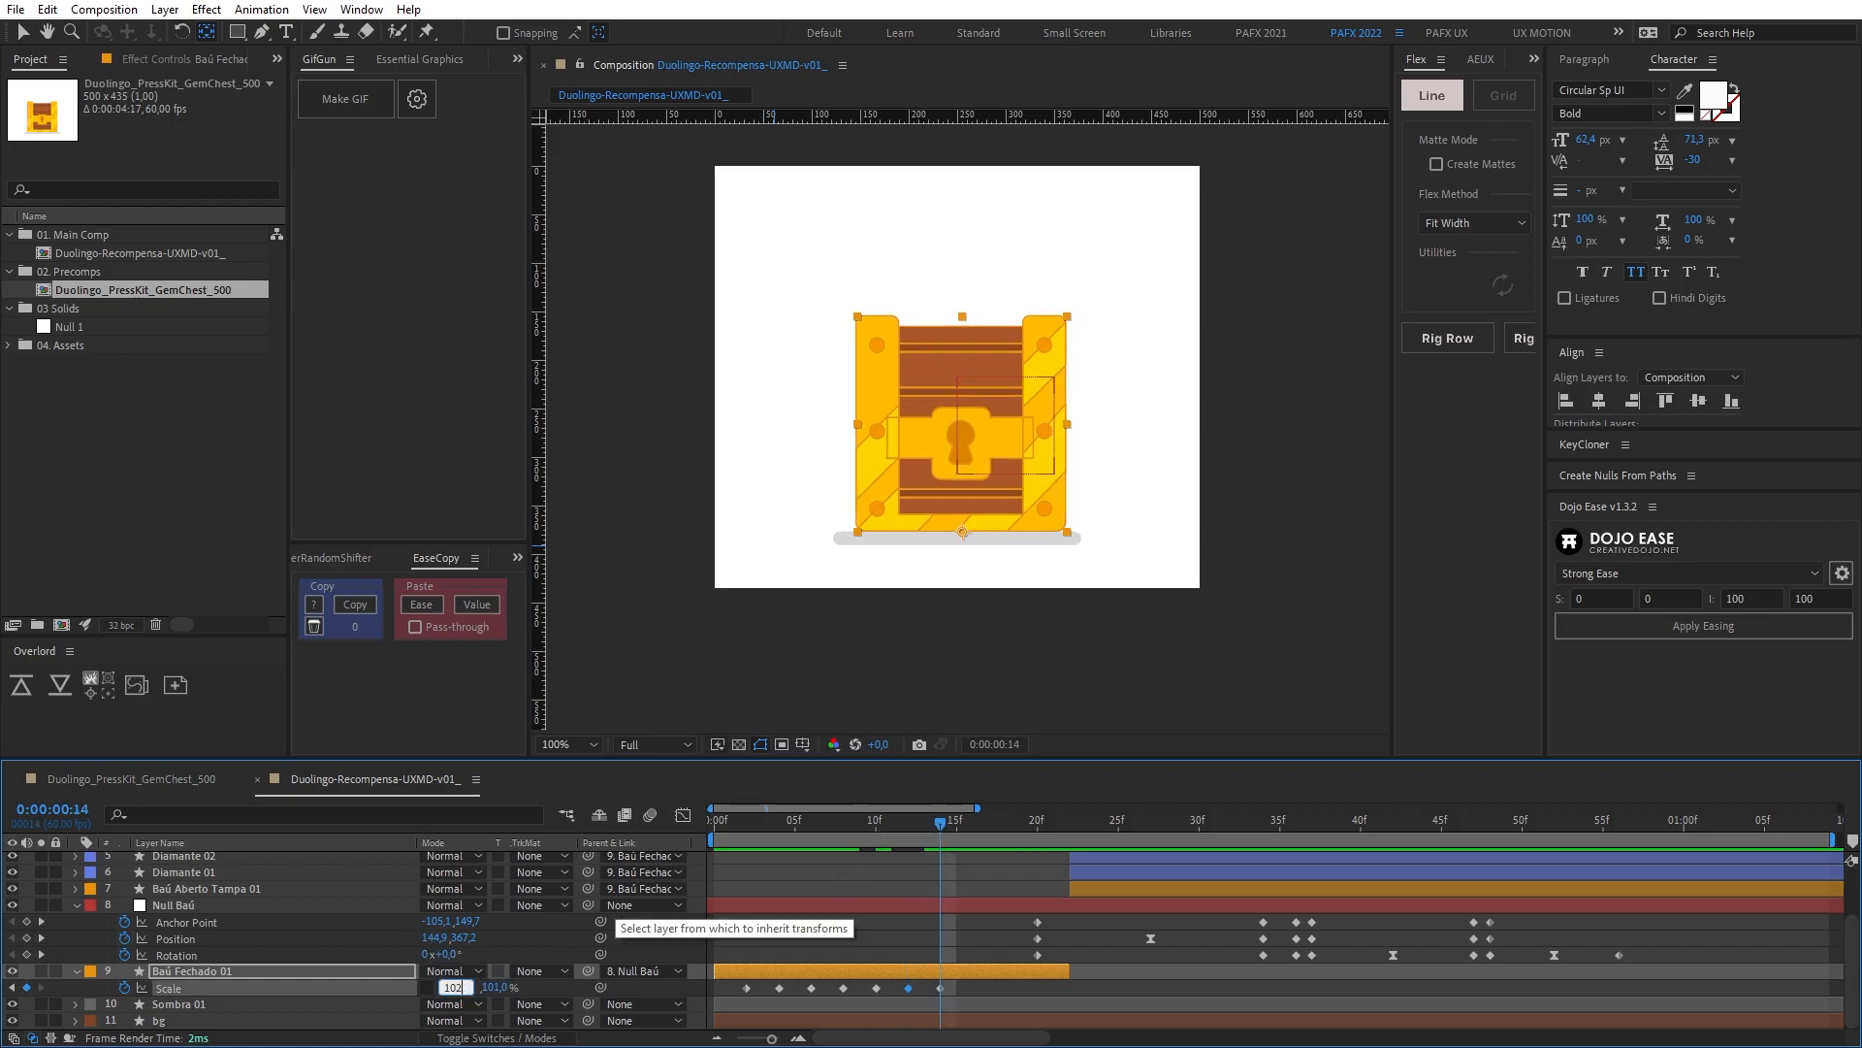
key("Tab")
type("98")
left_click(798, 860)
left_click(761, 825)
left_click_drag(762, 825, 929, 855)
key("space")
Step: Set the Scale keyframe of Baú Fechado 01 at frame 14 to 98, 102%
left_click(450, 988)
type("98")
key("Tab")
type("1")
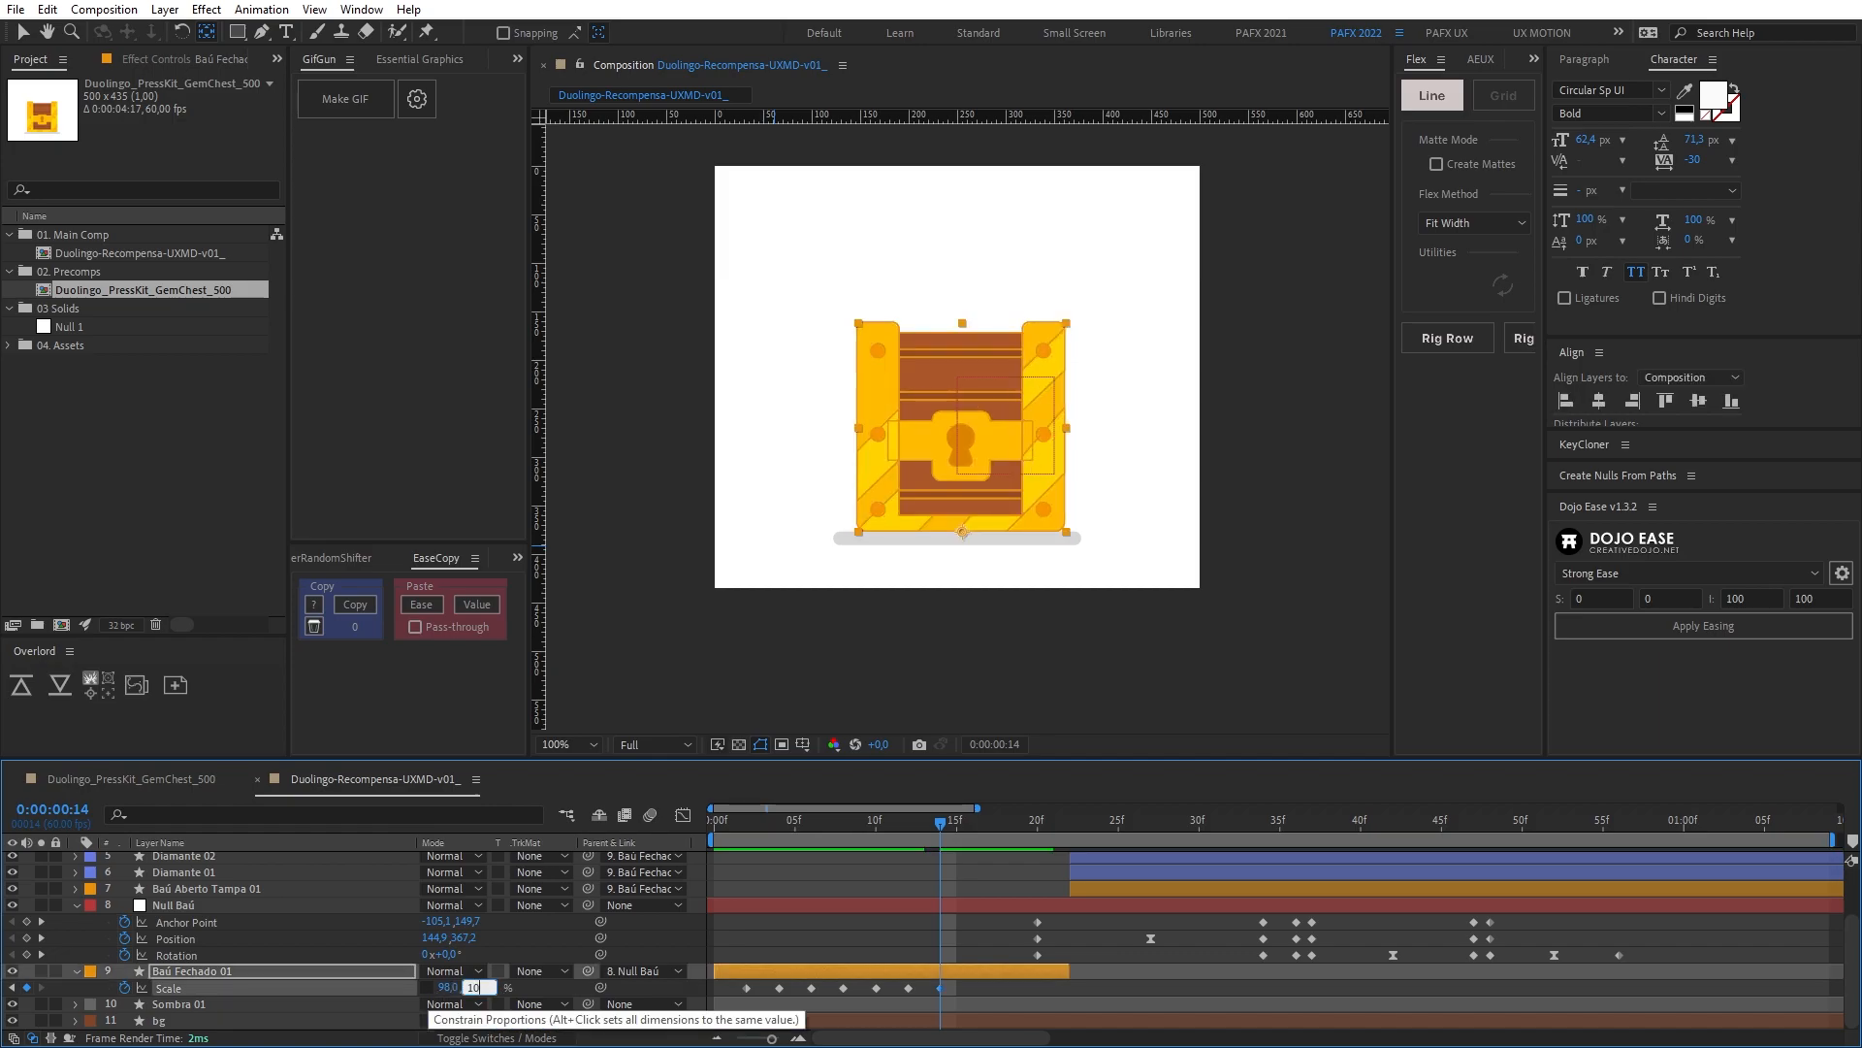
left_click(794, 946)
Step: Add a Scale keyframe of 110, 90% to Baú Fechado 01 at frame 20
left_click_drag(937, 823, 1013, 854)
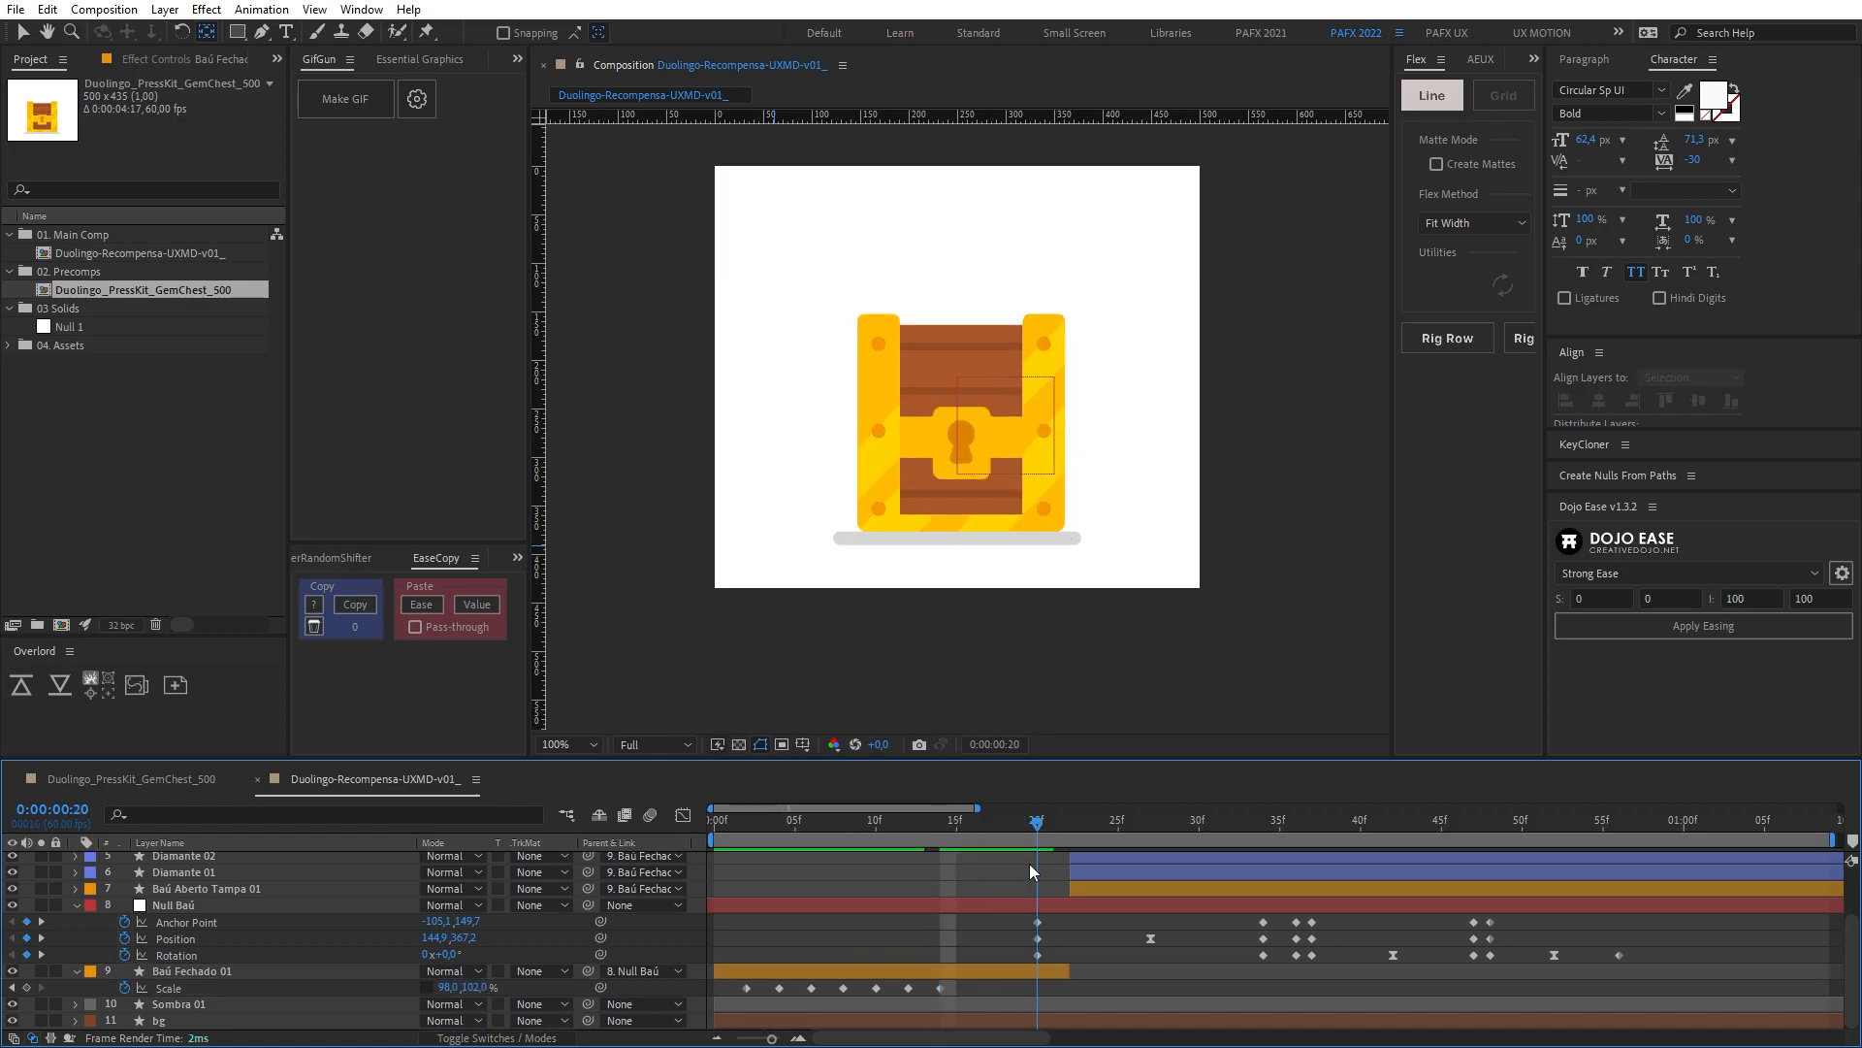
left_click_drag(448, 990, 456, 994)
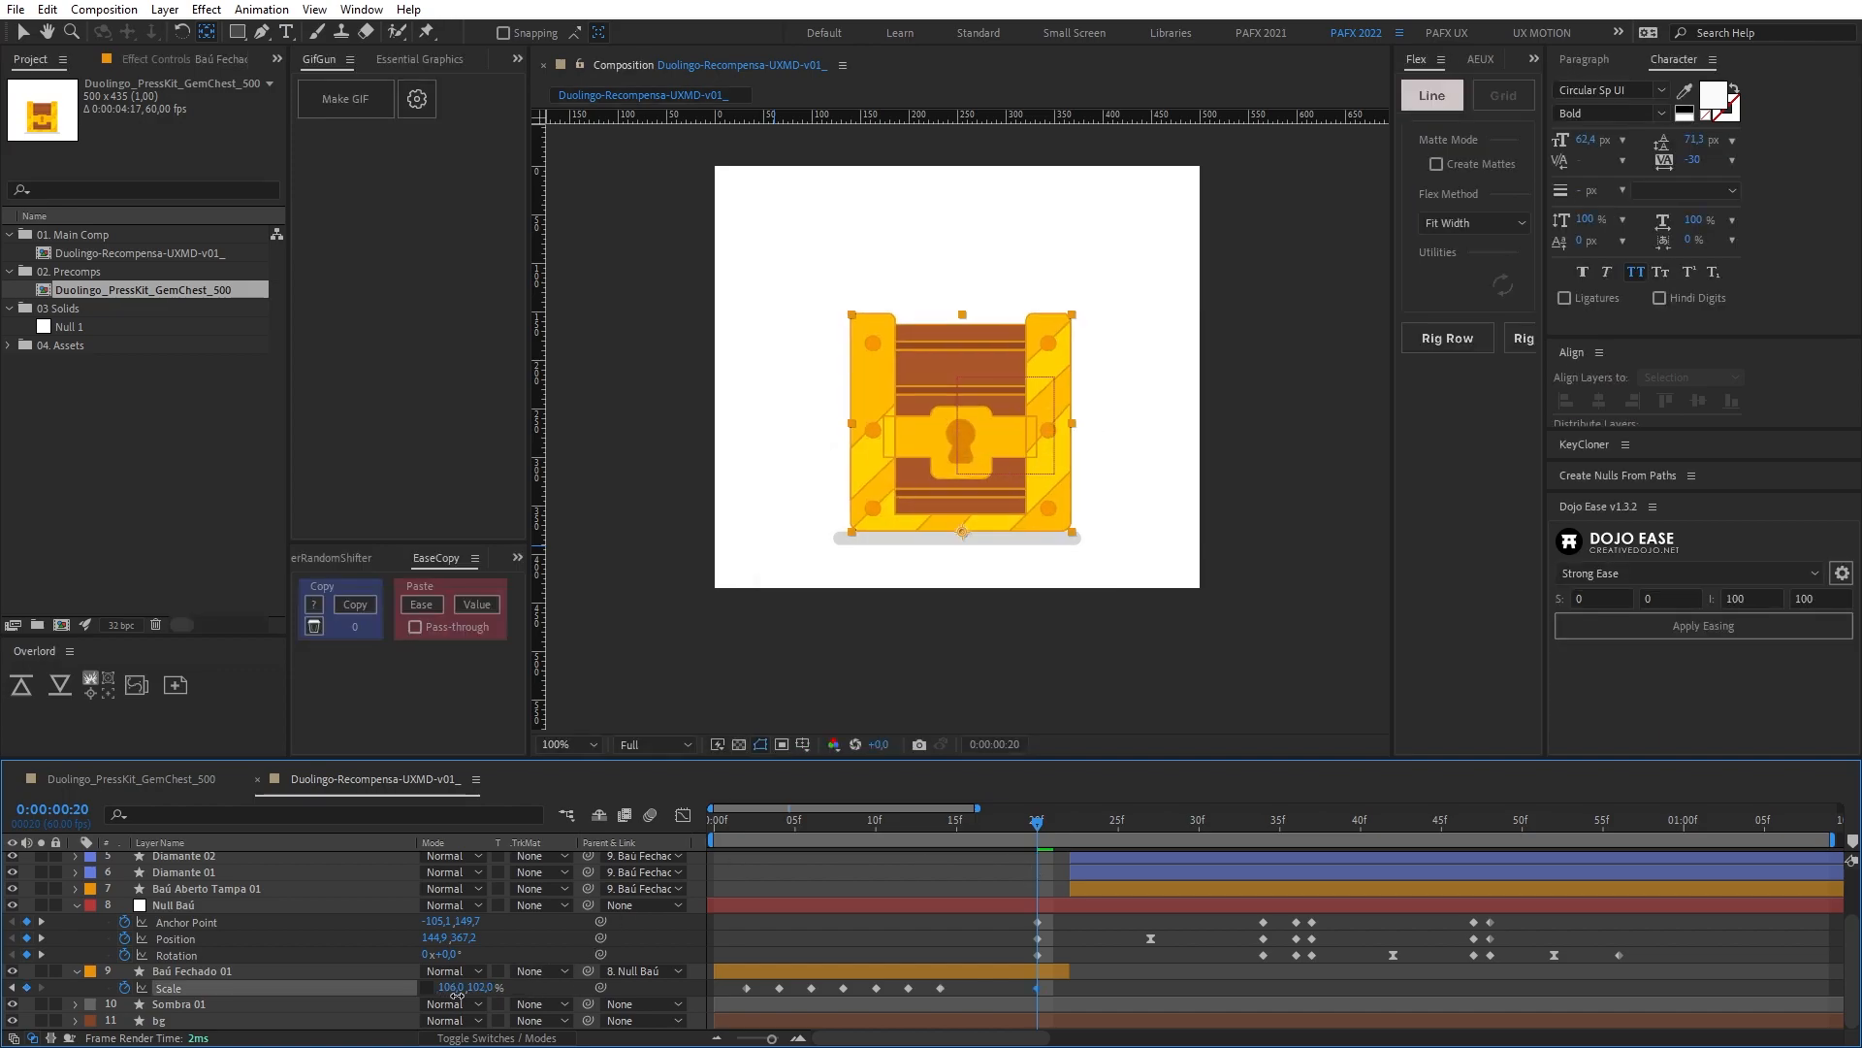
left_click(451, 988)
type("110")
key("Tab")
type("90")
key("Return")
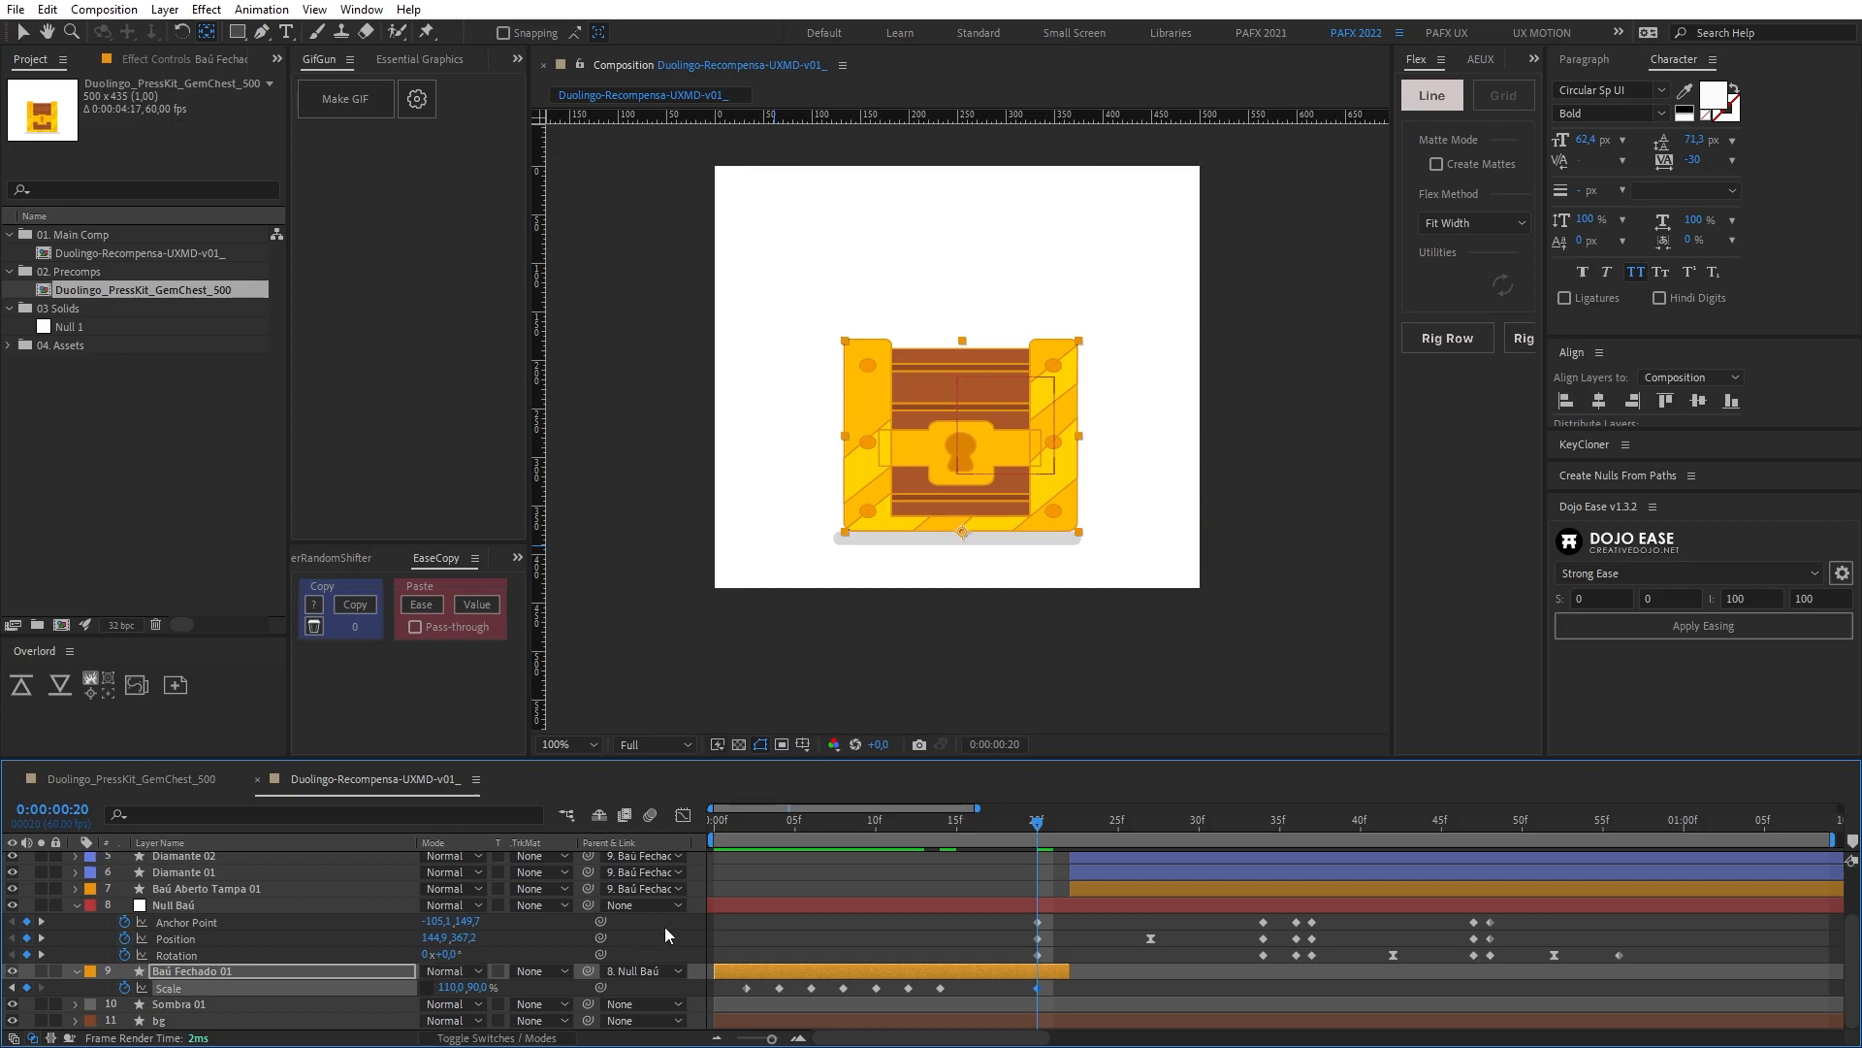
Step: Soften the squash of Baú Fechado 01 at frame 20 to a Scale of 108, 92%
left_click(450, 987)
type("108")
key("Tab")
type("92")
key("Return")
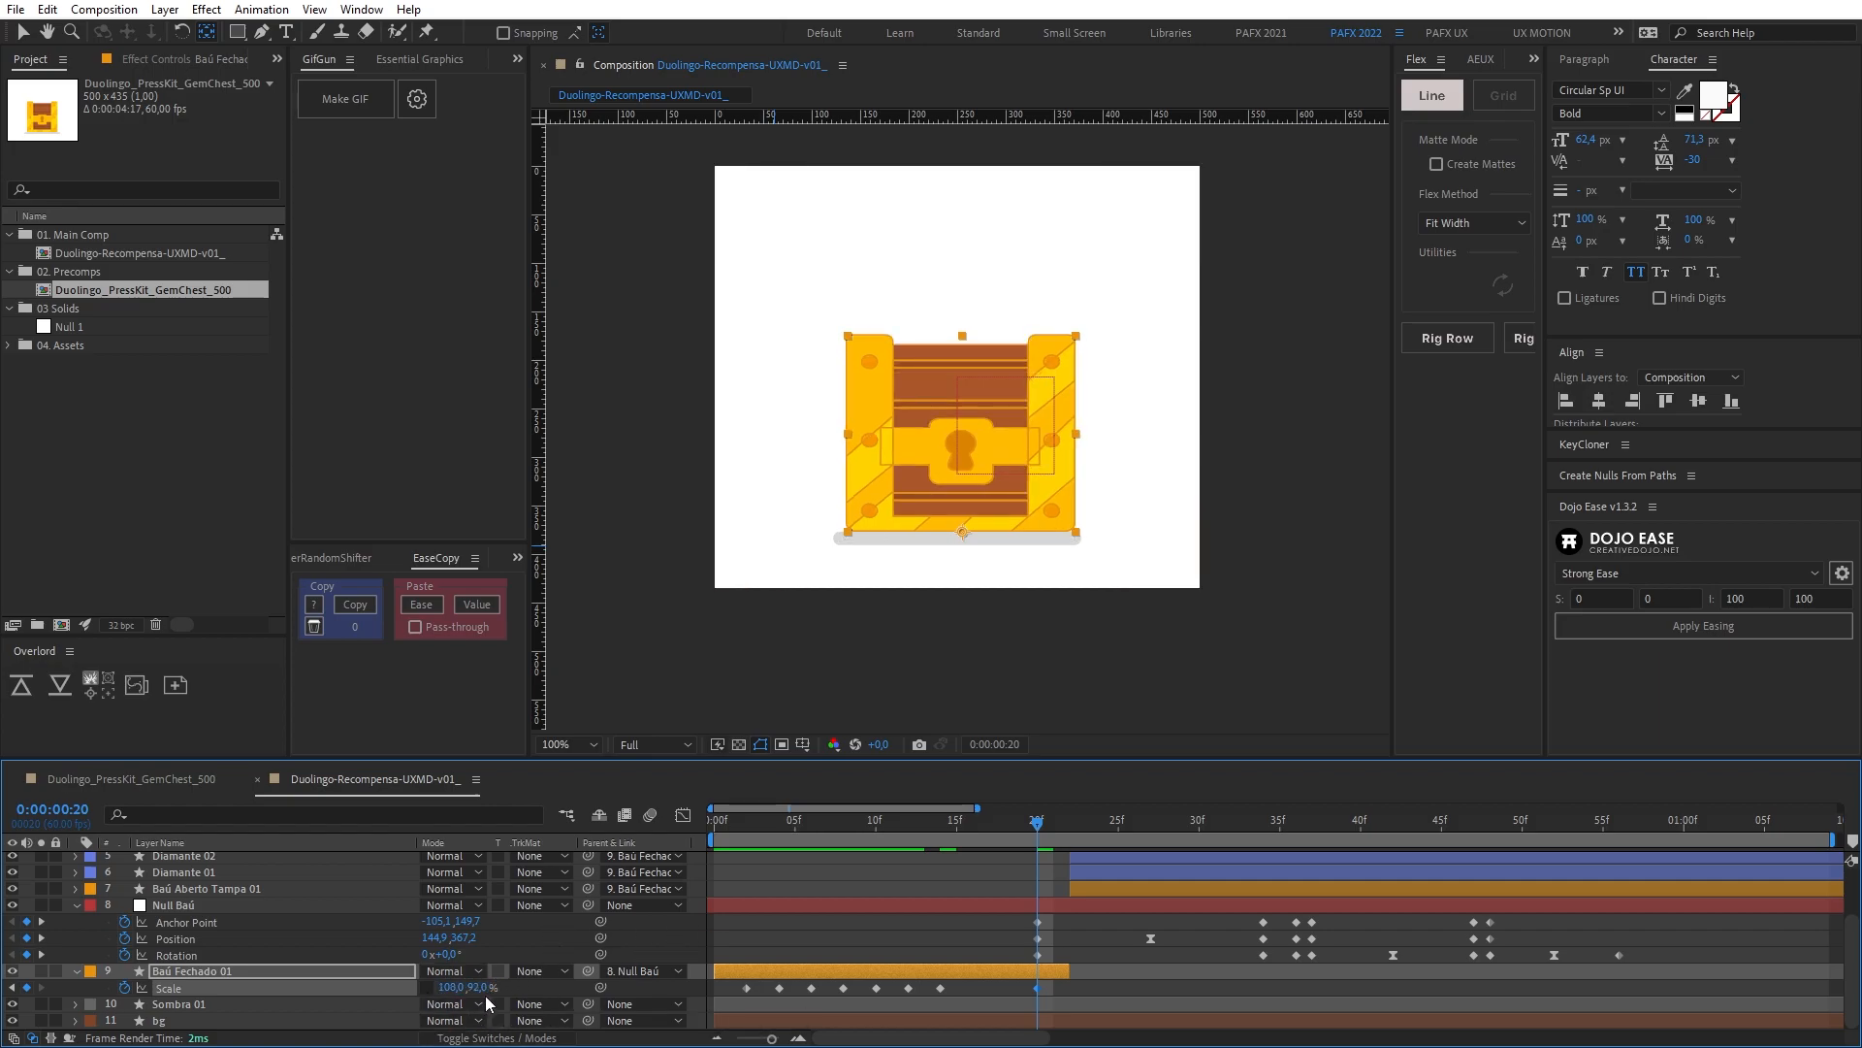
Step: Copy the 100, 100% Scale keyframe of Baú Fechado 01 from frame 2 to frame 24 and preview the animation
left_click(953, 918)
left_click(954, 821)
left_click_drag(952, 820, 1067, 962)
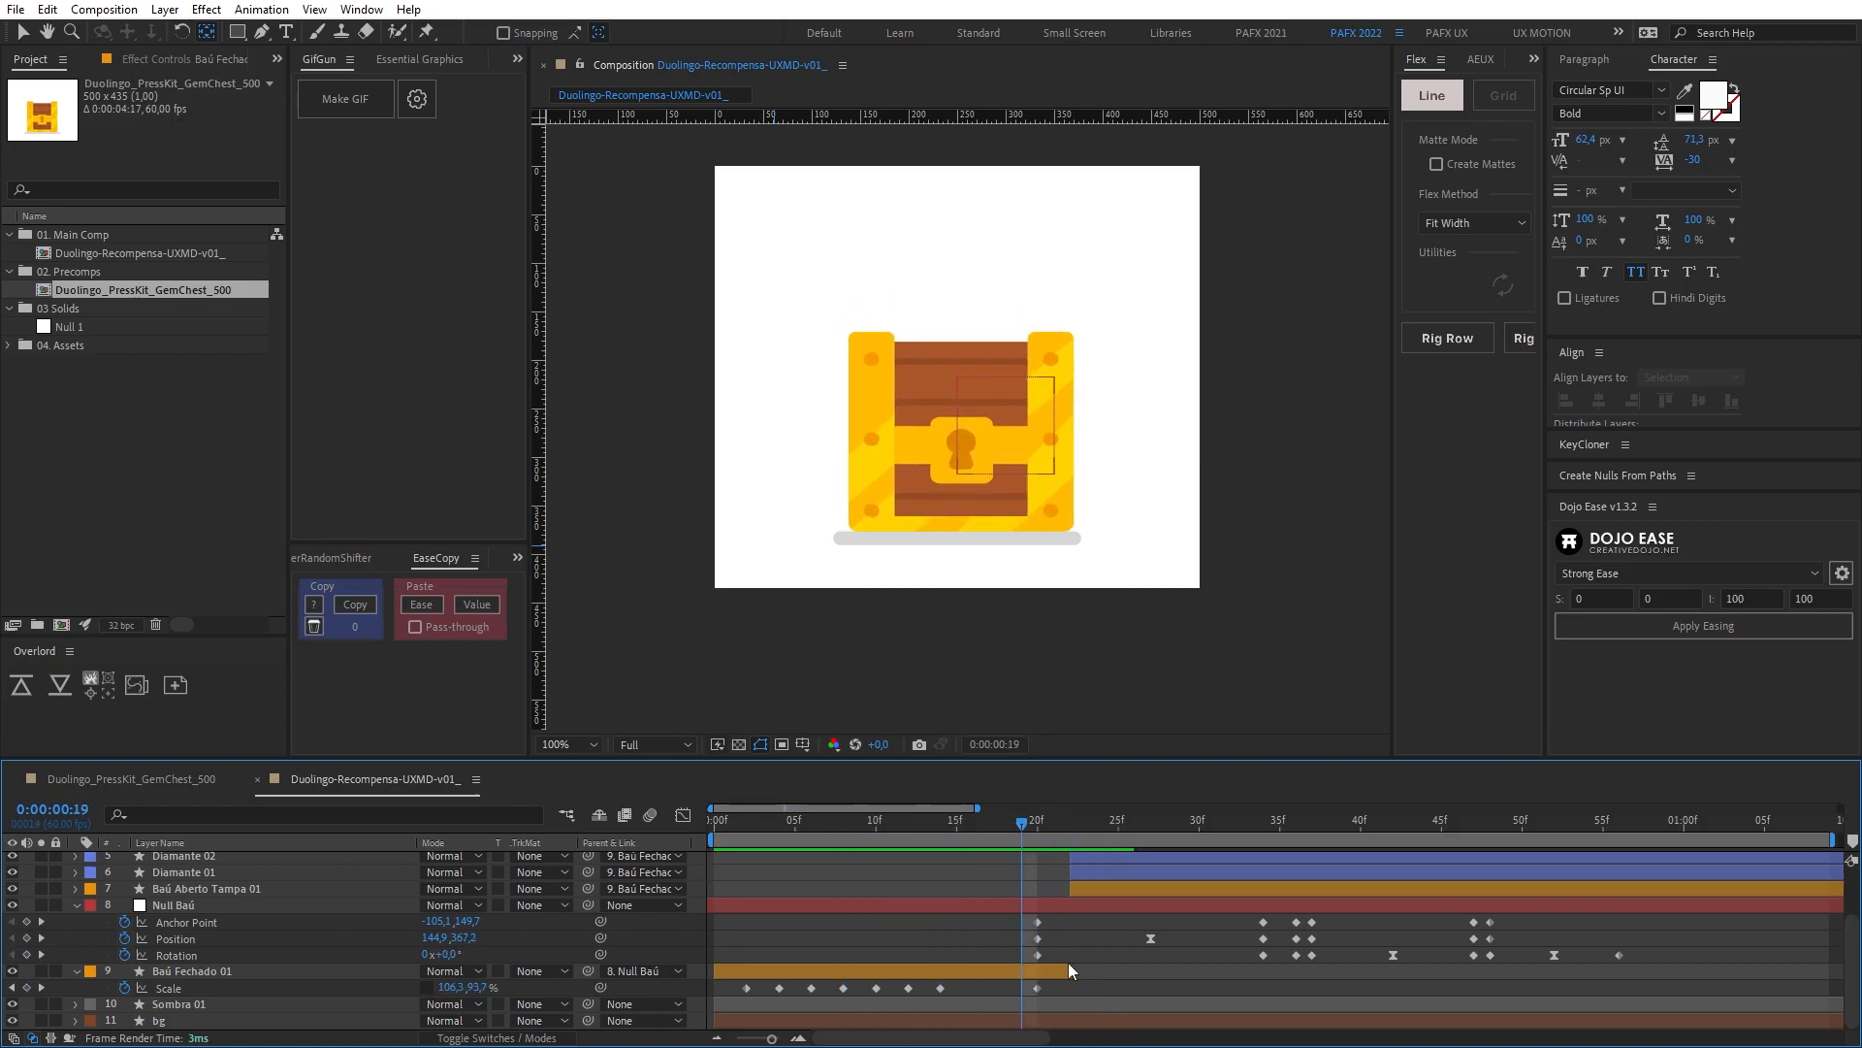
left_click_drag(1018, 823, 1098, 846)
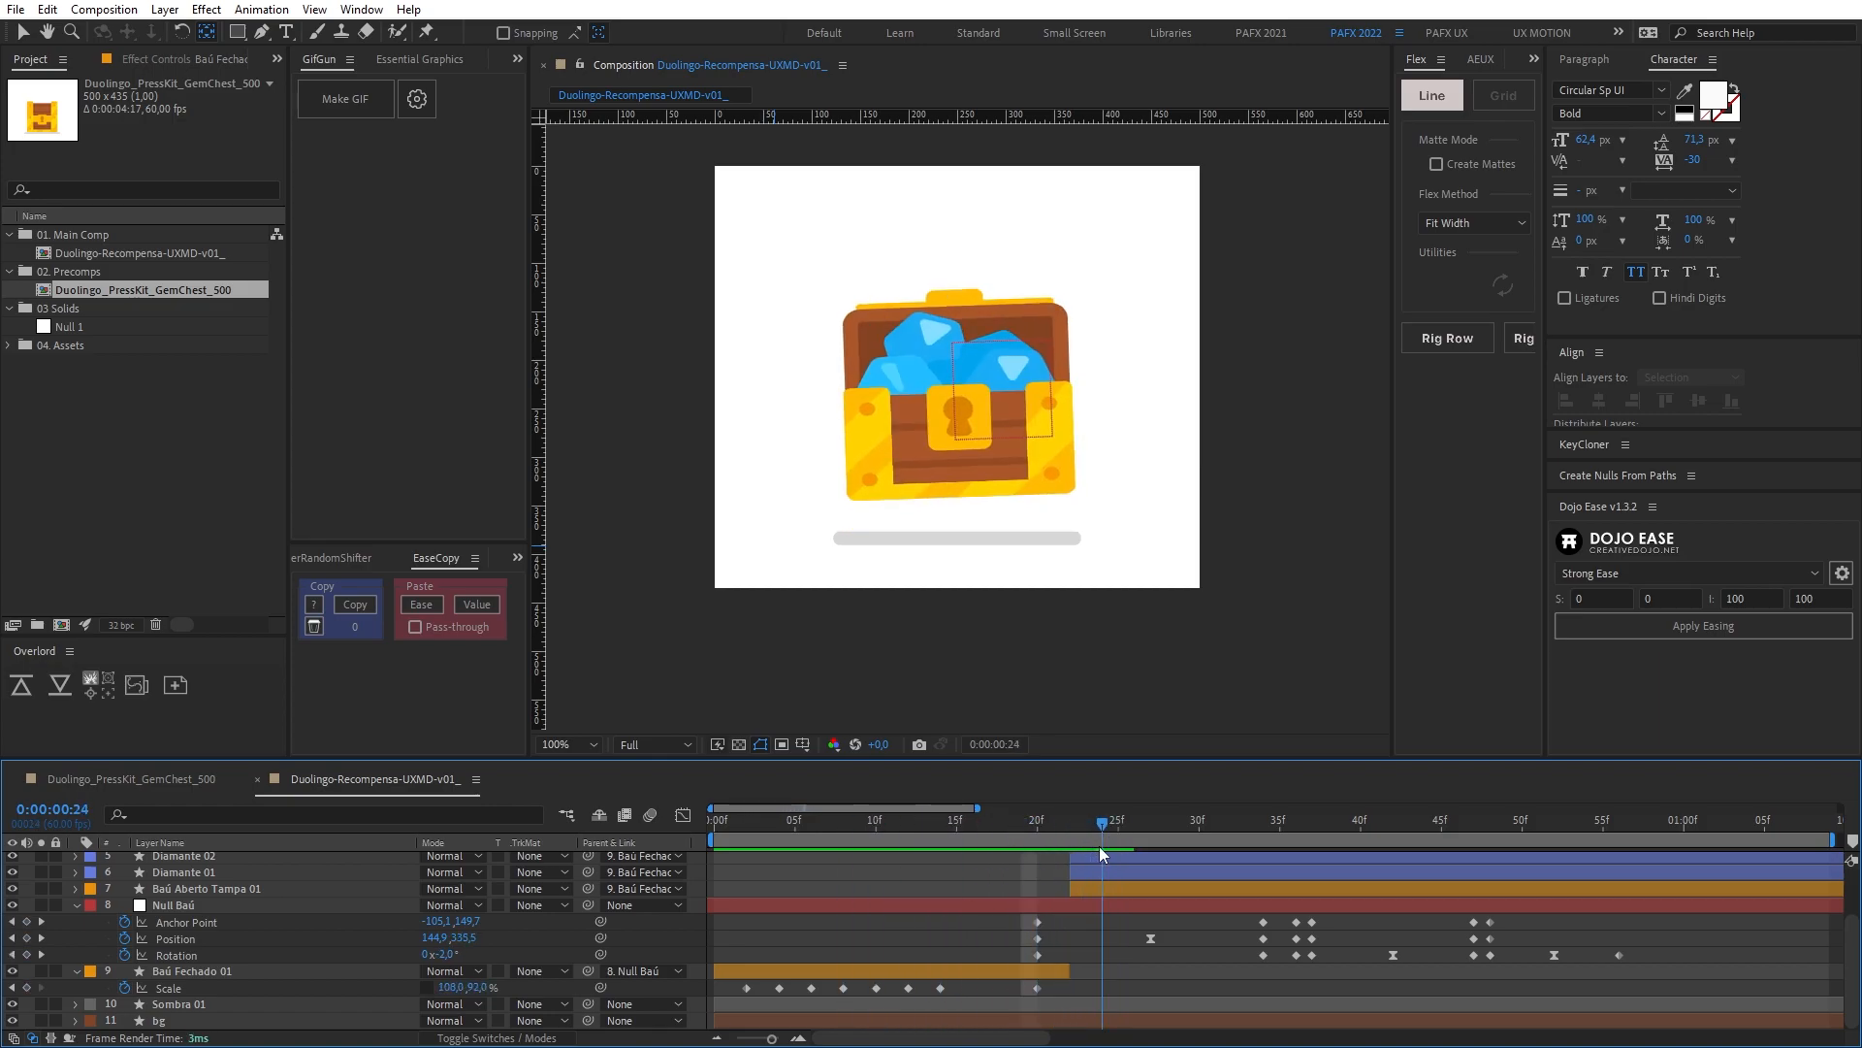
left_click_drag(721, 987, 756, 1000)
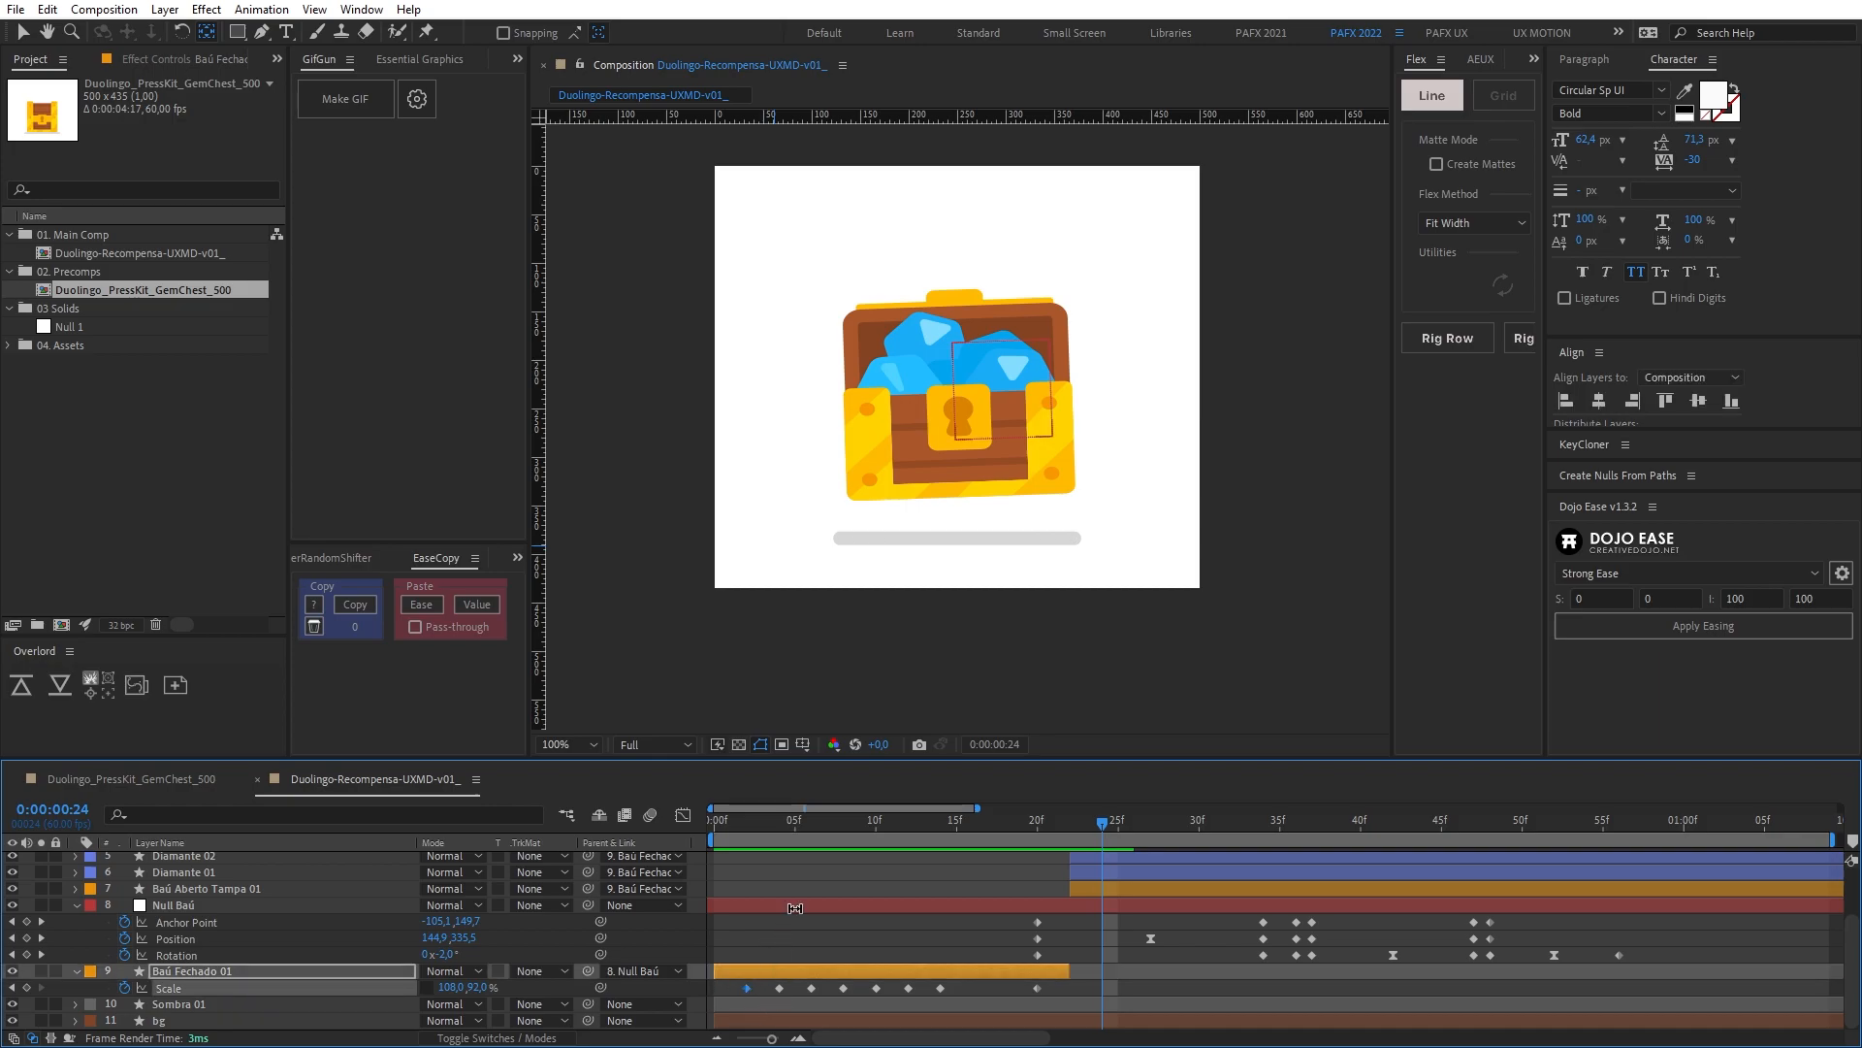
left_click_drag(1009, 824, 730, 826)
key("space")
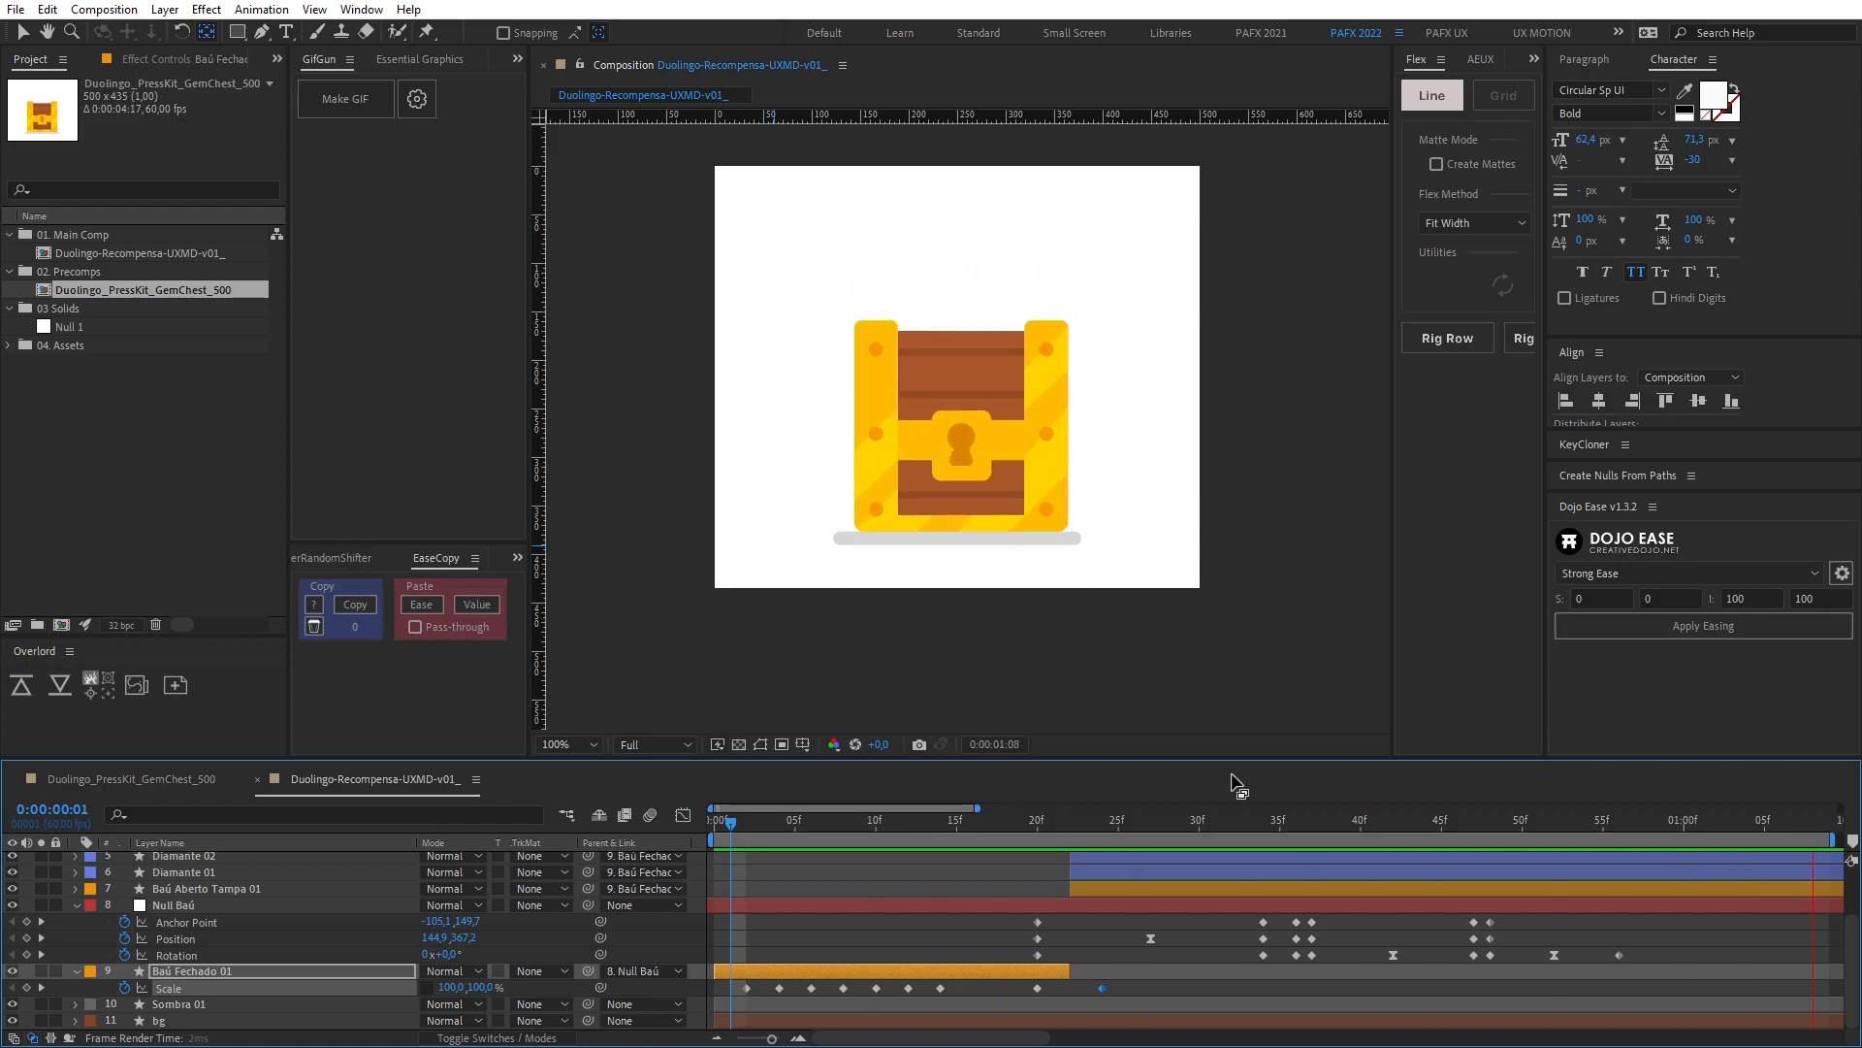
Step: Easy-ease the Scale keyframe of Baú Fechado 01 at frame 20 and set its incoming velocity influence to 100%
left_click(1038, 988)
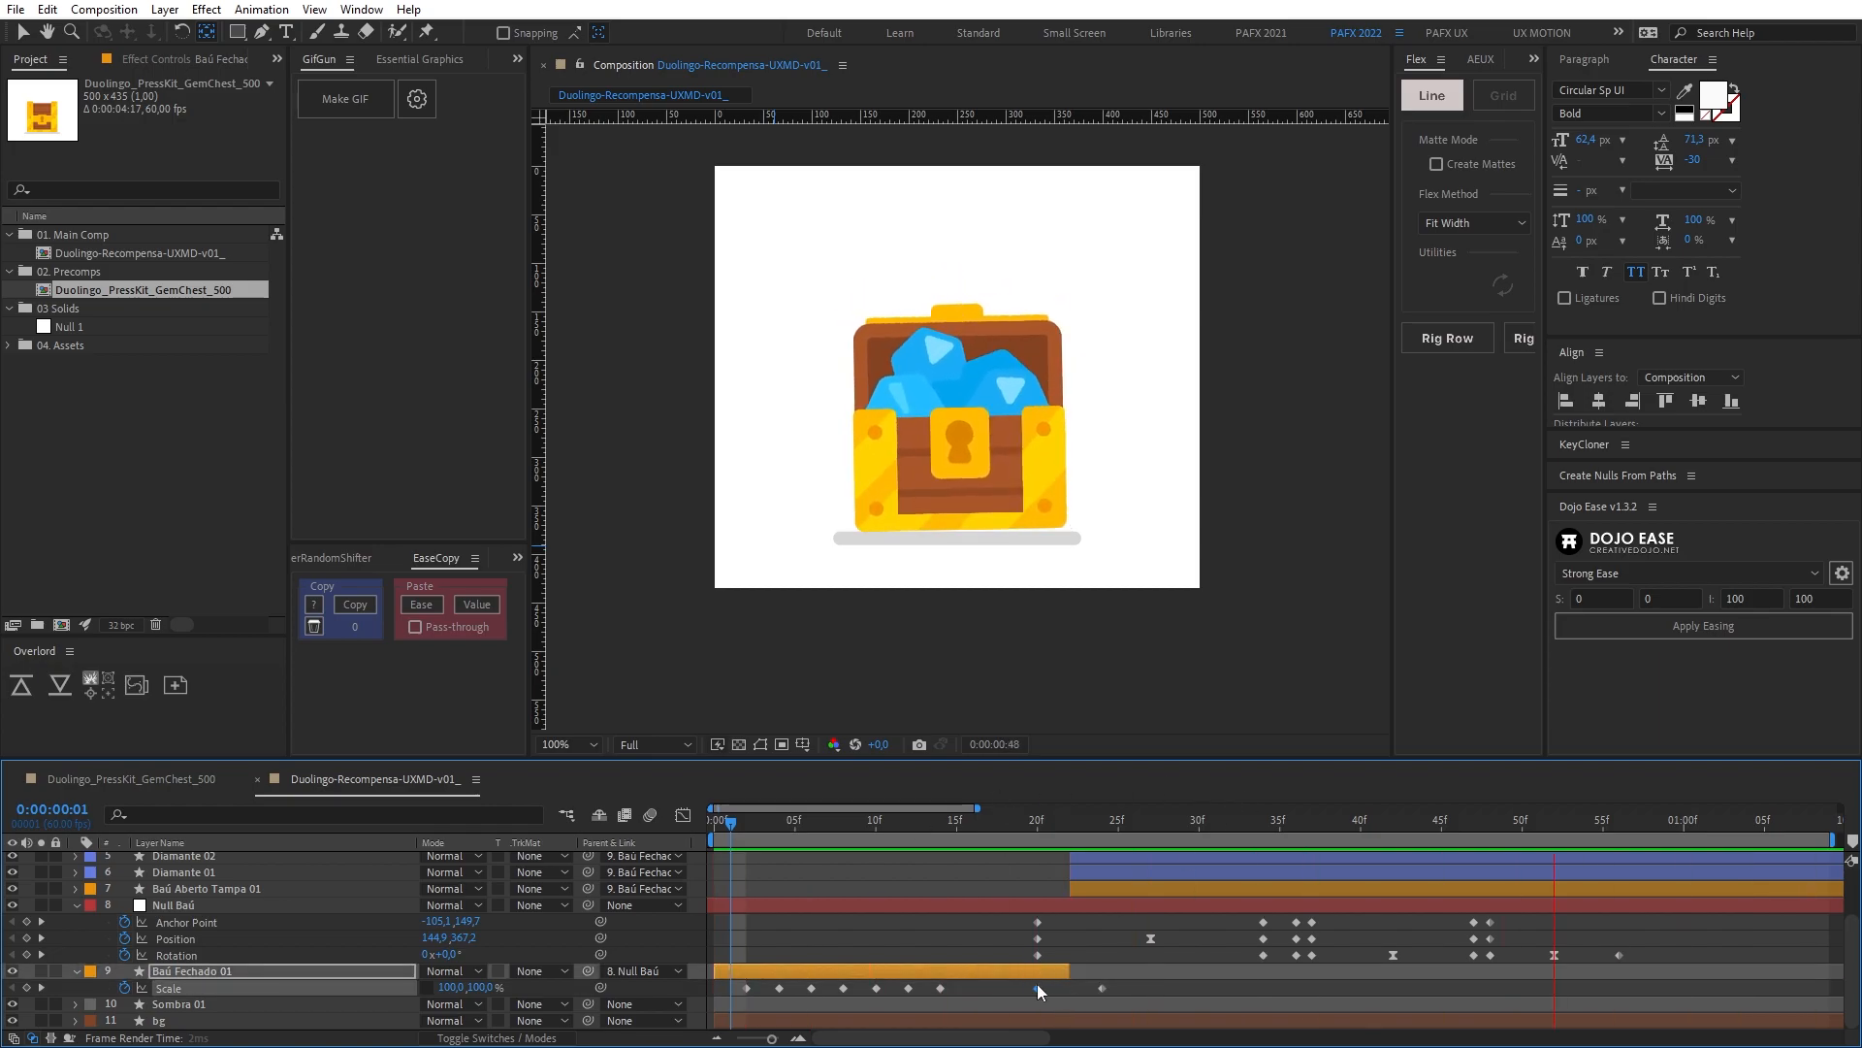
key("ctrl+shift+k")
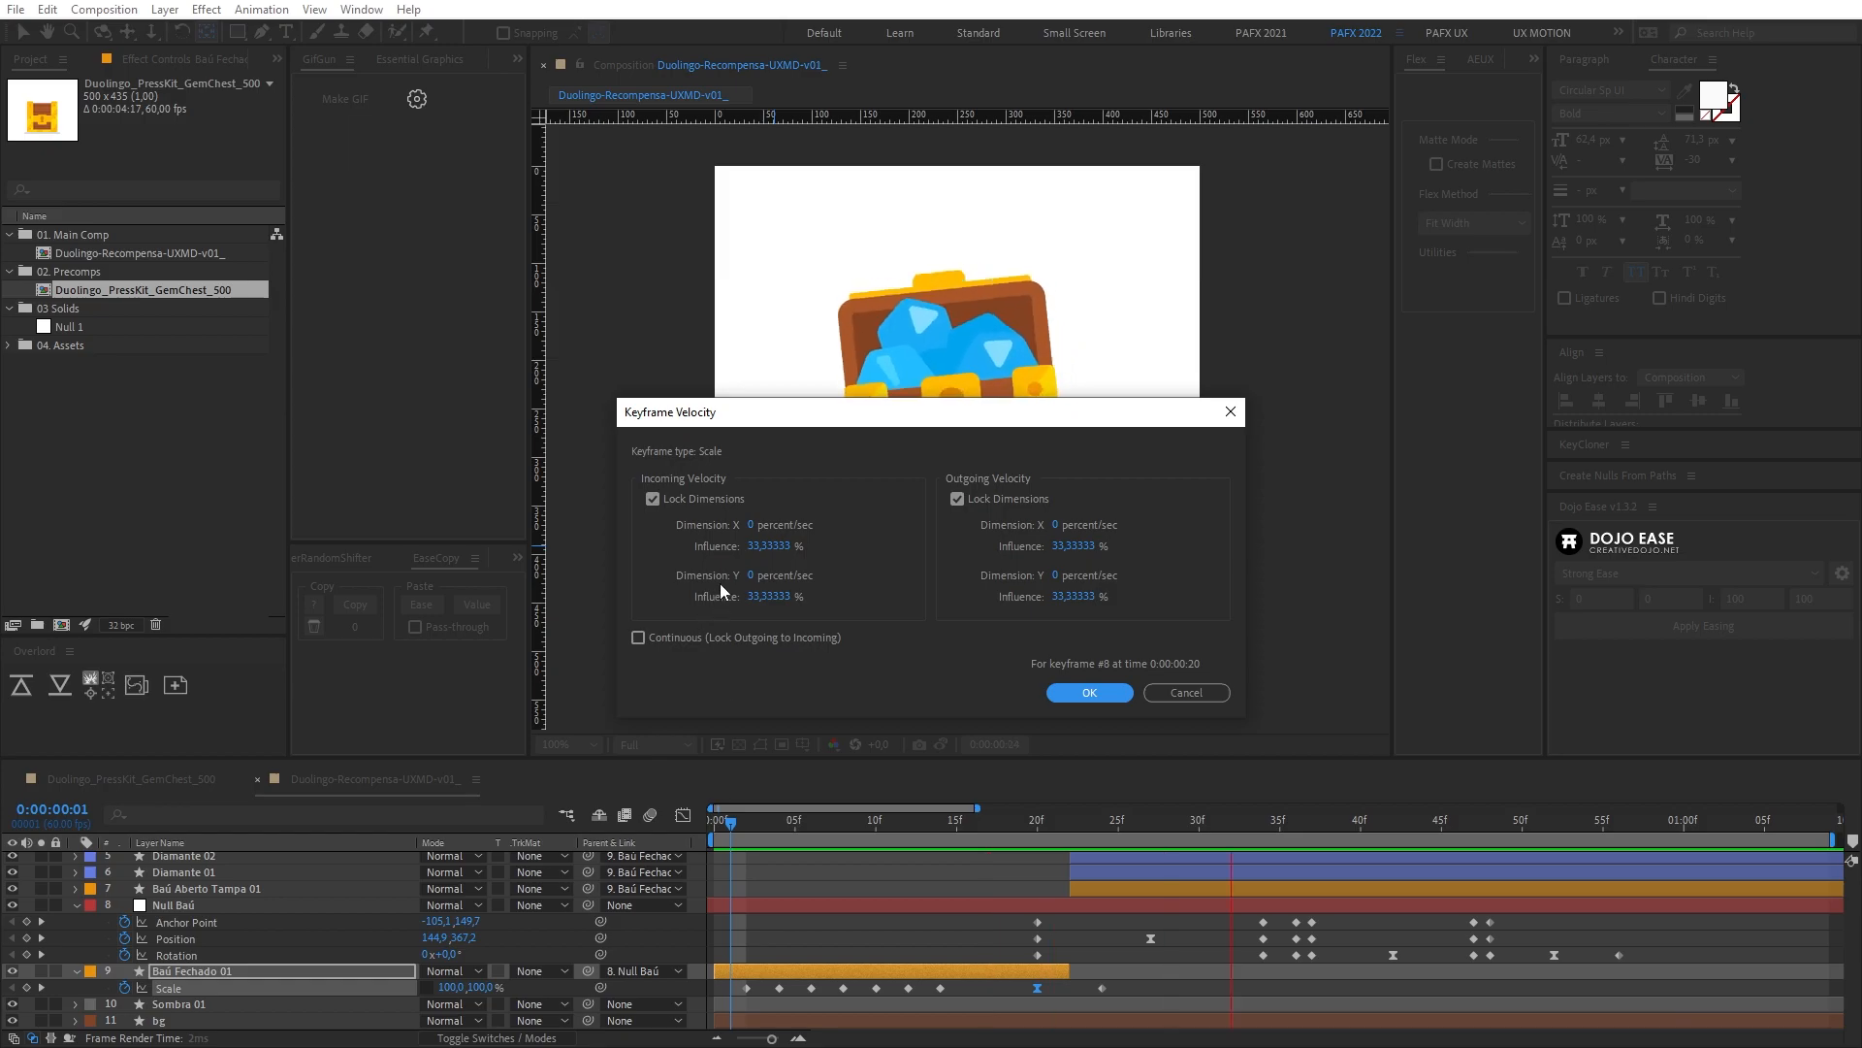
left_click(772, 547)
type("100")
left_click(1104, 693)
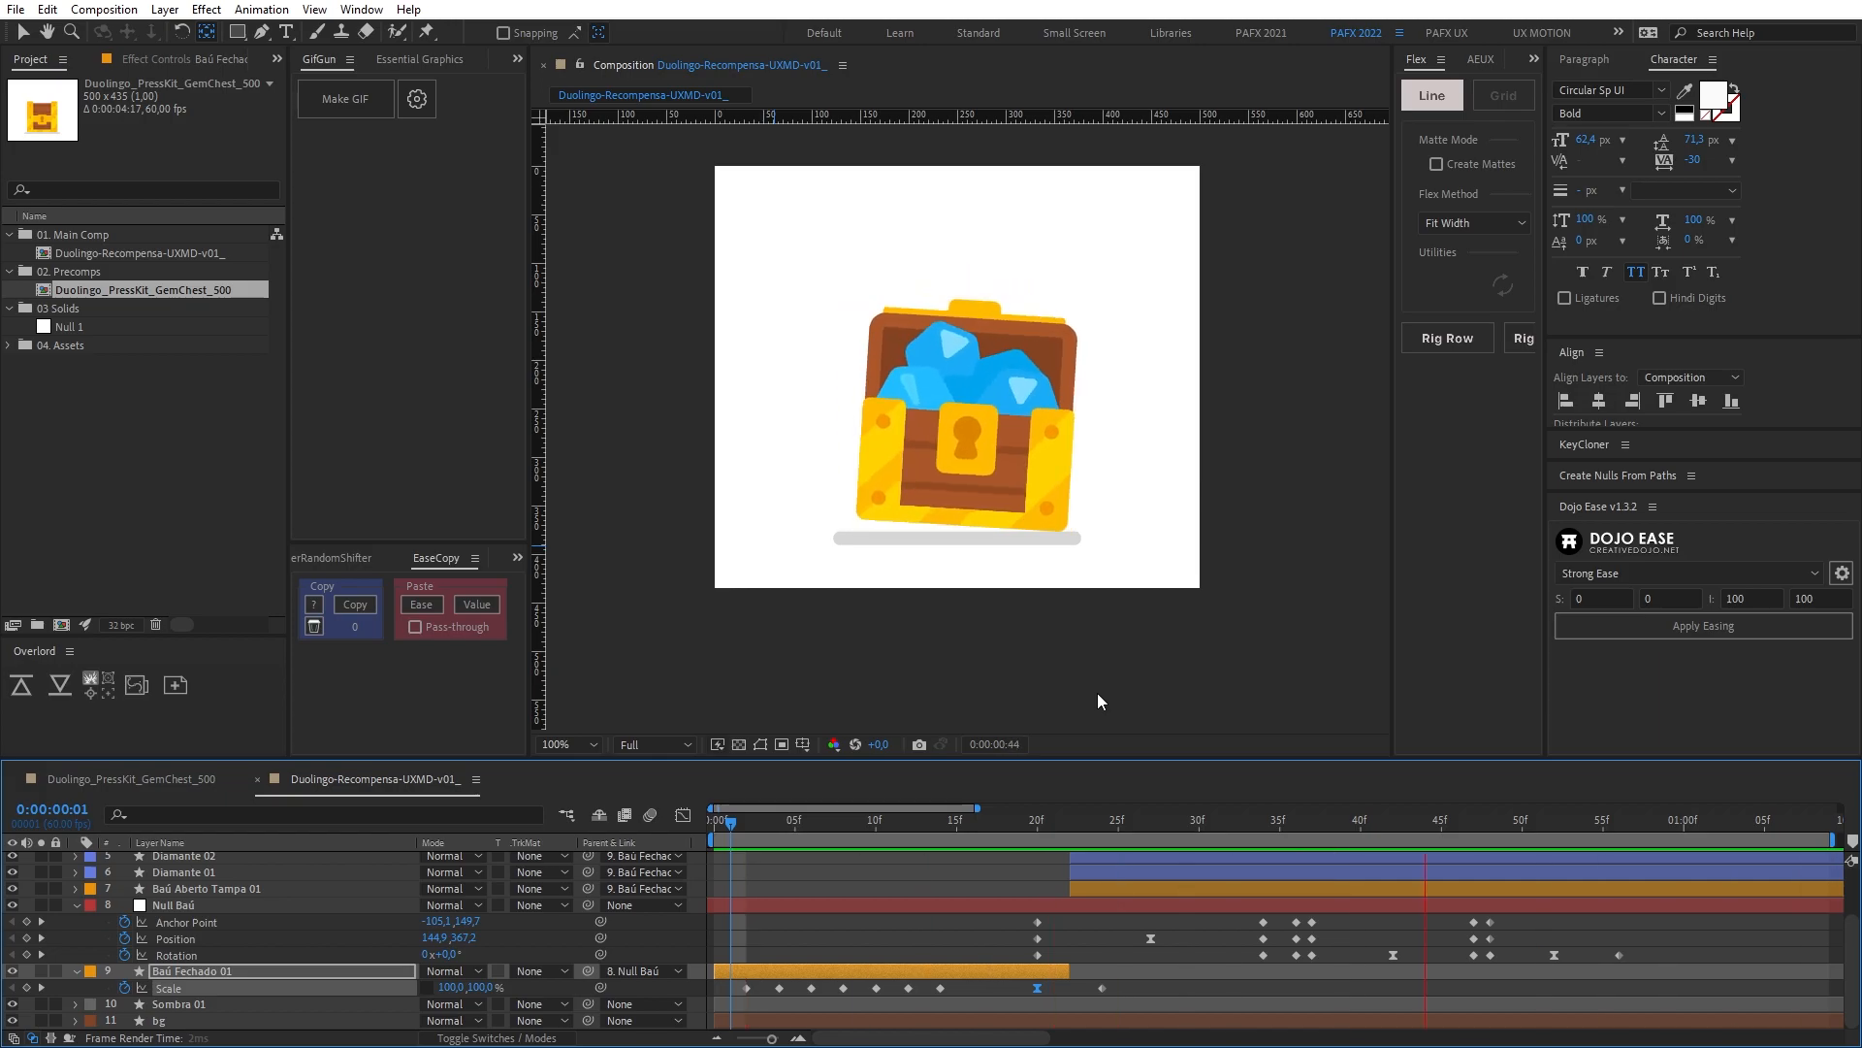
Step: Play back and scrub the chest animation to examine the timing of the squash, the jump and the tilts
left_click_drag(928, 822, 746, 887)
key("space")
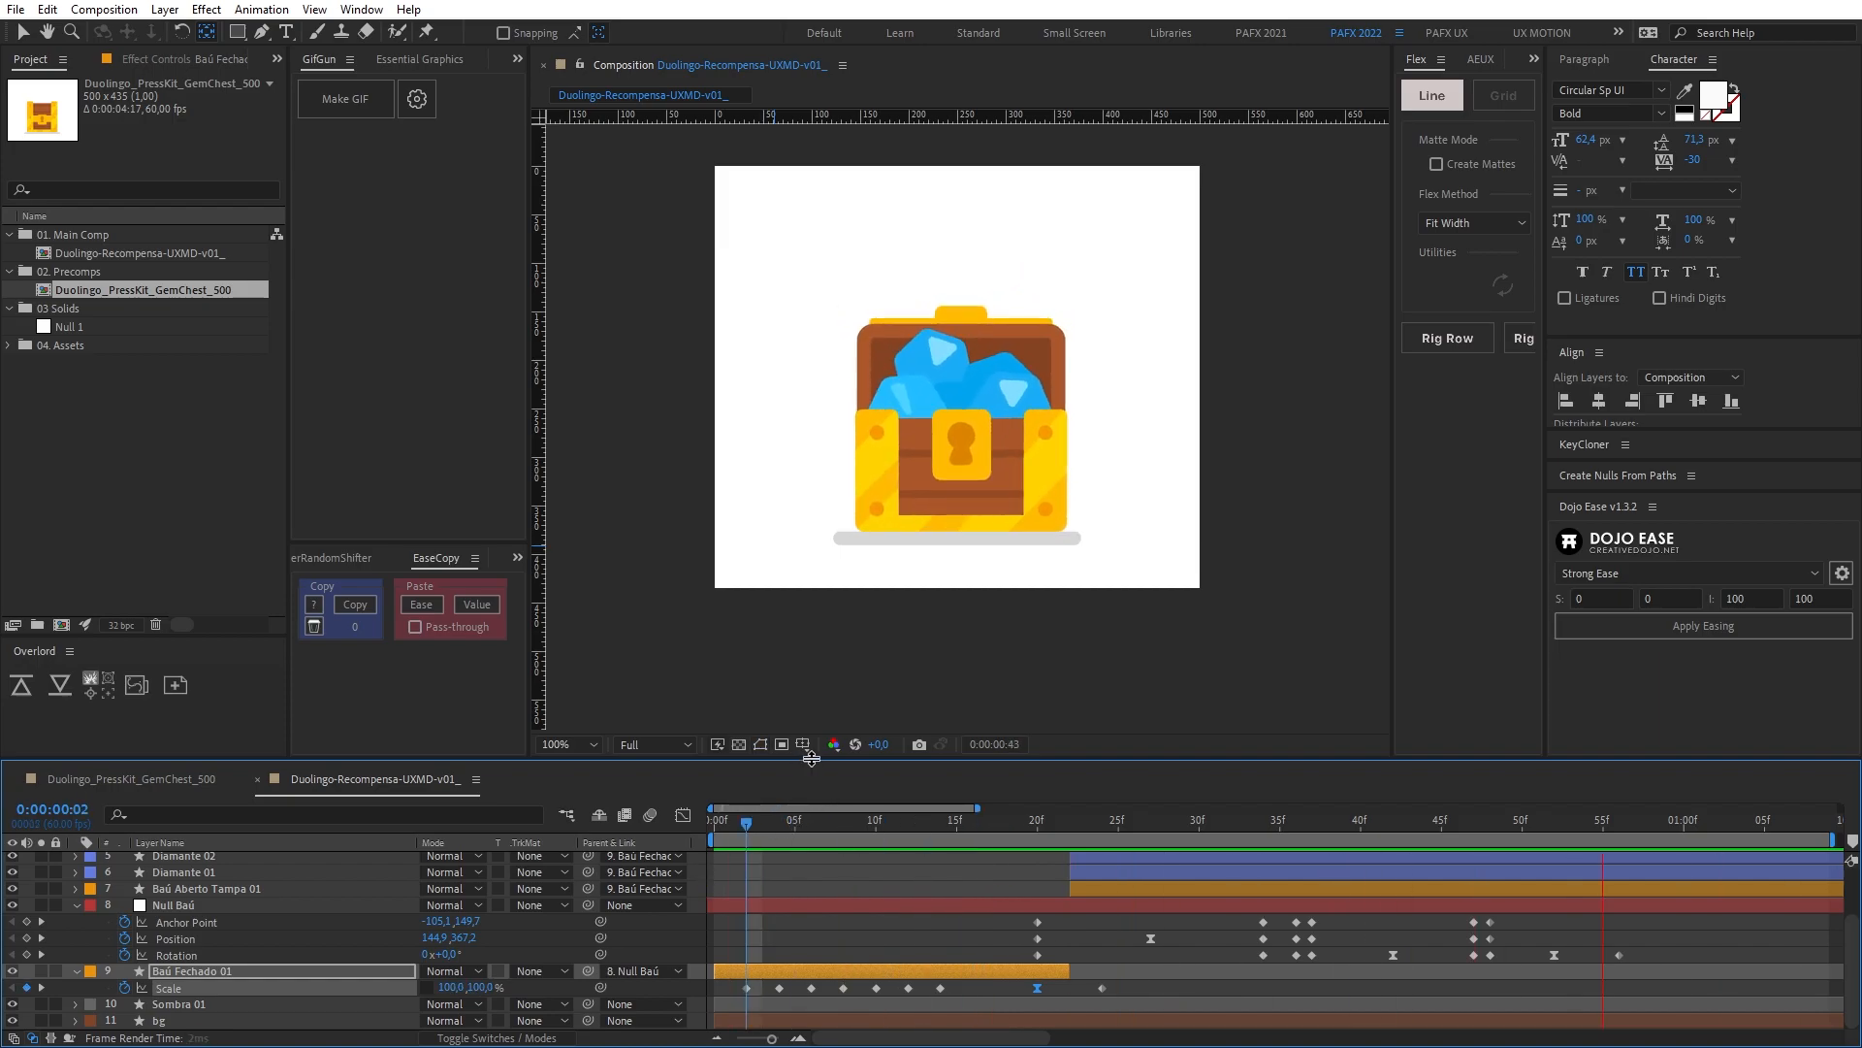
left_click_drag(762, 834, 1053, 865)
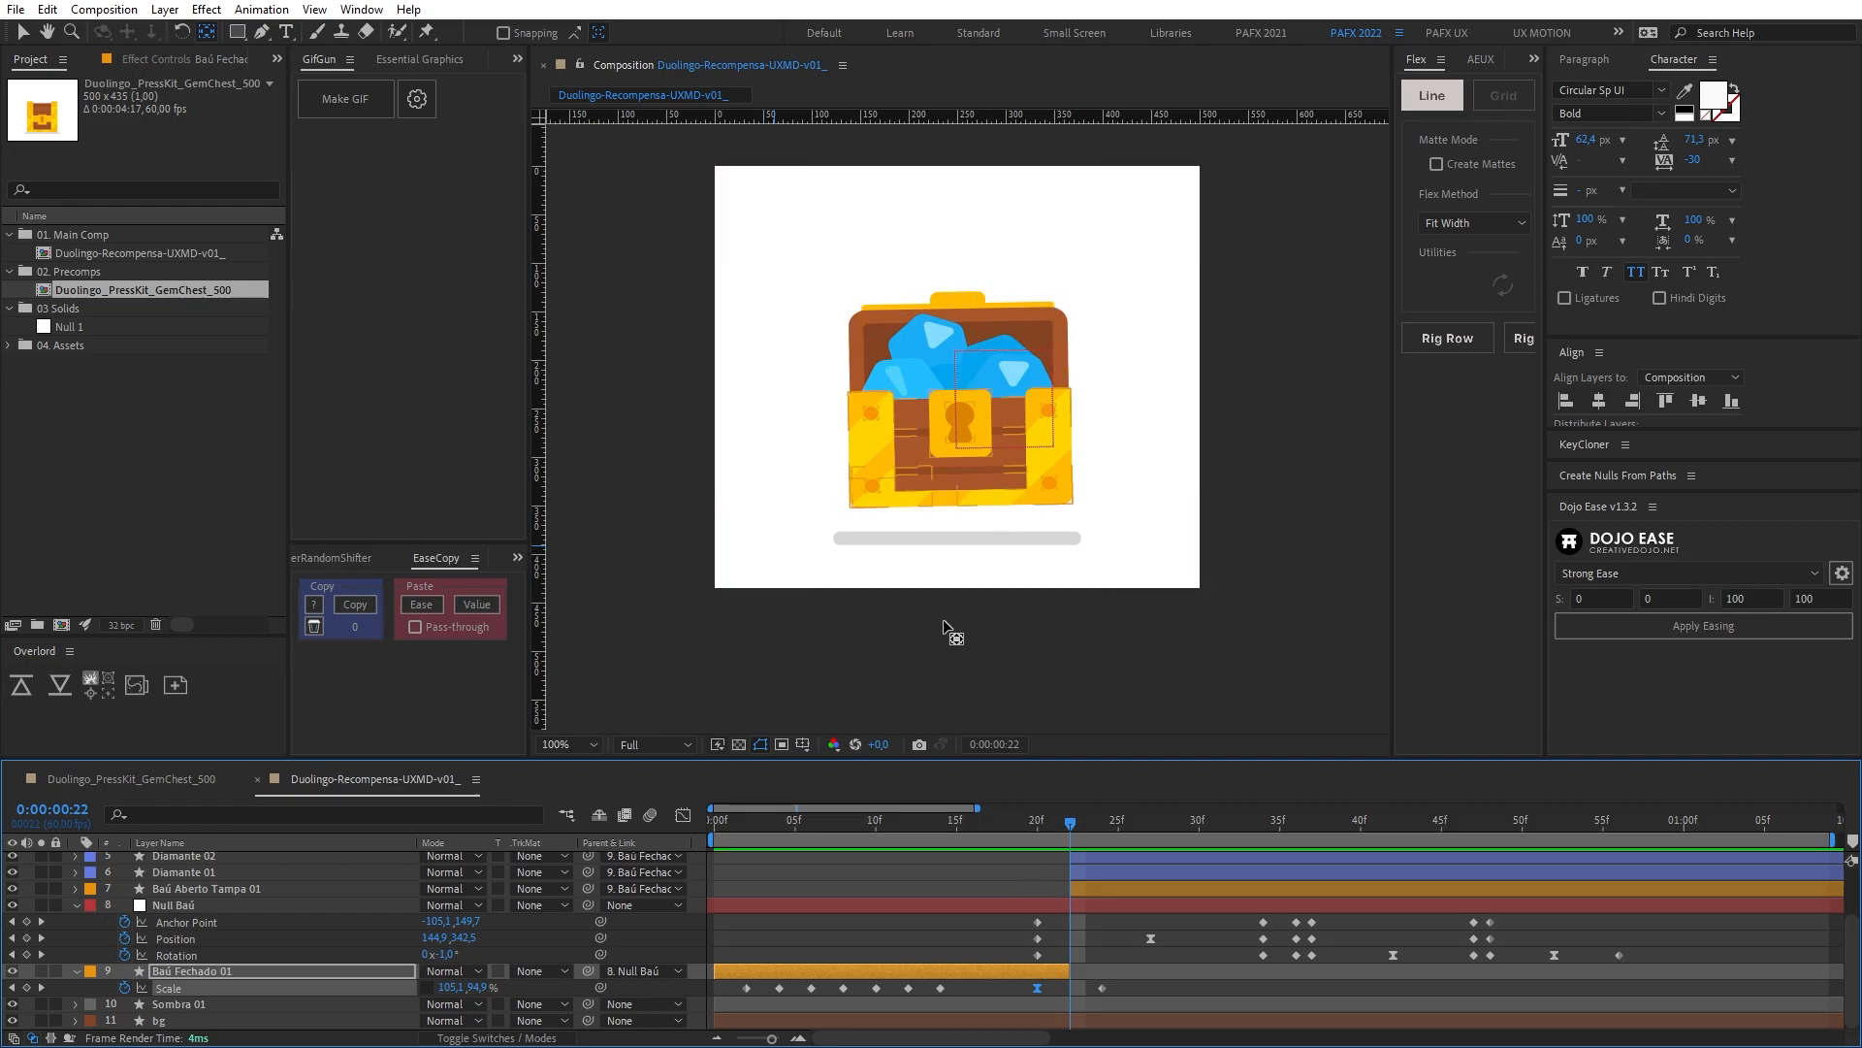
left_click_drag(1067, 821, 715, 823)
key("space")
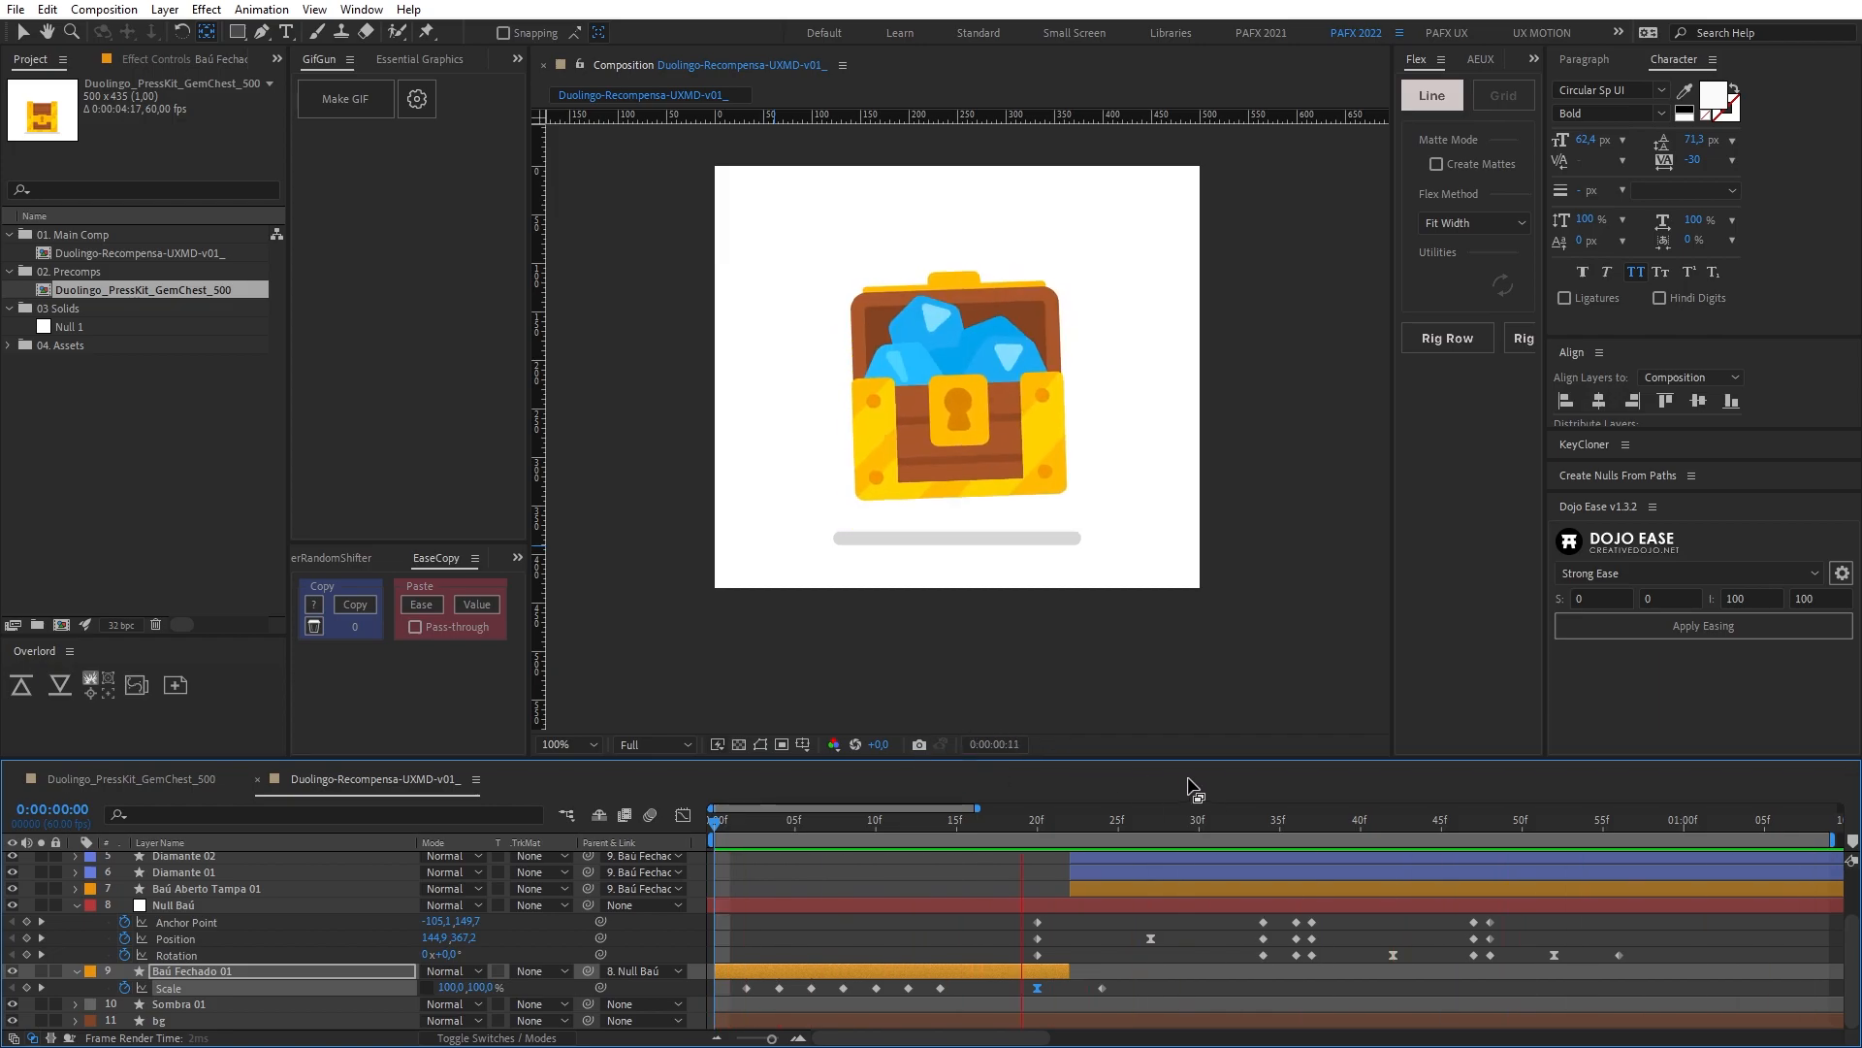
left_click_drag(1356, 915, 1674, 975)
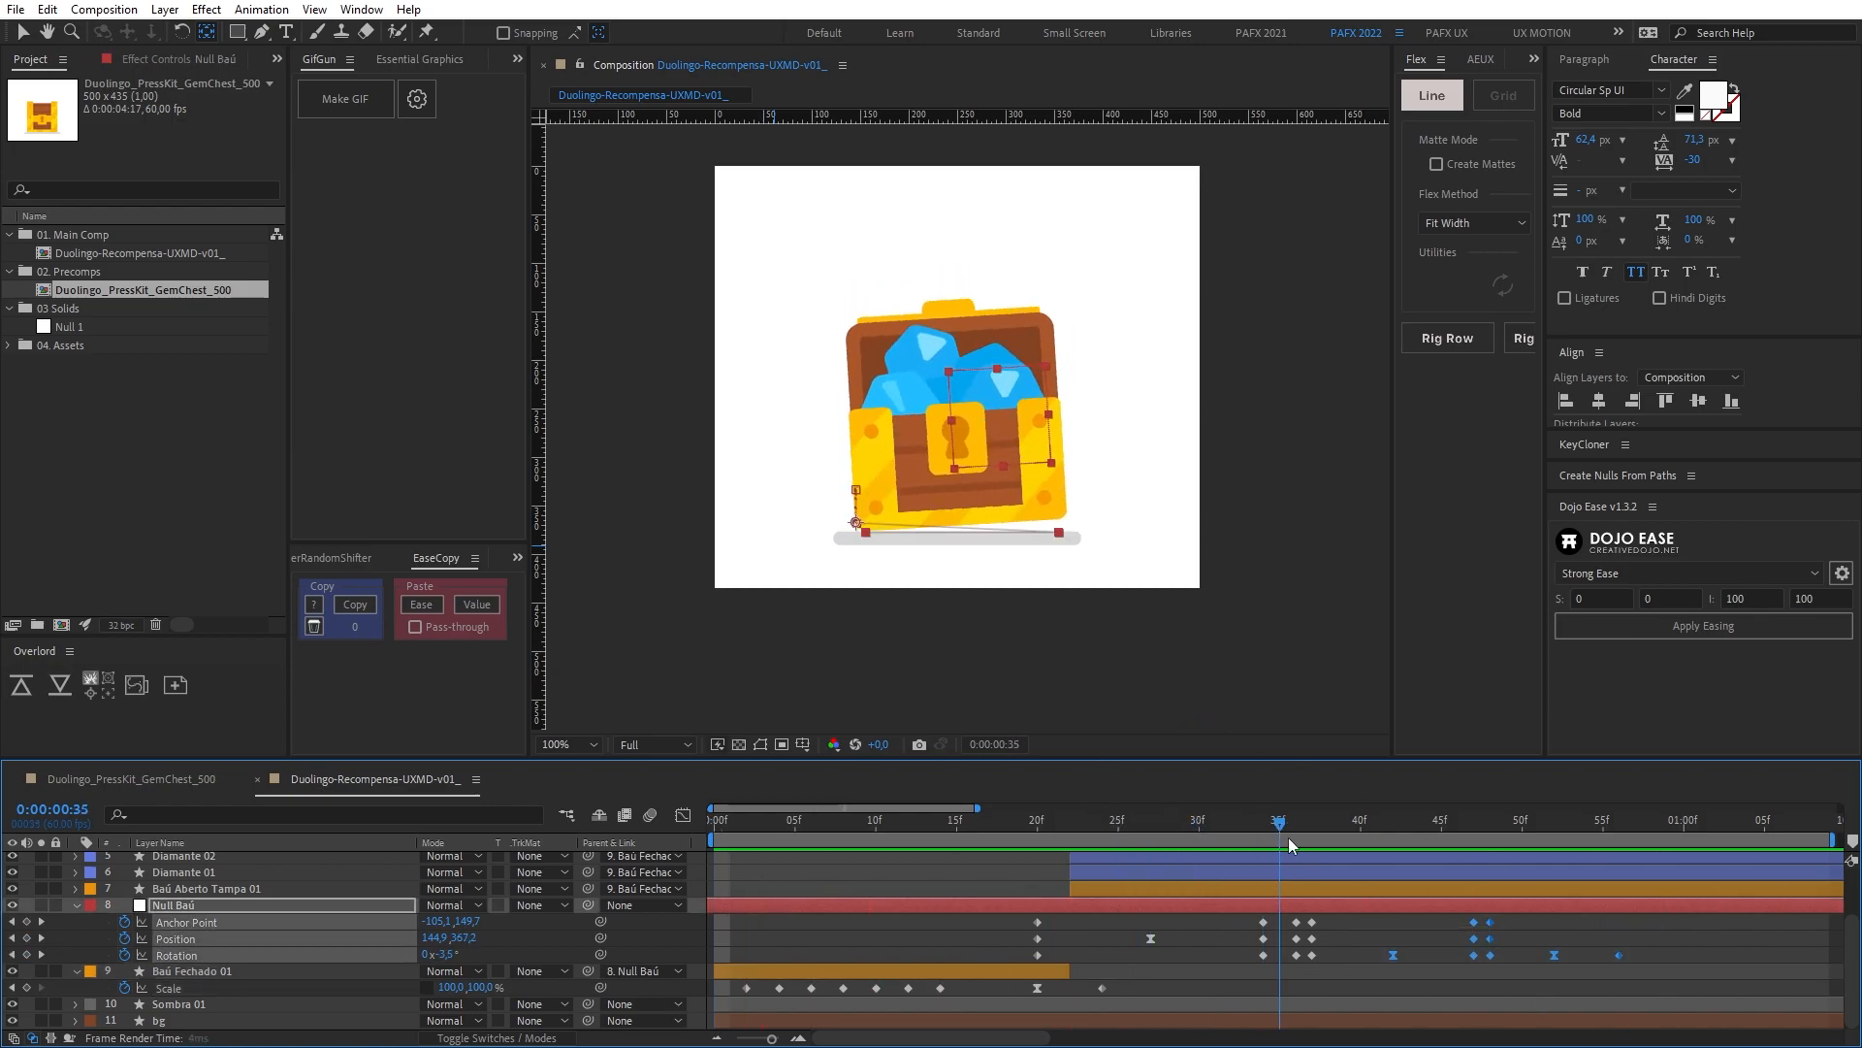
key("space")
key("space")
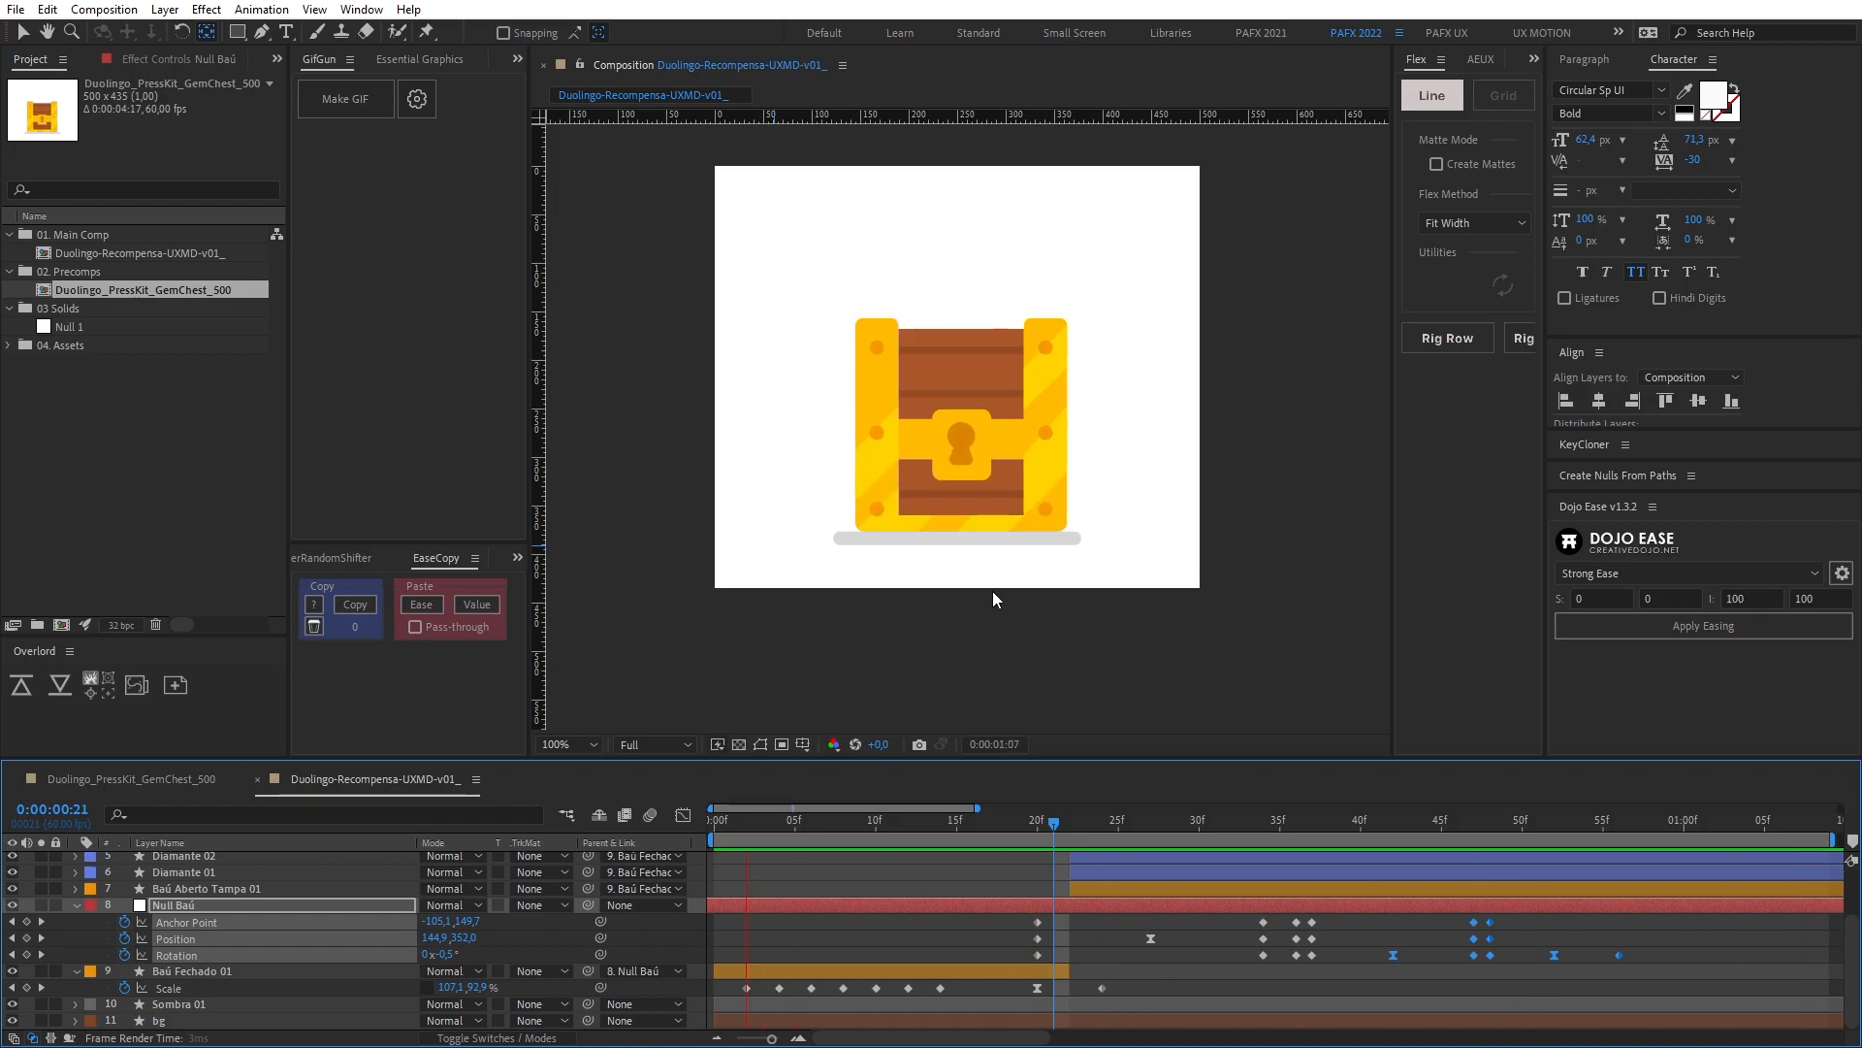
key("space")
left_click(1418, 929)
key("space")
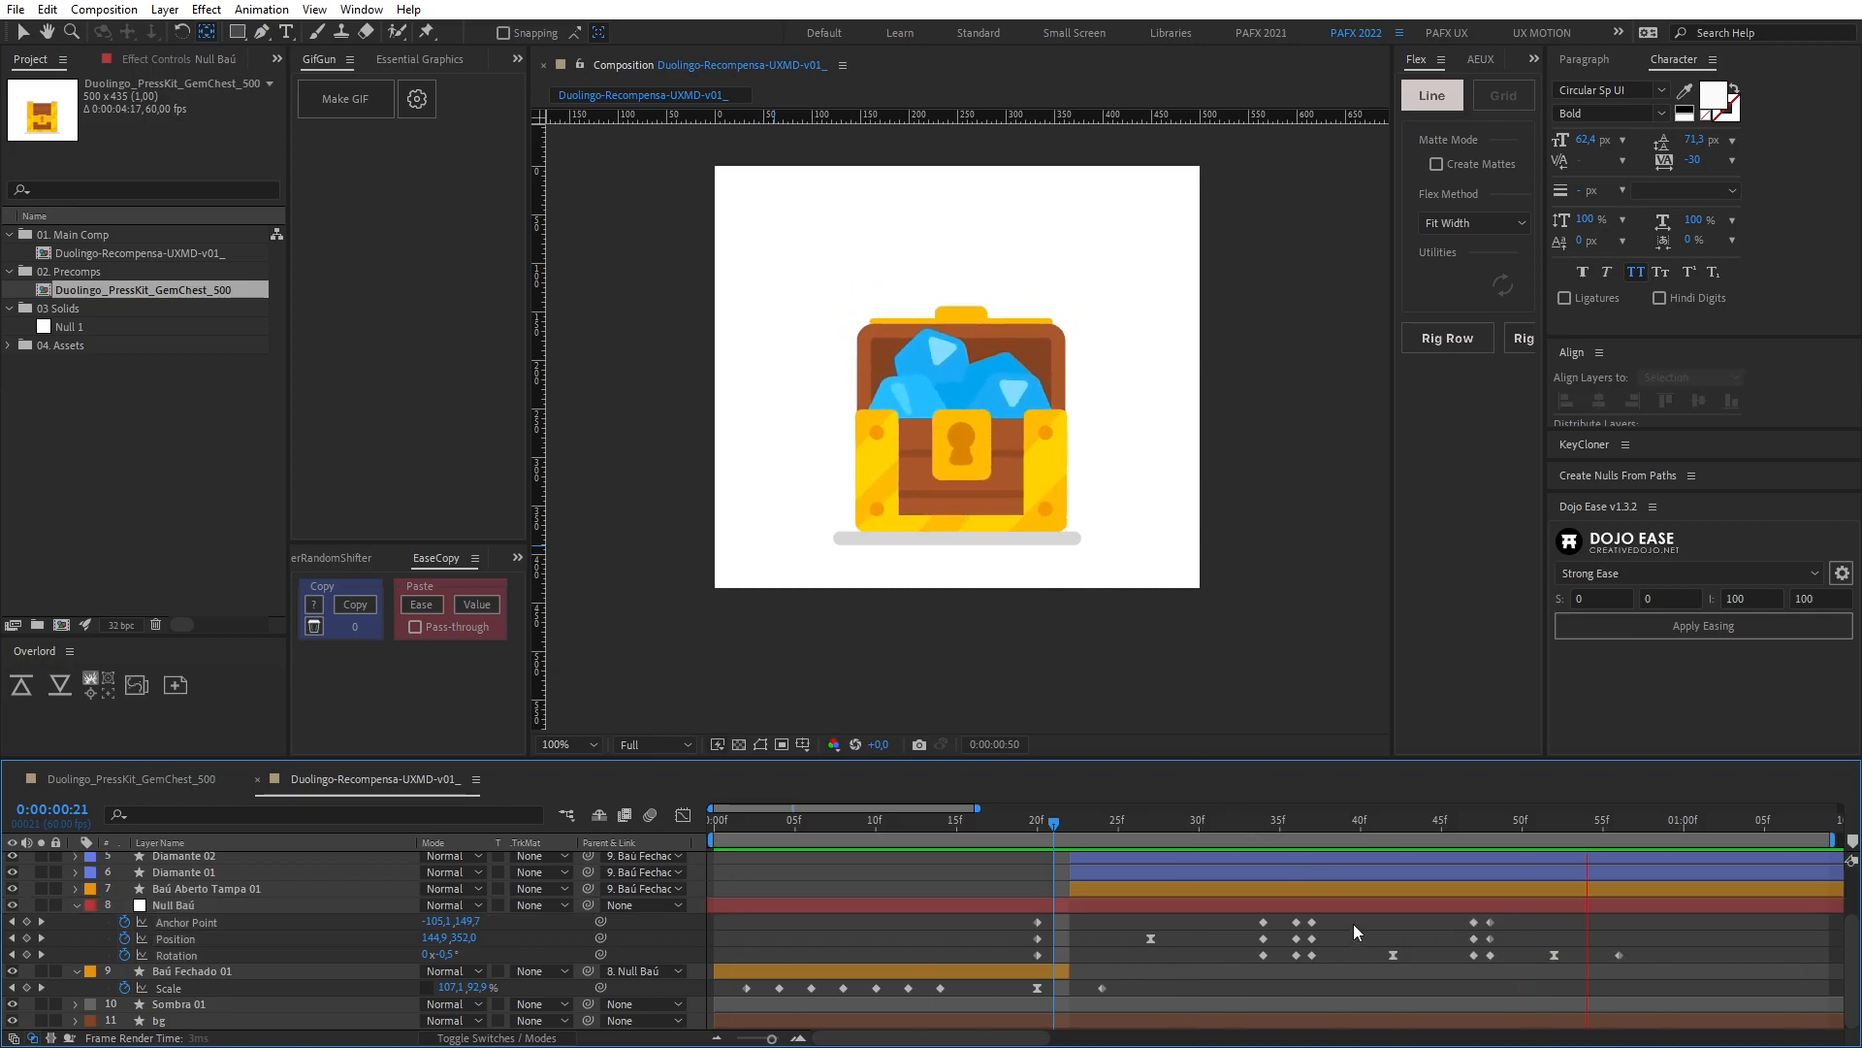
Step: Retime Null Baú's second tilt: Rotation peak at frame 41, paired keyframes at 45 and 46, last Rotation keyframes at 50 and 53; preview it
left_click_drag(1353, 924, 1721, 1018)
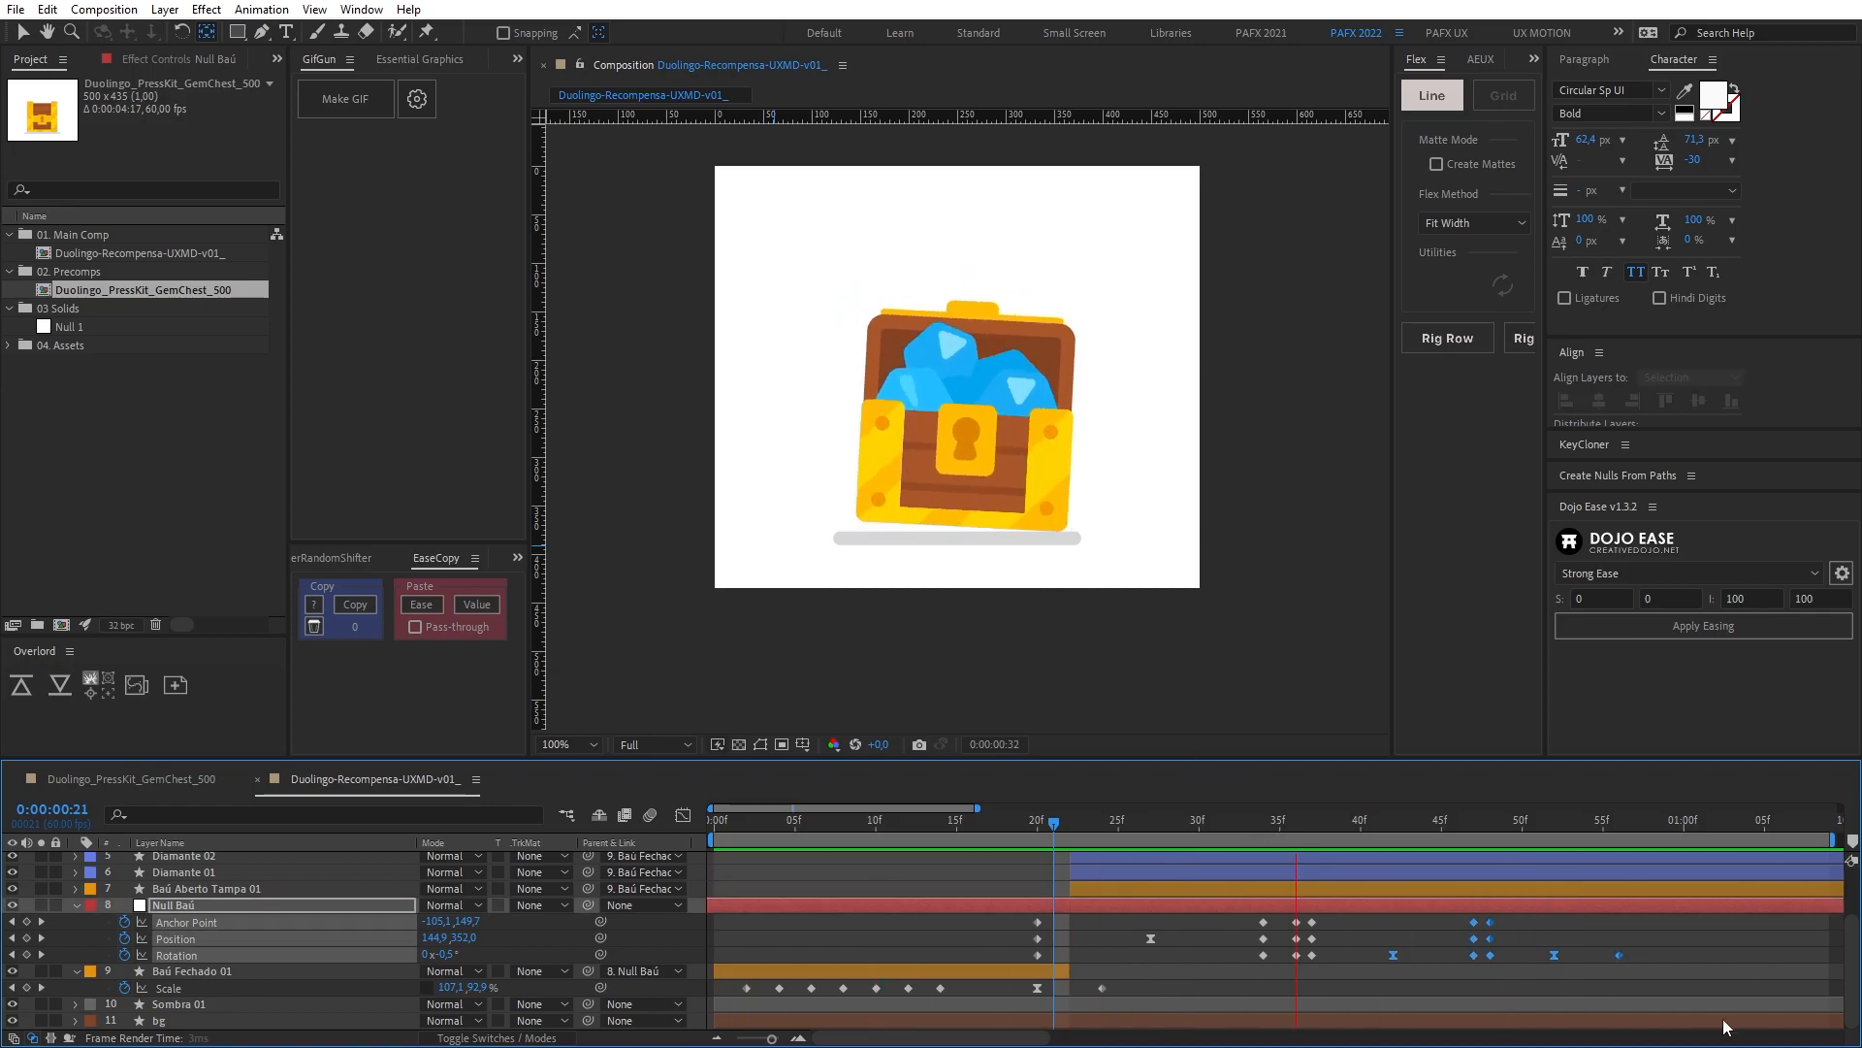
left_click_drag(1489, 912, 1457, 912)
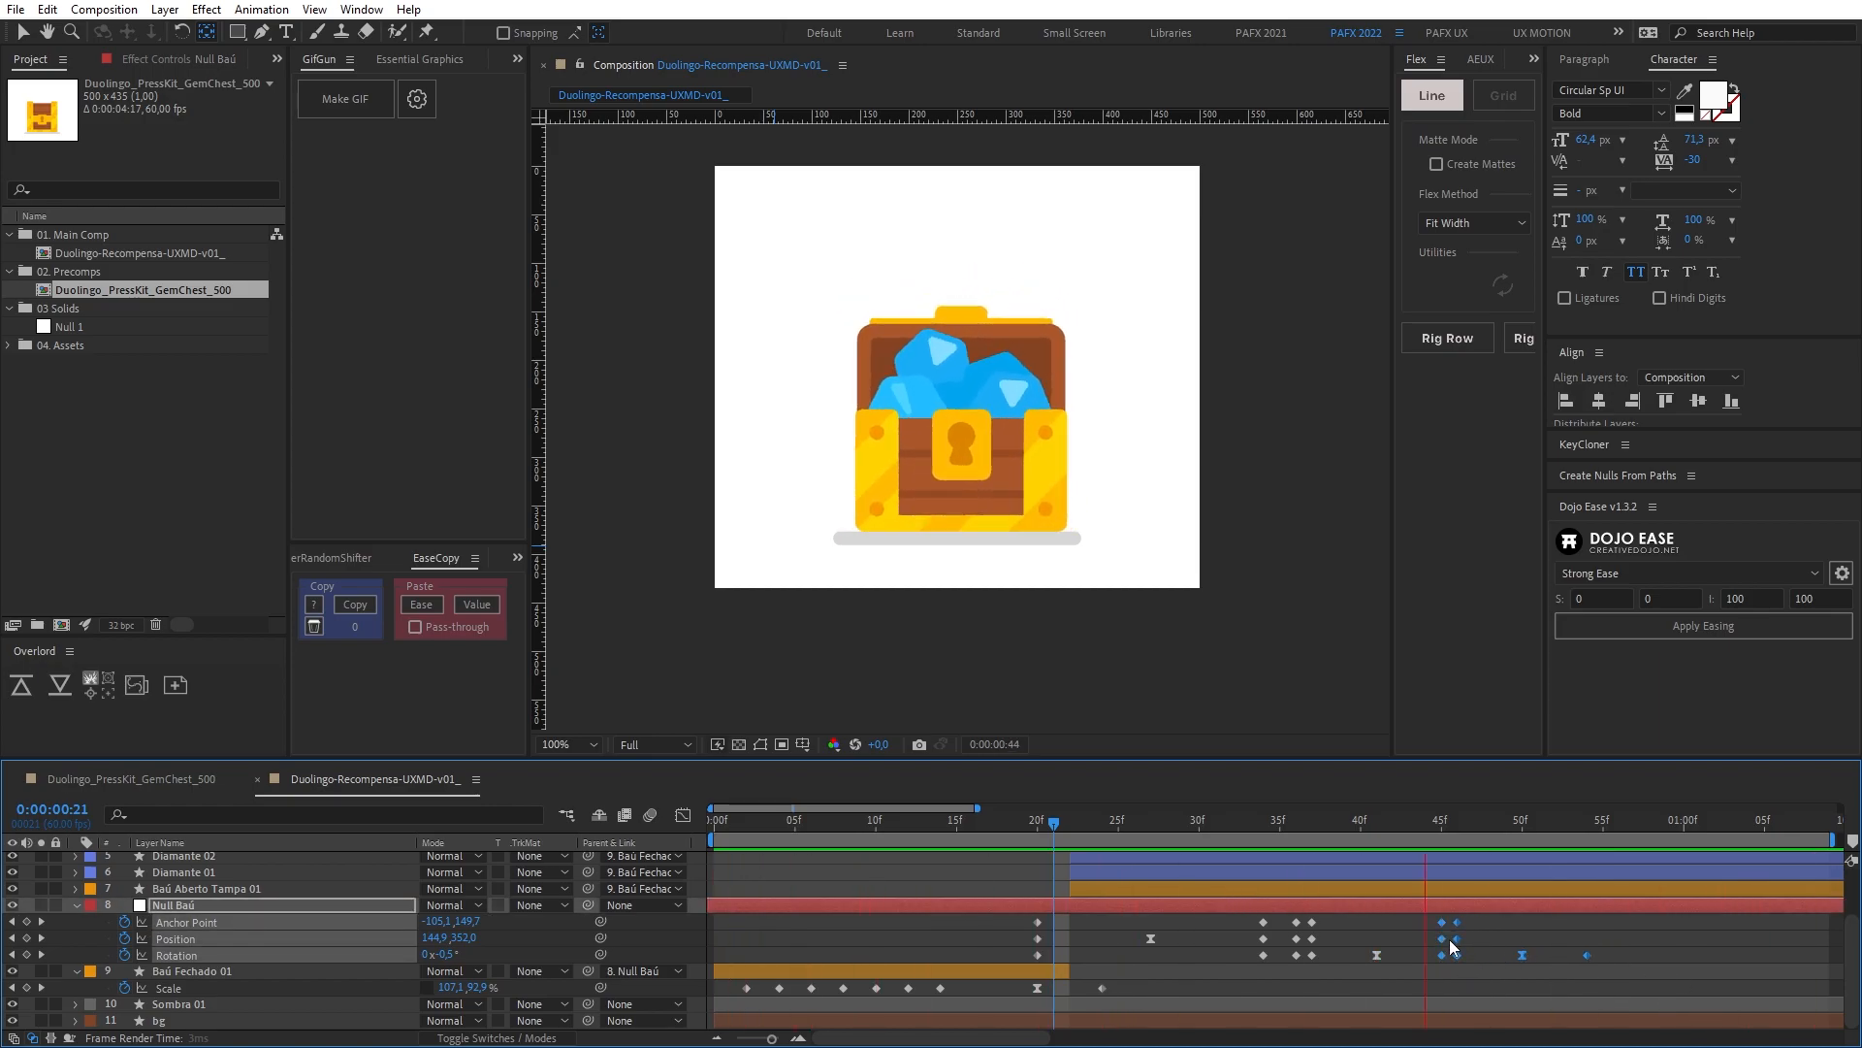
left_click(1363, 826)
left_click_drag(1503, 928, 1607, 975)
key("space")
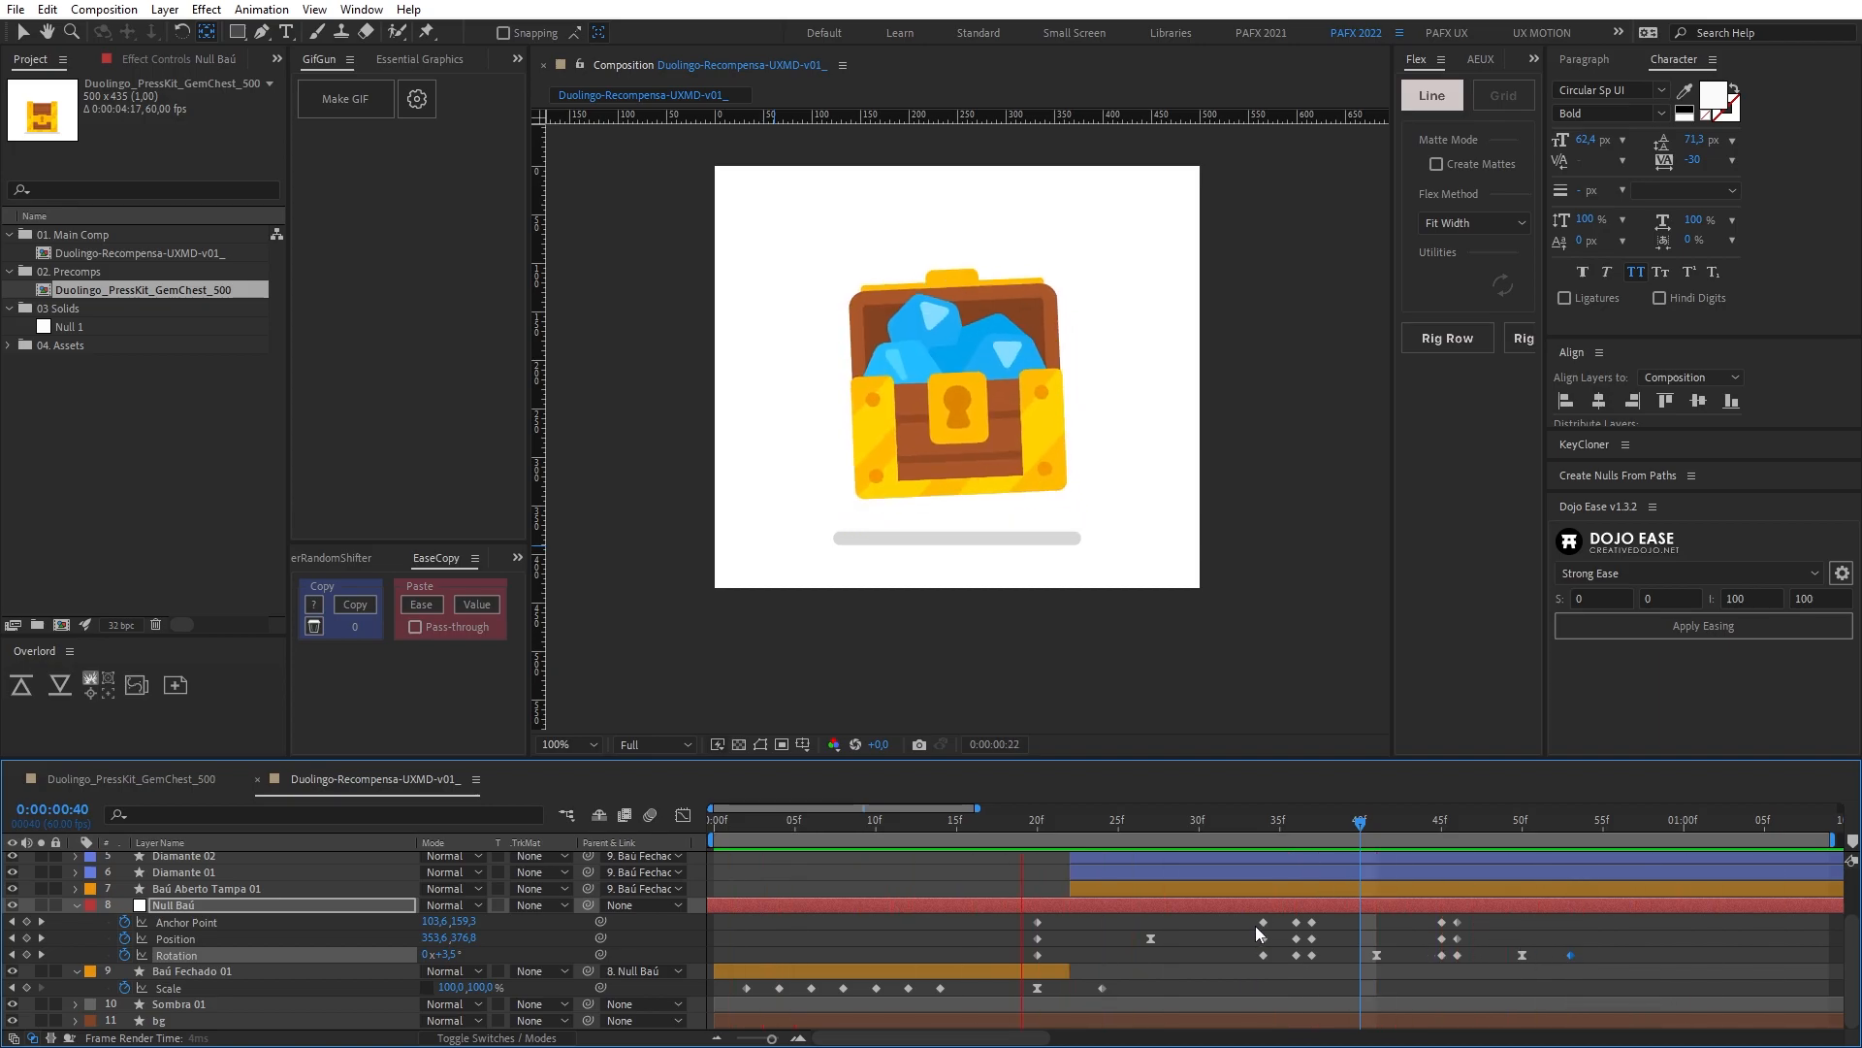
Step: Try shifting all of Null Baú's tilt keyframes from frame 34 onward one frame earlier
left_click_drag(1224, 923, 1631, 980)
key("alt+Left")
key("space")
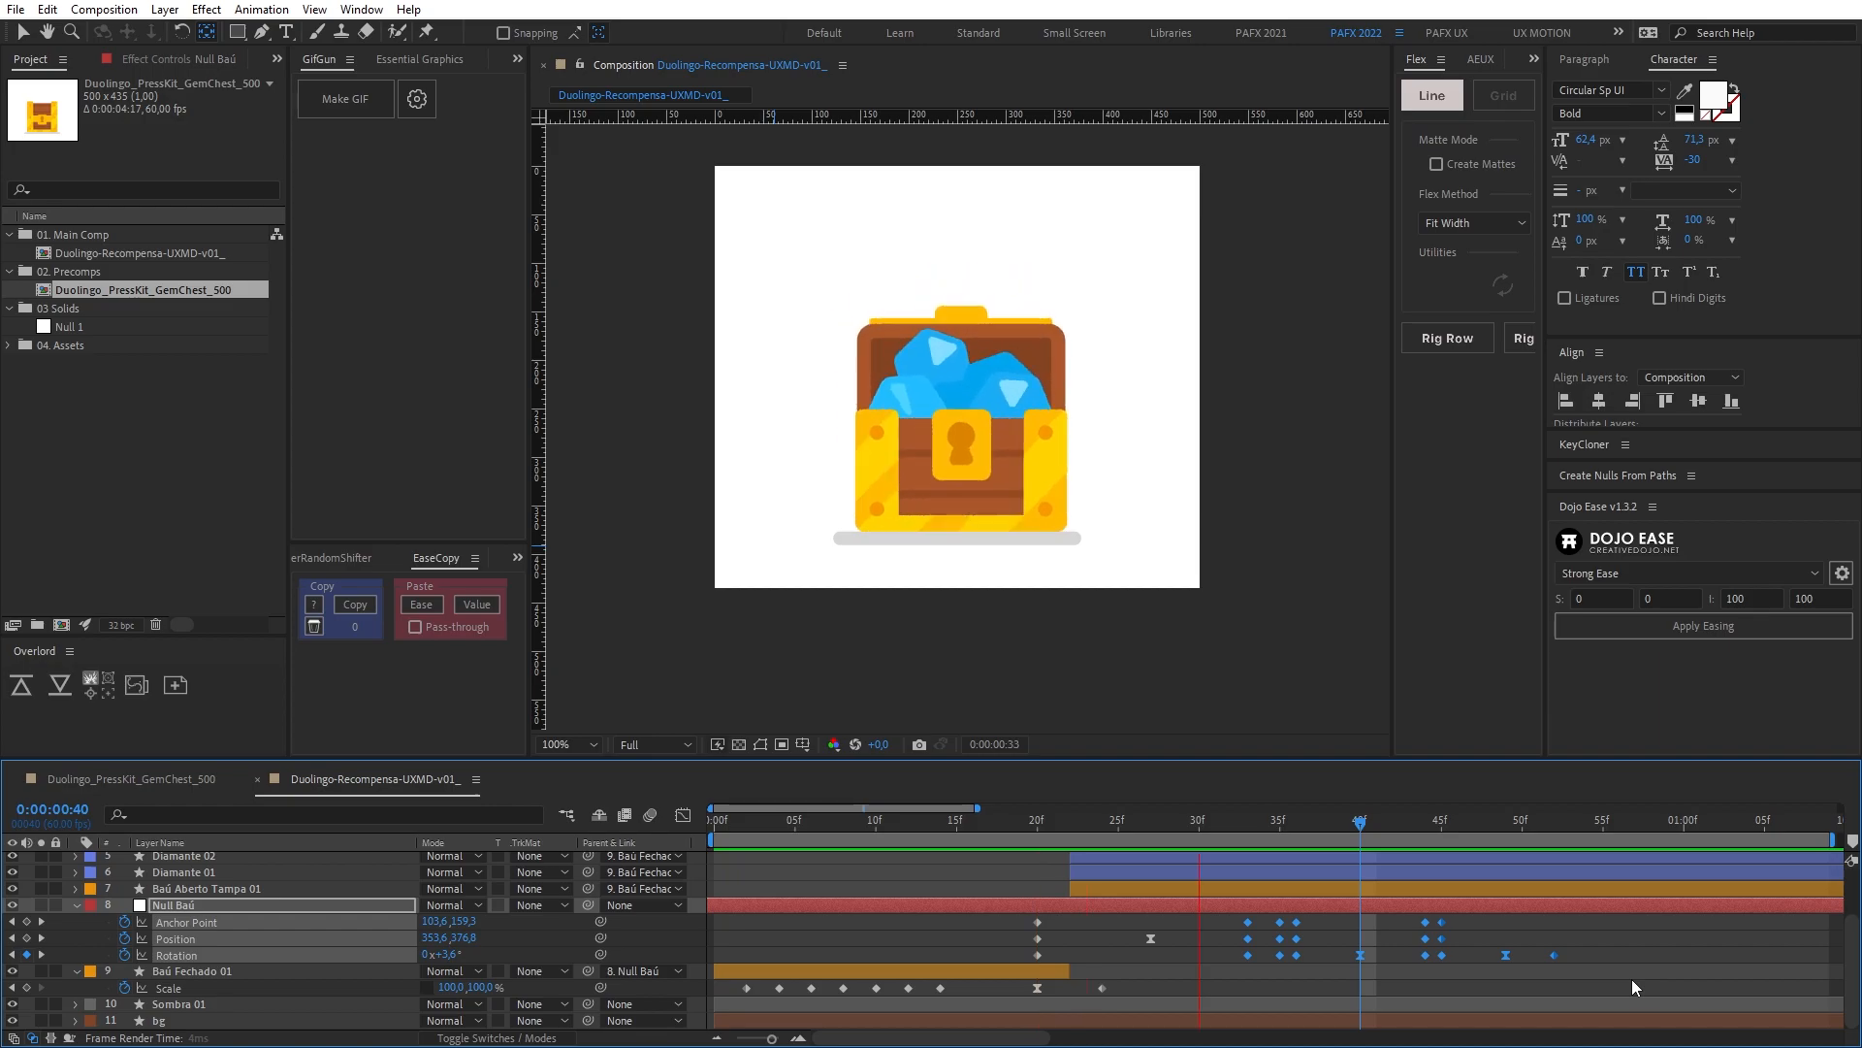
key("alt+Right")
Step: Raise the peak of the chest's jump by lowering Null Baú's Position Y value at frame 27, and preview the motion
left_click(1143, 822)
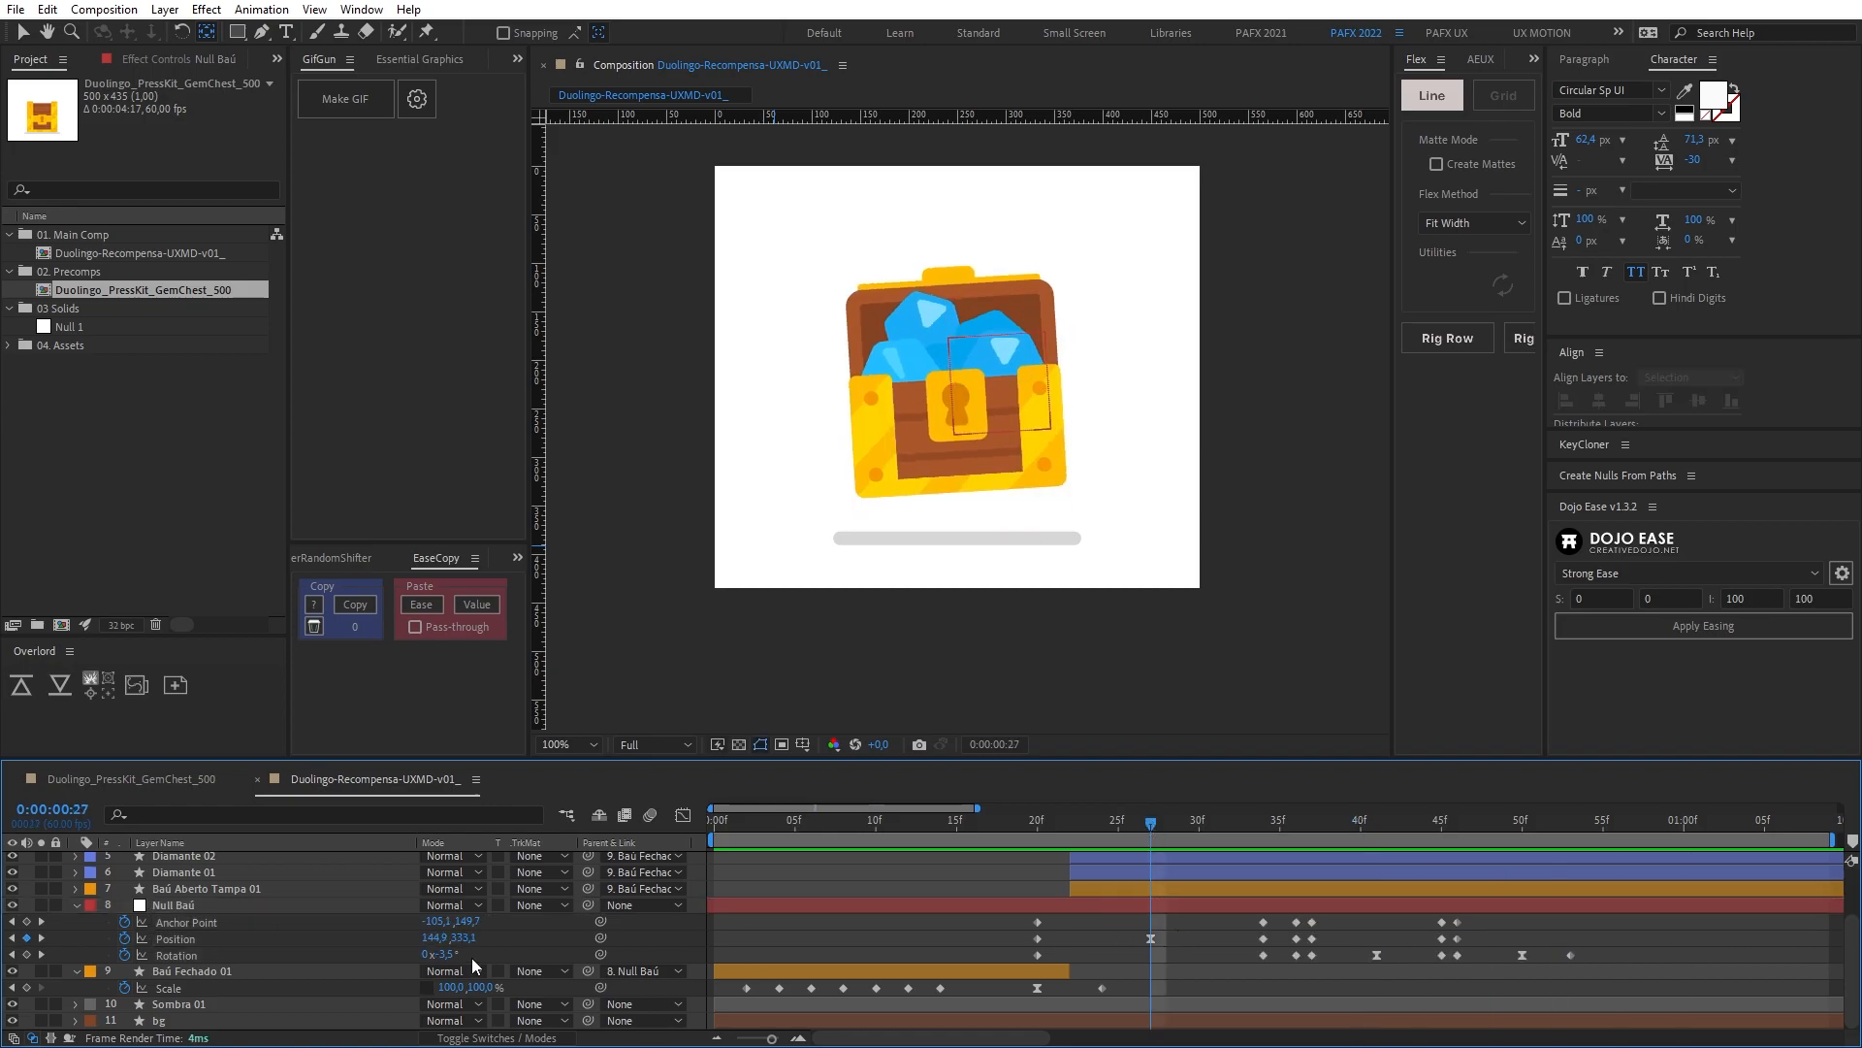
left_click_drag(463, 937, 448, 937)
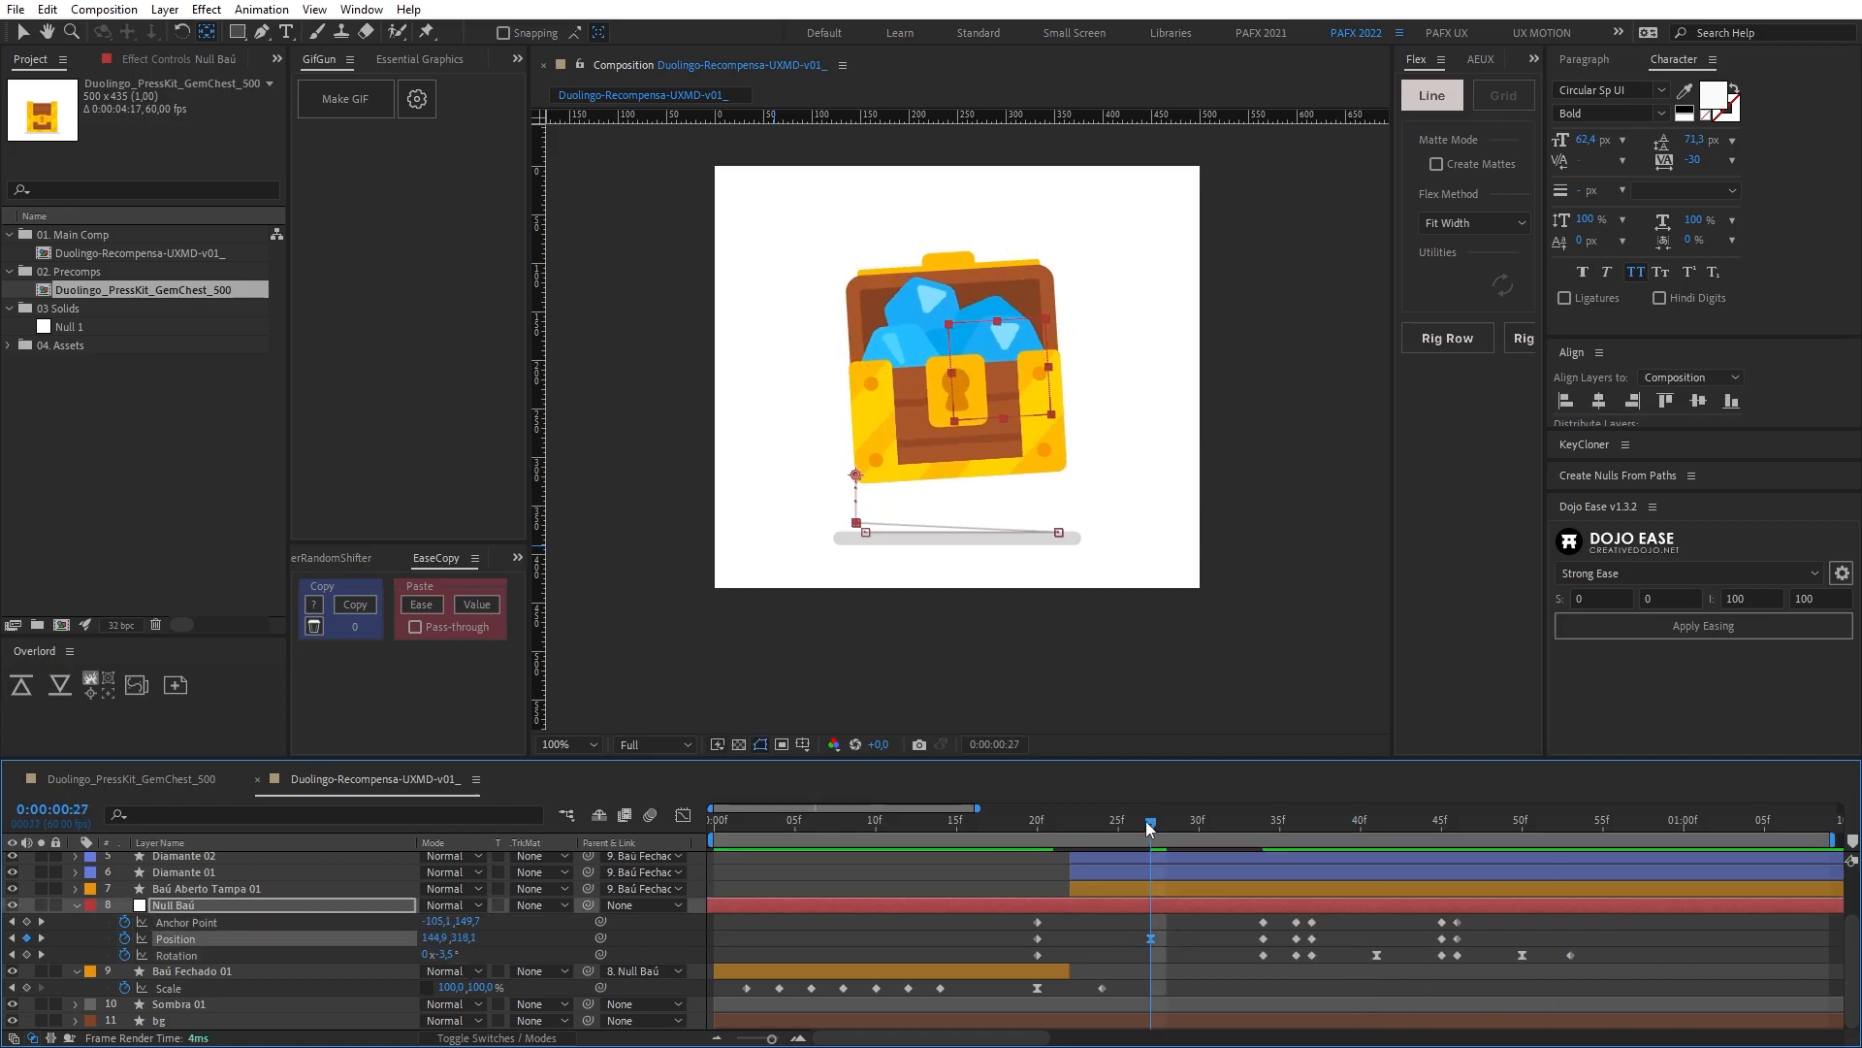
left_click_drag(1149, 821, 1005, 822)
key("space")
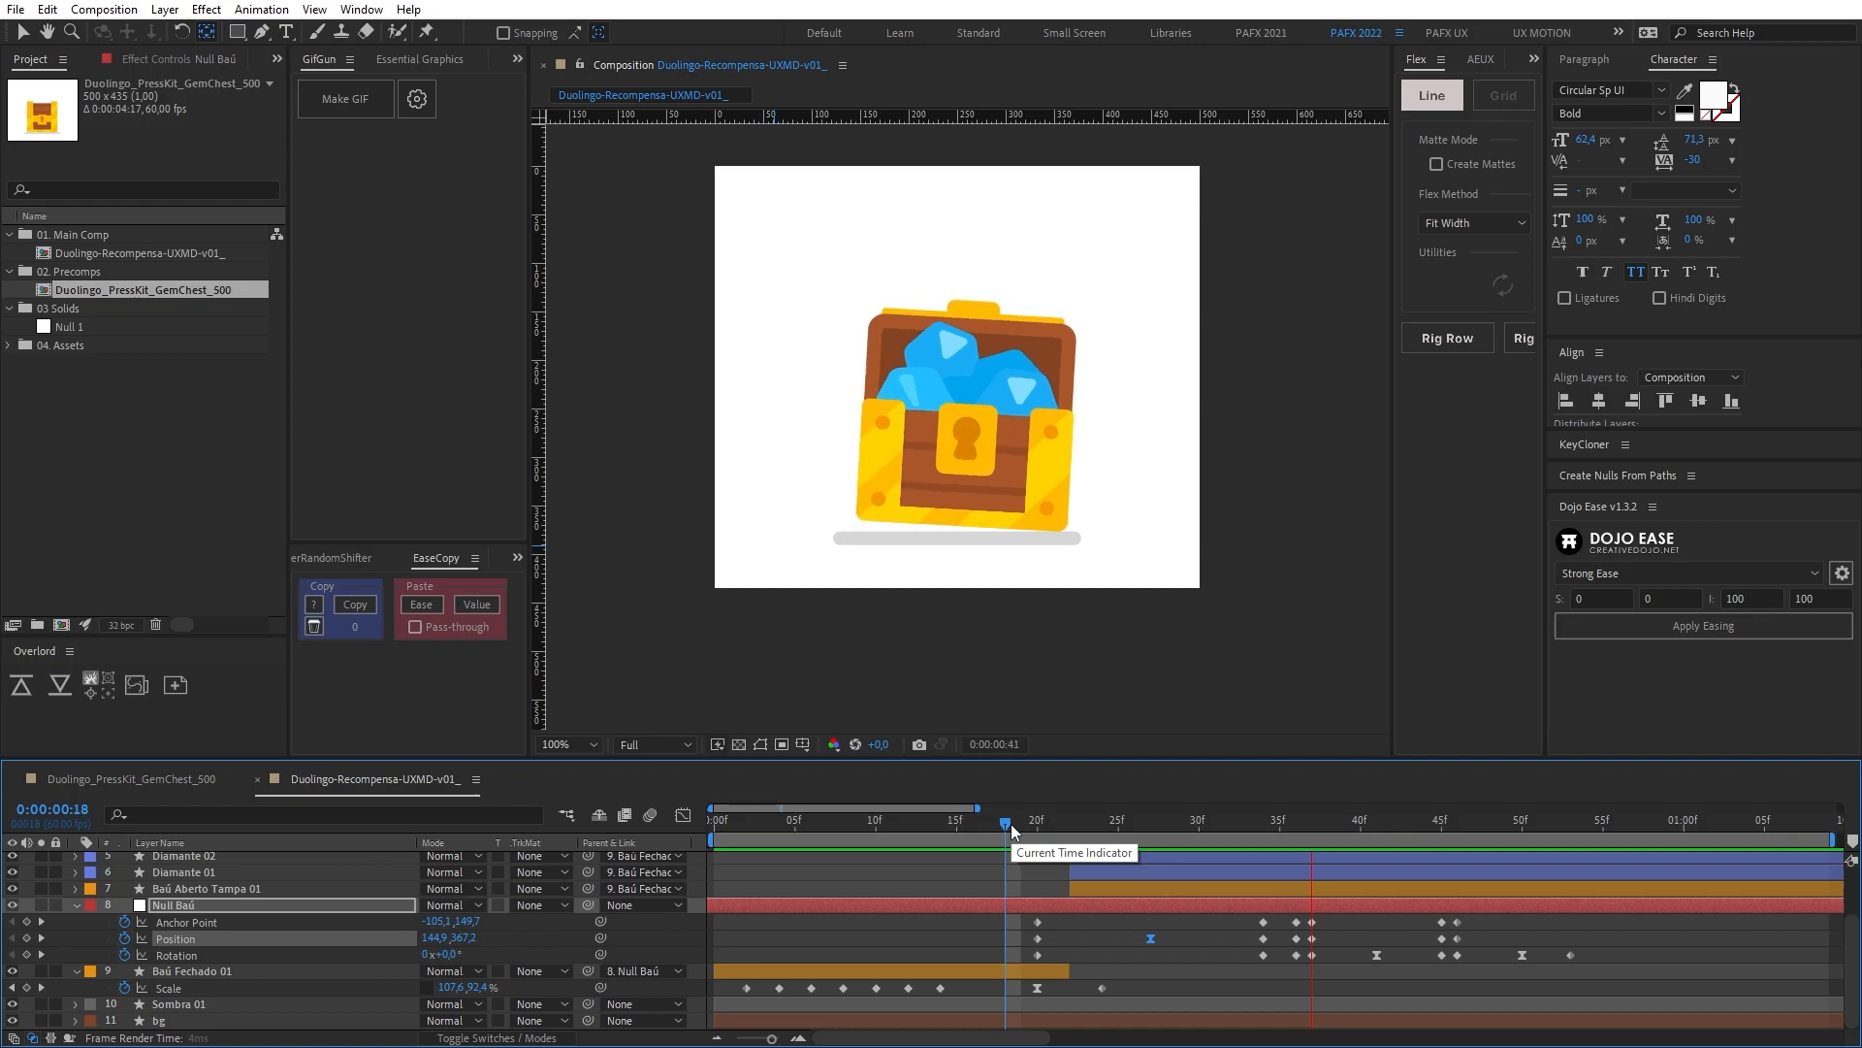
left_click(1150, 822)
left_click_drag(472, 938, 467, 938)
left_click_drag(1147, 820, 911, 842)
key("space")
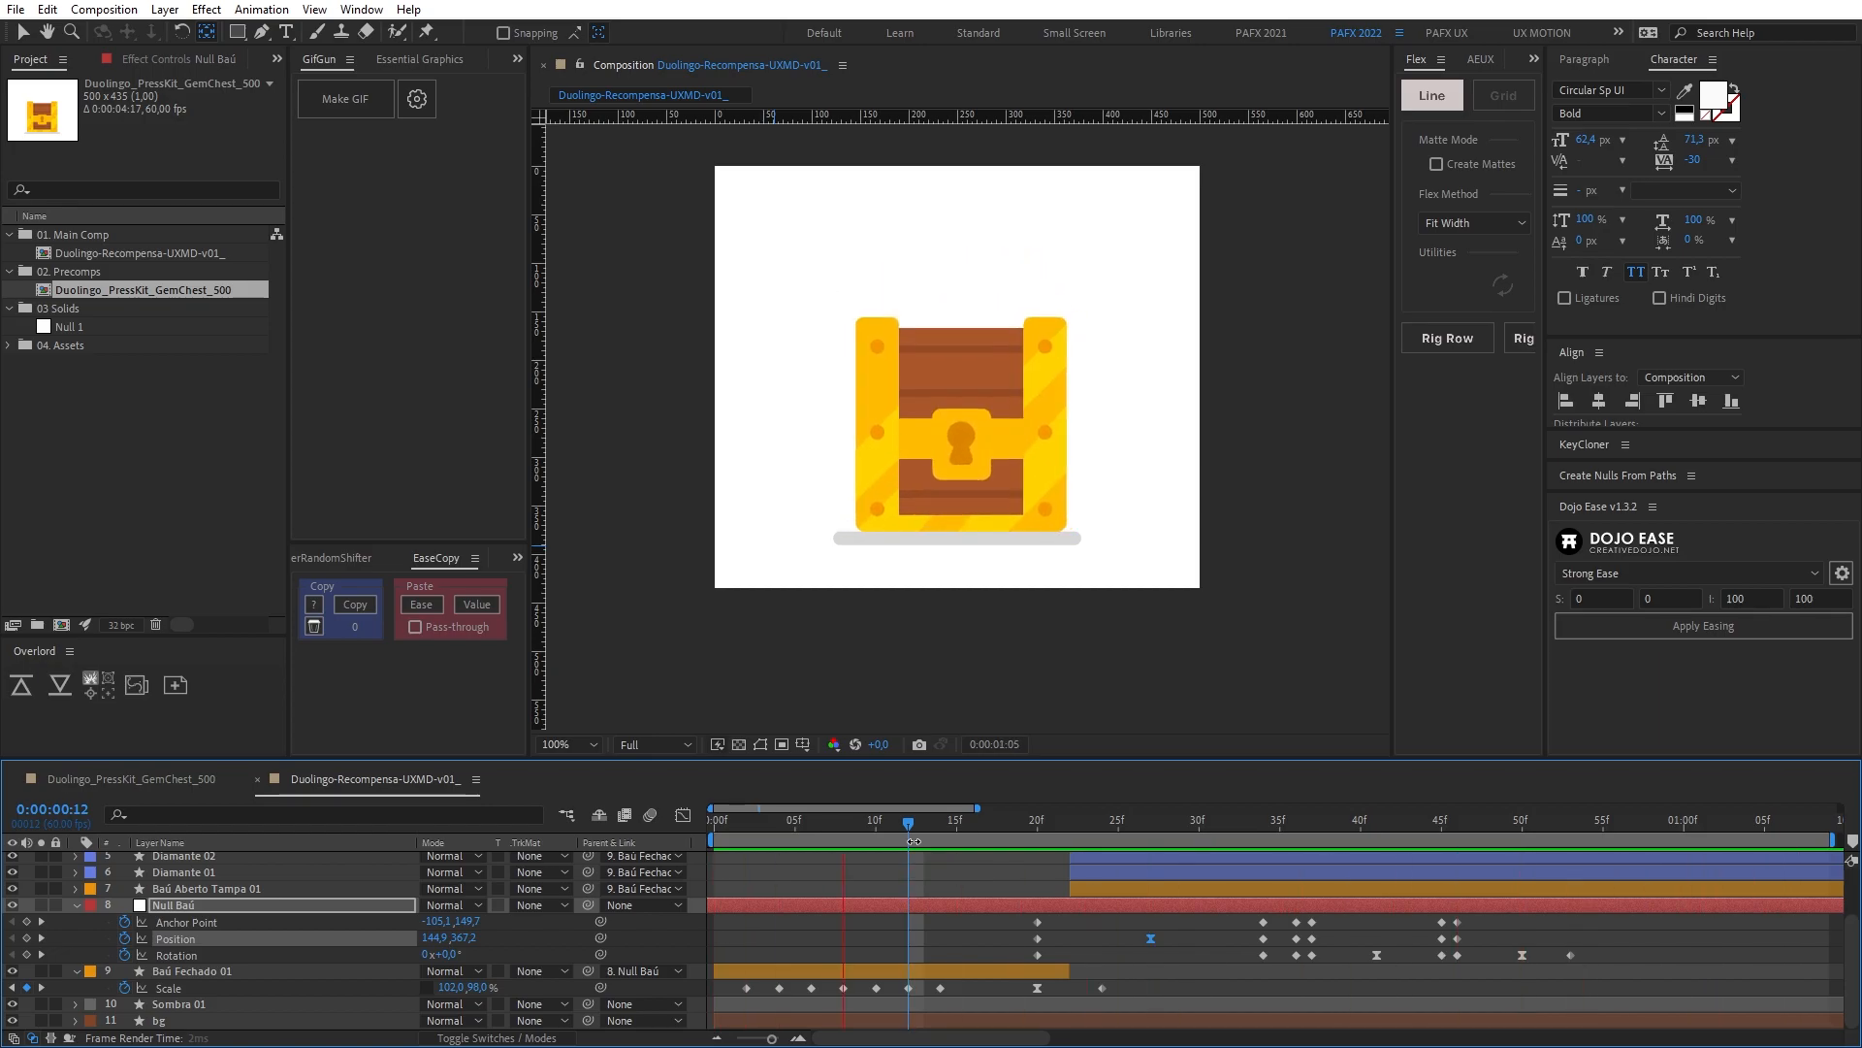
Step: Move the anchor point of the open lid layer (Baú Aberto Tampa 01) down to the centre of the lid's bottom edge
scroll(1088, 869, "up", 2)
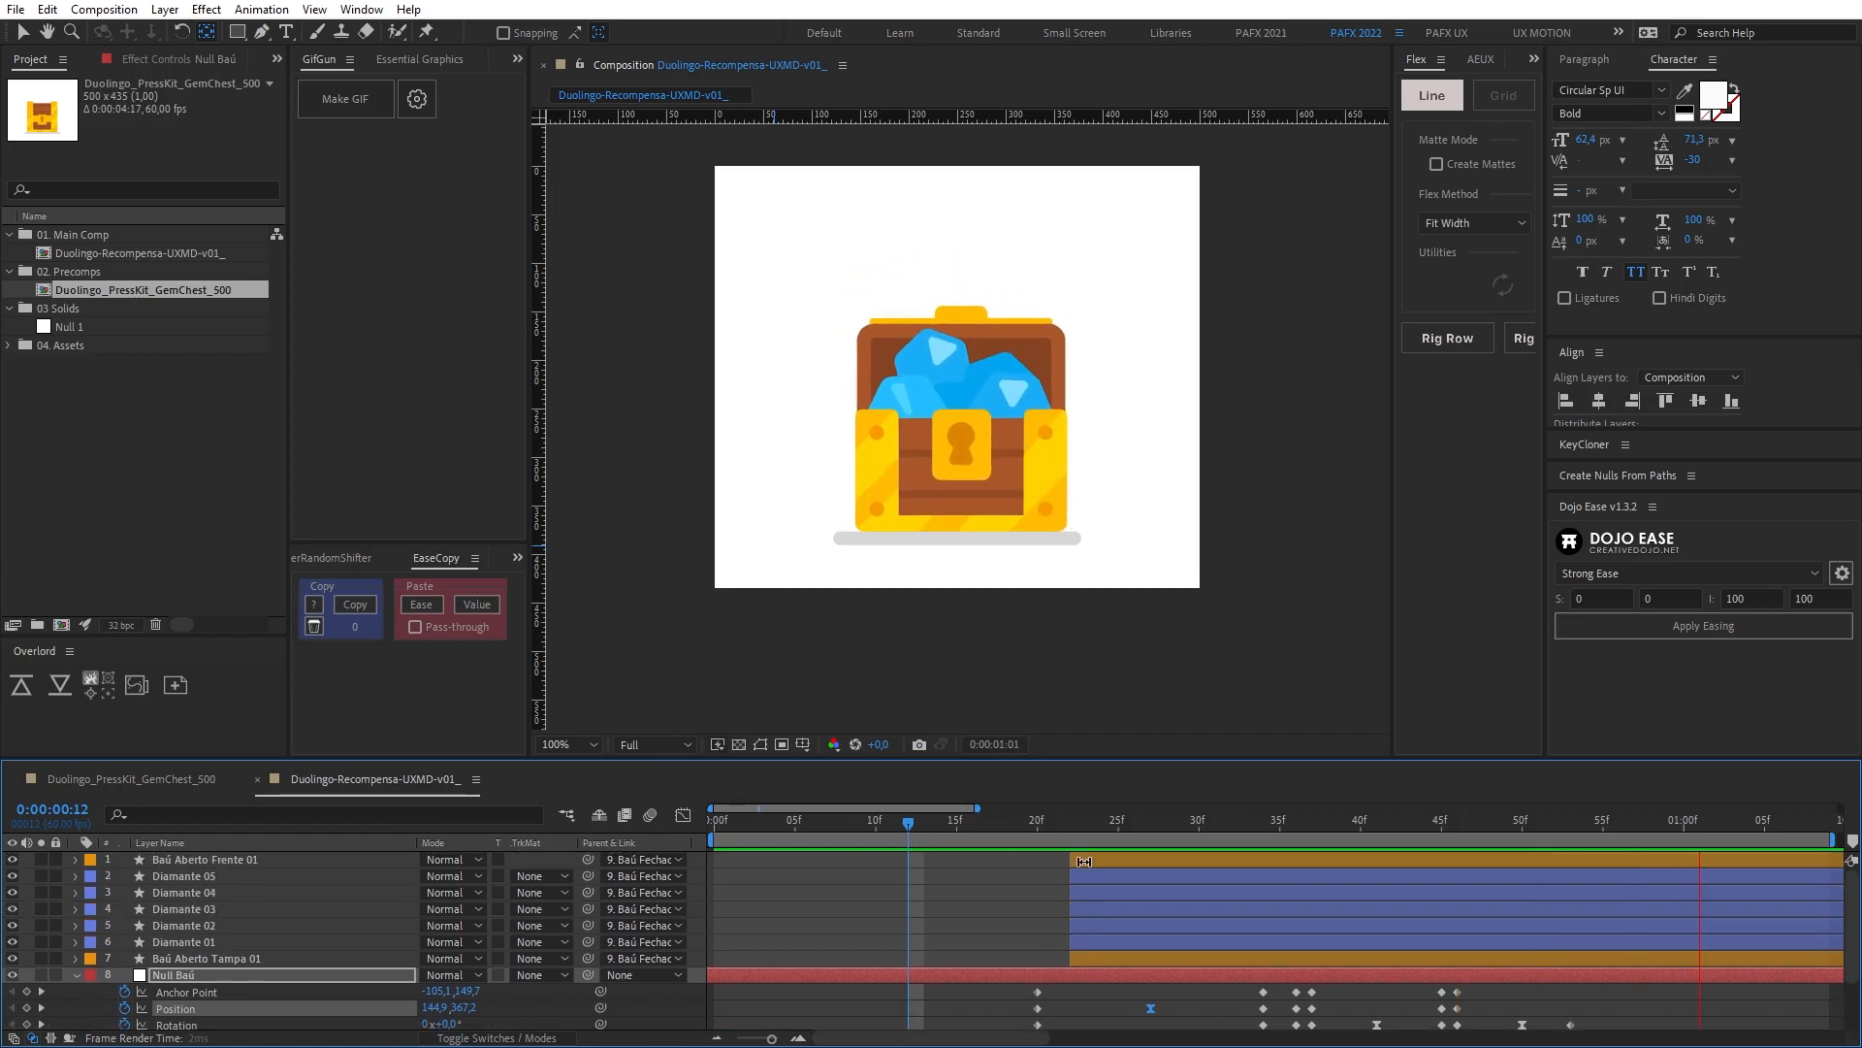
left_click_drag(1074, 819, 1167, 832)
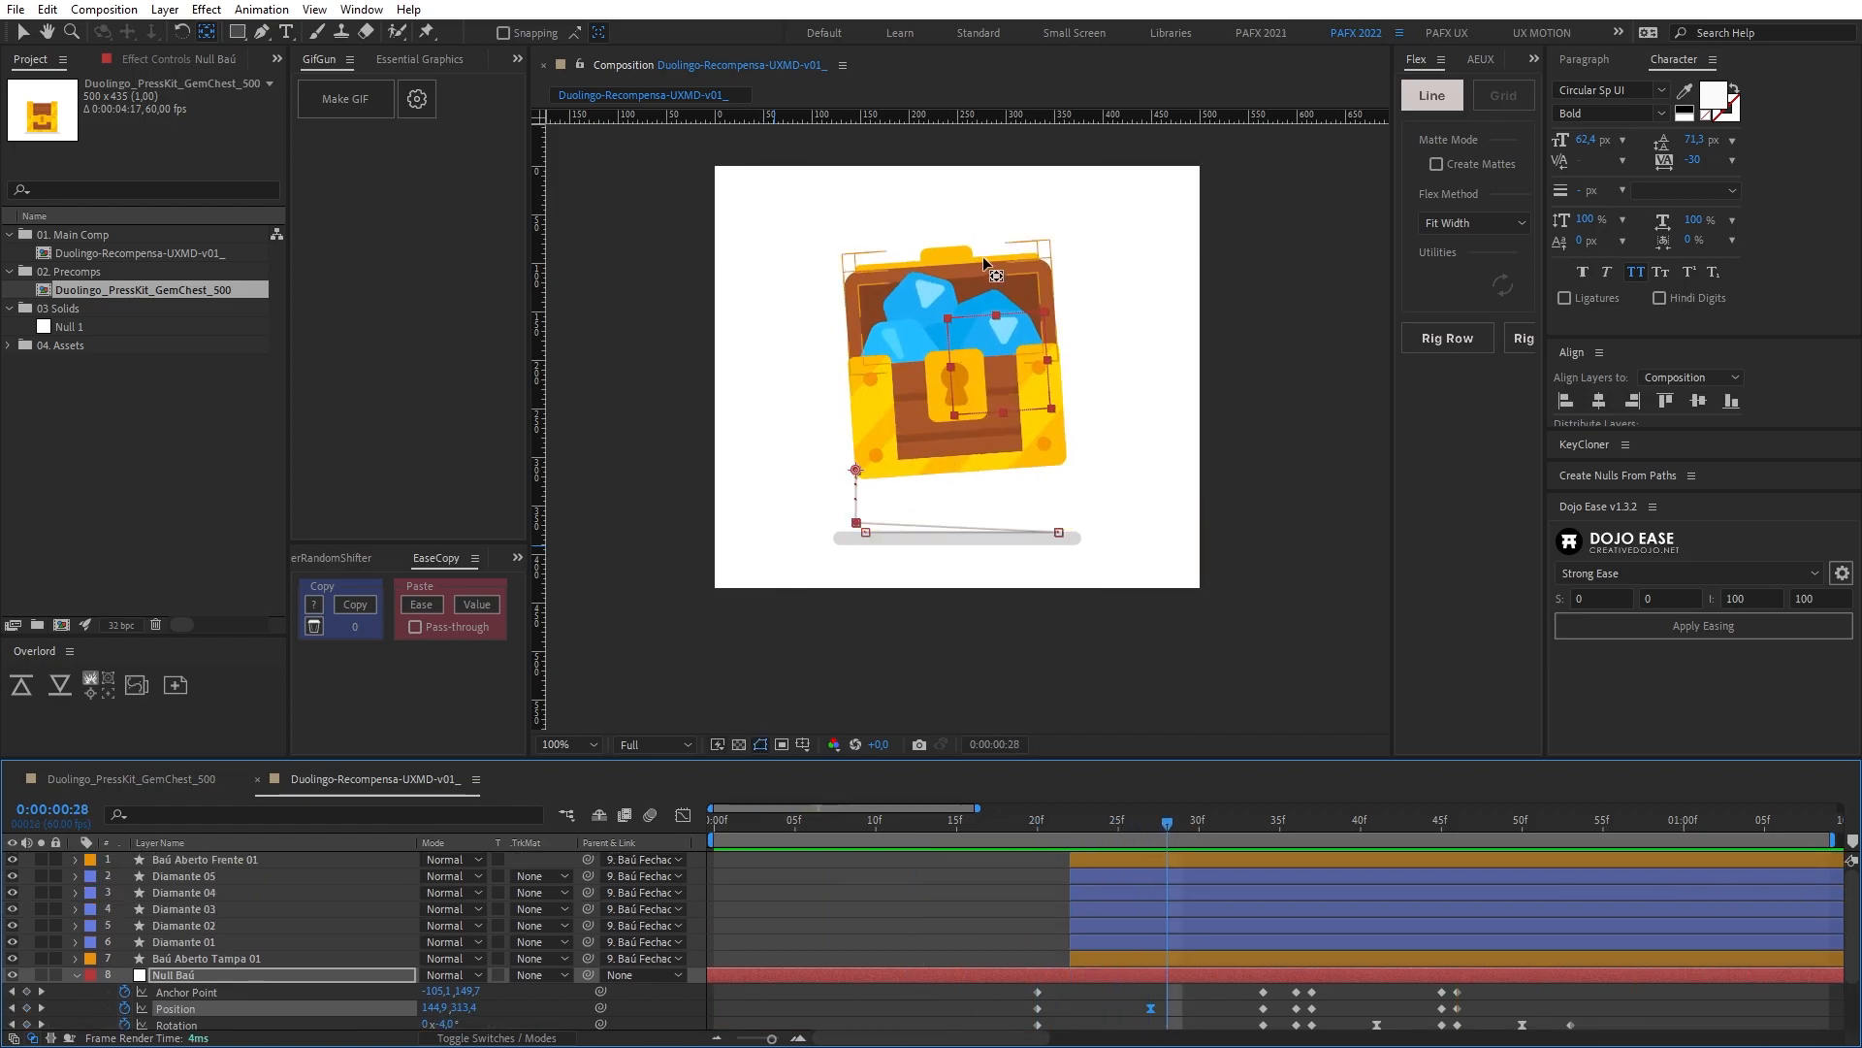
scroll(987, 457, "up", 4)
scroll(958, 549, "down", 2)
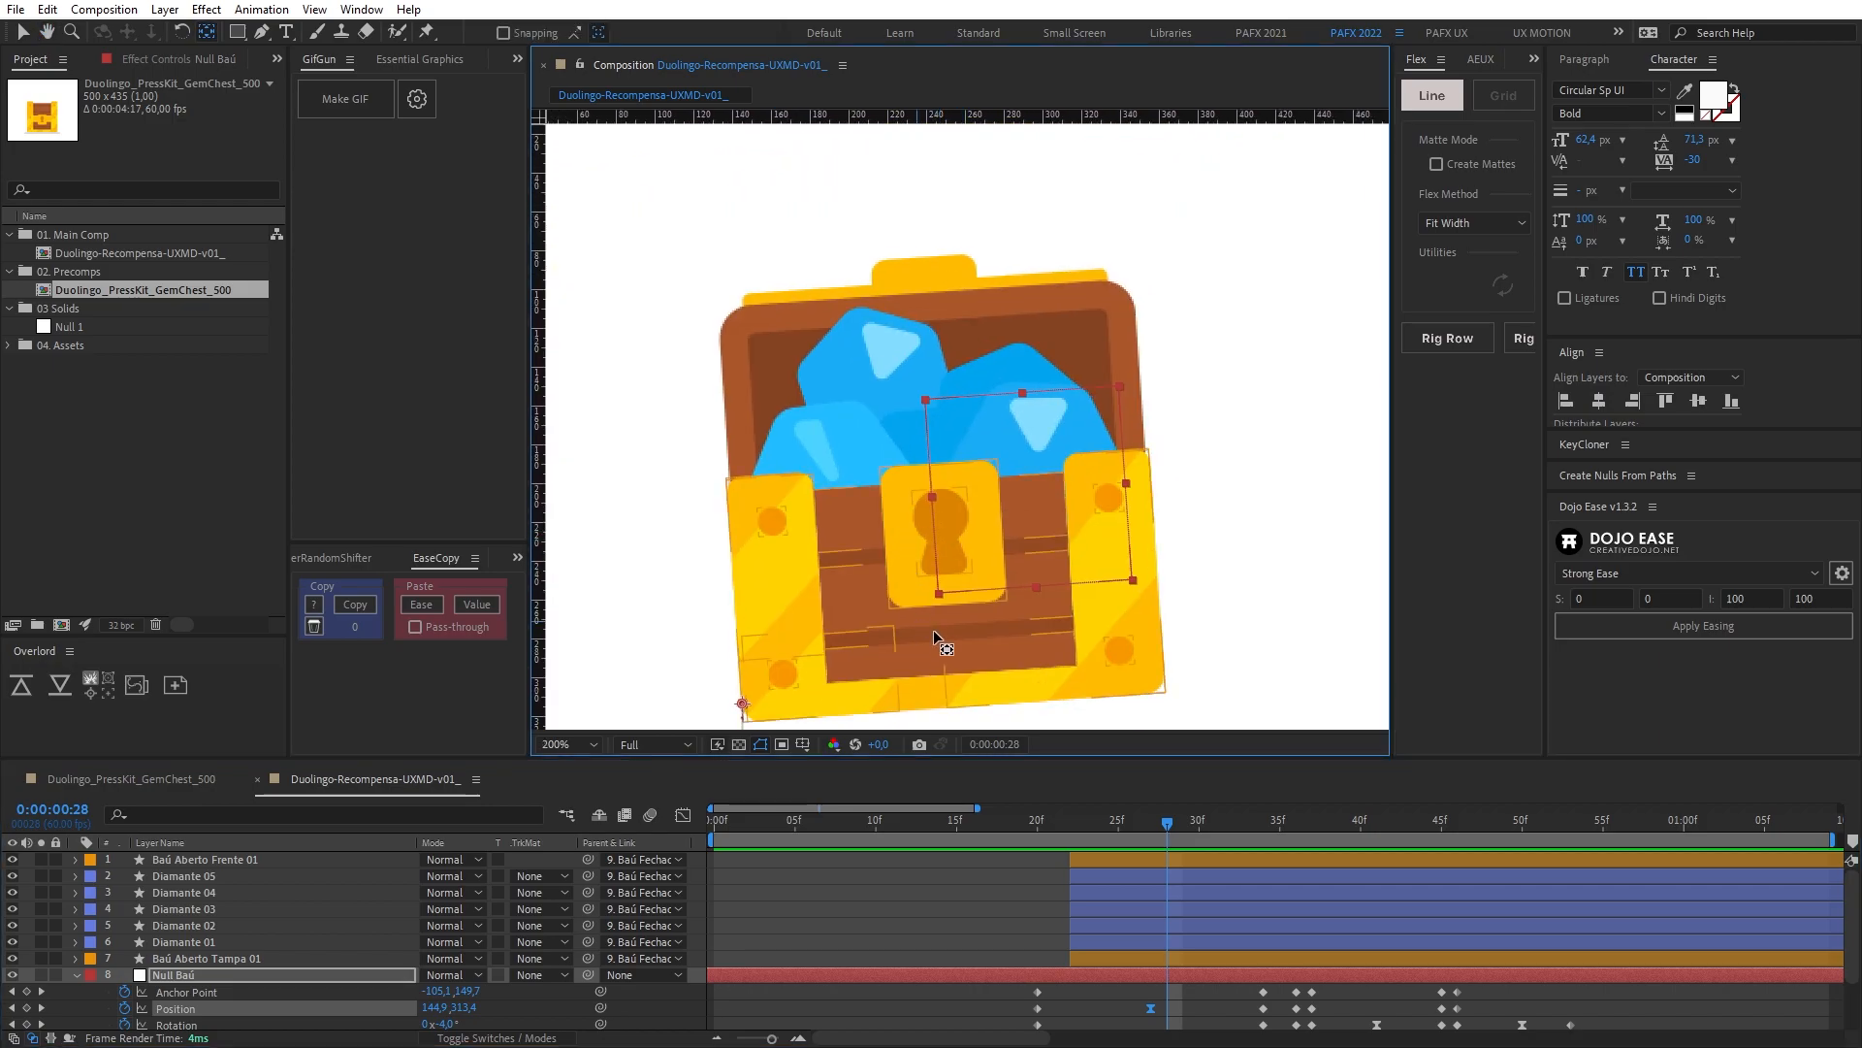
left_click_drag(1172, 821, 1133, 821)
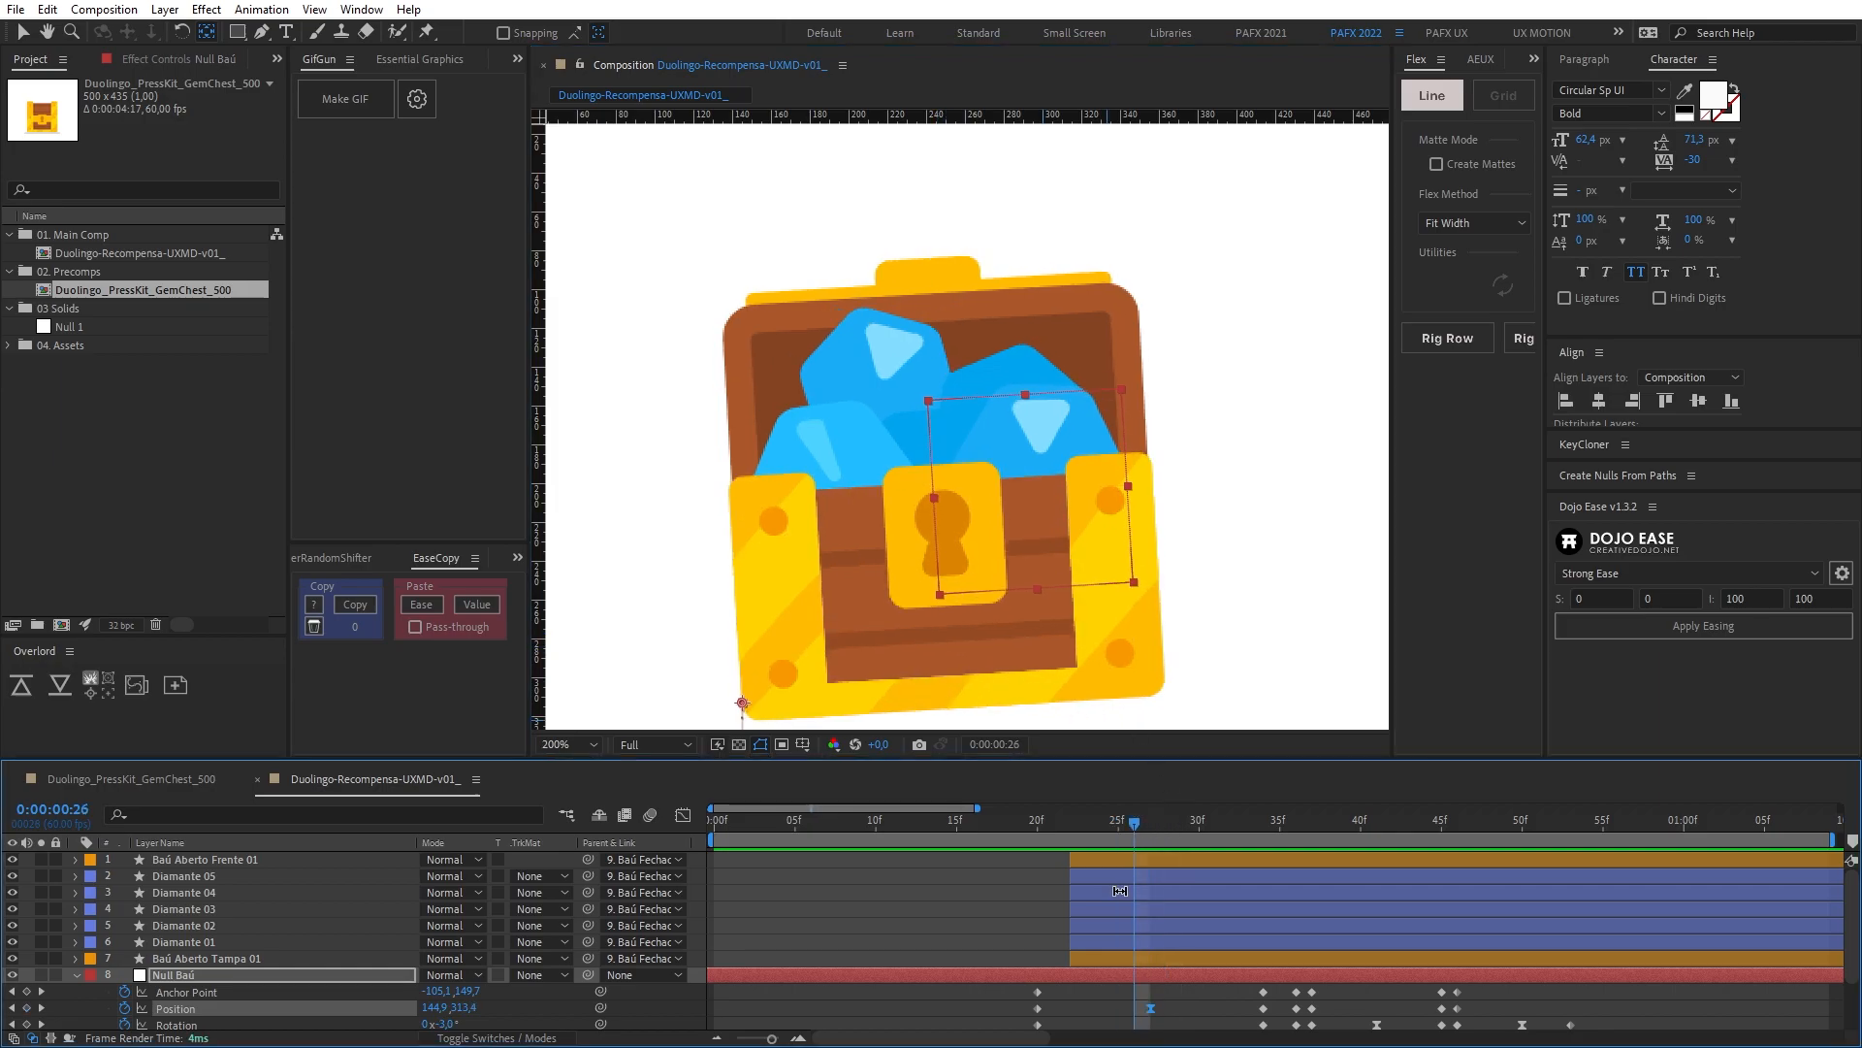
left_click(1120, 958)
scroll(992, 508, "up", 2)
scroll(1021, 550, "down", 2)
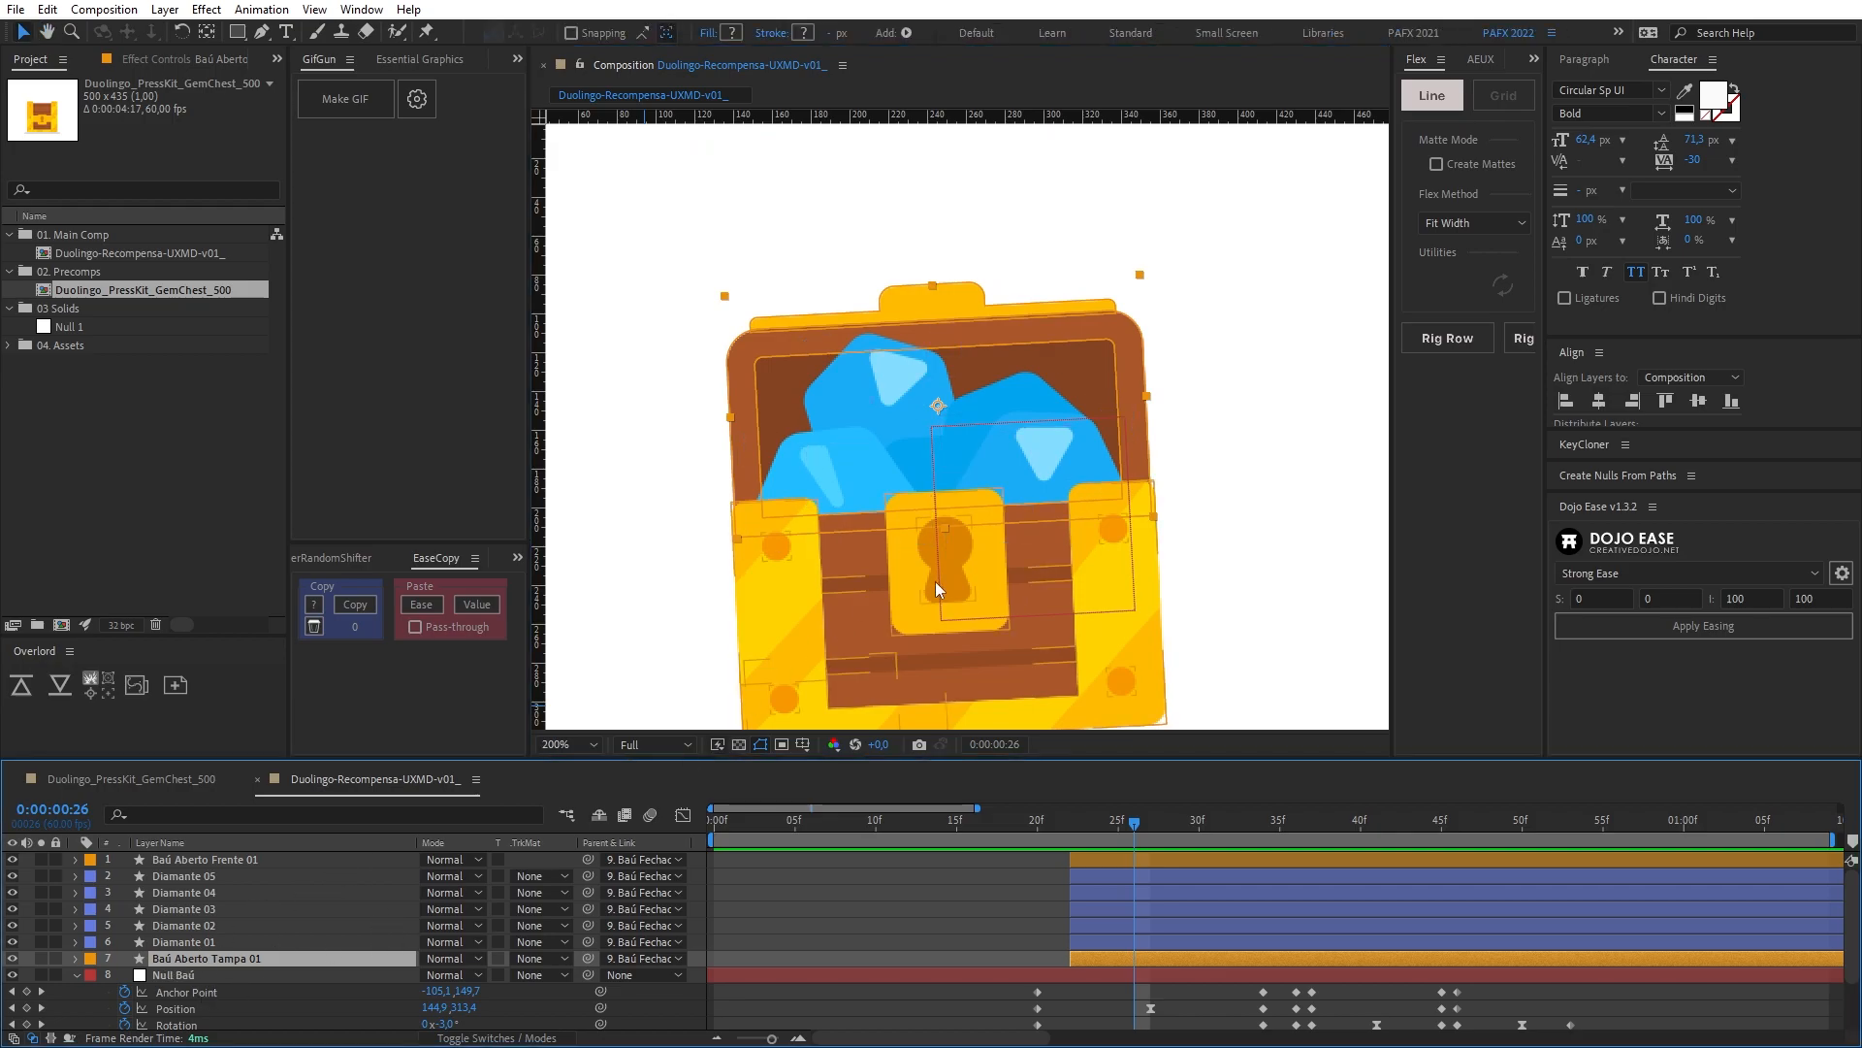
scroll(935, 581, "up", 2)
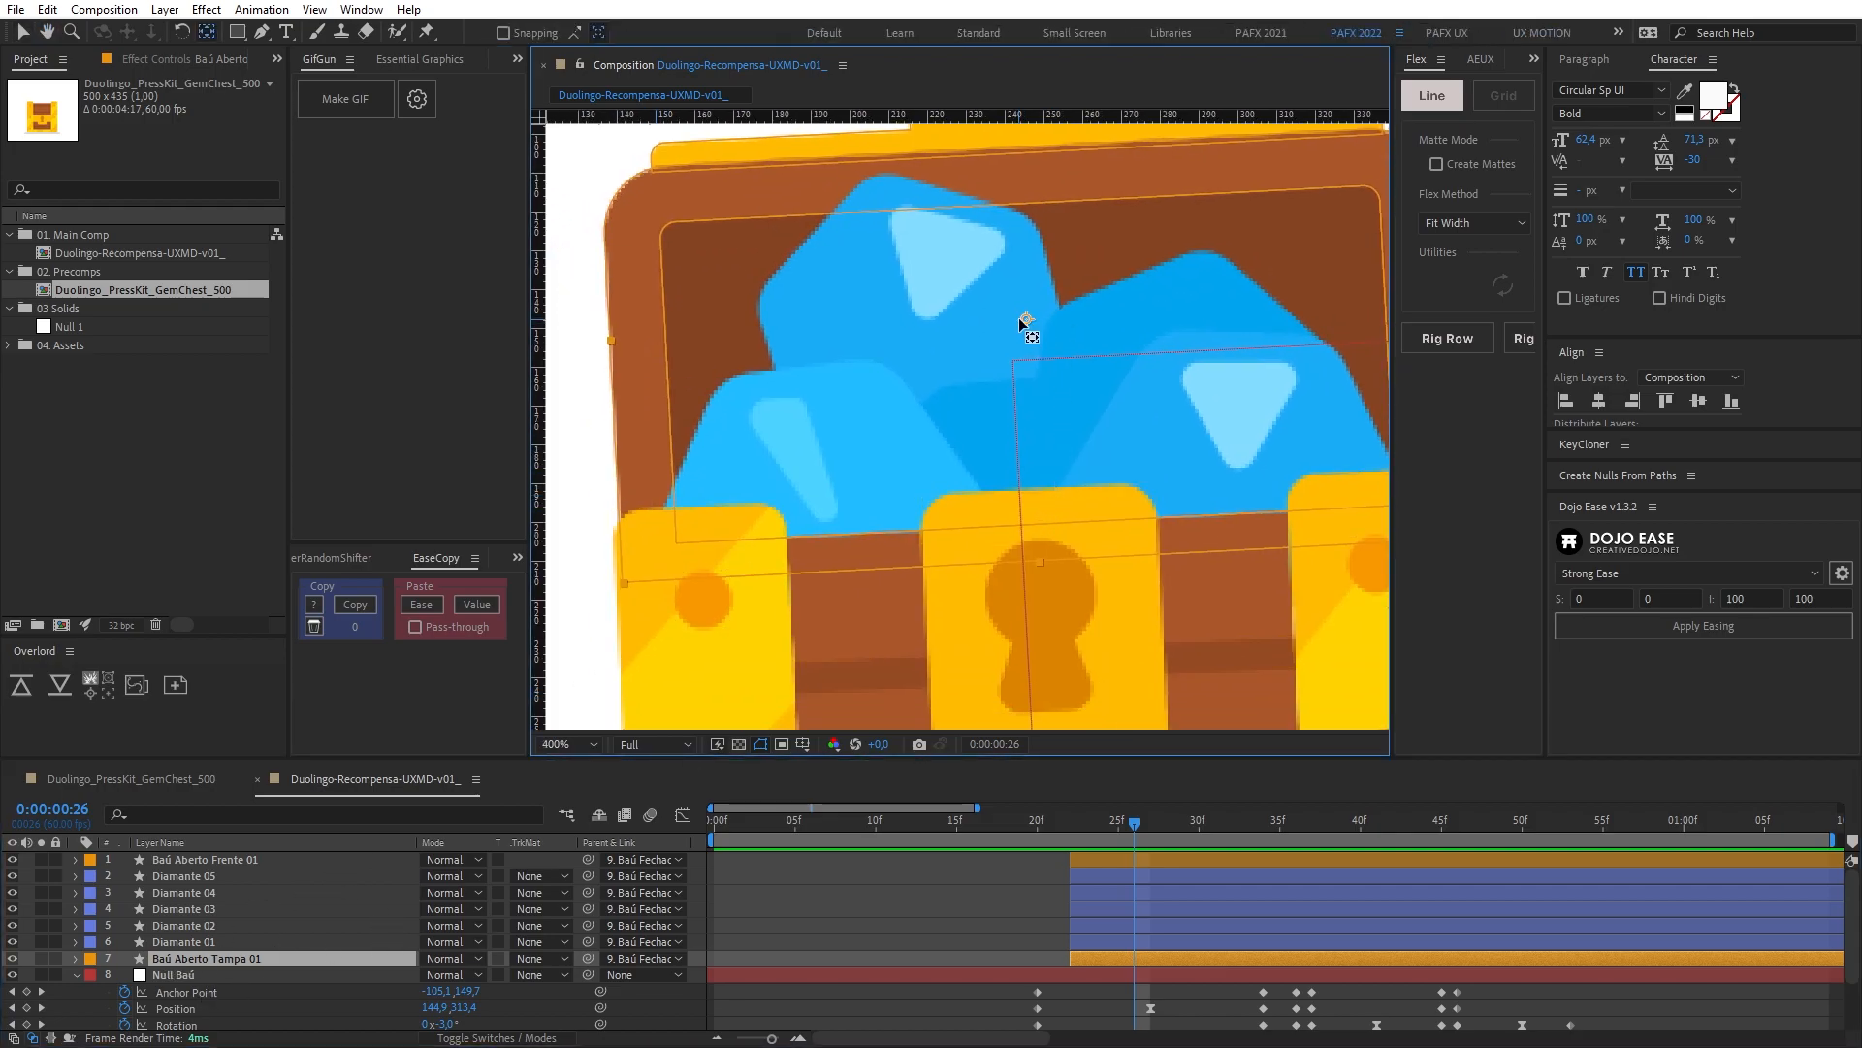
left_click_drag(1026, 320, 1023, 372)
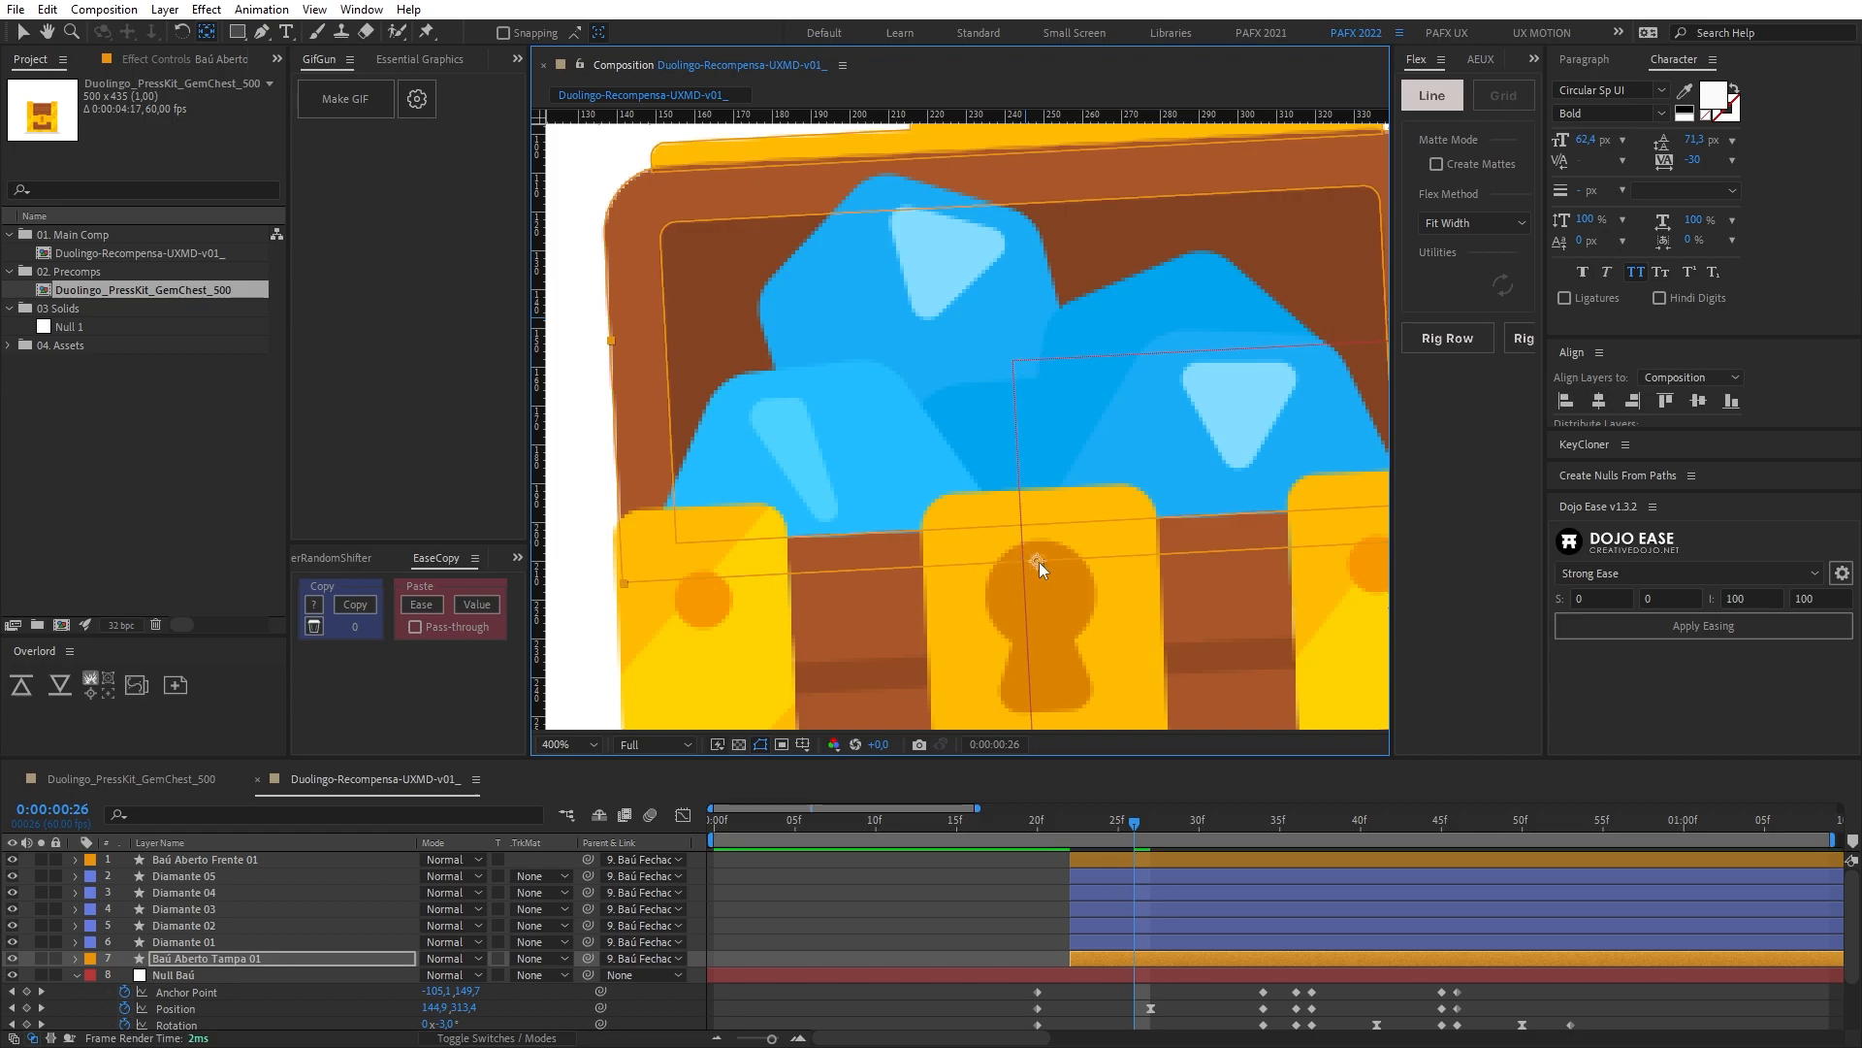
Step: Unlink Baú Aberto Tampa 01's Scale dimensions and keyframe Scale at 100% on frame 22 and a vertical stretch of 113.7% on frame 27
scroll(1039, 561, "down", 2)
key("s")
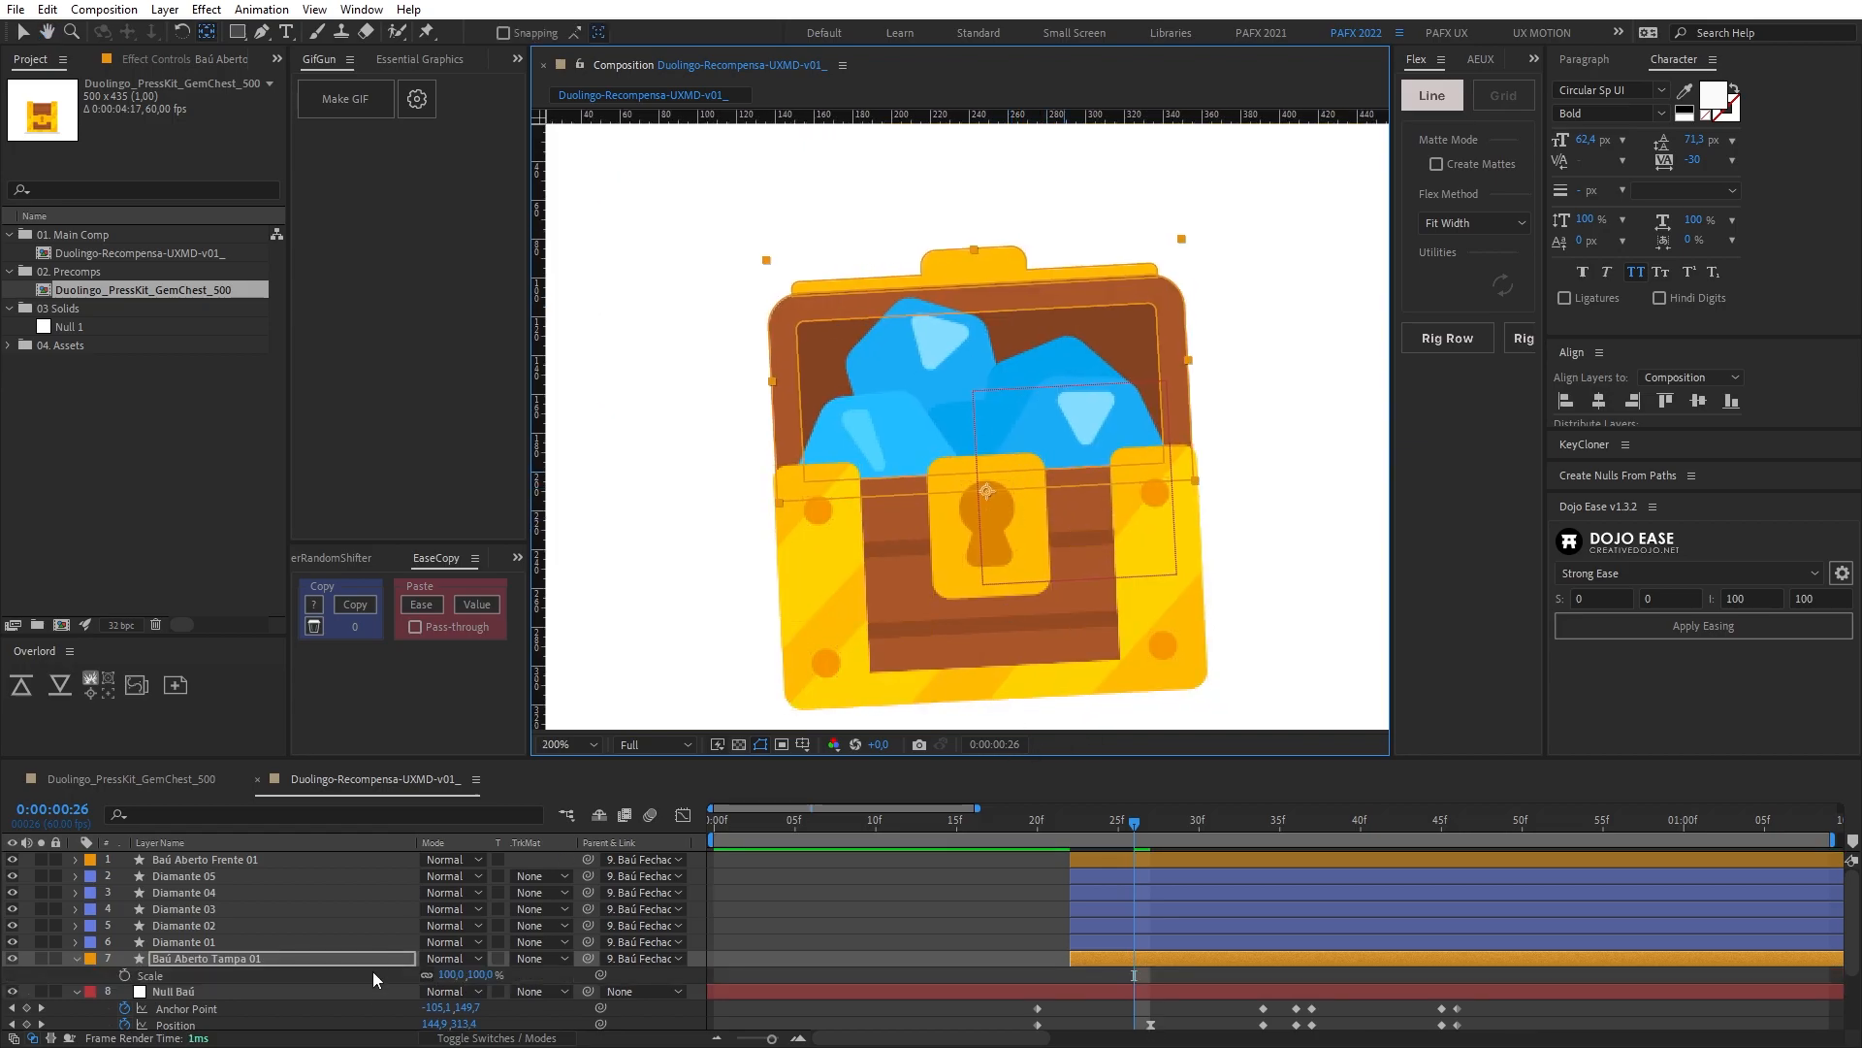
left_click(428, 974)
left_click_drag(483, 975, 485, 975)
mouse_move(1121, 833)
left_mouse_down()
mouse_move(1020, 838)
mouse_move(1103, 842)
mouse_move(1068, 852)
mouse_move(1077, 826)
mouse_move(1145, 832)
left_mouse_up()
left_click(124, 975)
left_click_drag(488, 974, 606, 970)
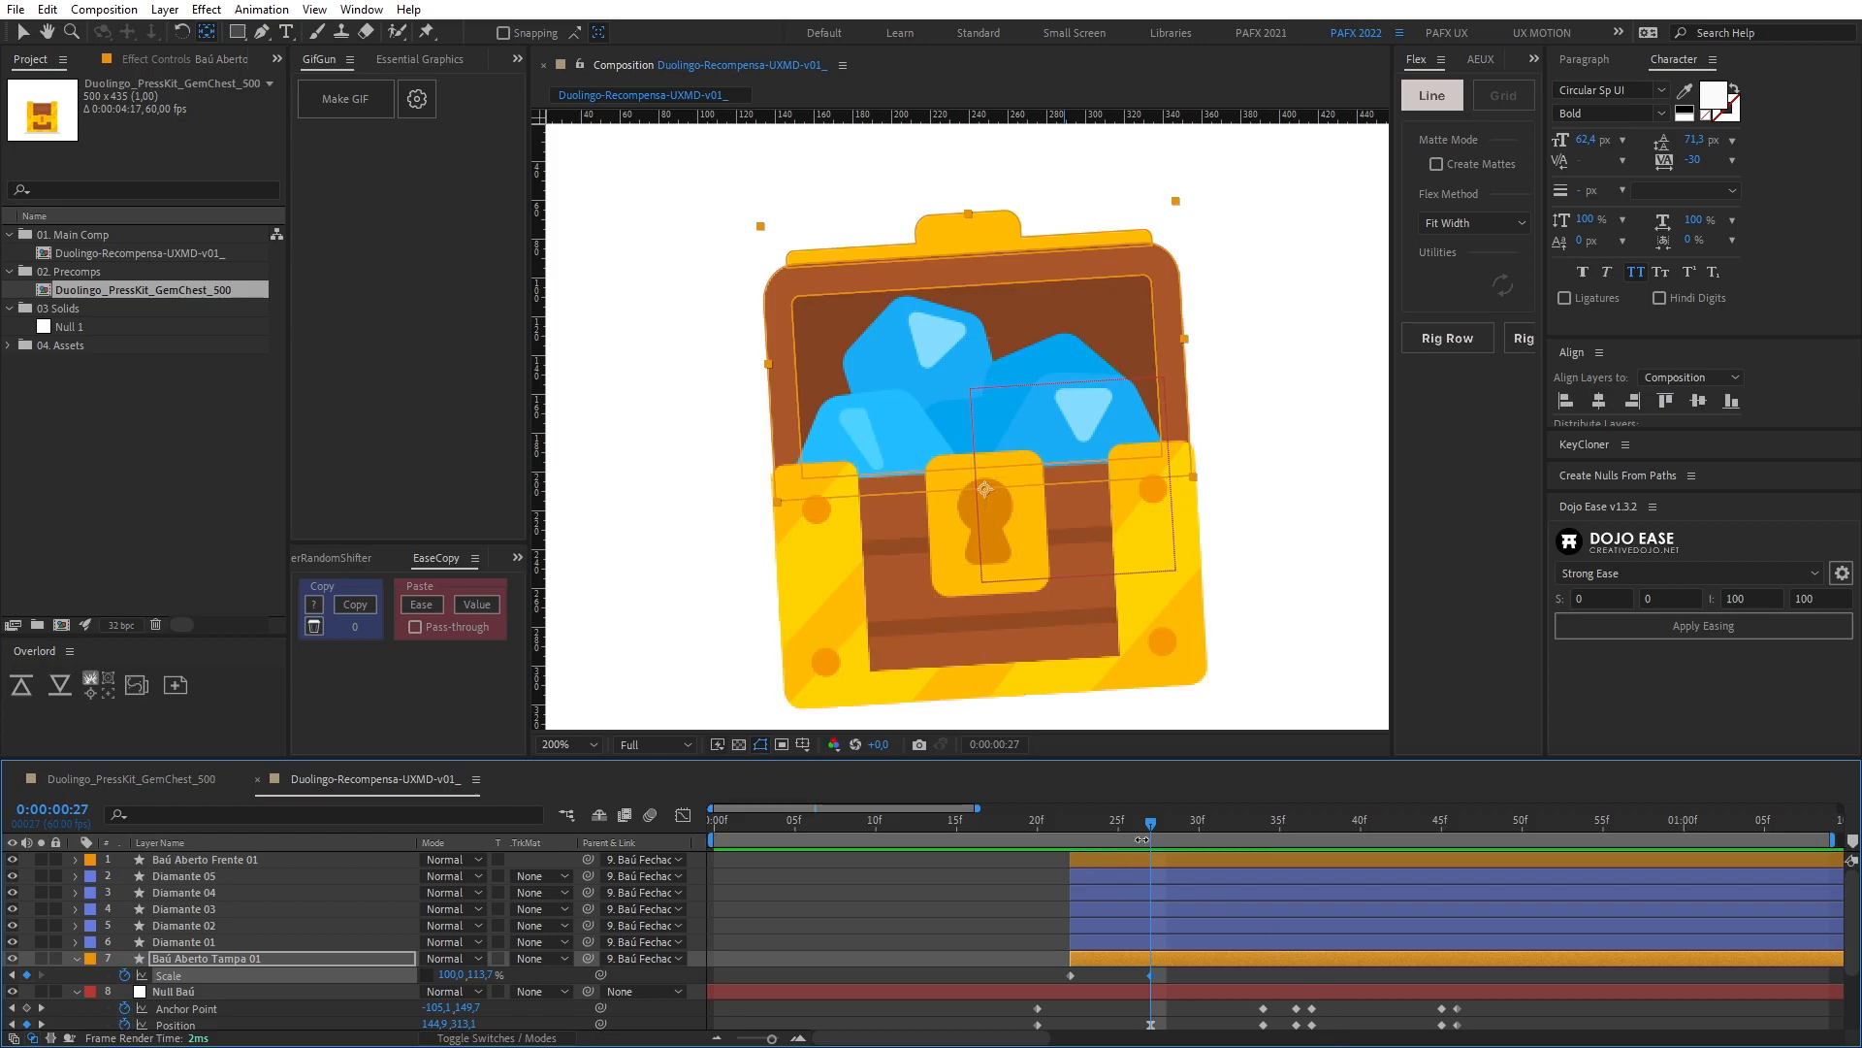
Step: Copy the lid's first Scale keyframe (100%) to frame 33
left_click_drag(1164, 833, 1249, 832)
left_click_drag(1028, 970, 1090, 984)
key("ctrl+c")
key("ctrl+v")
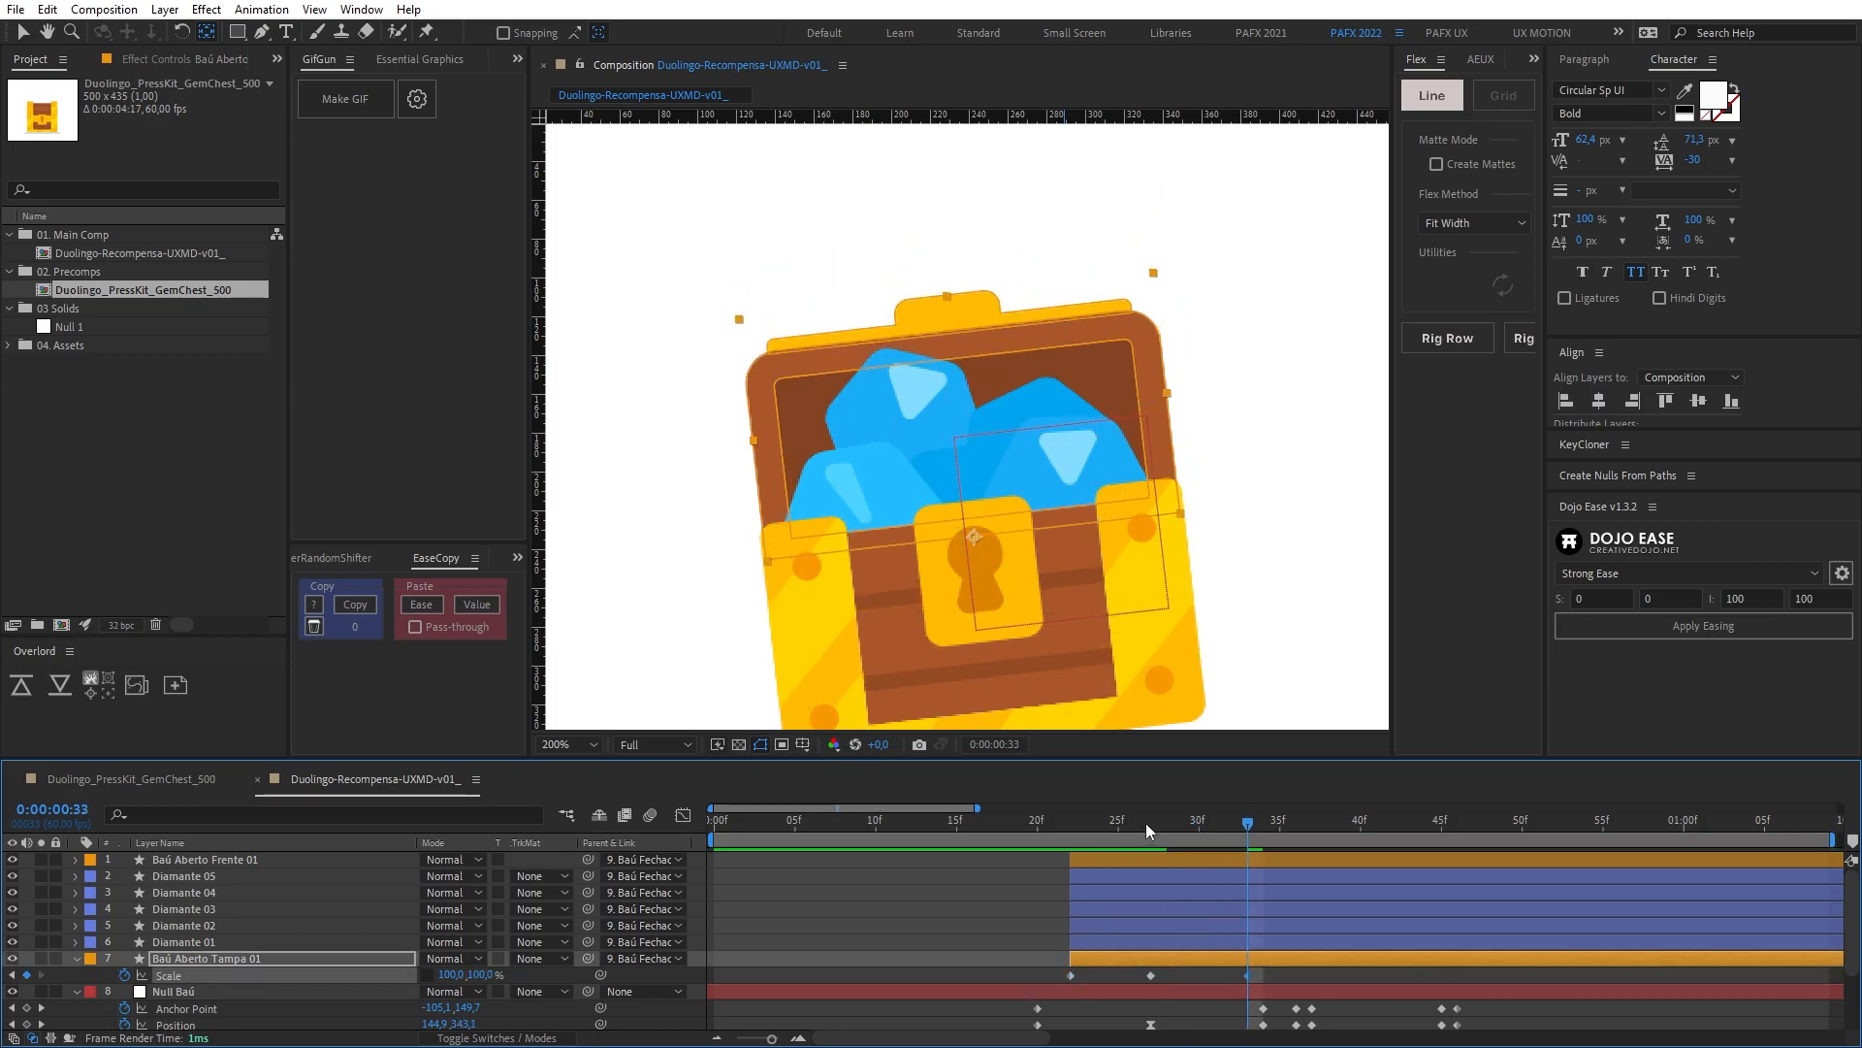
Step: Easy-ease the lid's Scale keyframe at frame 27 with 100% incoming and outgoing influence, and preview the whole composition
left_click(1150, 975)
key("F9")
key("ctrl+shift+k")
left_click(764, 545)
type("100")
key("Tab")
key("Tab")
key("Tab")
type("100")
key("Return")
key("space")
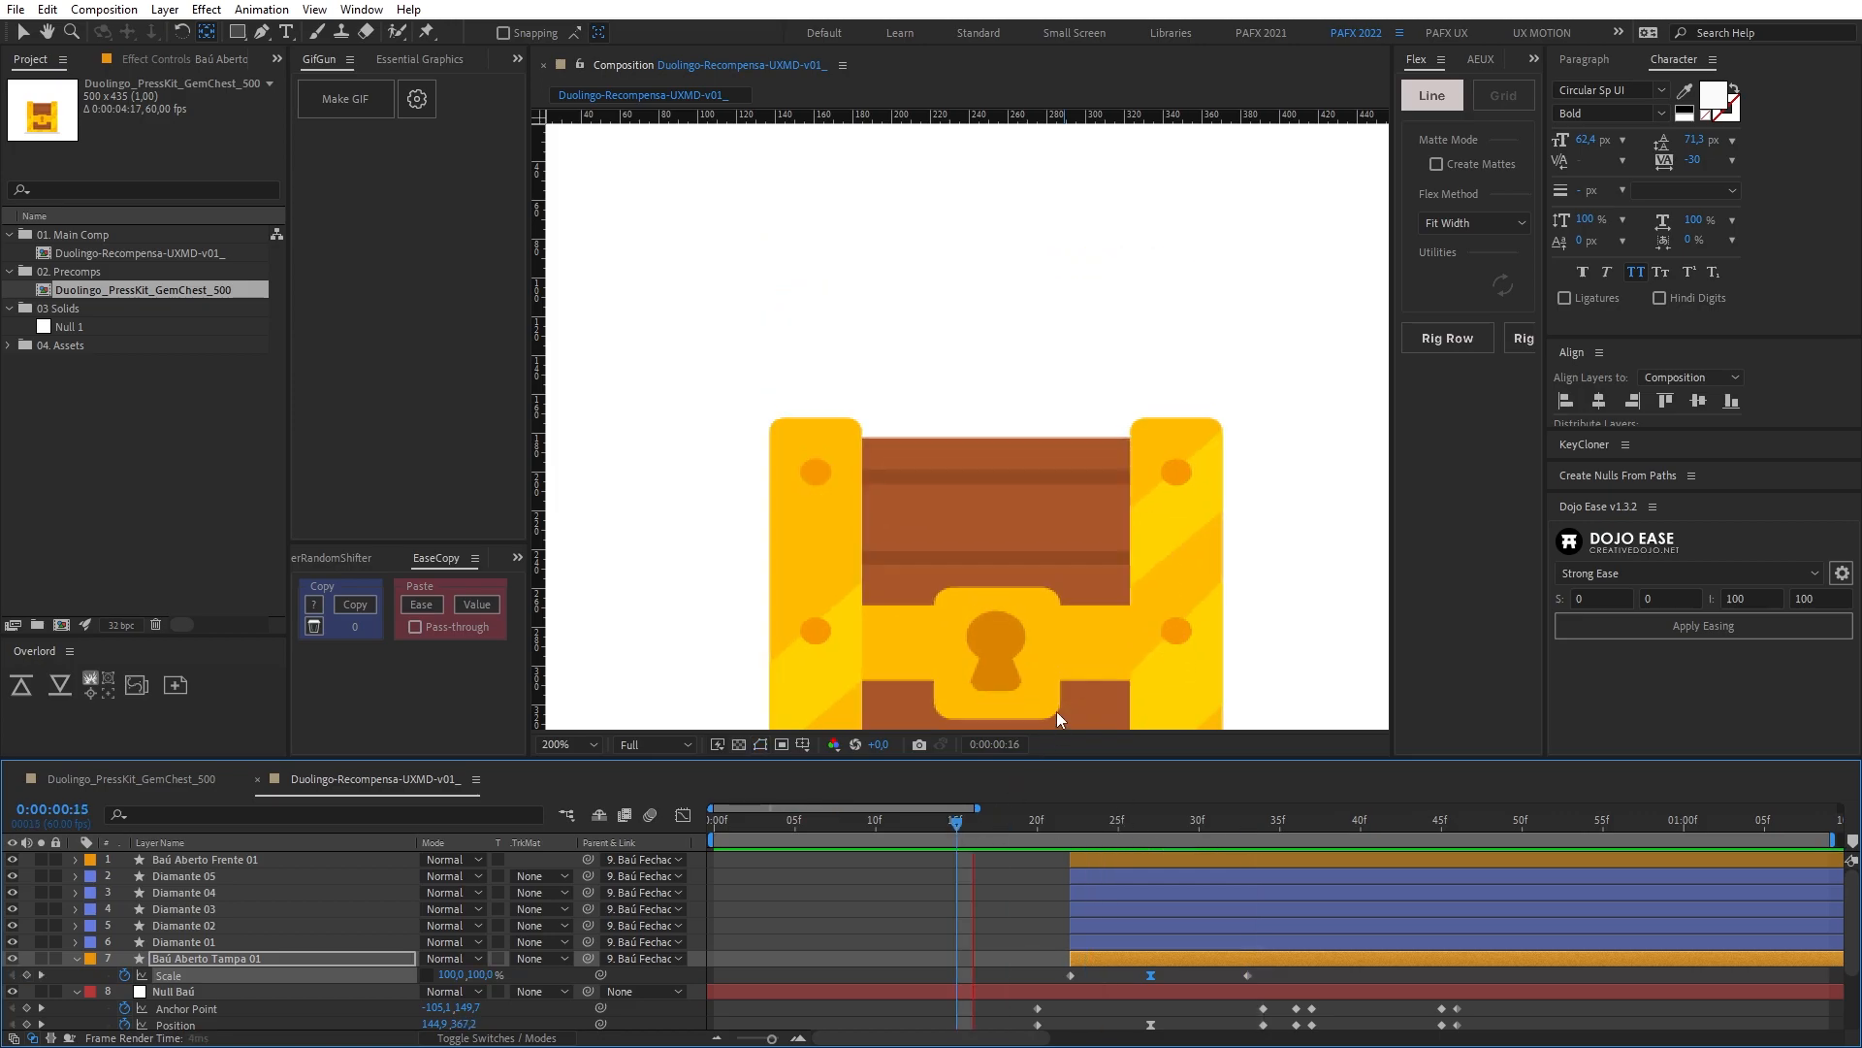
key("alt+slash")
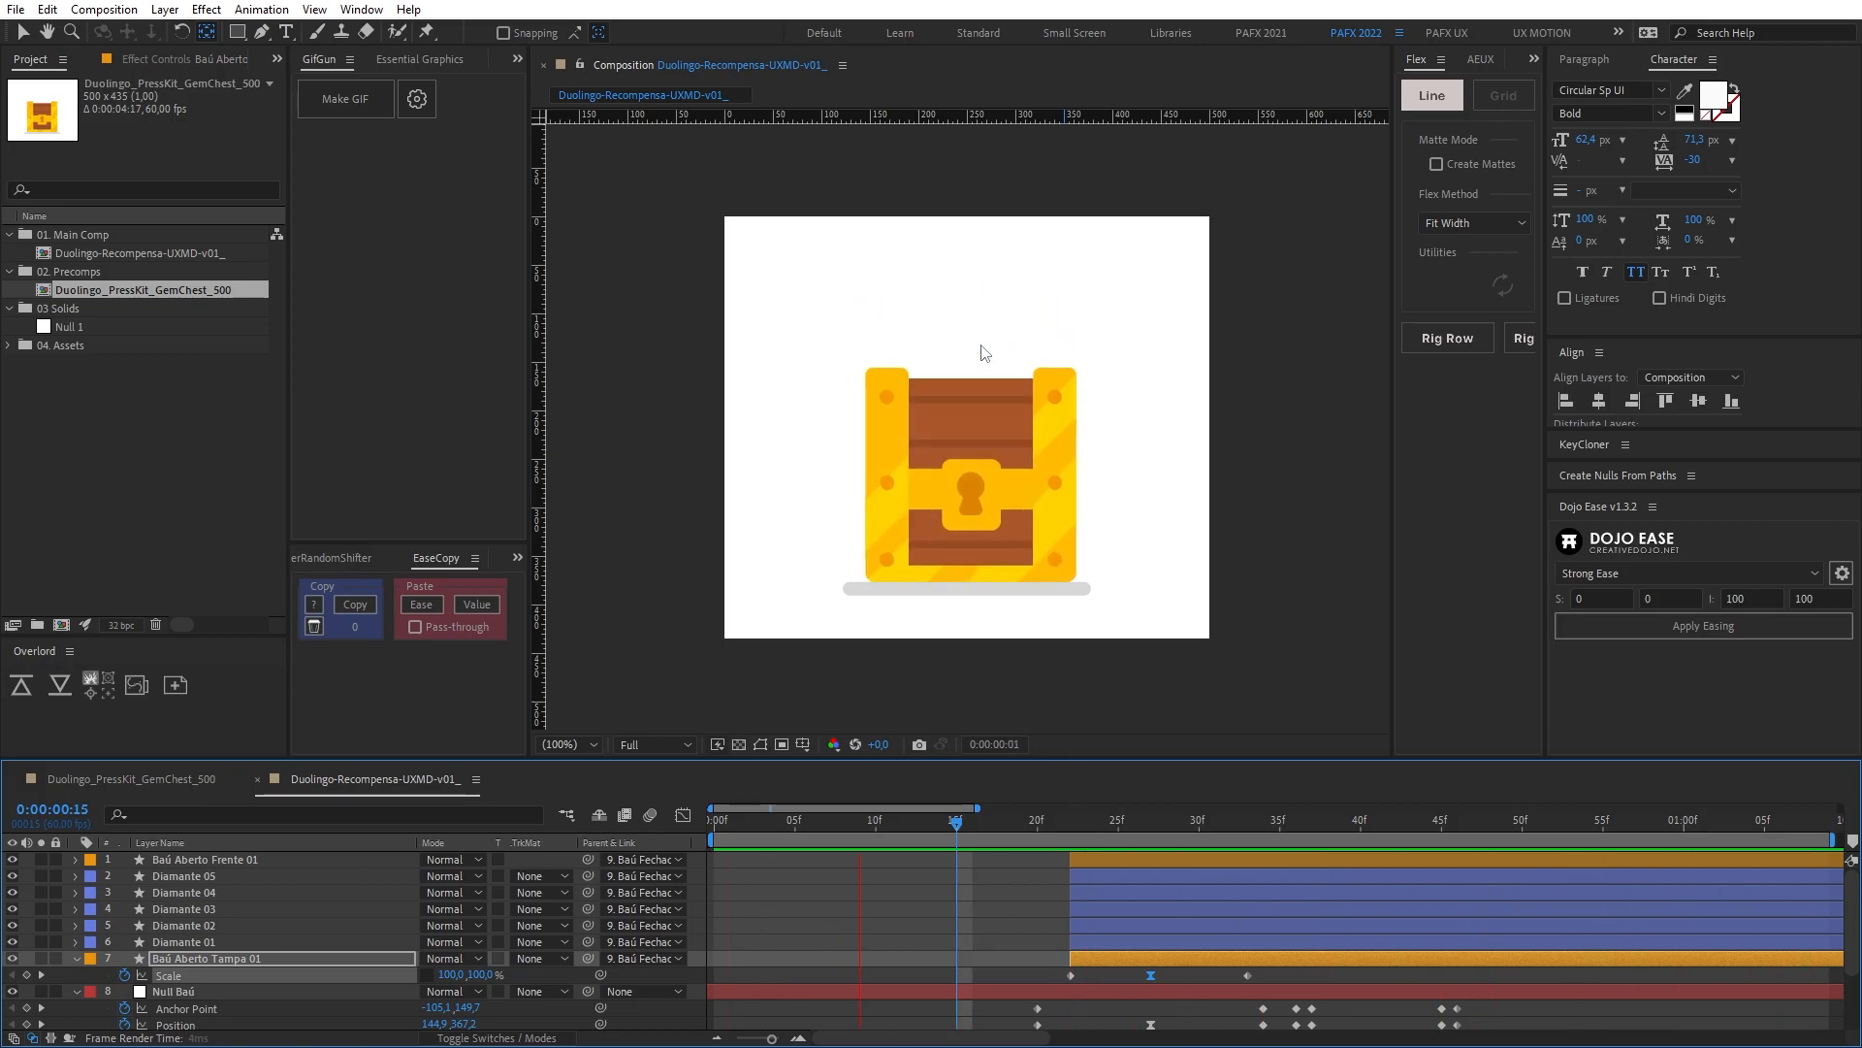
Step: Retime the lid's stretch with the Scale peak at frame 29 and its return keyframe at frame 35, and preview it
left_click_drag(1048, 820, 1179, 907)
left_click_drag(1125, 971, 1278, 1002)
left_click_drag(1155, 979, 1183, 976)
left_click_drag(1154, 841, 1329, 854)
left_click_drag(1225, 883, 1038, 885)
key("space")
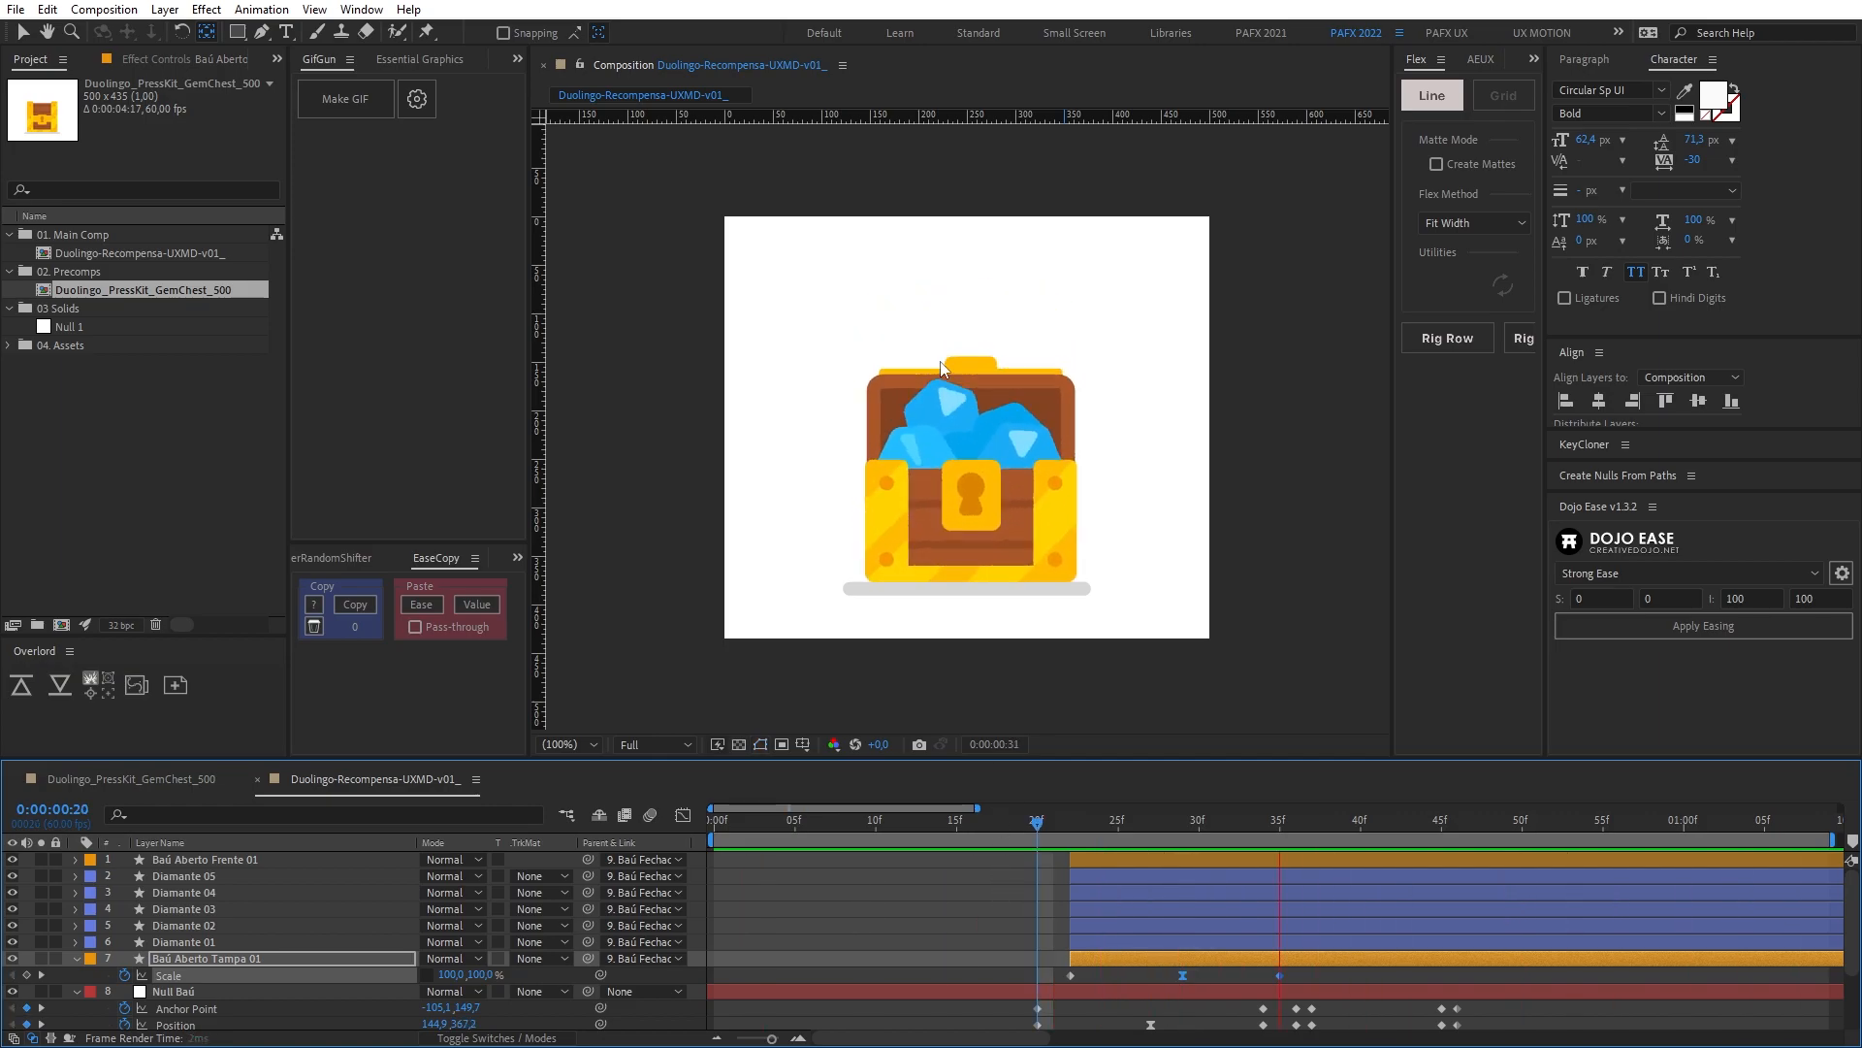
Step: Extend the lid's Scale animation with a 100% keyframe at frame 45 and a vertical squash to 96.6% at frame 40
left_click_drag(1141, 830, 1277, 850)
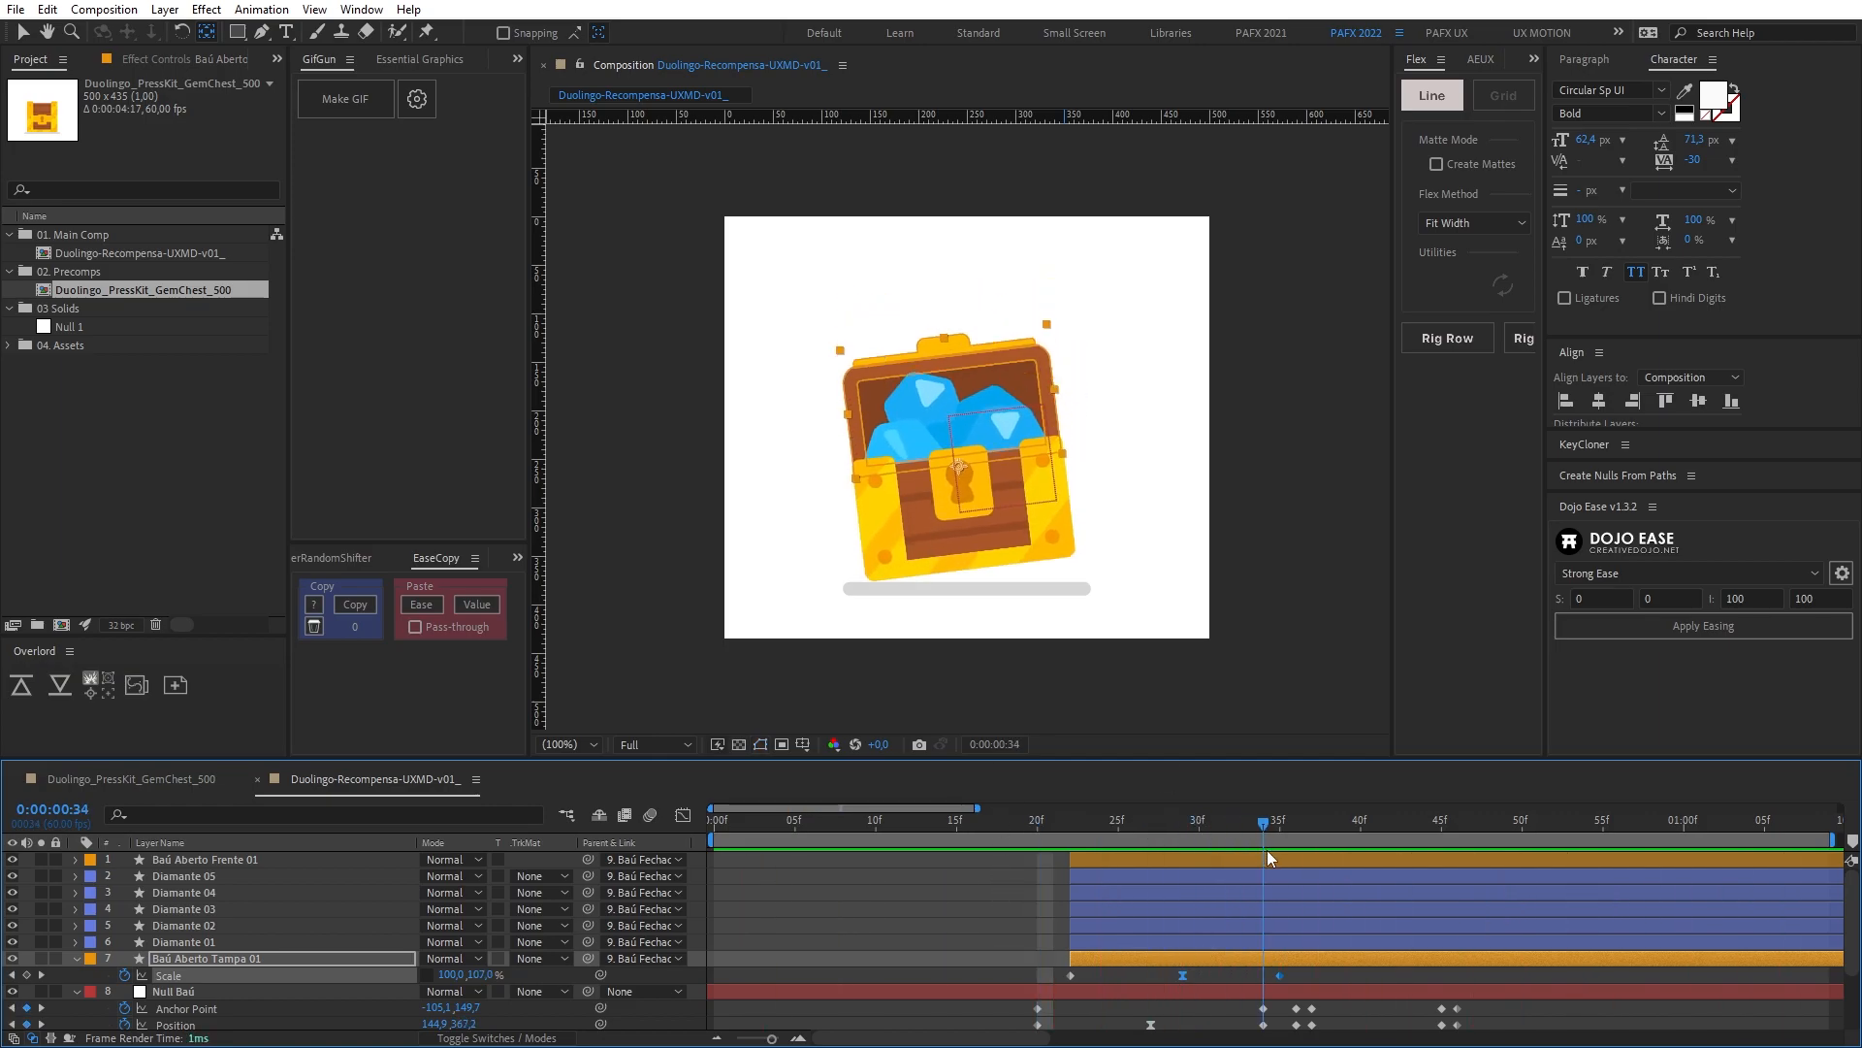
scroll(978, 439, "up", 2)
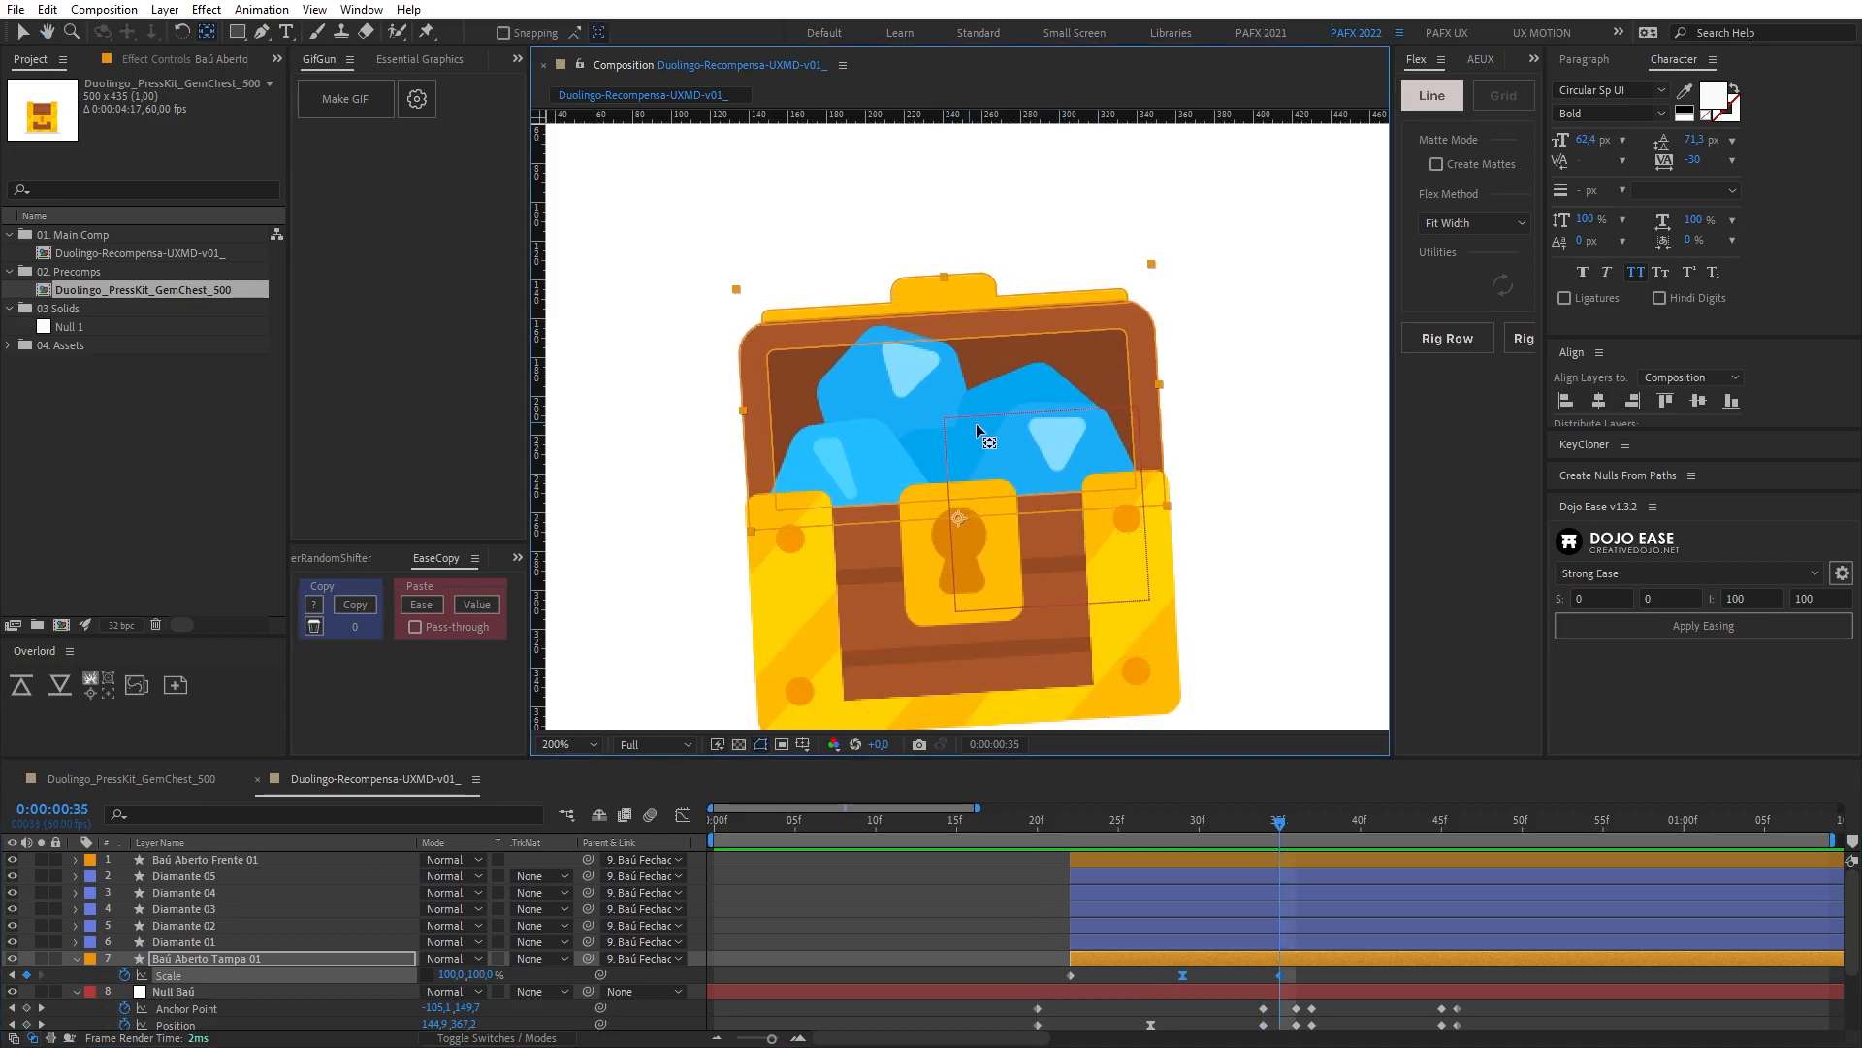
left_click(1344, 980)
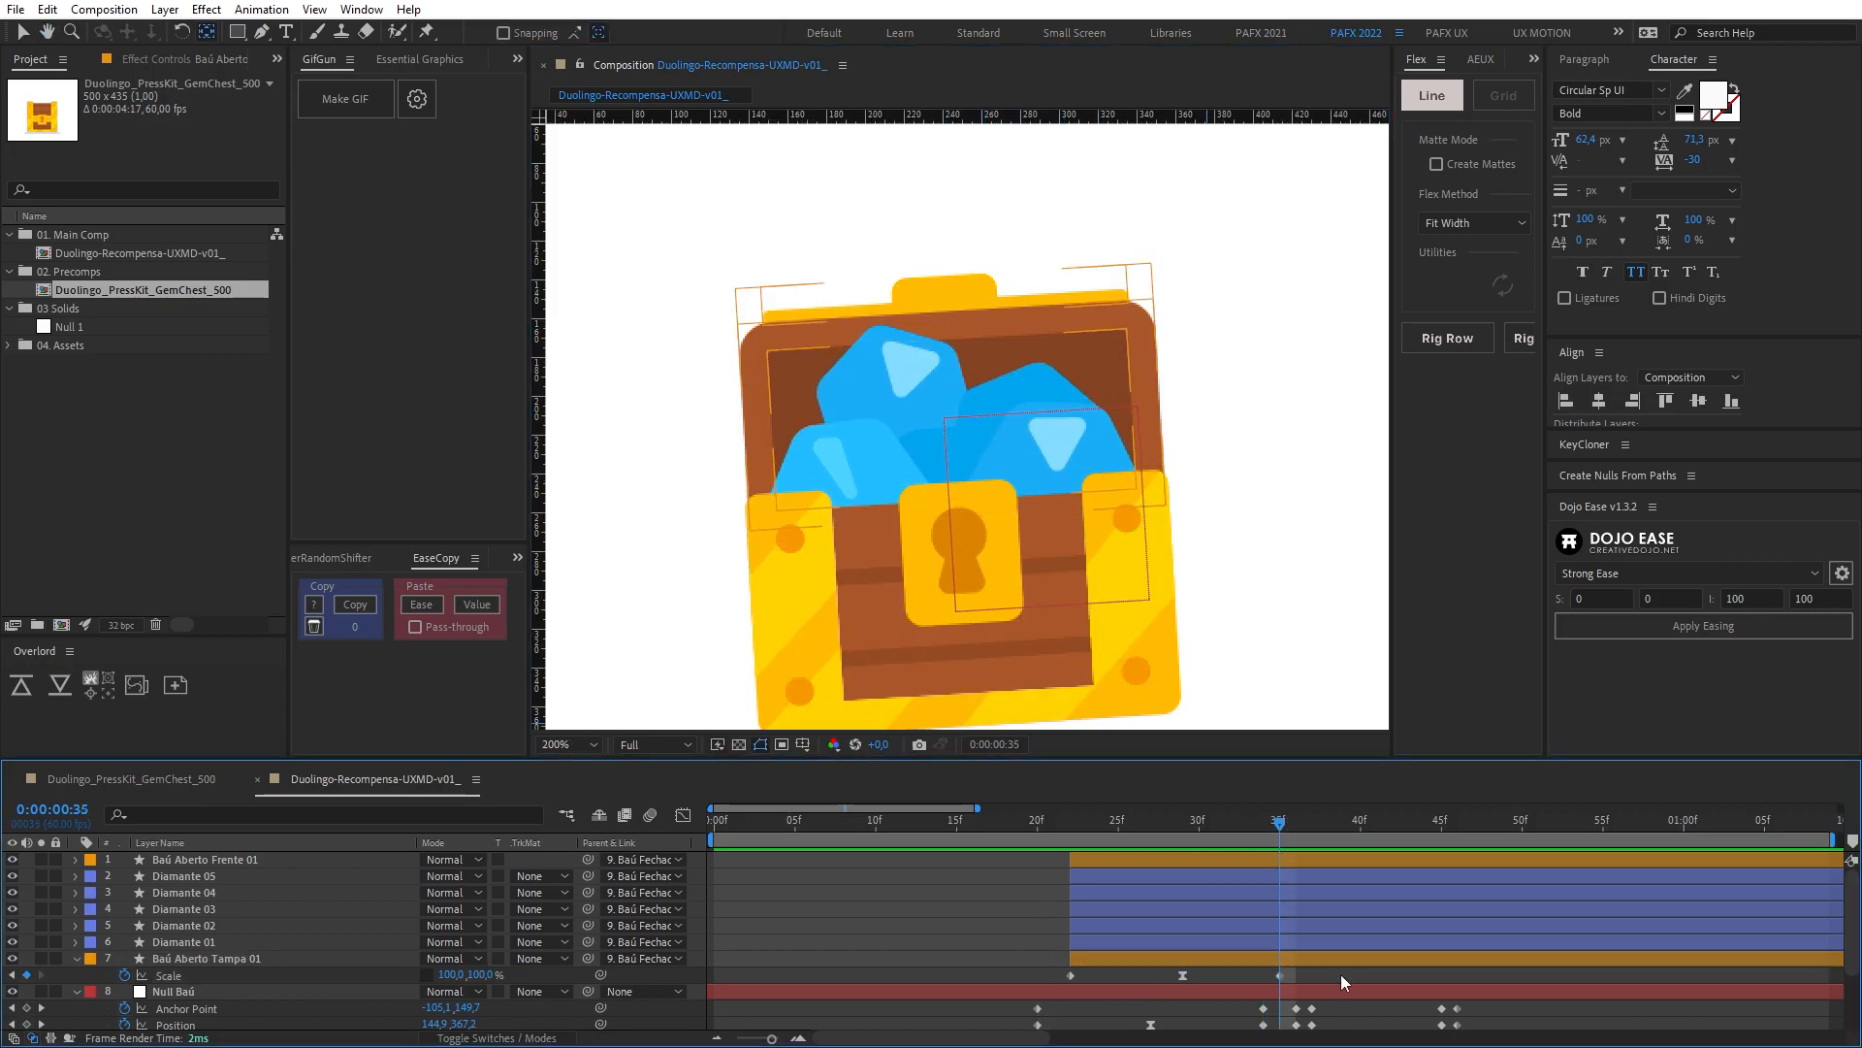
key("shift+Page_Down")
left_click(1286, 958)
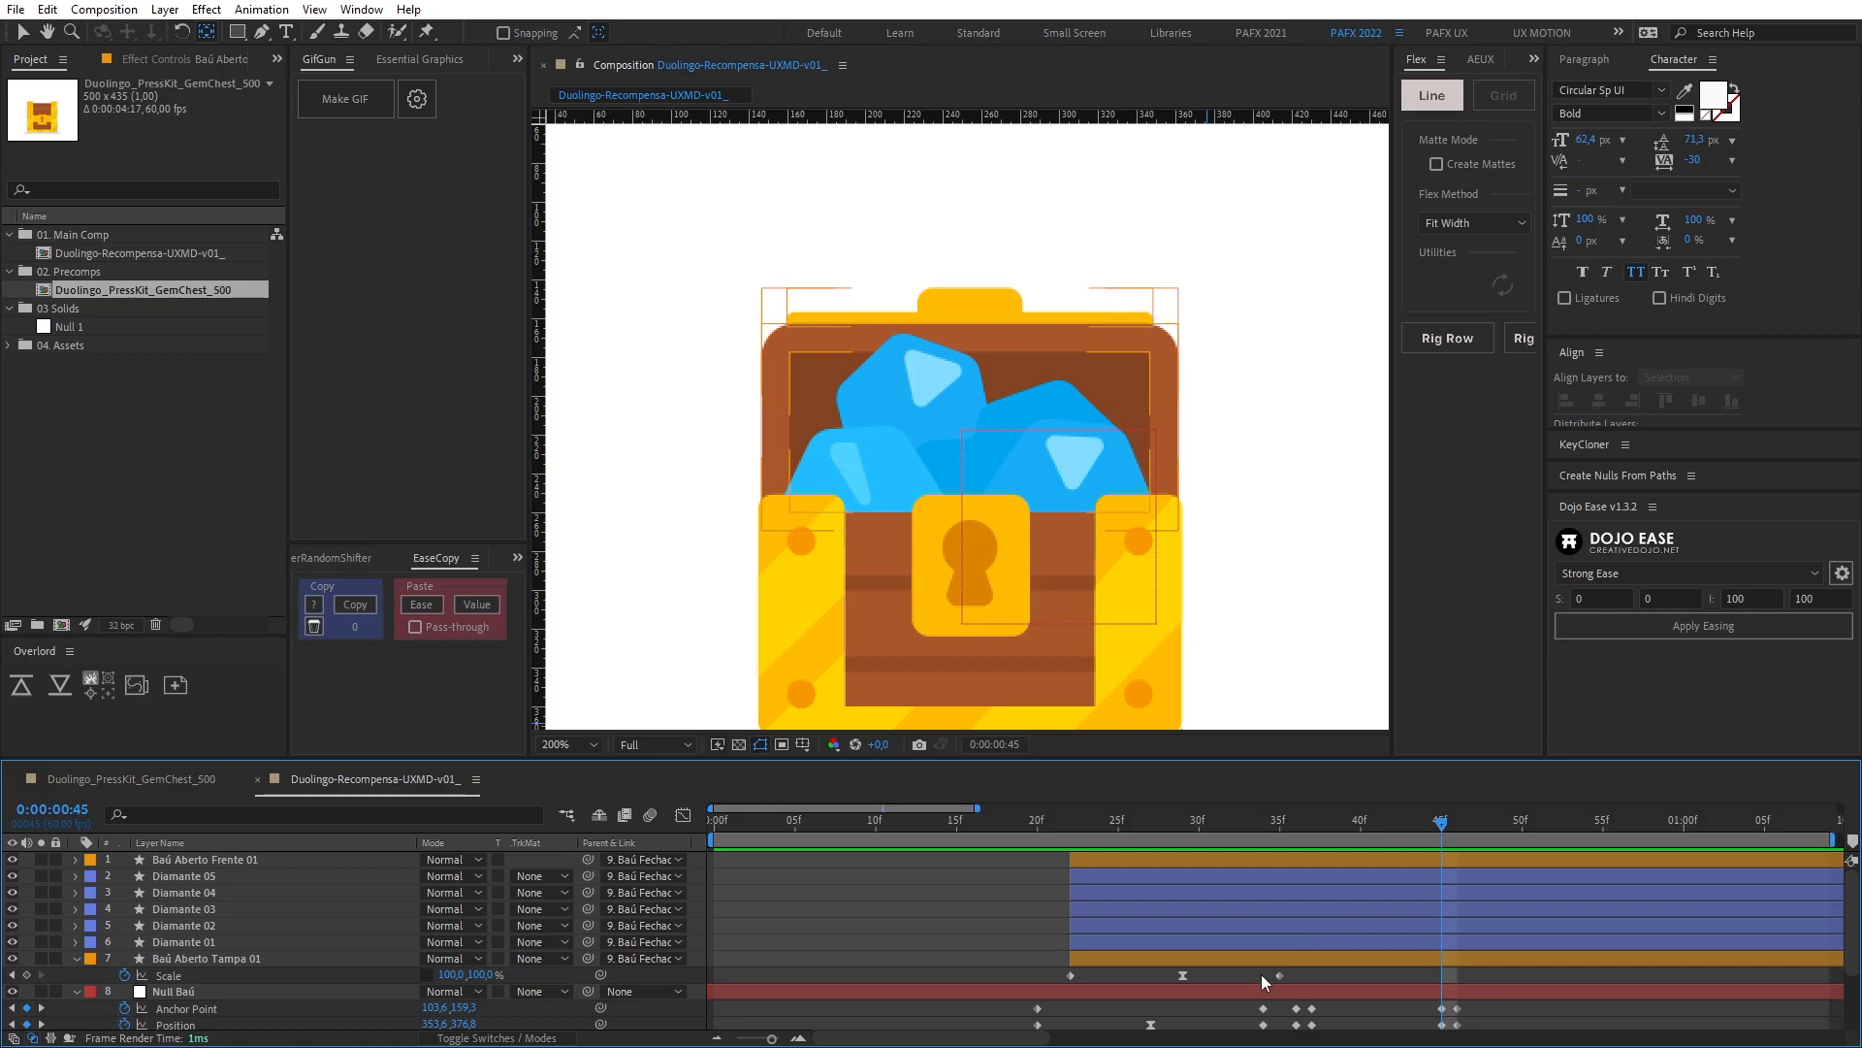
key("alt+shift+s")
key("Page_Up")
key("Page_Up")
key("Page_Up")
key("Page_Up")
key("Page_Up")
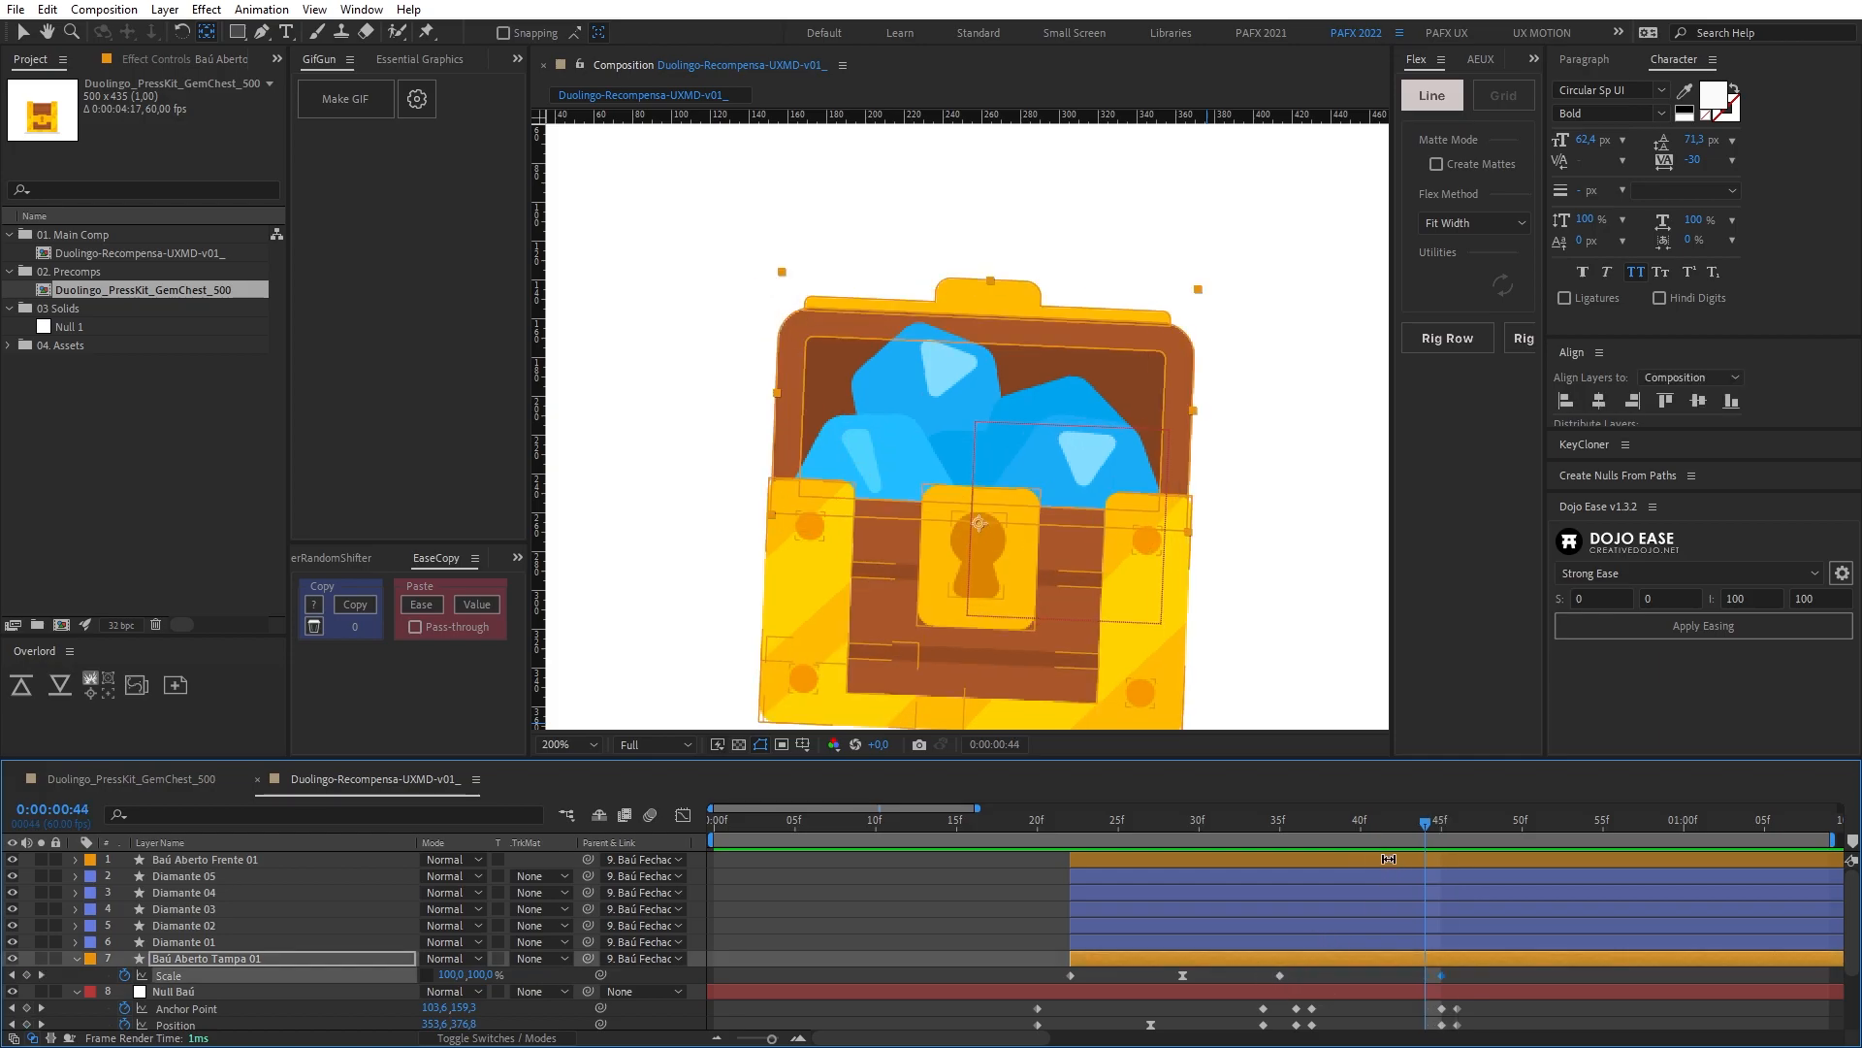
left_click_drag(479, 975, 458, 989)
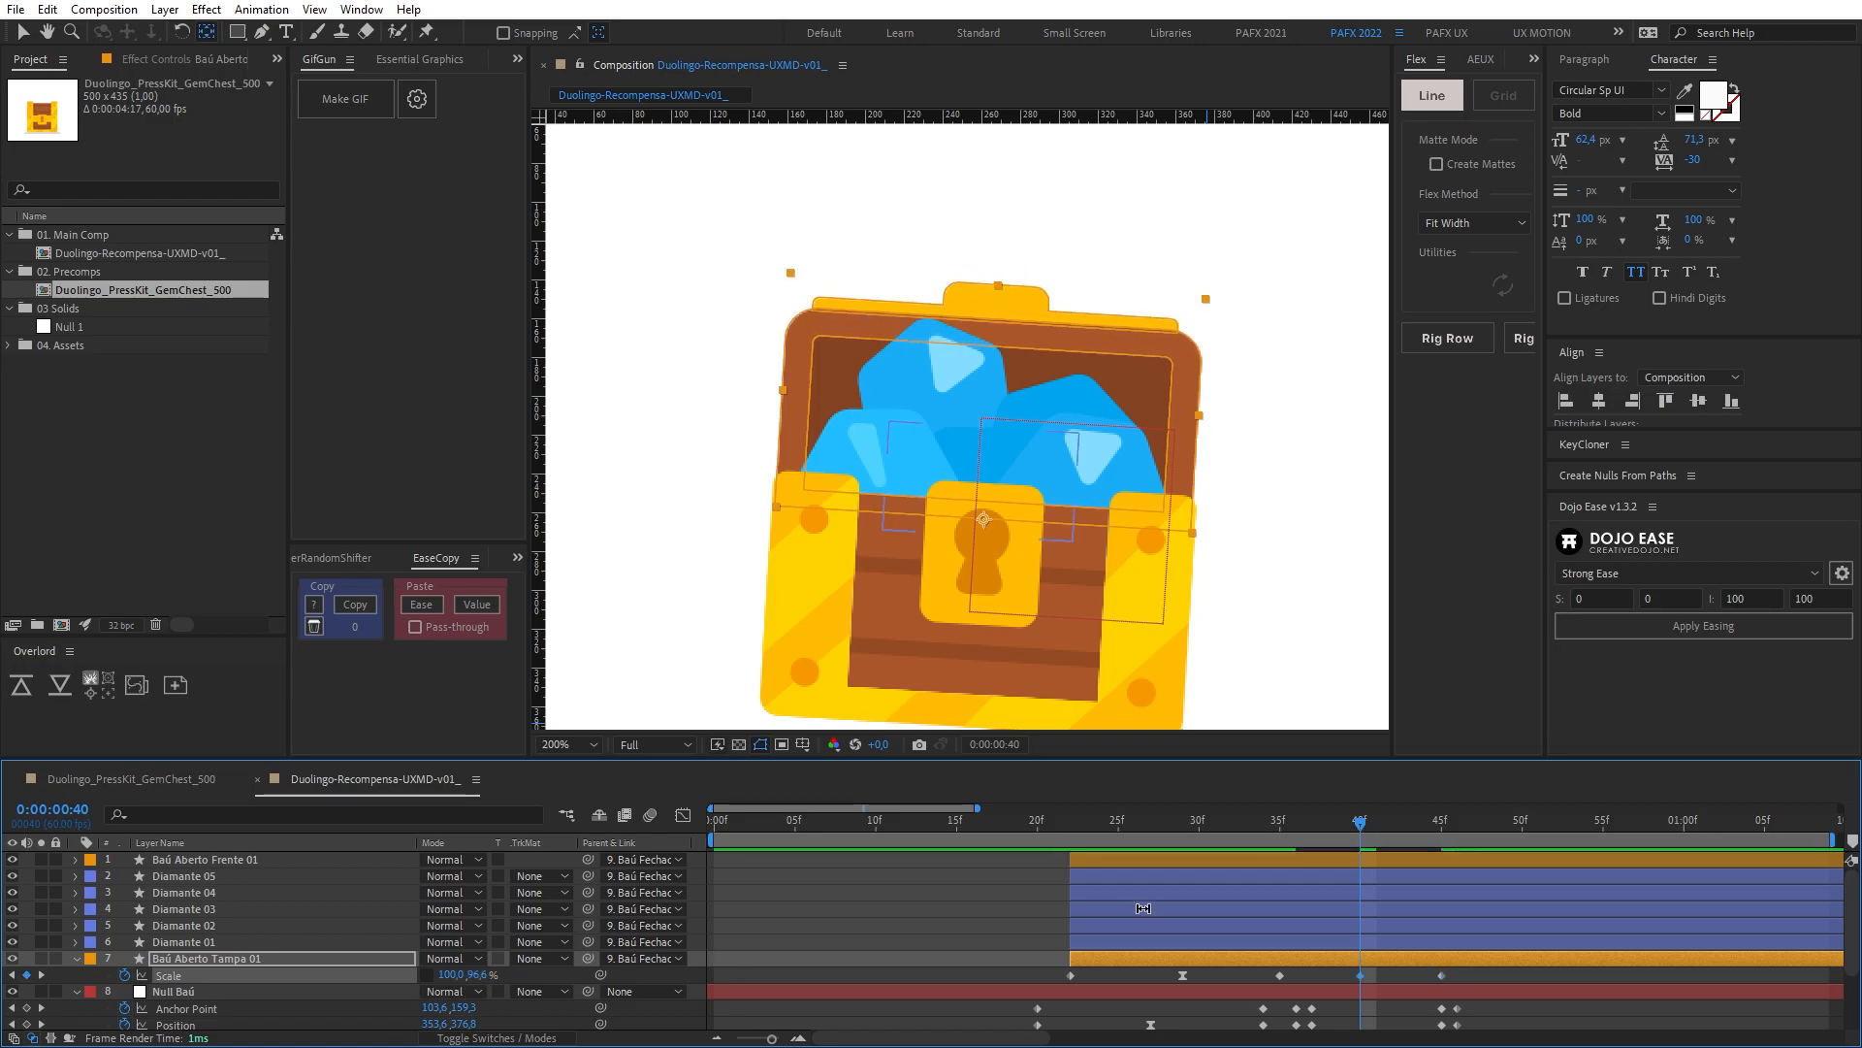
Step: Preview the lid's bounce and shift its last two Scale keyframes two frames later, to frames 42 and 47
left_click(1006, 825)
key("space")
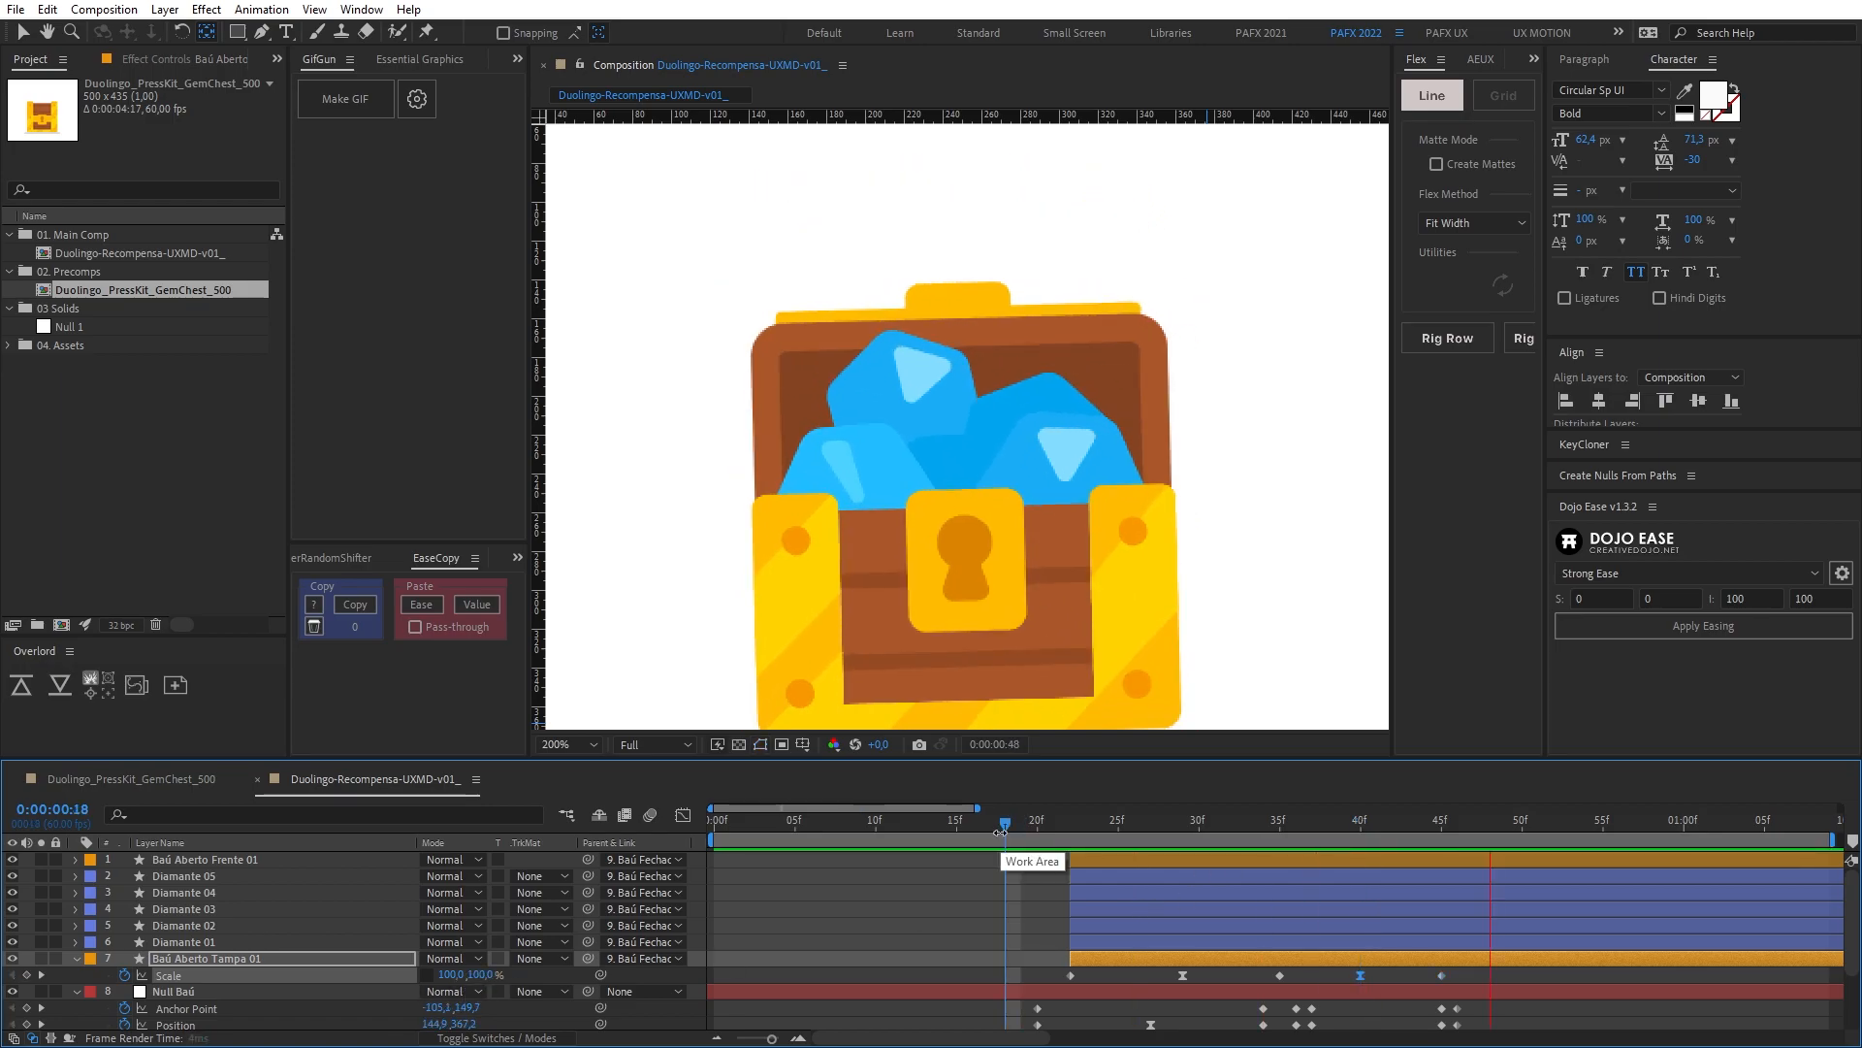
key("space")
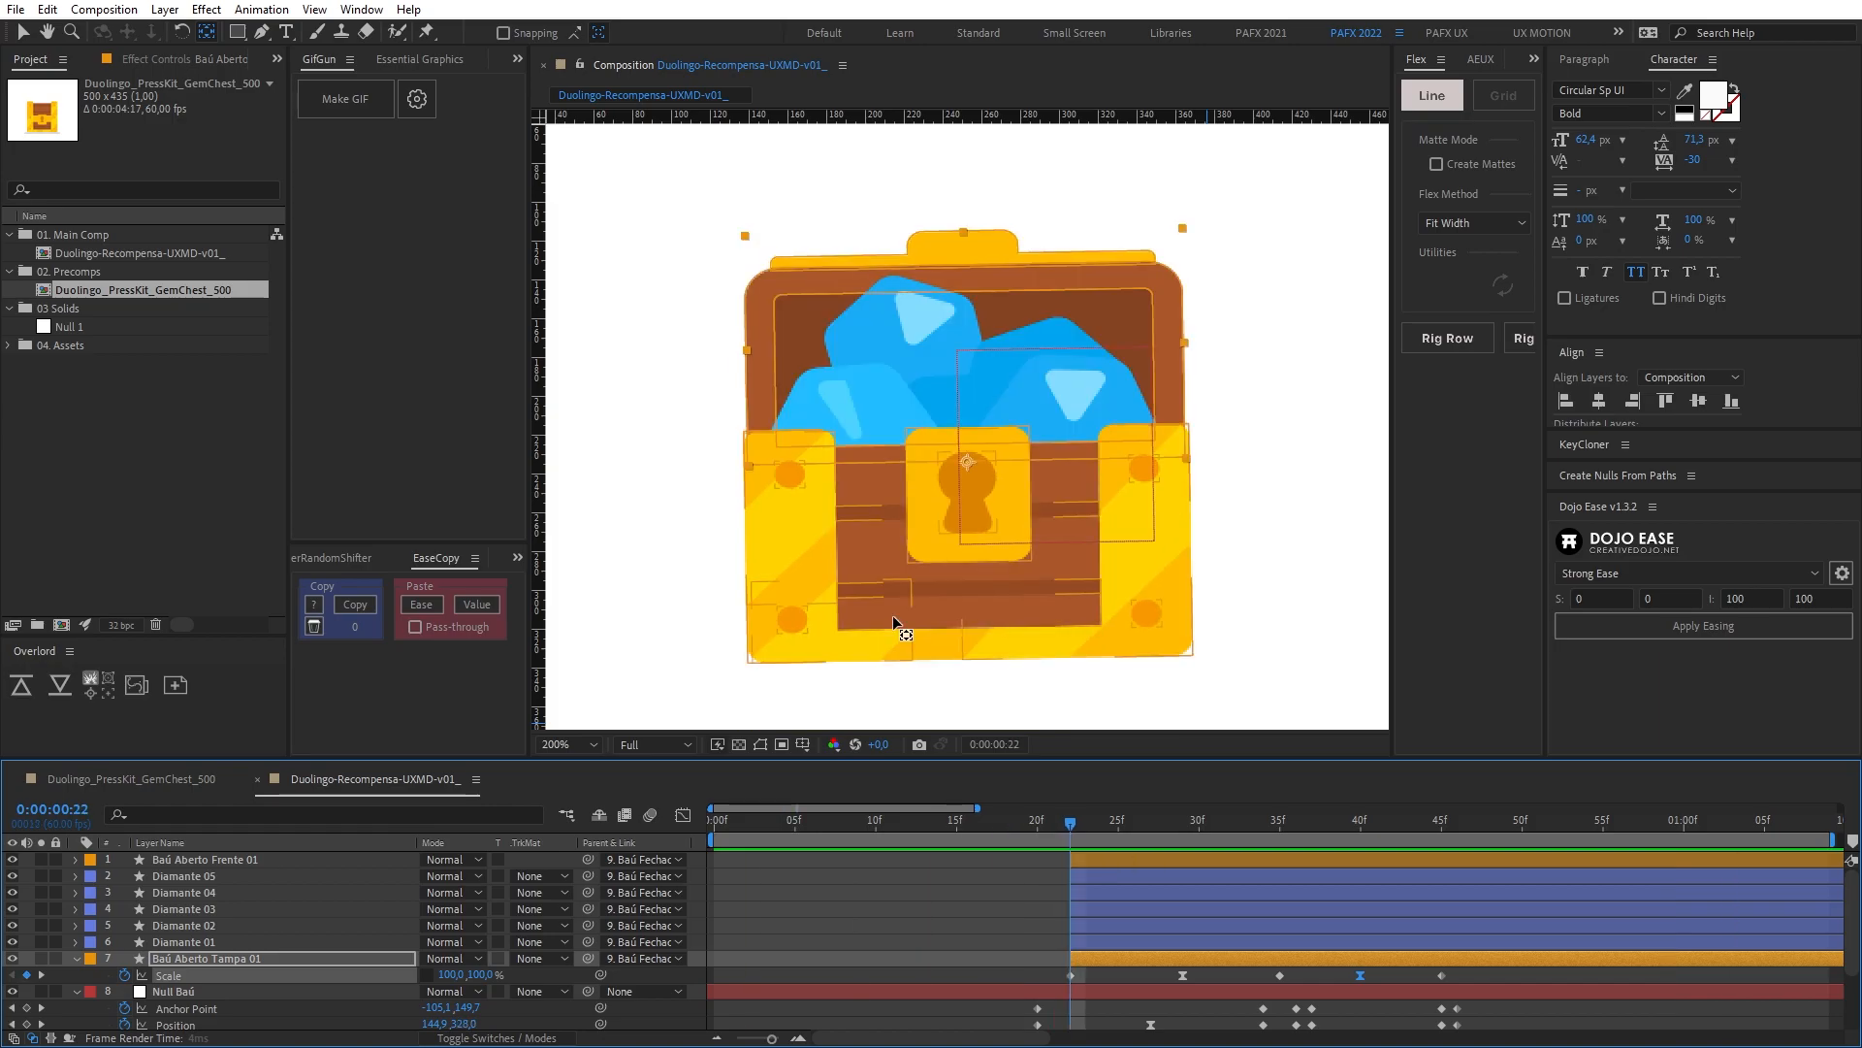
scroll(894, 633, "down", 1)
key("space")
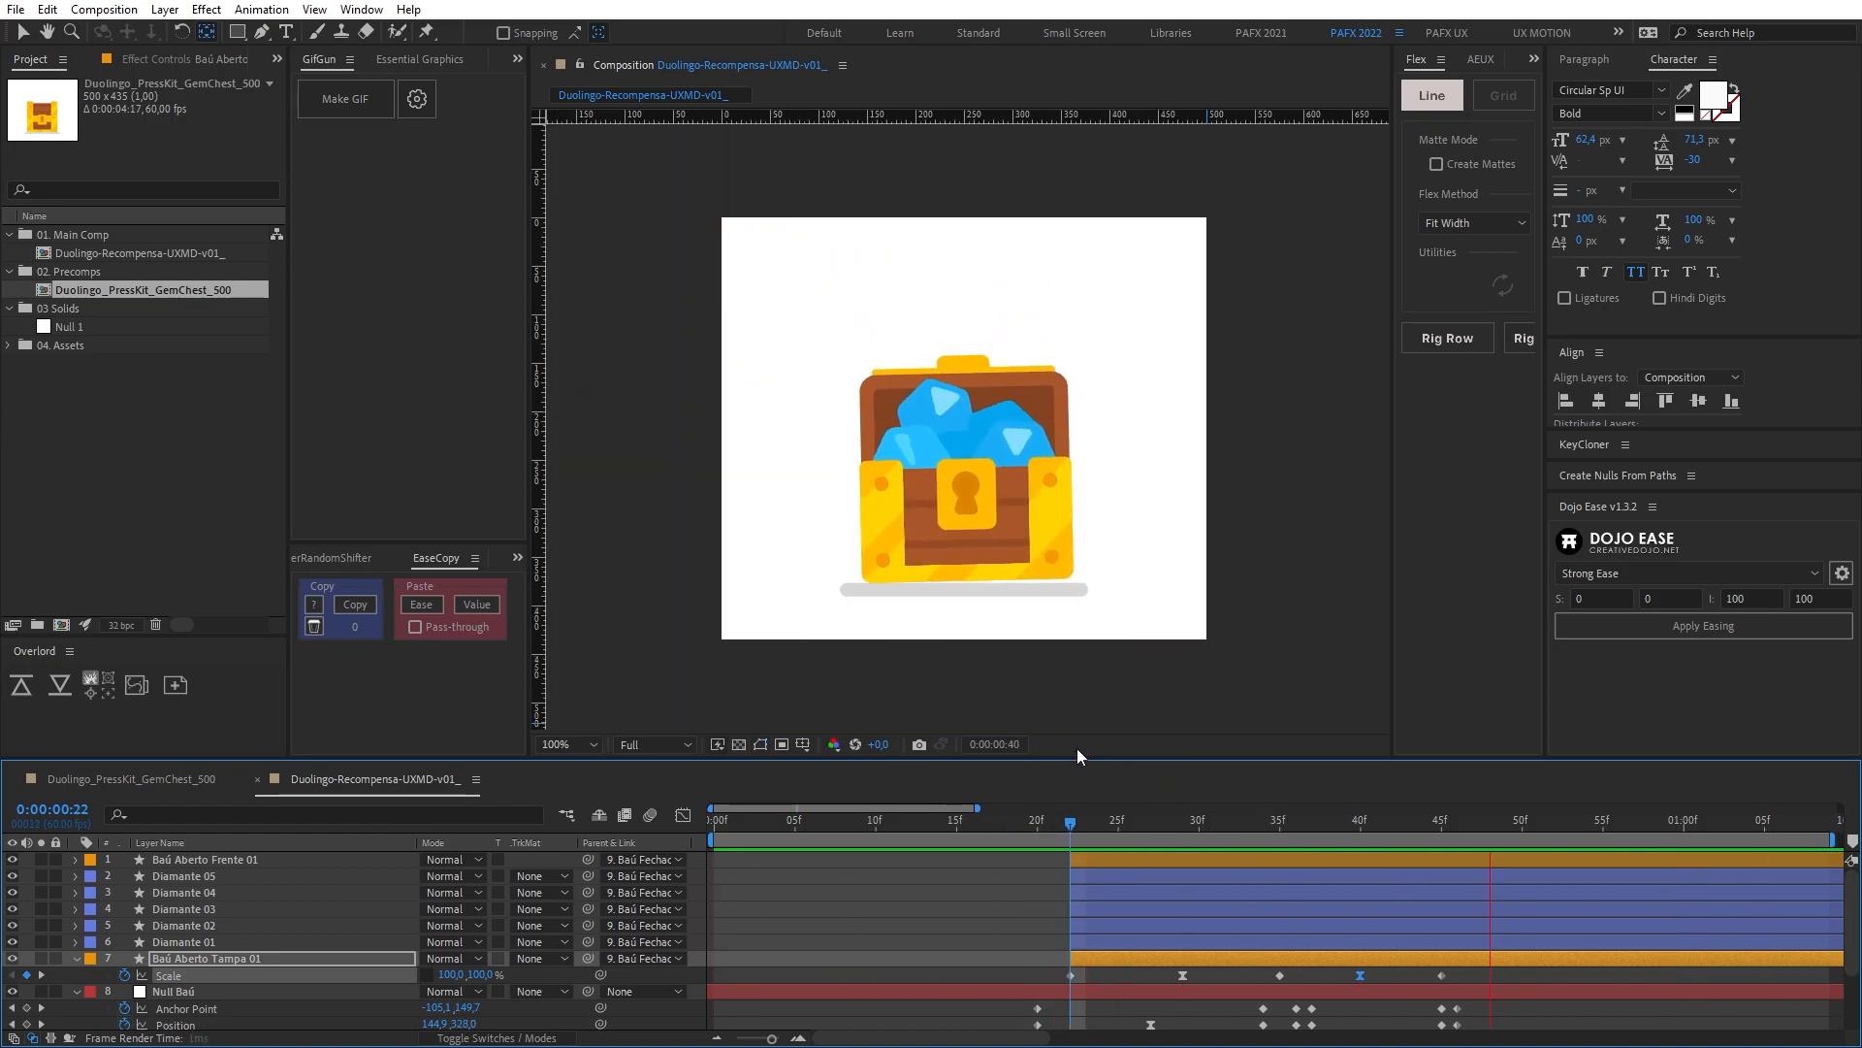
left_click_drag(1422, 980, 1487, 978)
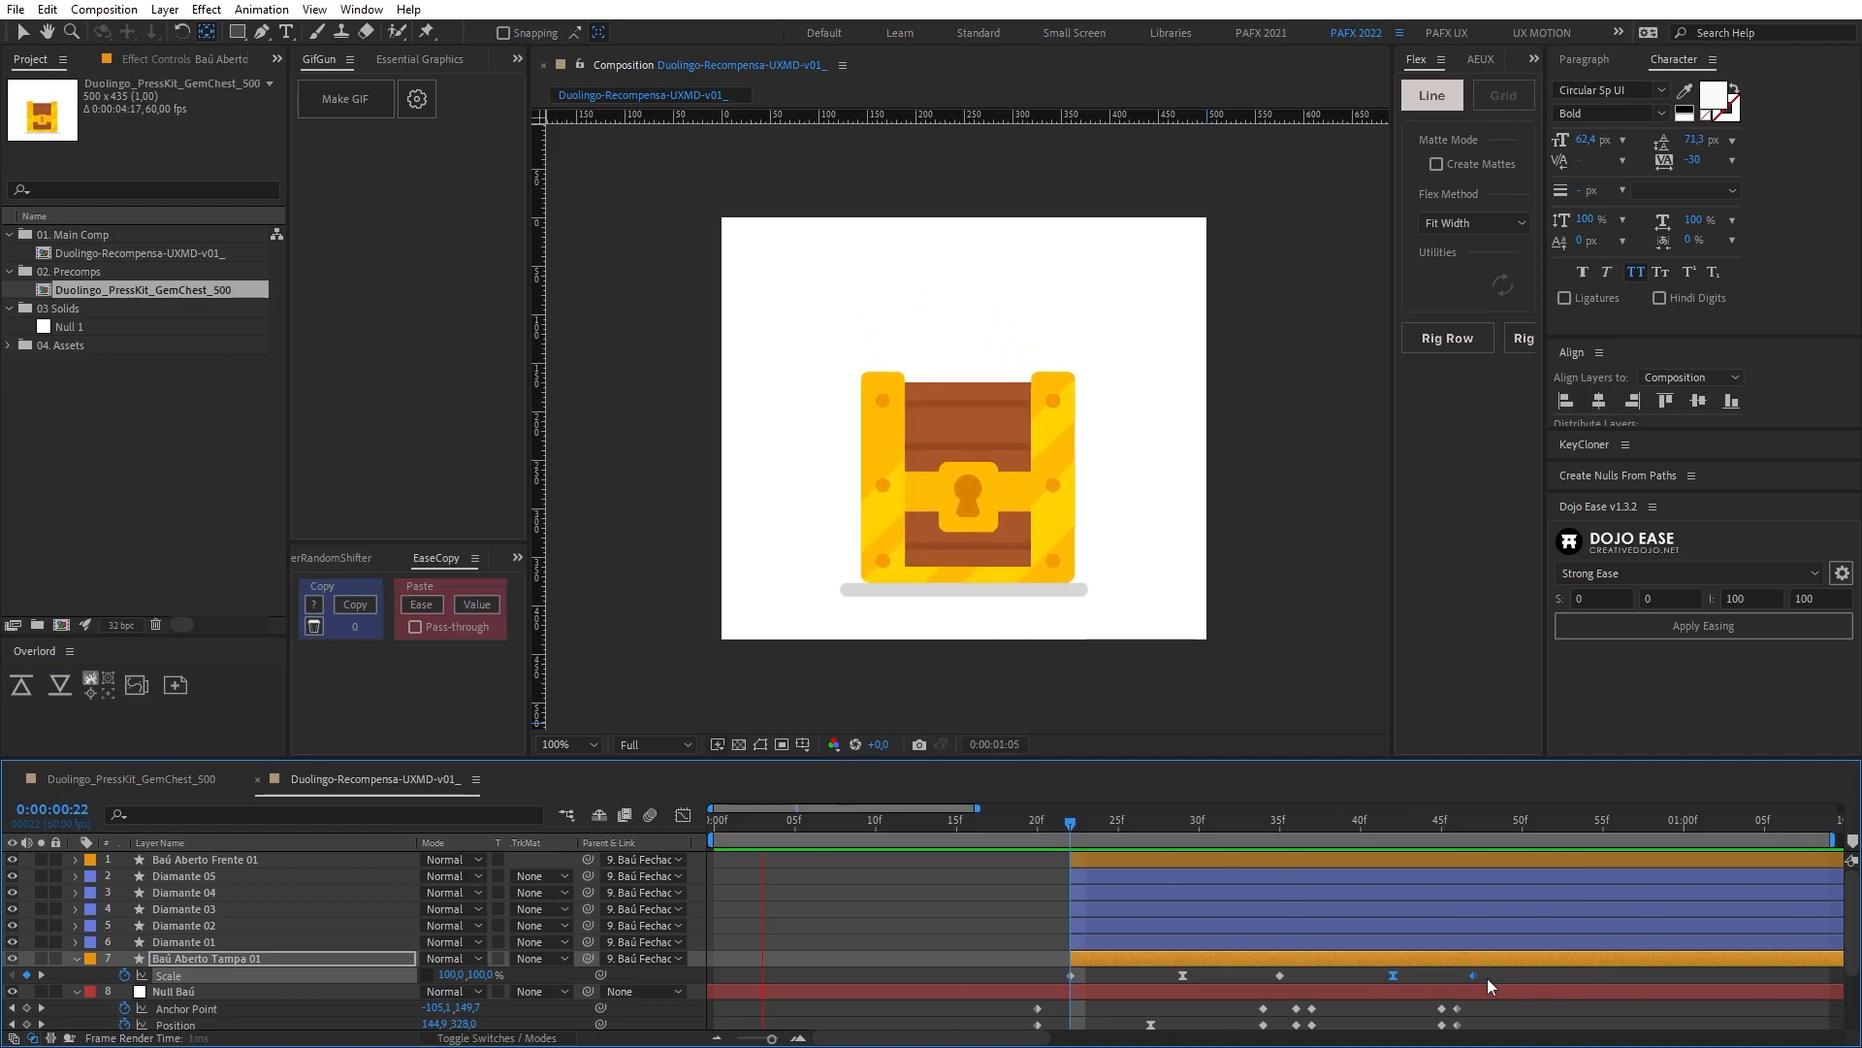
Step: Set the lid's vertical Scale at frame 35 to 97%
left_click_drag(1277, 820, 1282, 877)
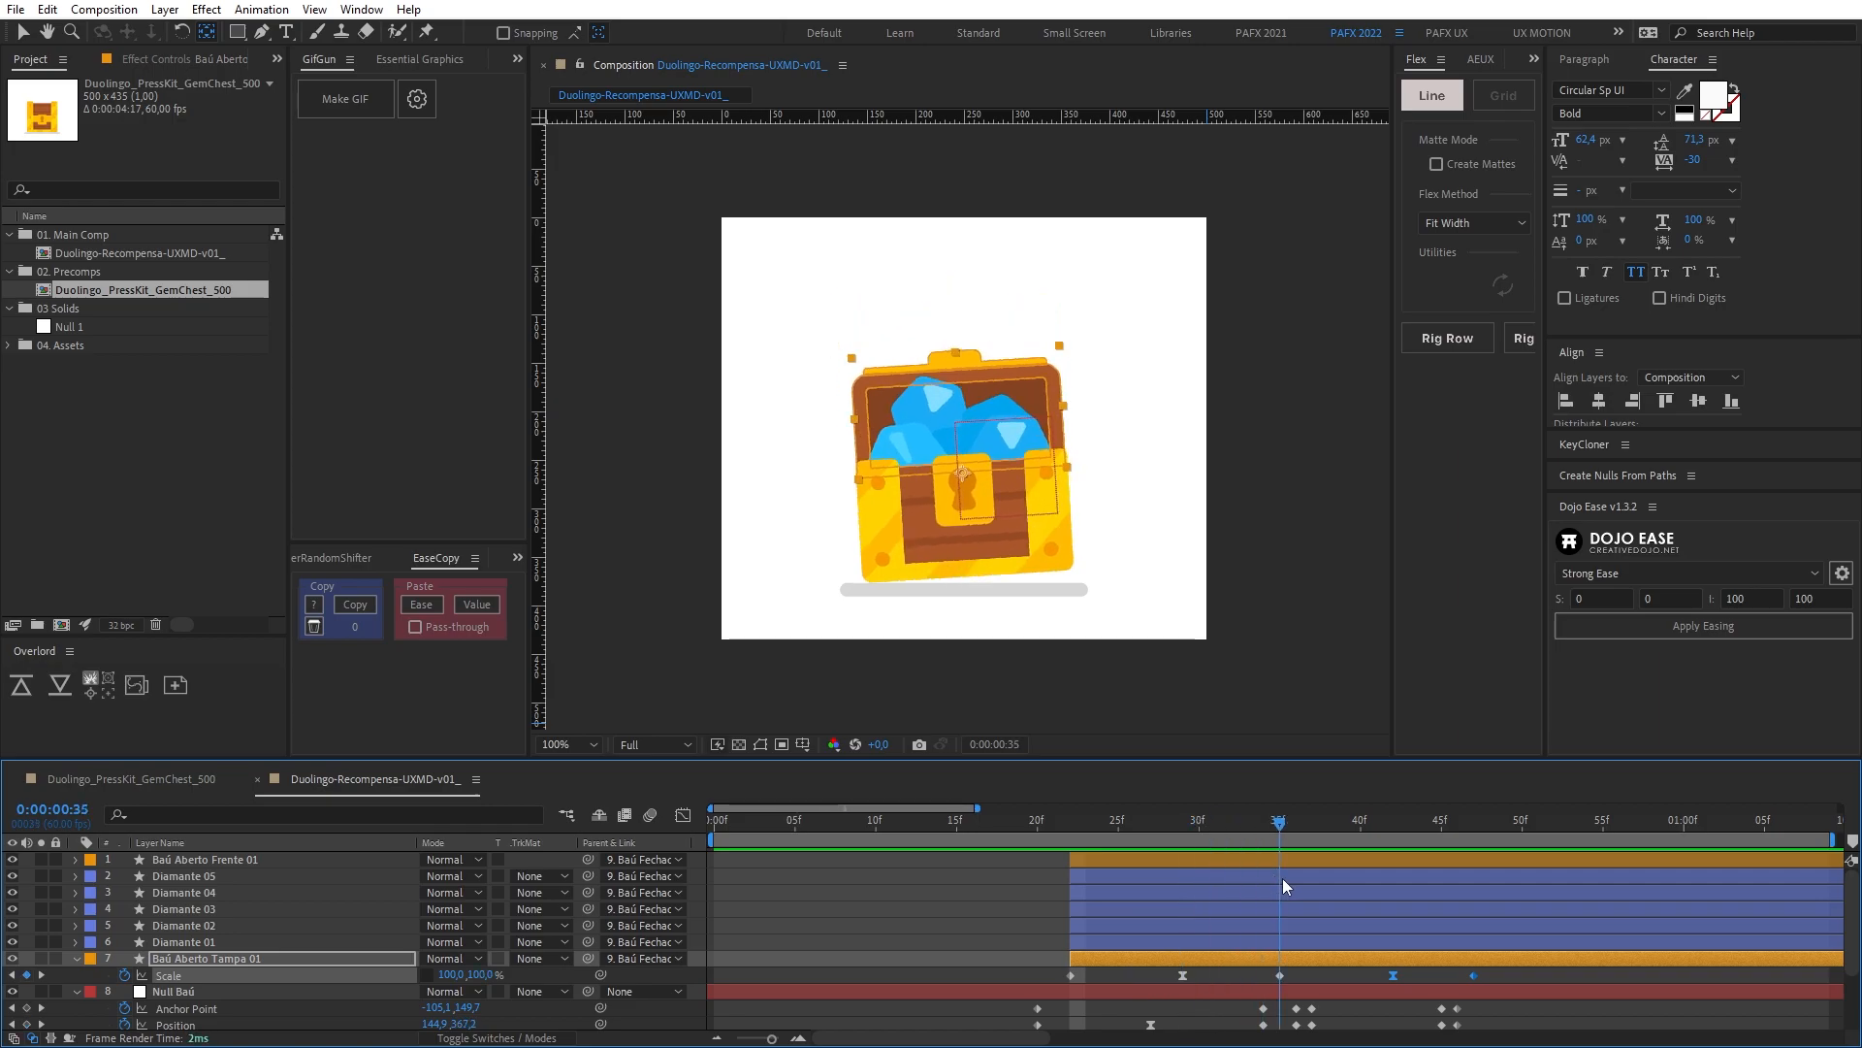
key("F2")
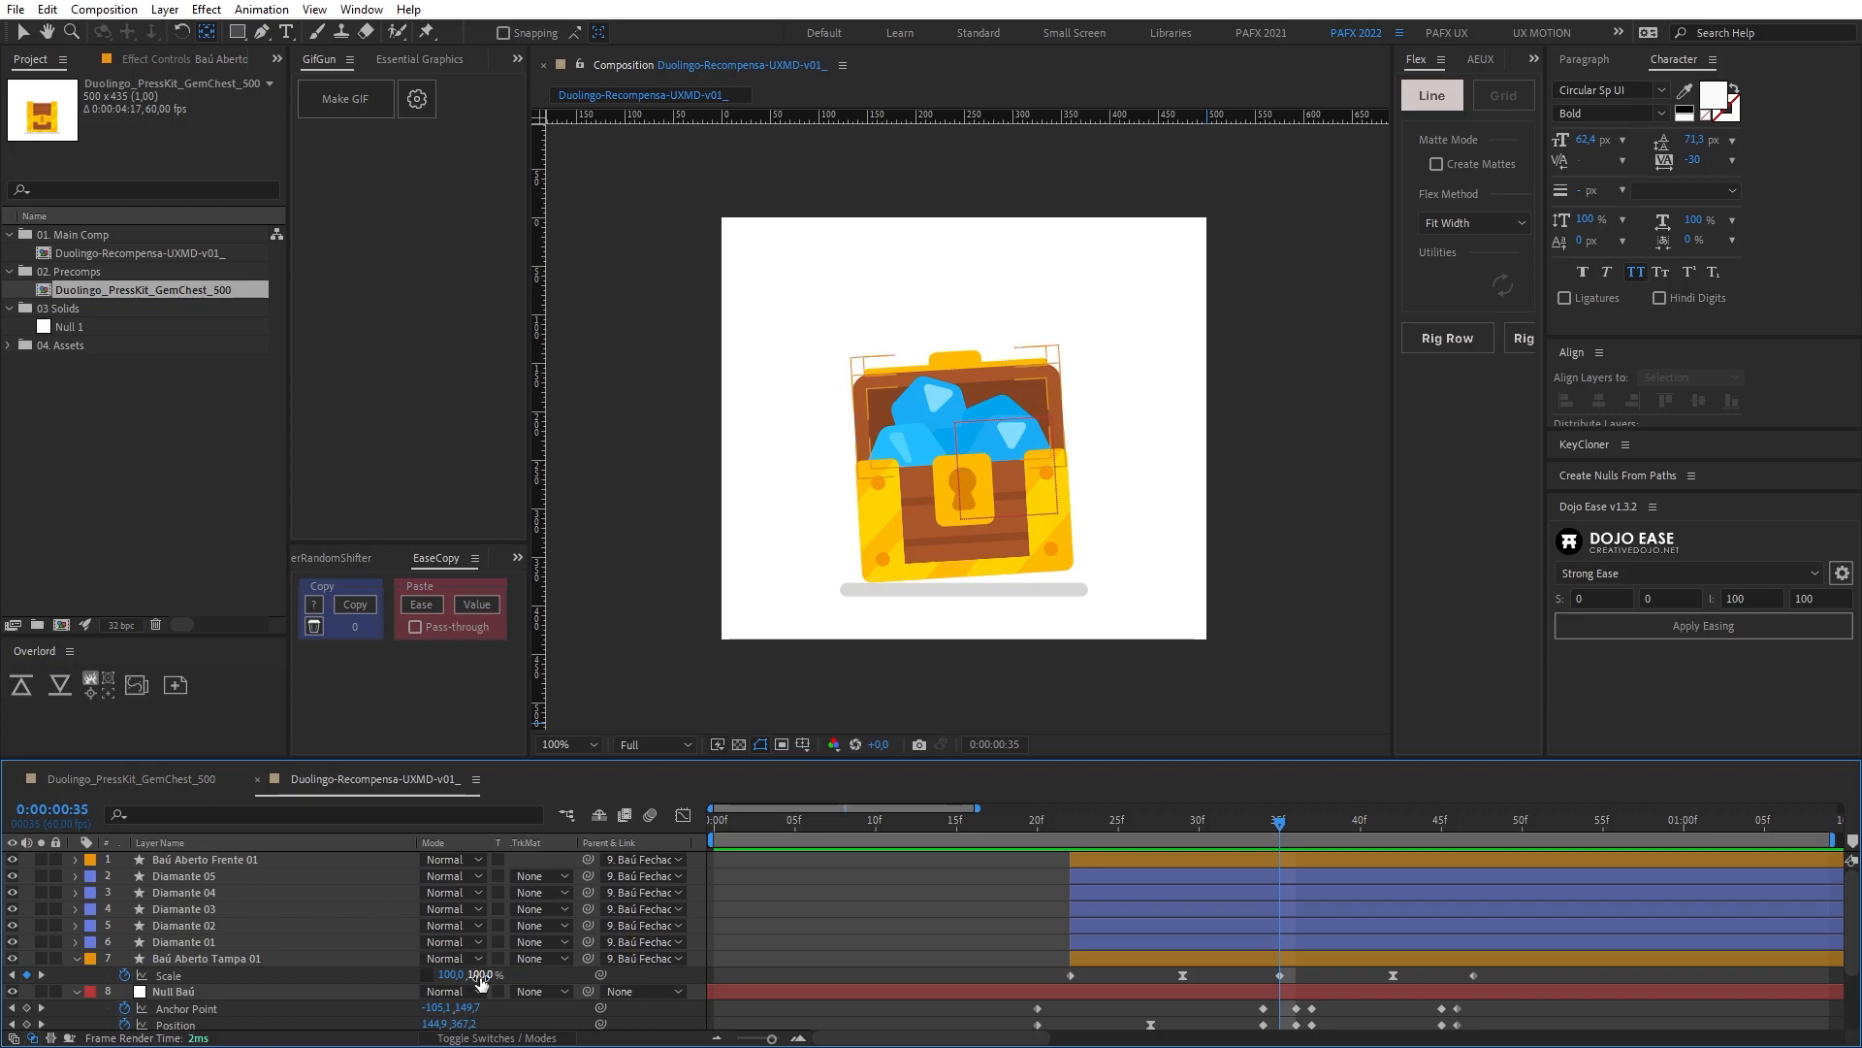
left_click(481, 975)
type("97")
key("Return")
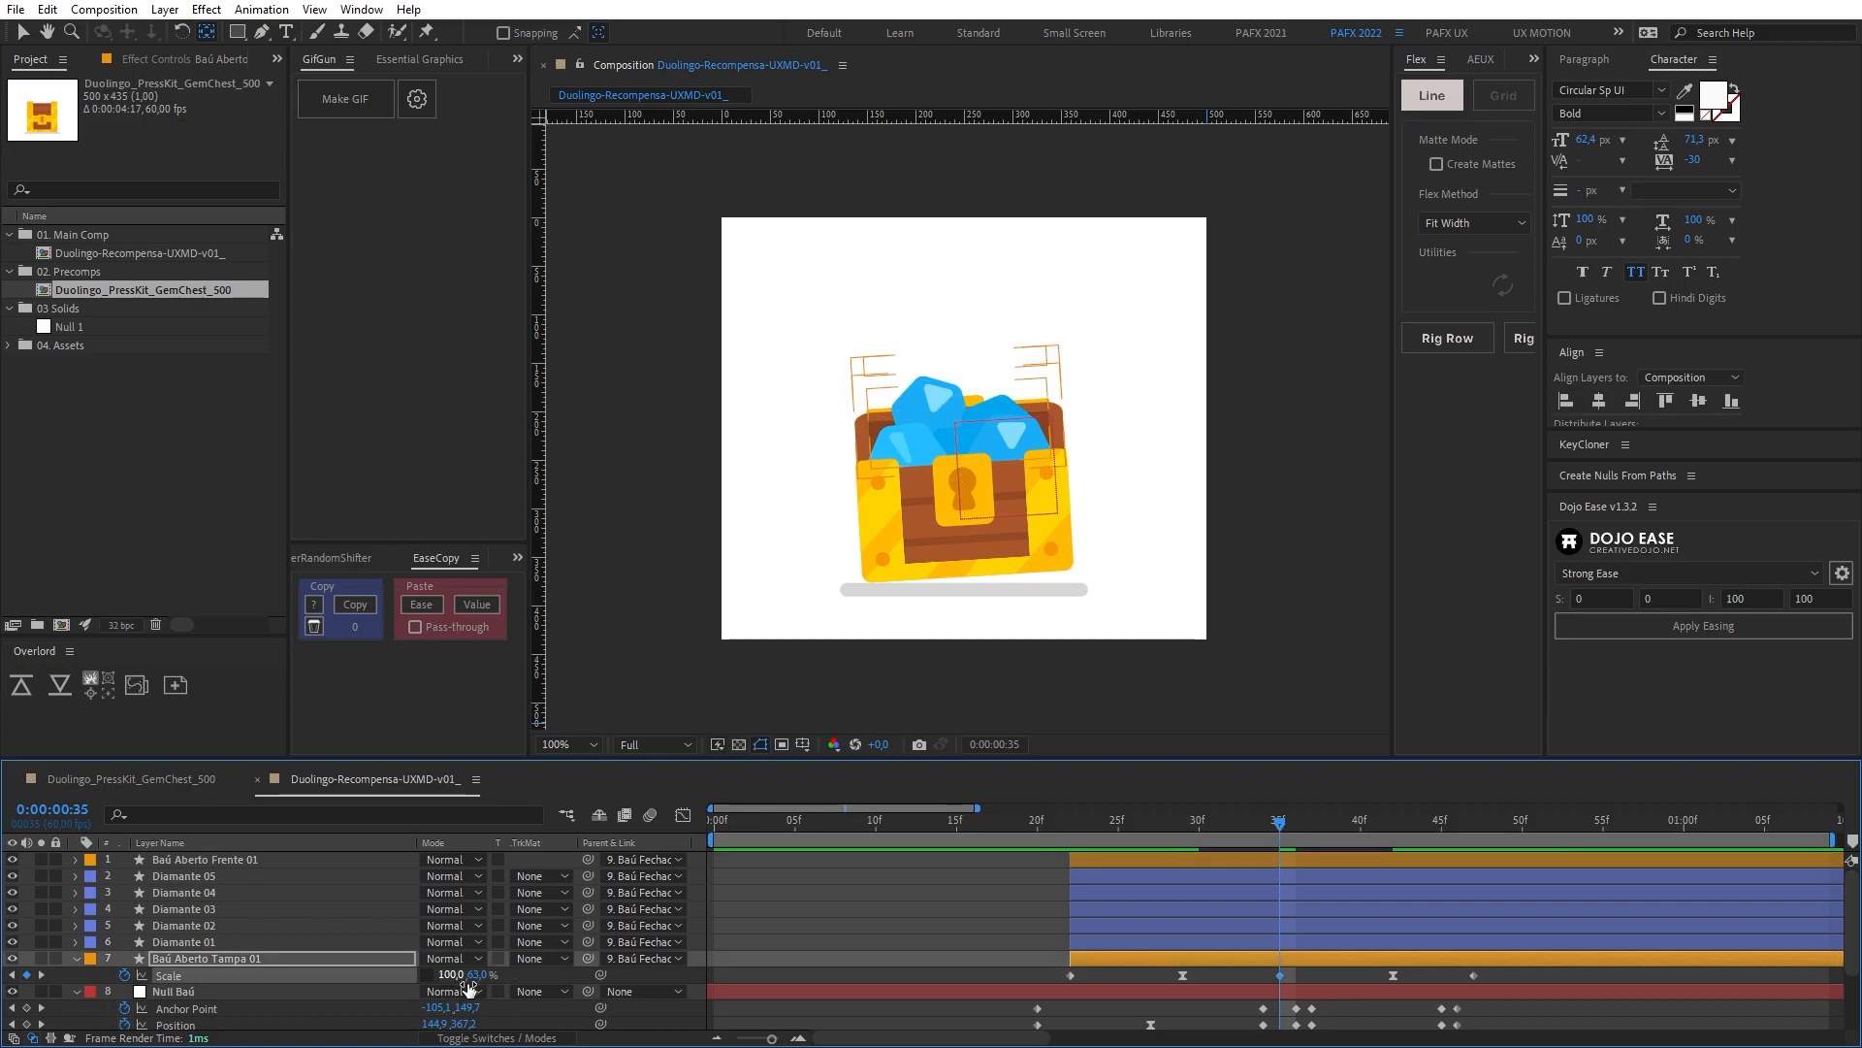
key("ctrl+z")
key("Return")
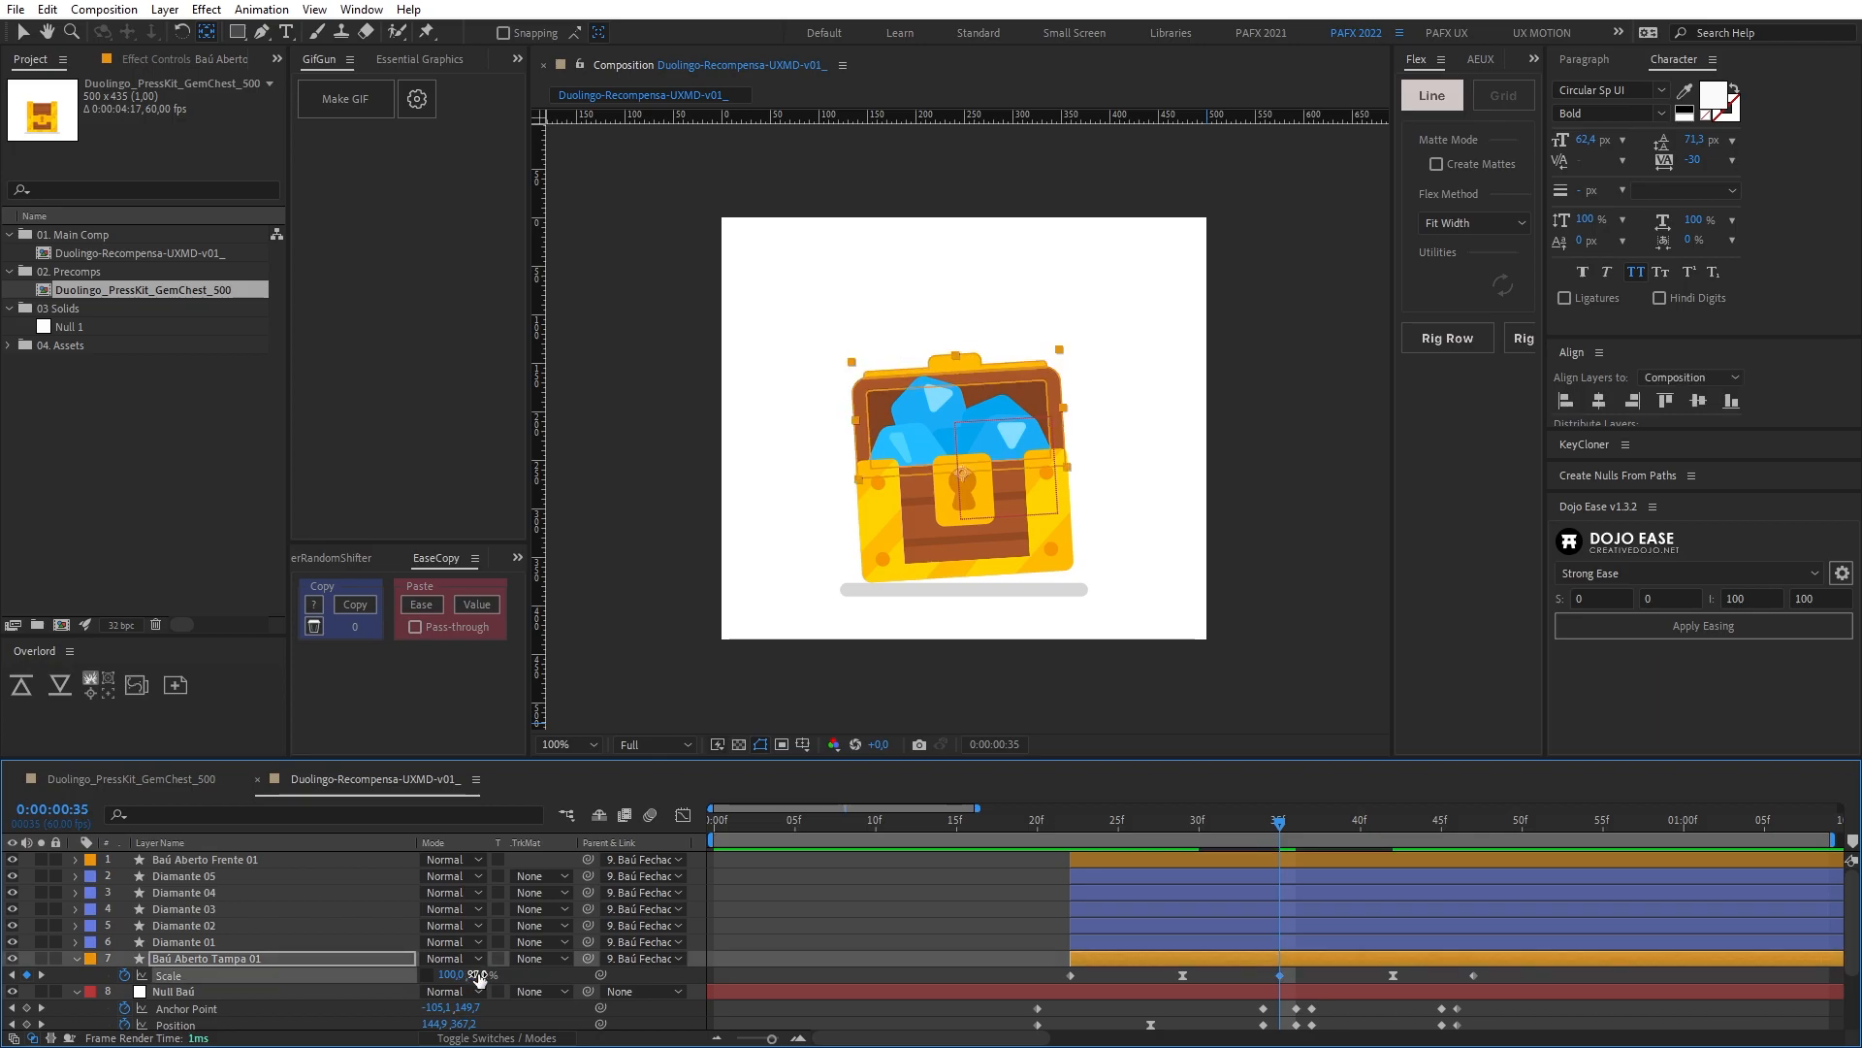
type("97")
key("Return")
Step: Replace the lid's squash keyframe at frame 42 with the final 100% Scale keyframe, and place that keyframe at frame 44
left_click_drag(1281, 827, 1392, 836)
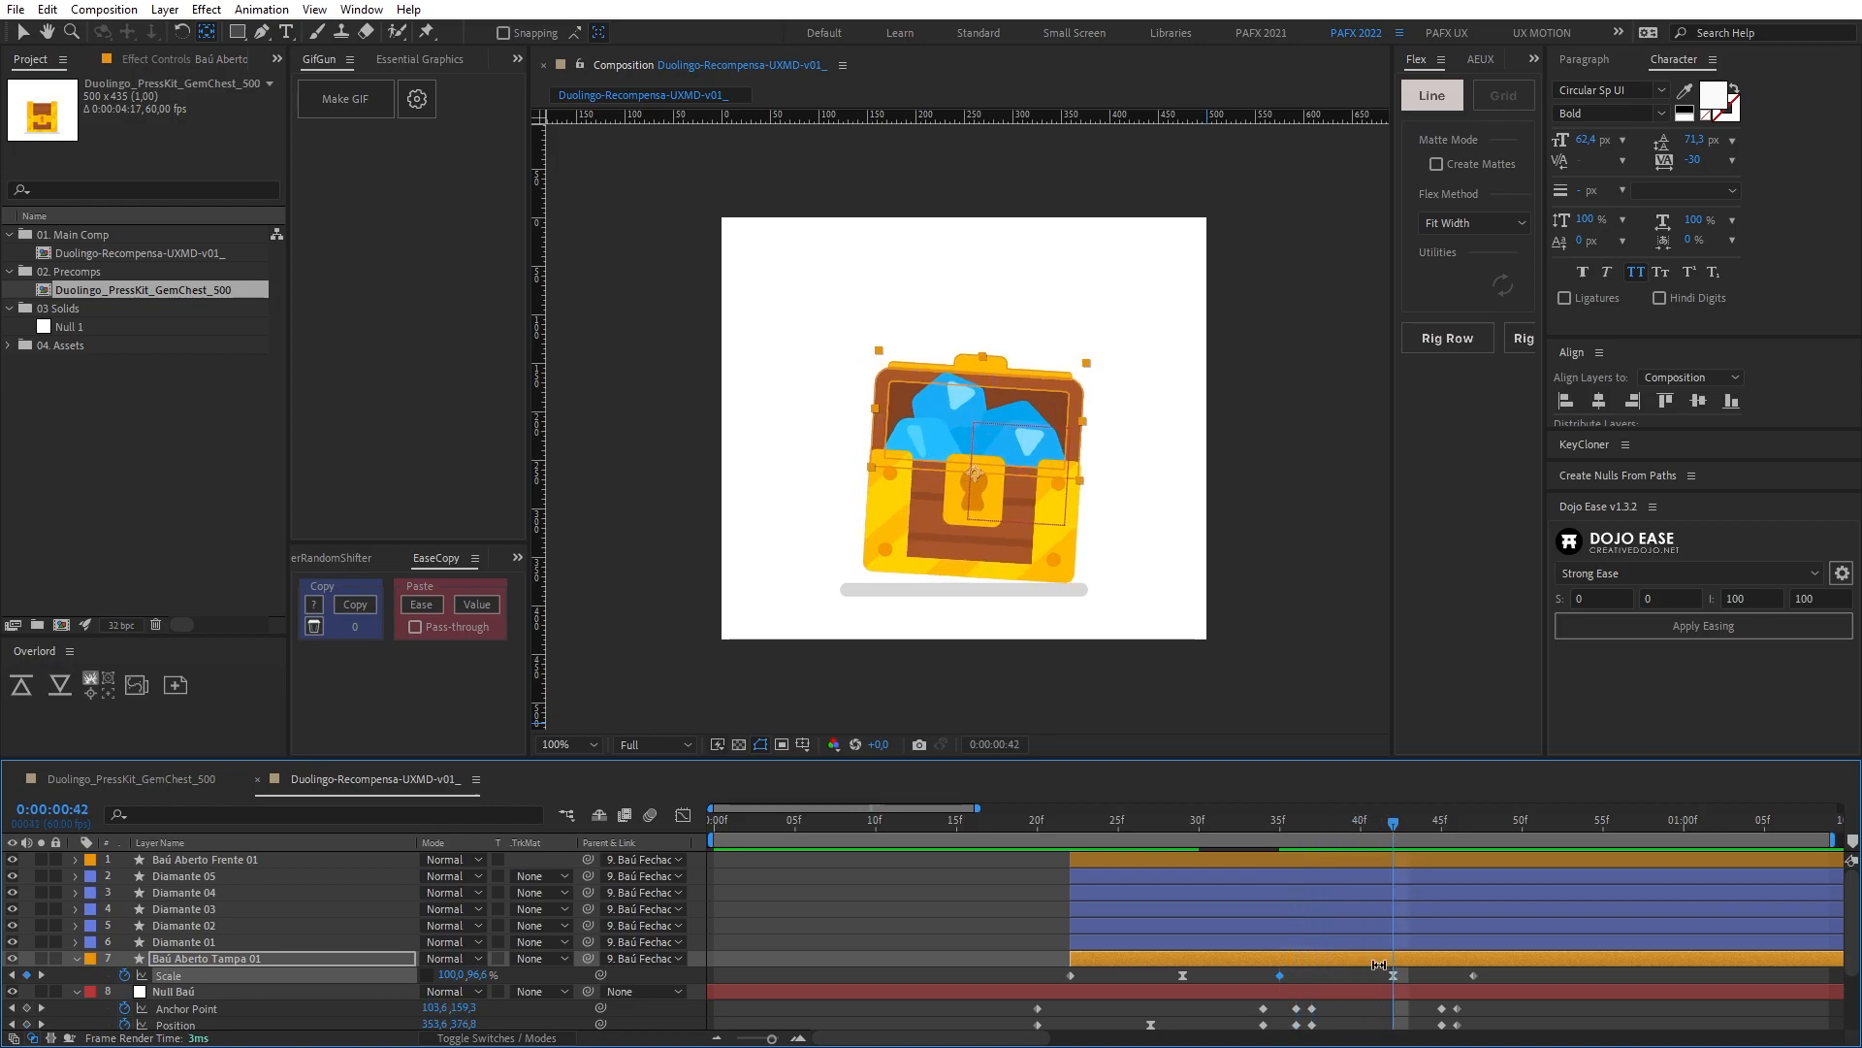
left_click(1473, 975)
left_click_drag(1474, 975, 1394, 975)
left_click_drag(1103, 824, 1426, 871)
left_click_drag(1393, 975, 1425, 985)
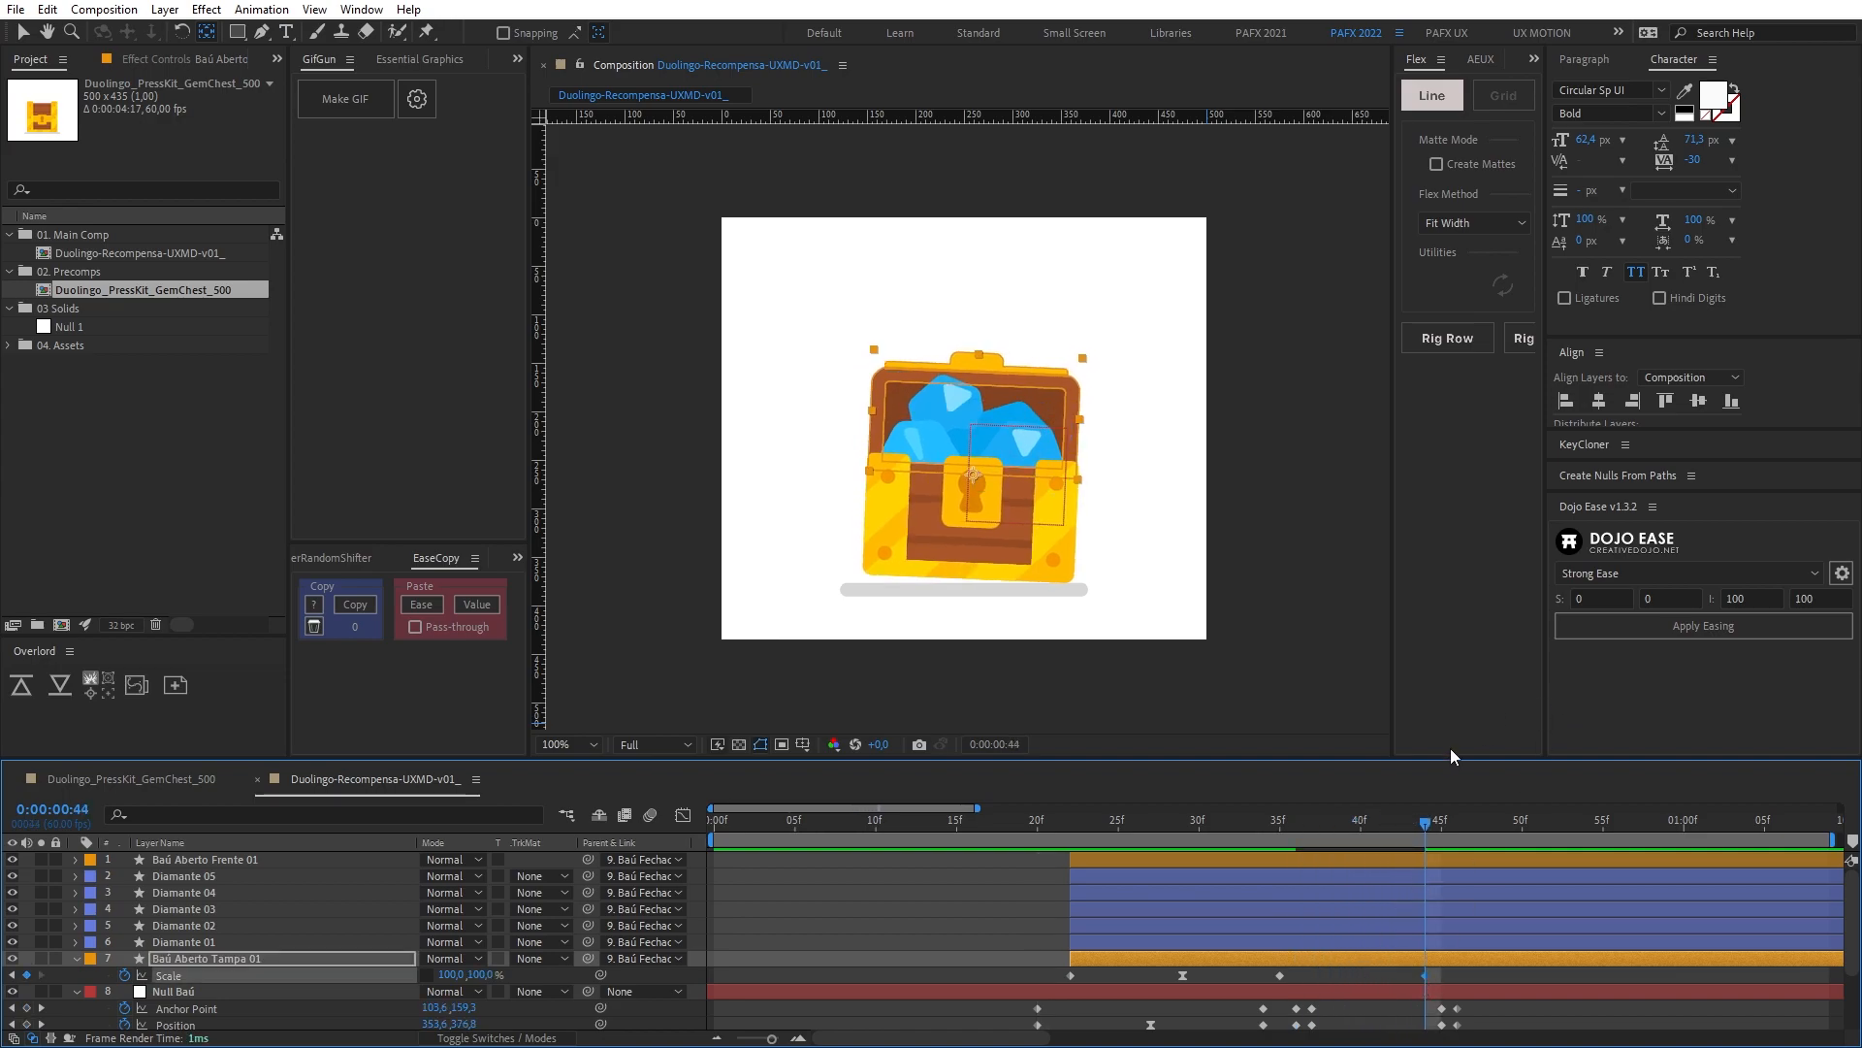
Step: Easy-ease the lid's final Scale keyframe with 100% incoming influence, and preview the bounce from frame 22
key("F9")
key("ctrl+shift+k")
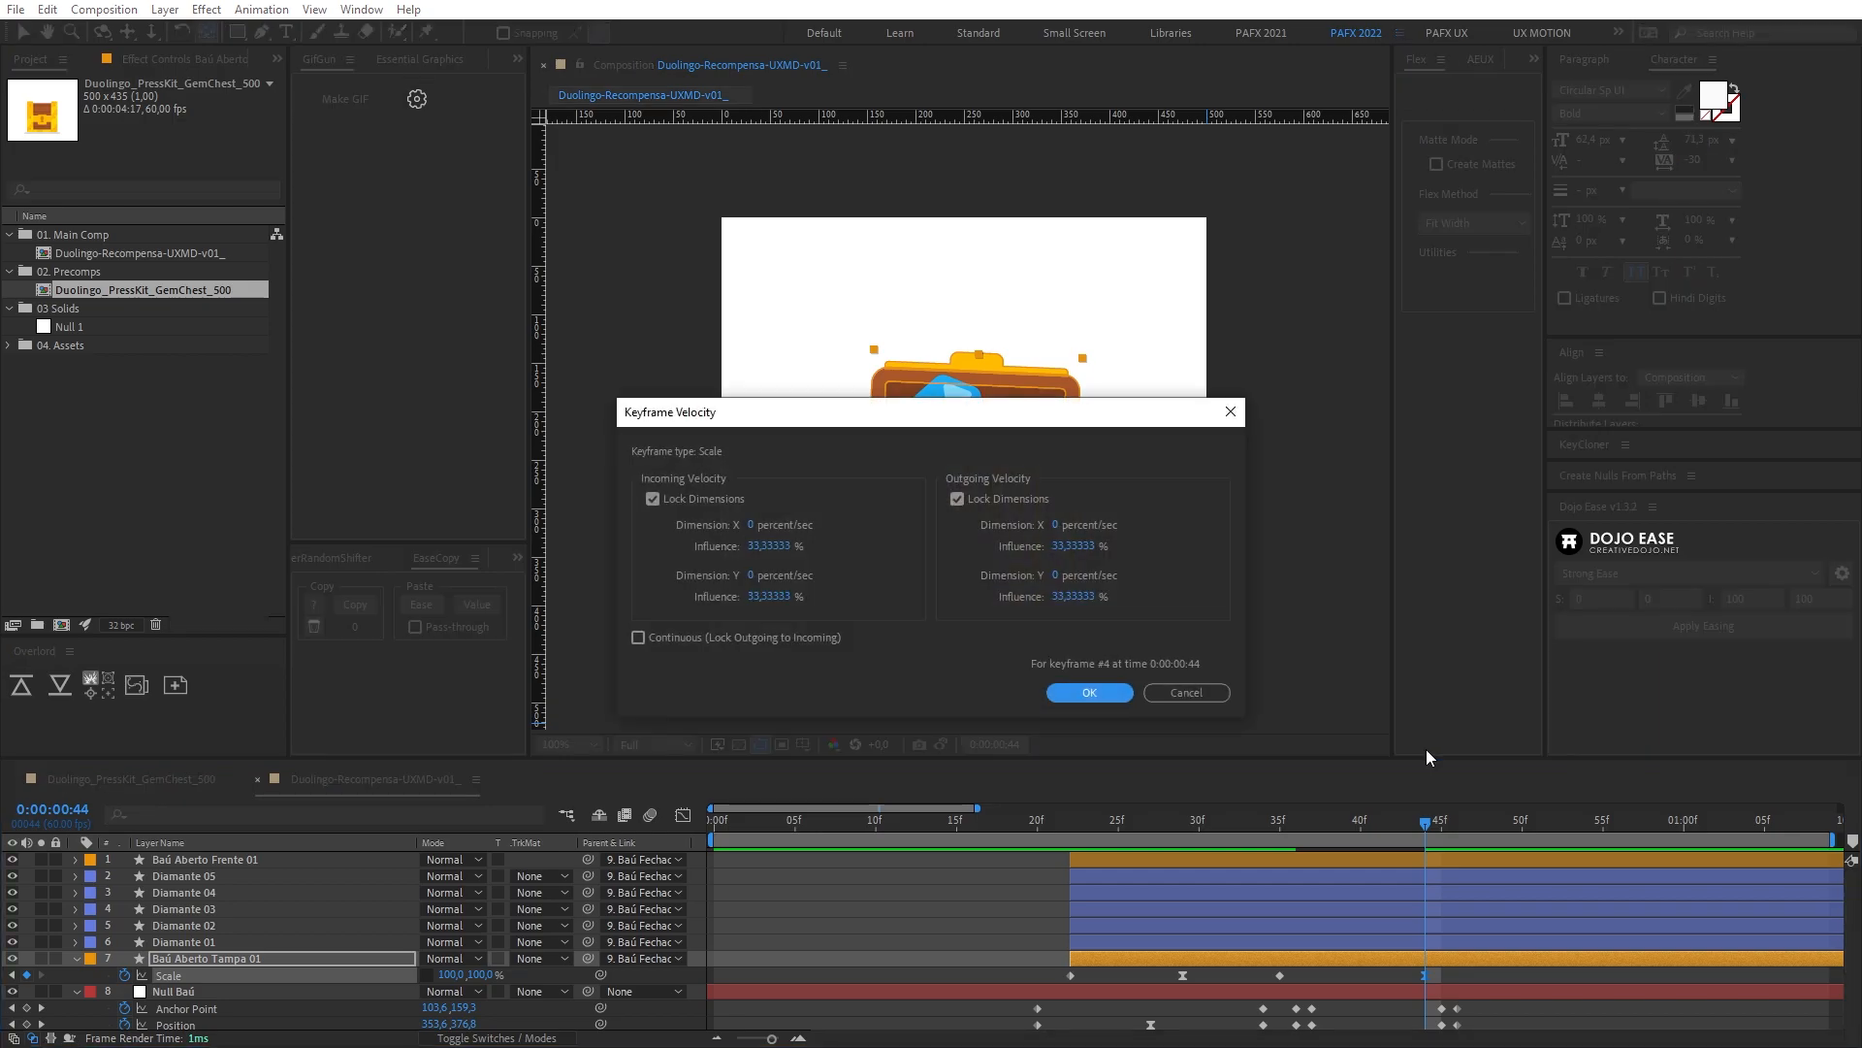
left_click(781, 549)
type("100")
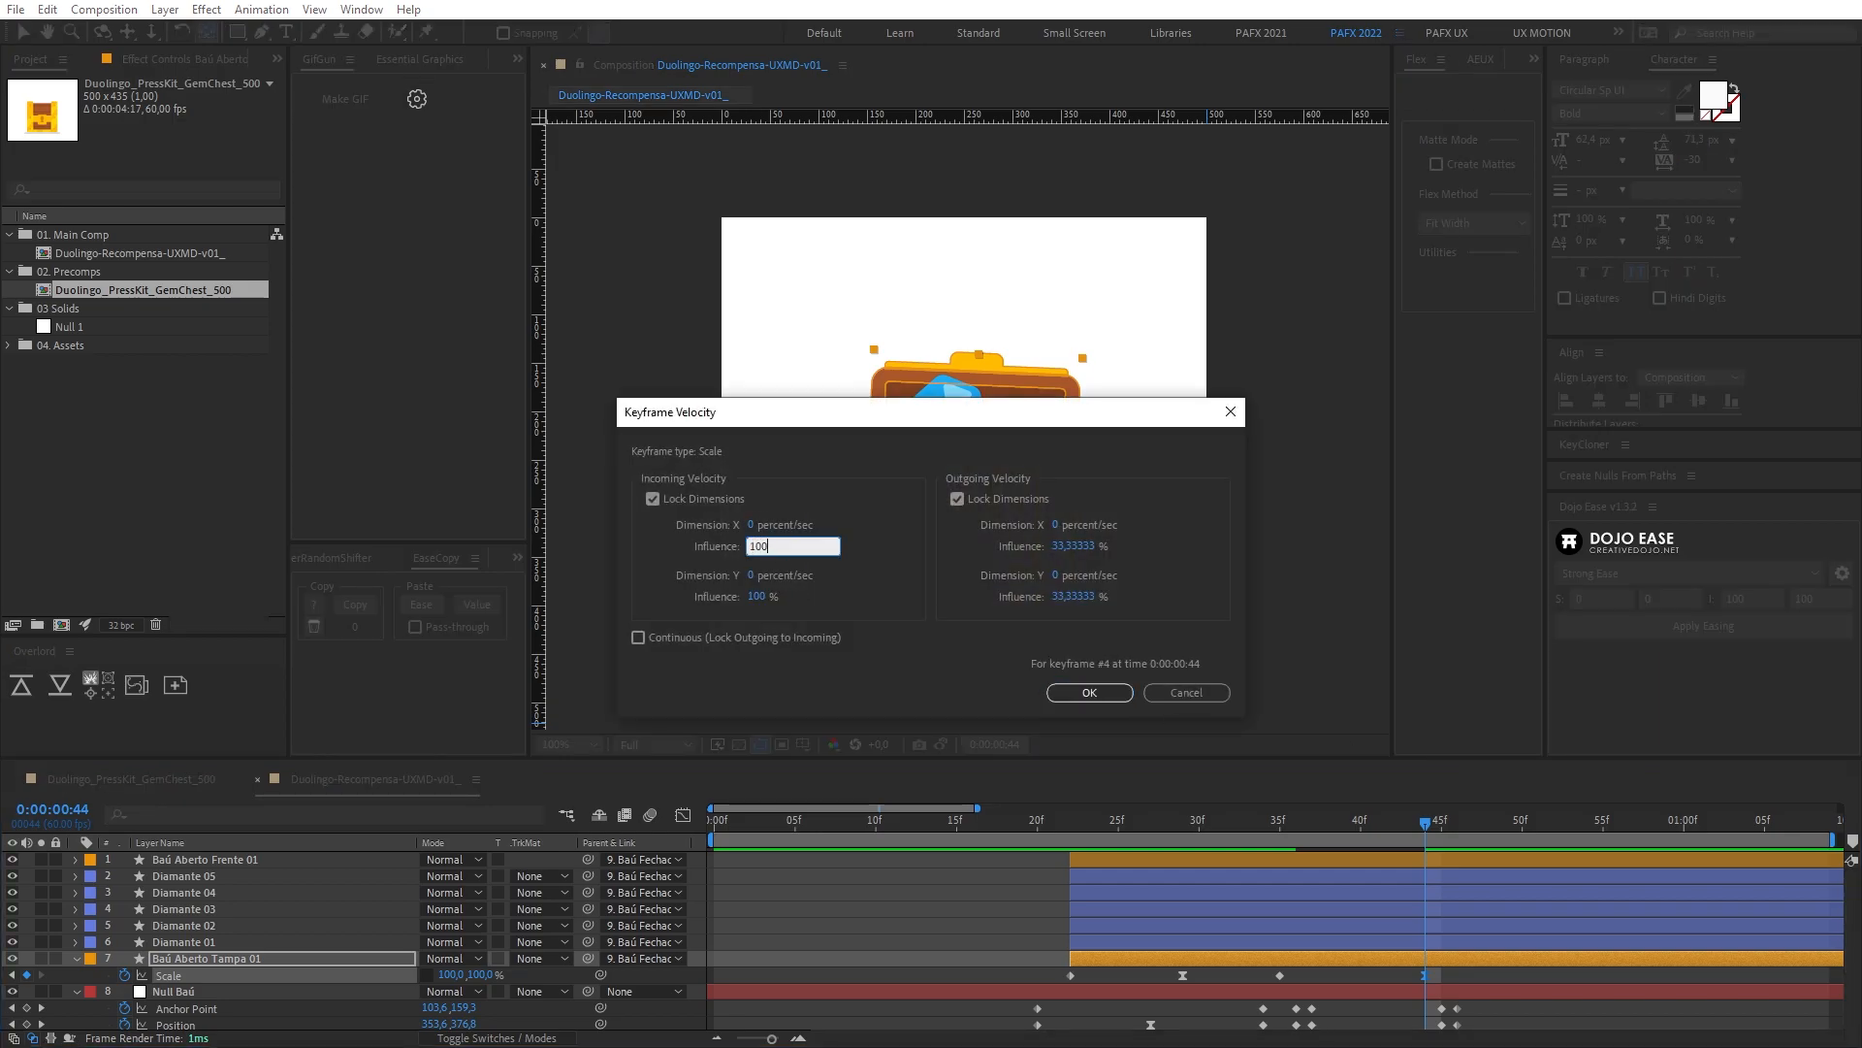
left_click(1096, 693)
left_click(1071, 822)
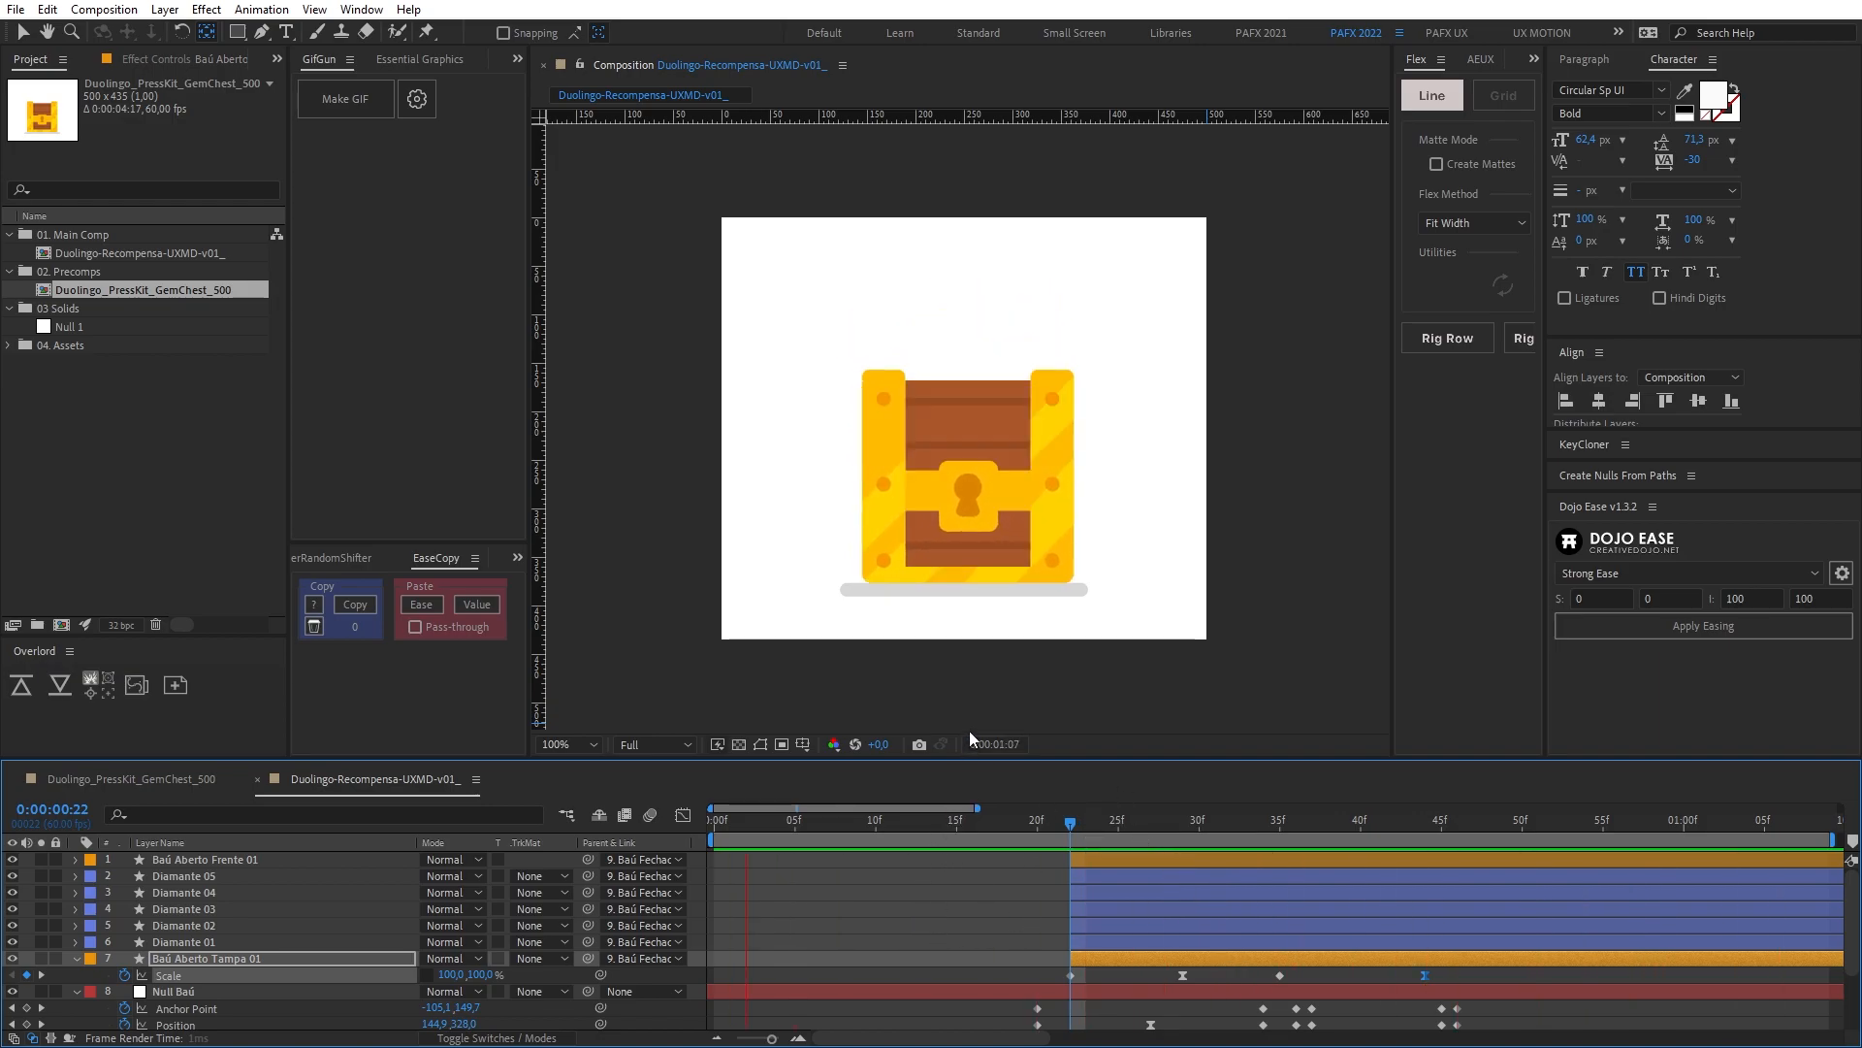
key("space")
key("space")
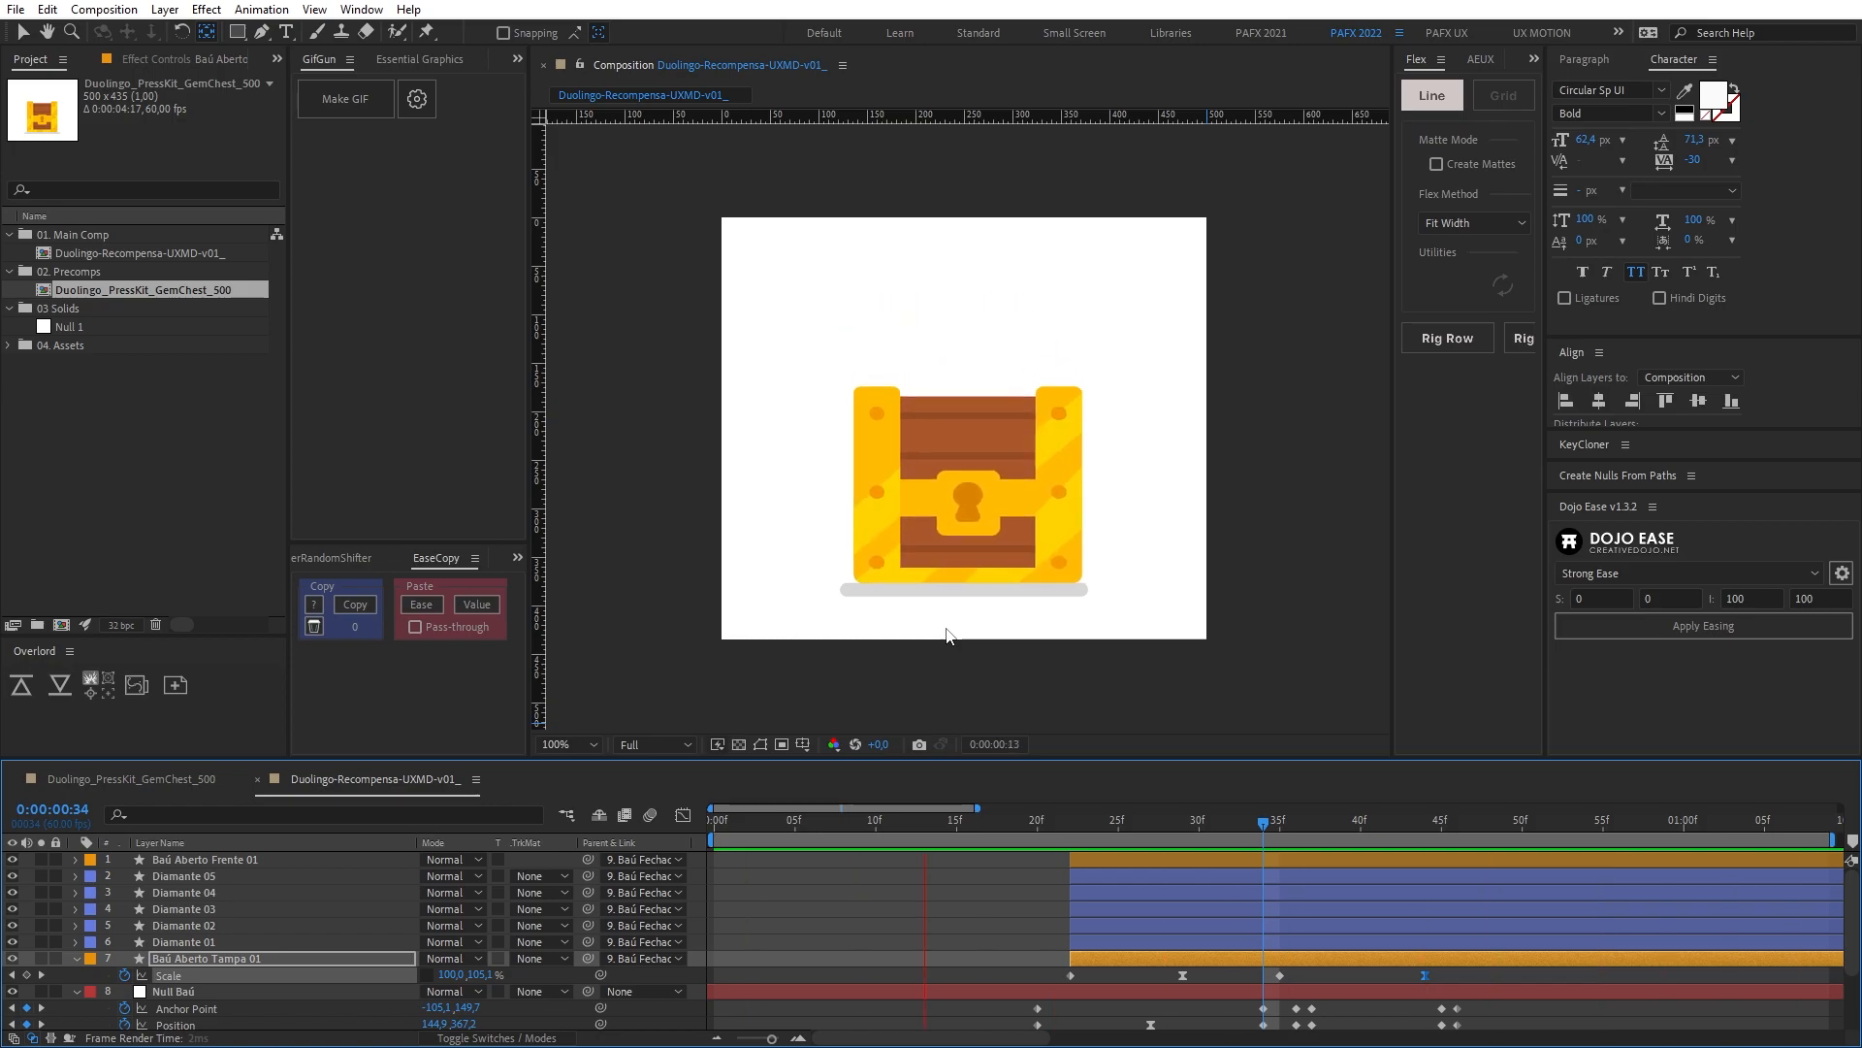
Step: Scrub and play the reference composition Duolingo_PressKit_GemChest_500 to examine how the chest opens
left_click(221, 779)
left_click_drag(914, 816, 1086, 825)
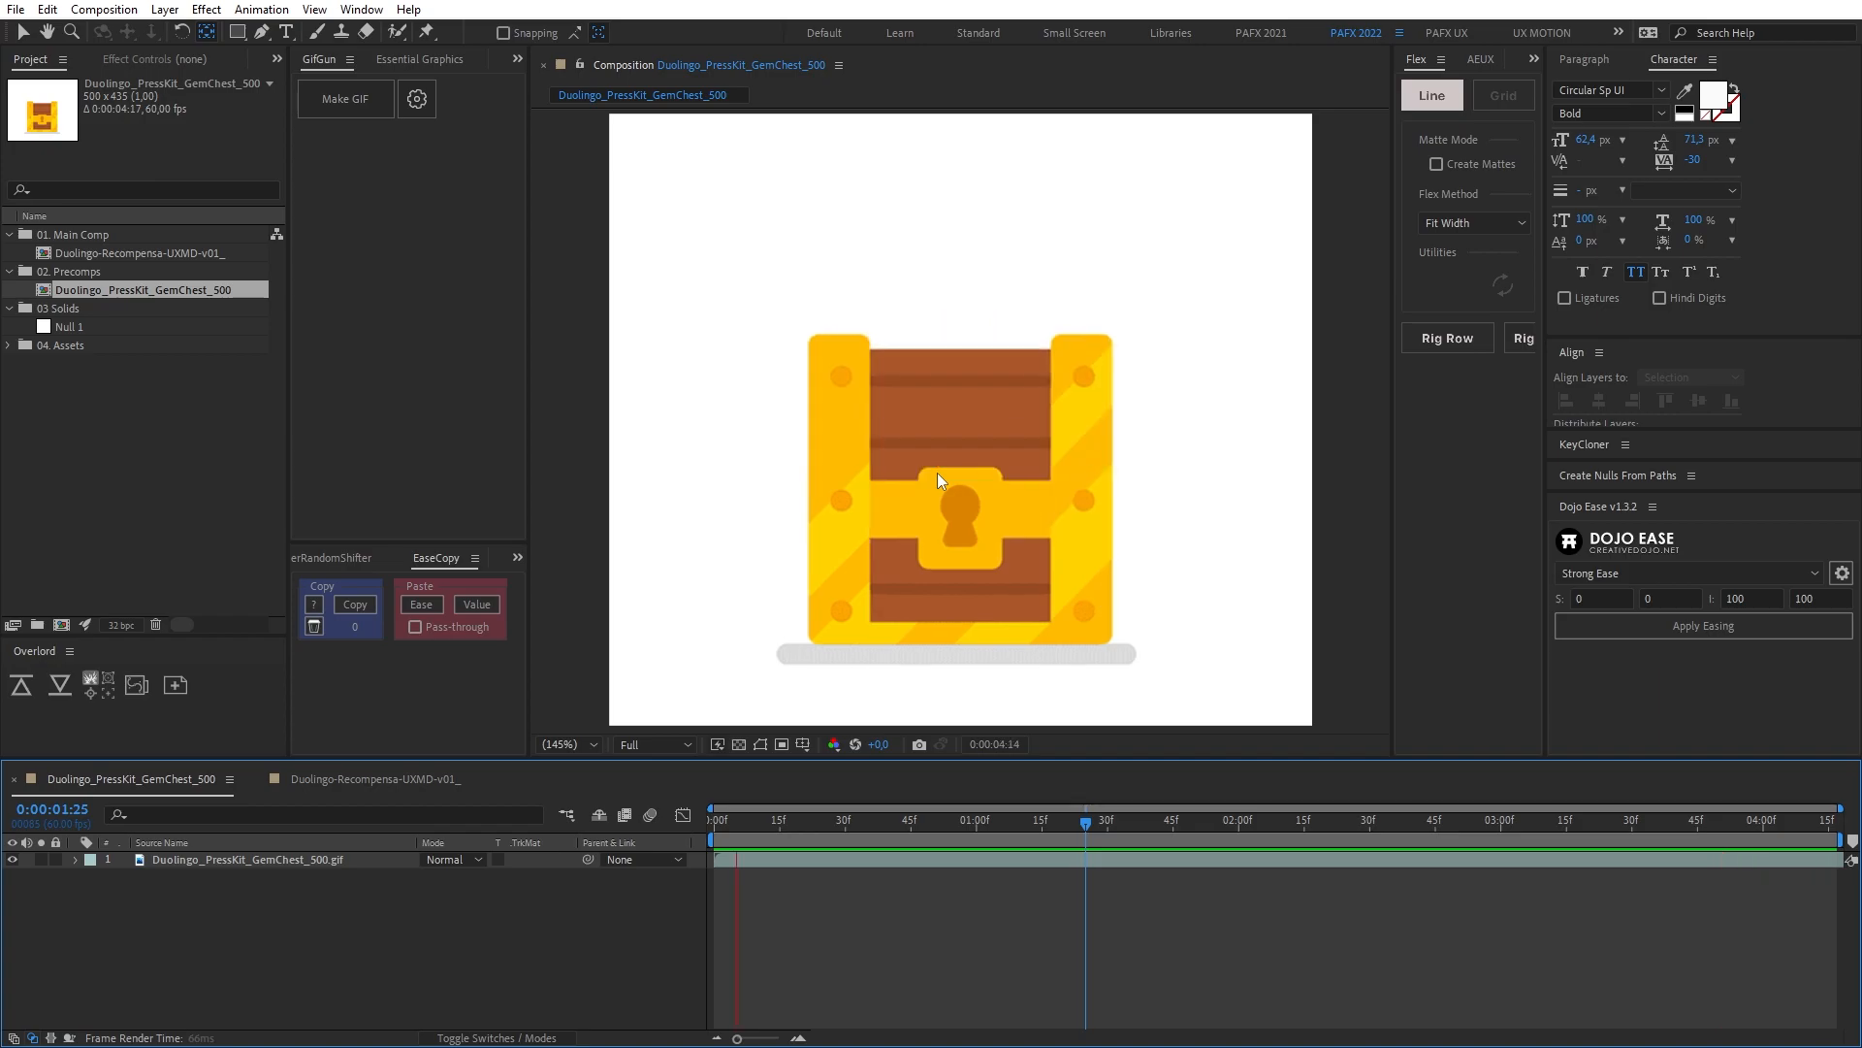
key("space")
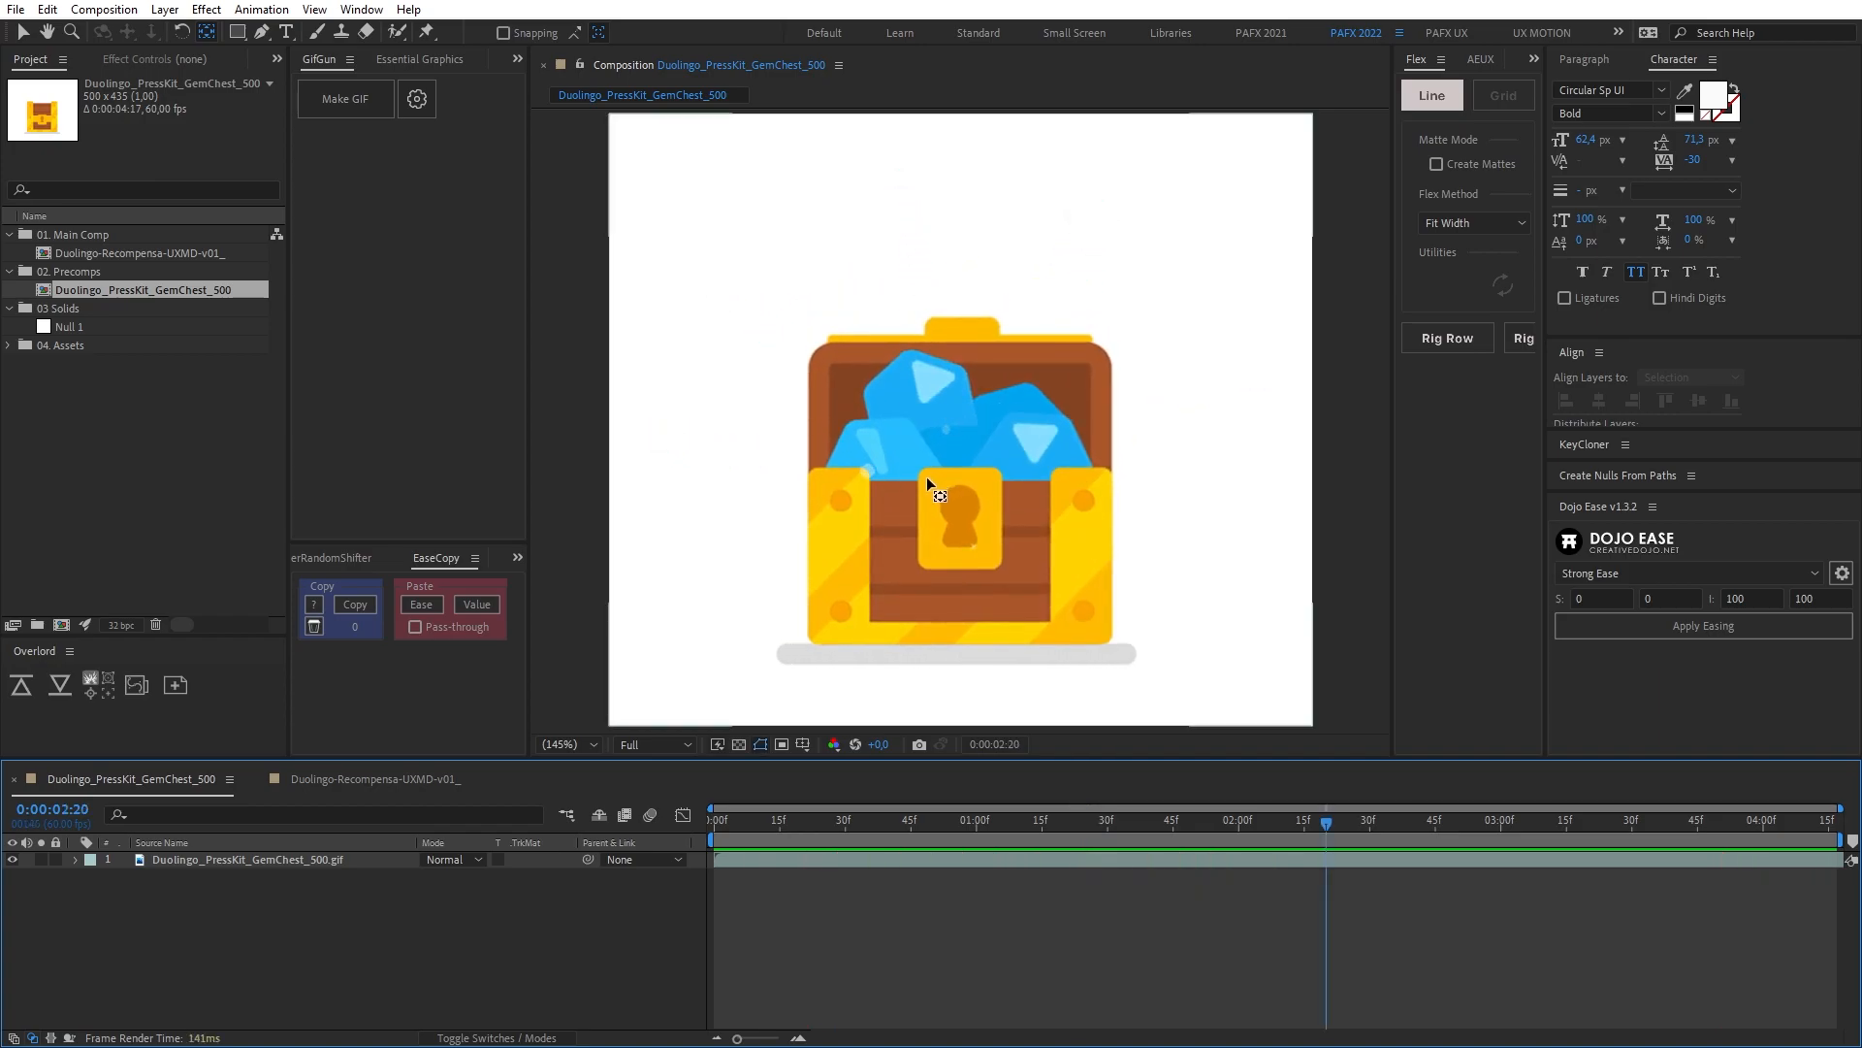
Step: In the Duolingo-Recompensa-UXMD-v01_ composition, add Position keyframes to layers Diamante 01 through Diamante 05 at frame 22
left_click(387, 777)
left_click(1151, 819)
left_click_drag(1086, 819, 1102, 819)
scroll(945, 363, "up", 2)
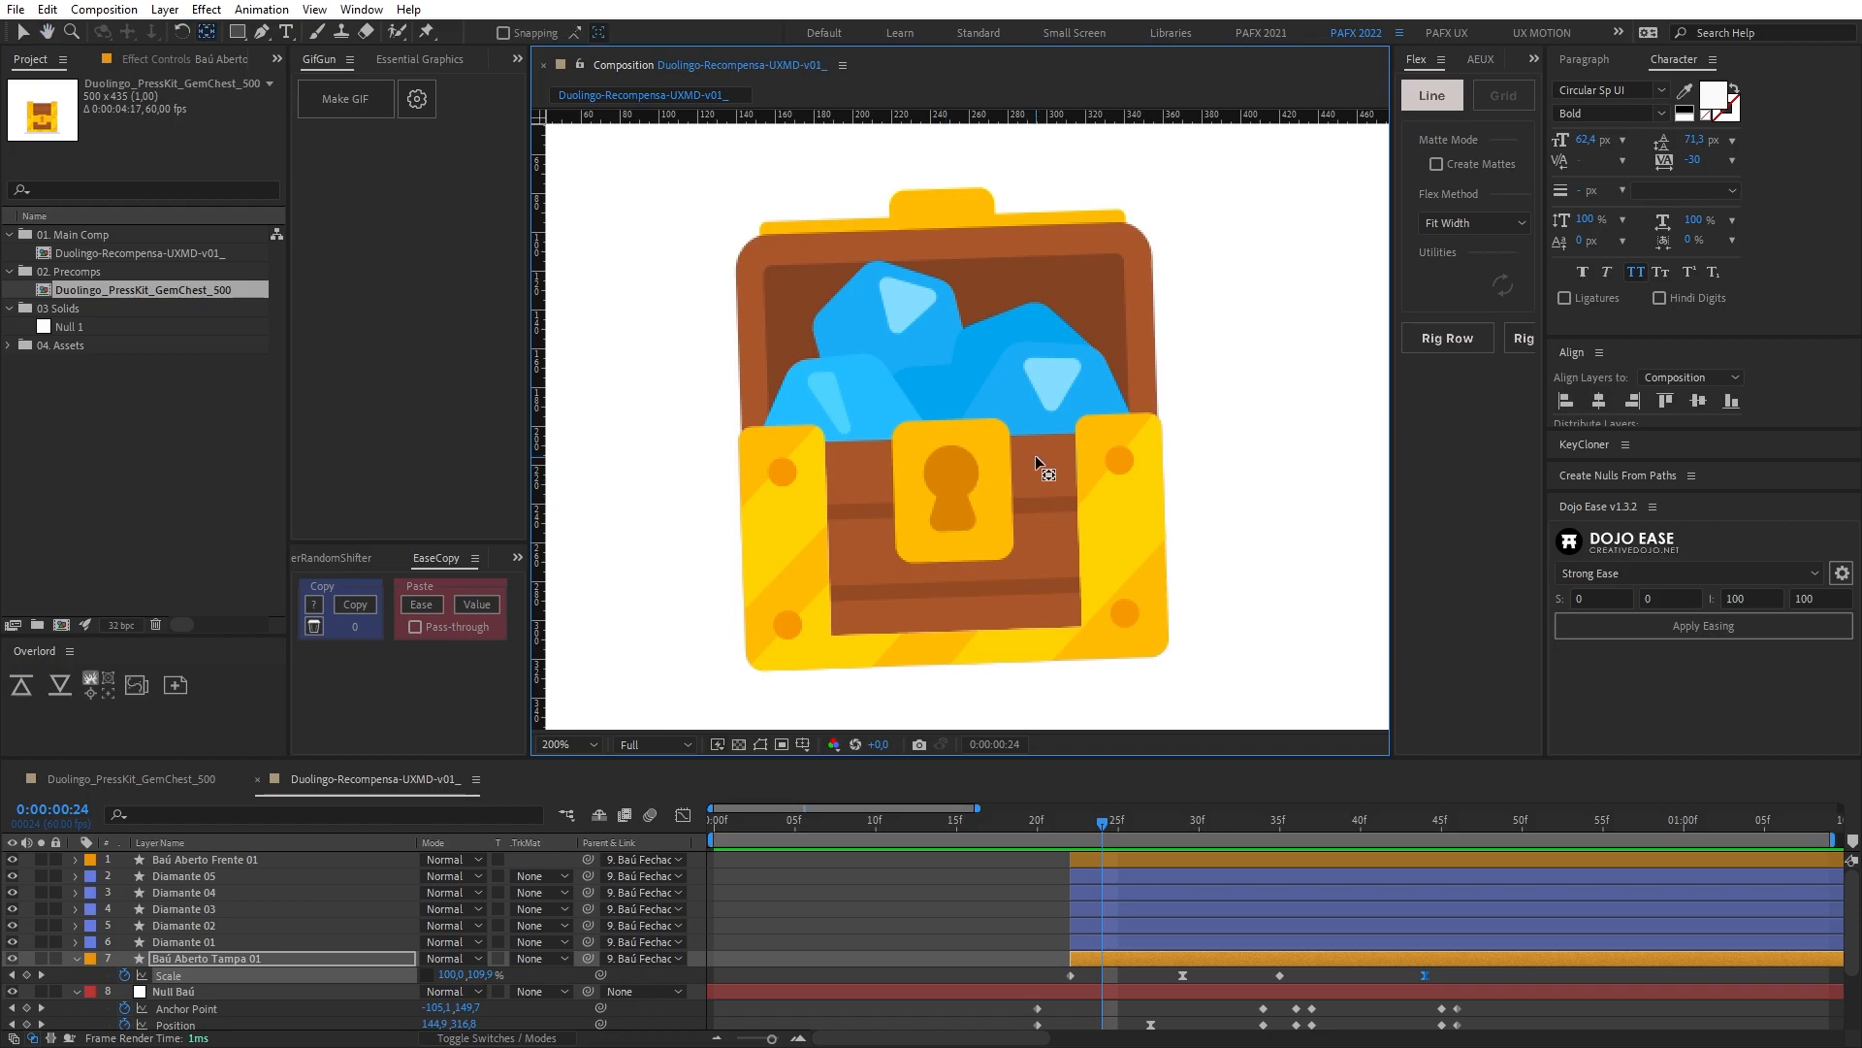
left_click_drag(1102, 820, 1152, 824)
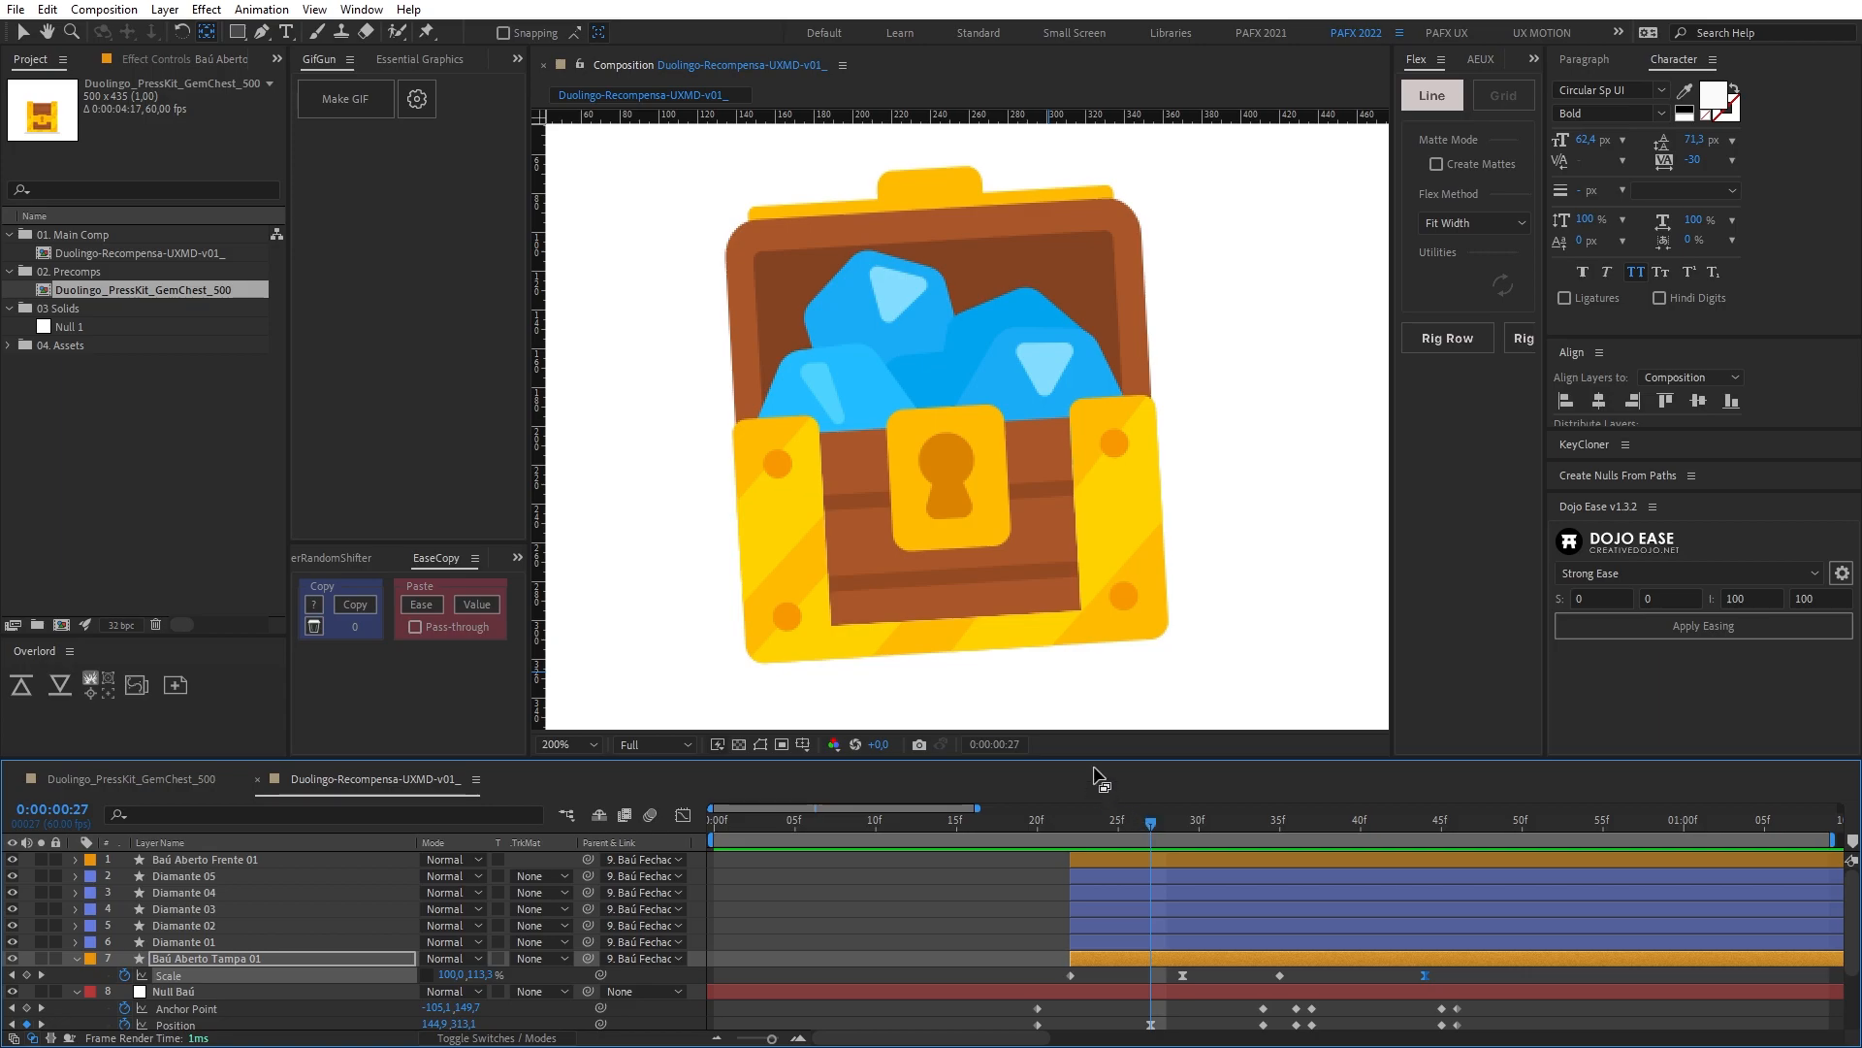
left_click(1131, 877)
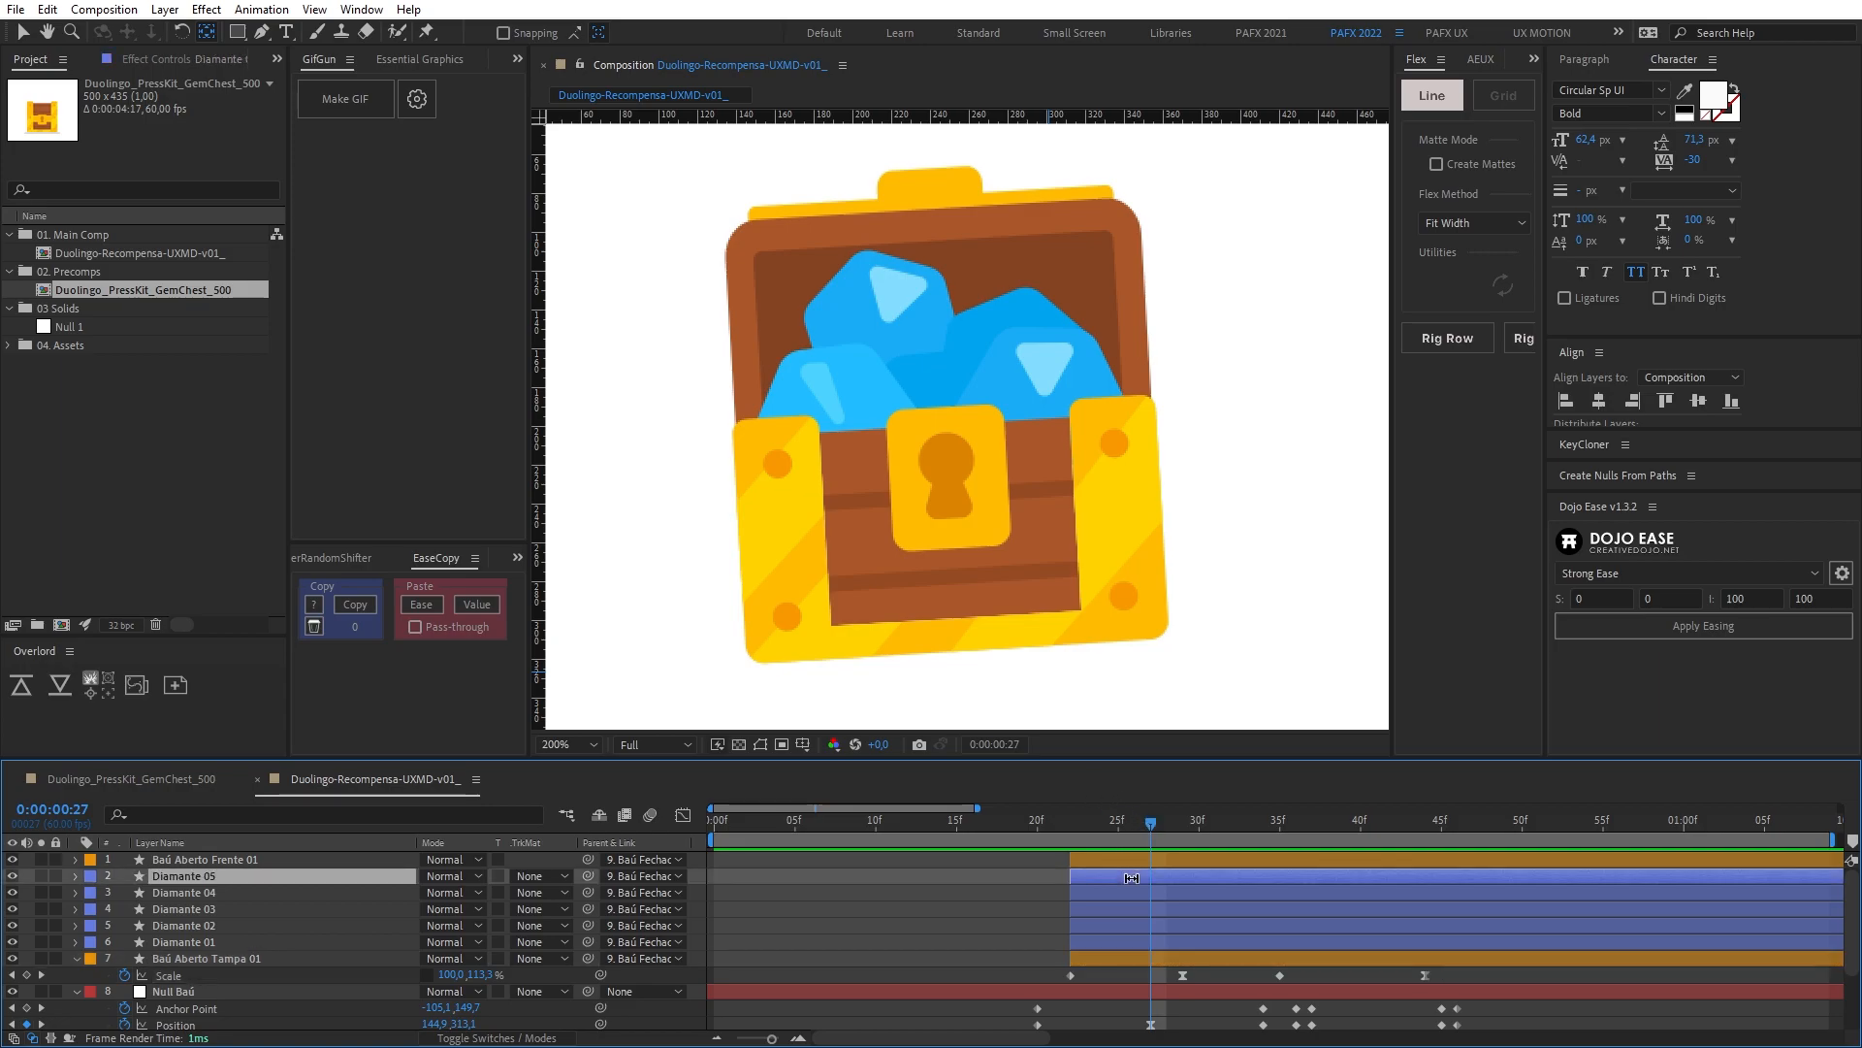
left_click(1154, 939, "shift")
left_click_drag(1153, 836, 1071, 865)
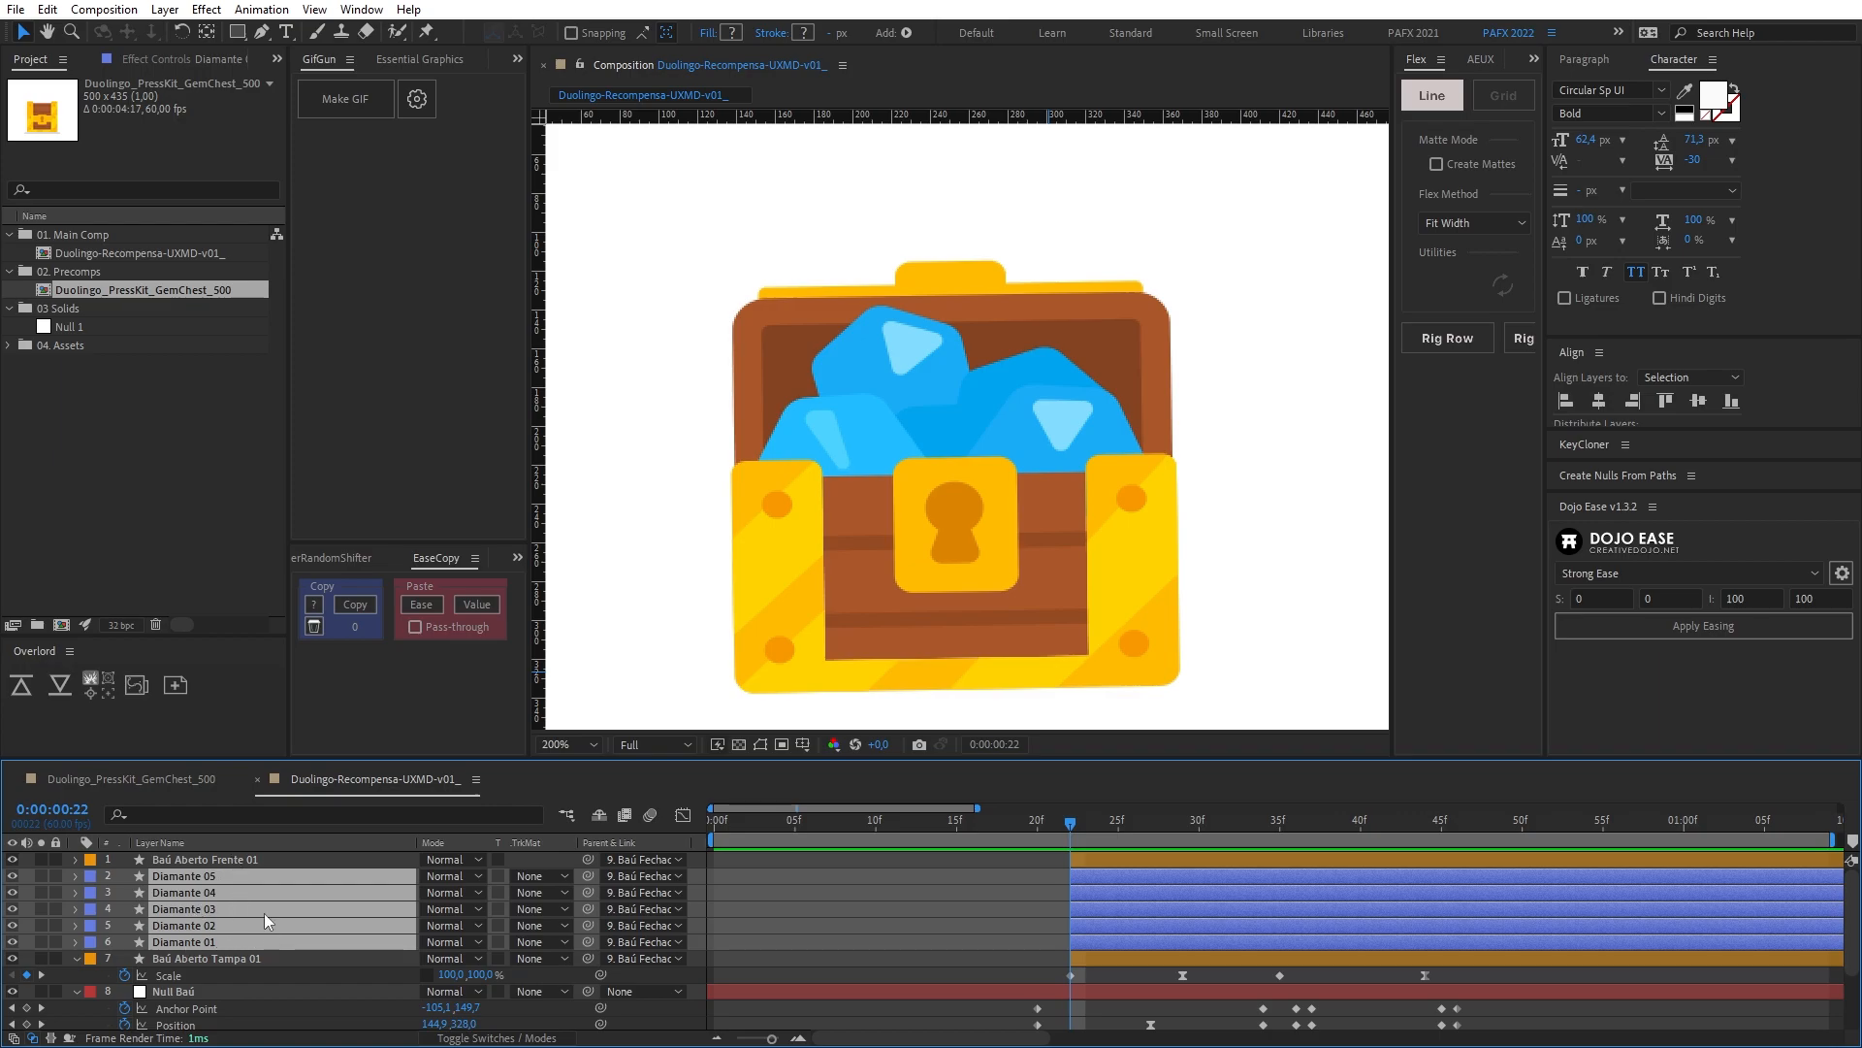
key("p")
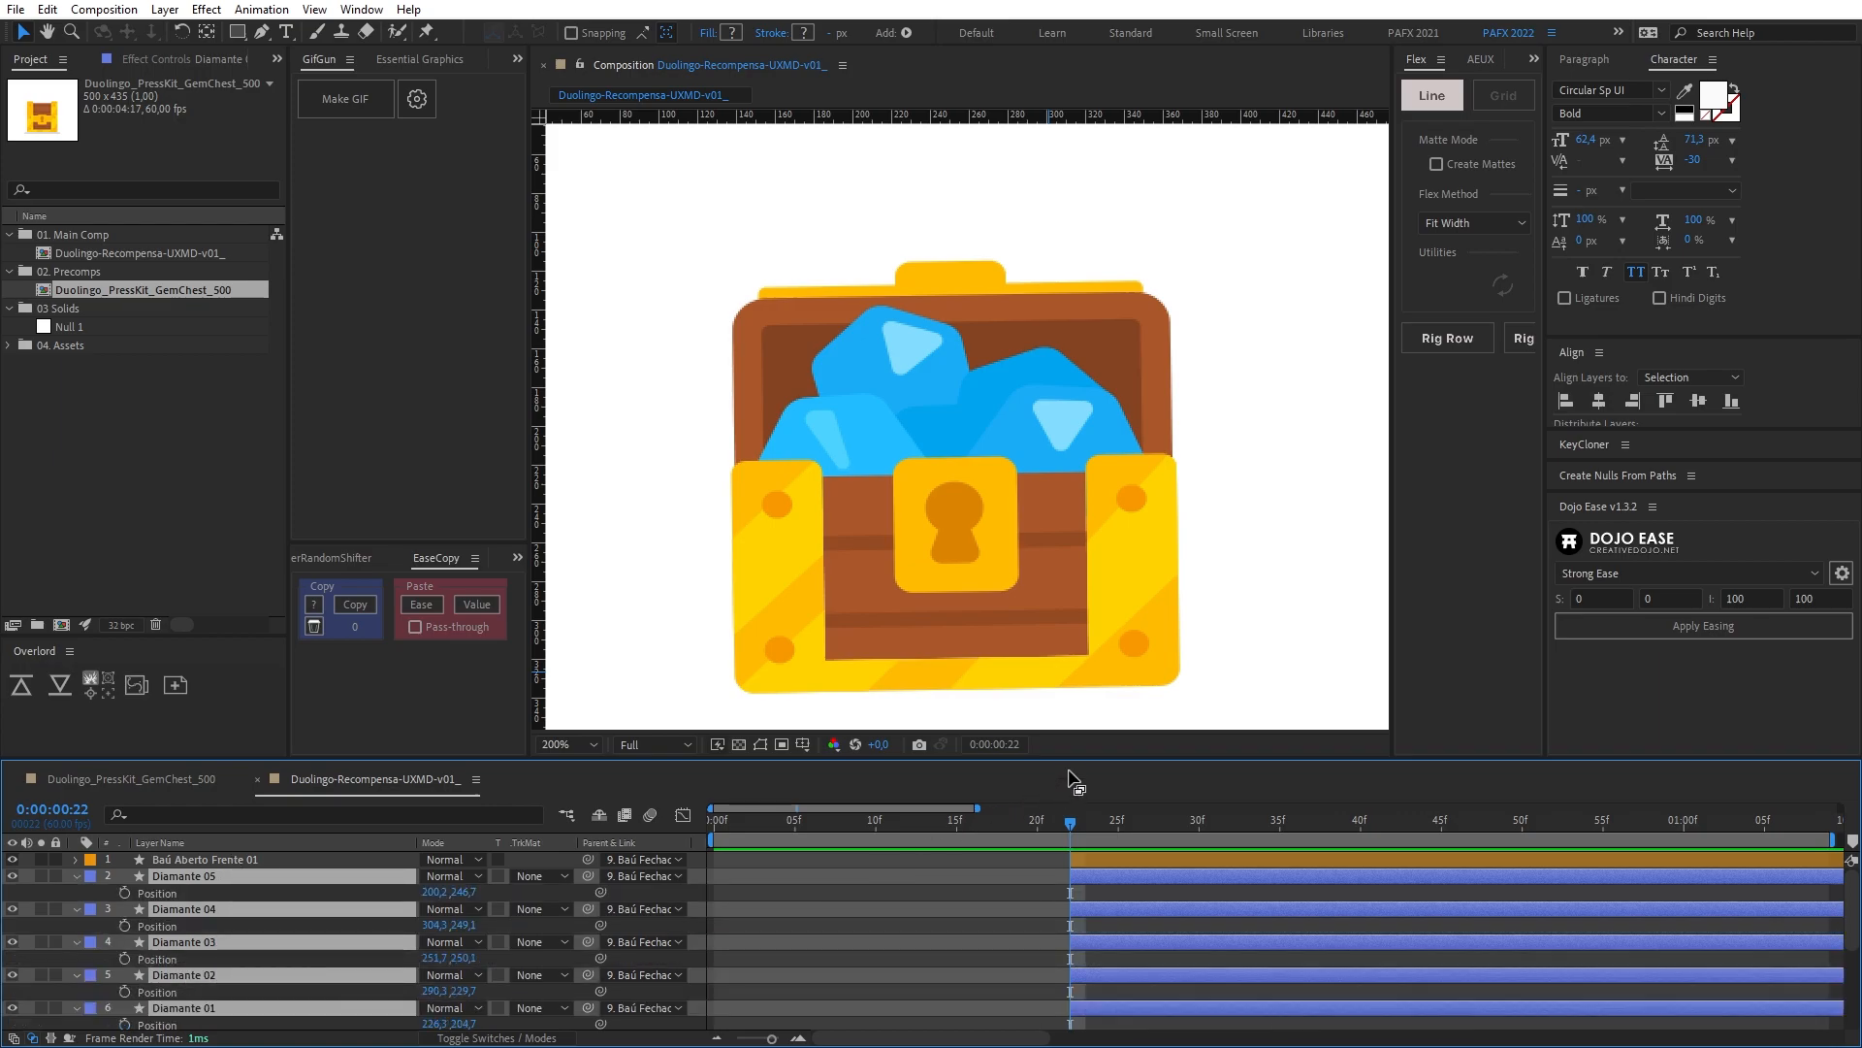
left_click_drag(1071, 760, 1073, 645)
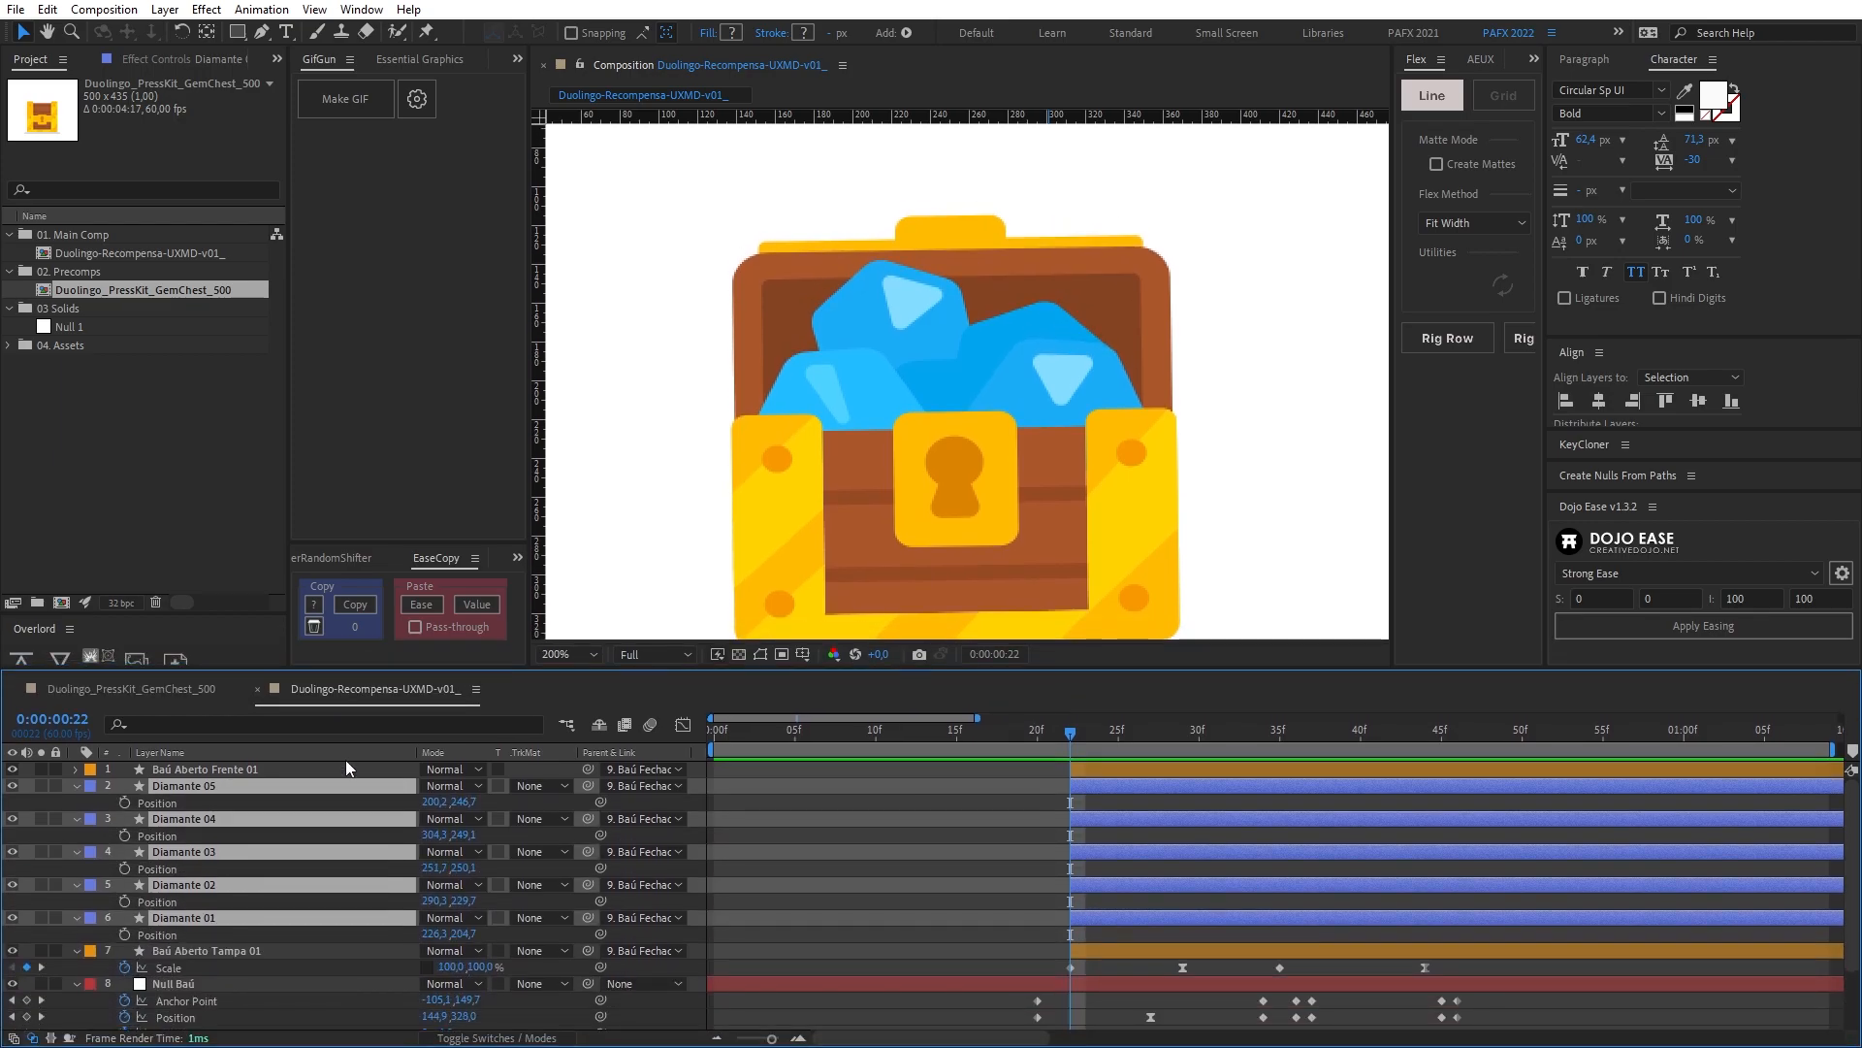
left_click(126, 803)
key("alt+shift+p")
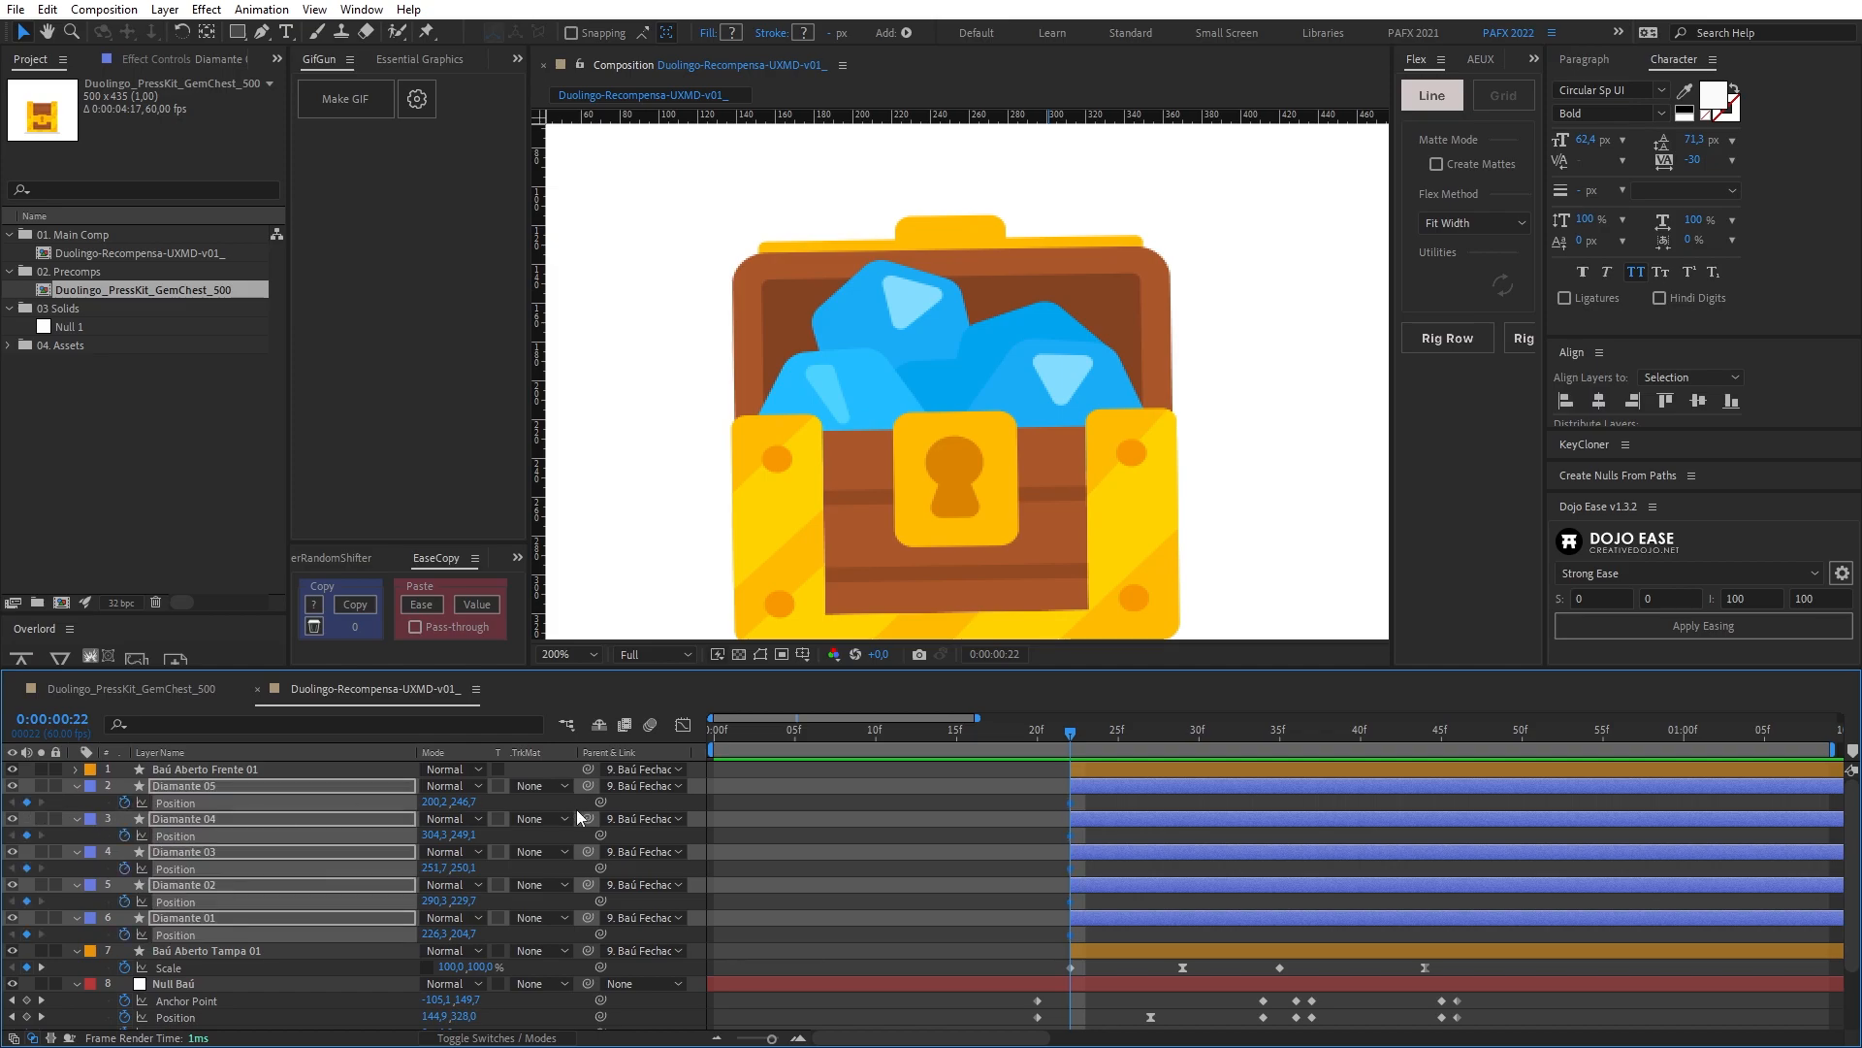
Step: Add Position keyframes holding the five diamonds' resting positions at frame 34
key("shift+Page_Down")
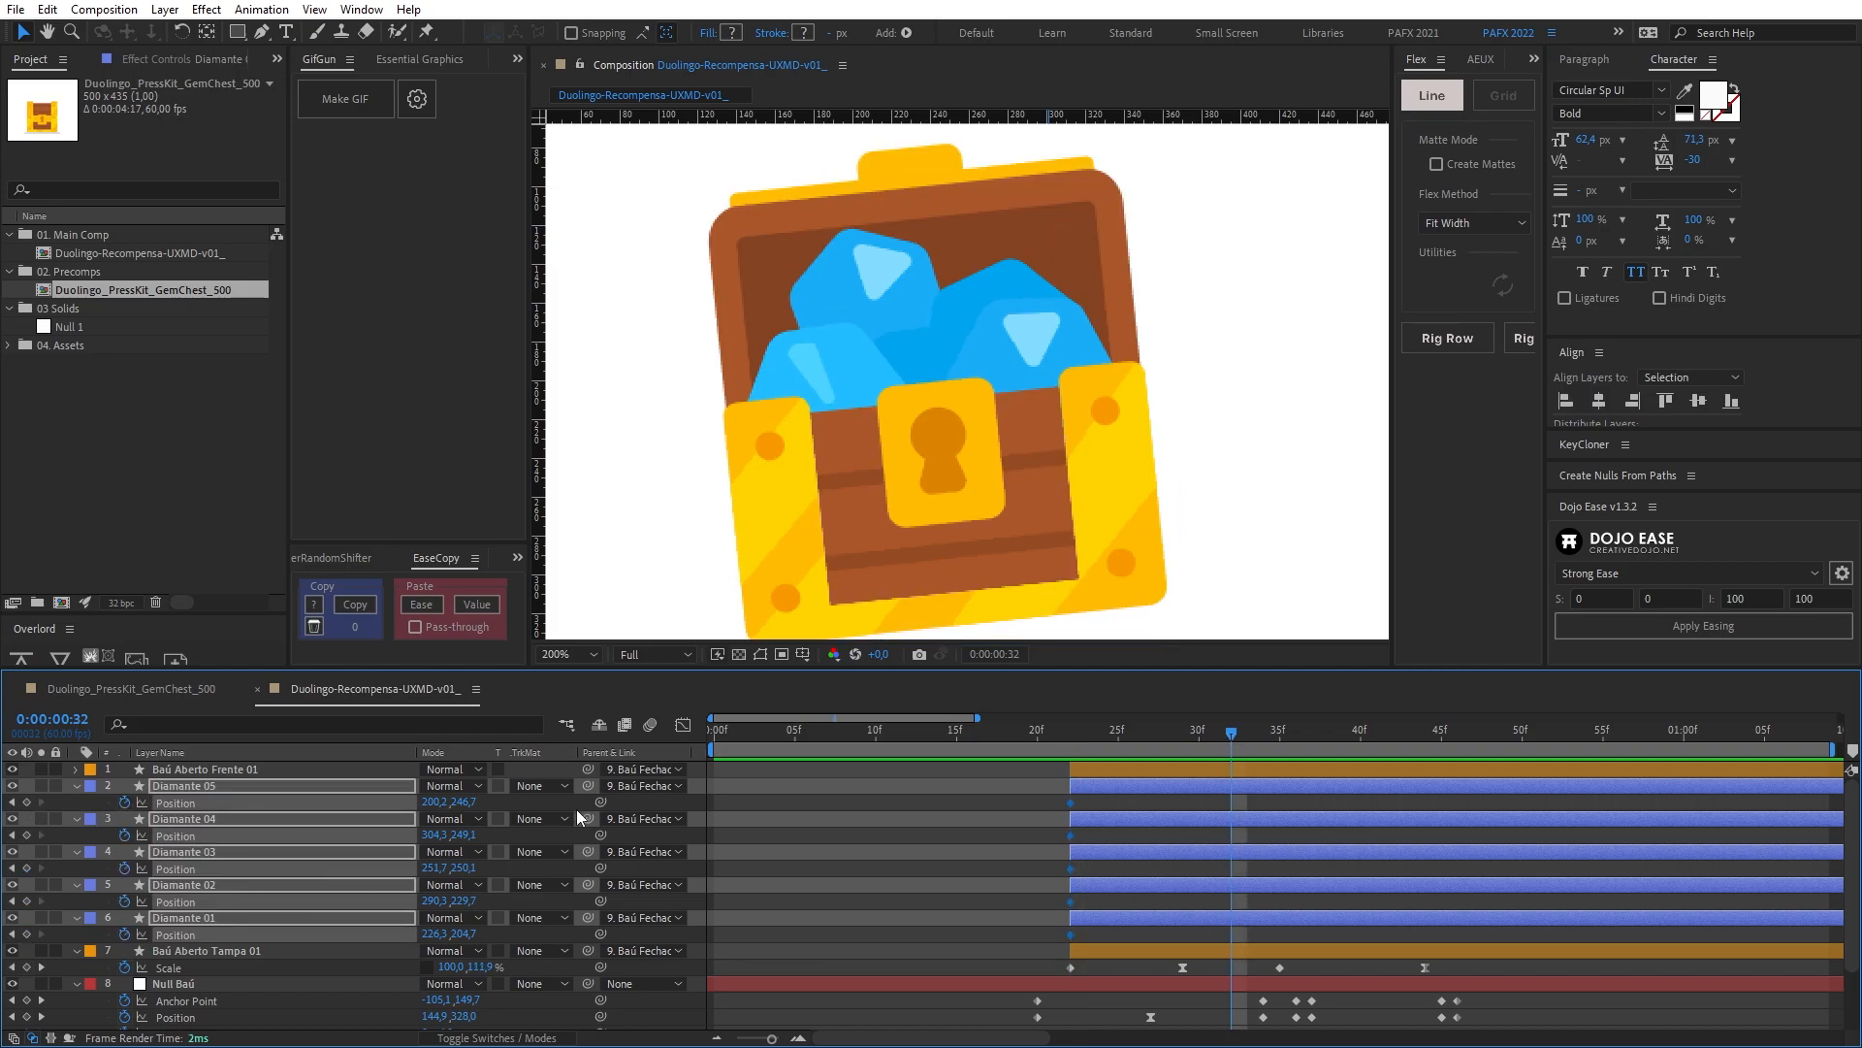
key("Page_Down")
key("Page_Down")
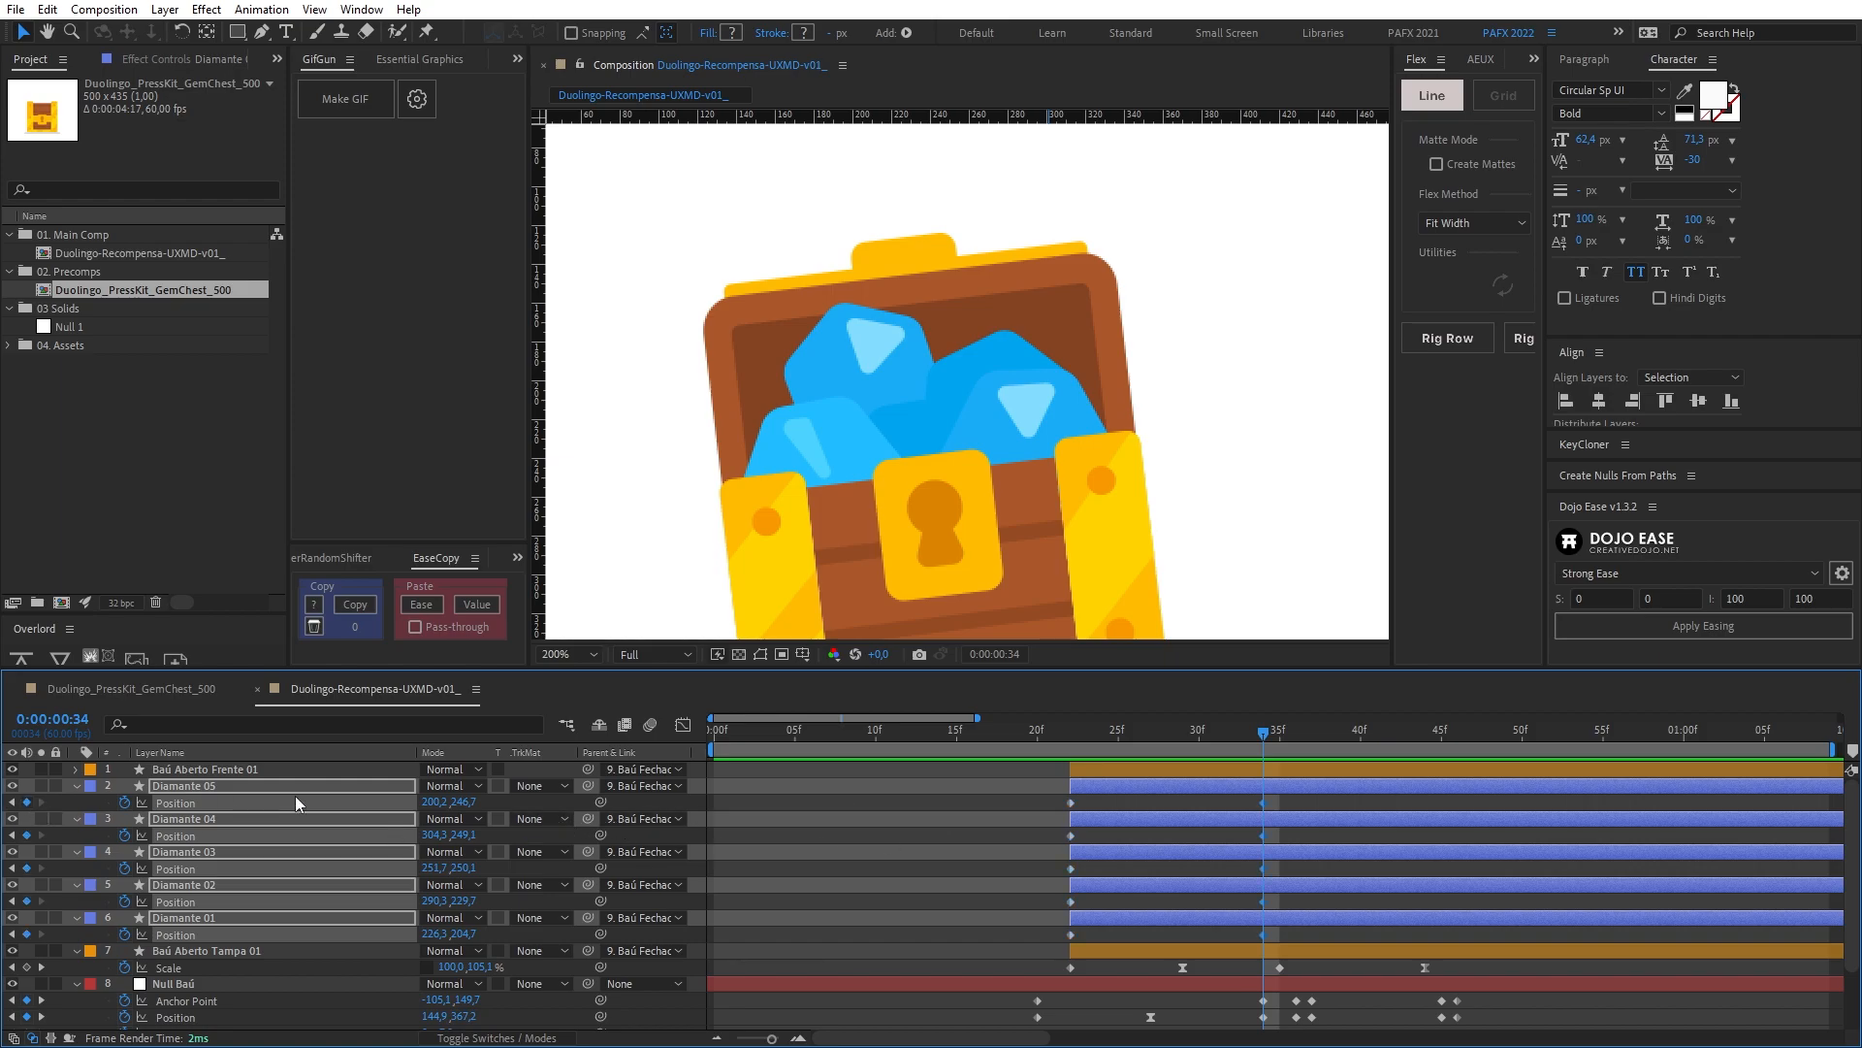
Step: At frame 28, raise all five diamonds together by about 14.5 px, bringing Diamante 05 to Y 232.2
key("Page_Up")
key("Page_Up")
key("Page_Up")
key("Page_Up")
key("Page_Up")
key("Page_Up")
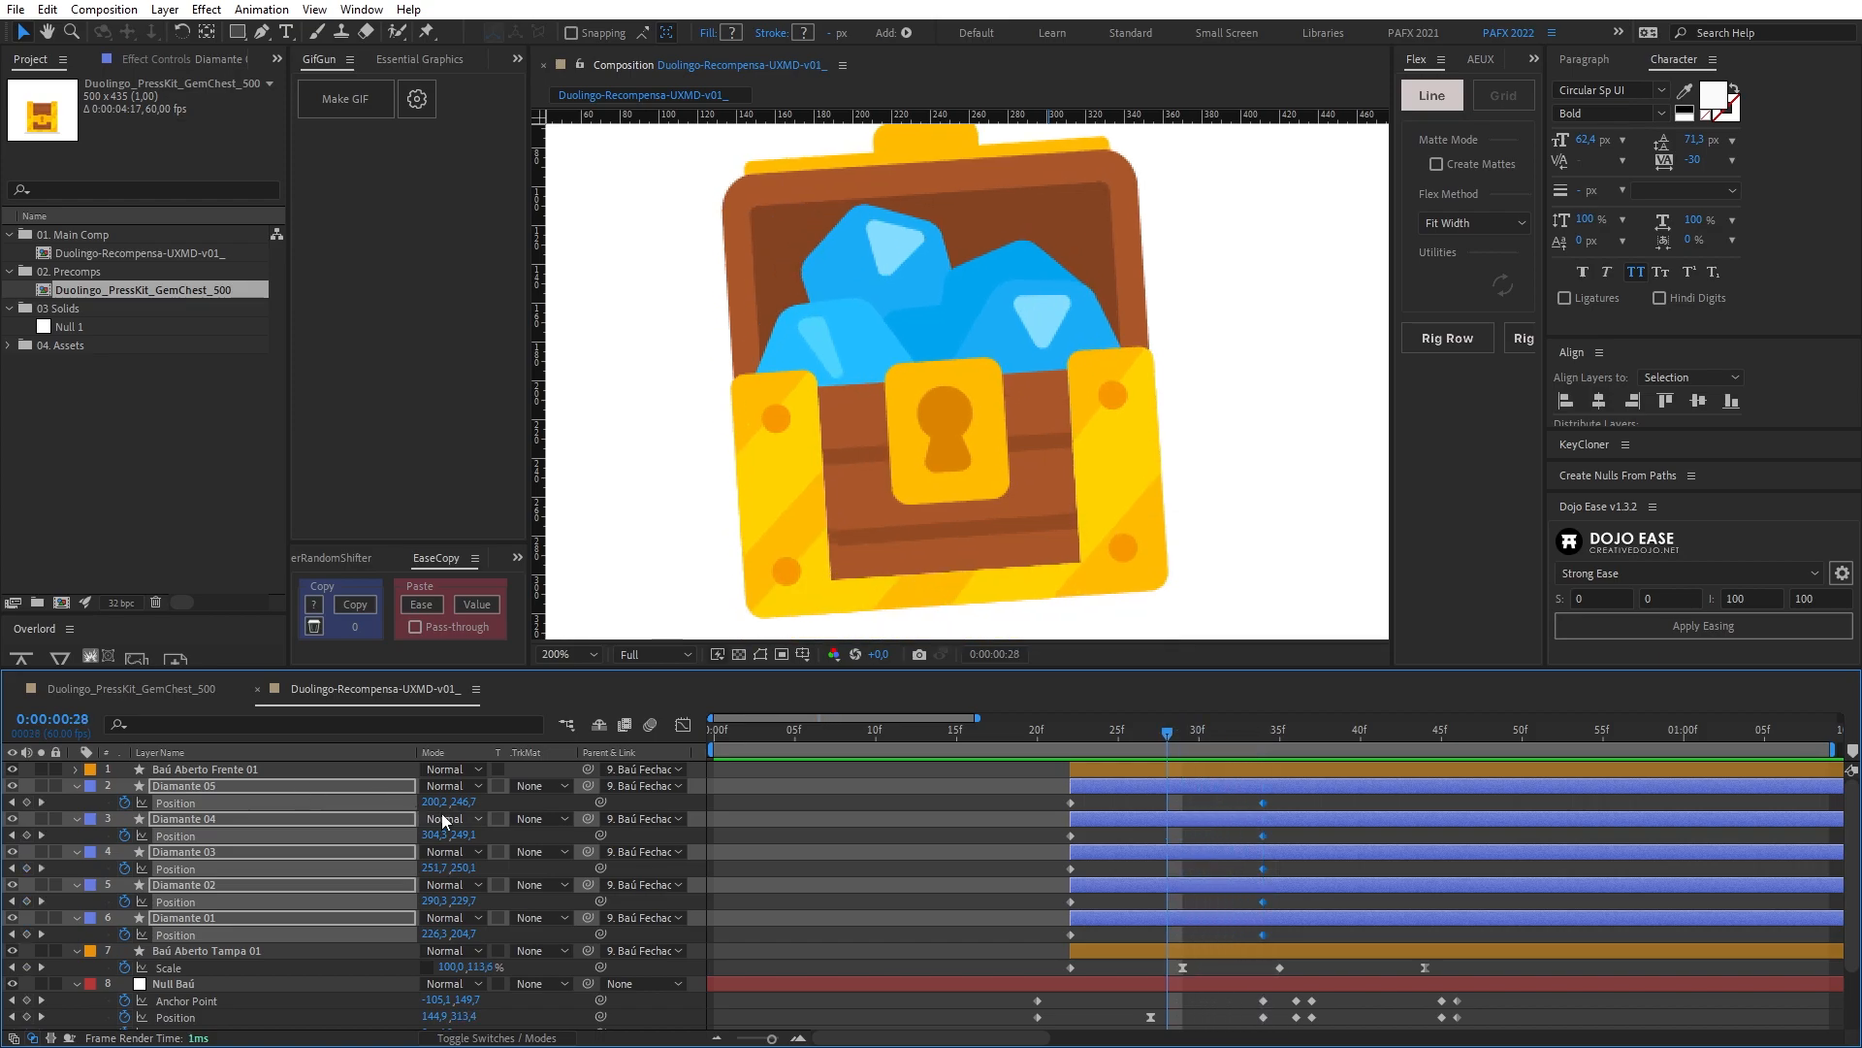
left_click_drag(463, 803, 310, 816)
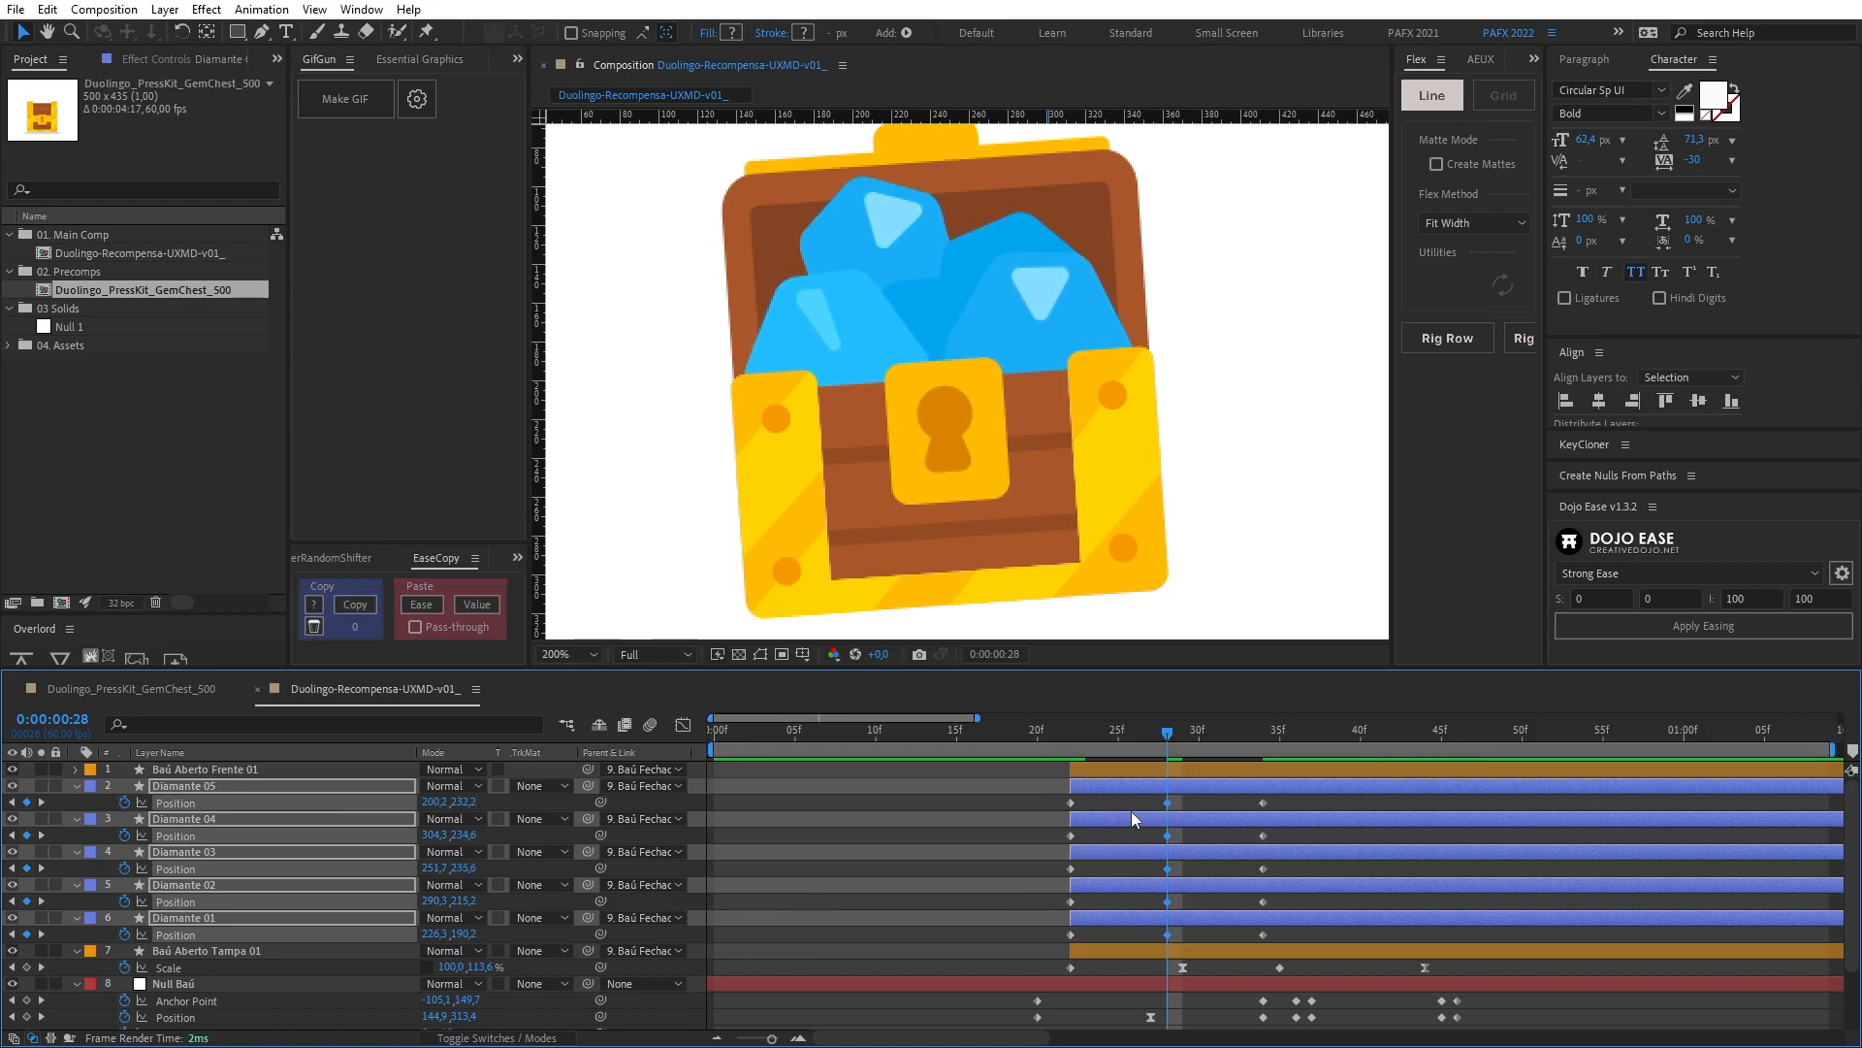
Step: Easy-ease the diamonds' raised Position keyframes with 75% incoming and 75% outgoing influence
key("F9")
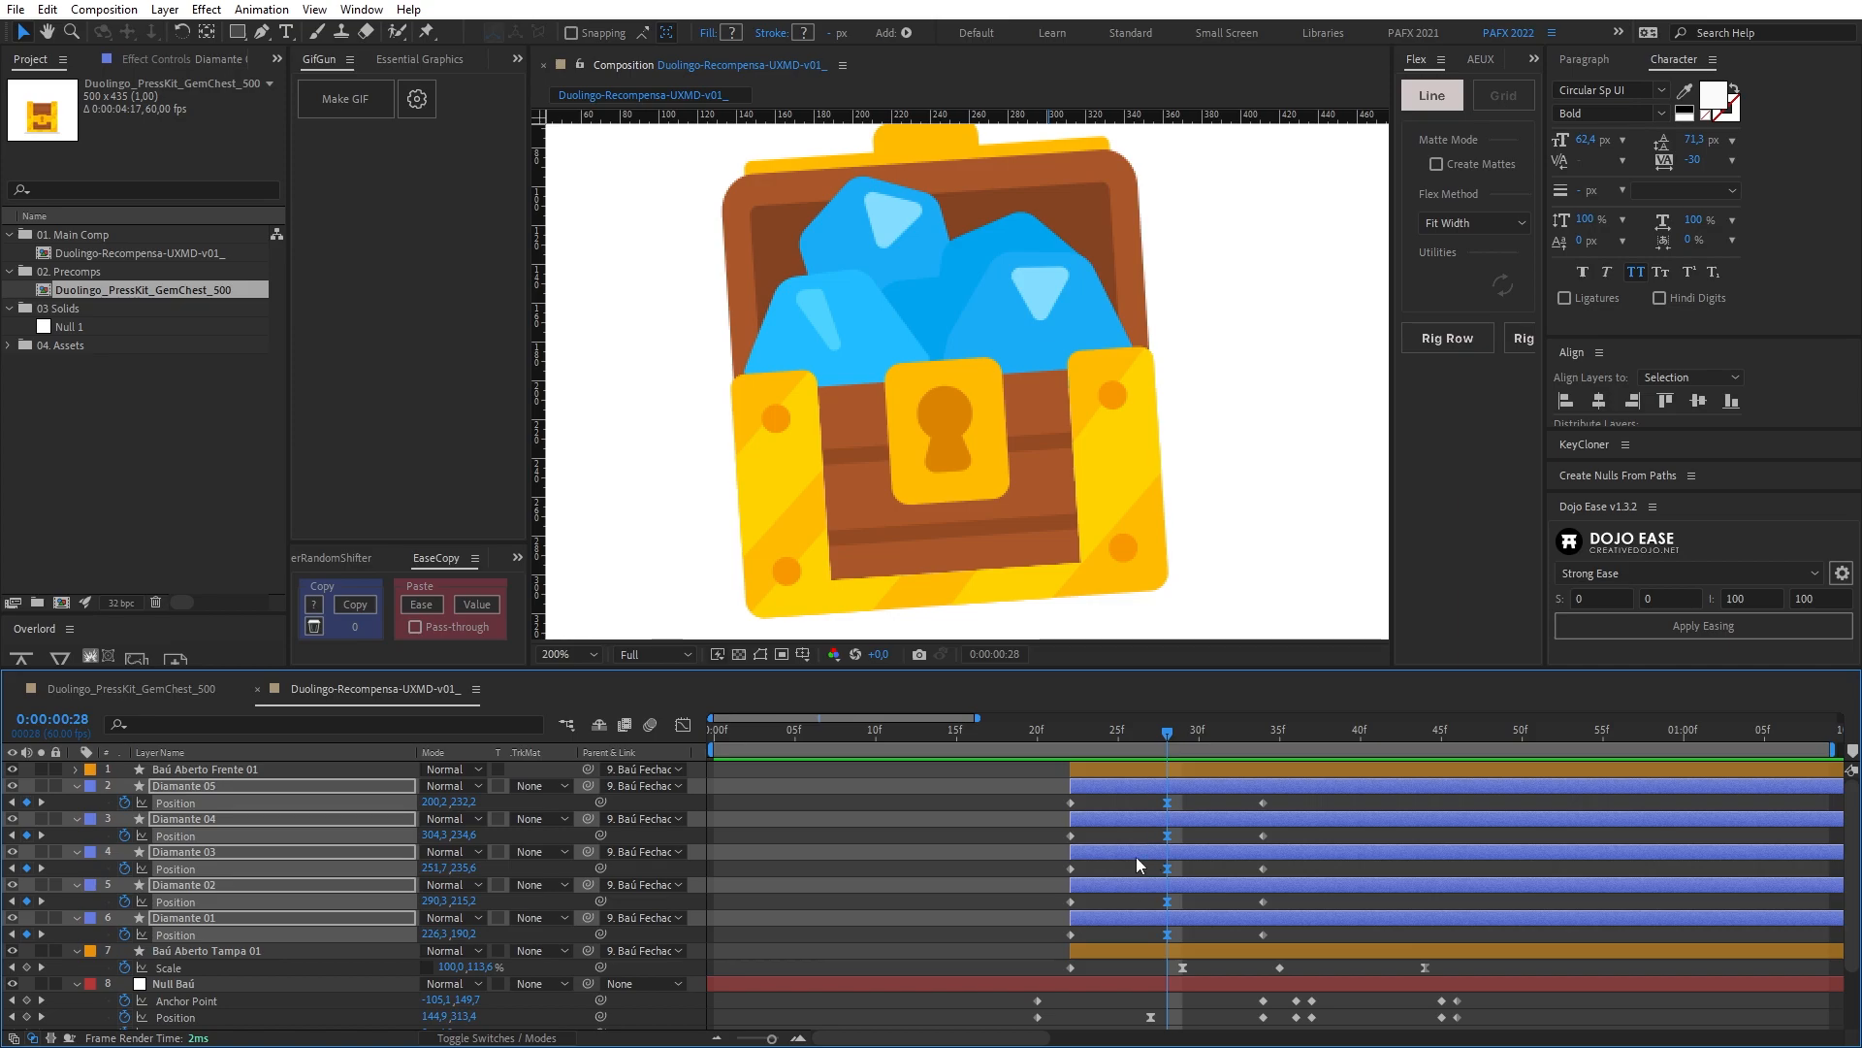
key("ctrl+shift+k")
left_click(788, 524)
type("75")
key("Tab")
key("Tab")
type("75")
key("Return")
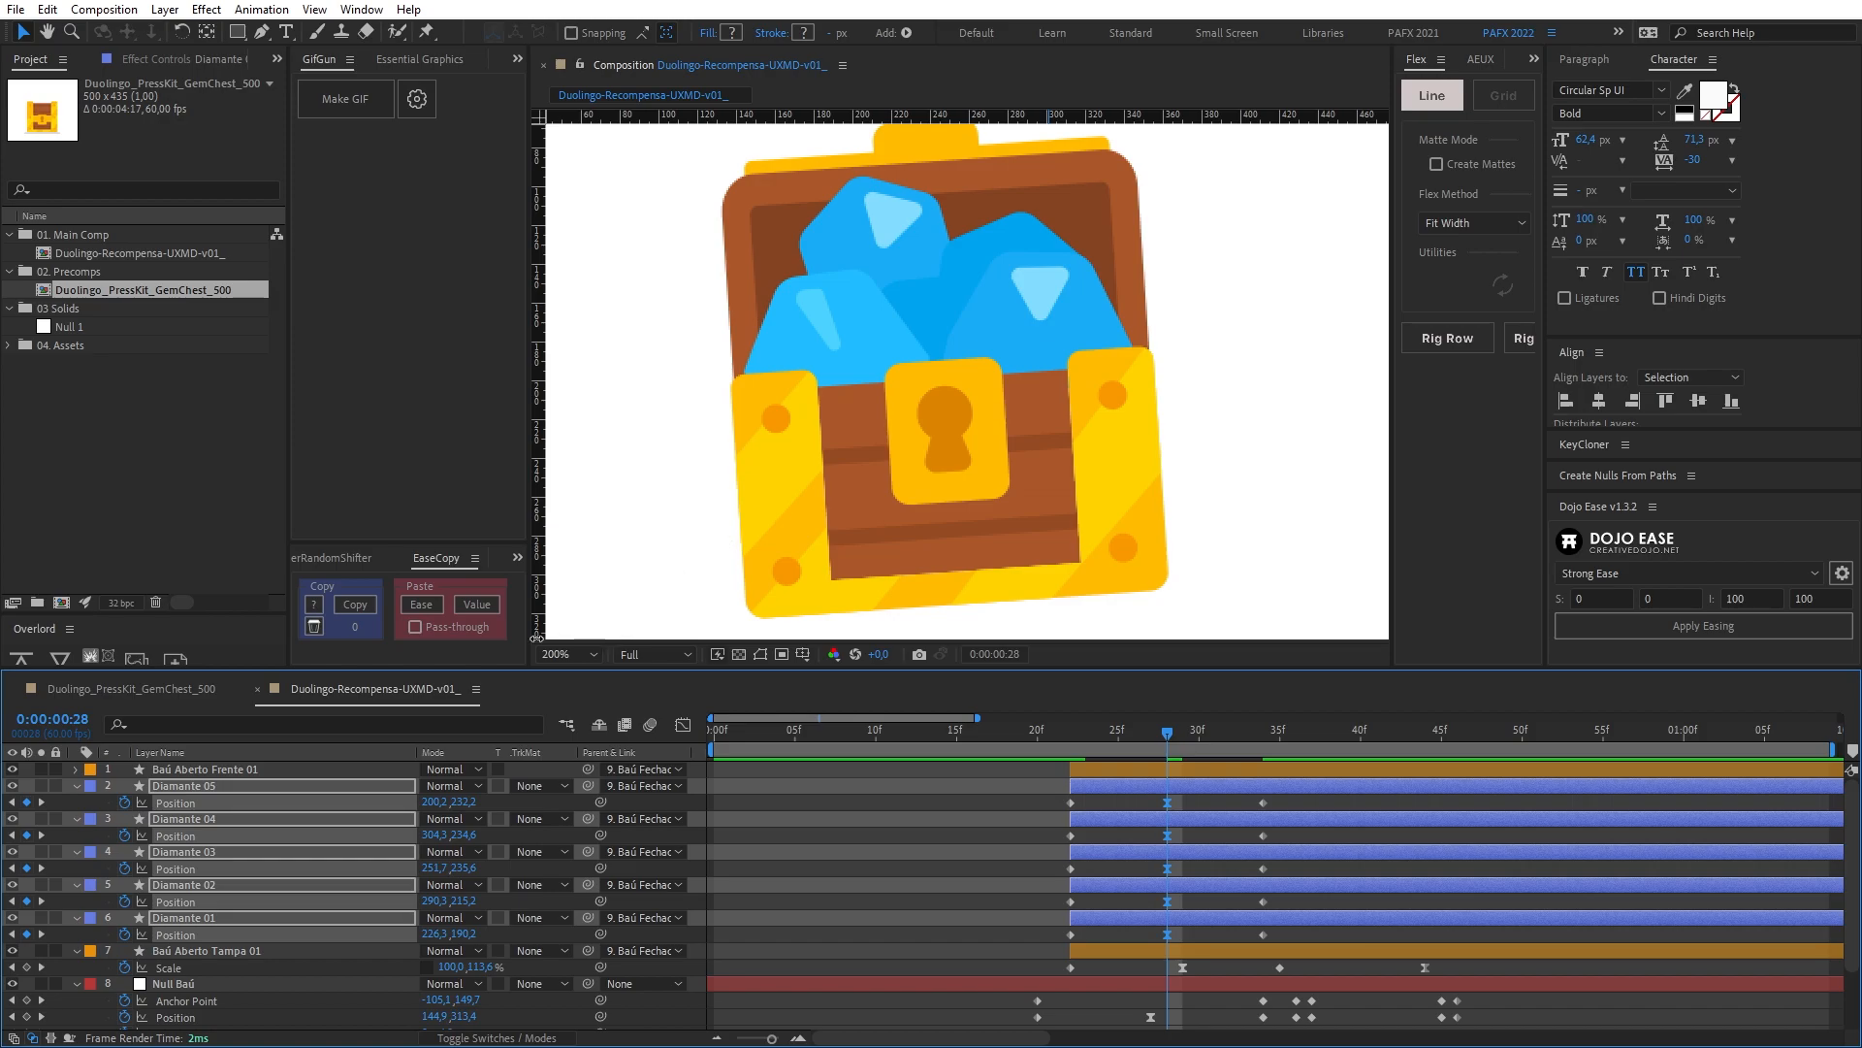
Step: Check the diamonds' Position speed graph and preview their bounce together with the chest's jump
left_click(683, 726)
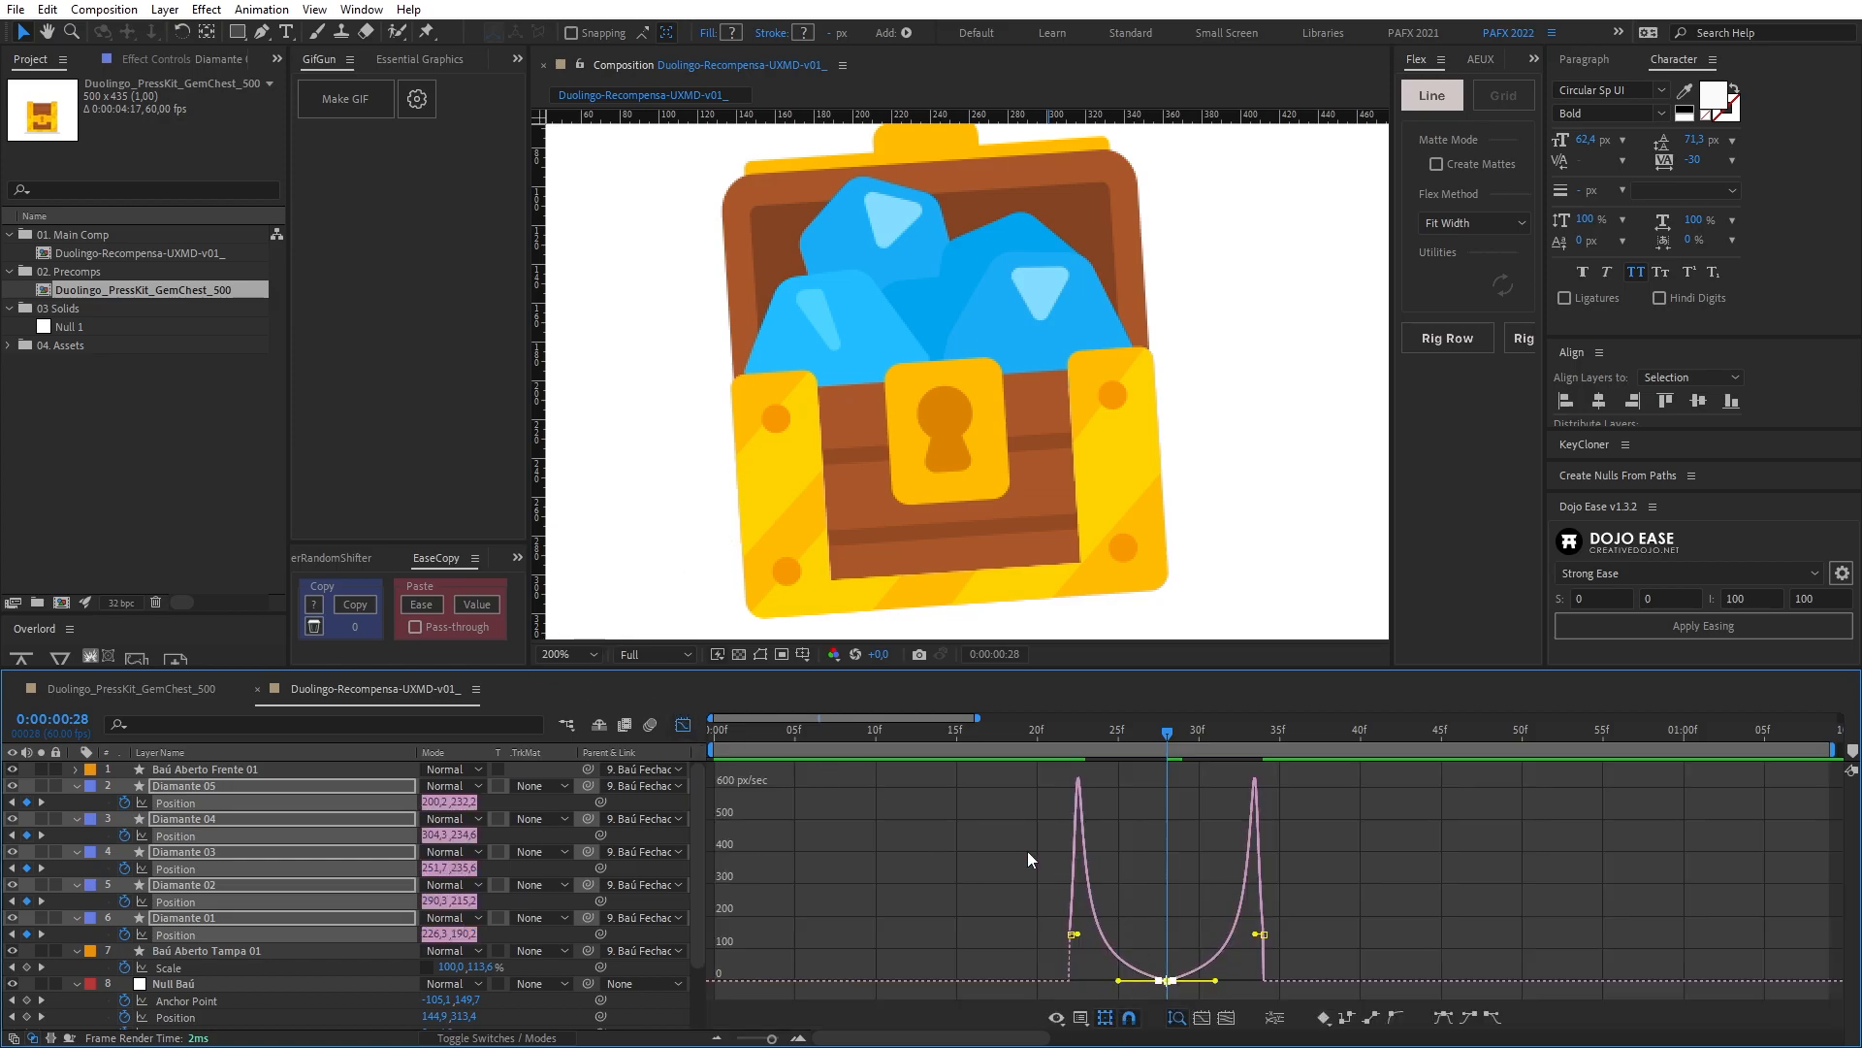
left_click(683, 726)
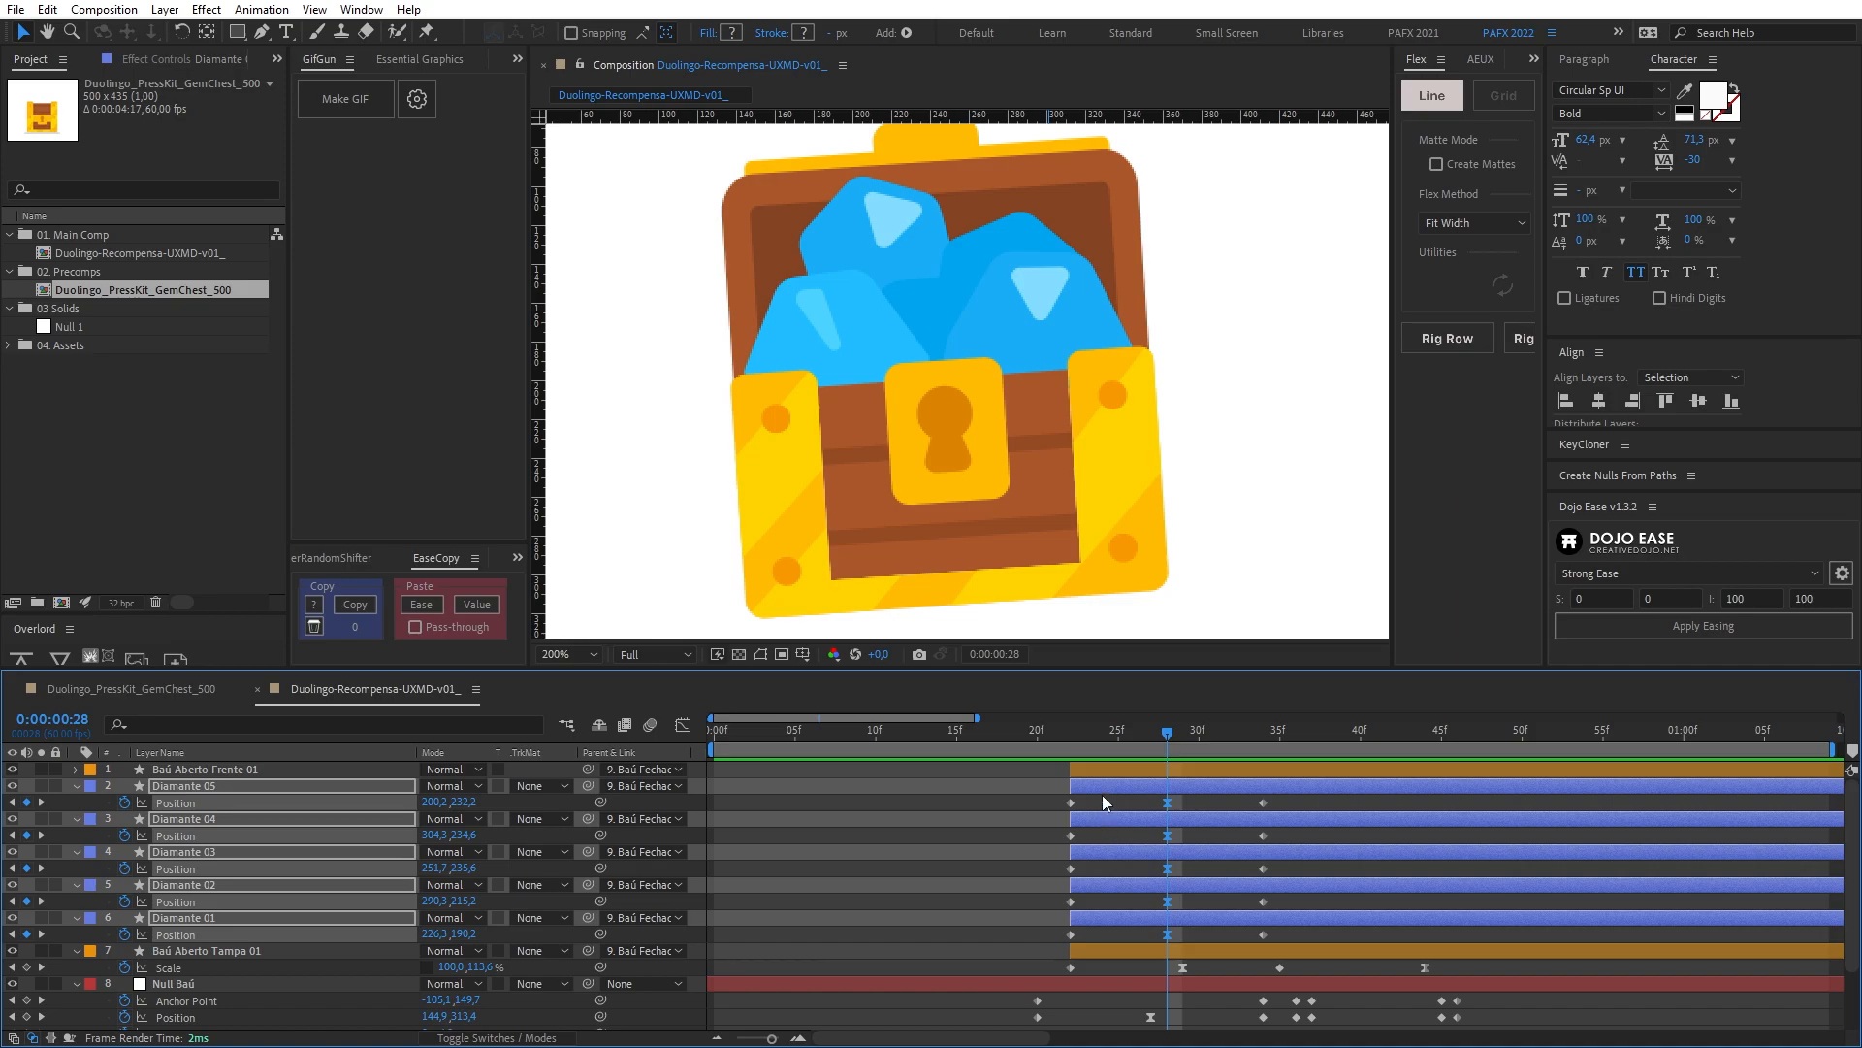
left_click_drag(1081, 745, 1027, 745)
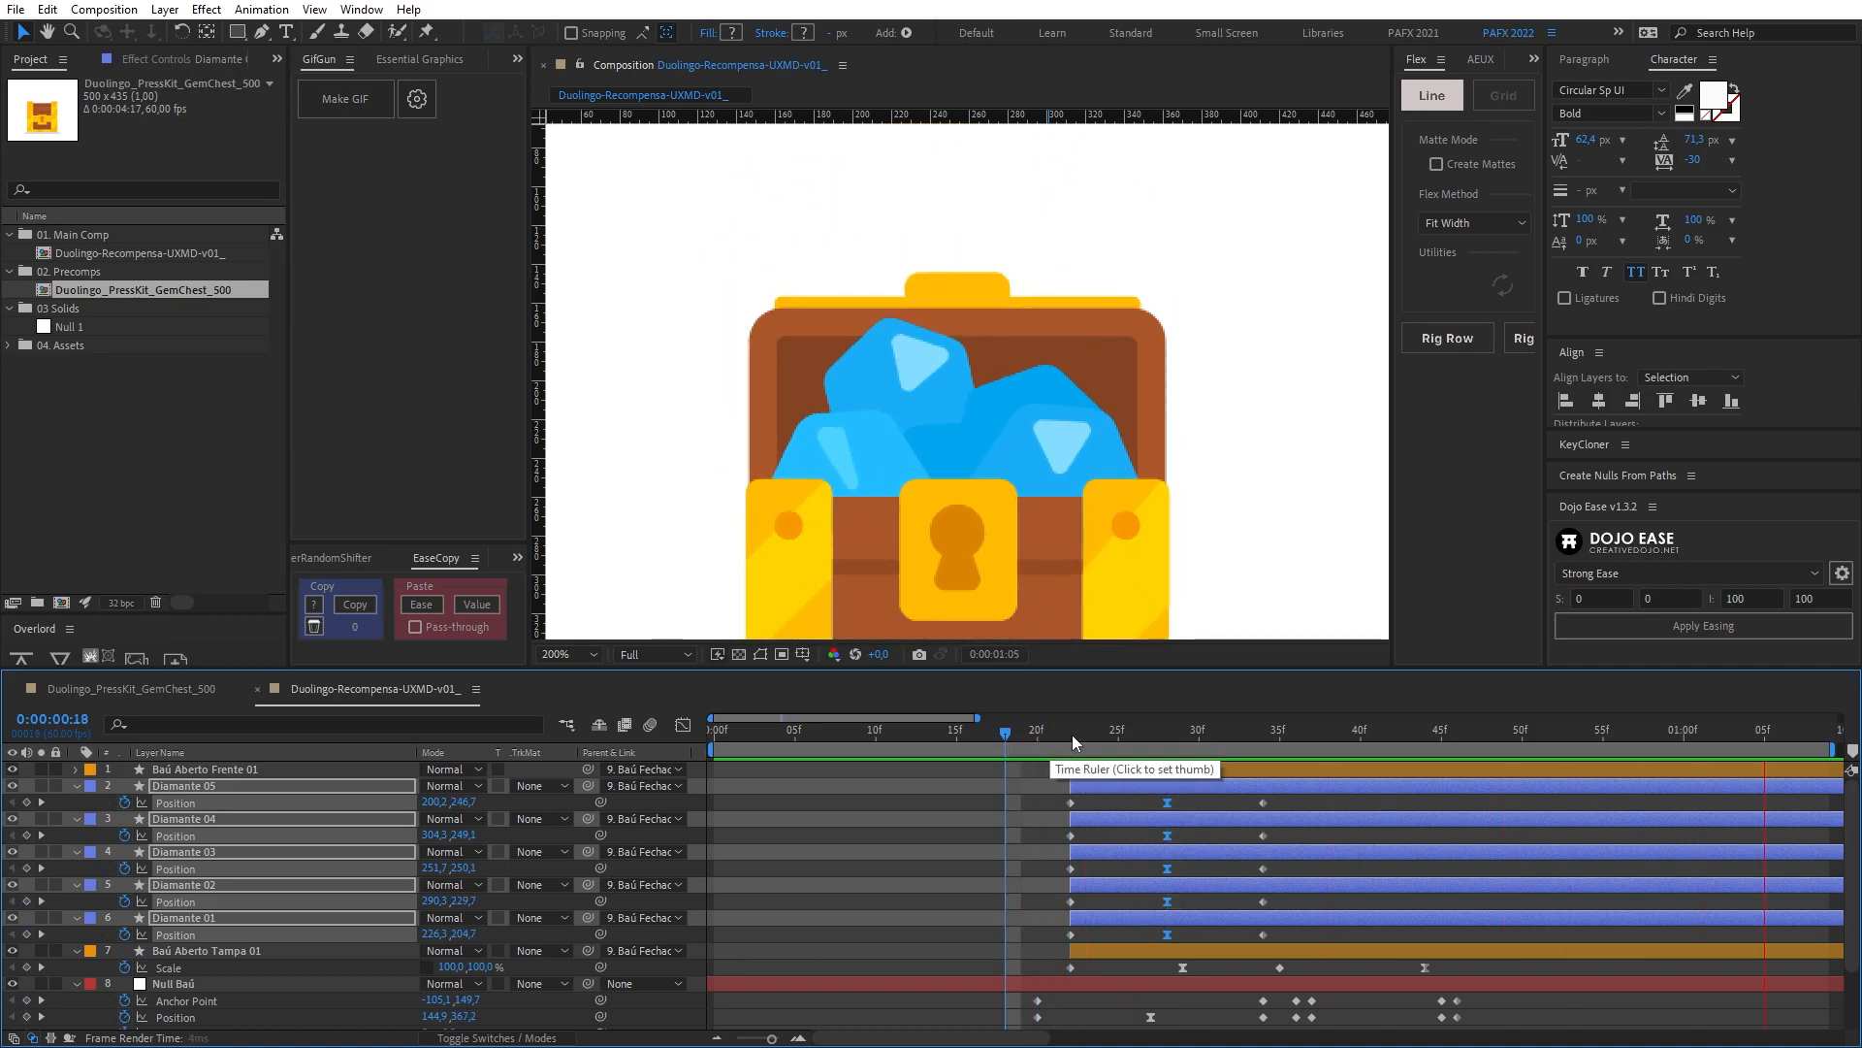
left_click(975, 735)
key("space")
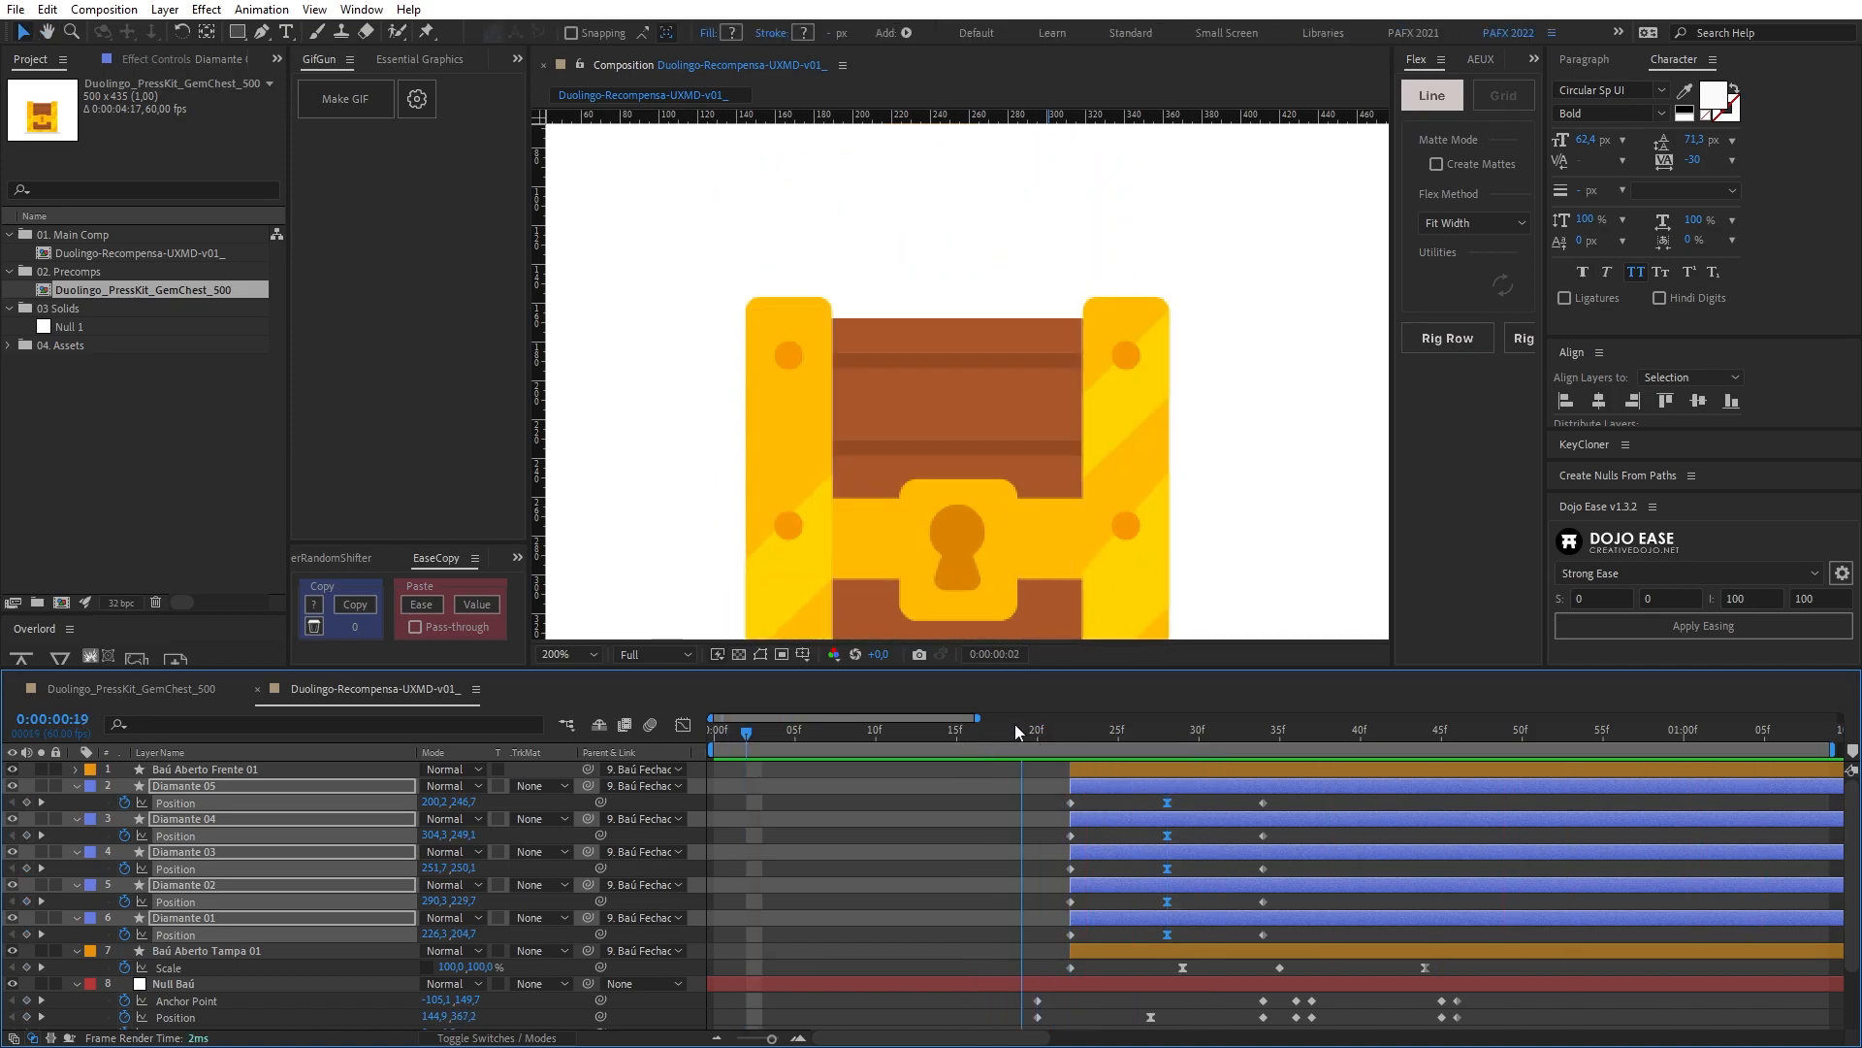
scroll(1017, 472, "down", 1)
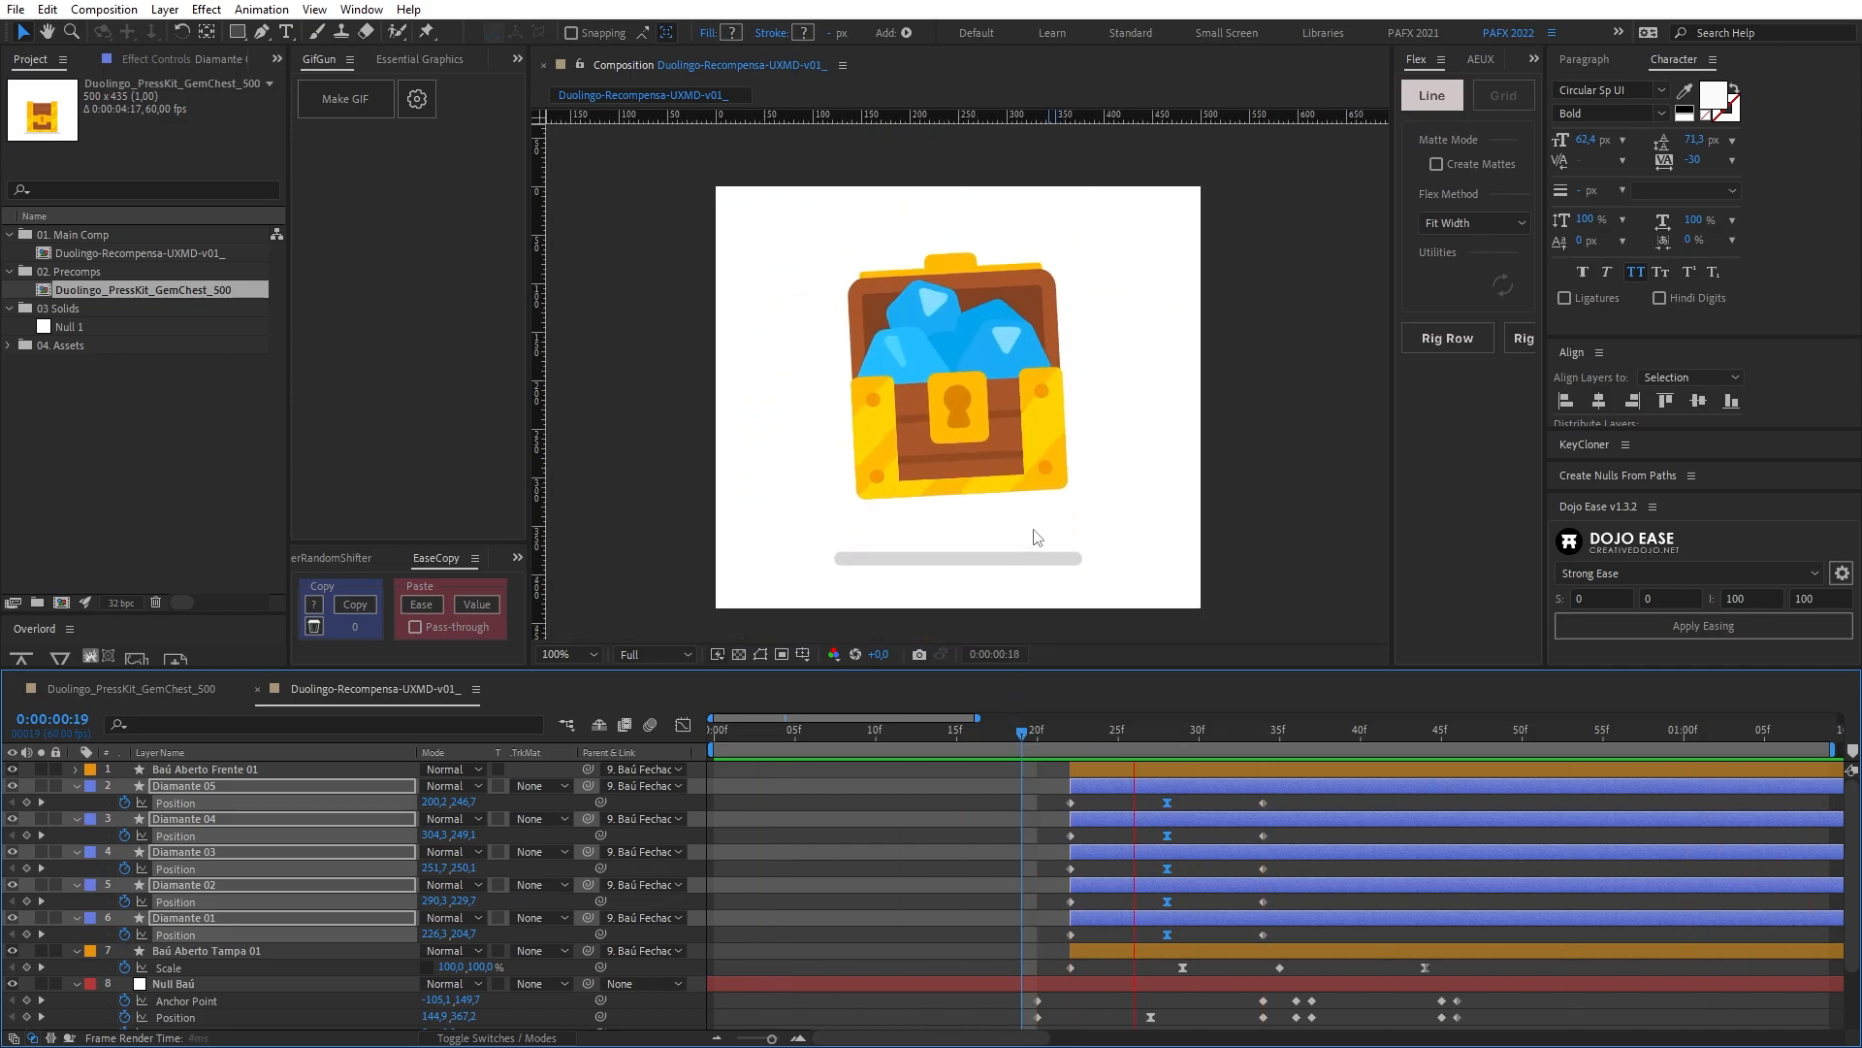
left_click(1167, 732)
left_click_drag(1173, 720, 1150, 720)
left_click_drag(1137, 803, 1311, 923)
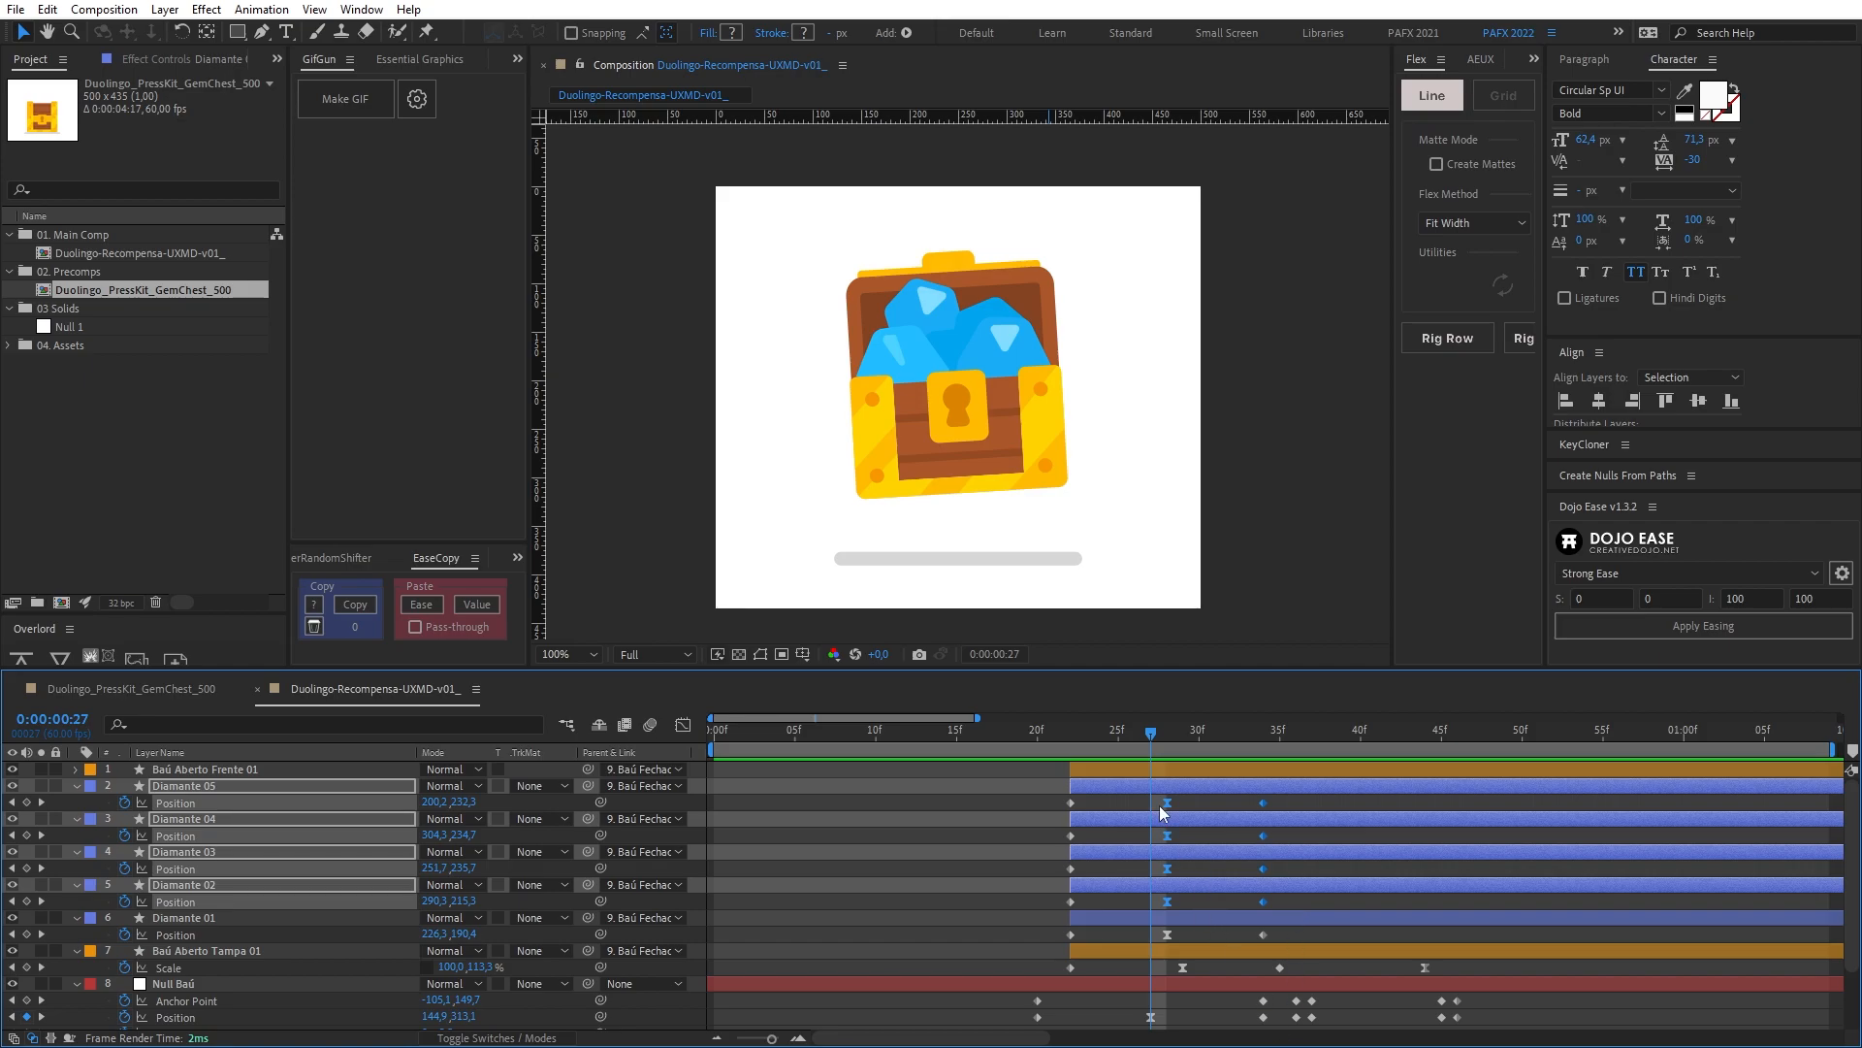
left_click_drag(1171, 804, 1235, 805)
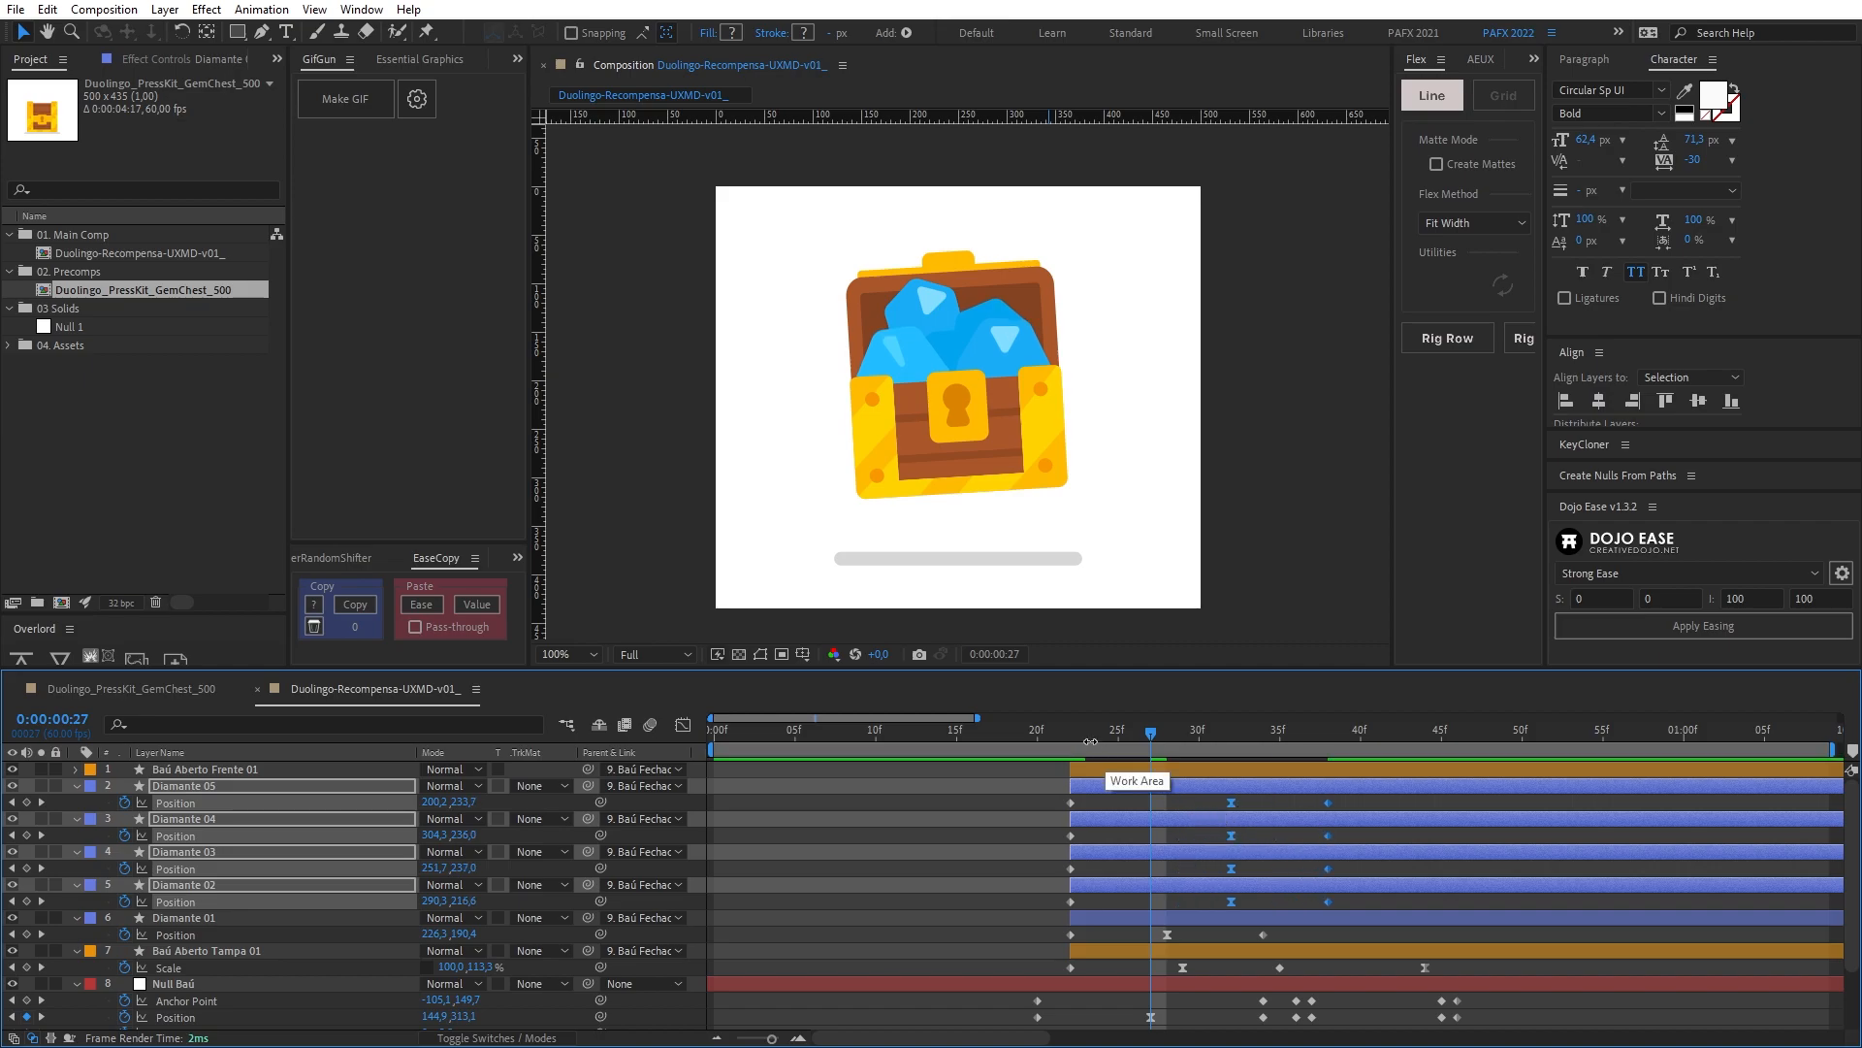
left_click_drag(1067, 737, 1263, 754)
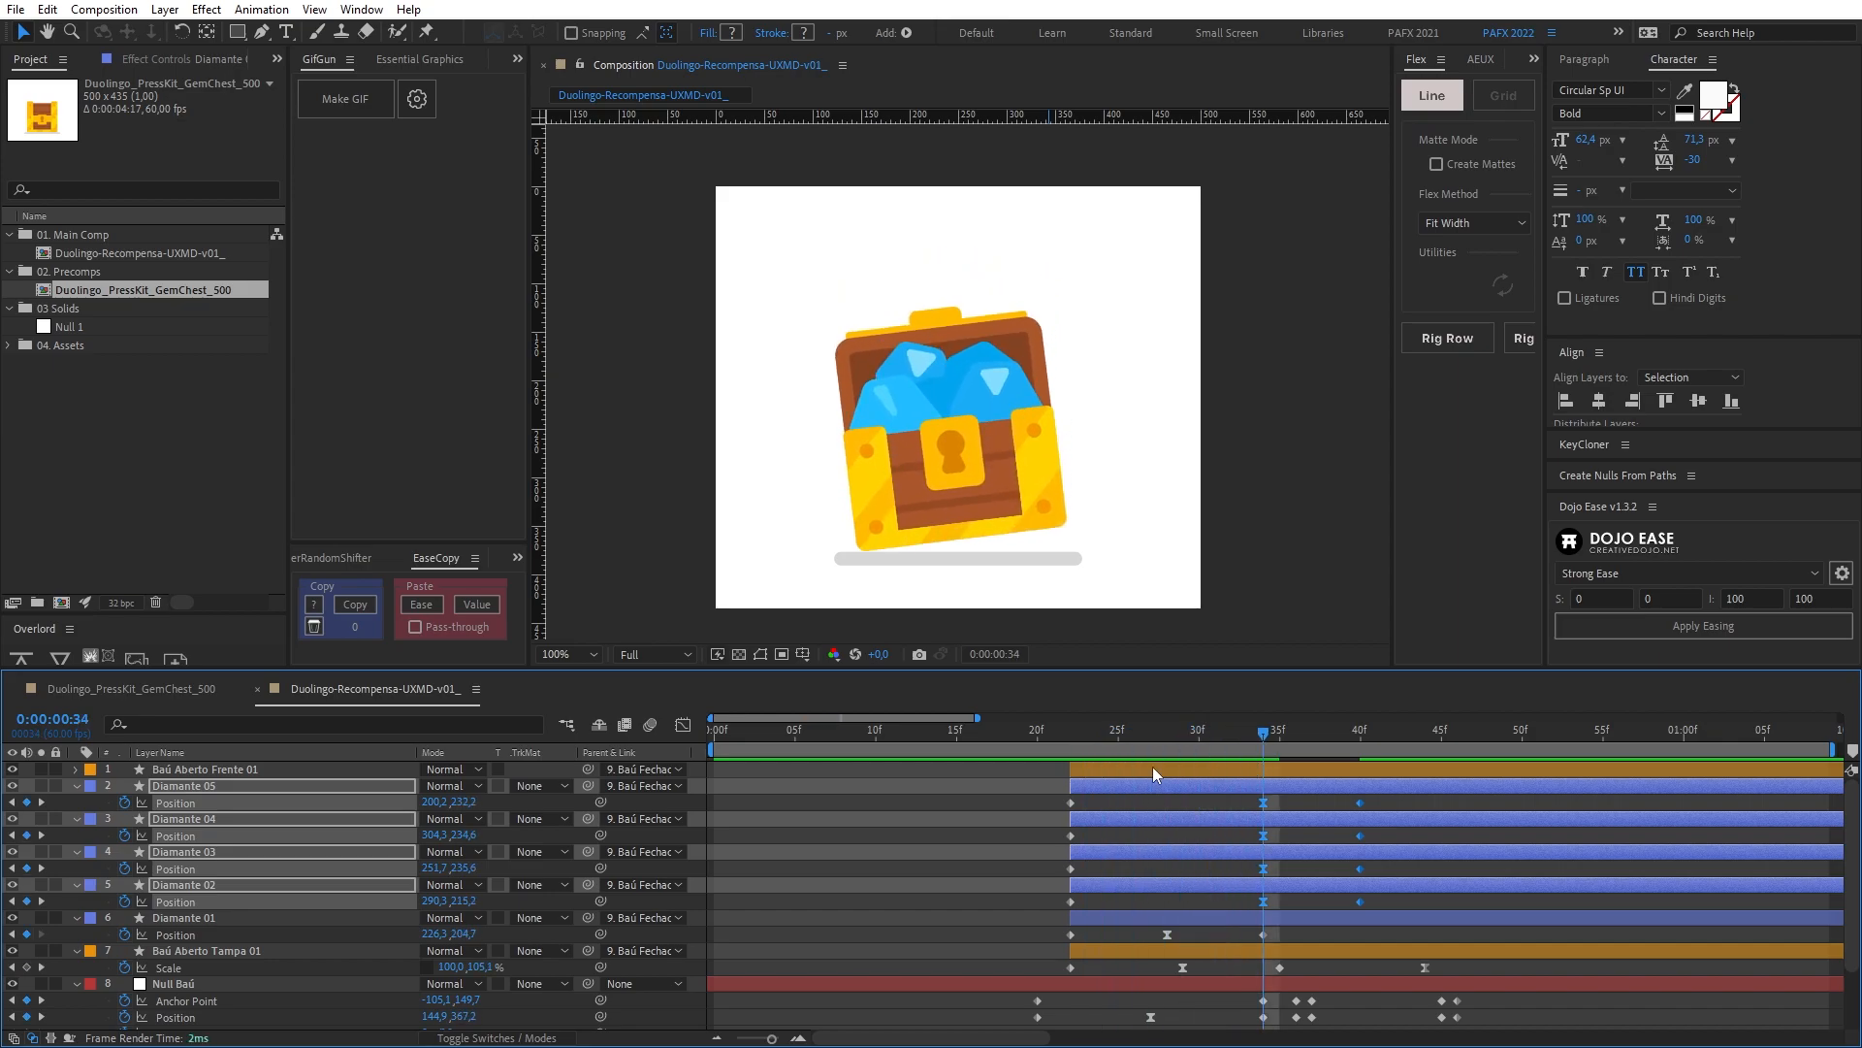
left_click_drag(476, 803, 469, 805)
key("ctrl+z")
key("Page_Up")
key("Page_Up")
key("Page_Up")
key("Page_Up")
key("alt+Left")
key("alt+Left")
key("alt+Left")
key("alt+Left")
key("alt+Left")
key("alt+Left")
key("Page_Up")
key("Page_Up")
key("Page_Up")
Step: Move all five diamonds' raised Position keyframes to frame 33 and their resting keyframes to frame 38, and preview the timing
left_click_drag(1154, 795, 1305, 949)
left_click_drag(1169, 804, 1231, 804)
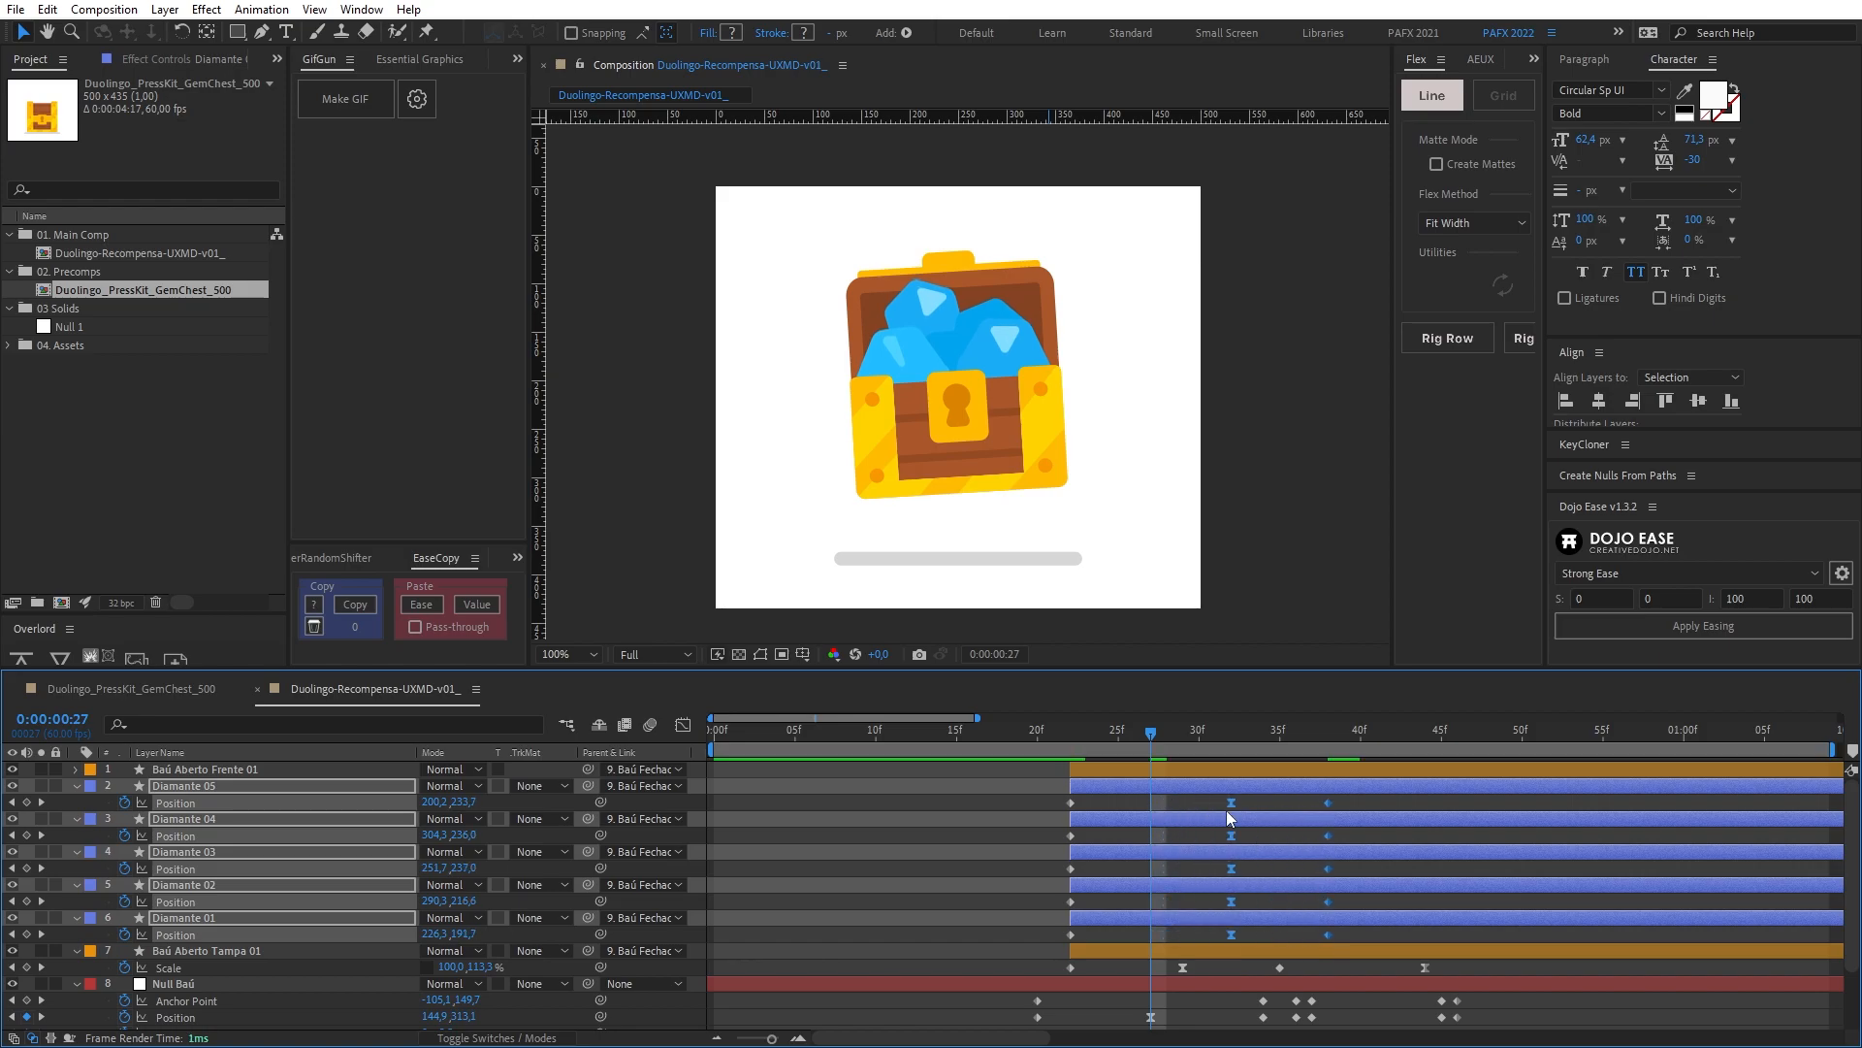
left_click_drag(1150, 734, 1247, 804)
left_click_drag(1039, 736, 1331, 807)
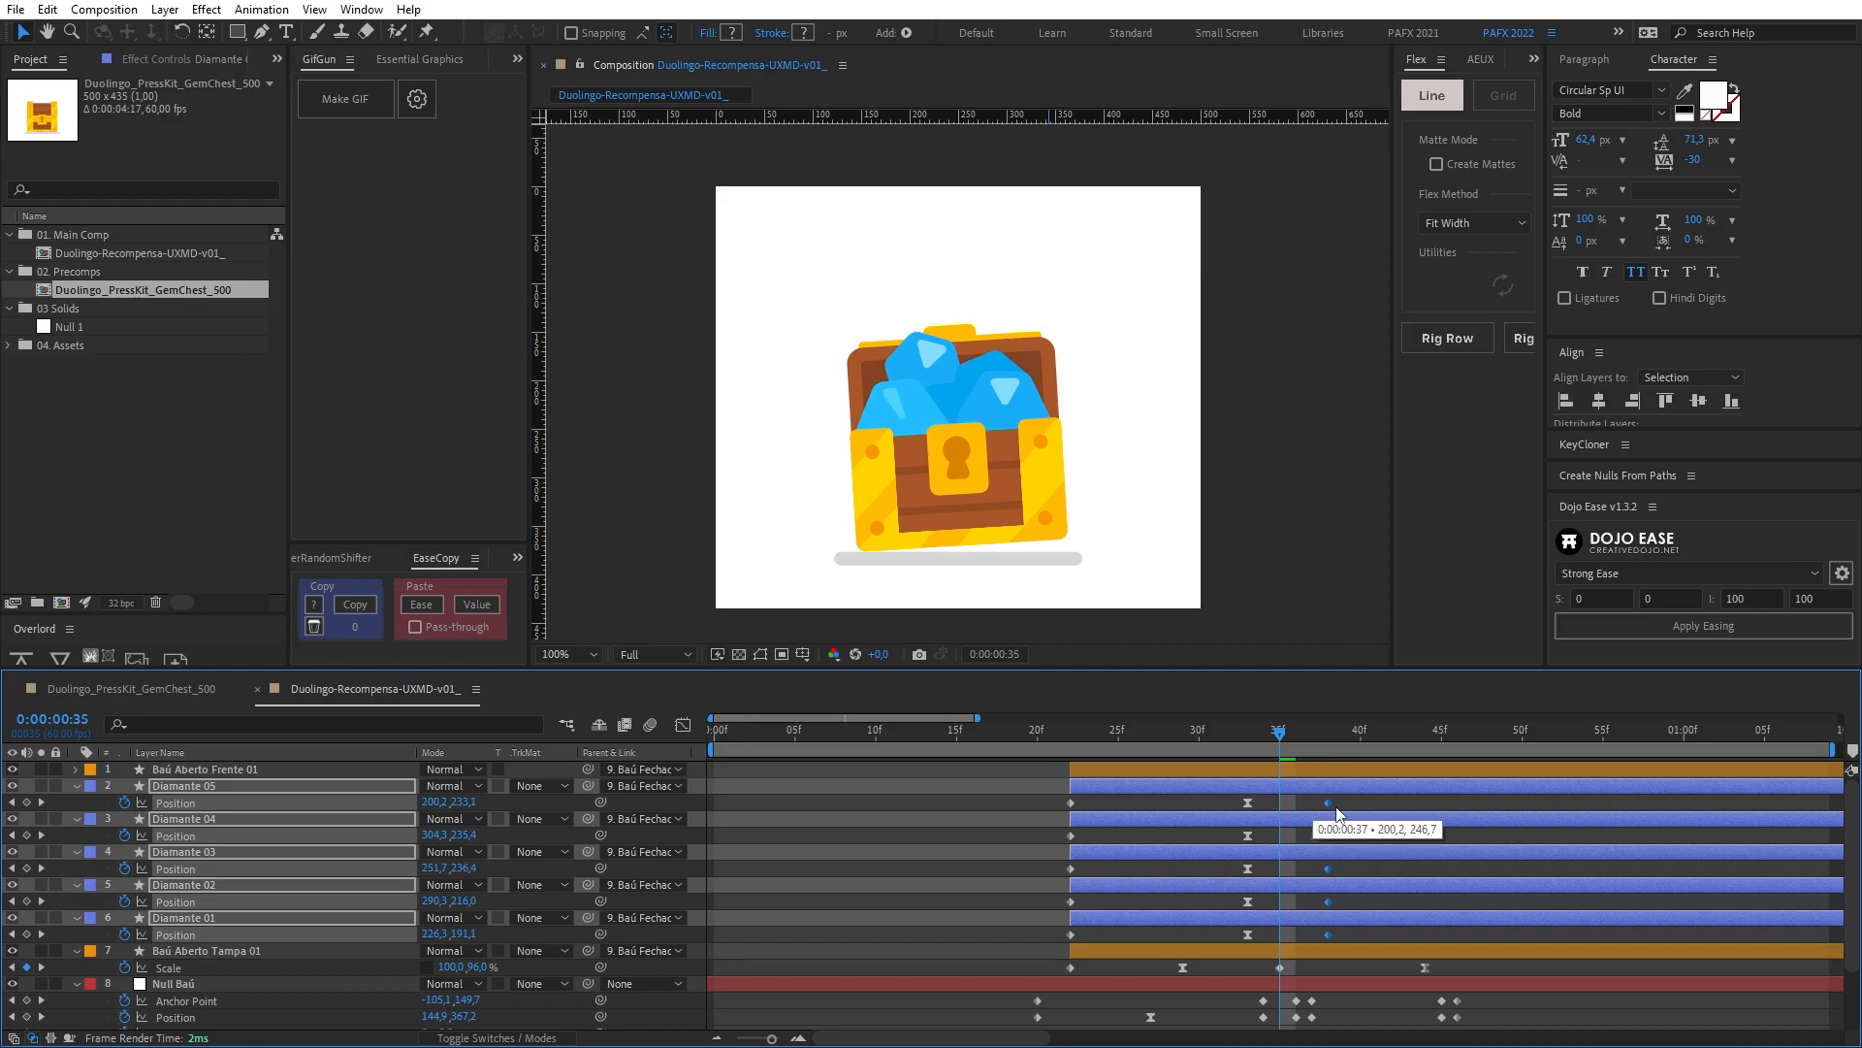
left_click_drag(1281, 737, 954, 788)
key("space")
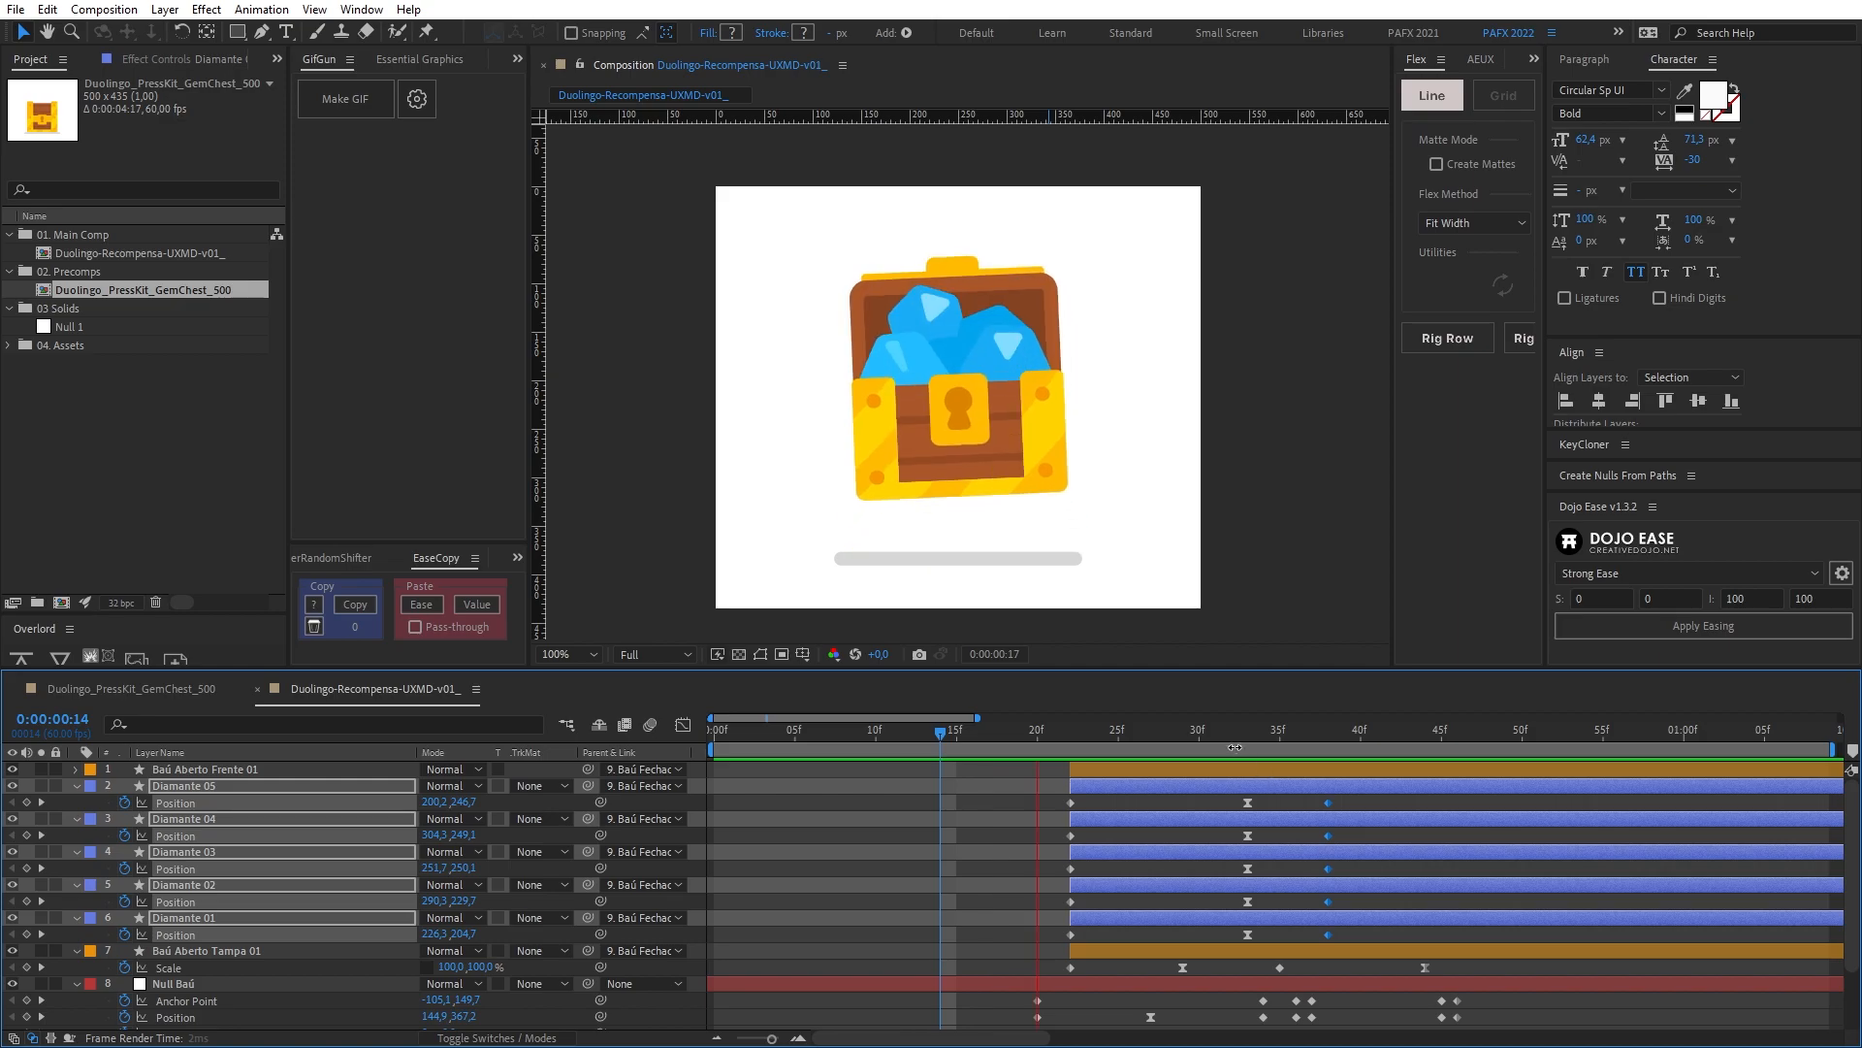
Step: Add Position keyframes holding all five diamonds at their resting positions at frame 48
left_click(1144, 747)
left_click_drag(1267, 767, 1335, 776)
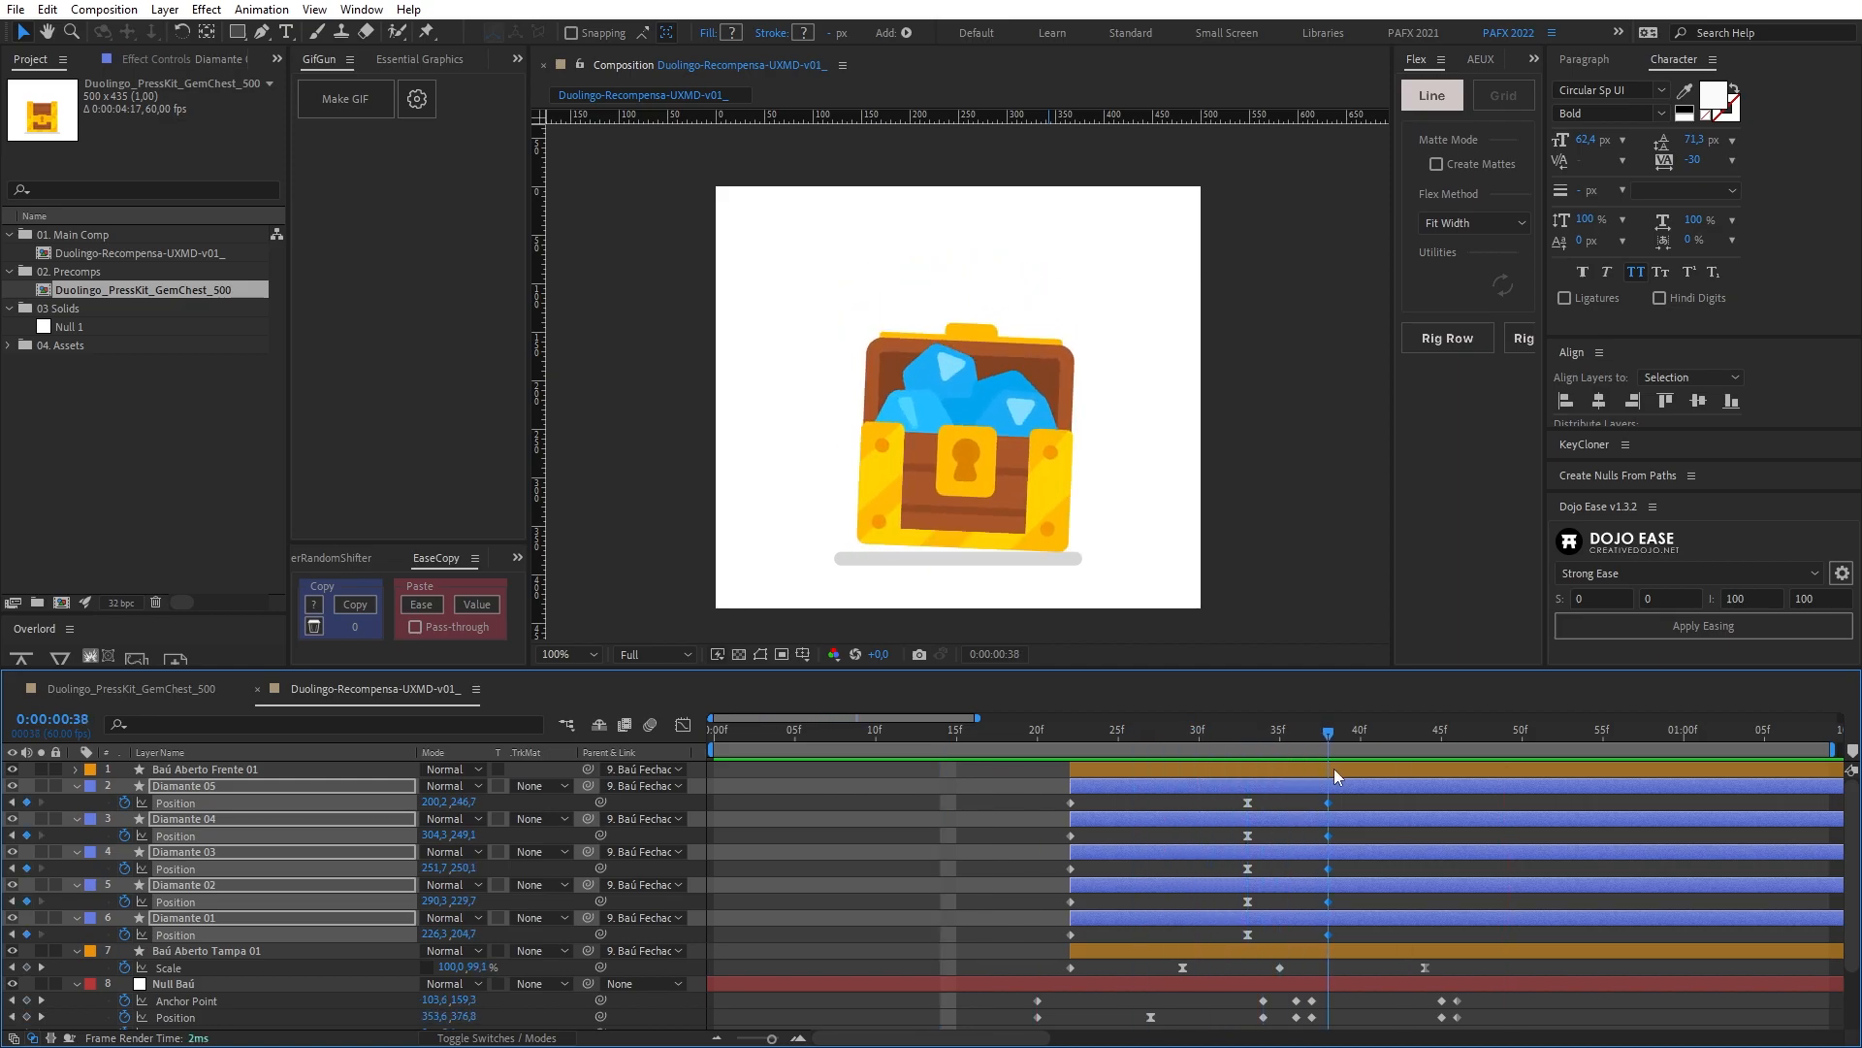
left_click_drag(1071, 744, 1085, 744)
key("space")
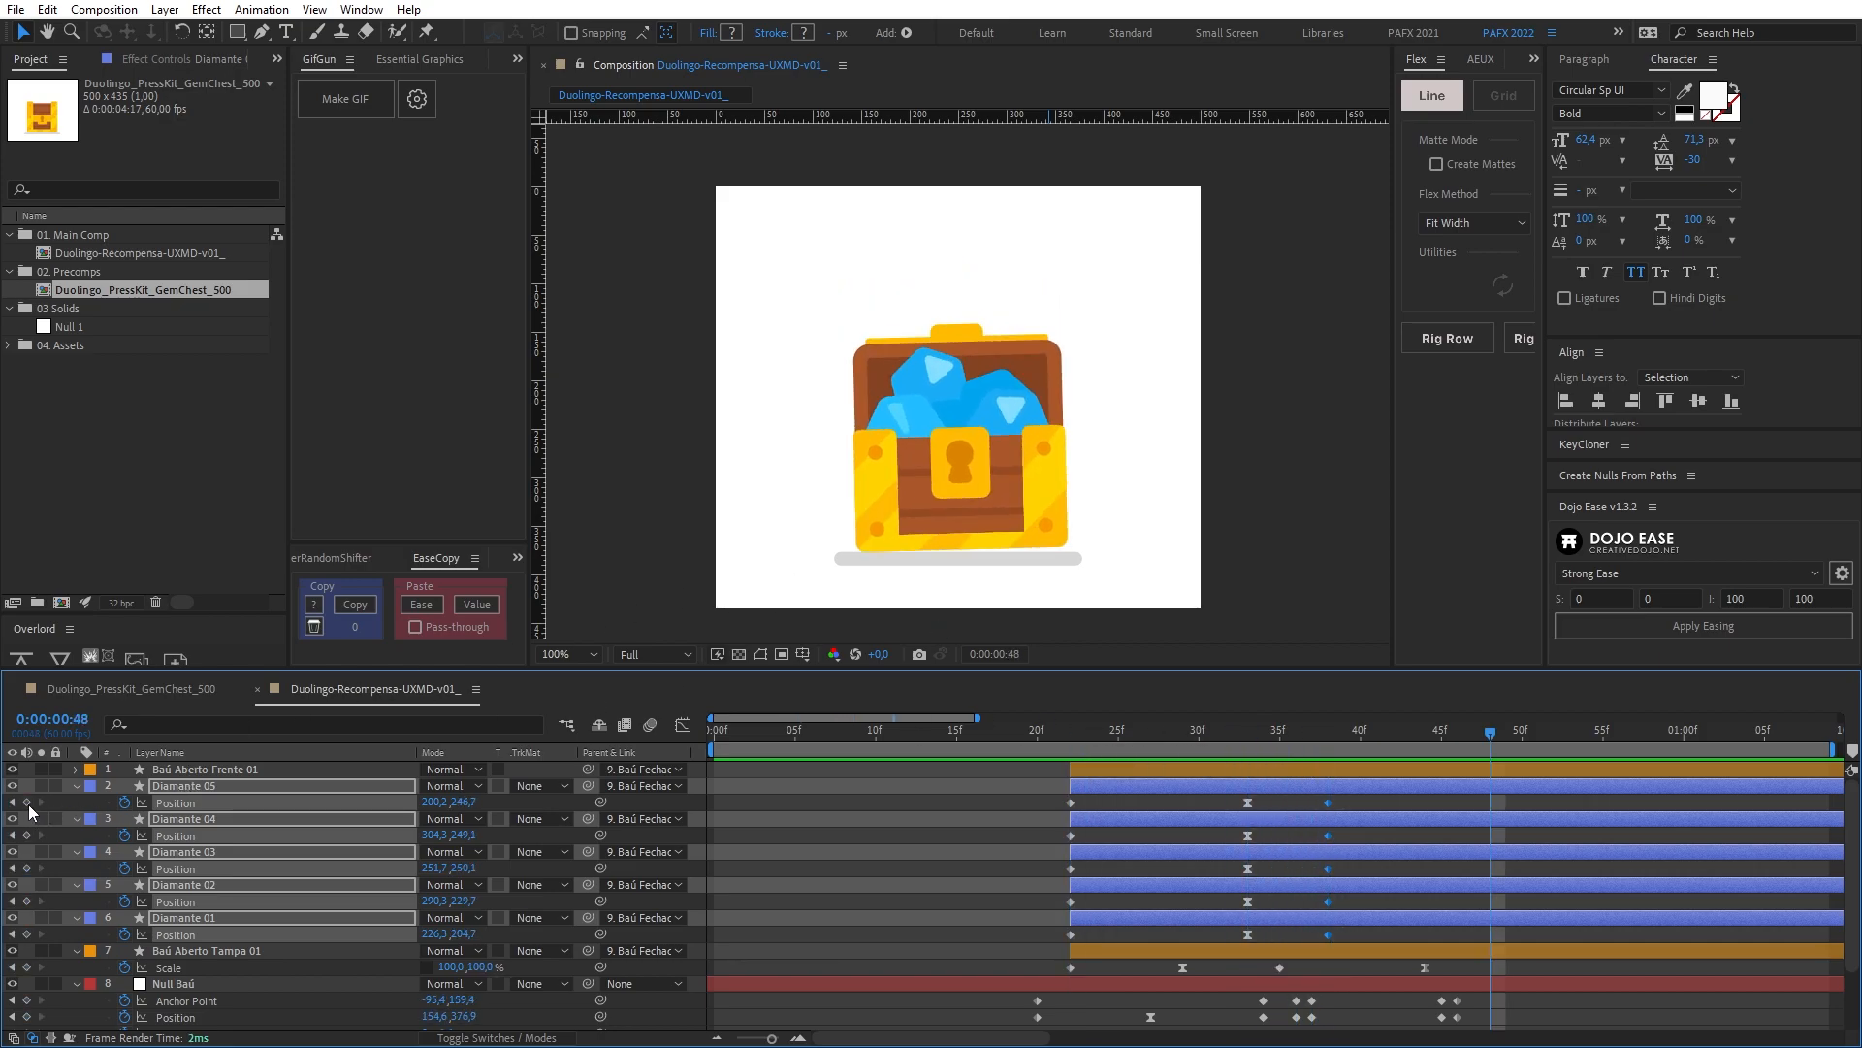
Step: At frame 43, raise all five diamonds with Diamante 05 at Y 239.3, and ease those keyframes with 100% incoming influence
left_click(1409, 734)
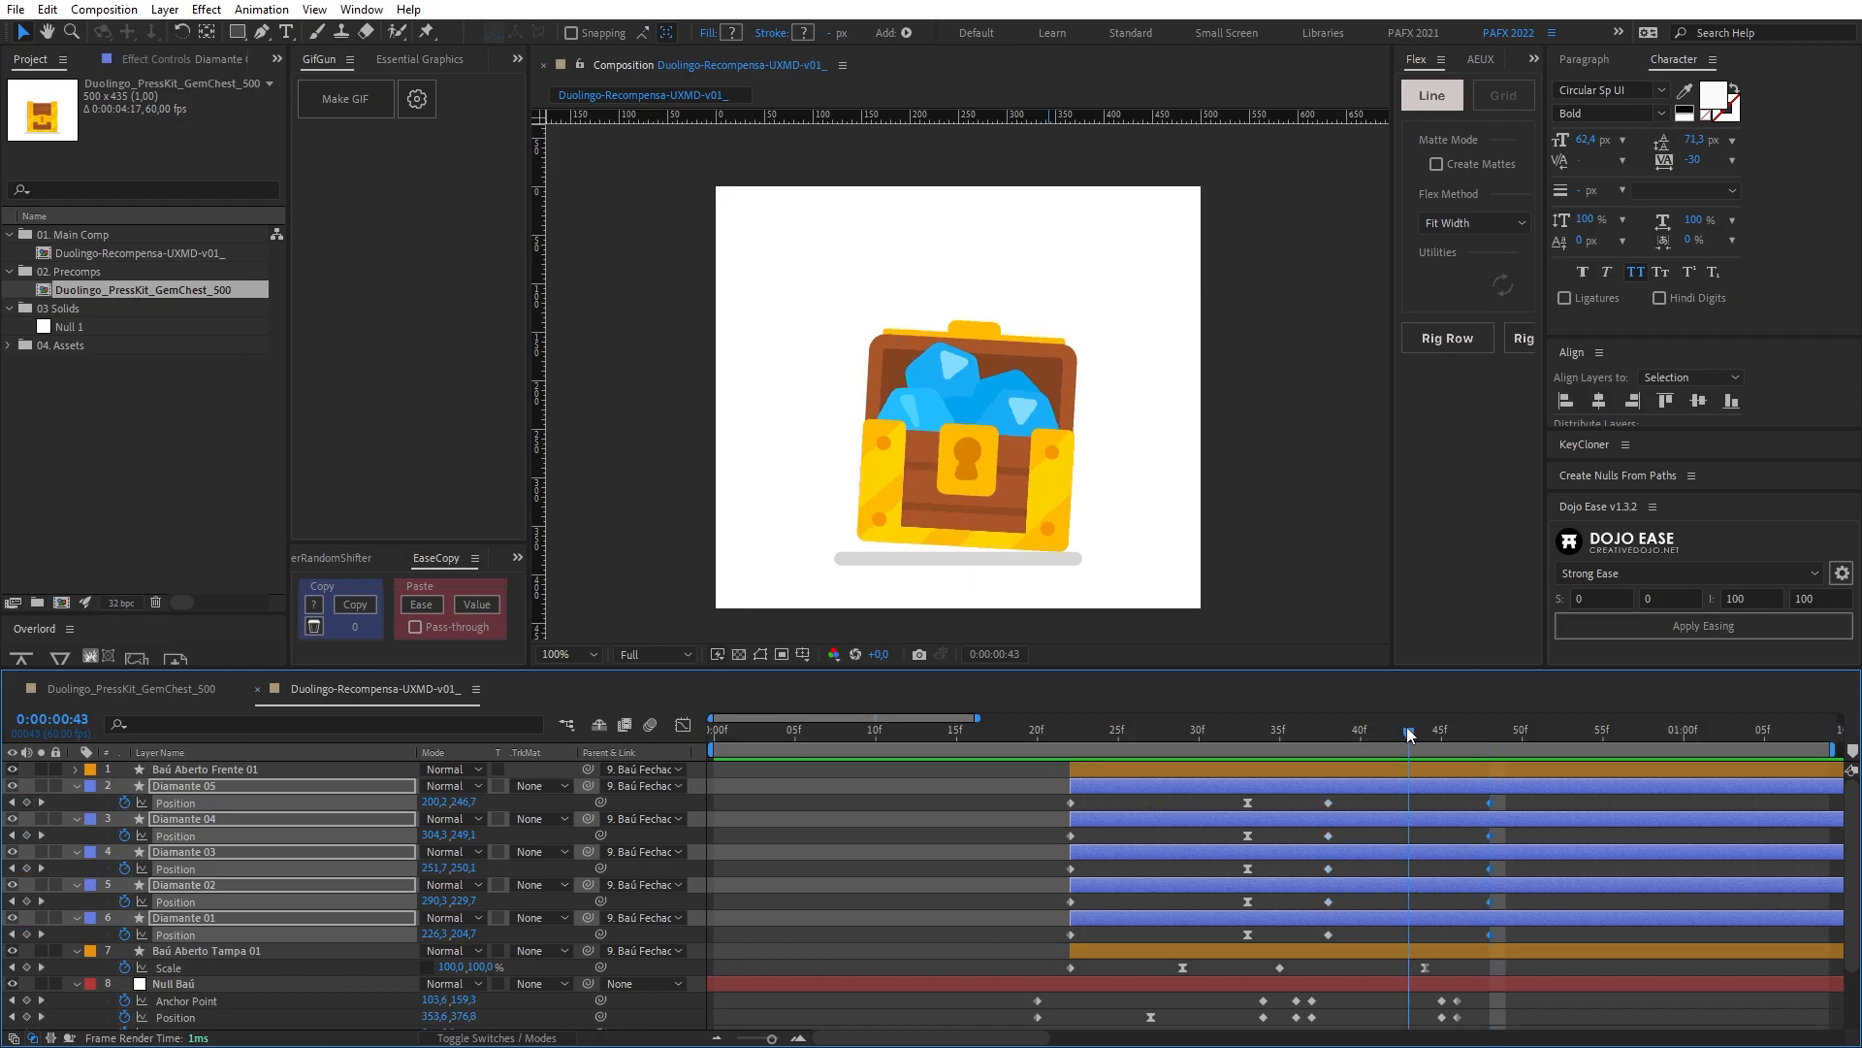
left_click_drag(459, 806, 427, 805)
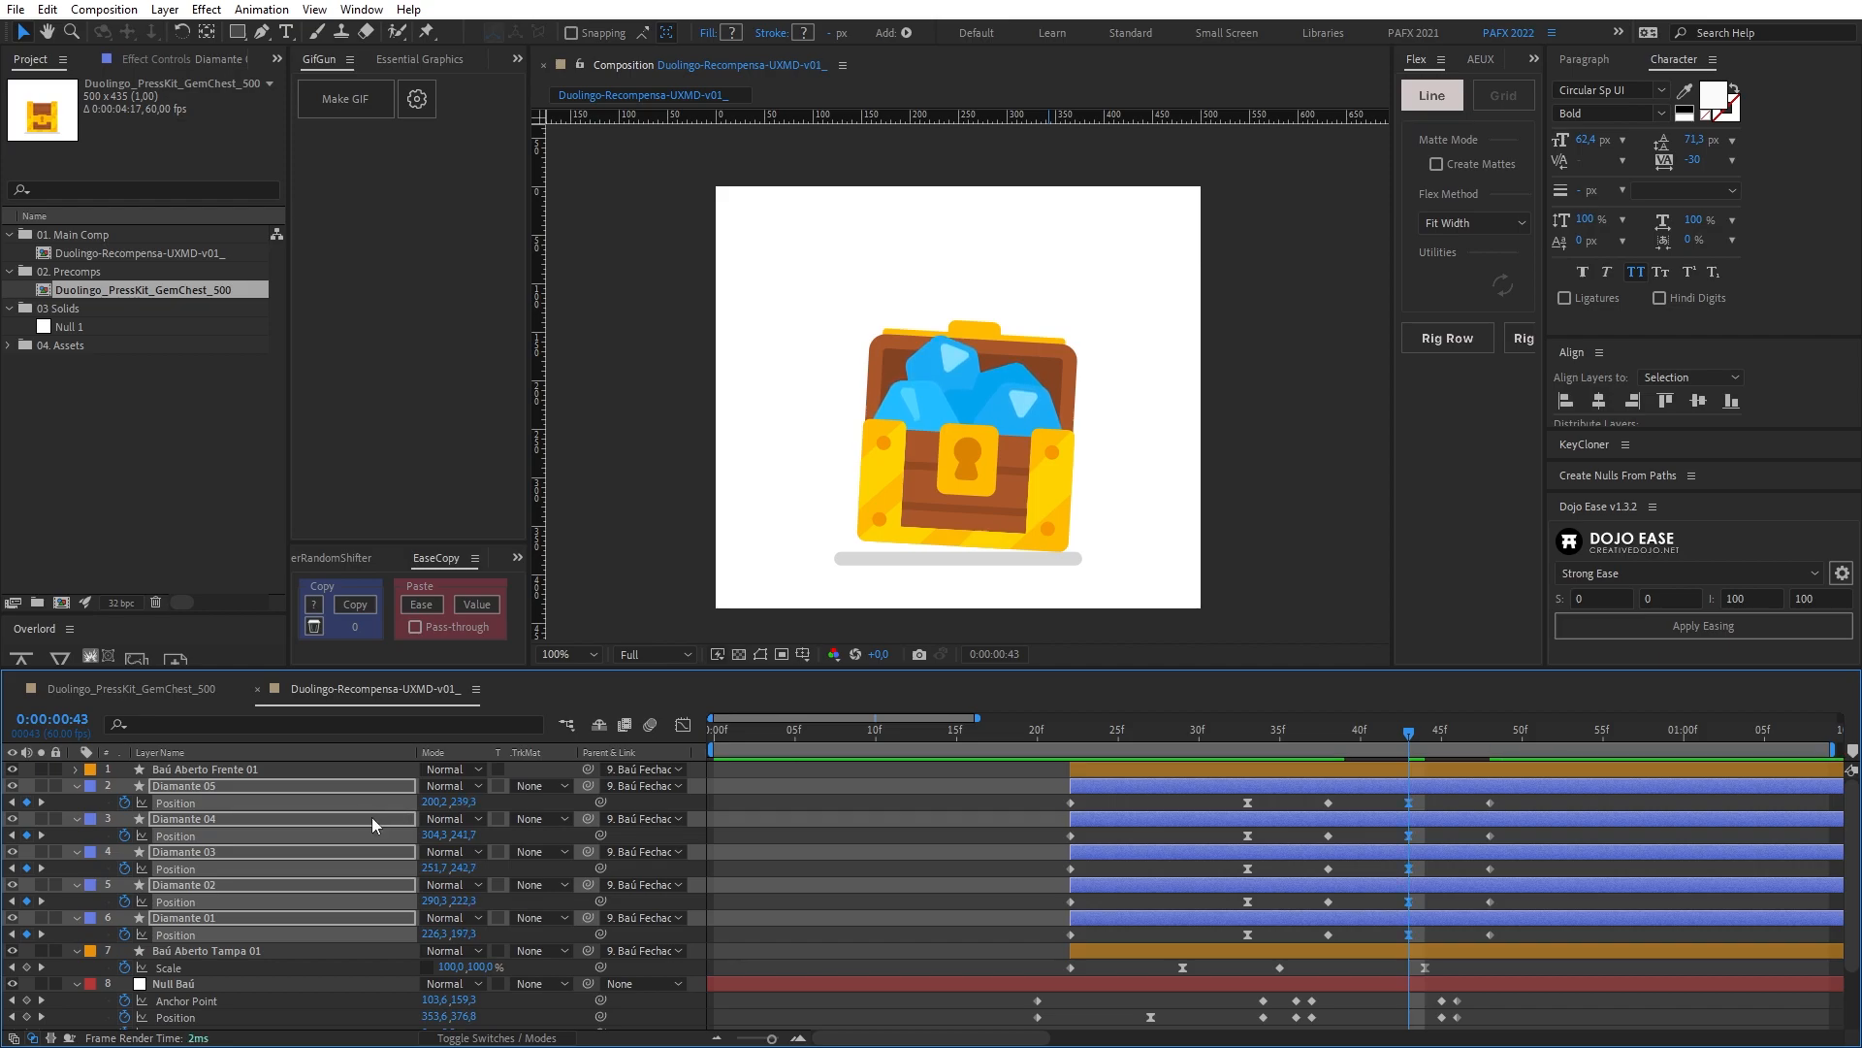
key("ctrl+shift+k")
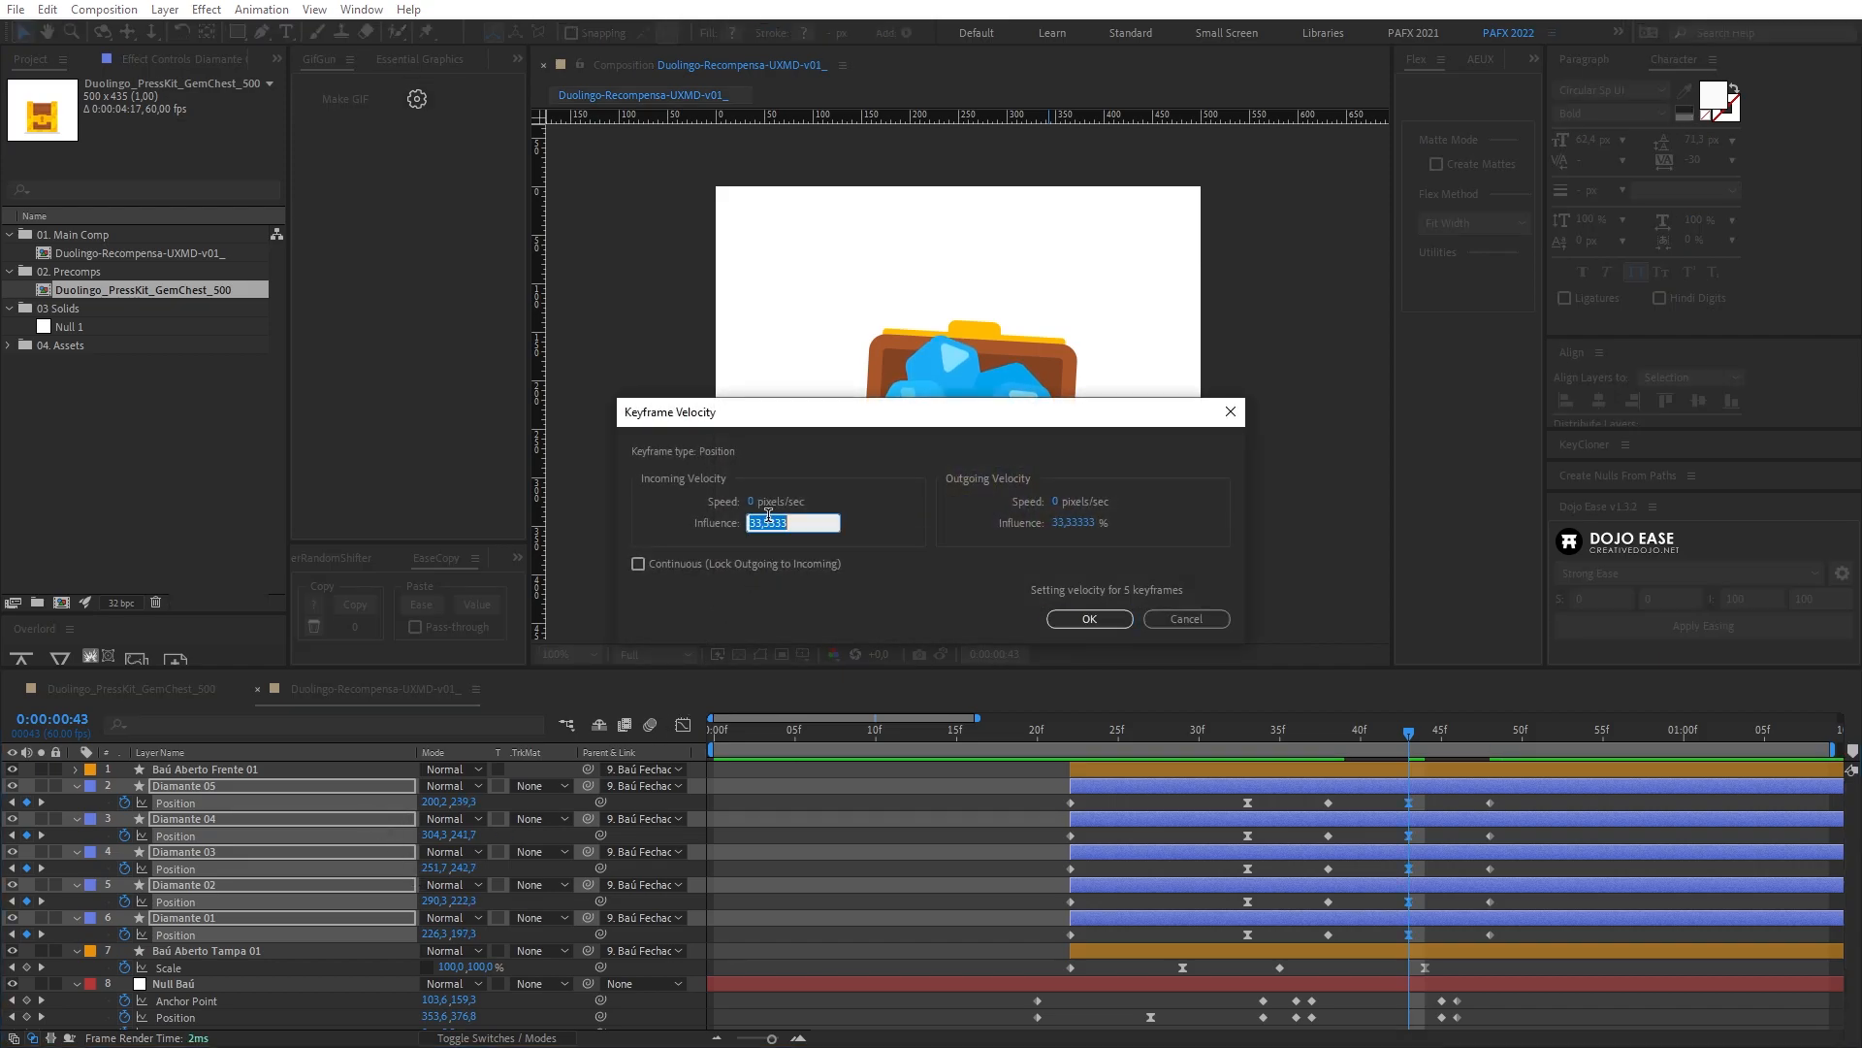
type("100")
key("Return")
key("space")
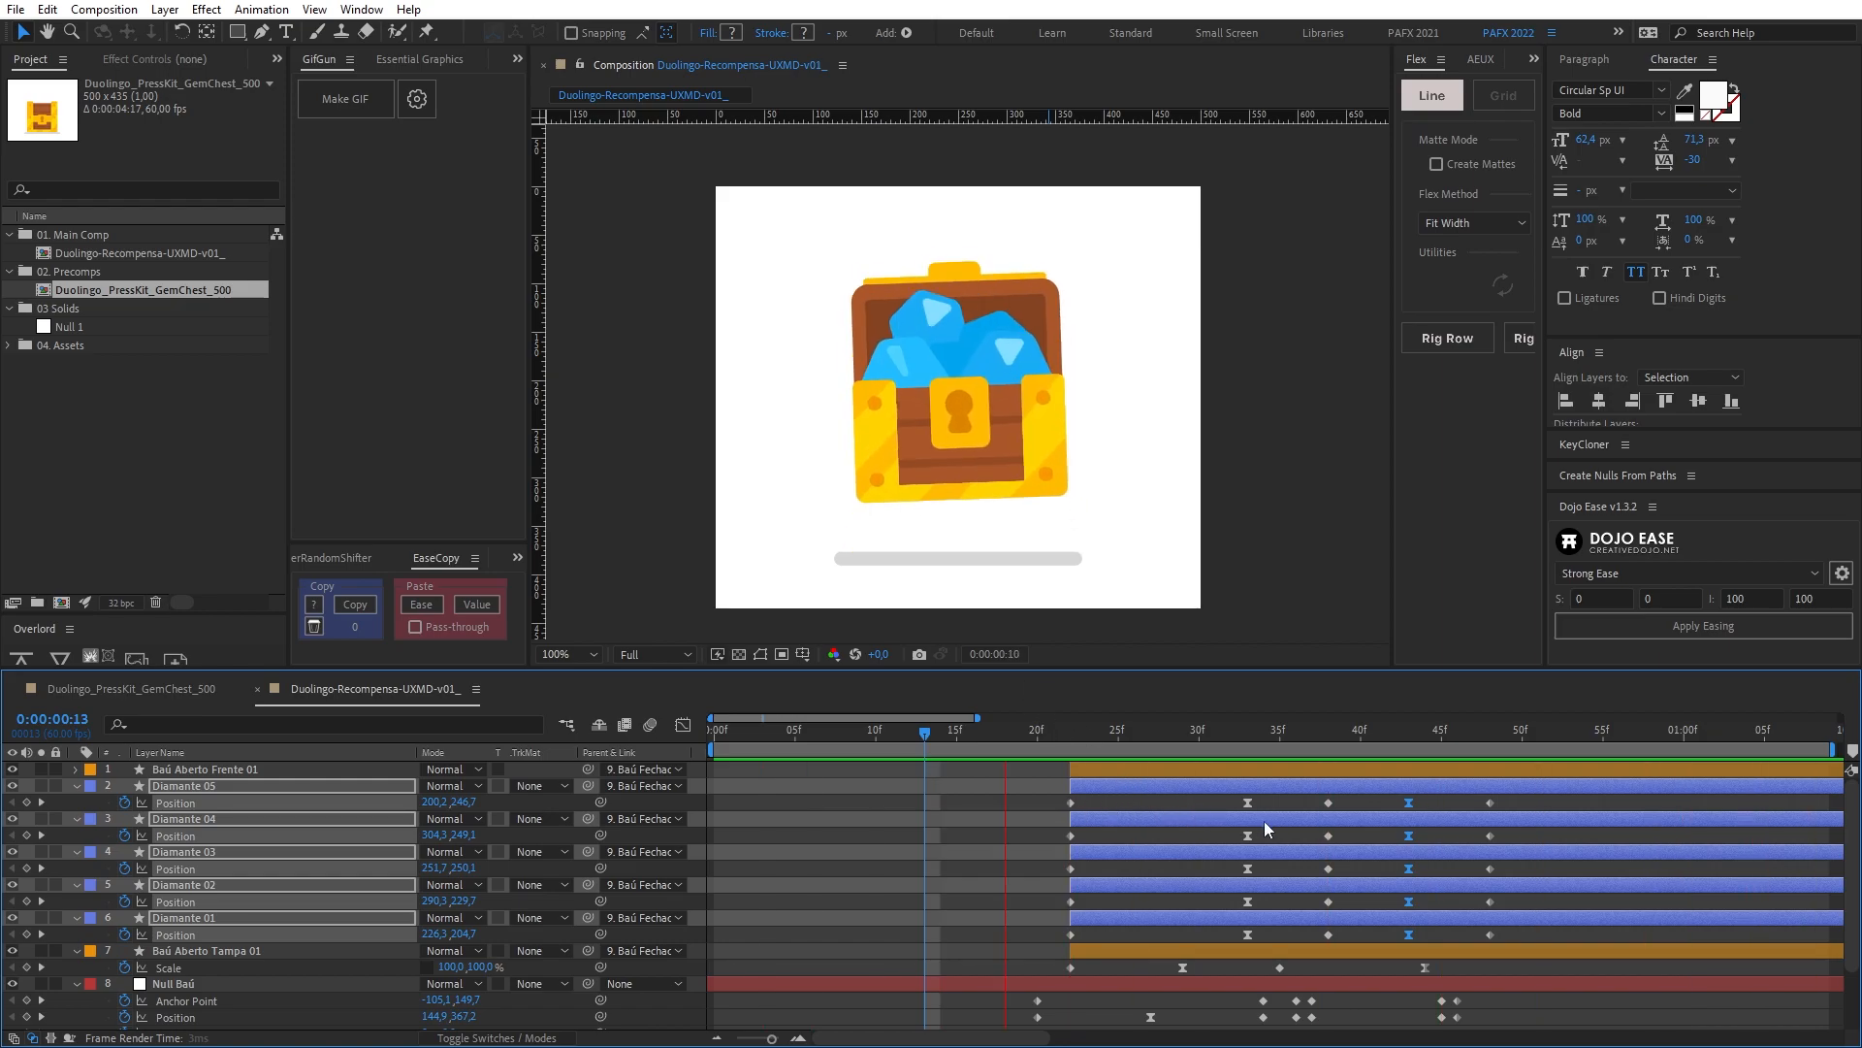
Step: Shift Diamante 05's bounce Position keyframes two frames earlier and Diamante 04's two frames later, leaving their frame 22 keyframes in place
left_click_drag(1231, 807, 1516, 946)
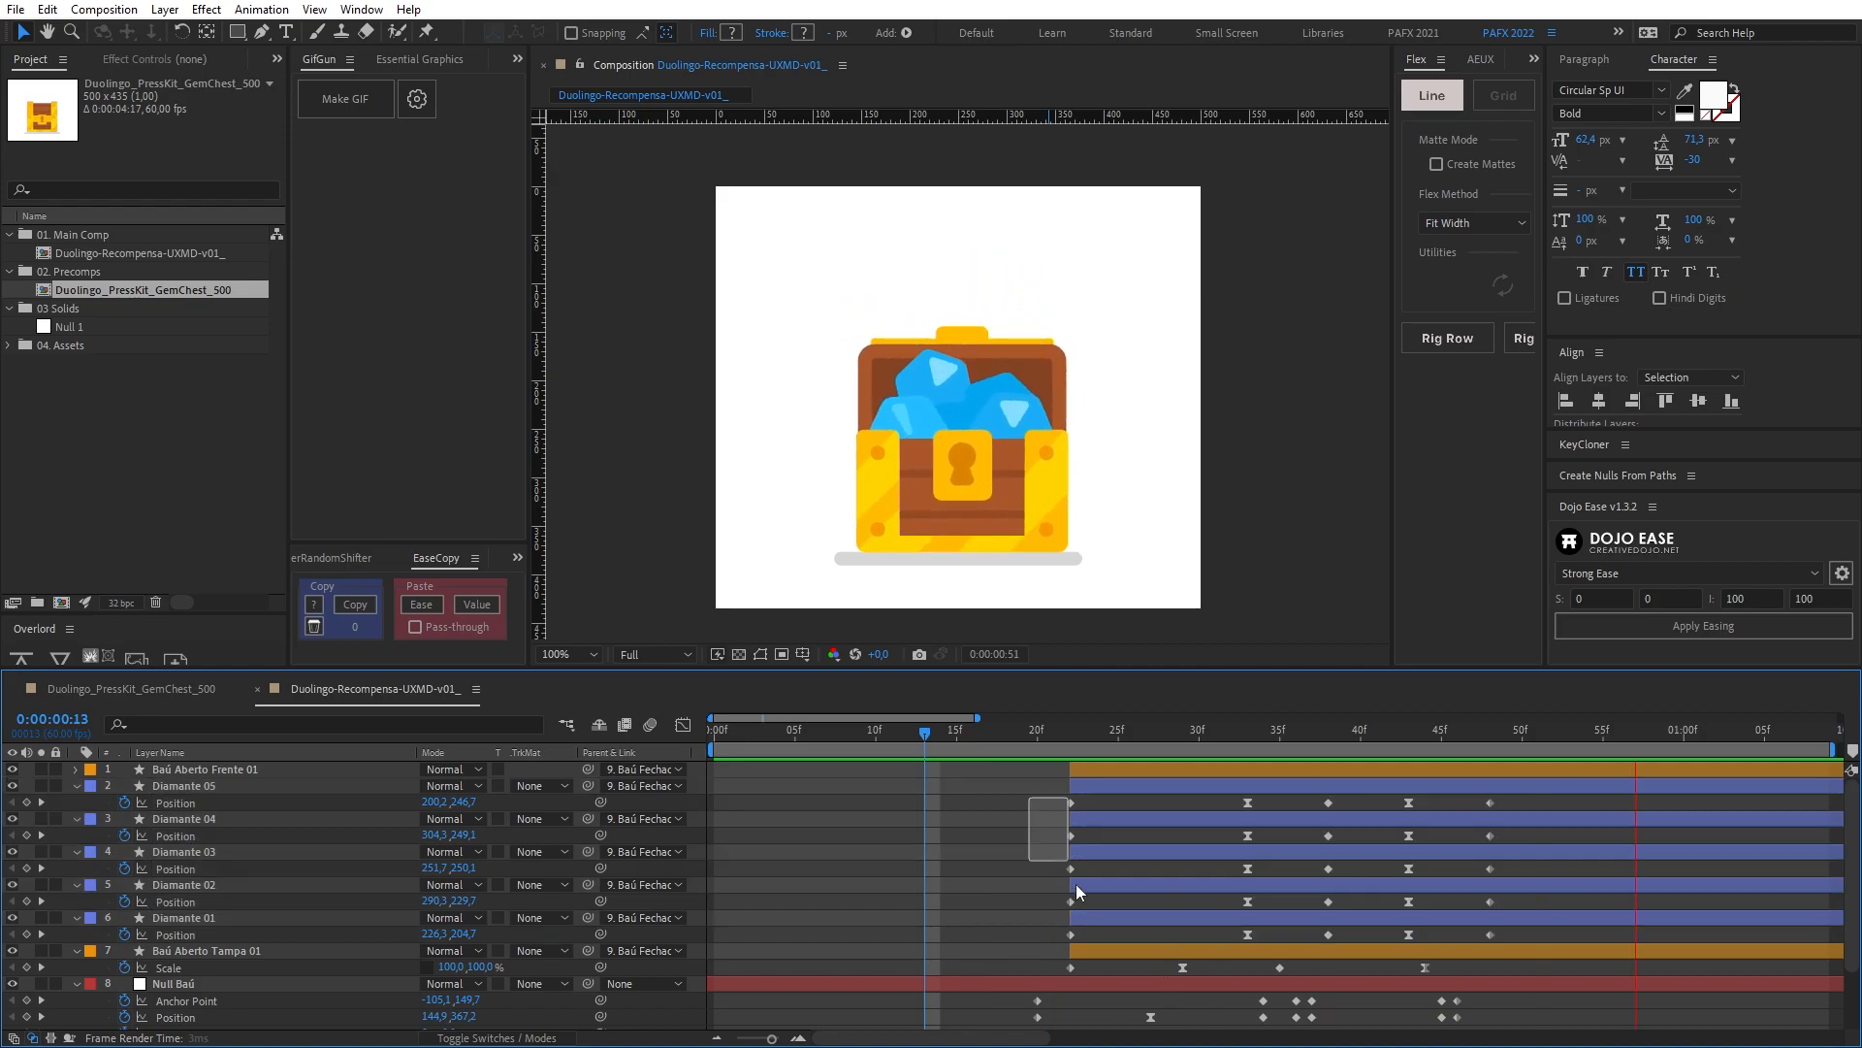
left_click_drag(1164, 804, 1539, 819)
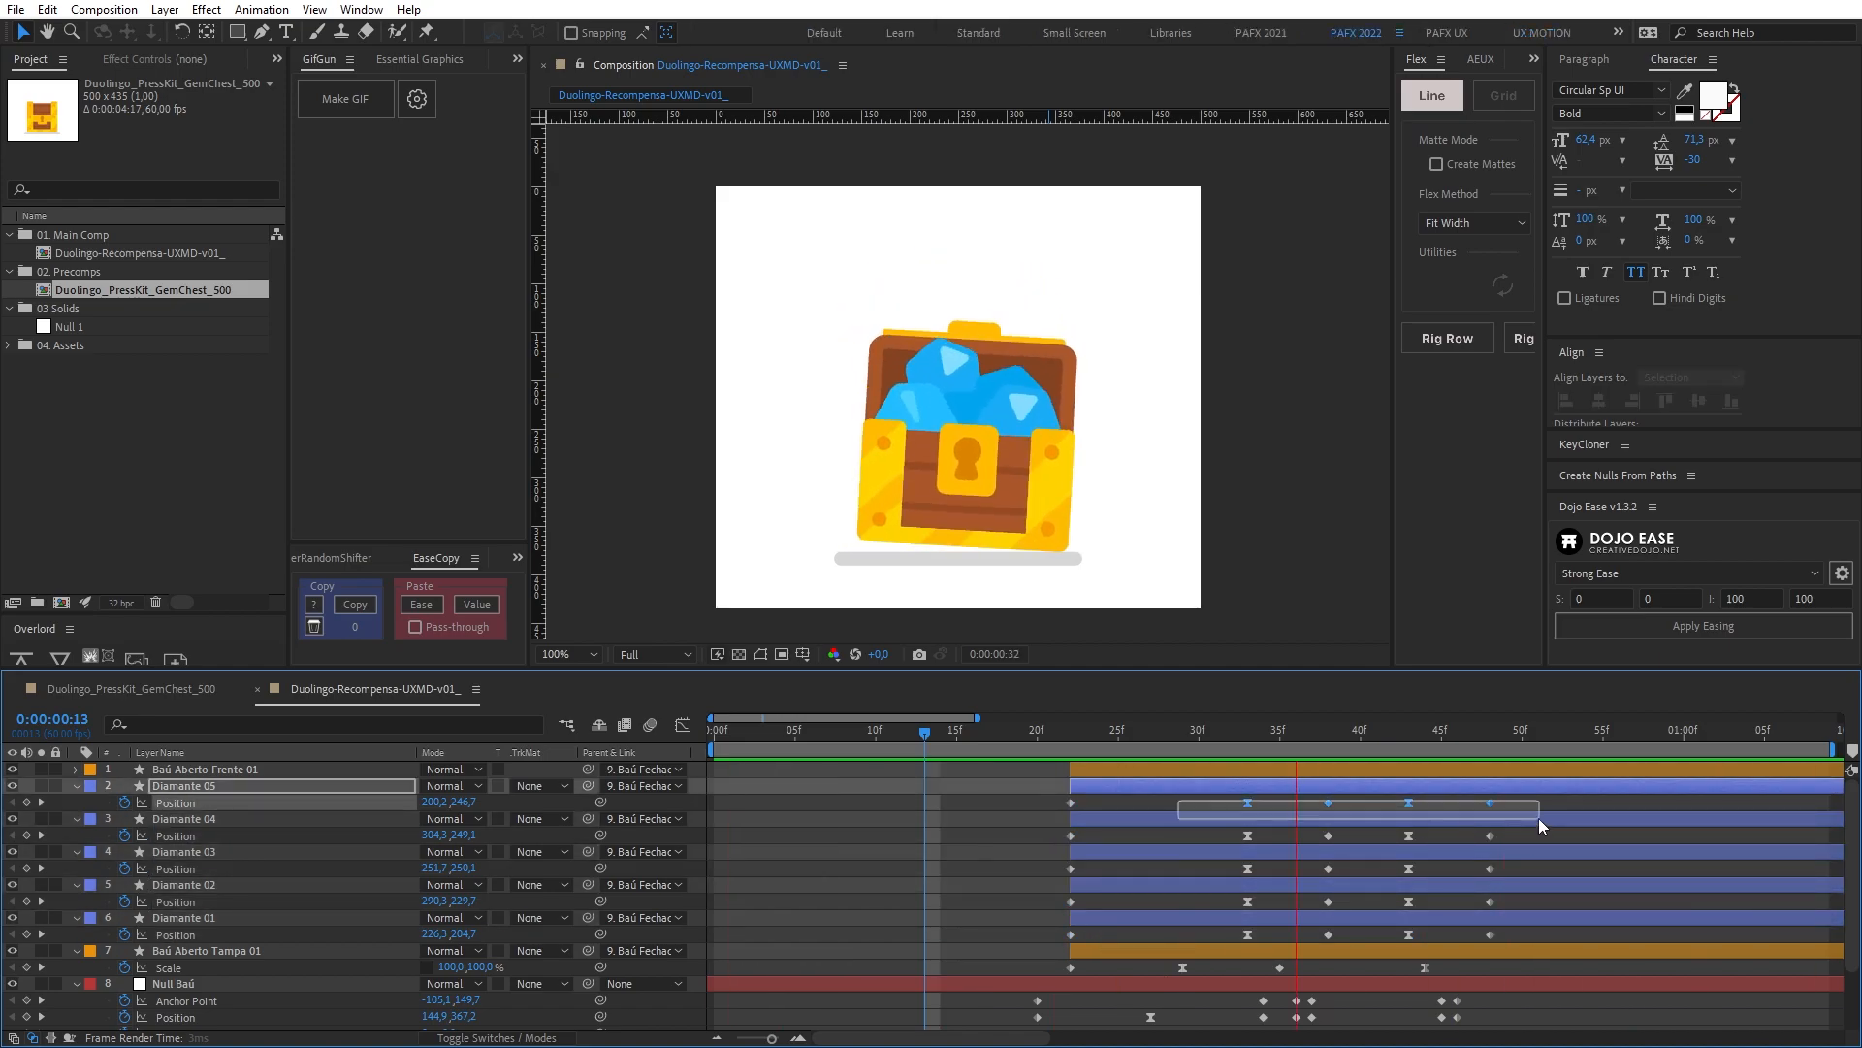
left_click_drag(1247, 801, 1557, 847)
left_click_drag(1248, 835, 1280, 837)
Step: Shift Diamante 02's bounce Position keyframes one frame earlier and Diamante 01's two frames earlier, excluding their frame 22 keyframes
left_click_drag(1226, 894, 1517, 919)
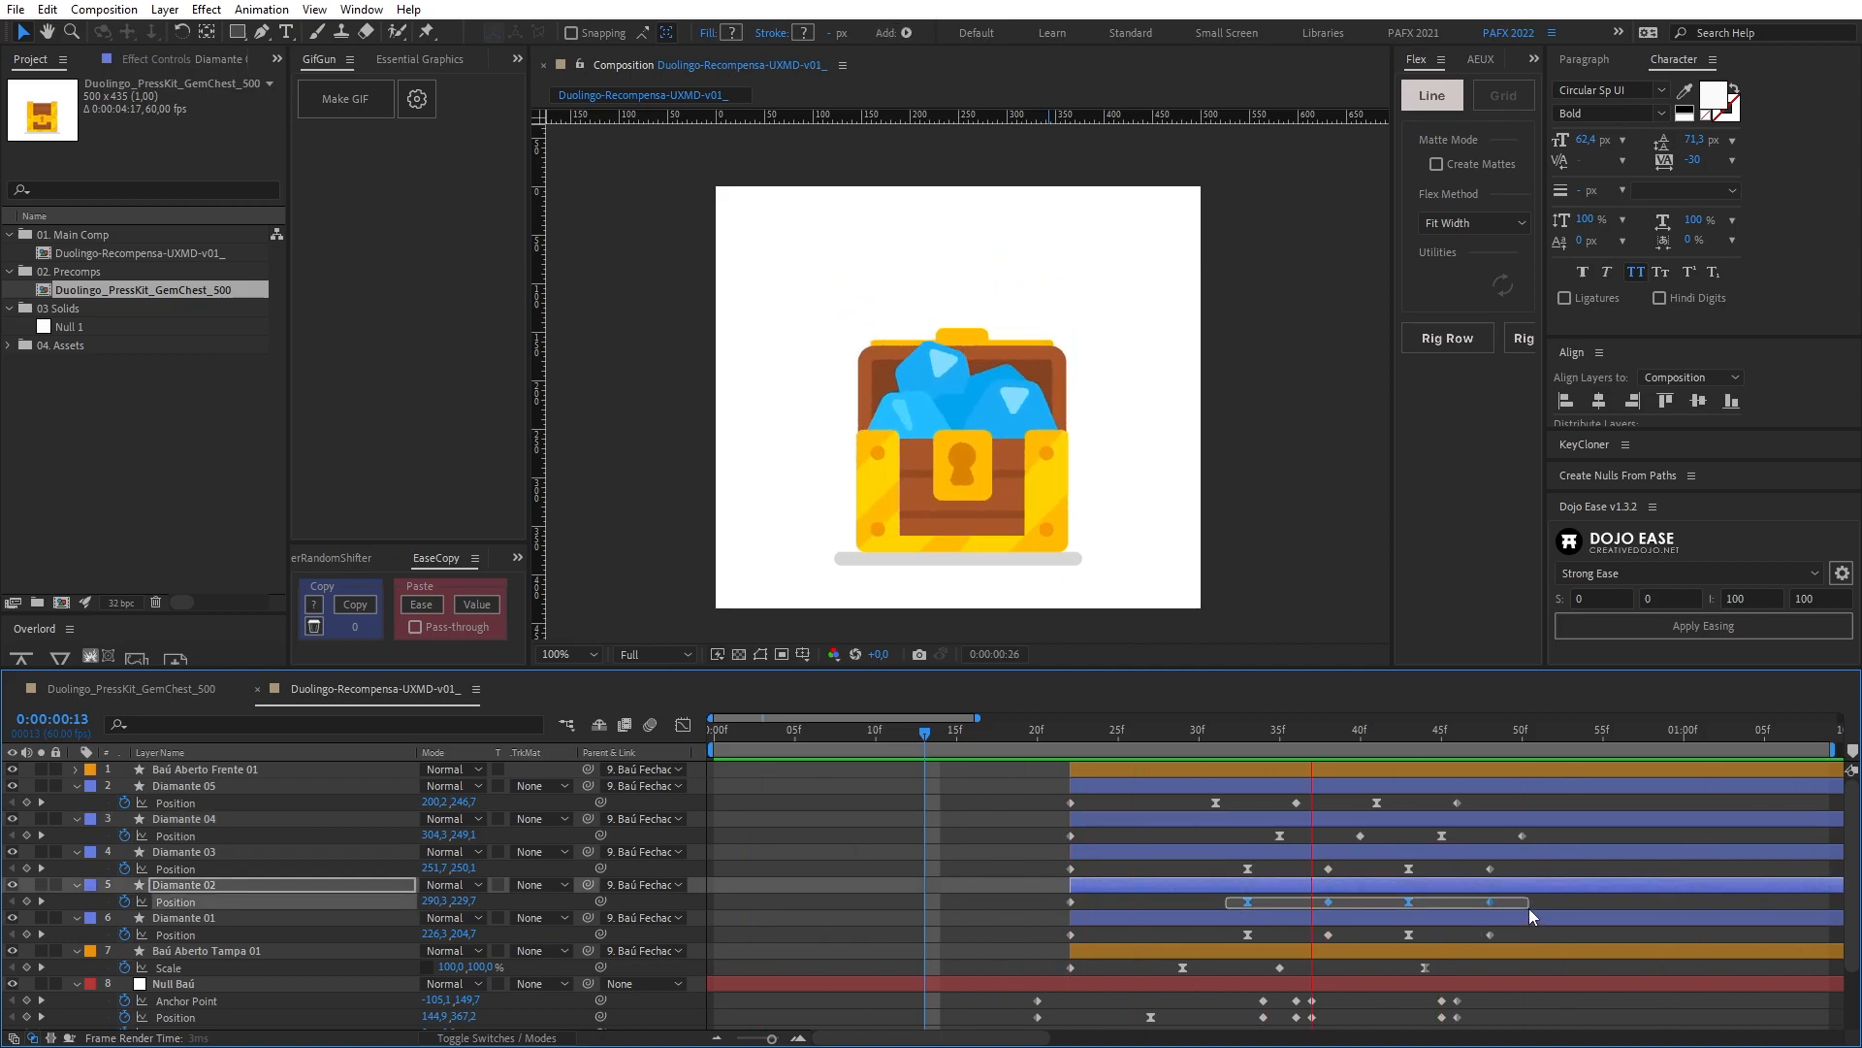
left_click_drag(1251, 908, 1238, 908)
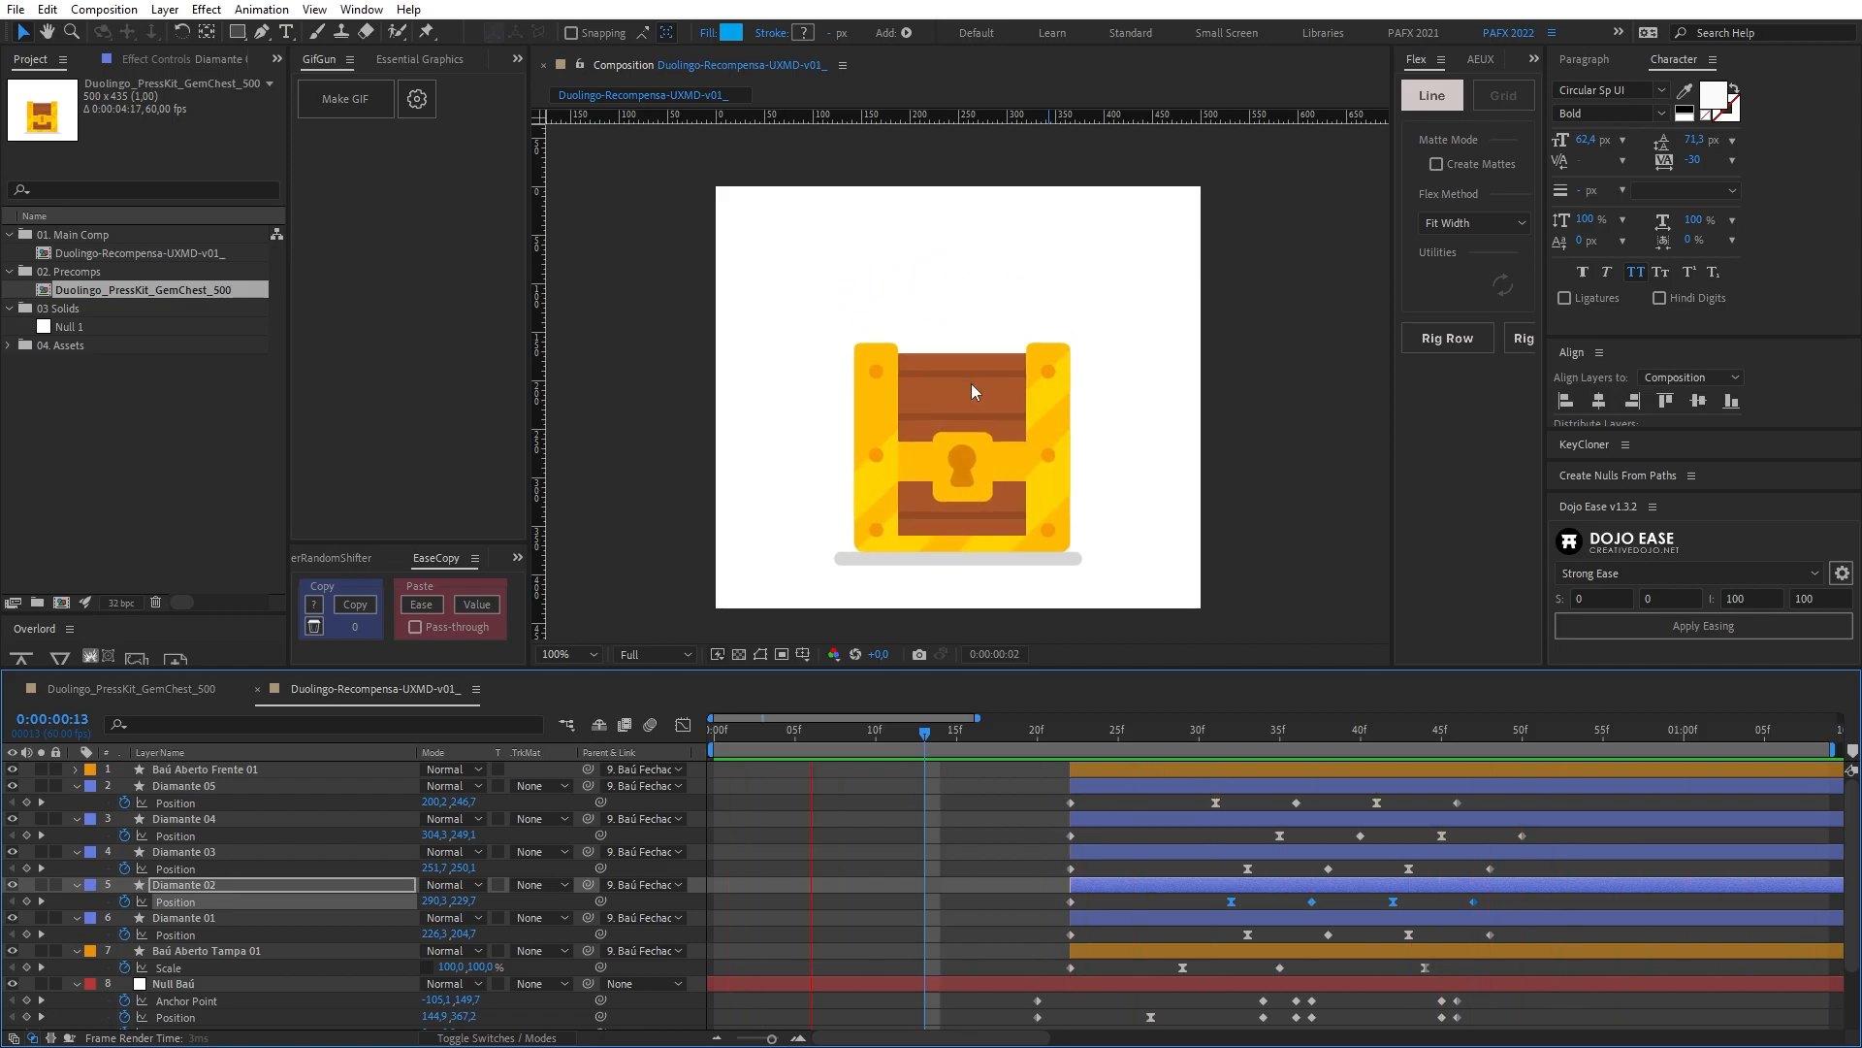
left_click_drag(1226, 929, 1519, 936)
left_click_drag(1249, 933, 1220, 935)
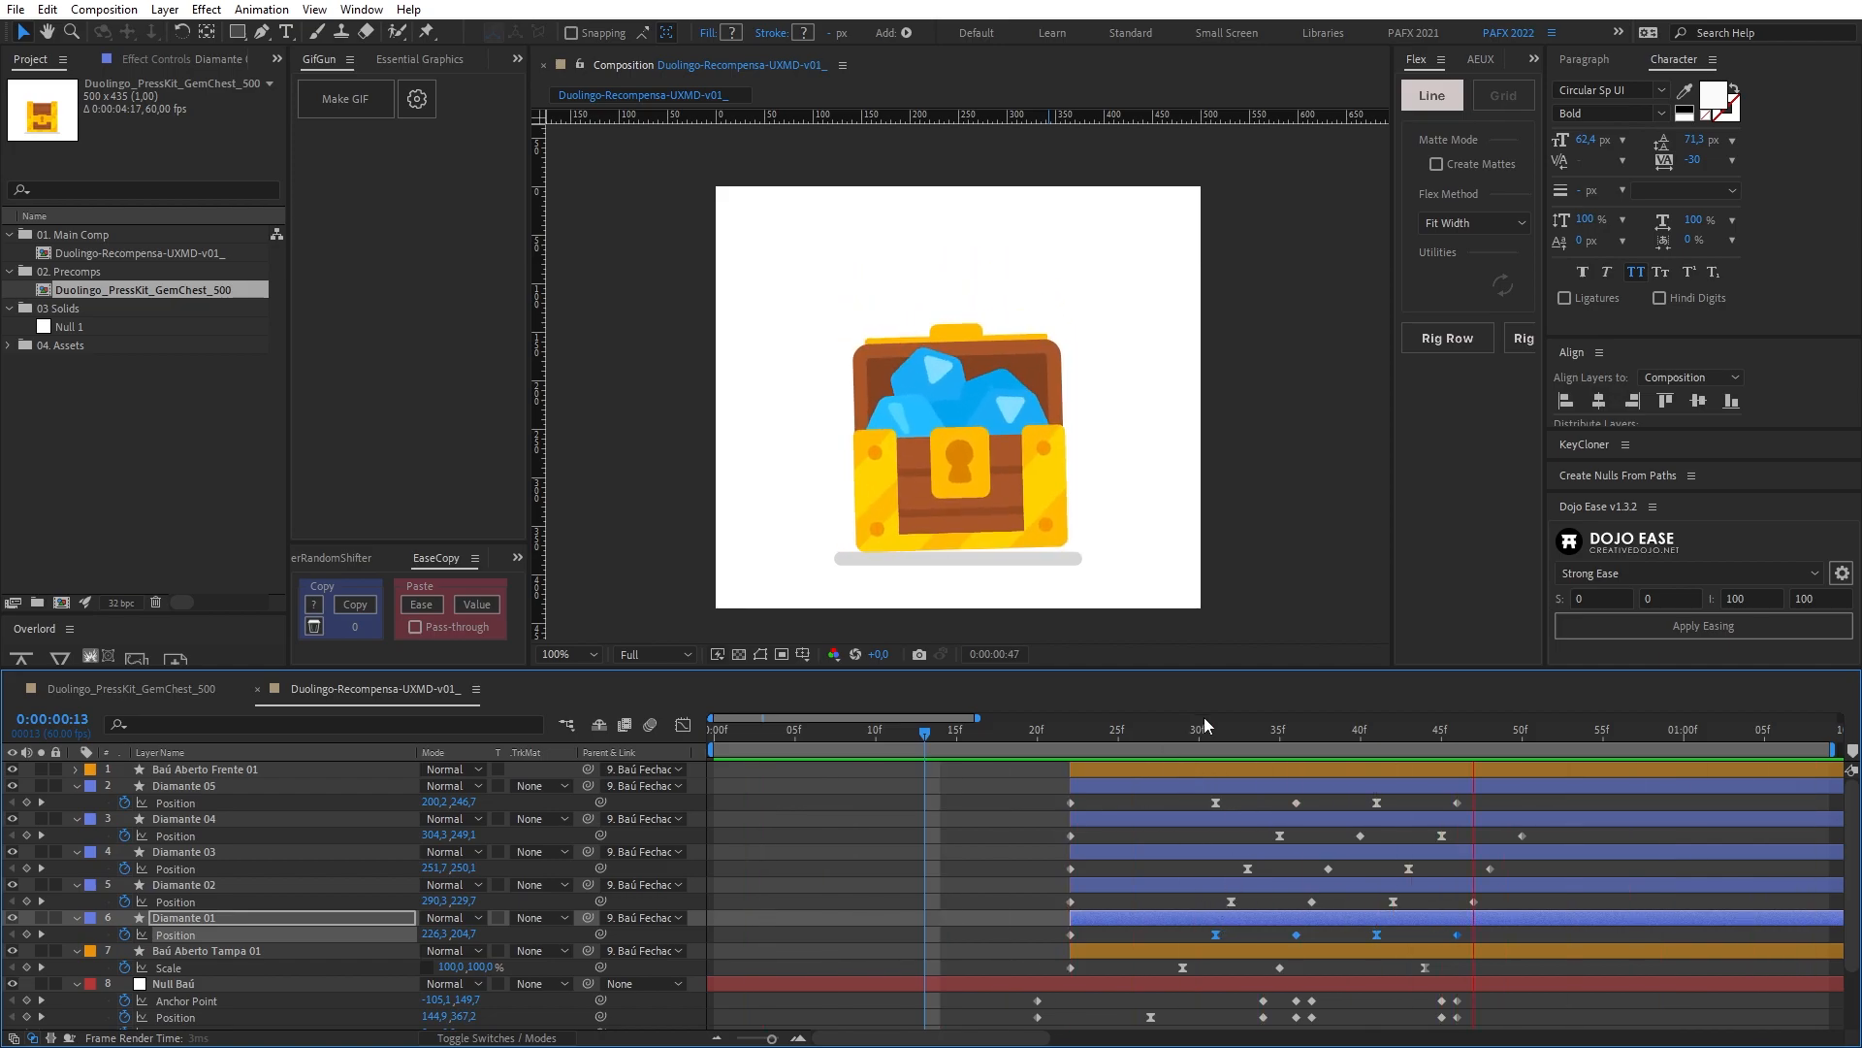
Step: Examine the chest opening in the reference GIF comp and compare it with the recreated animation around frame 25
left_click(131, 689)
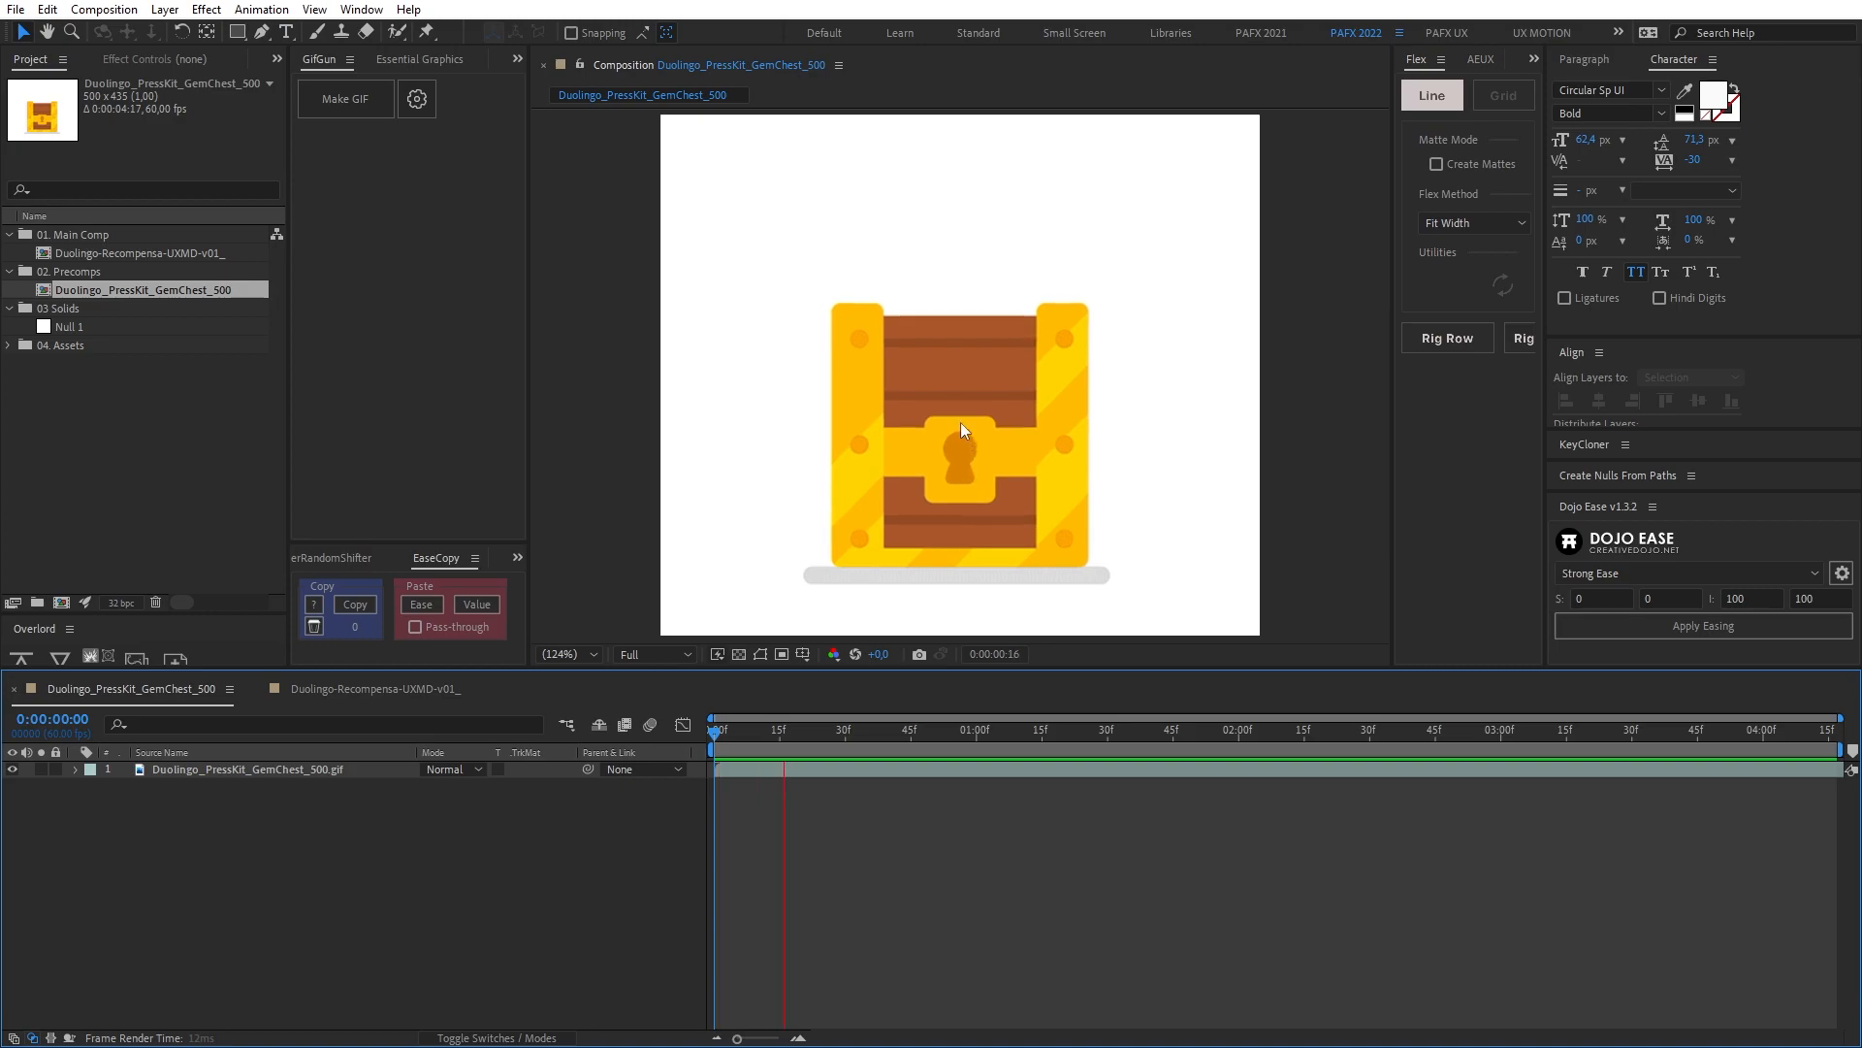
left_click(917, 739)
left_click_drag(922, 743, 850, 772)
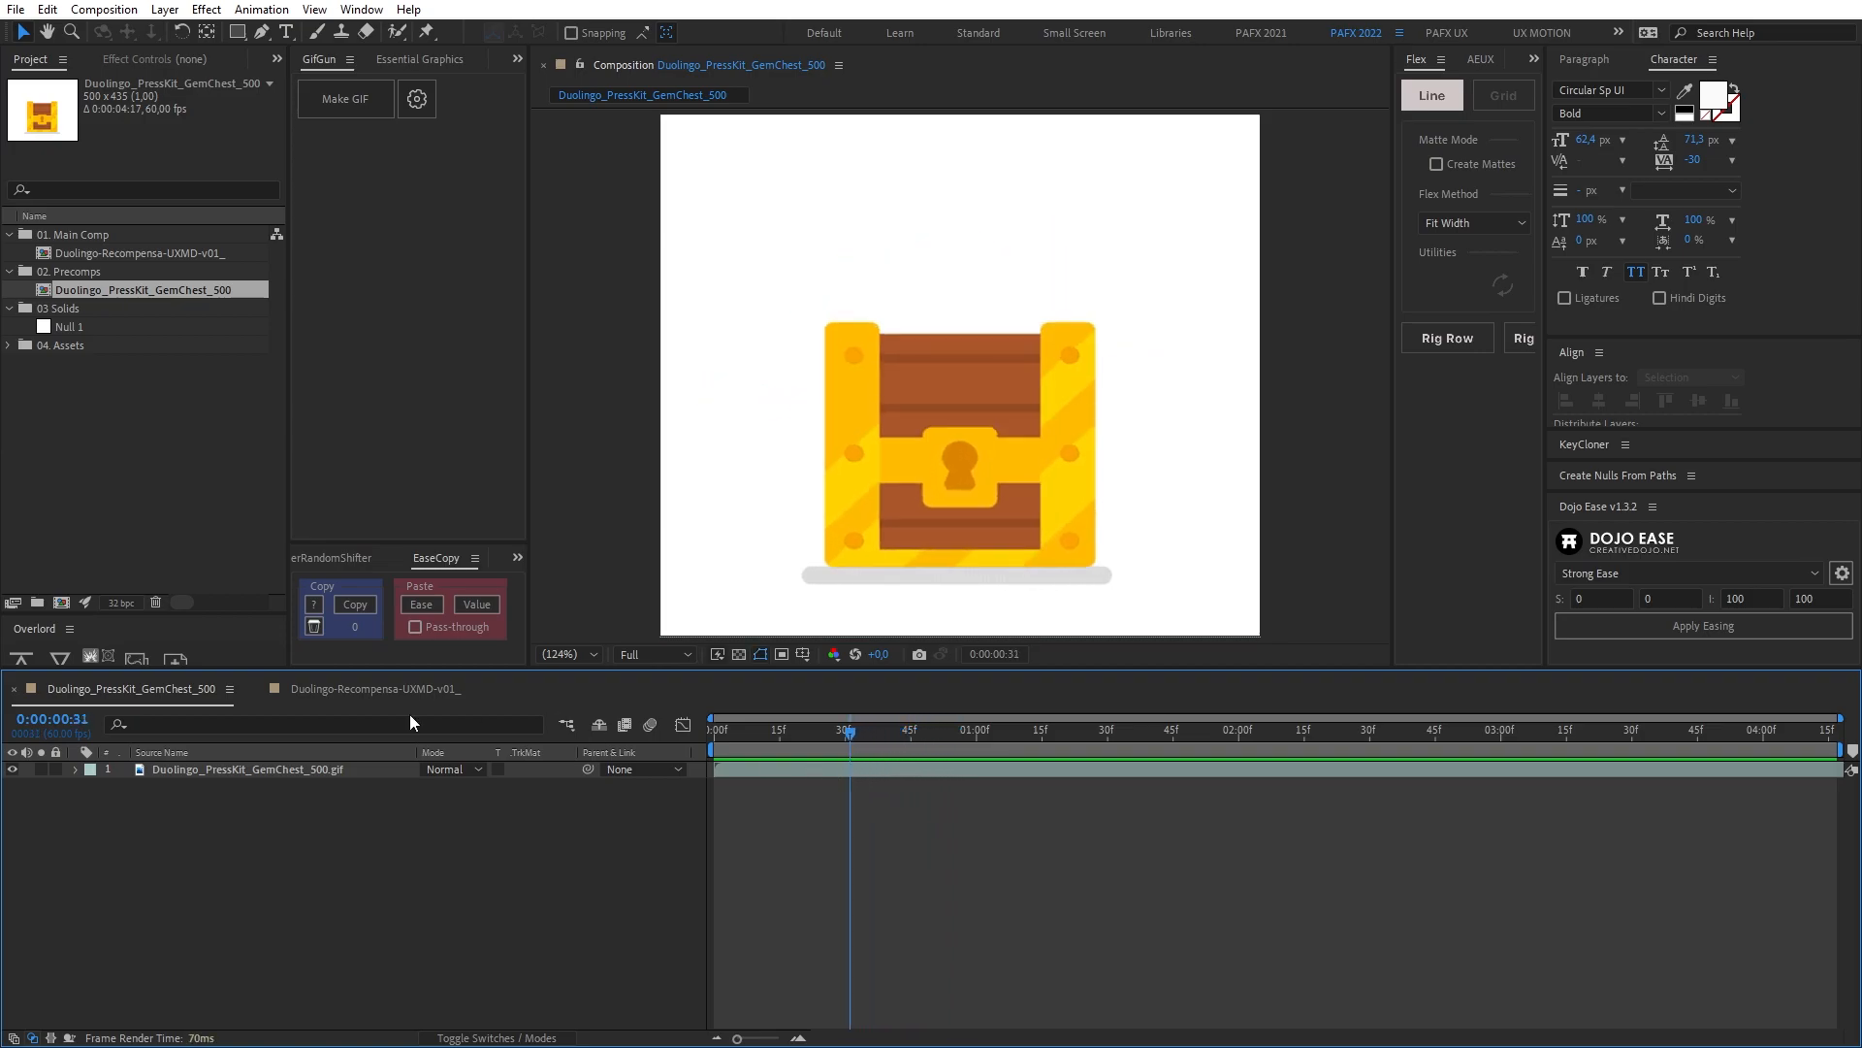
left_click(367, 690)
left_click_drag(1038, 735, 1121, 742)
left_click(1121, 912)
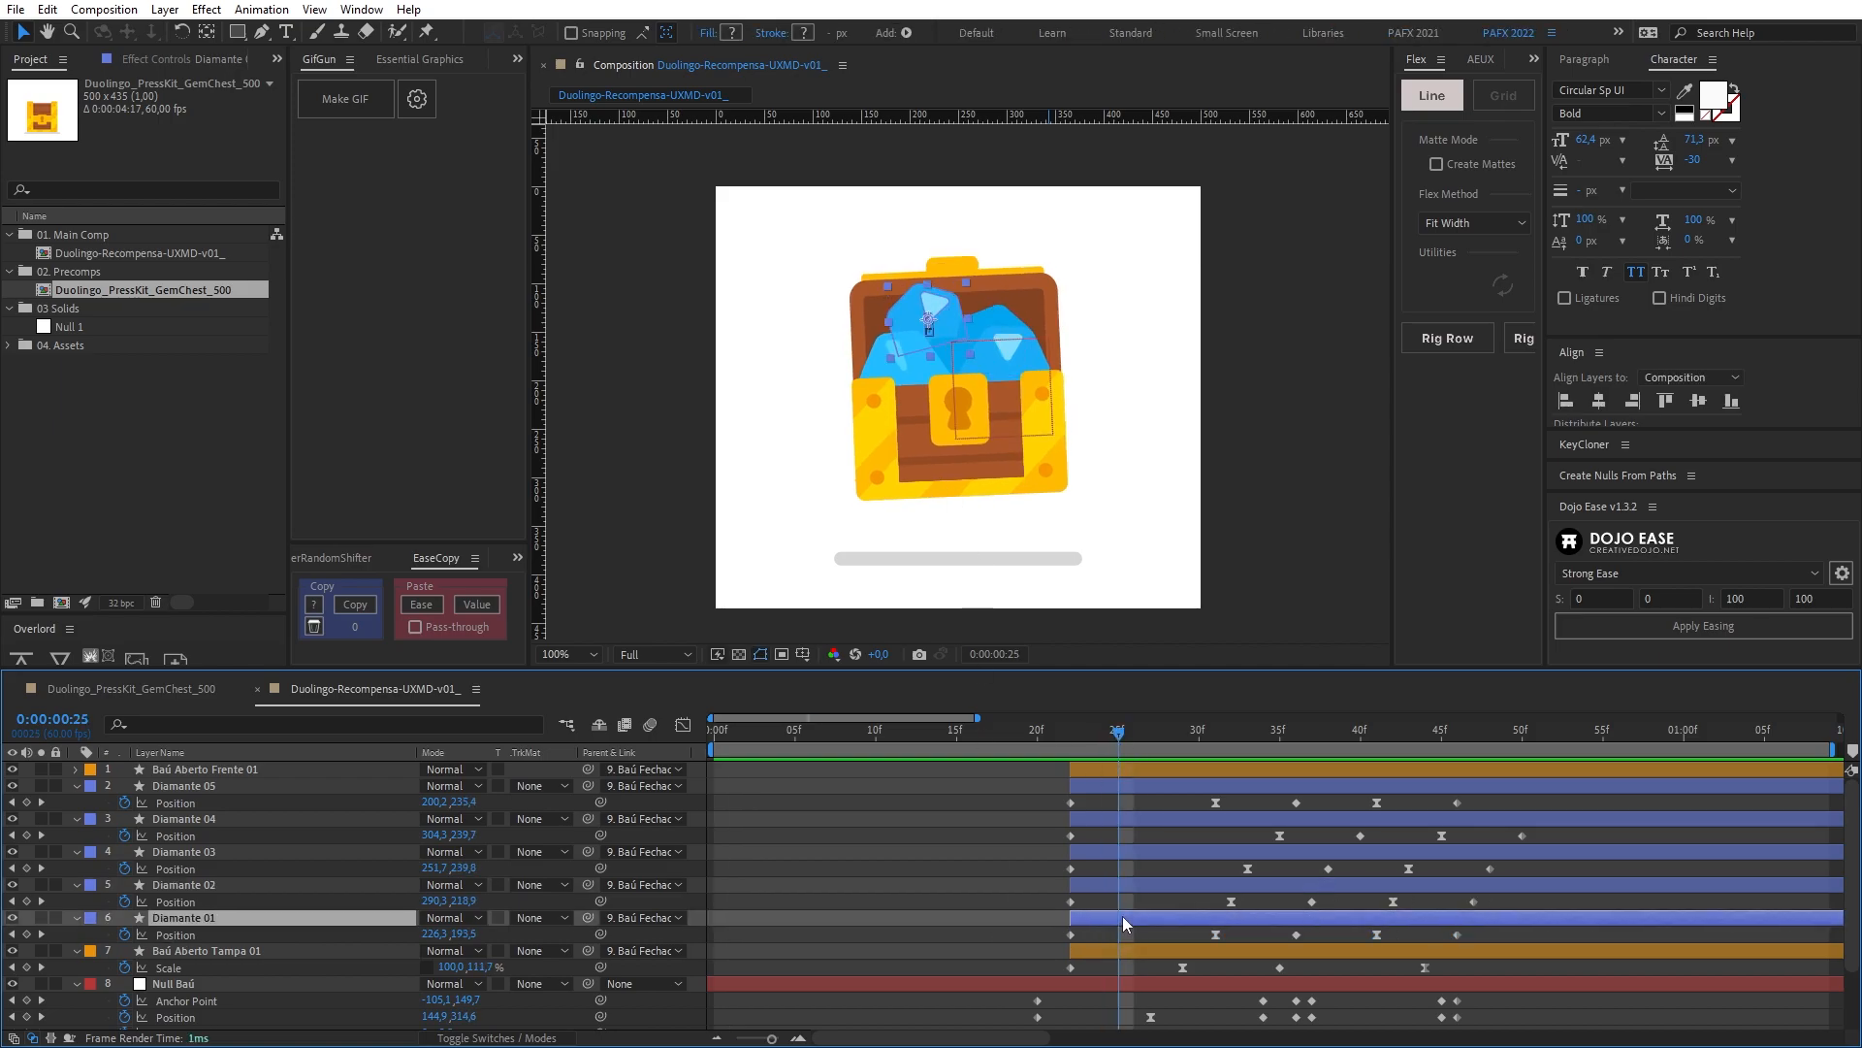
Step: Play the reference GIF comp and the recreated chest comp from frame 0 to compare the diamonds' motion
mouse_move(1120, 733)
left_mouse_down()
mouse_move(1073, 733)
mouse_move(1105, 720)
left_mouse_up()
left_click(97, 690)
key("space")
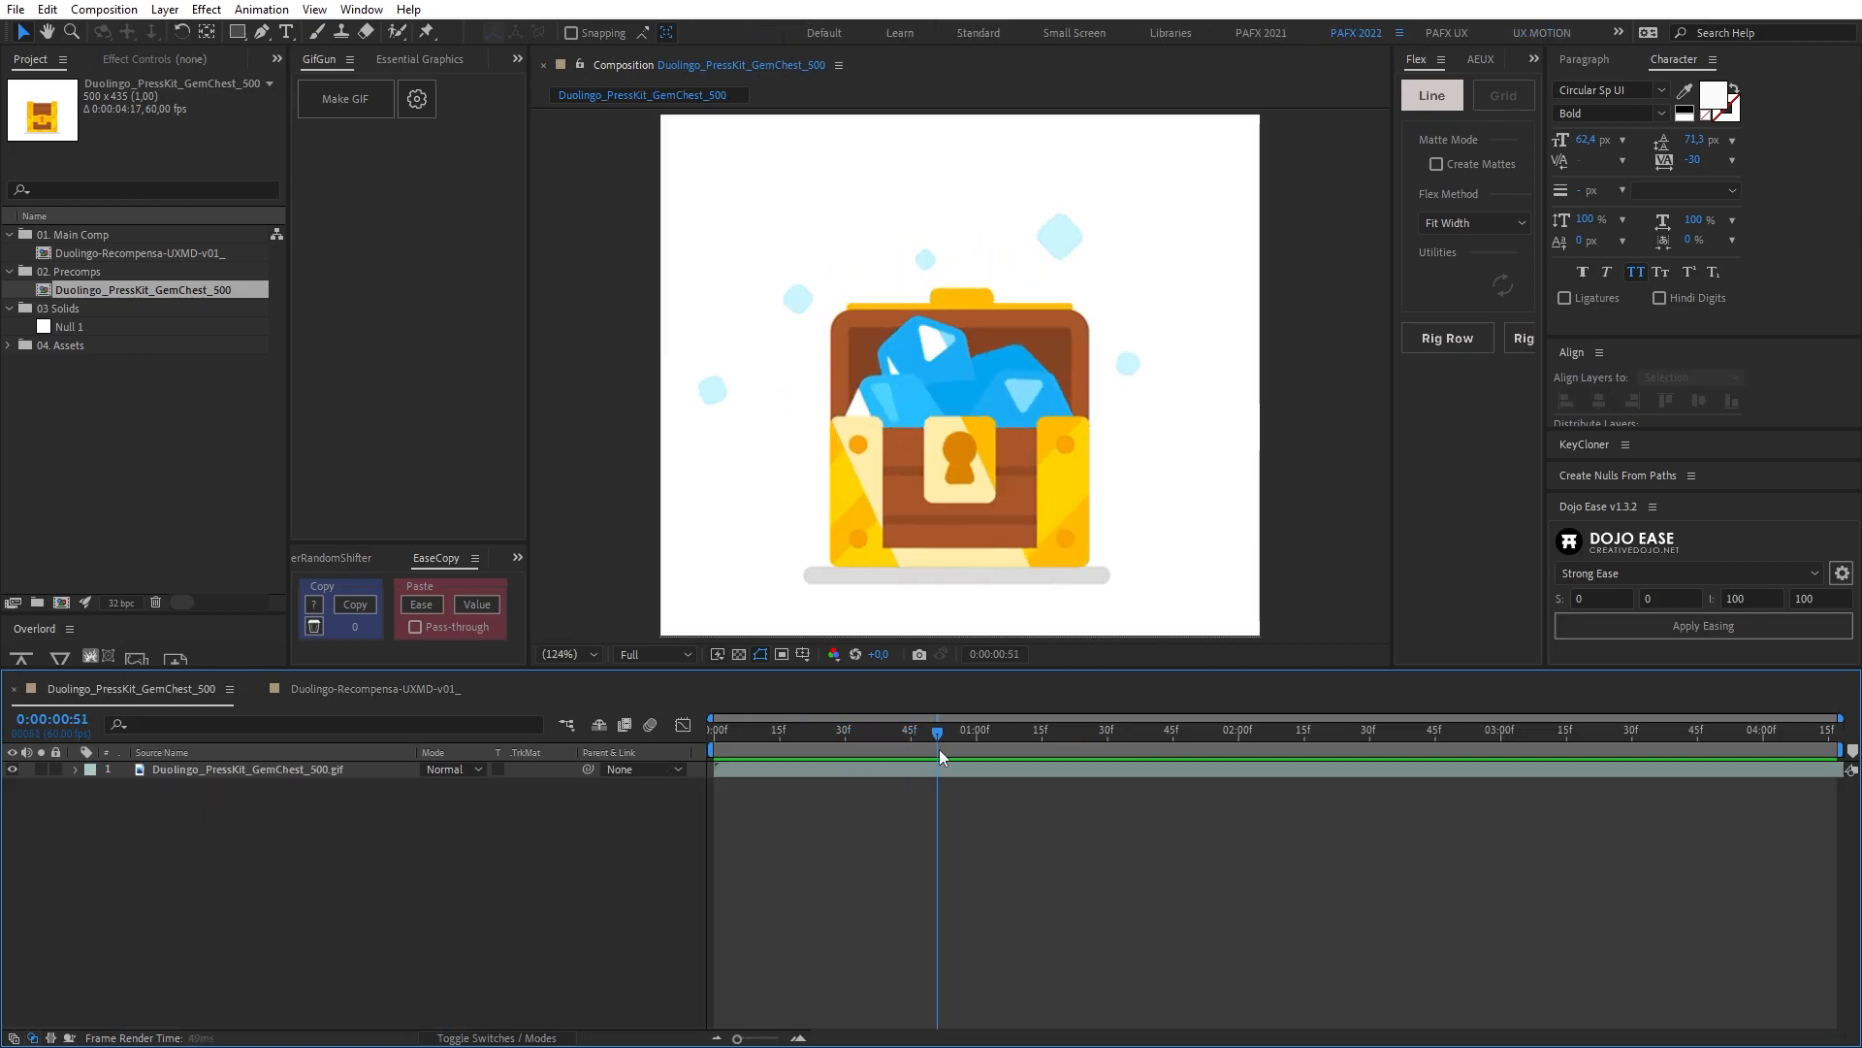
left_click_drag(865, 737, 716, 728)
key("space")
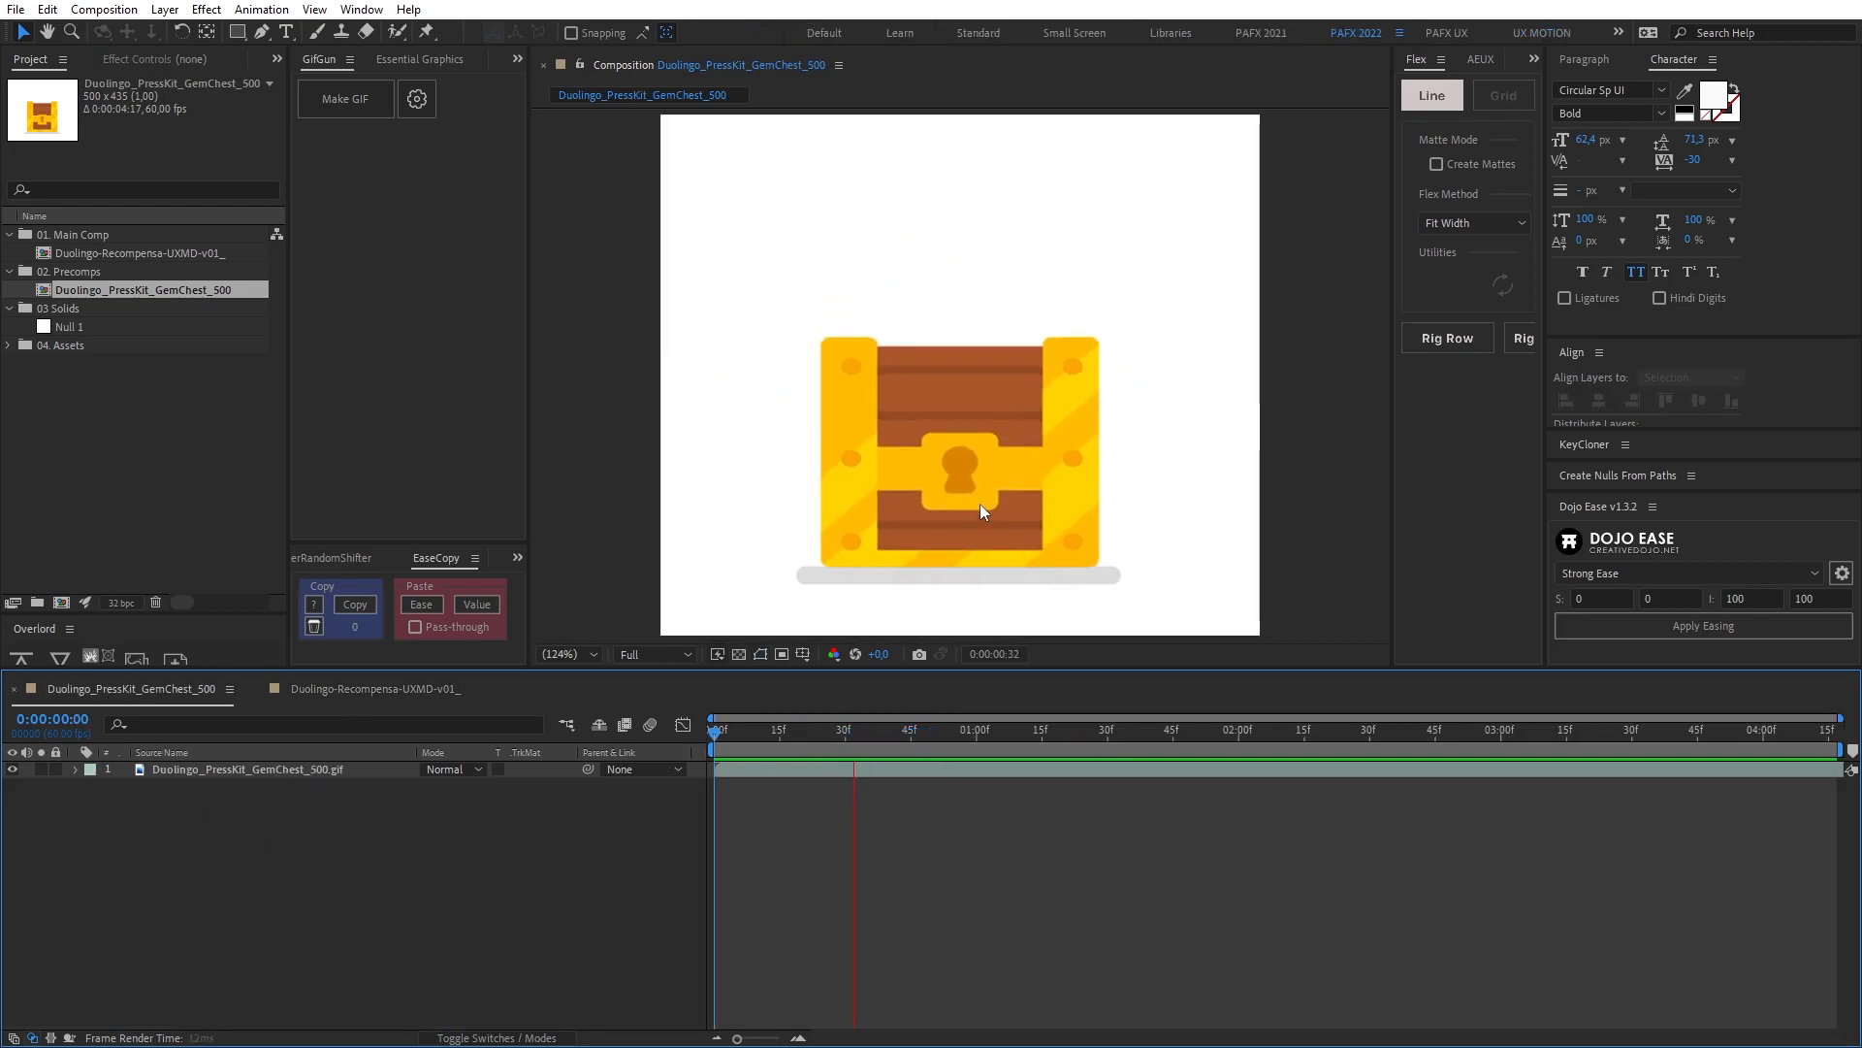
left_click(483, 699)
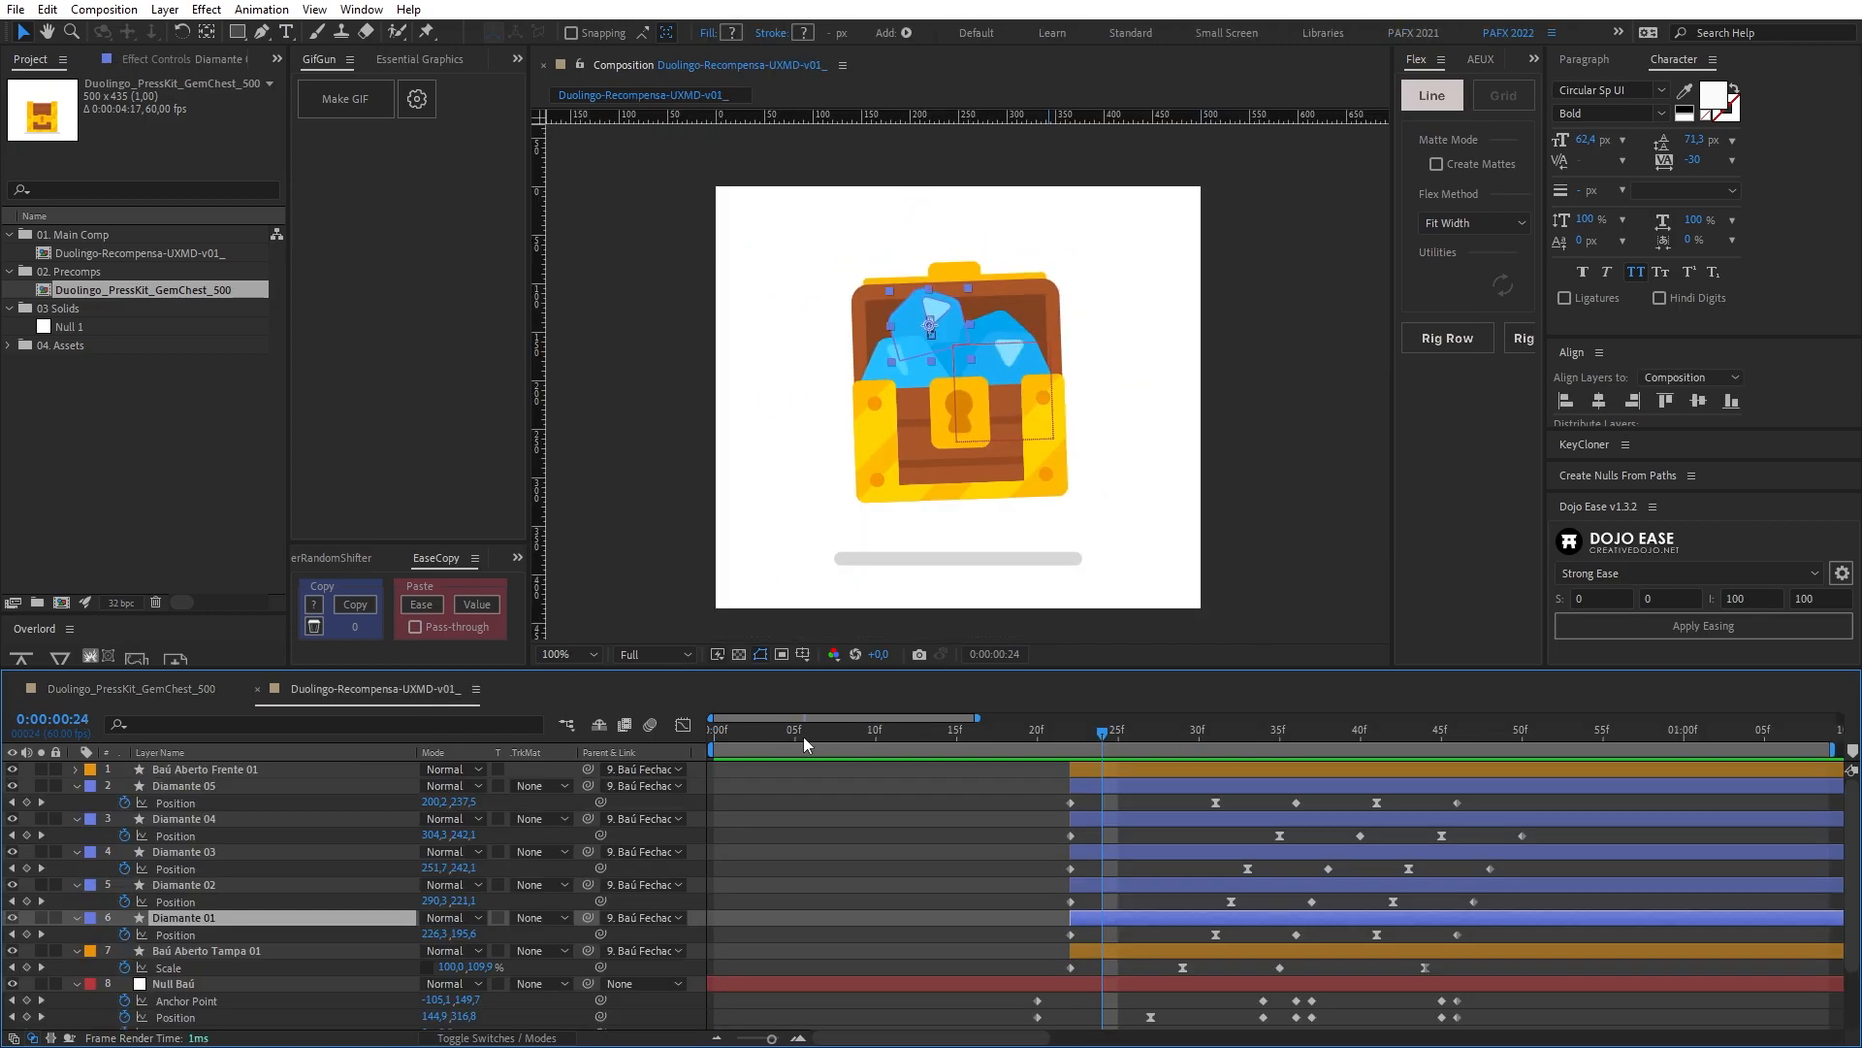
key("space")
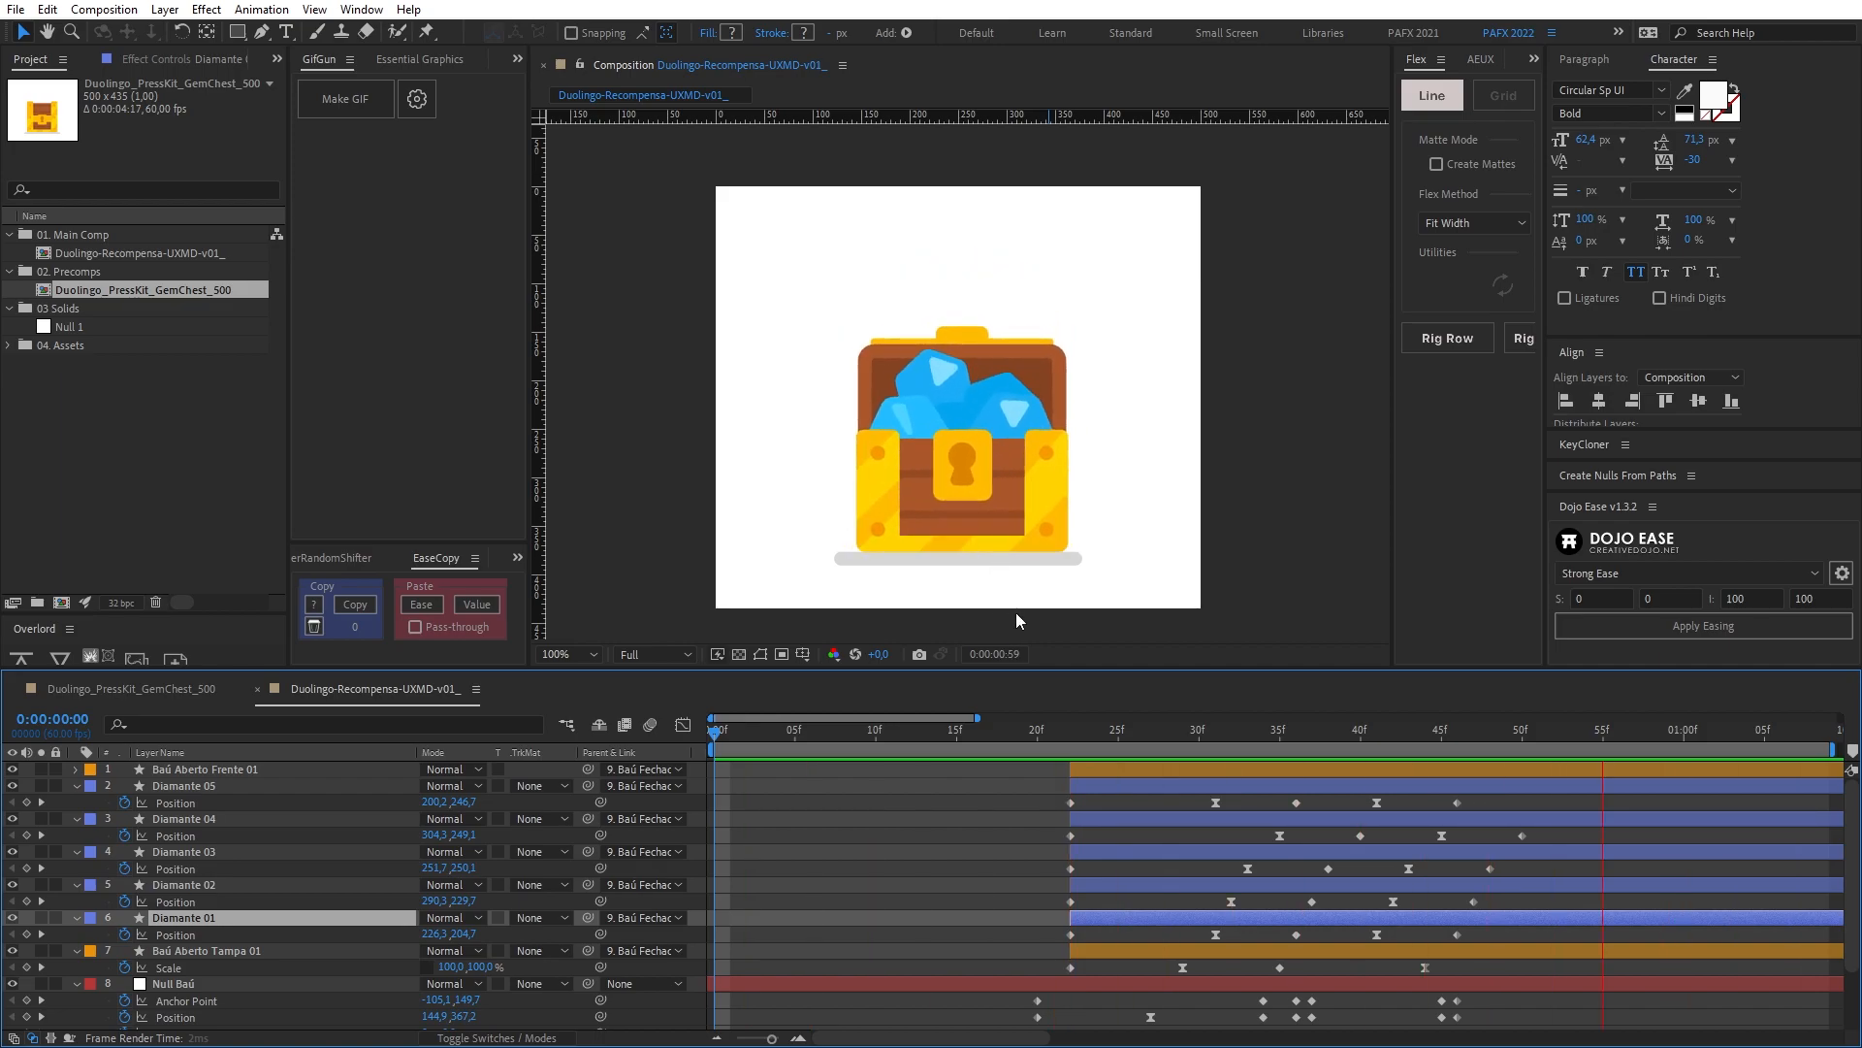
Step: Check the open chest in the reference GIF comp again and replay the recreated opening, watching how the diamonds turn
left_click_drag(1034, 732, 997, 737)
left_click(167, 691)
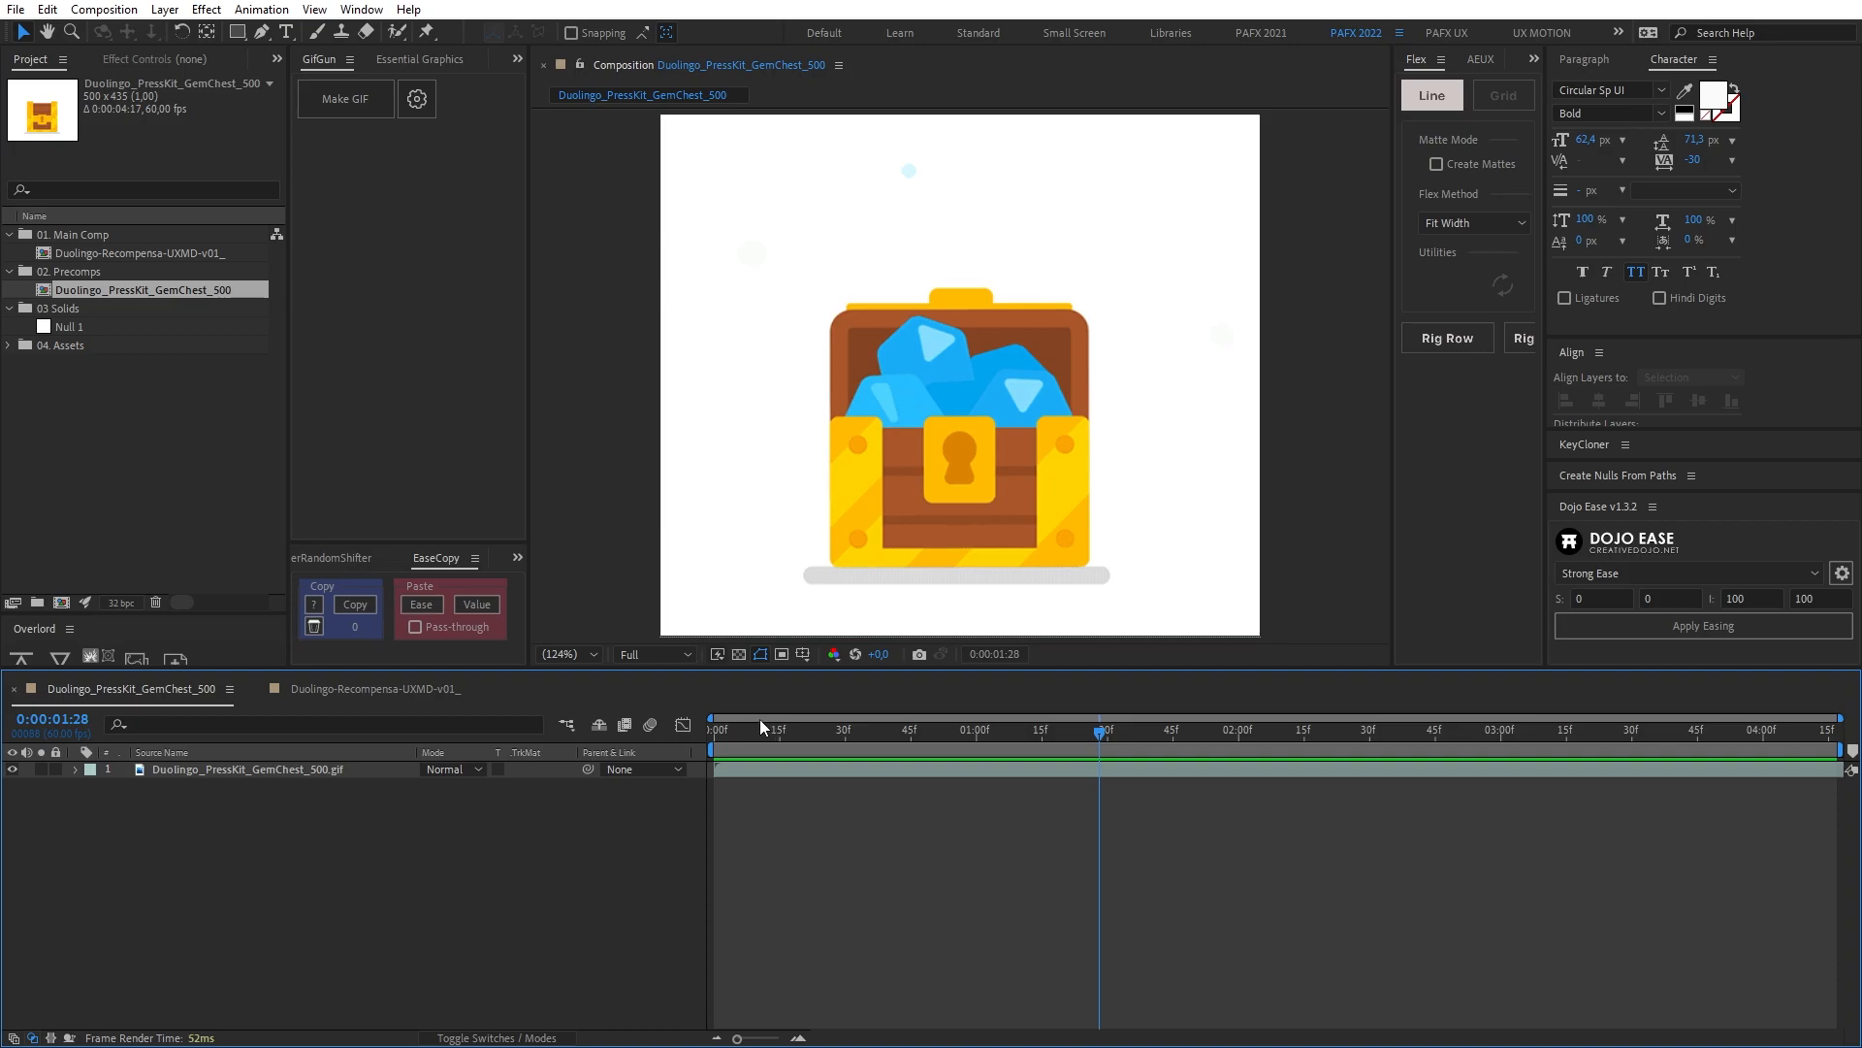
left_click(490, 697)
left_click_drag(921, 735, 860, 736)
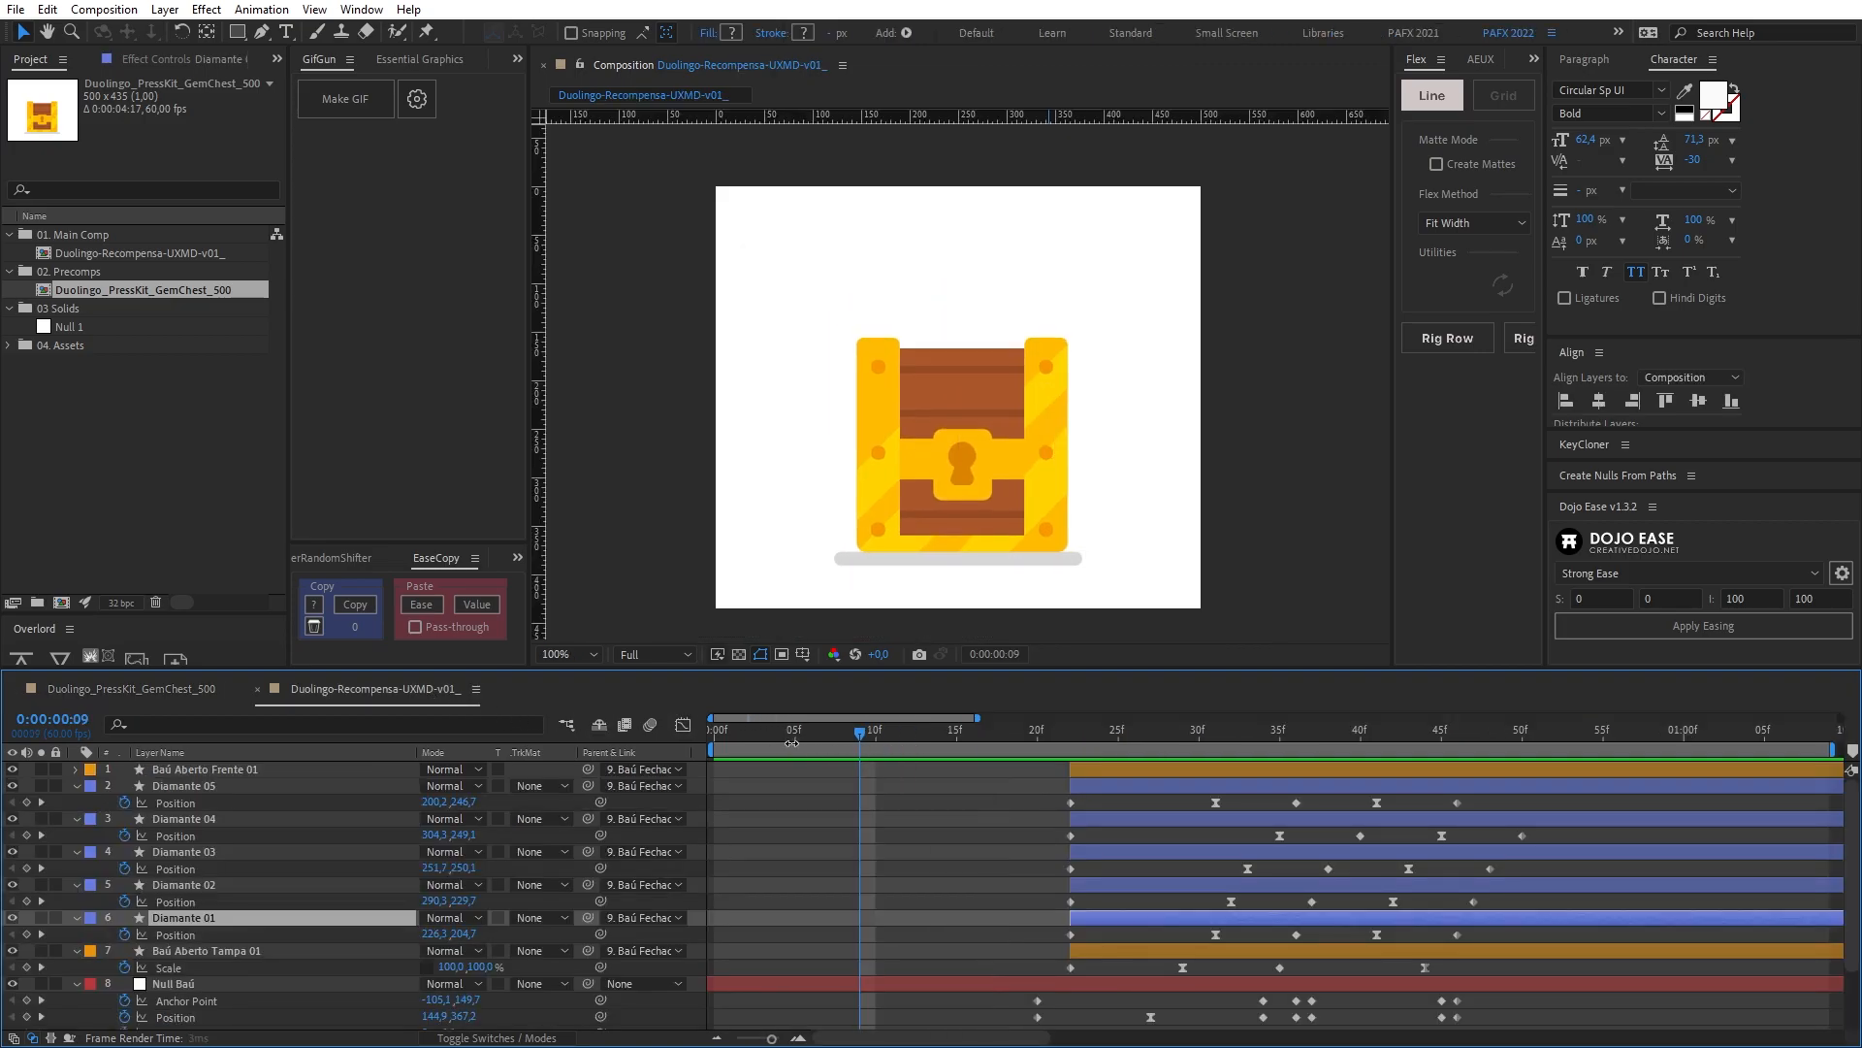
key("space")
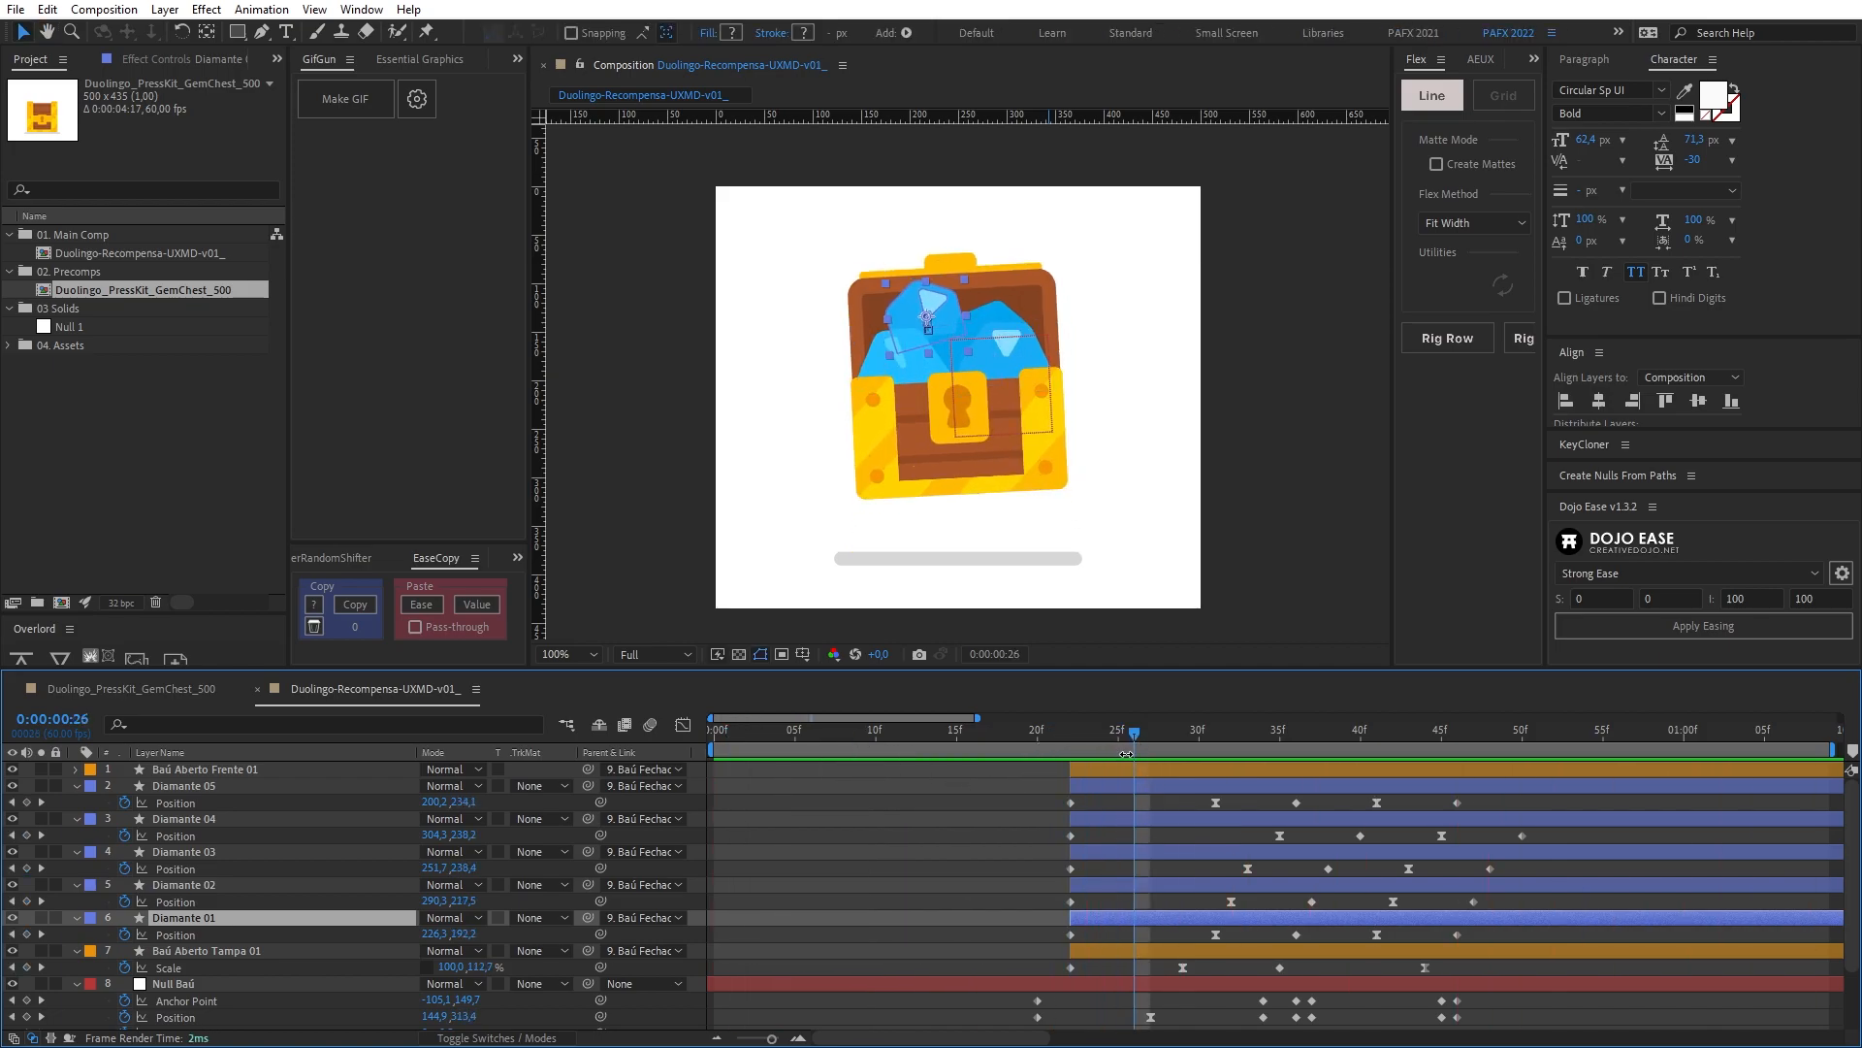
Step: Animate Diamante 01's Rotation from 20° at frame 22 to 0° at frame 32 and preview the motion
left_click(1070, 739)
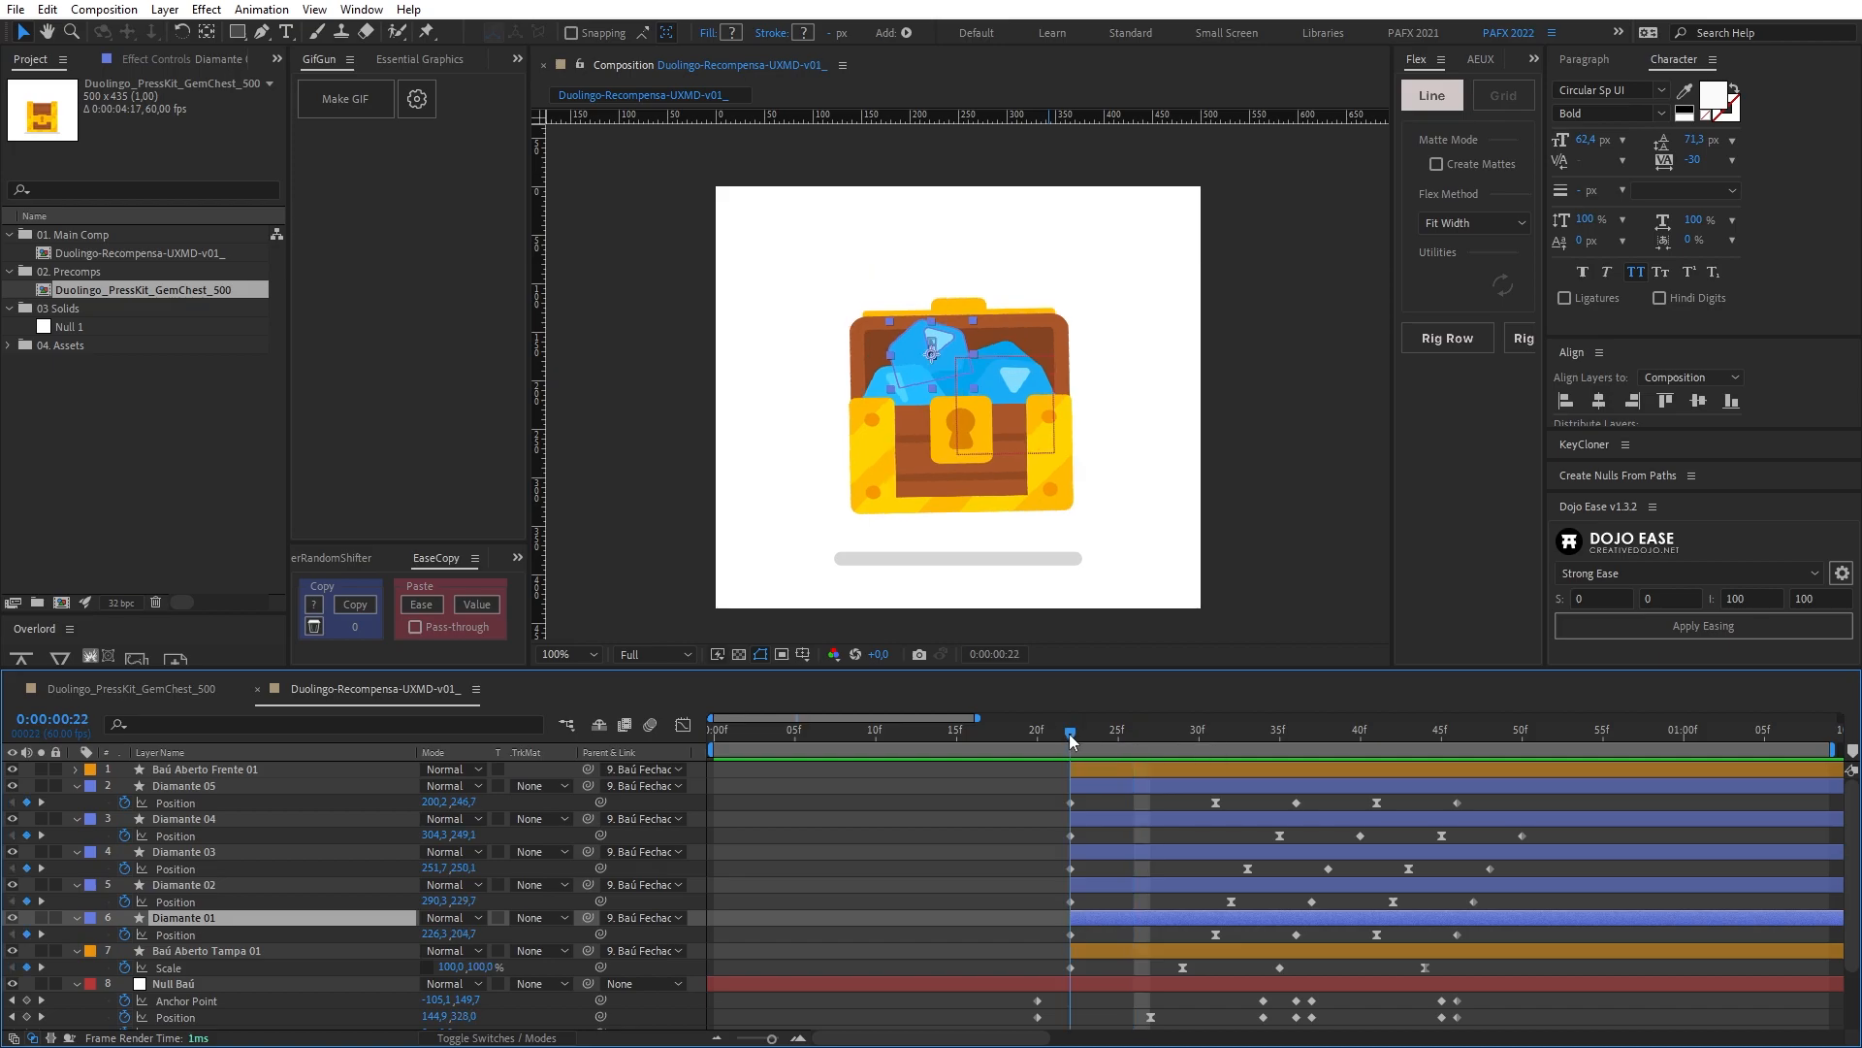
key("alt+shift+r")
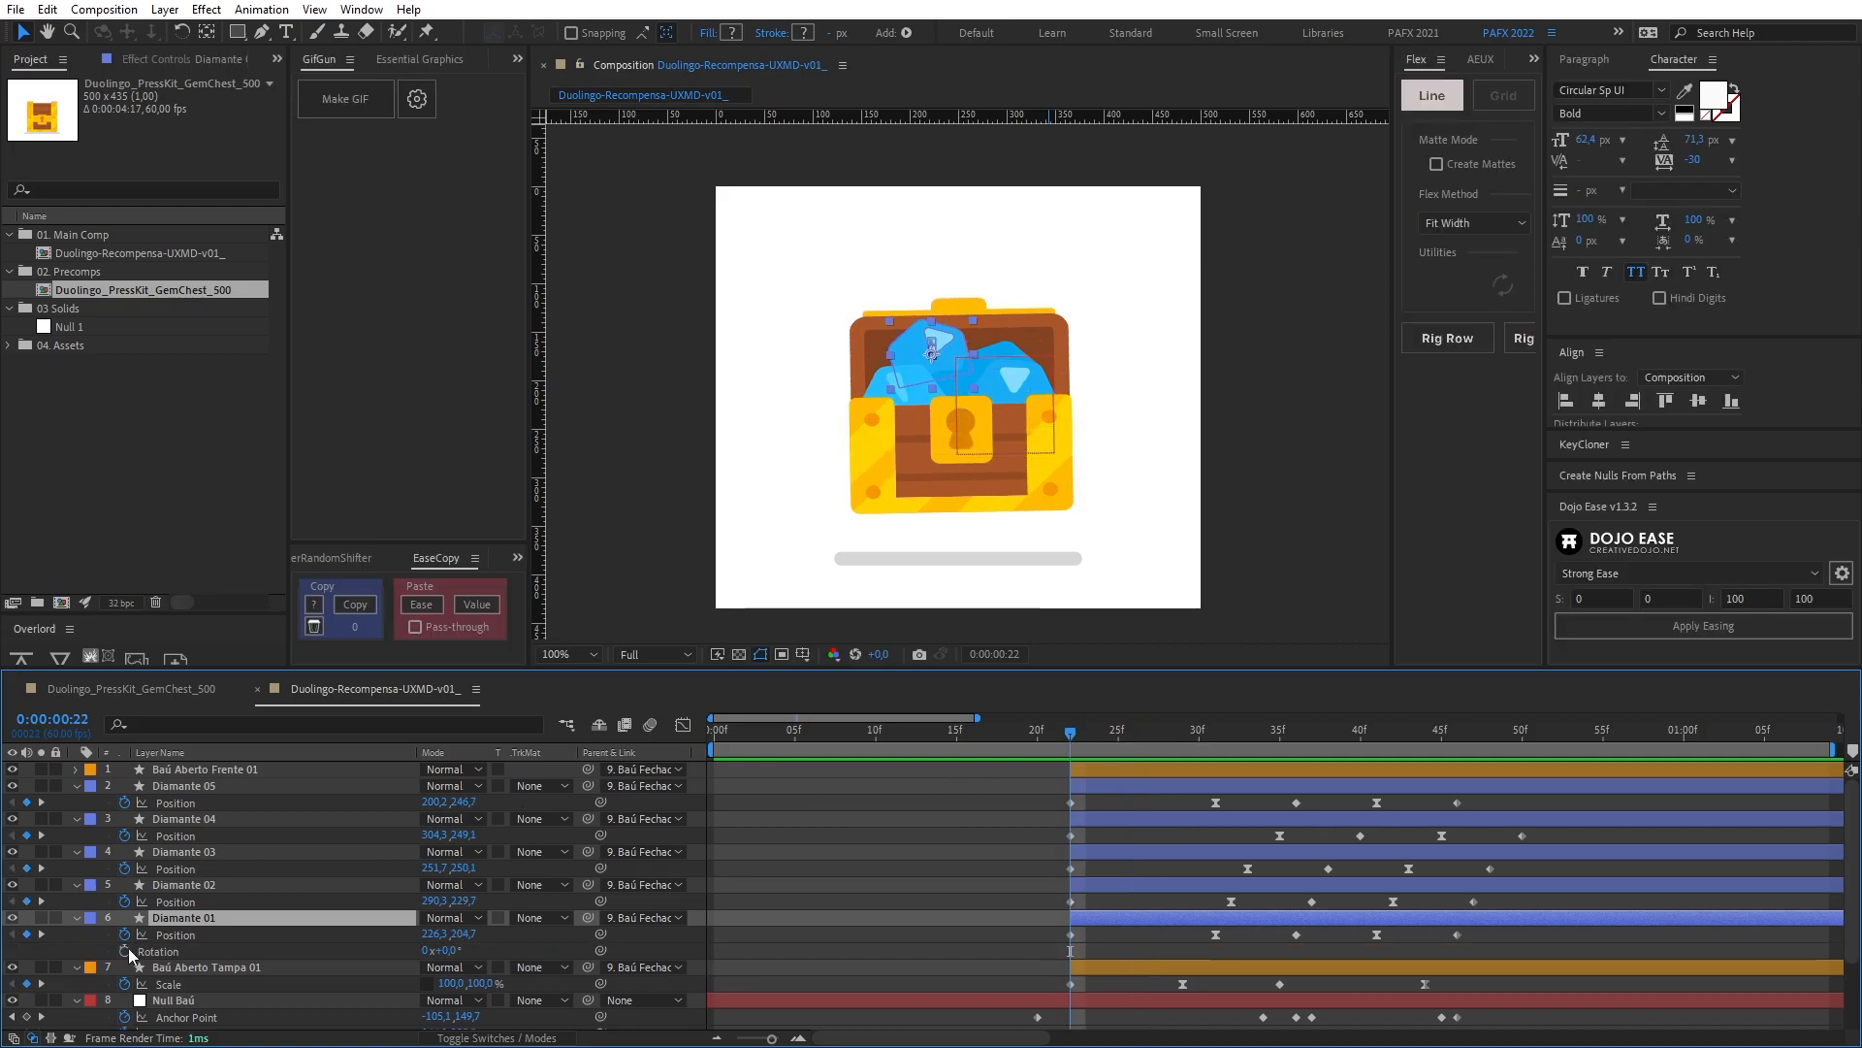
left_click(155, 952)
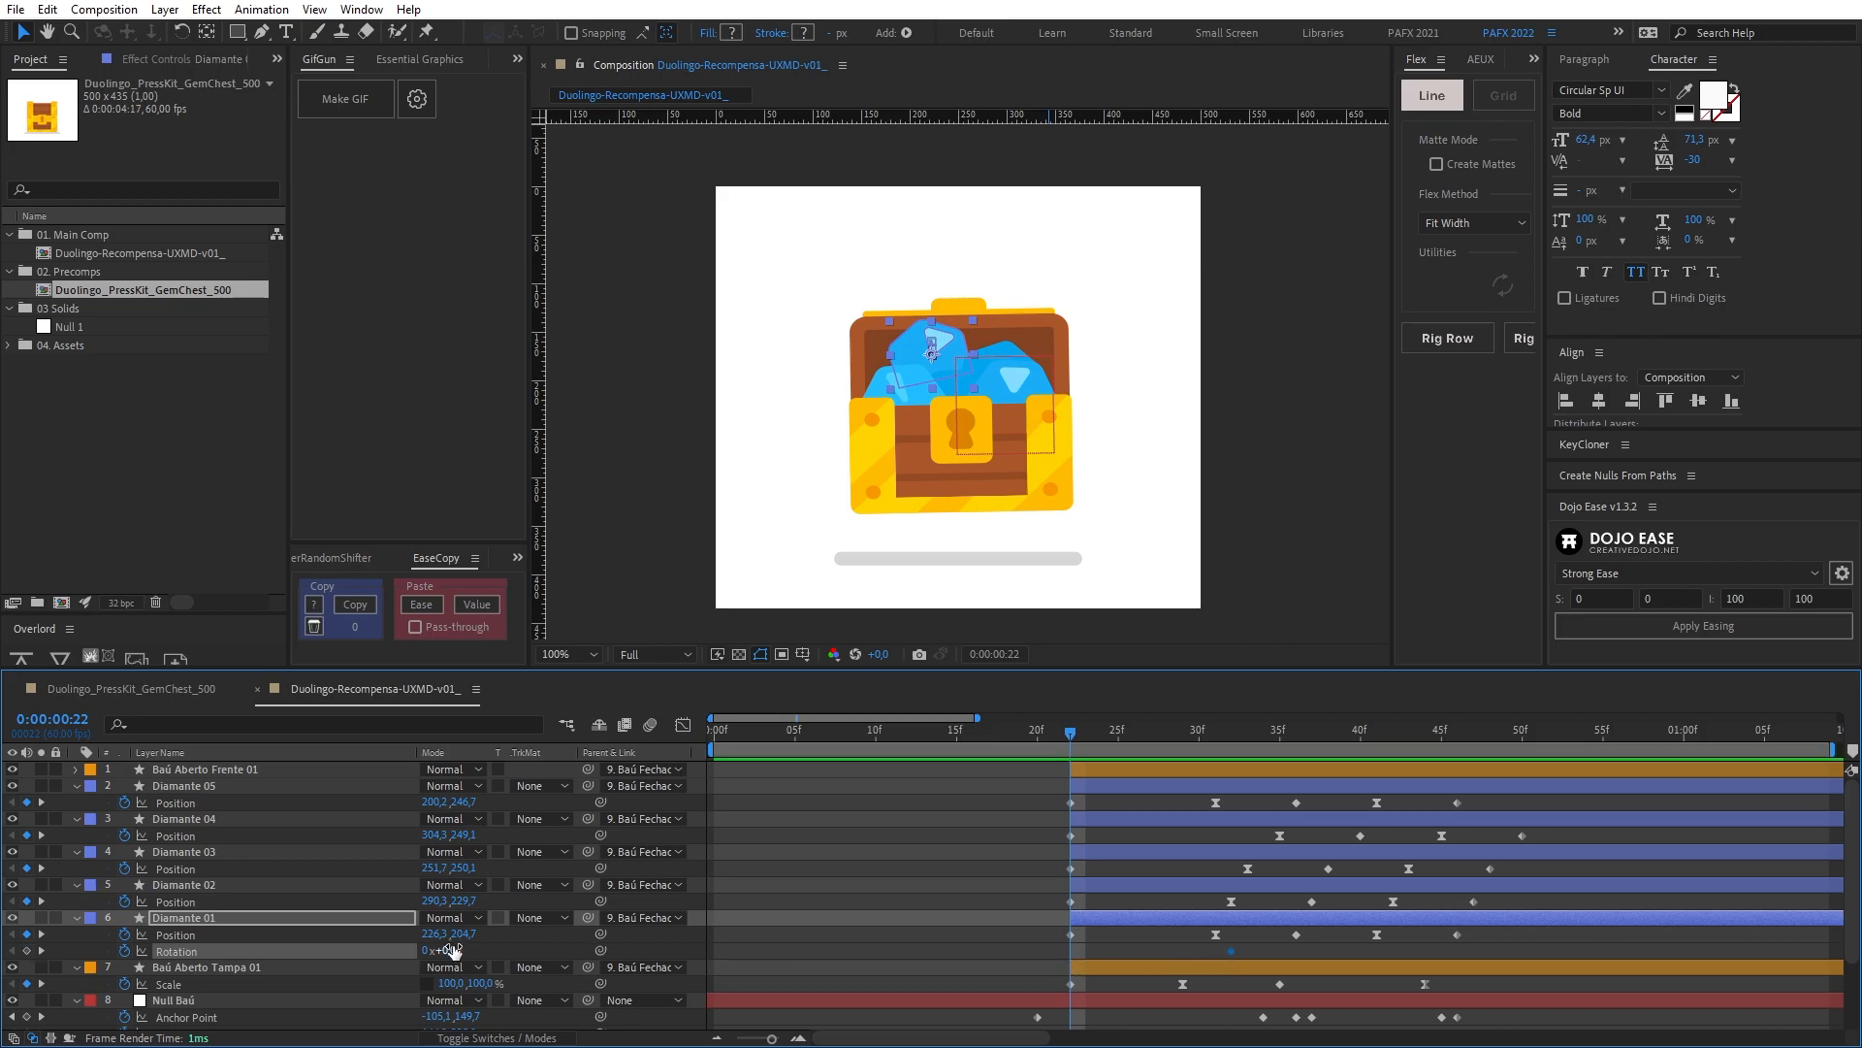
left_click_drag(451, 949, 459, 950)
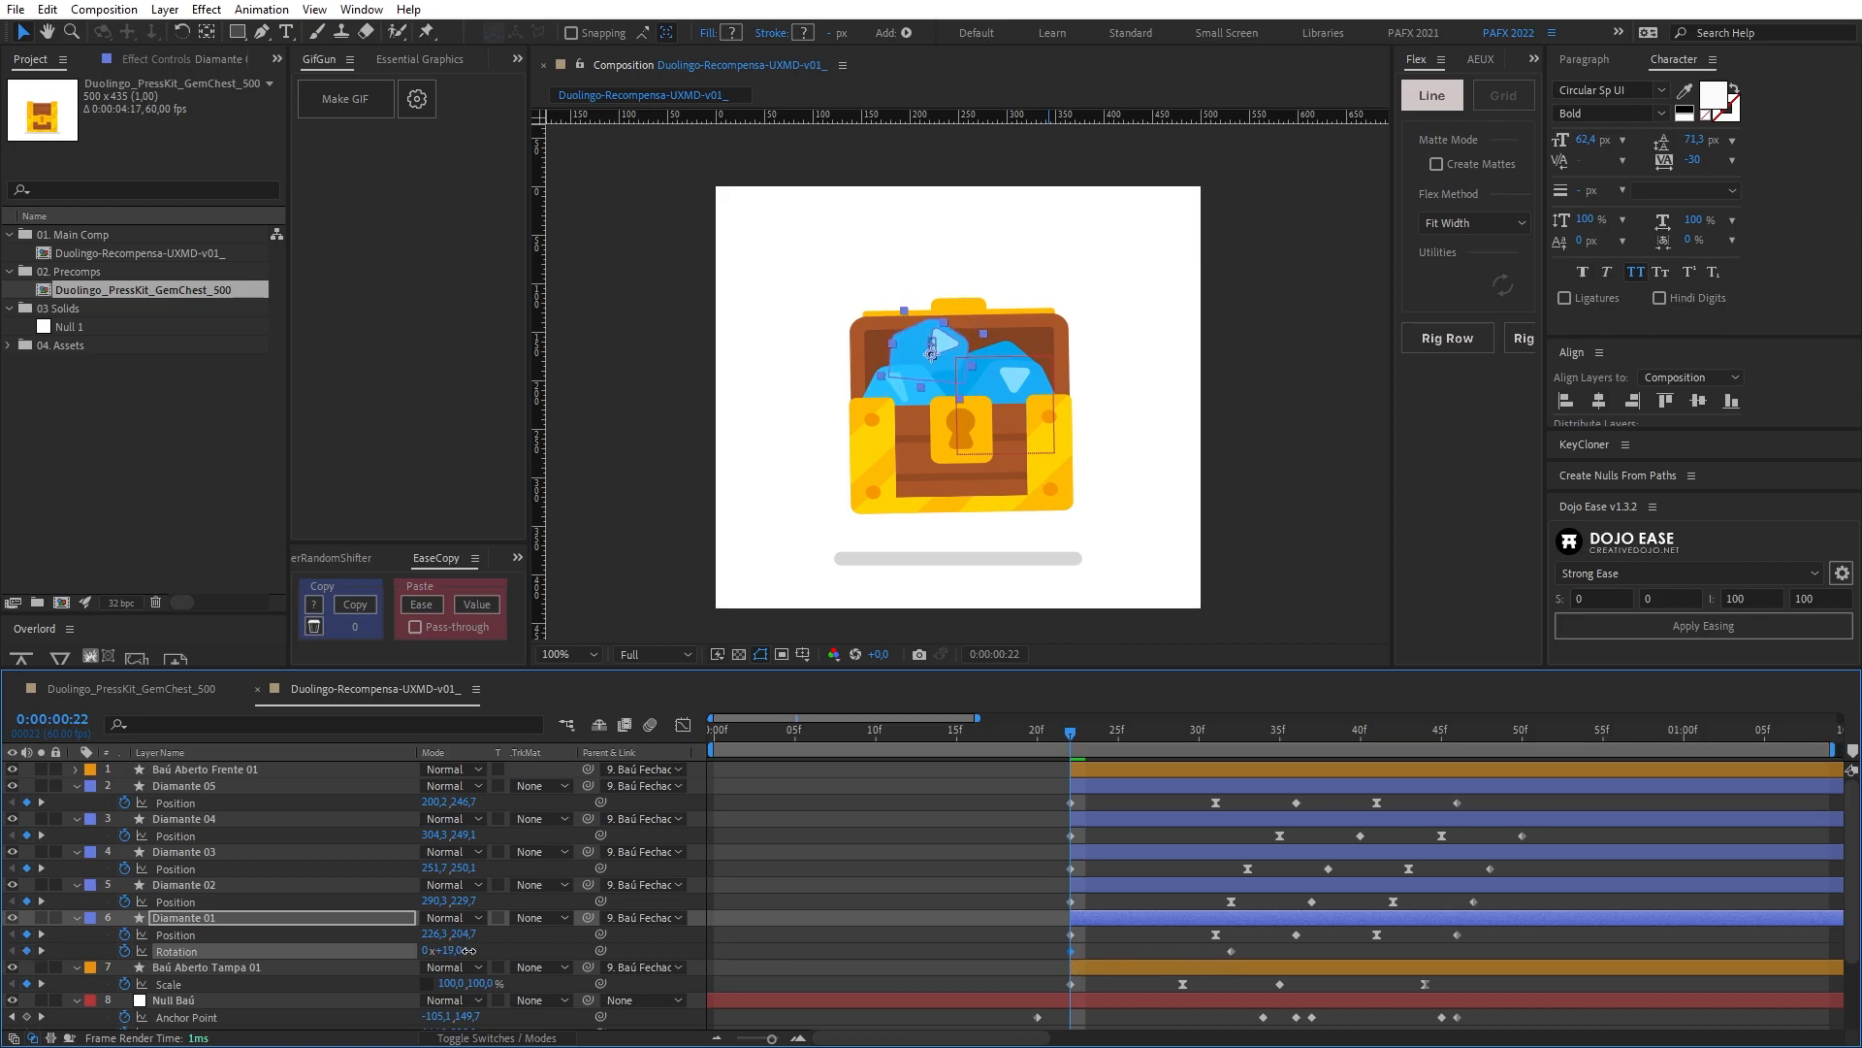
scroll(847, 372, "up", 2)
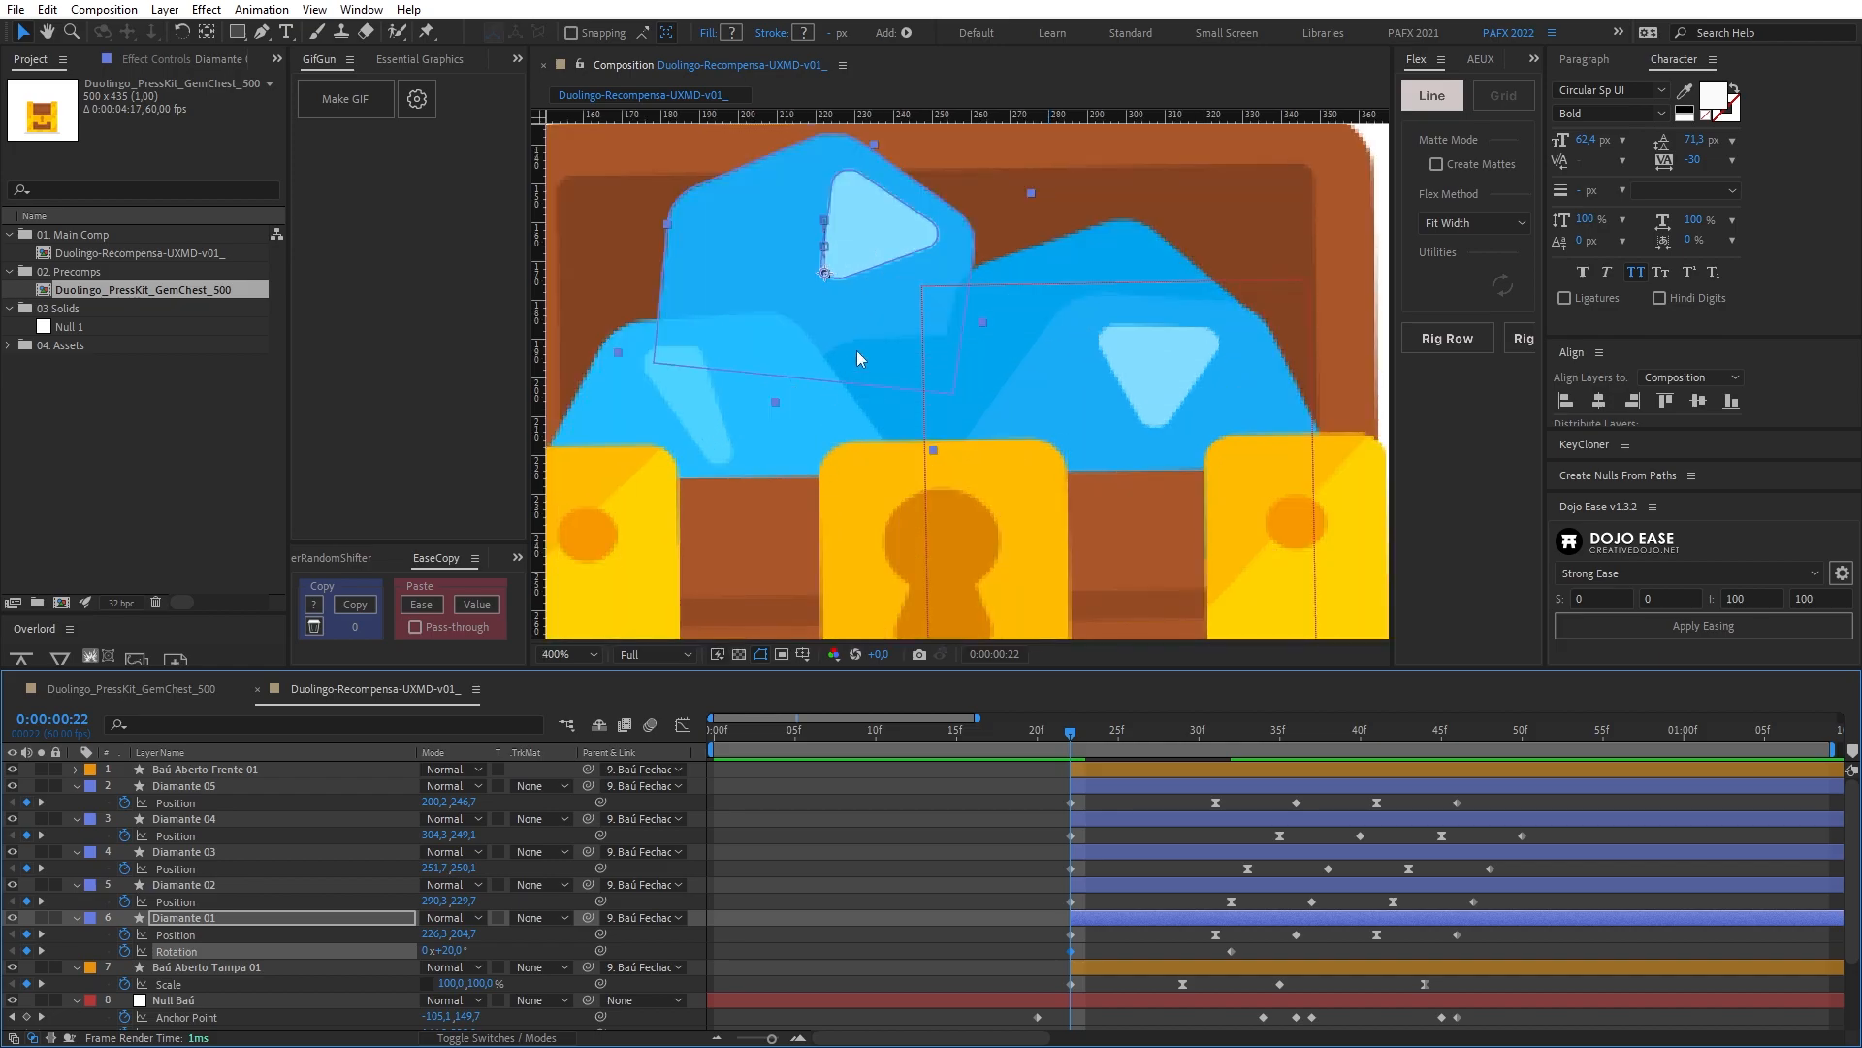
key("comma")
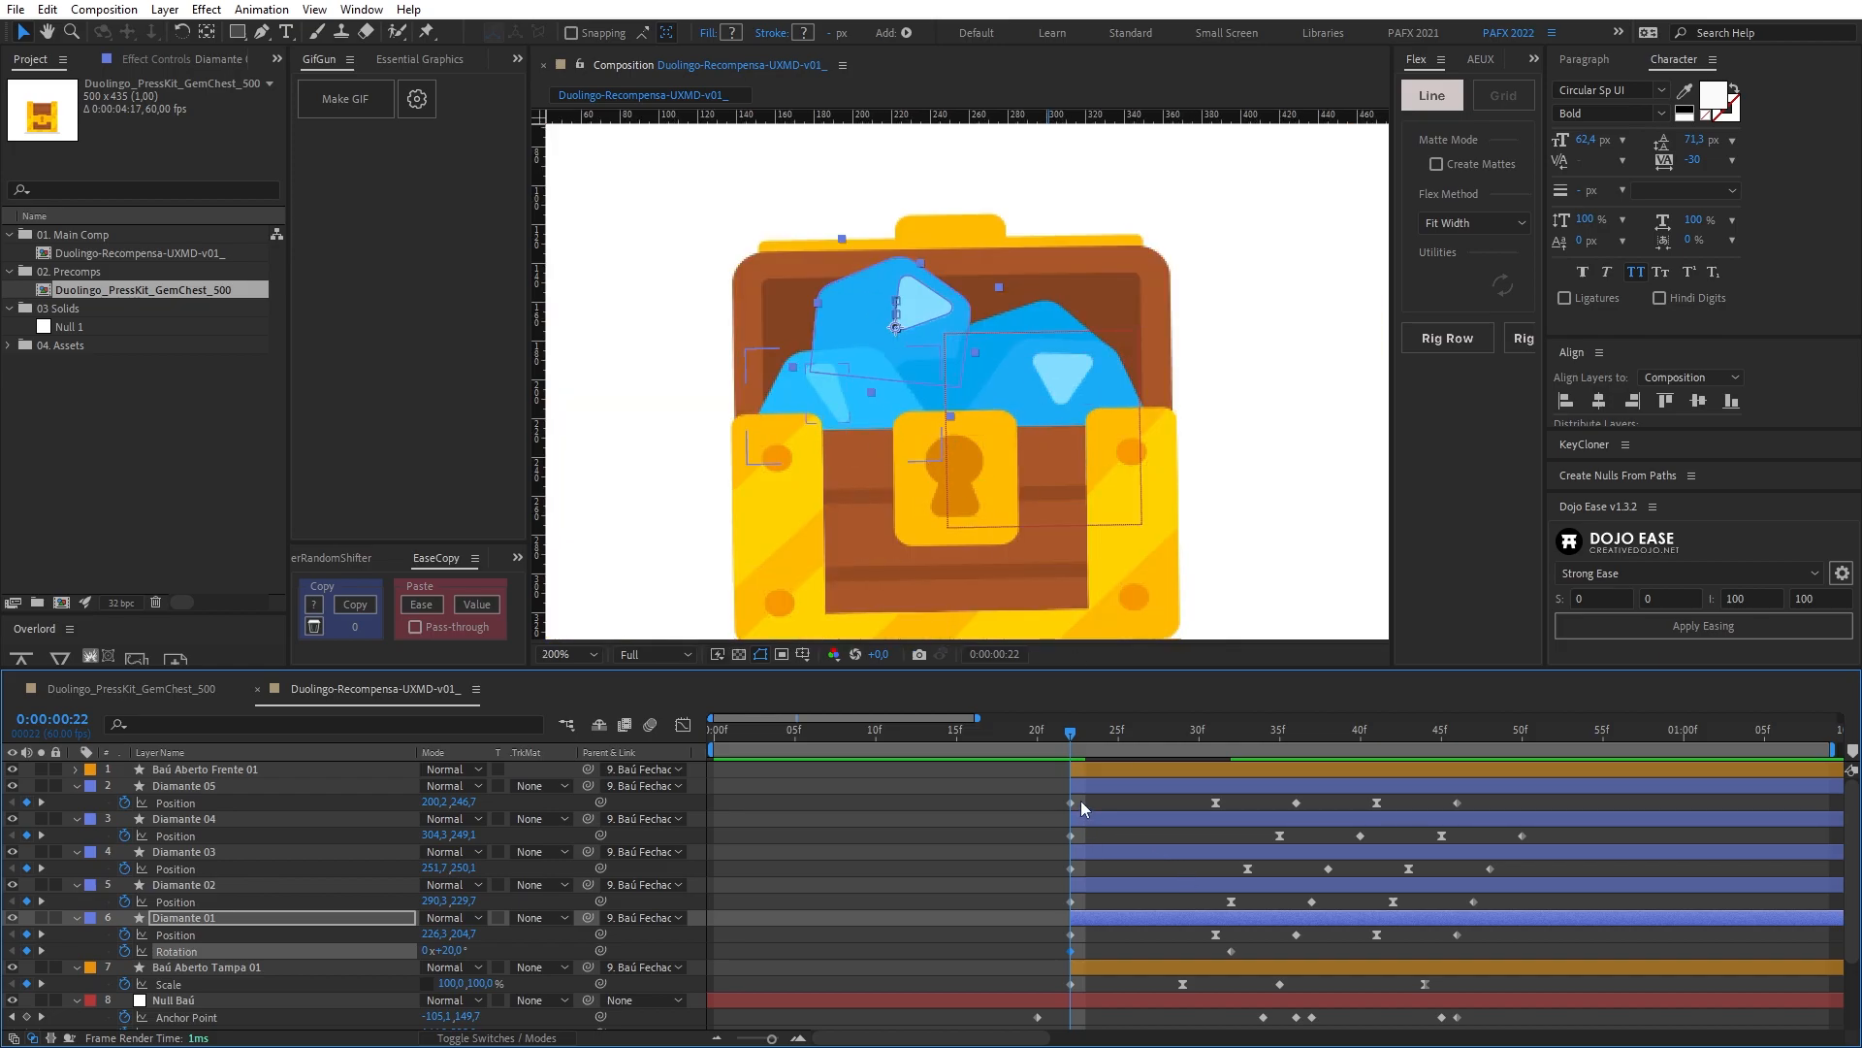
left_click_drag(1070, 744, 1003, 784)
scroll(876, 452, "down", 1)
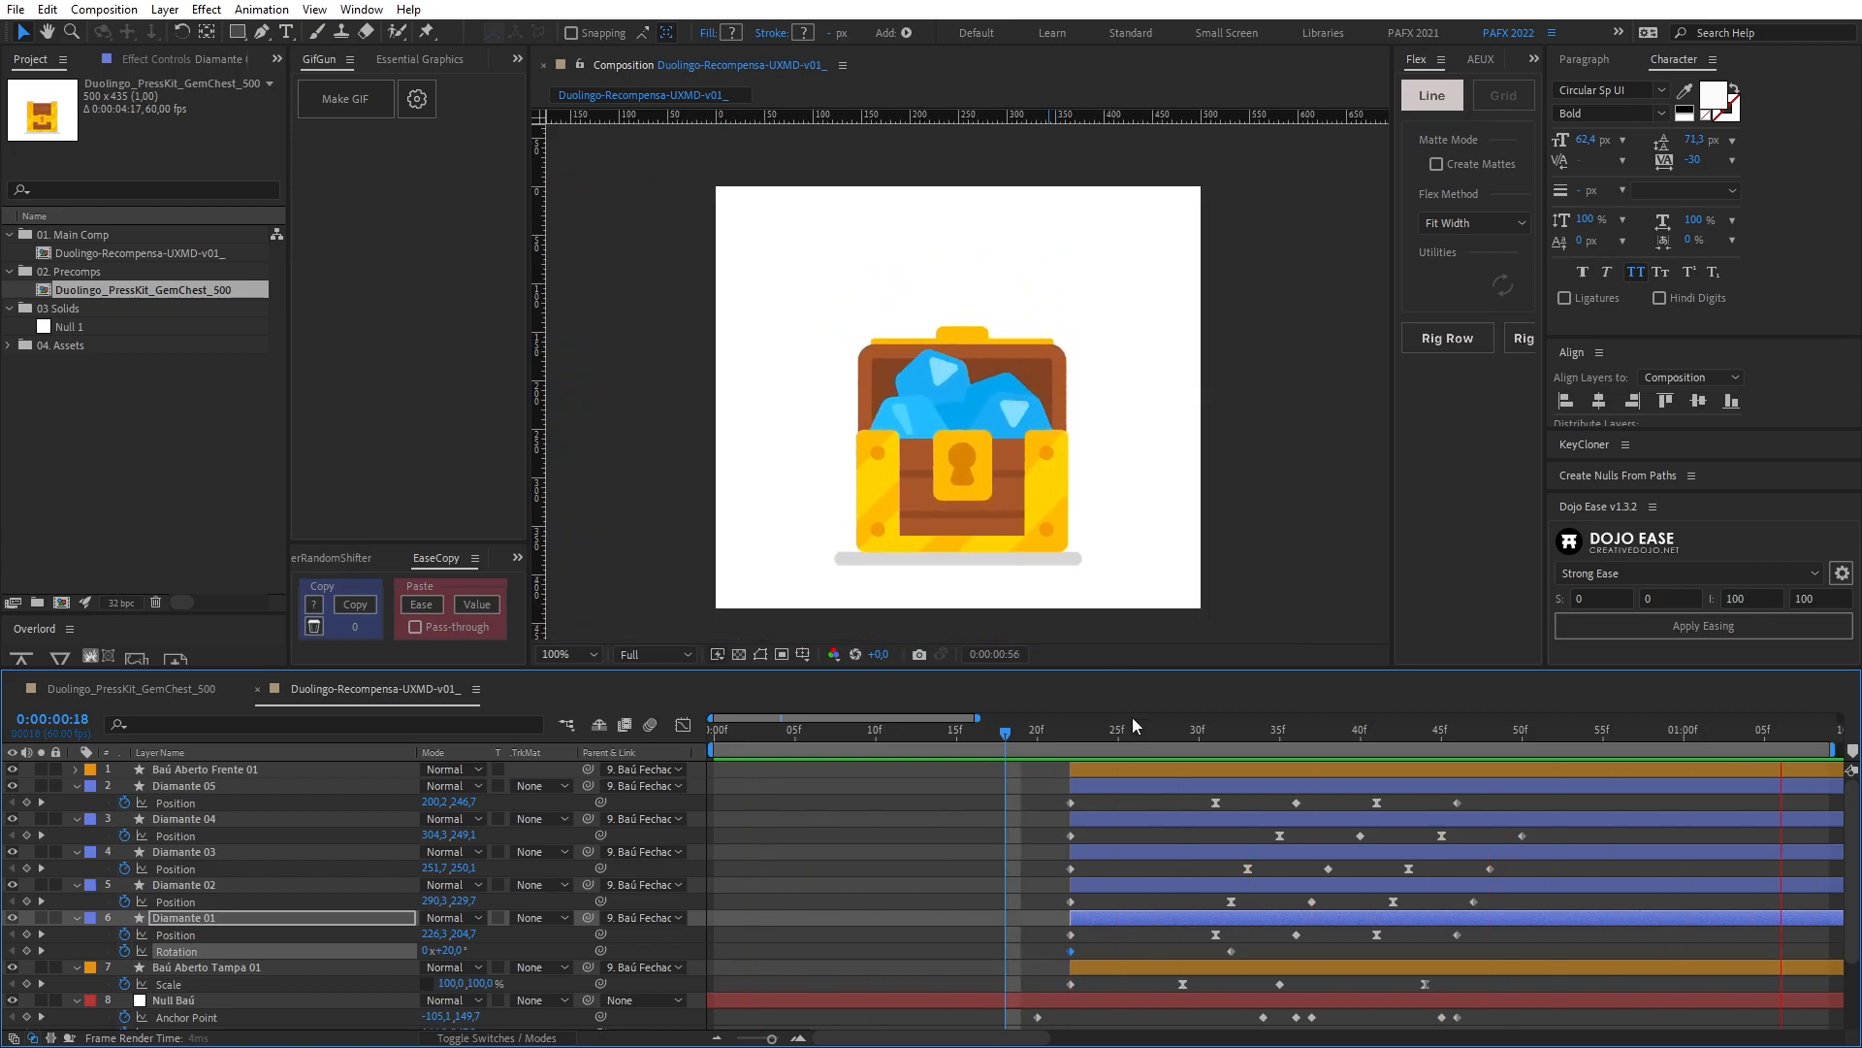
left_click(1164, 750)
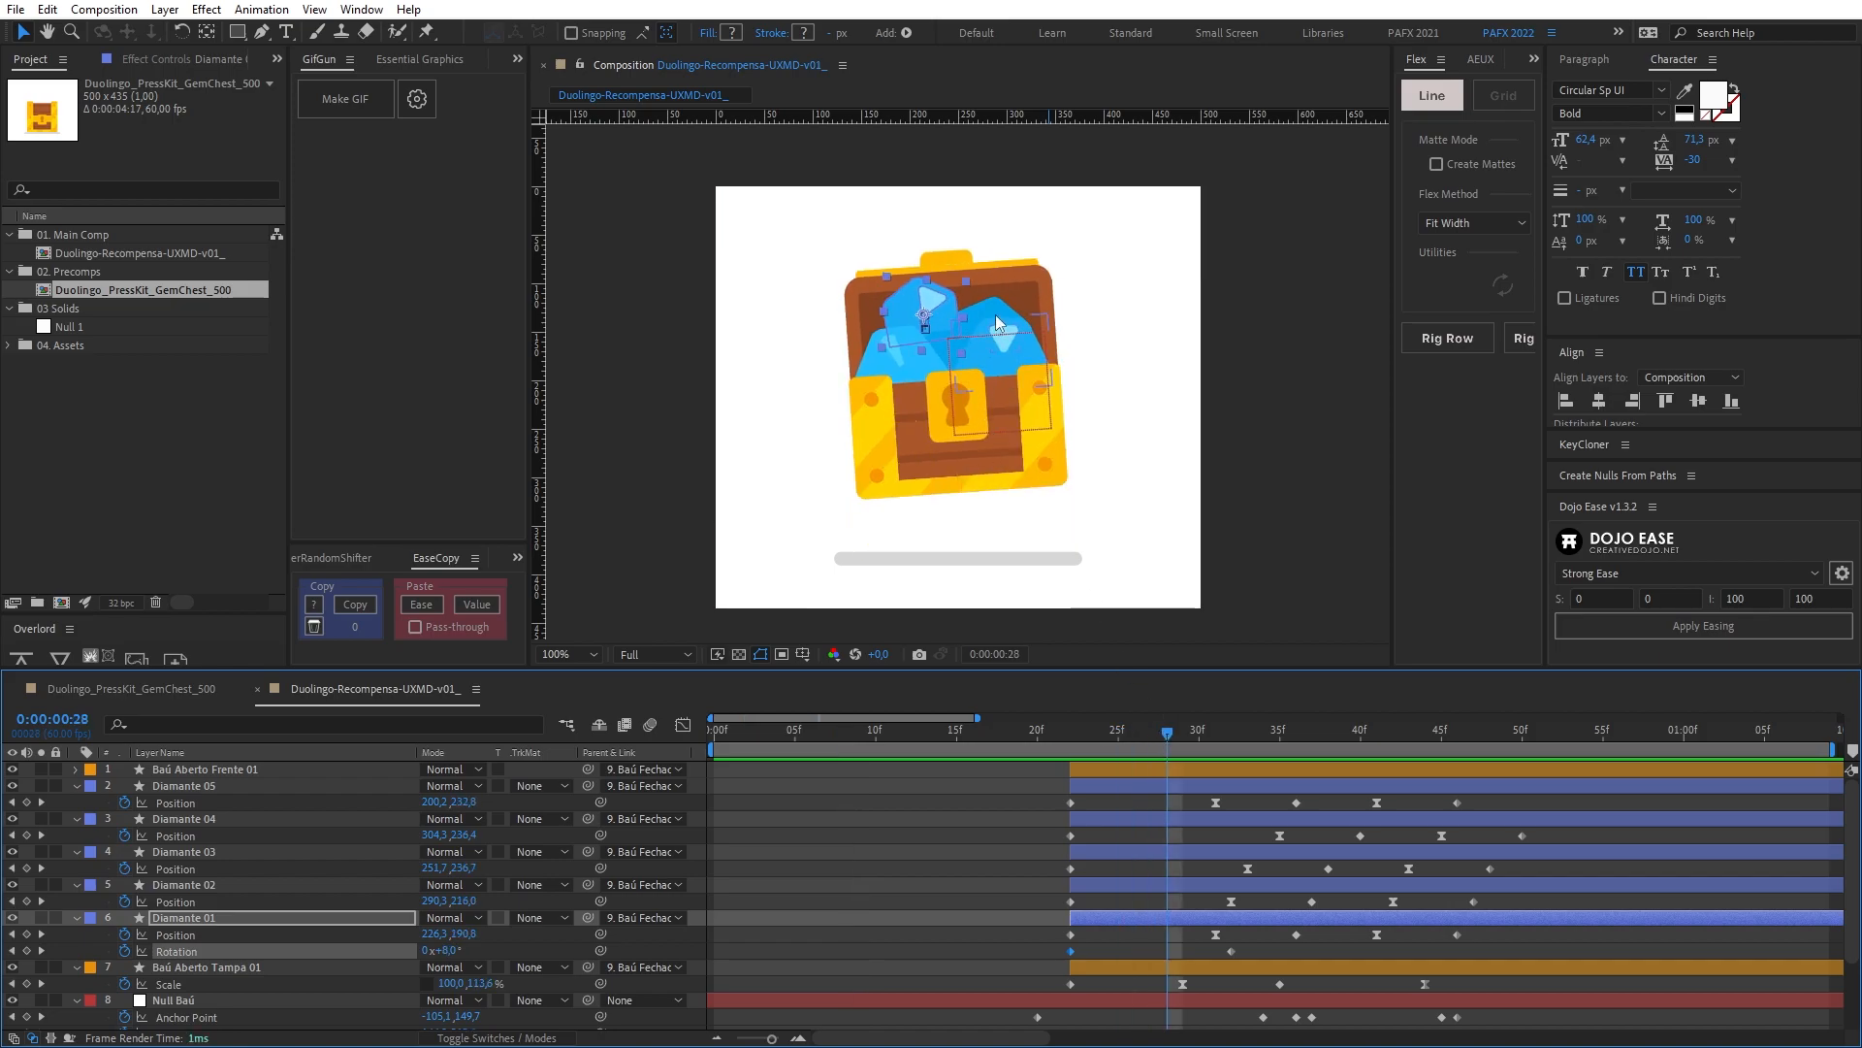
Step: Animate Diamante 04's Rotation from about -23° at frame 22 to 0° at frame 35 and preview it
left_click(1020, 365)
left_click(1074, 733)
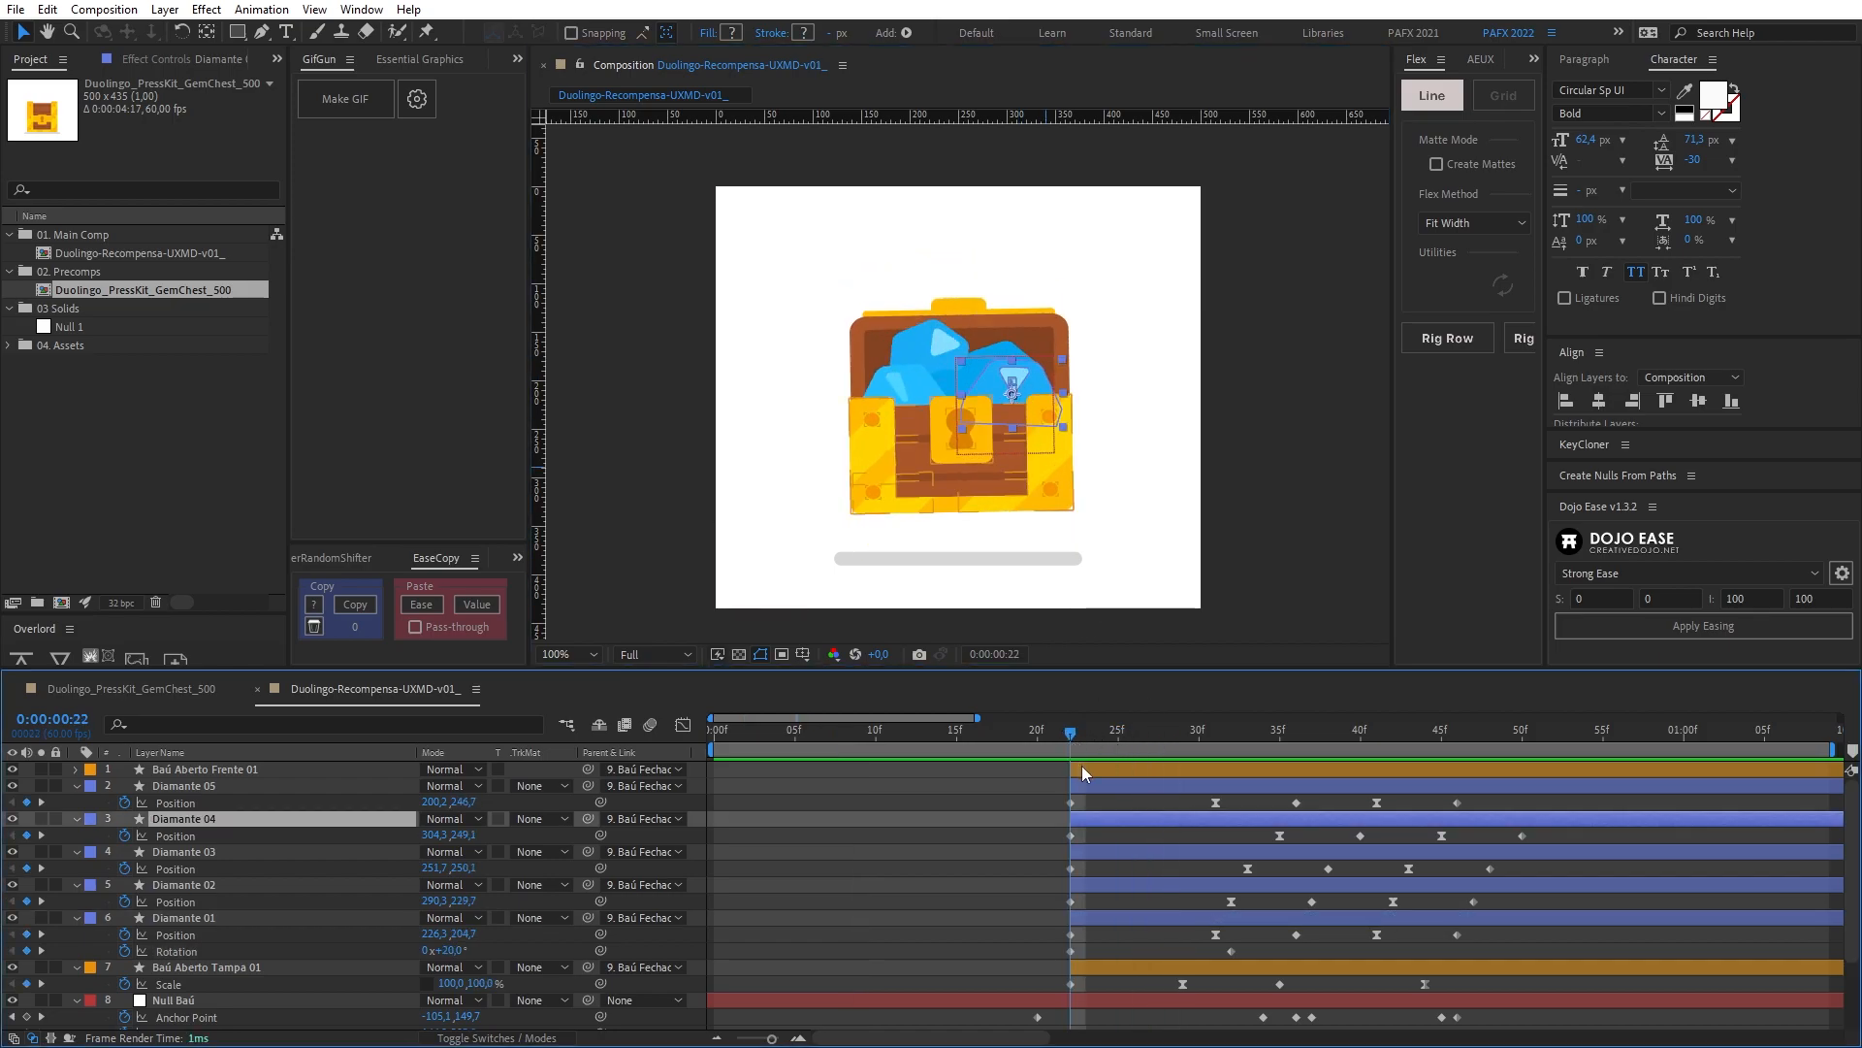
key("shift+r")
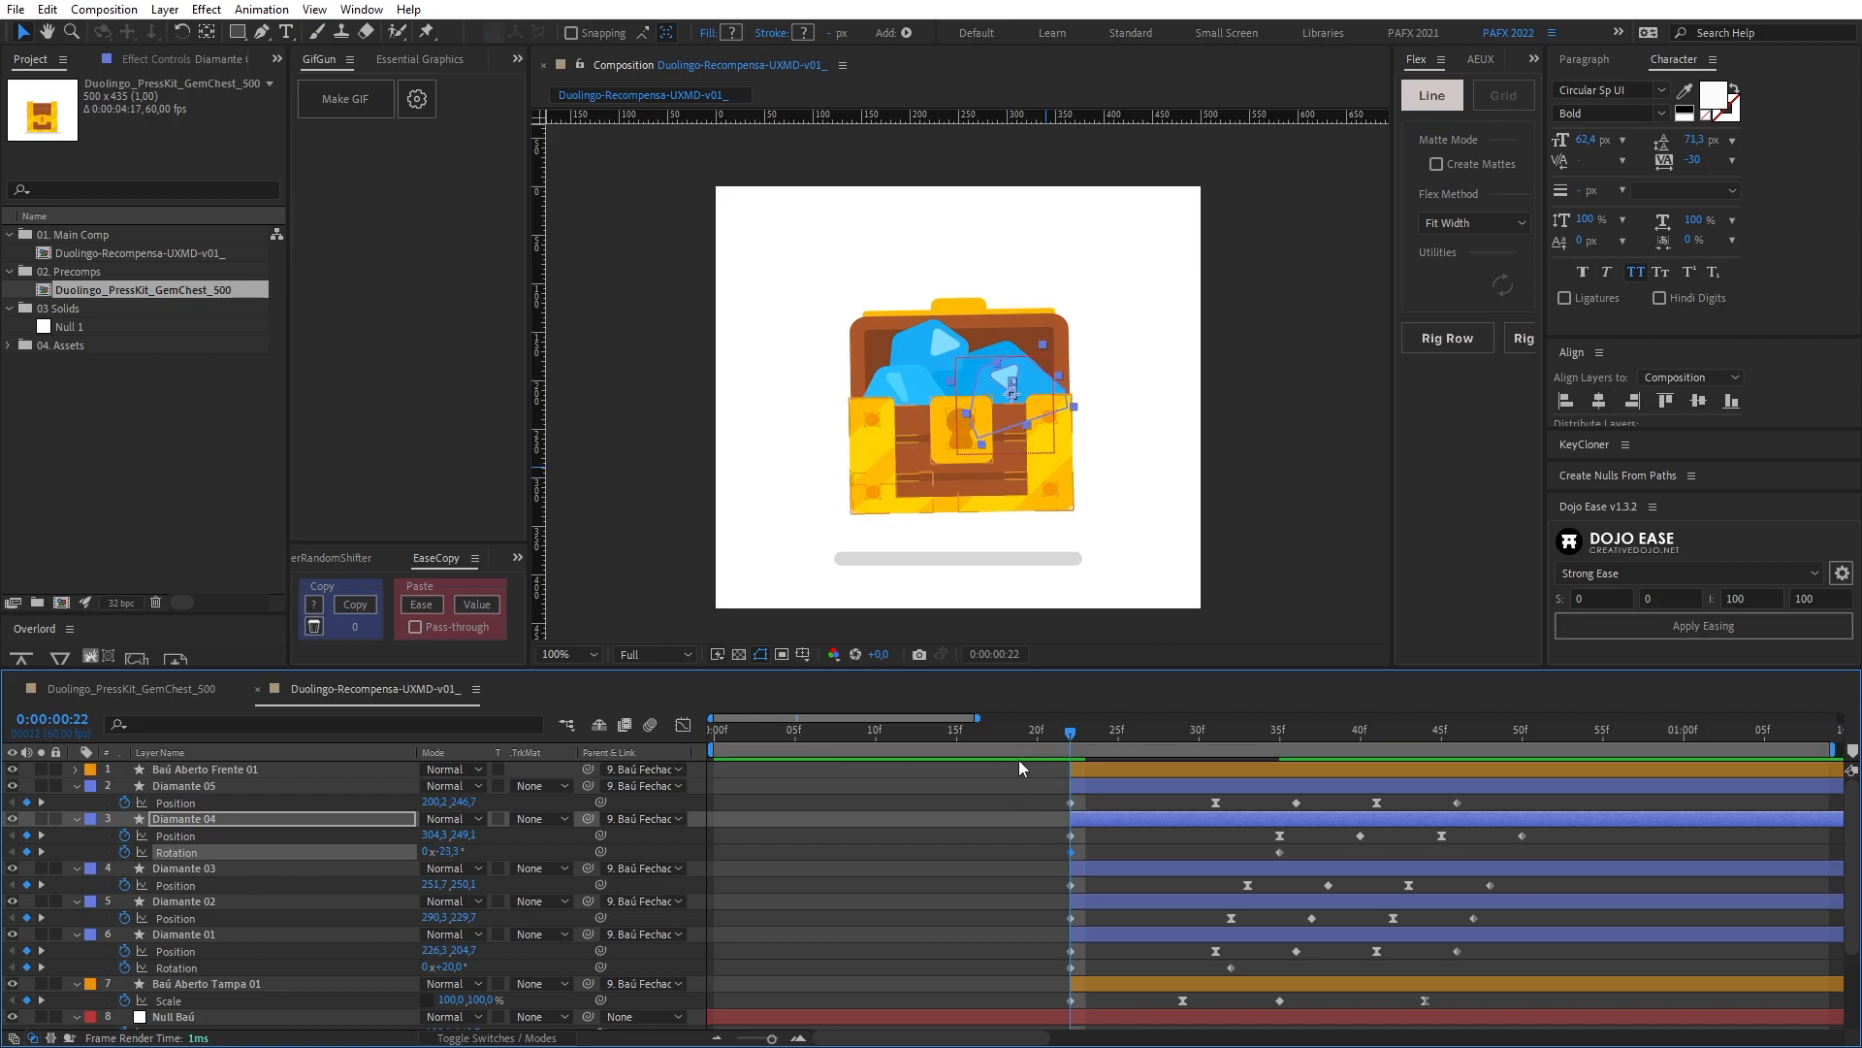
left_click(987, 727)
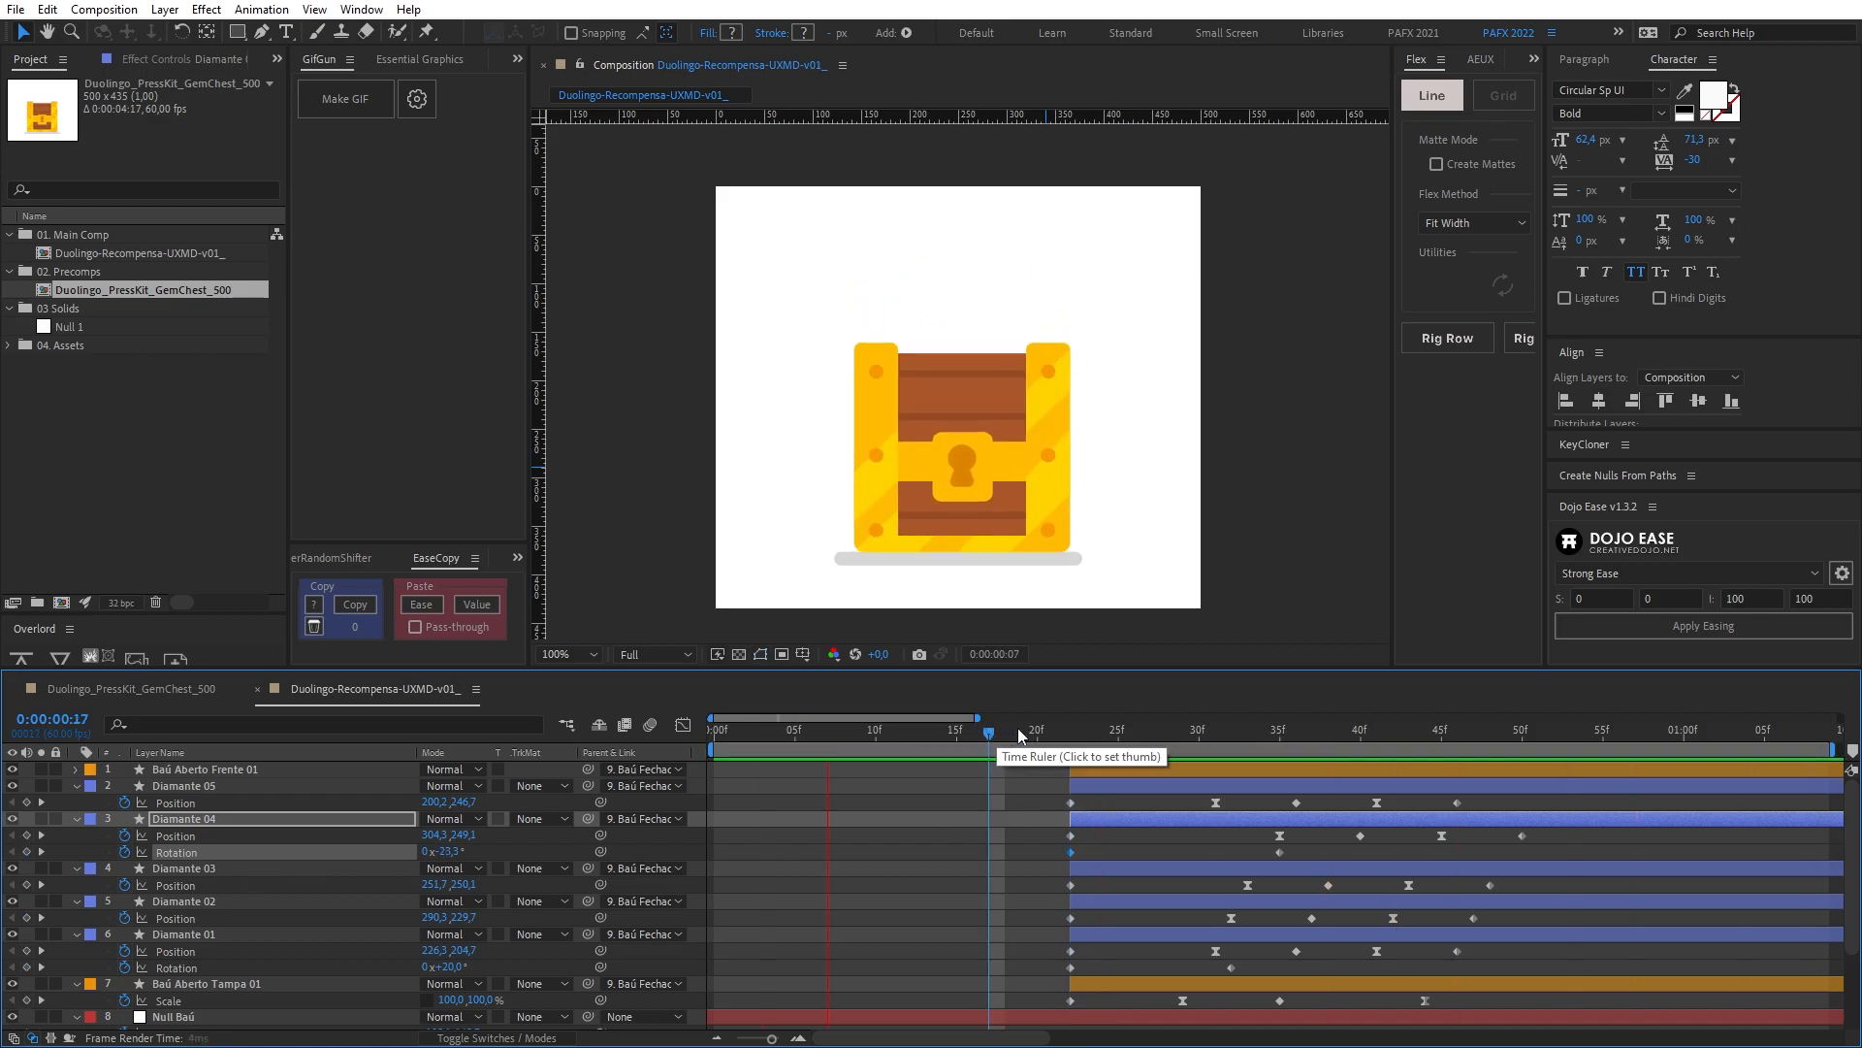
Step: Try a starting rotation of 7° for Diamante 04 at frame 22 and preview the result
left_click(1071, 733)
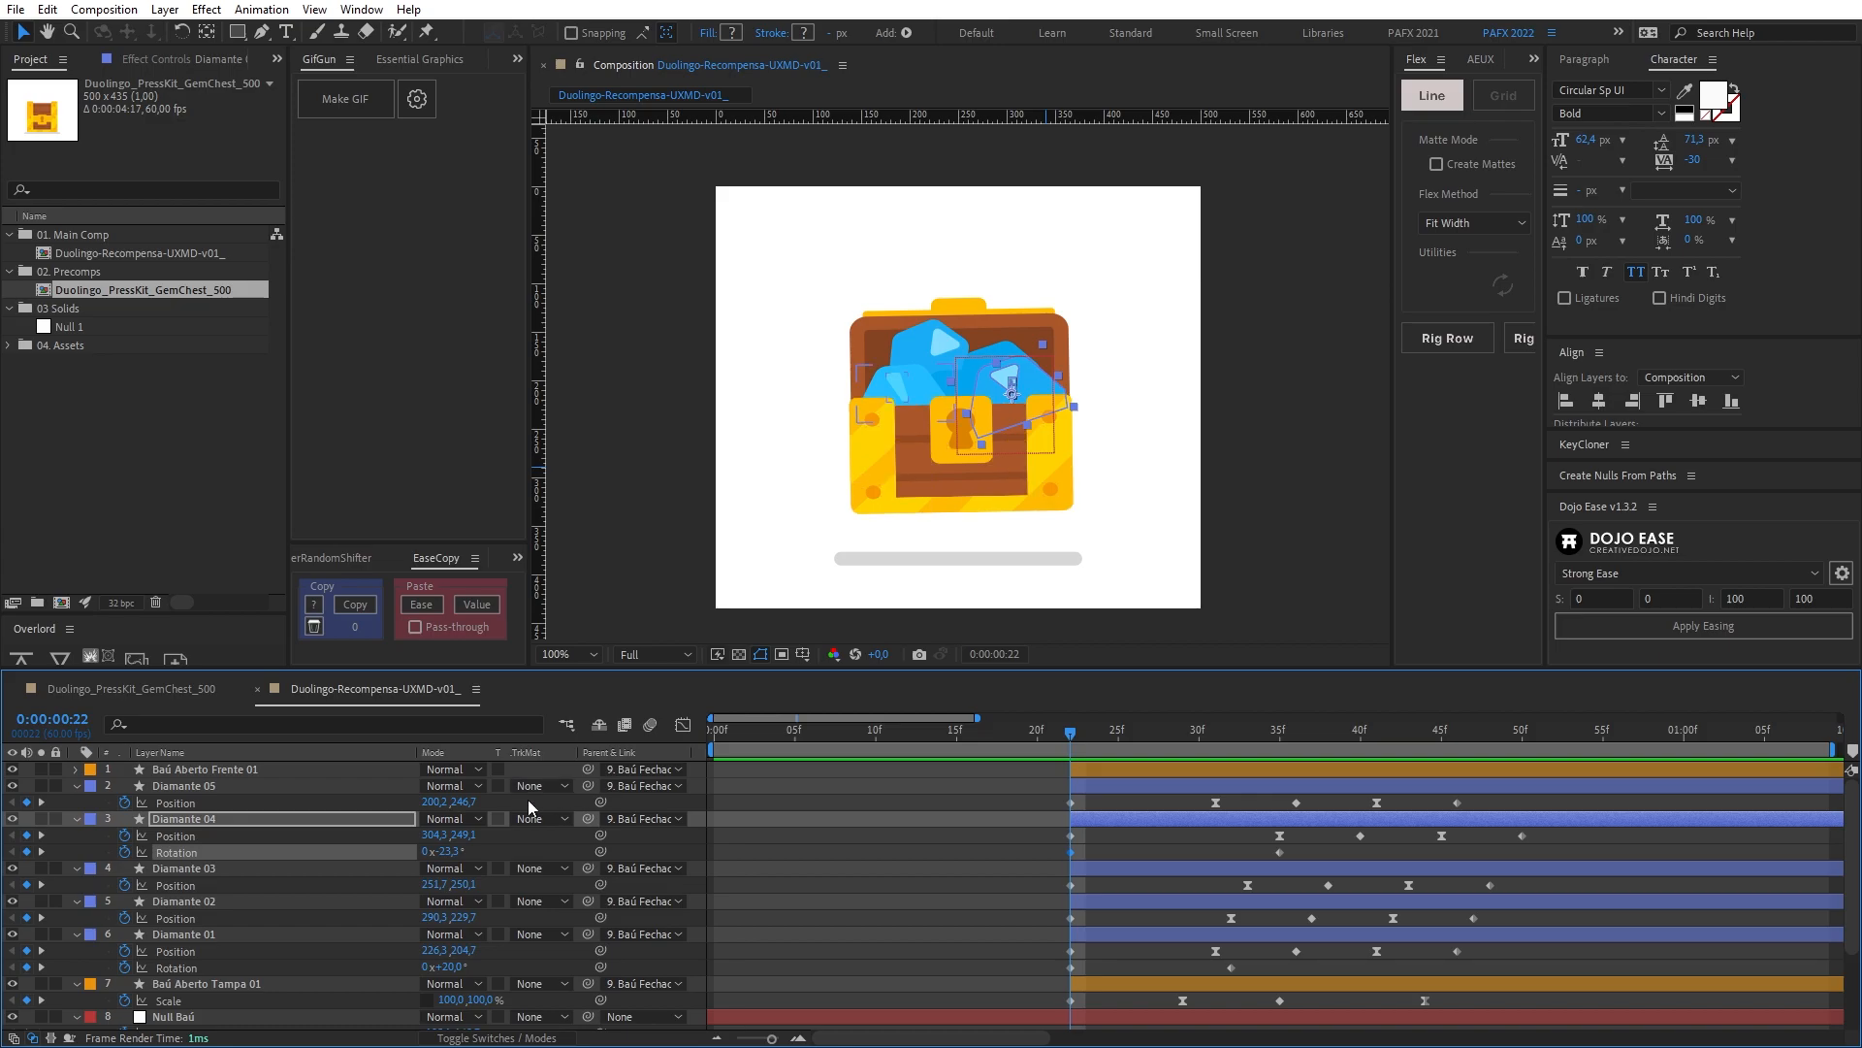
left_click(456, 852)
left_click(1000, 885)
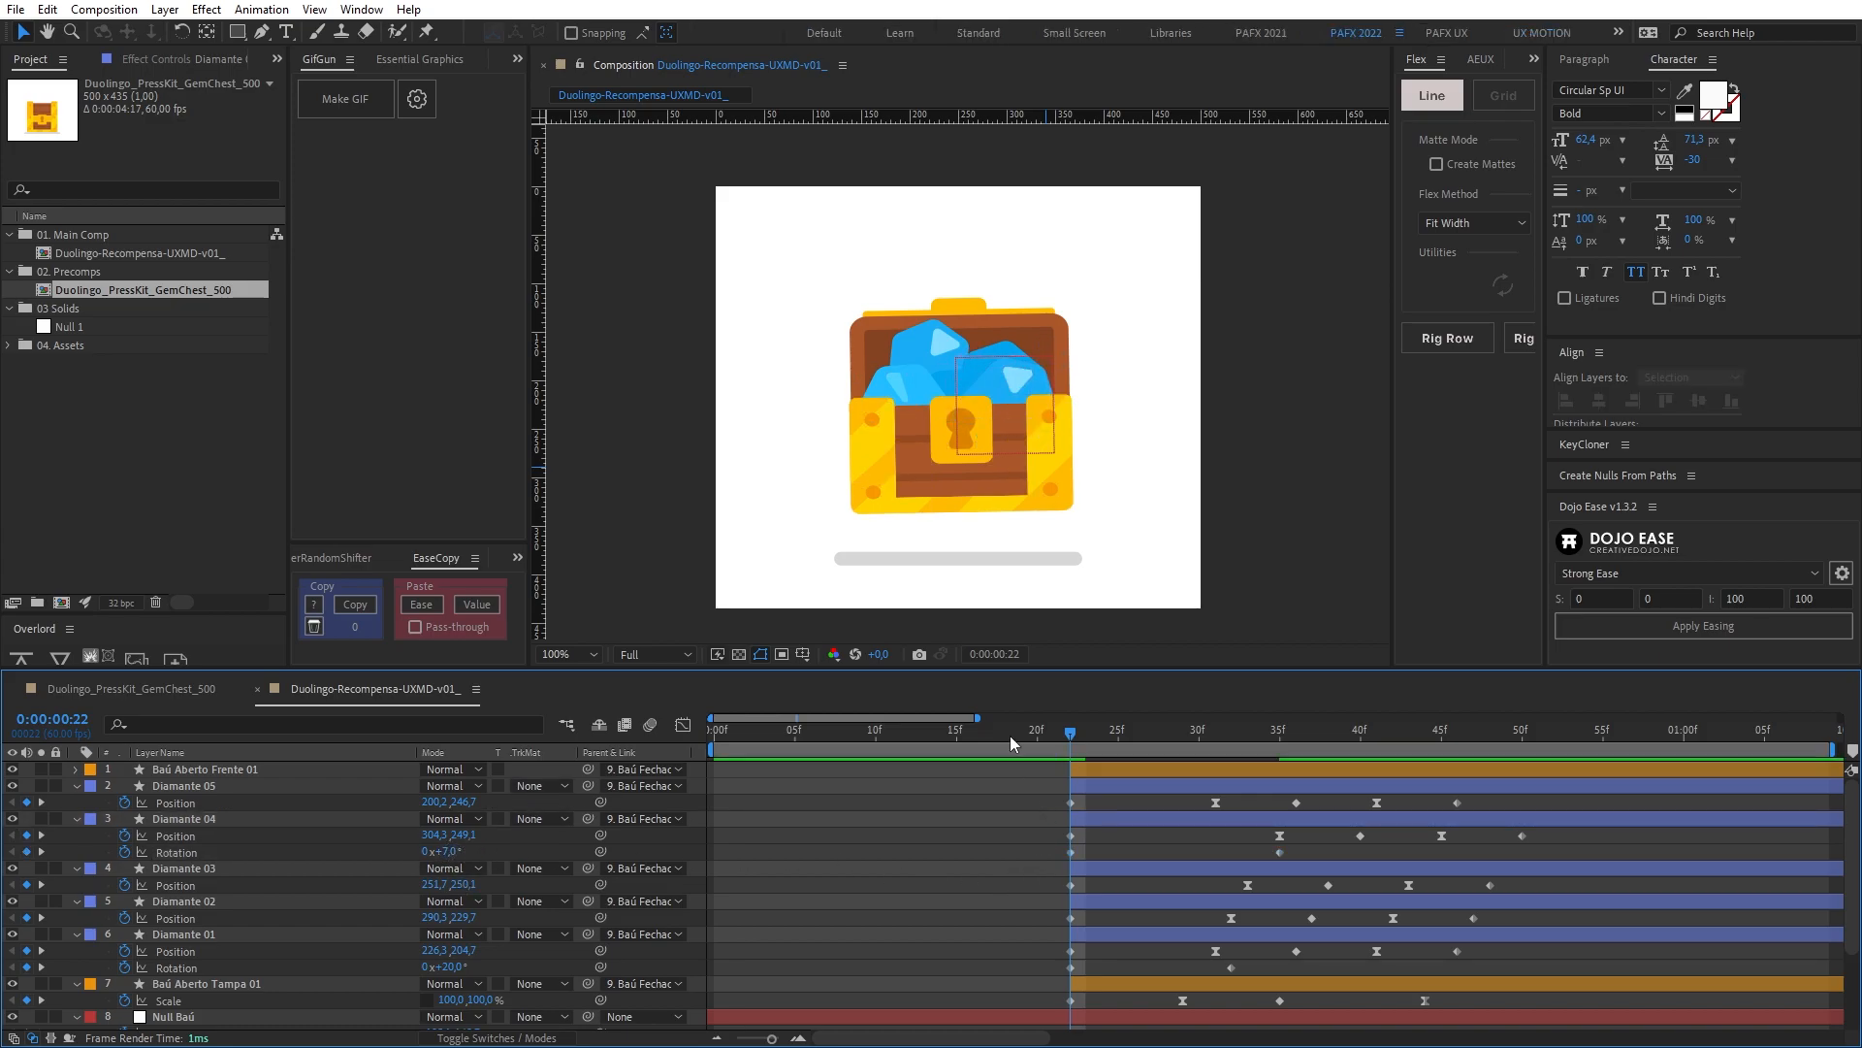
left_click_drag(993, 737, 937, 739)
key("space")
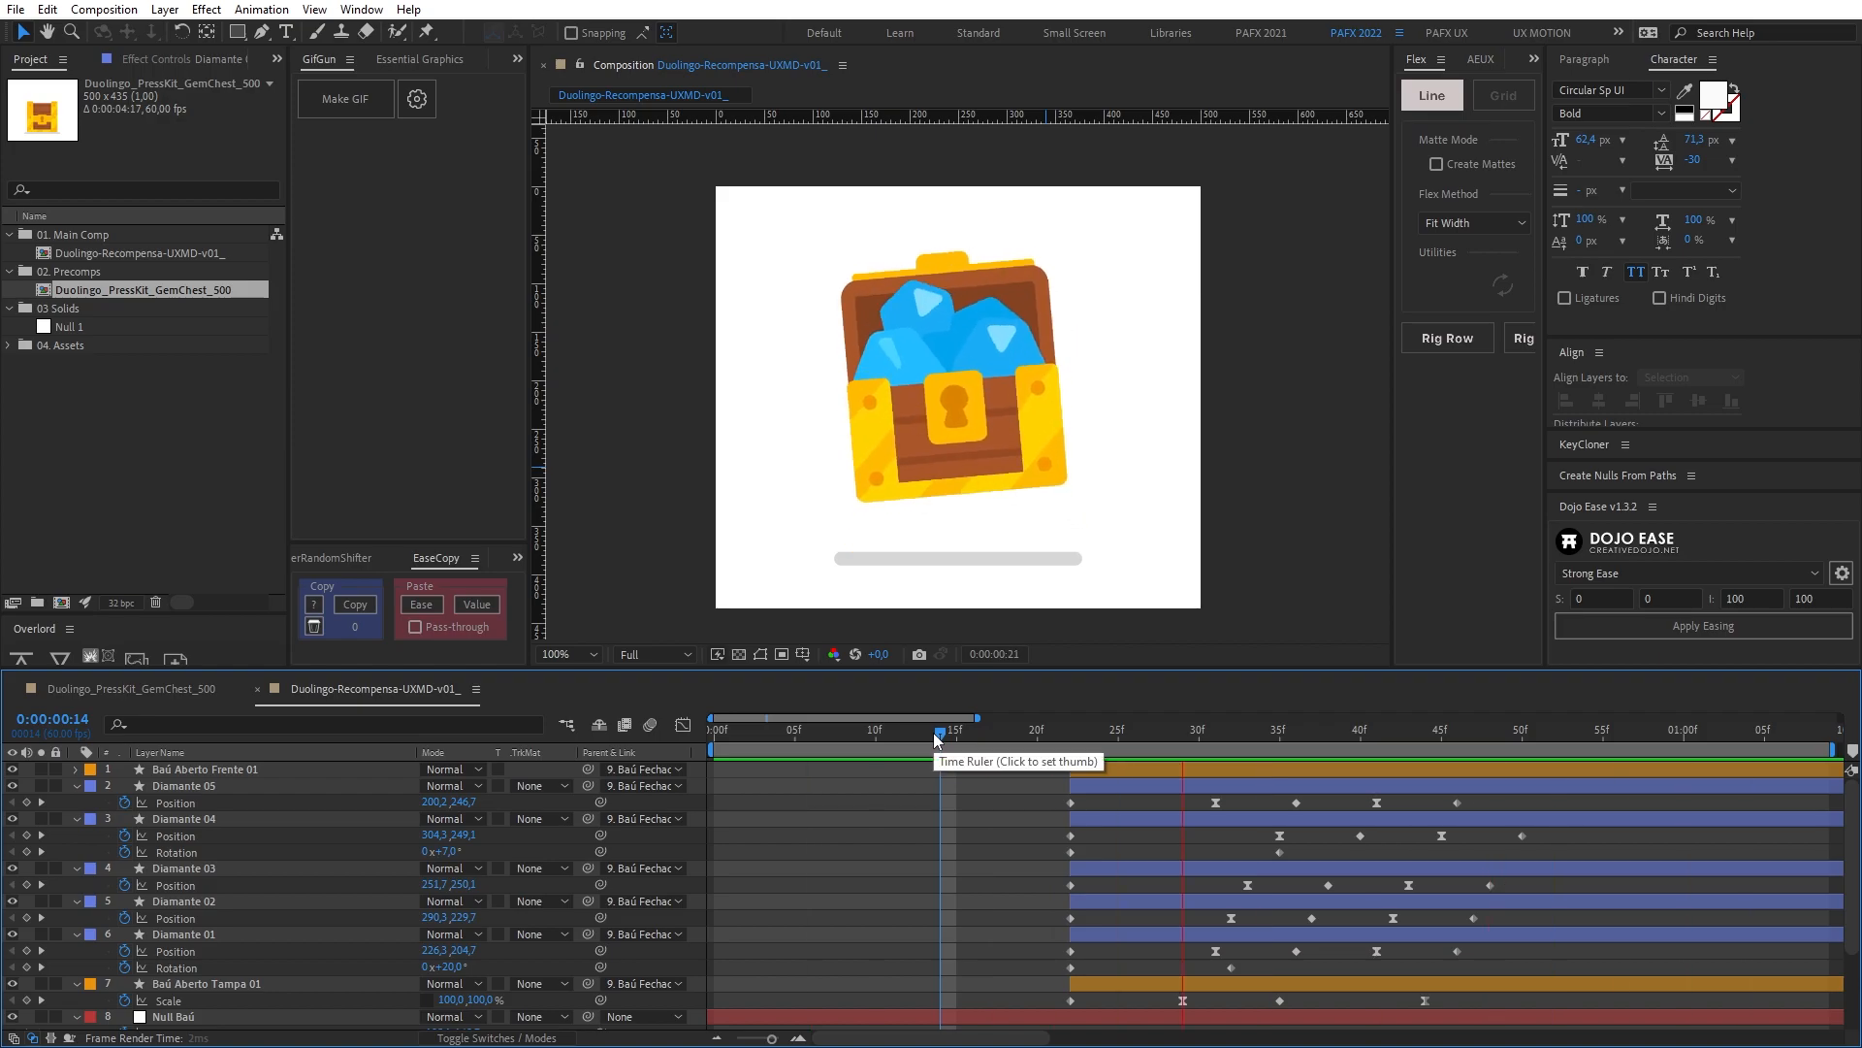
Step: Set Diamante 04's Rotation keyframe at frame 22 to -10° and preview the chest opening
left_click(1079, 735)
key("Page_Up")
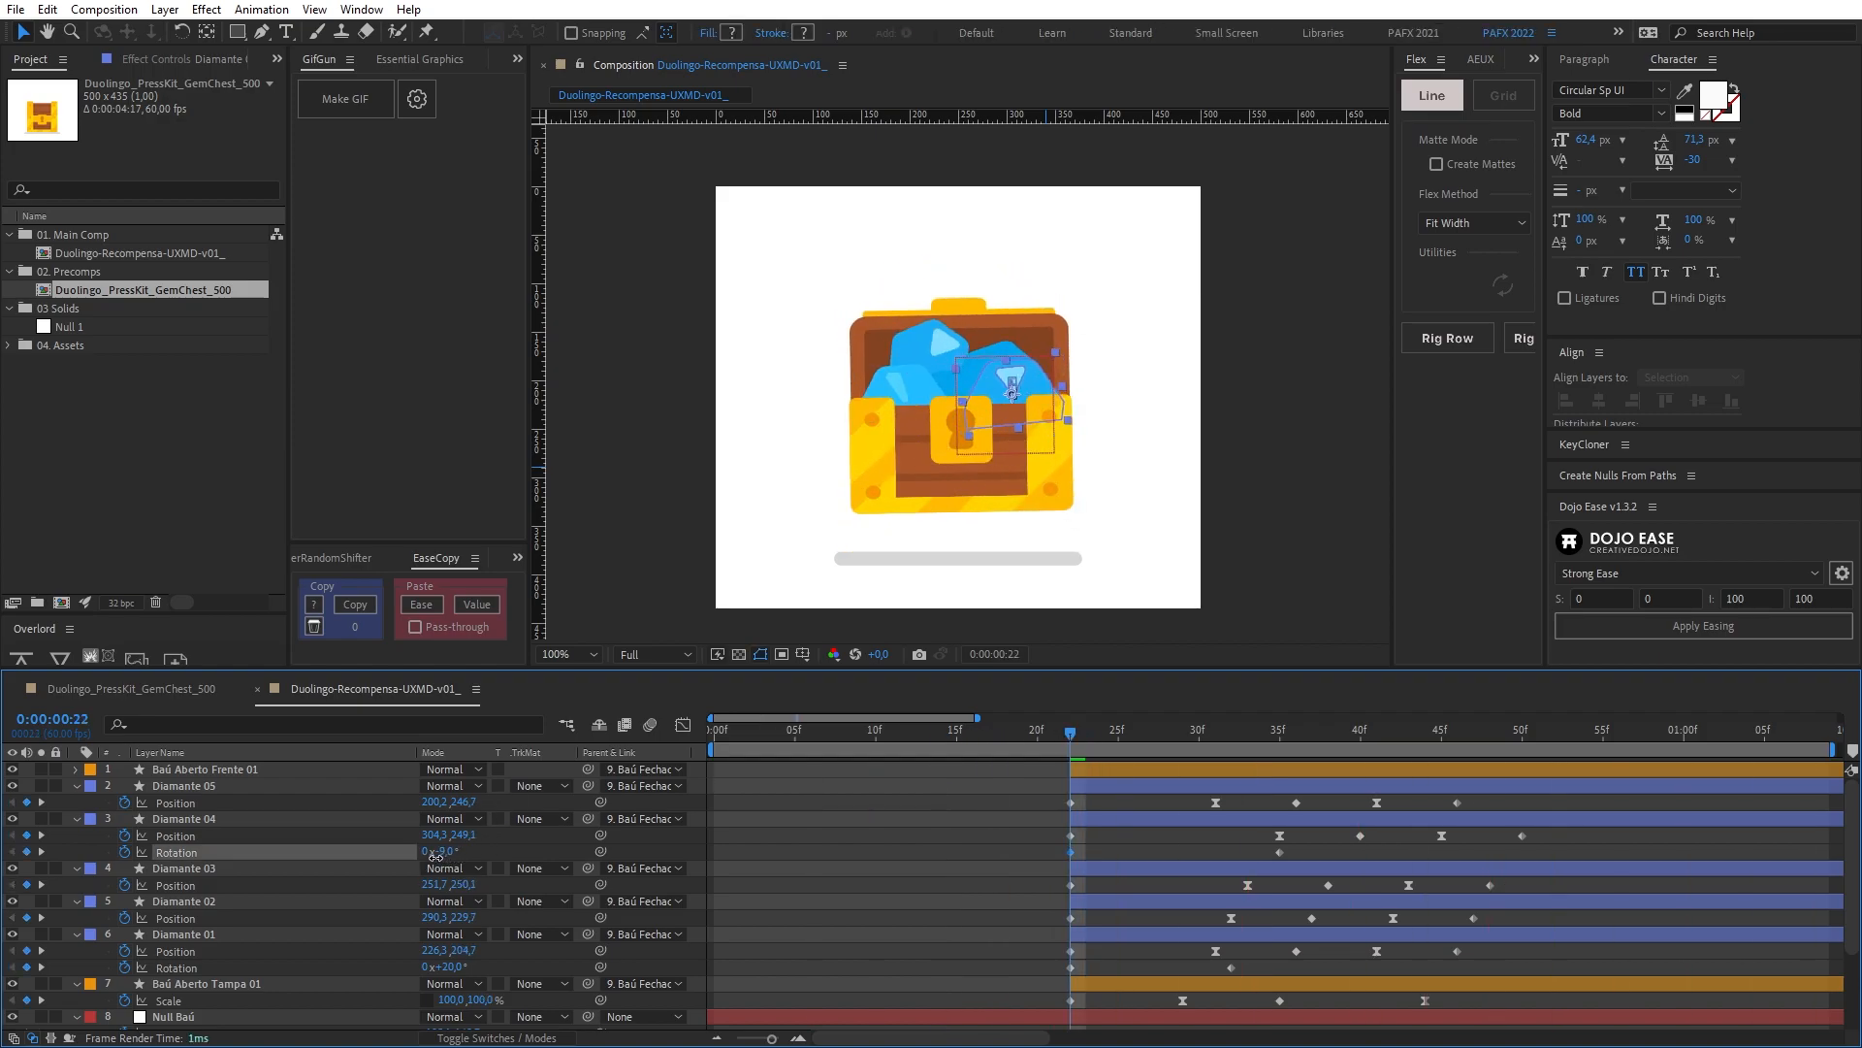
left_click(184, 818)
left_click(940, 735)
key("space")
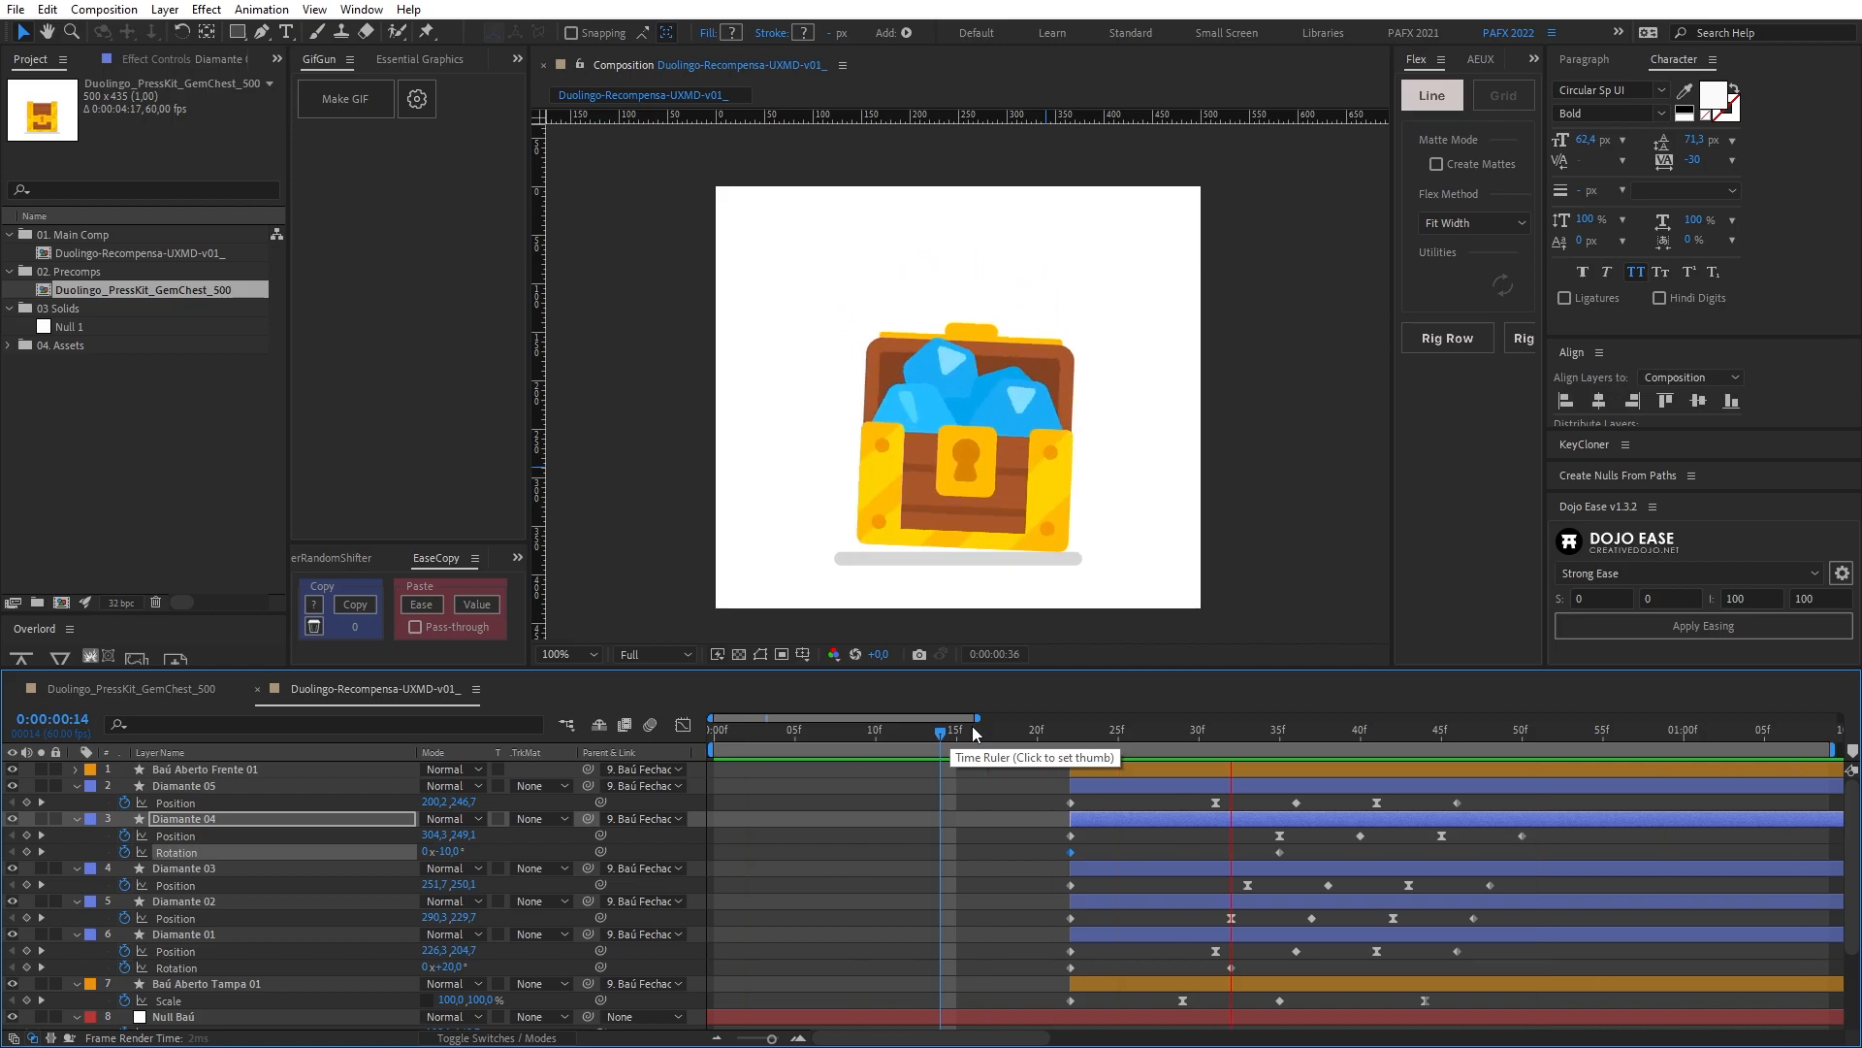
key("space")
Step: Enlarge the composition viewer, fit the comp to it, and compare the recreated playback with the reference GIF
left_click_drag(1048, 668, 1052, 762)
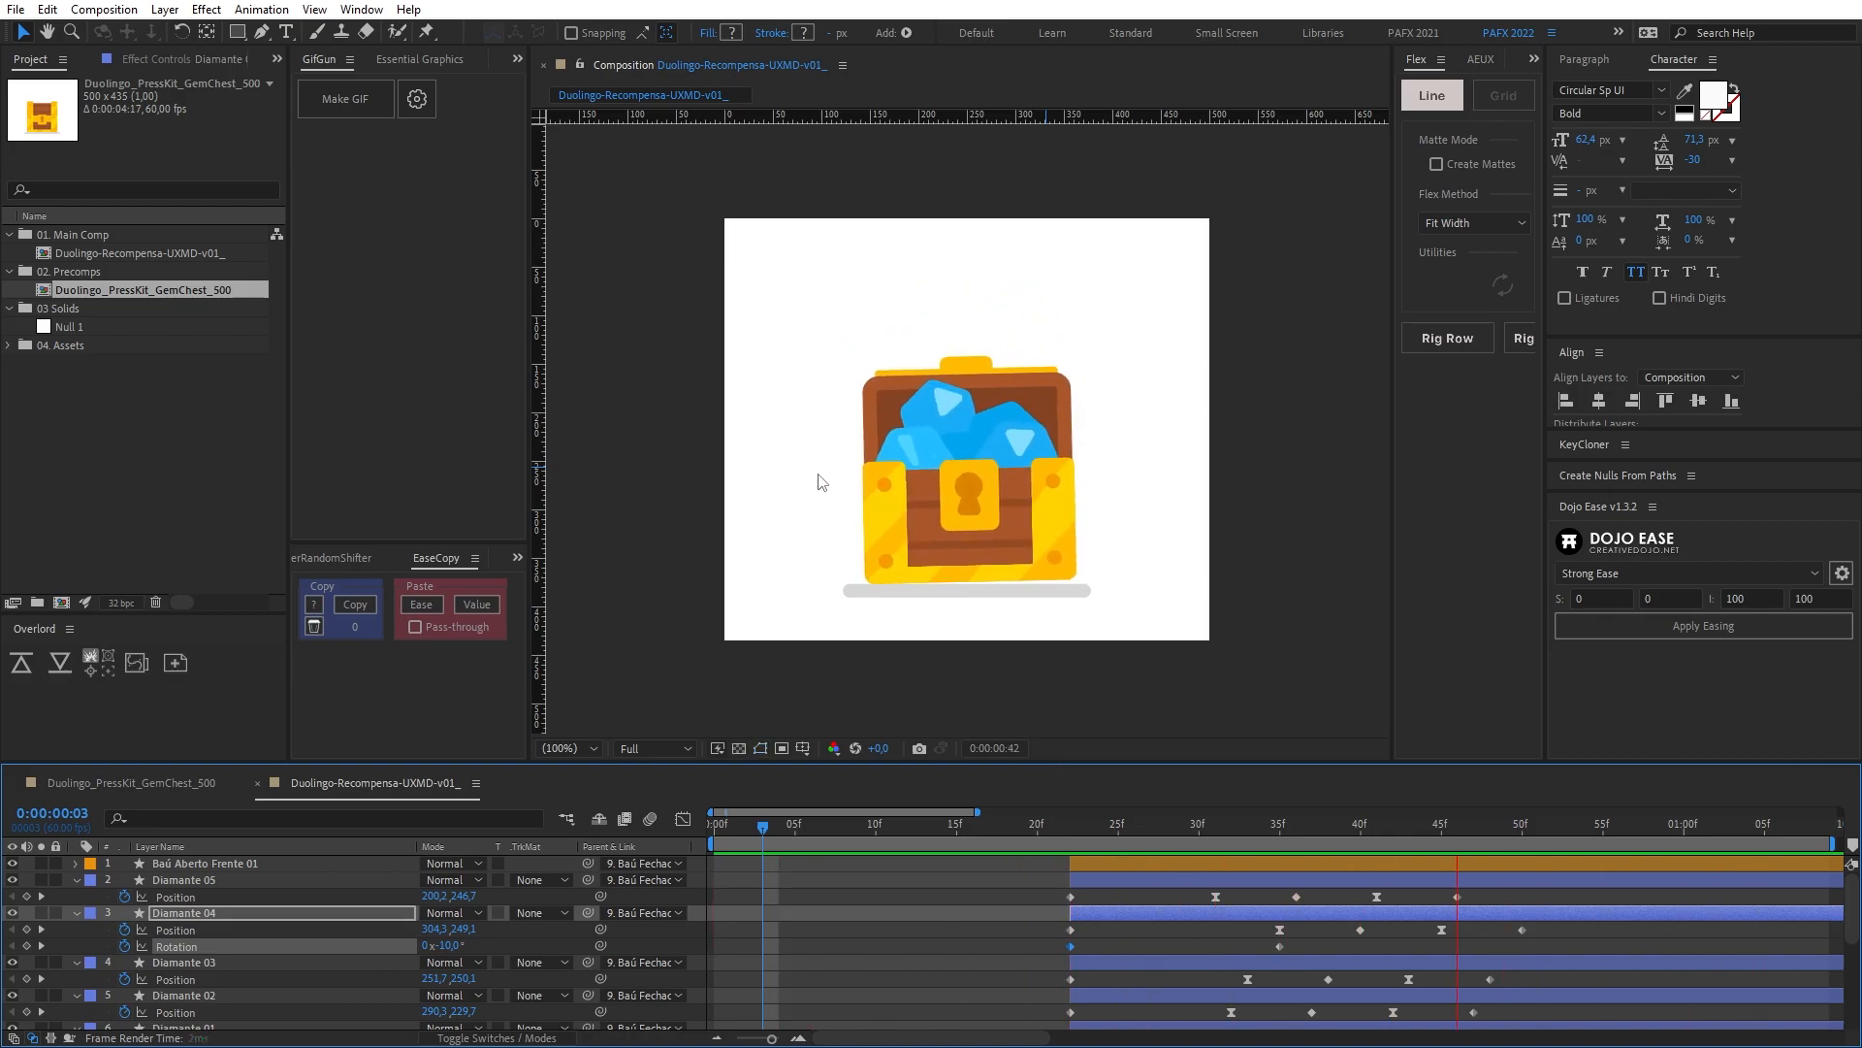
left_click(573, 748)
left_click(563, 403)
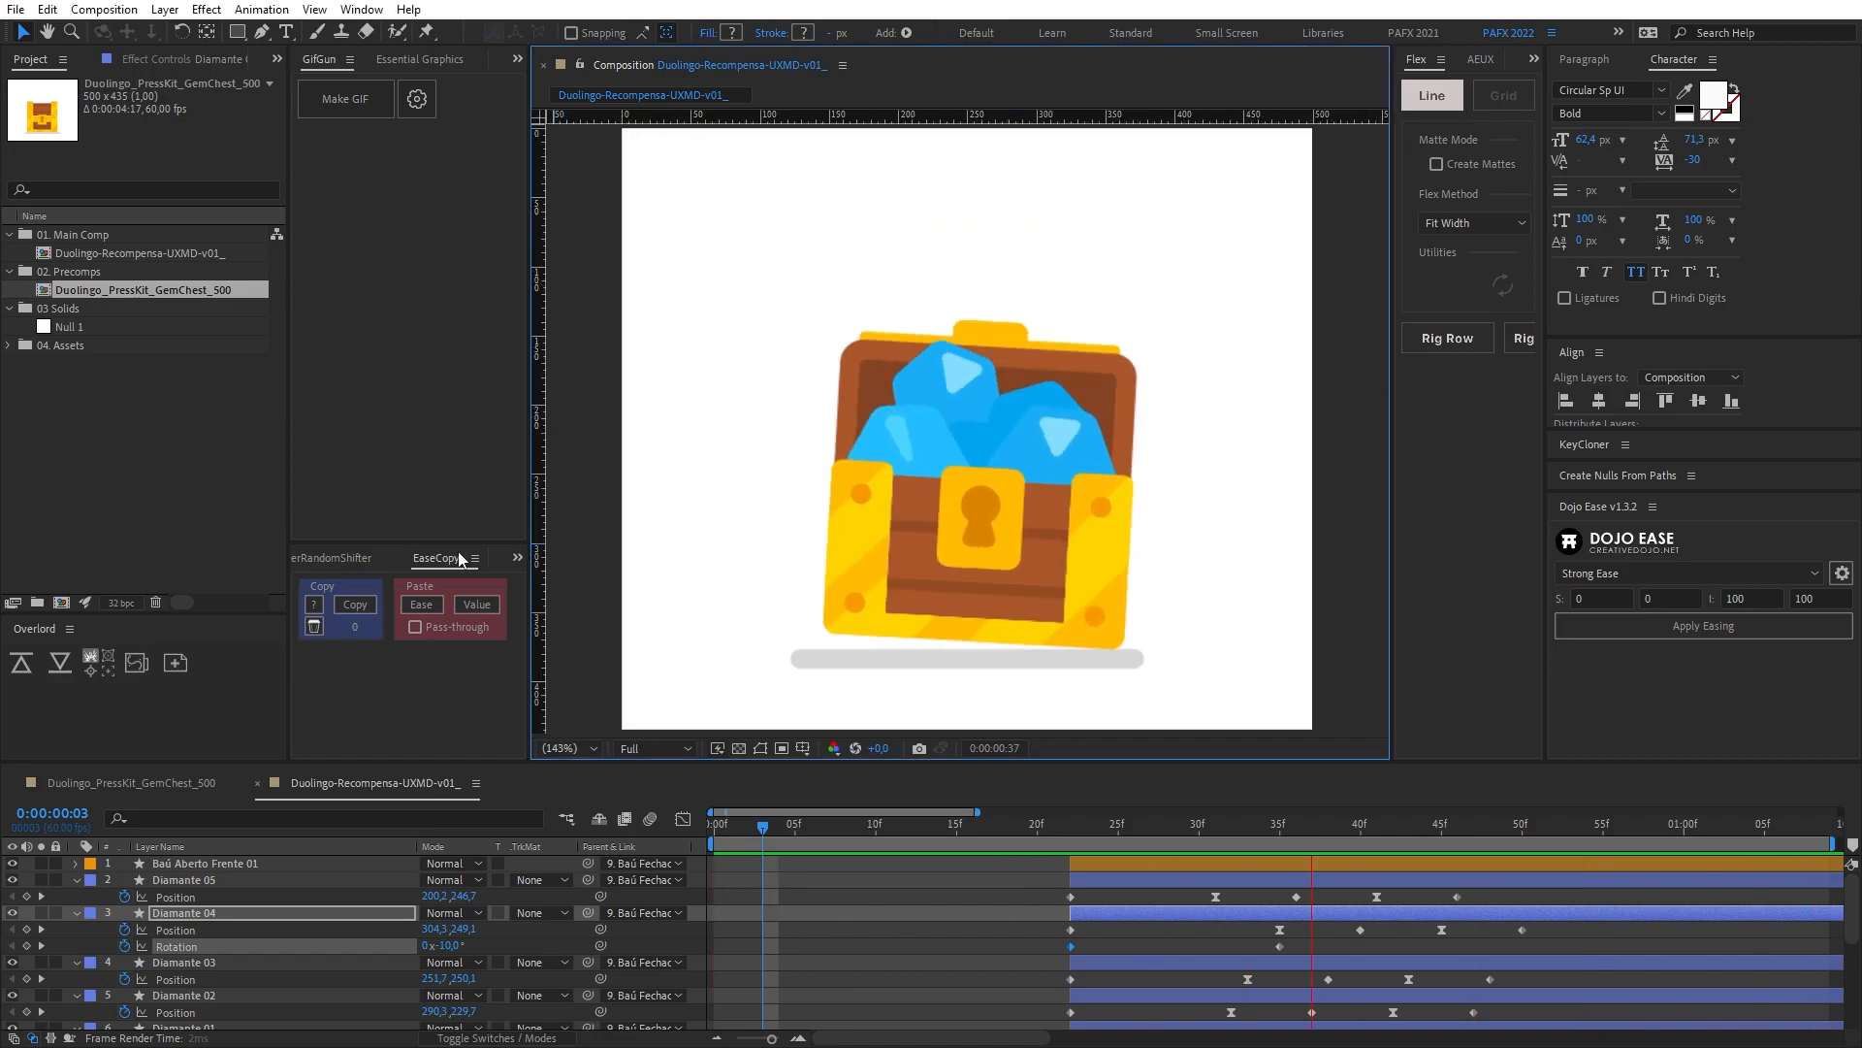
left_click(150, 782)
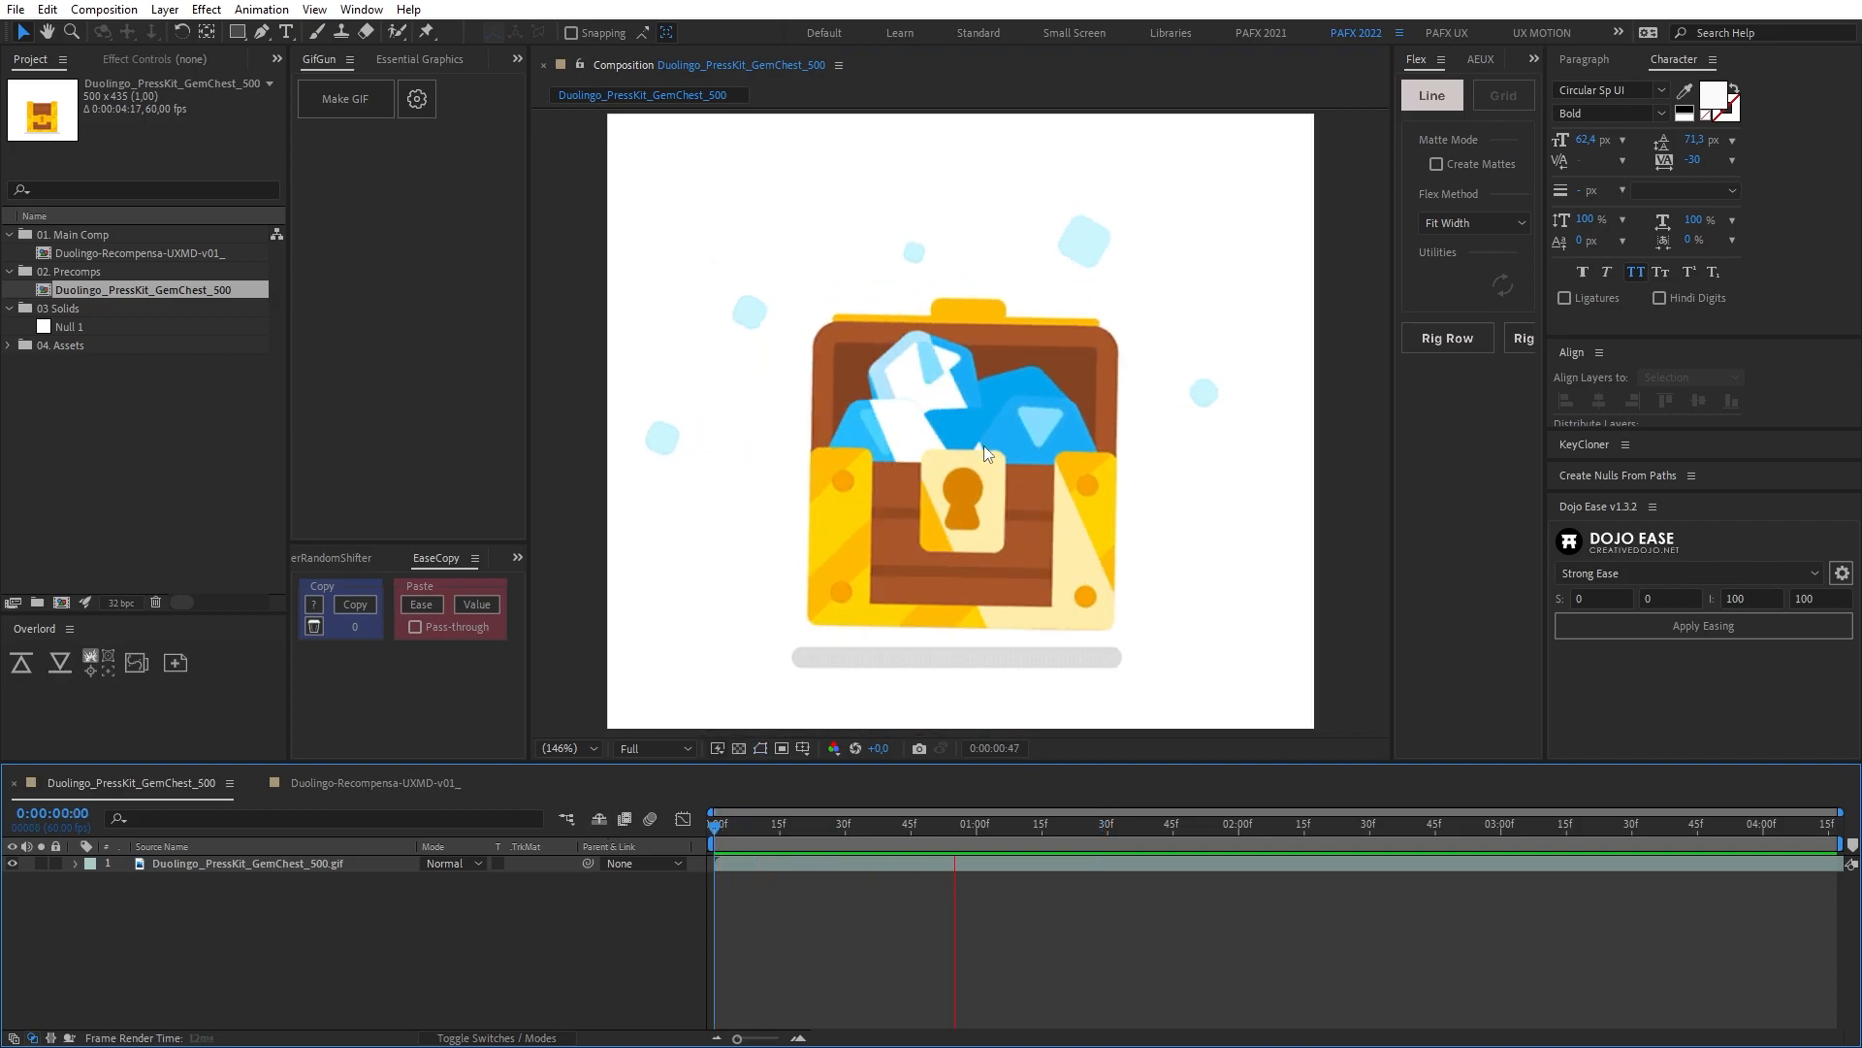